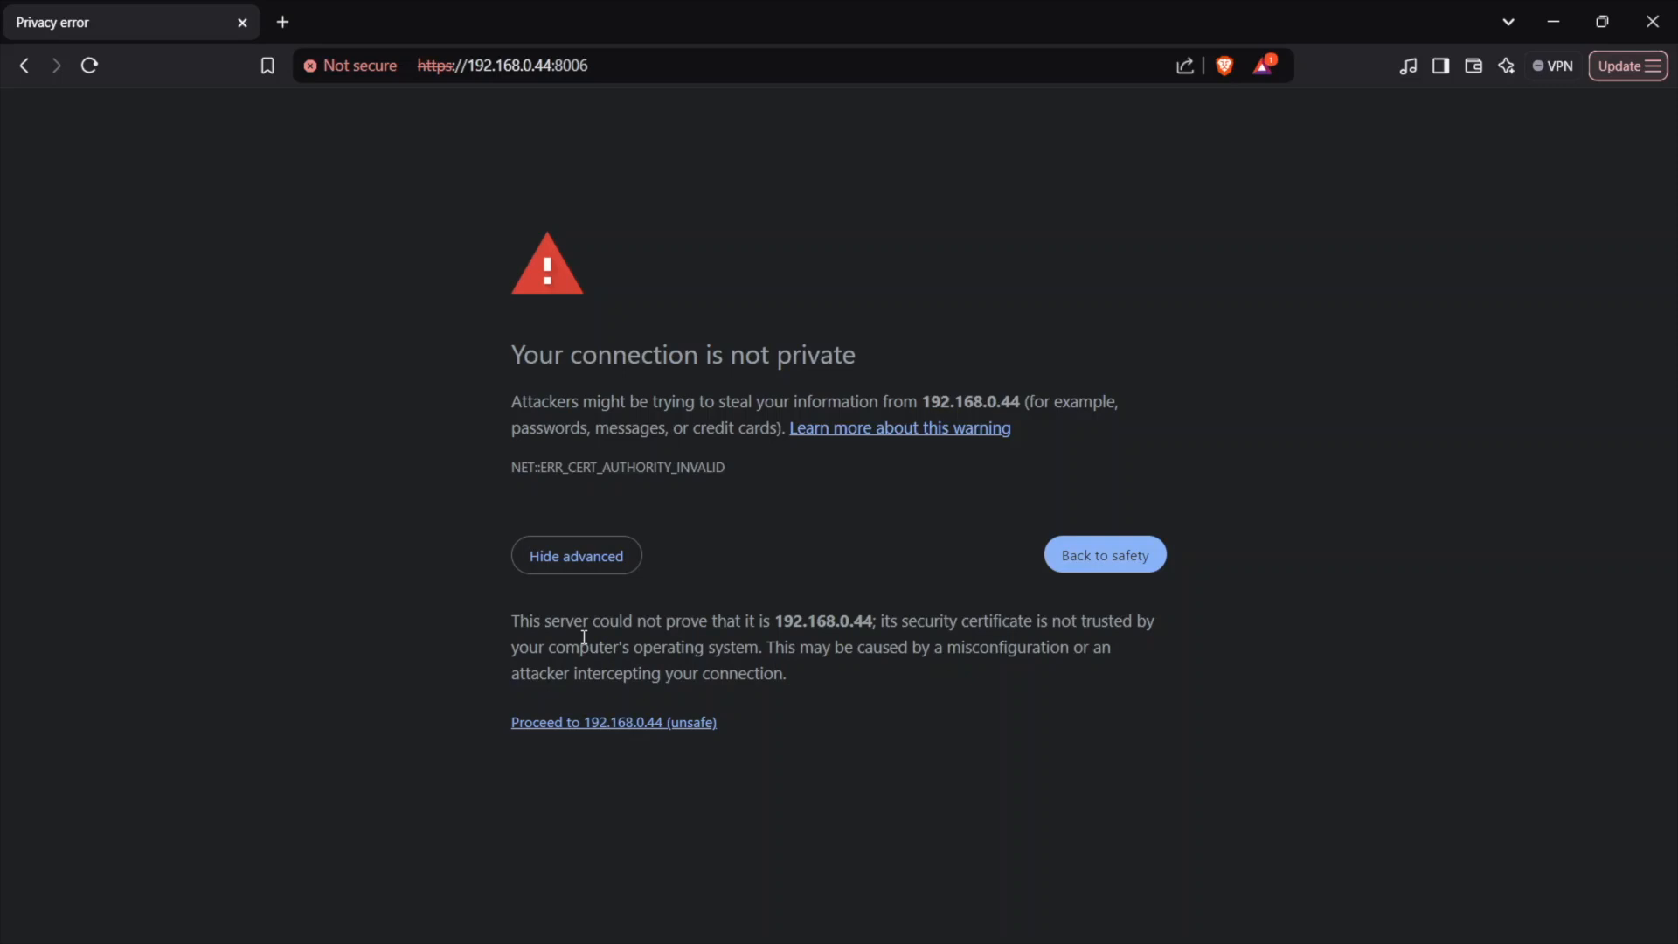
# Proceed past the certificate warning to 192.168.0.44 and log in as root with the account password, saving the user name.
pyautogui.click(615, 722)
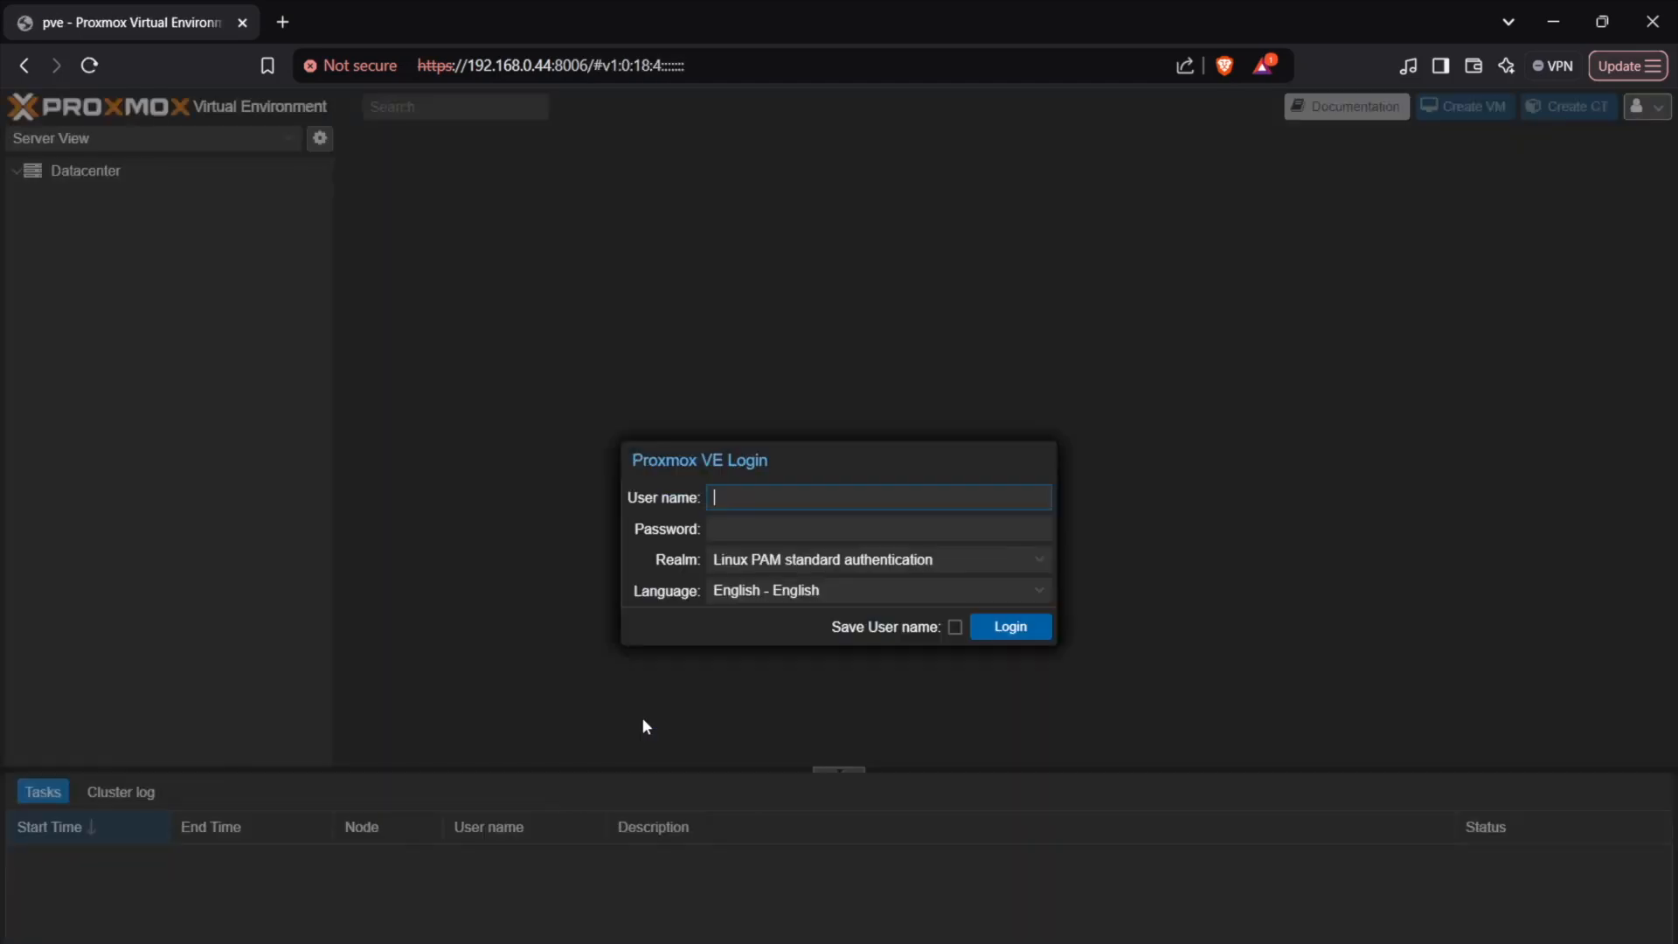
pyautogui.click(728, 504)
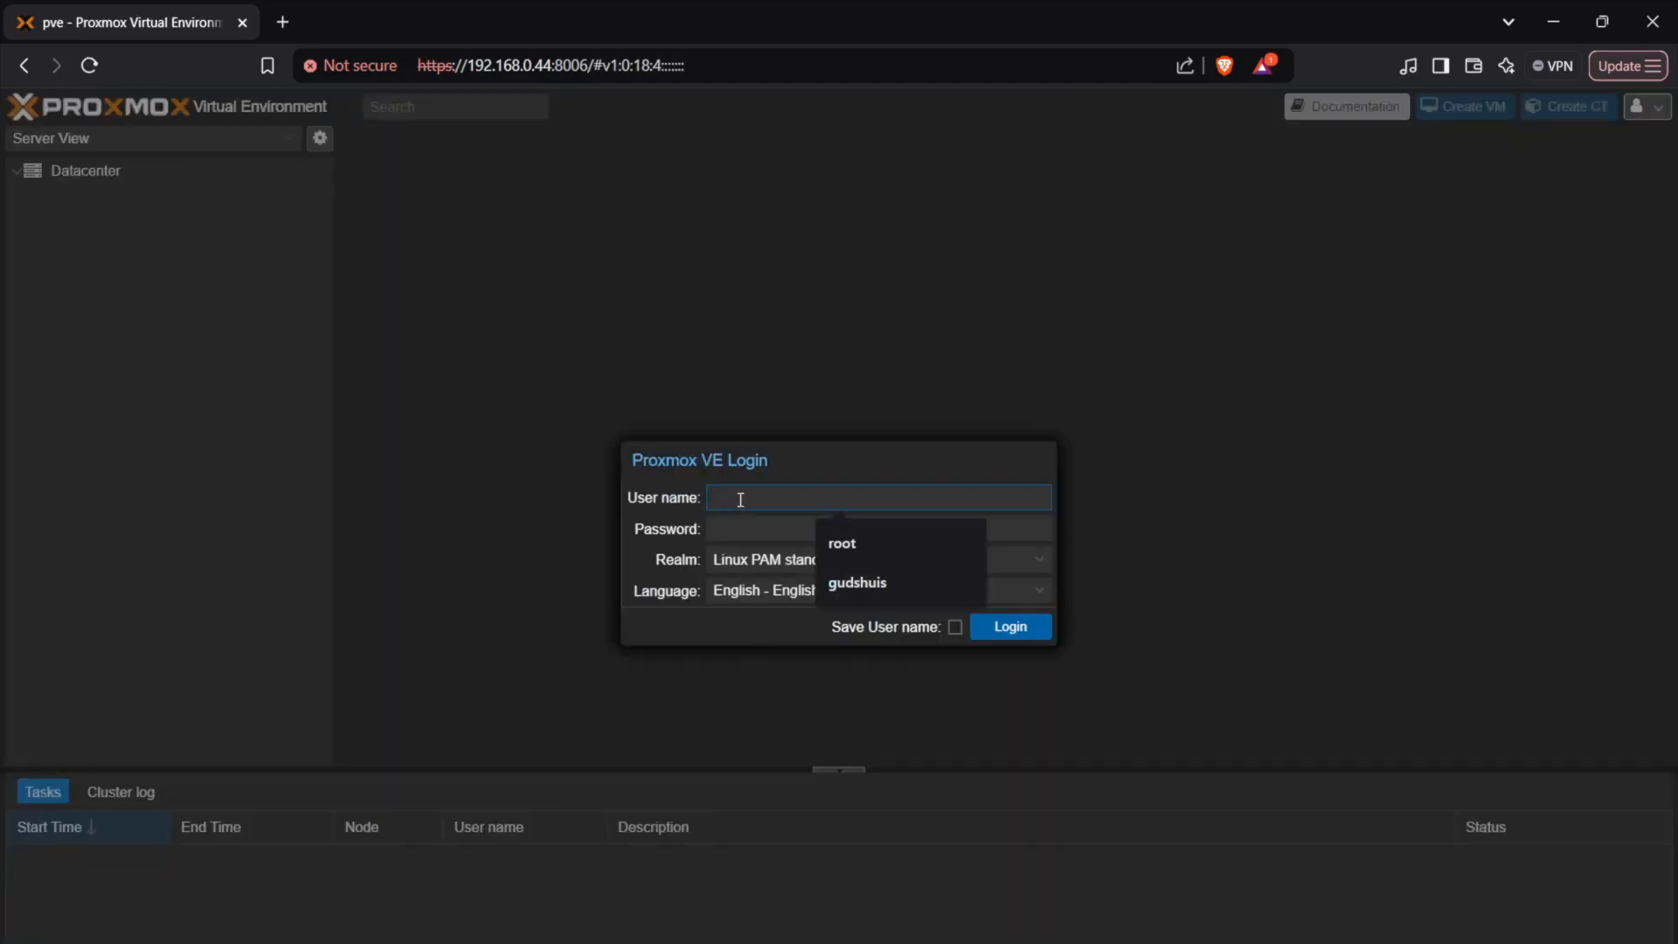
pyautogui.click(865, 544)
pyautogui.click(751, 536)
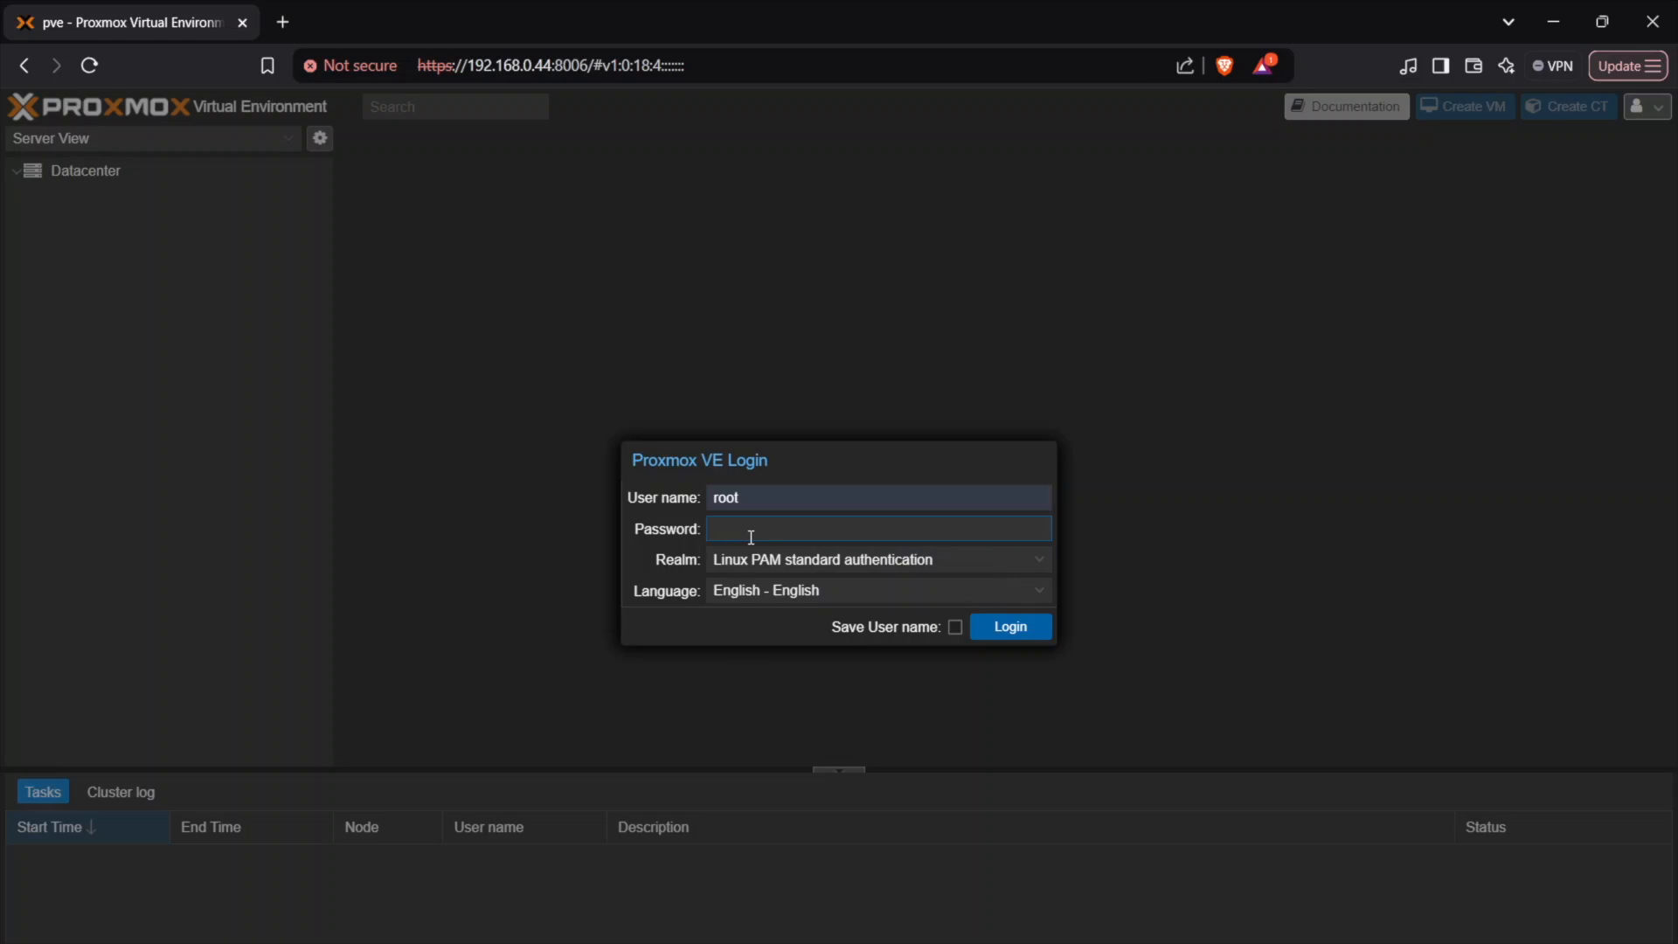
pyautogui.write('************')
pyautogui.click(955, 625)
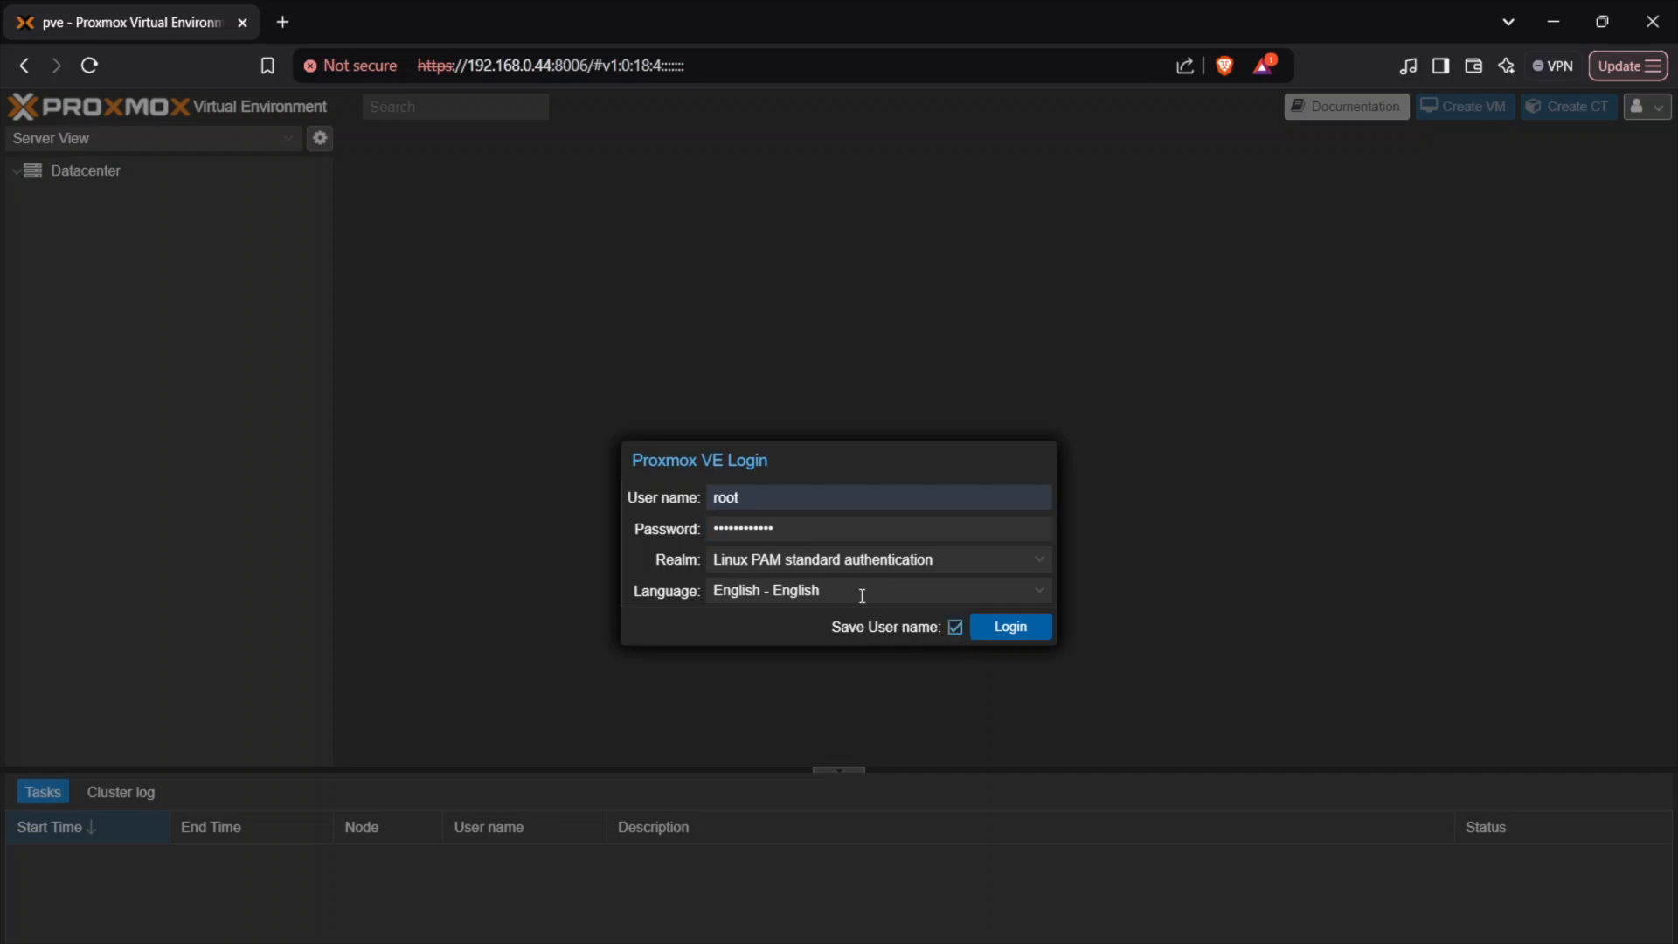
pyautogui.click(996, 639)
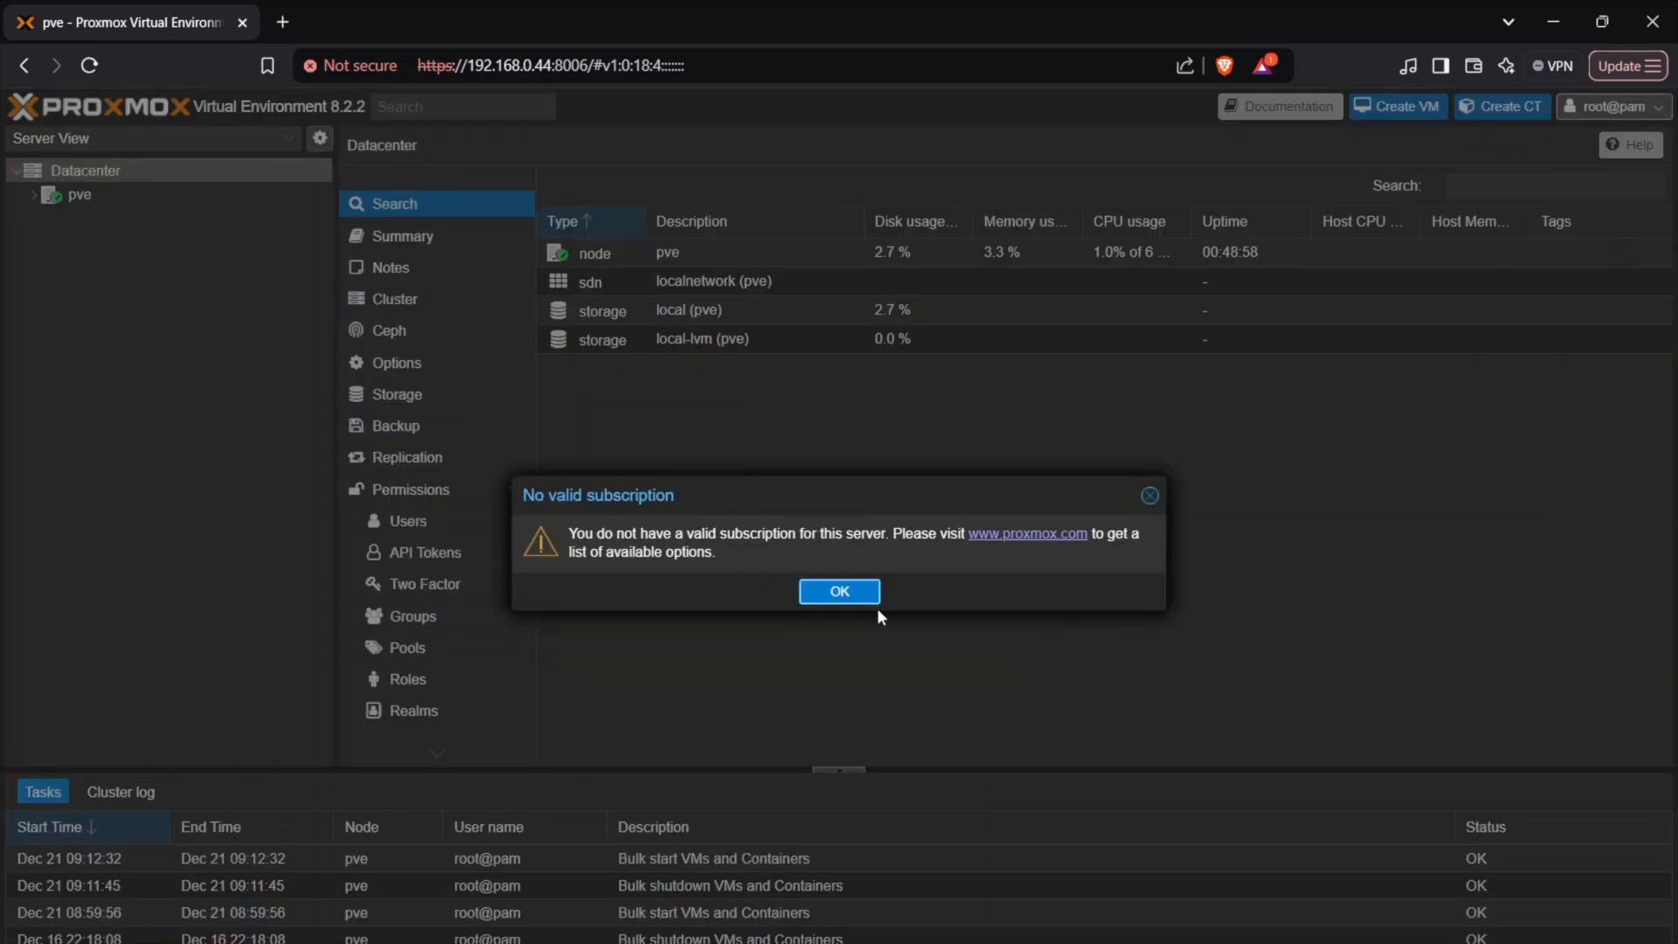
# Dismiss the subscription notice and expand the pve node in the server tree.
pyautogui.moveTo(569, 536); pyautogui.dragTo(1113, 537)
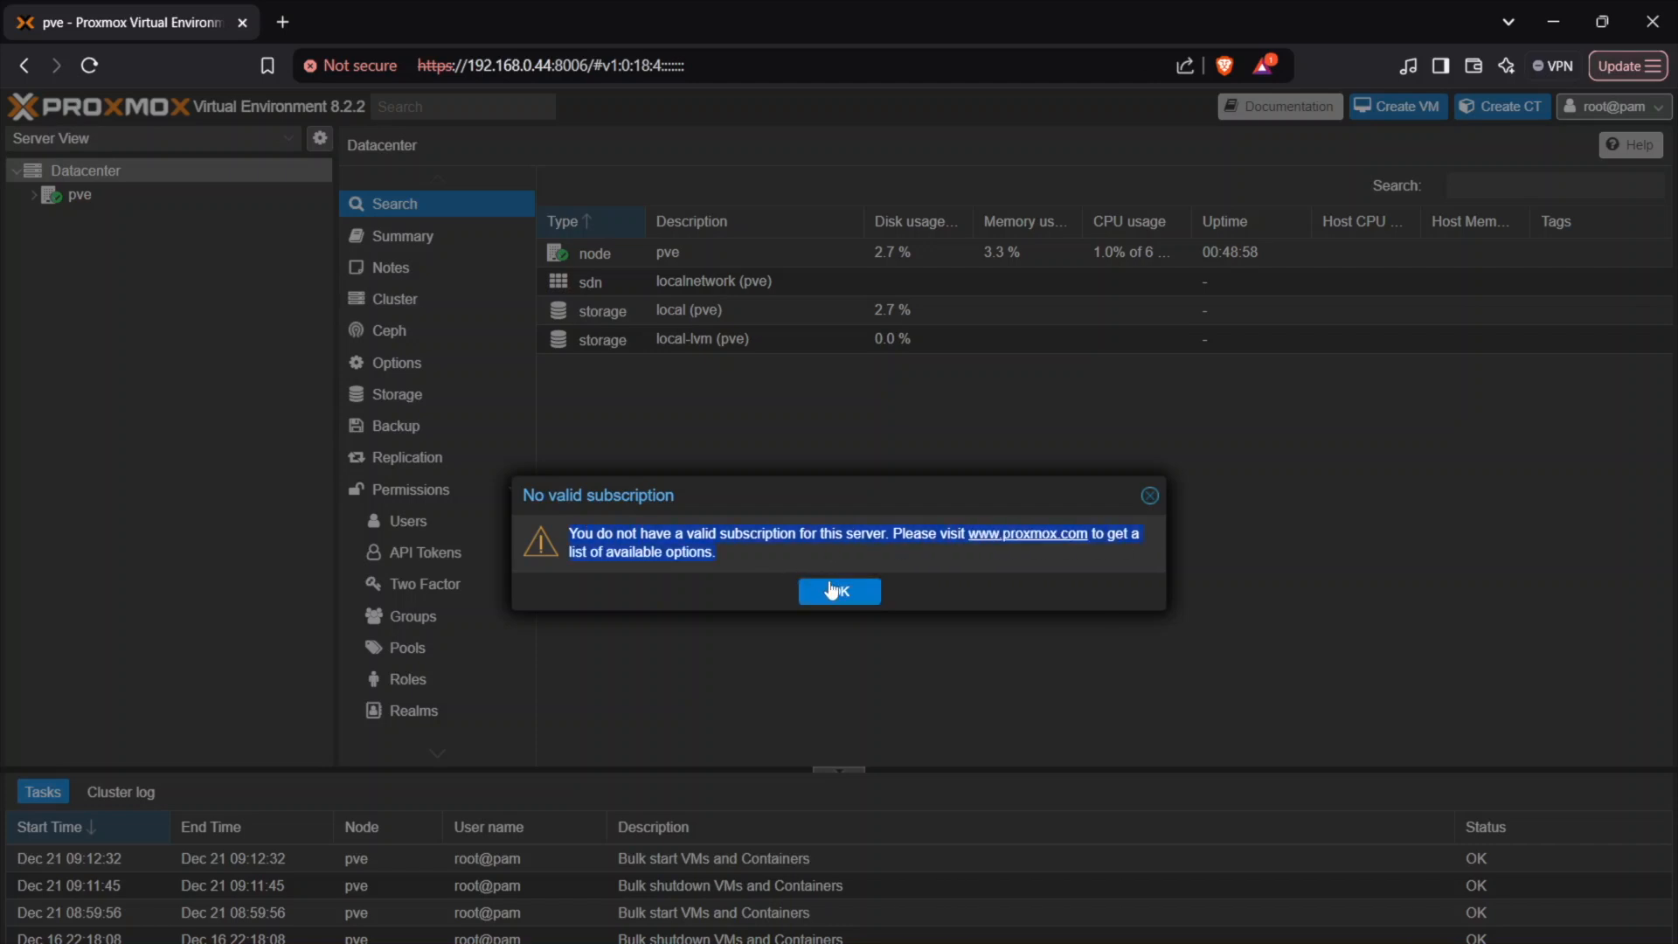
pyautogui.click(837, 590)
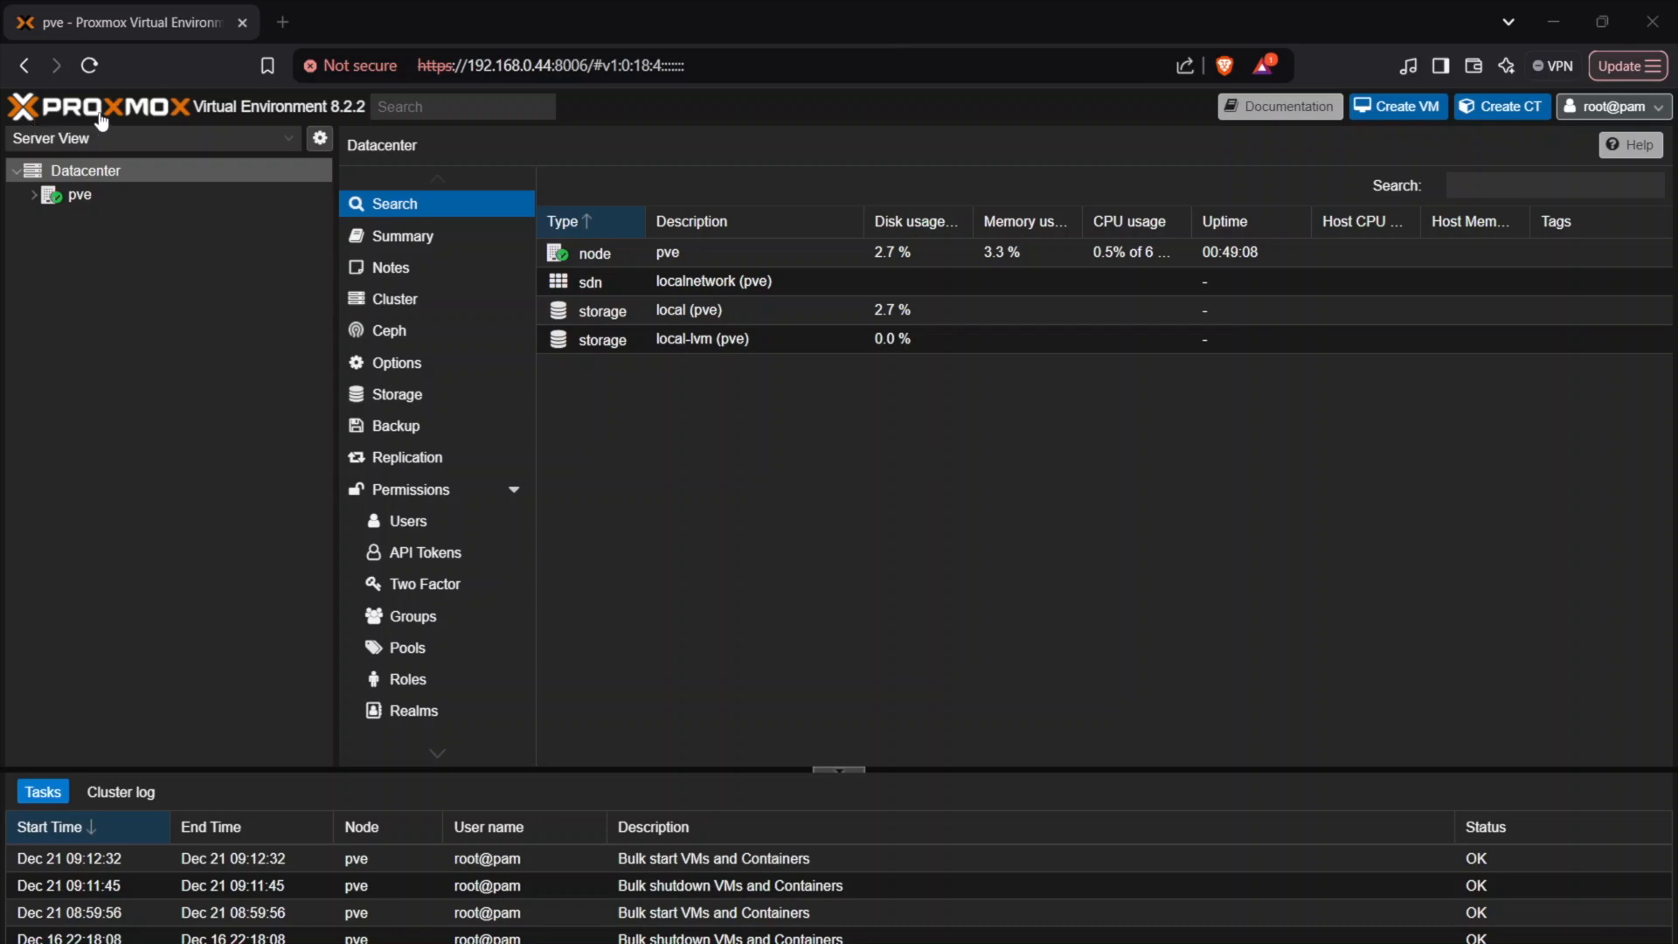
pyautogui.click(34, 195)
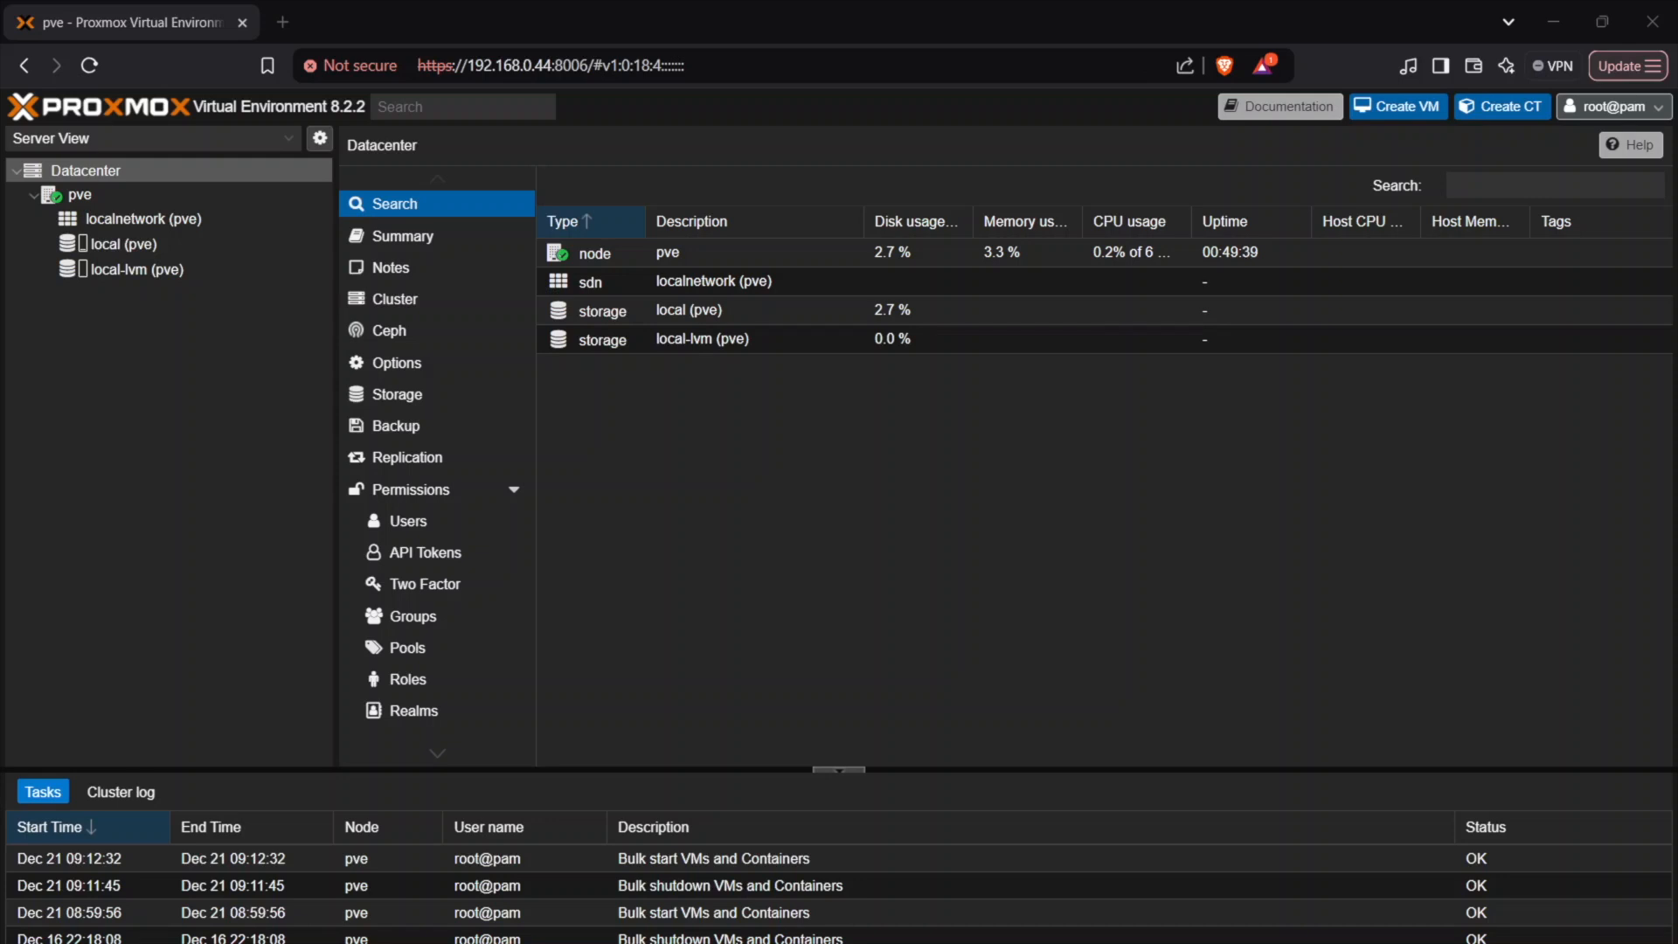
# Start creating a virtual machine on node pve with VM ID 5000.
pyautogui.click(1420, 114)
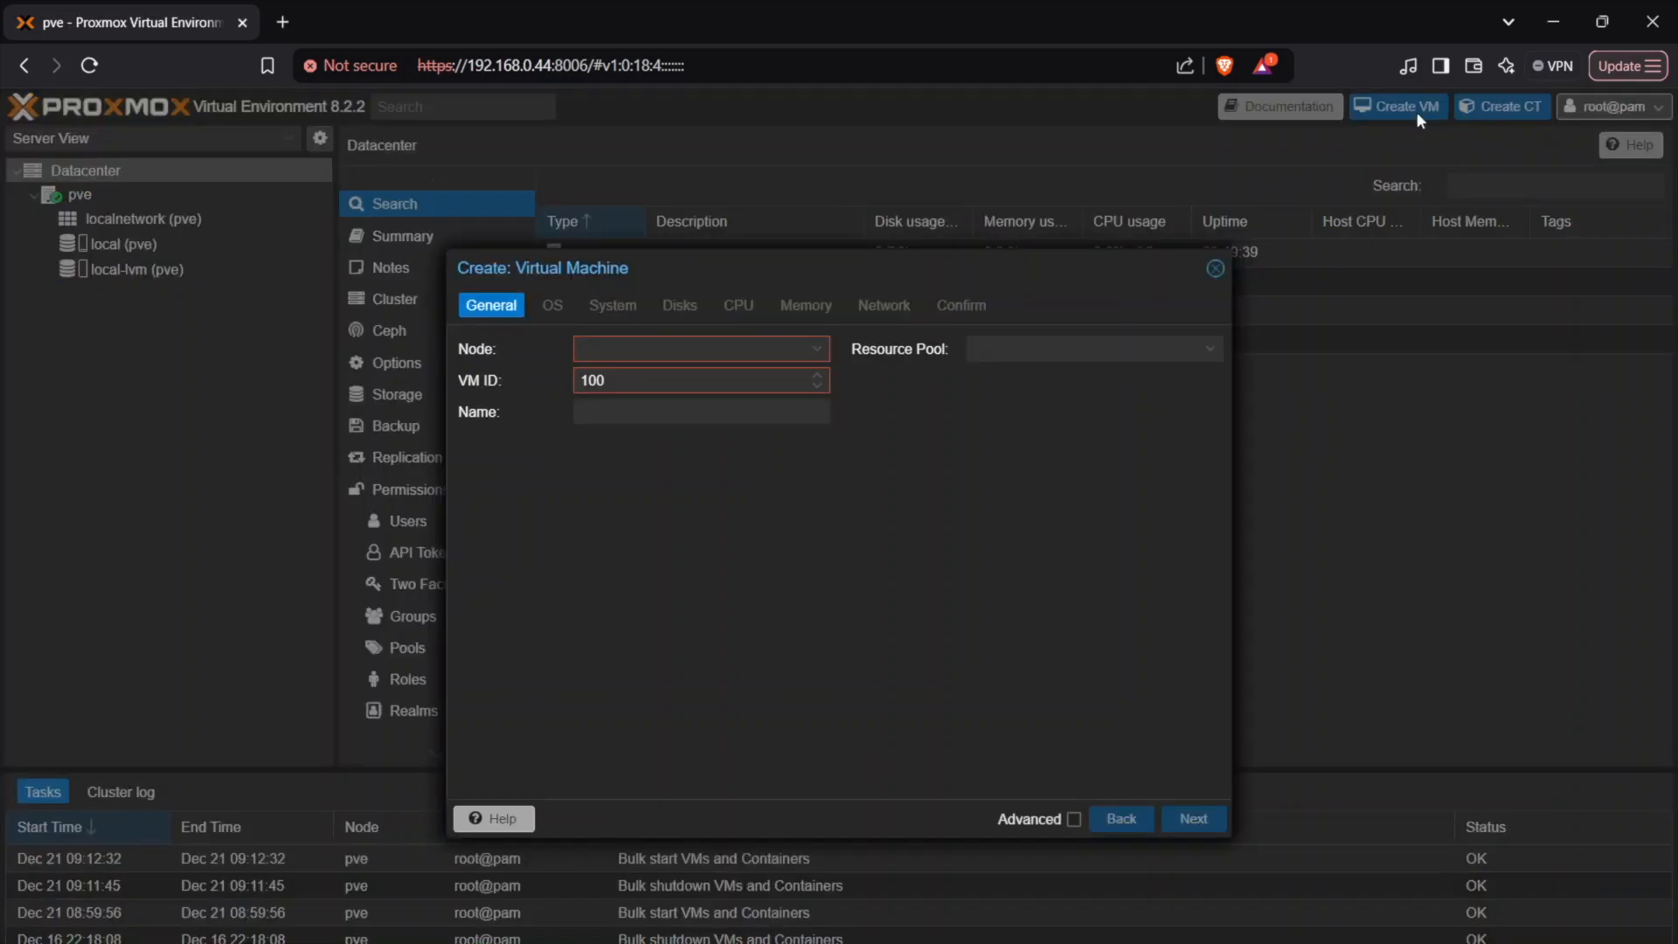
pyautogui.click(617, 350)
pyautogui.click(578, 498)
pyautogui.click(604, 382)
pyautogui.moveTo(621, 384); pyautogui.dragTo(580, 385)
pyautogui.write('500')
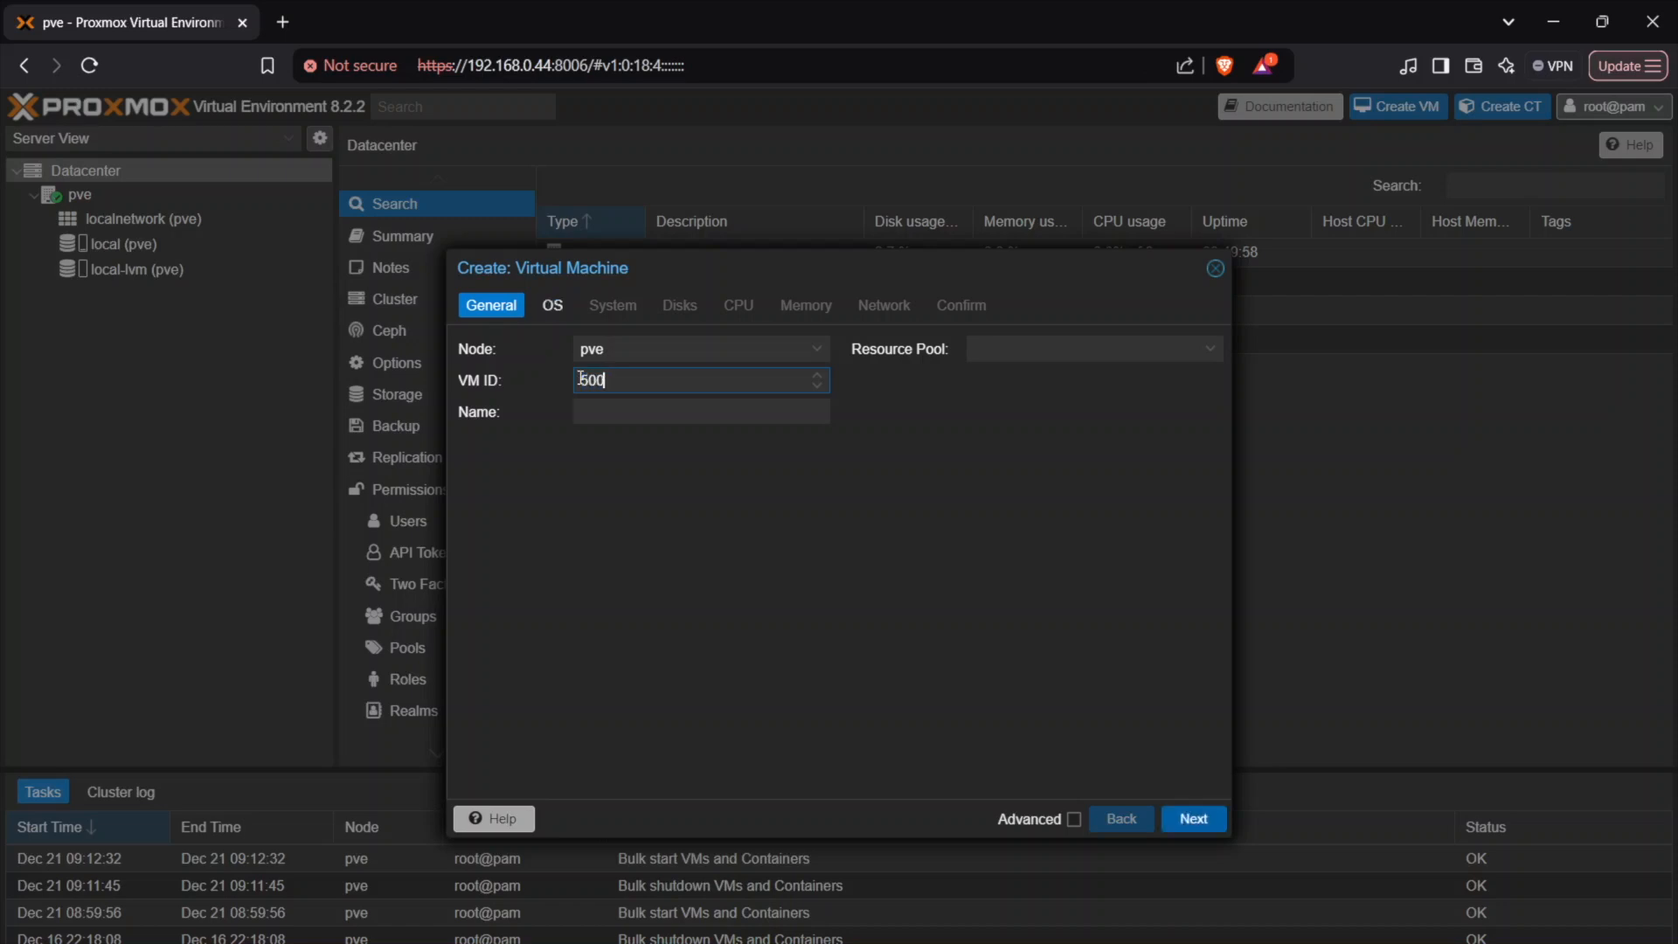
pyautogui.write('0')
pyautogui.click(749, 496)
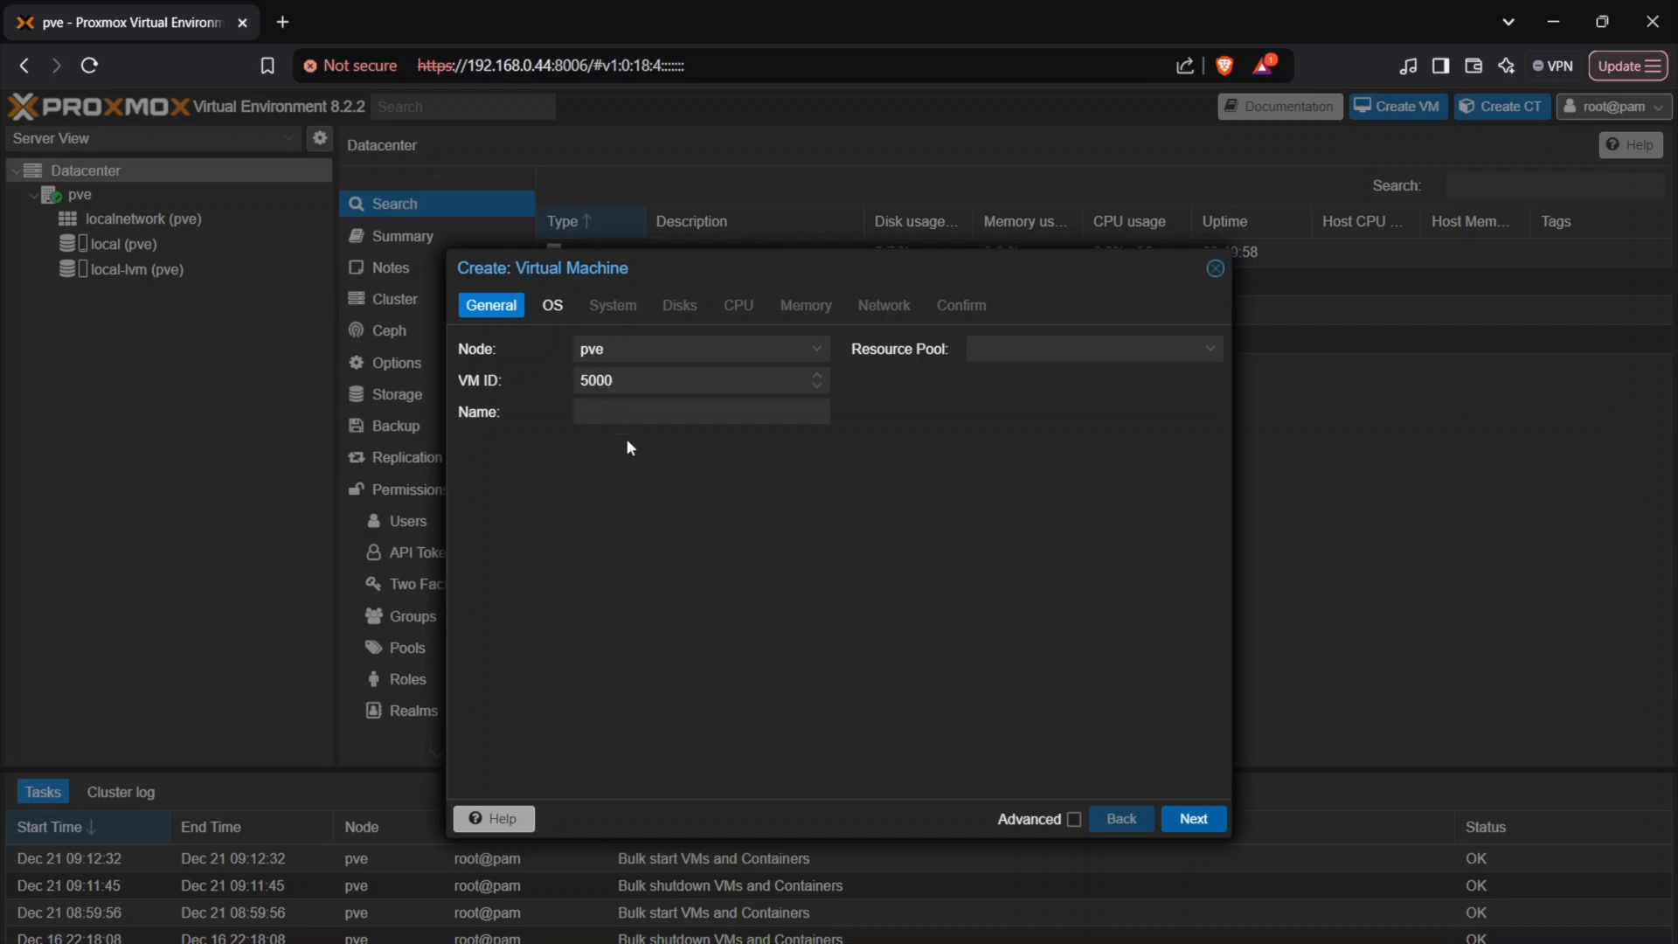
# Name the new virtual machine ubuntu-template-2204, leaving the resource pool empty.
pyautogui.click(617, 417)
pyautogui.write('ubuntu')
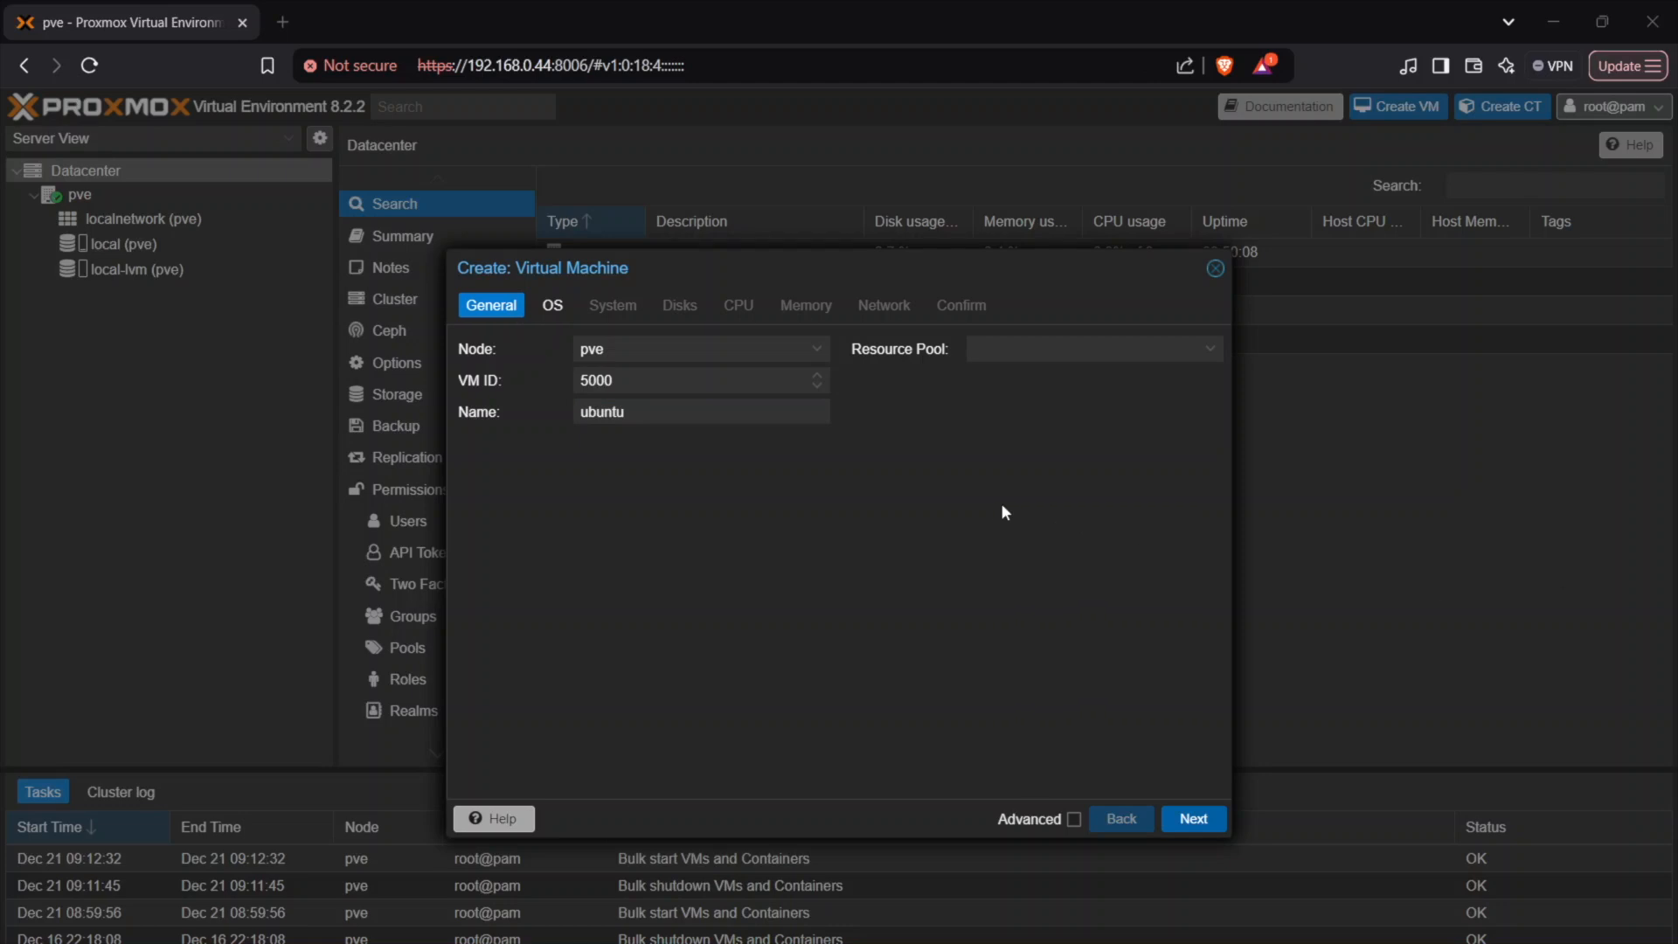
pyautogui.click(716, 384)
pyautogui.click(698, 413)
pyautogui.write('ubuntu-template')
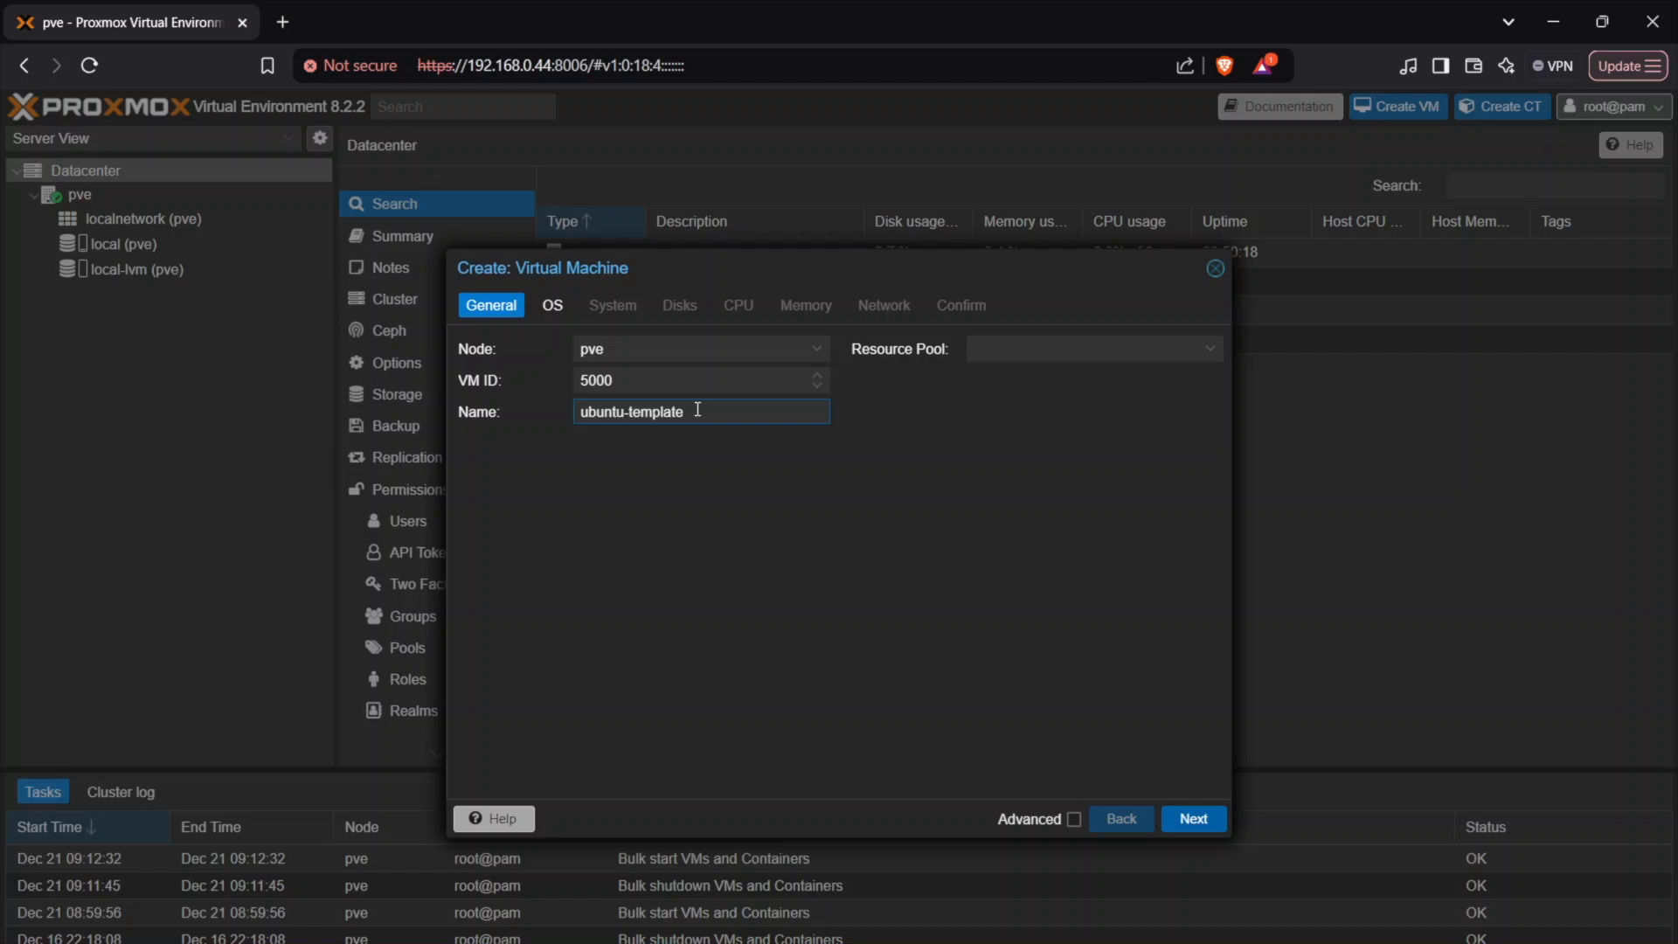
pyautogui.click(1204, 358)
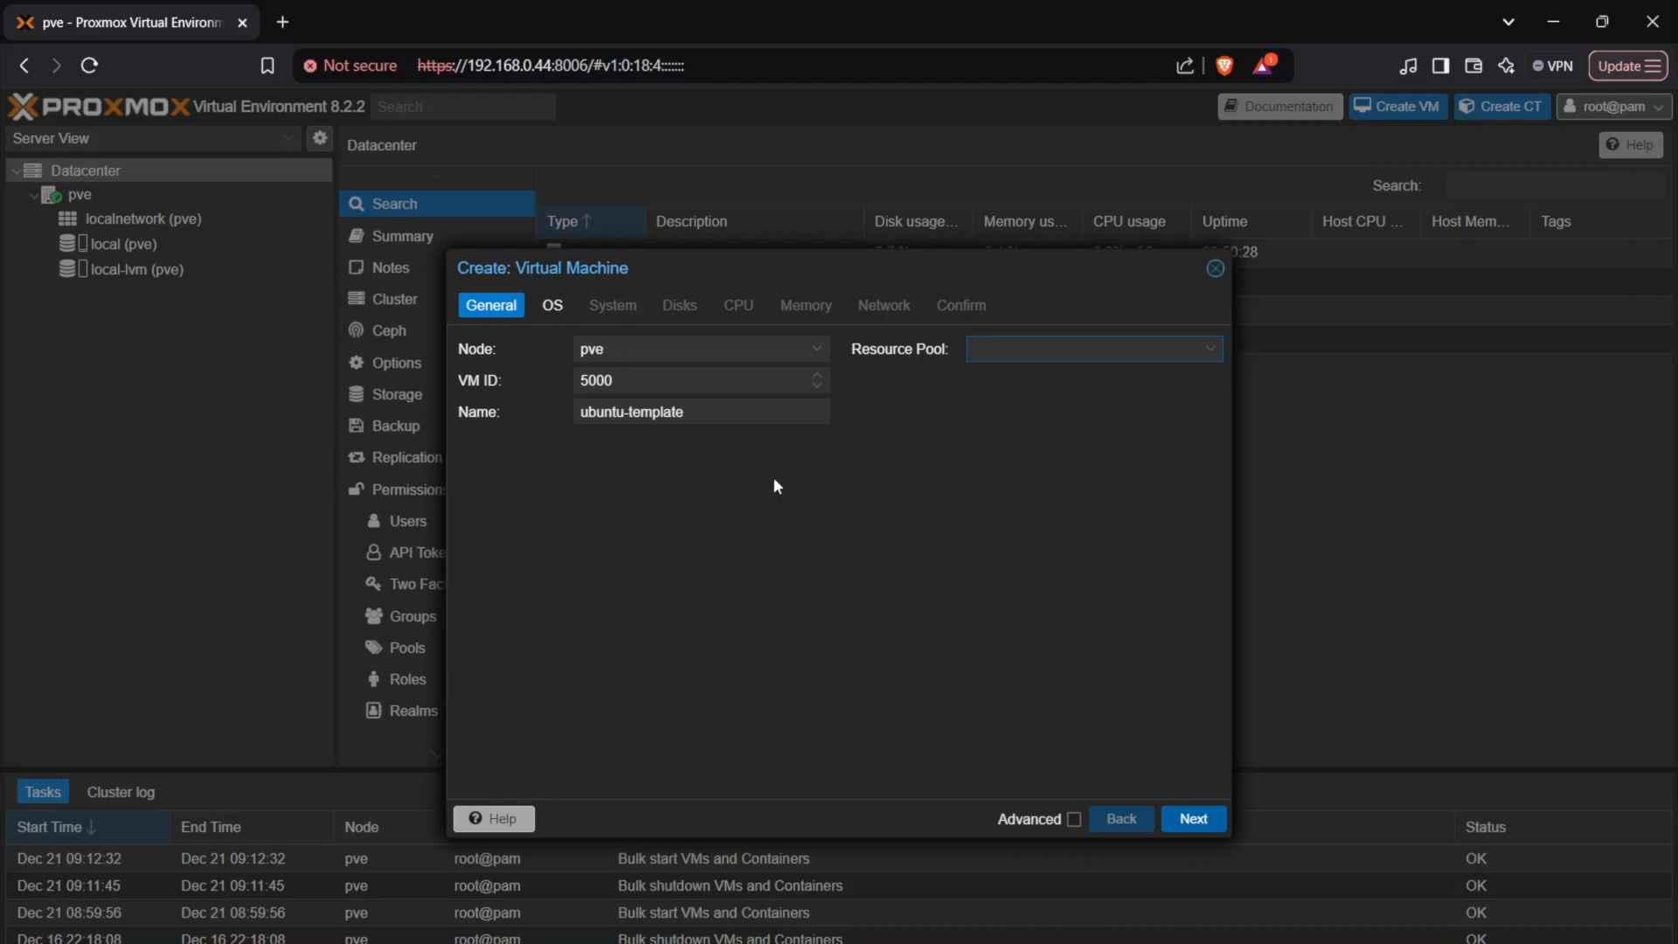
pyautogui.click(685, 414)
pyautogui.write('-2')
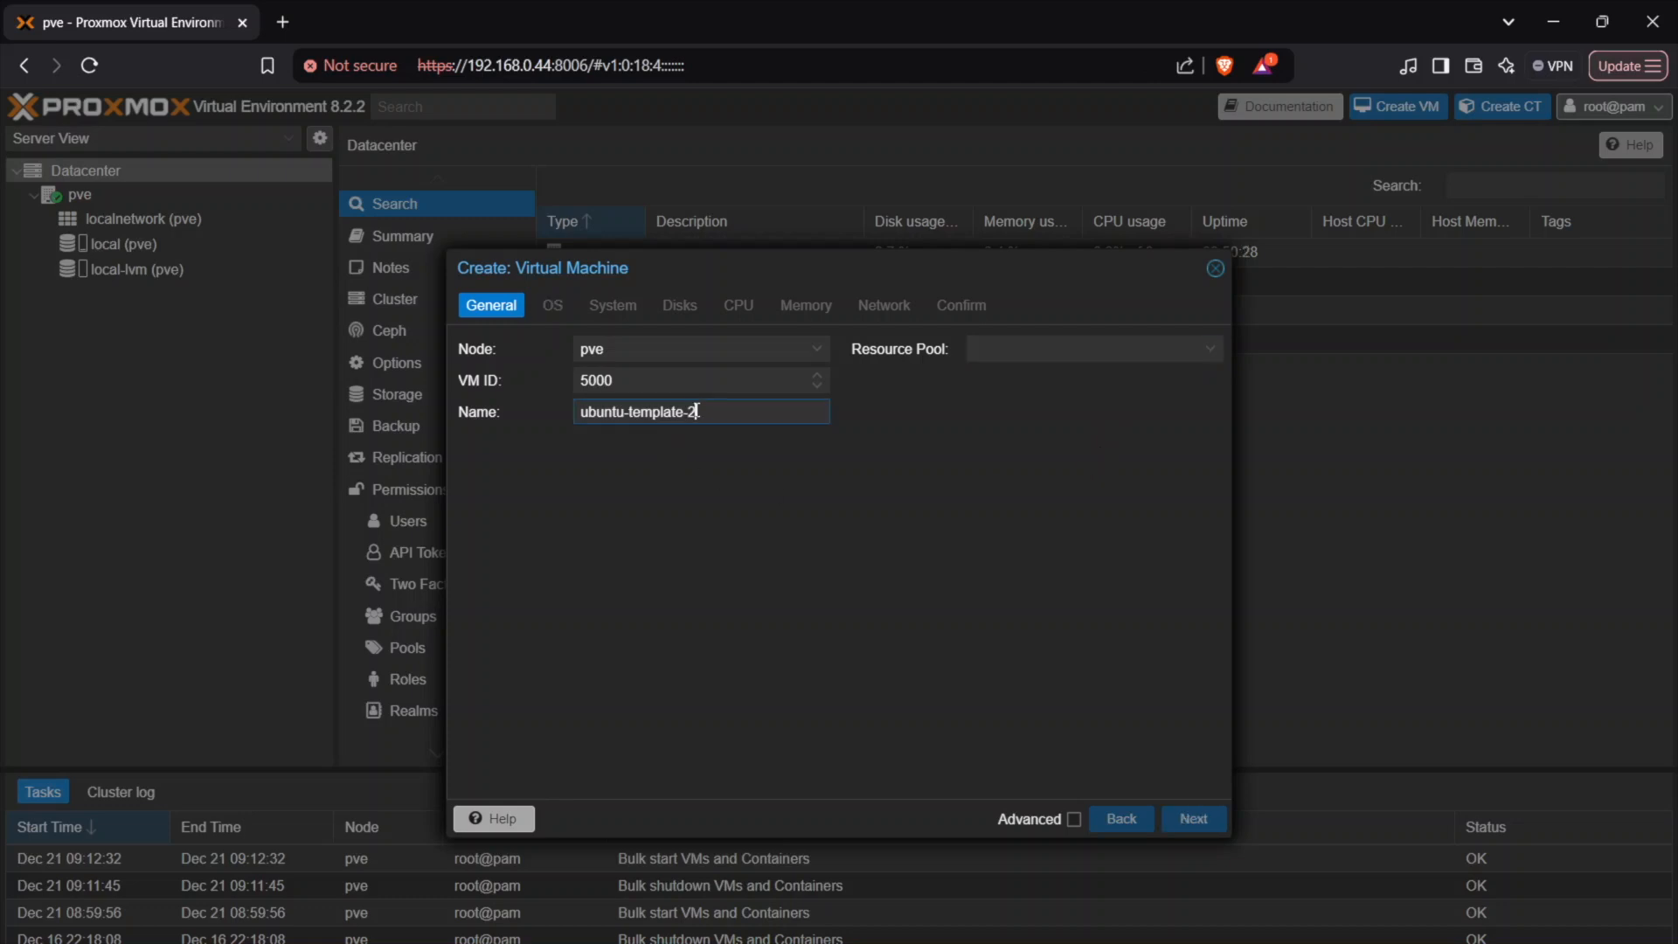
pyautogui.write('204')
pyautogui.click(728, 435)
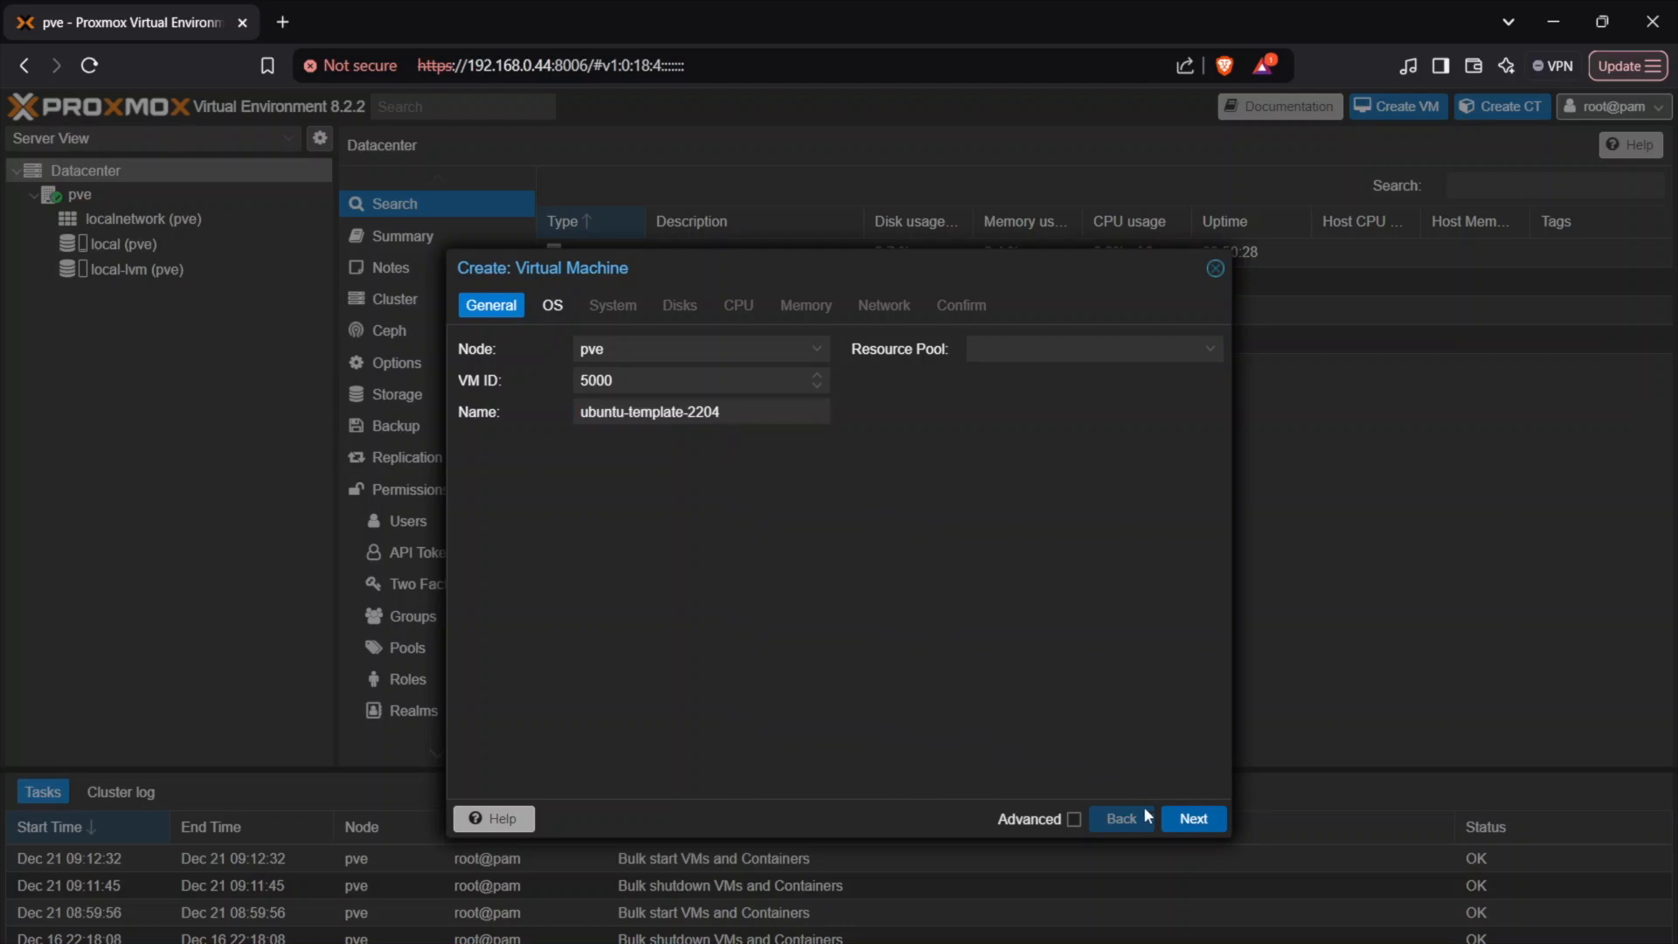
# Show the wizard's advanced options and choose not to use any installation media for the guest OS.
pyautogui.click(1072, 818)
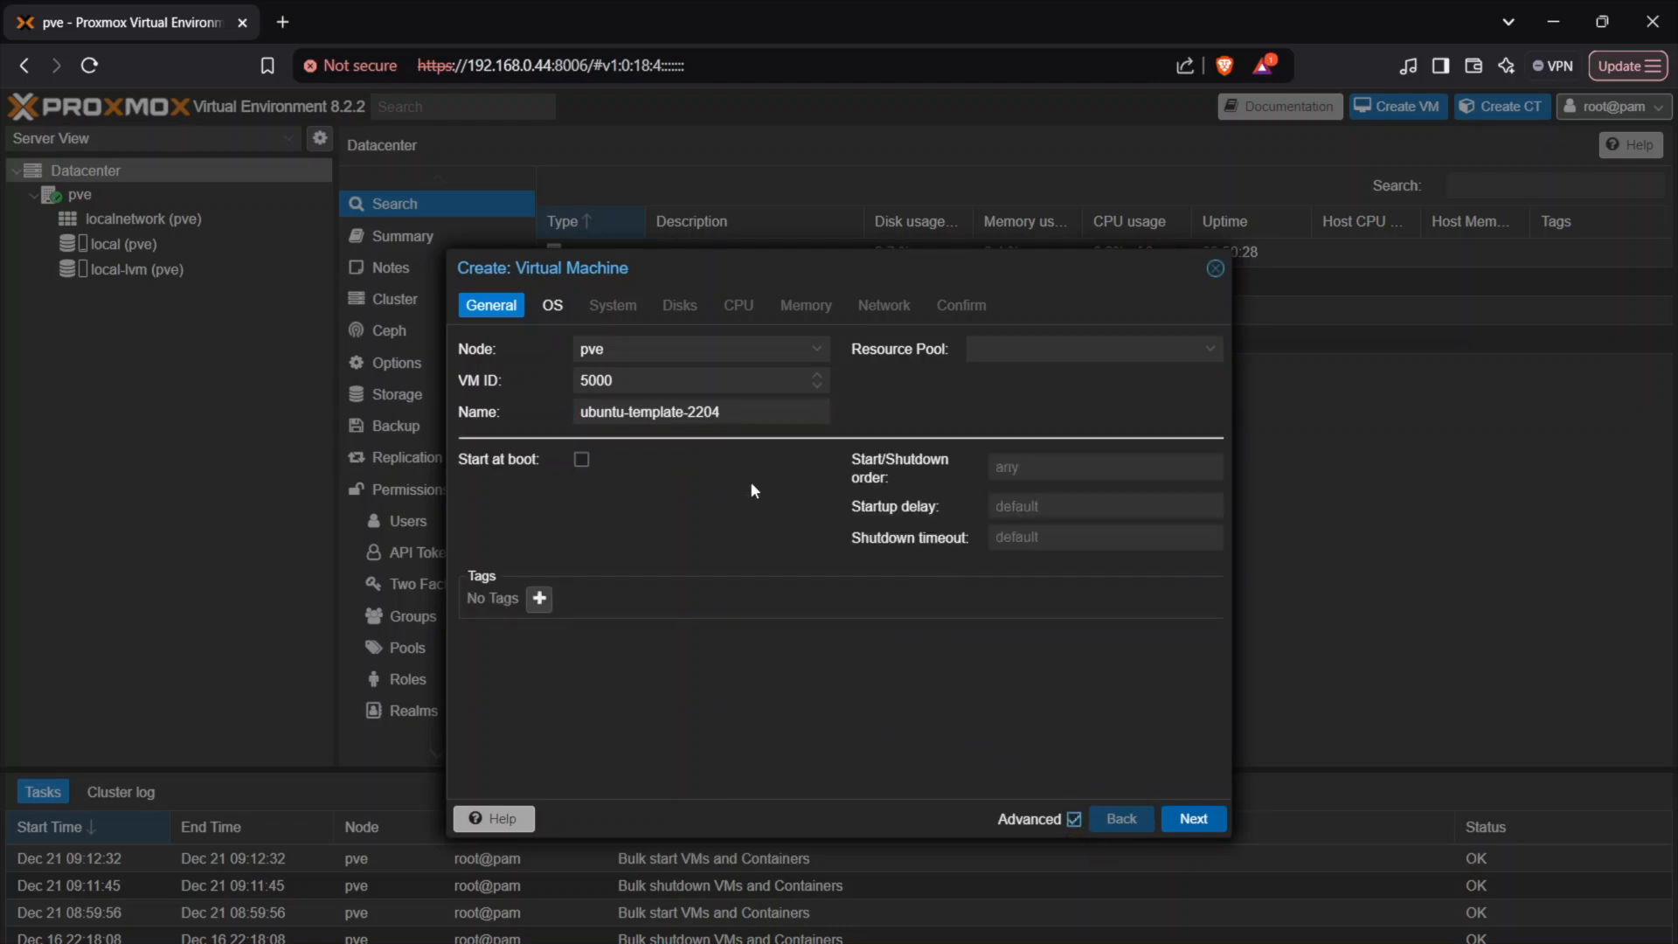
pyautogui.click(582, 460)
pyautogui.click(1208, 827)
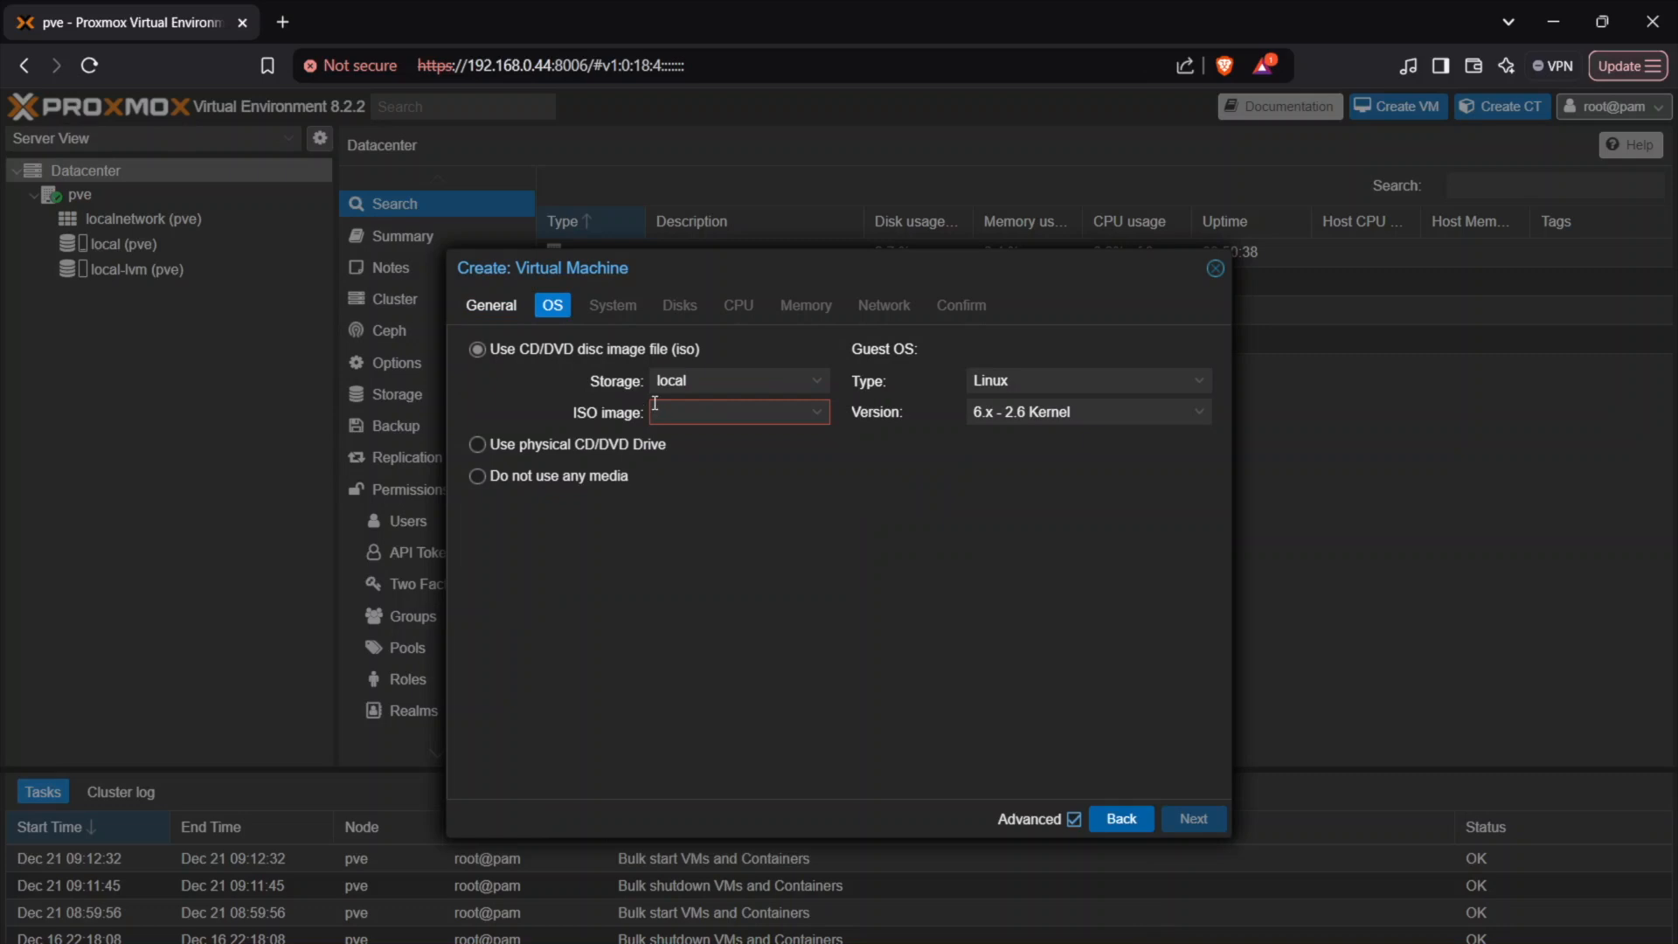
pyautogui.click(821, 413)
pyautogui.moveTo(500, 476); pyautogui.dragTo(626, 486)
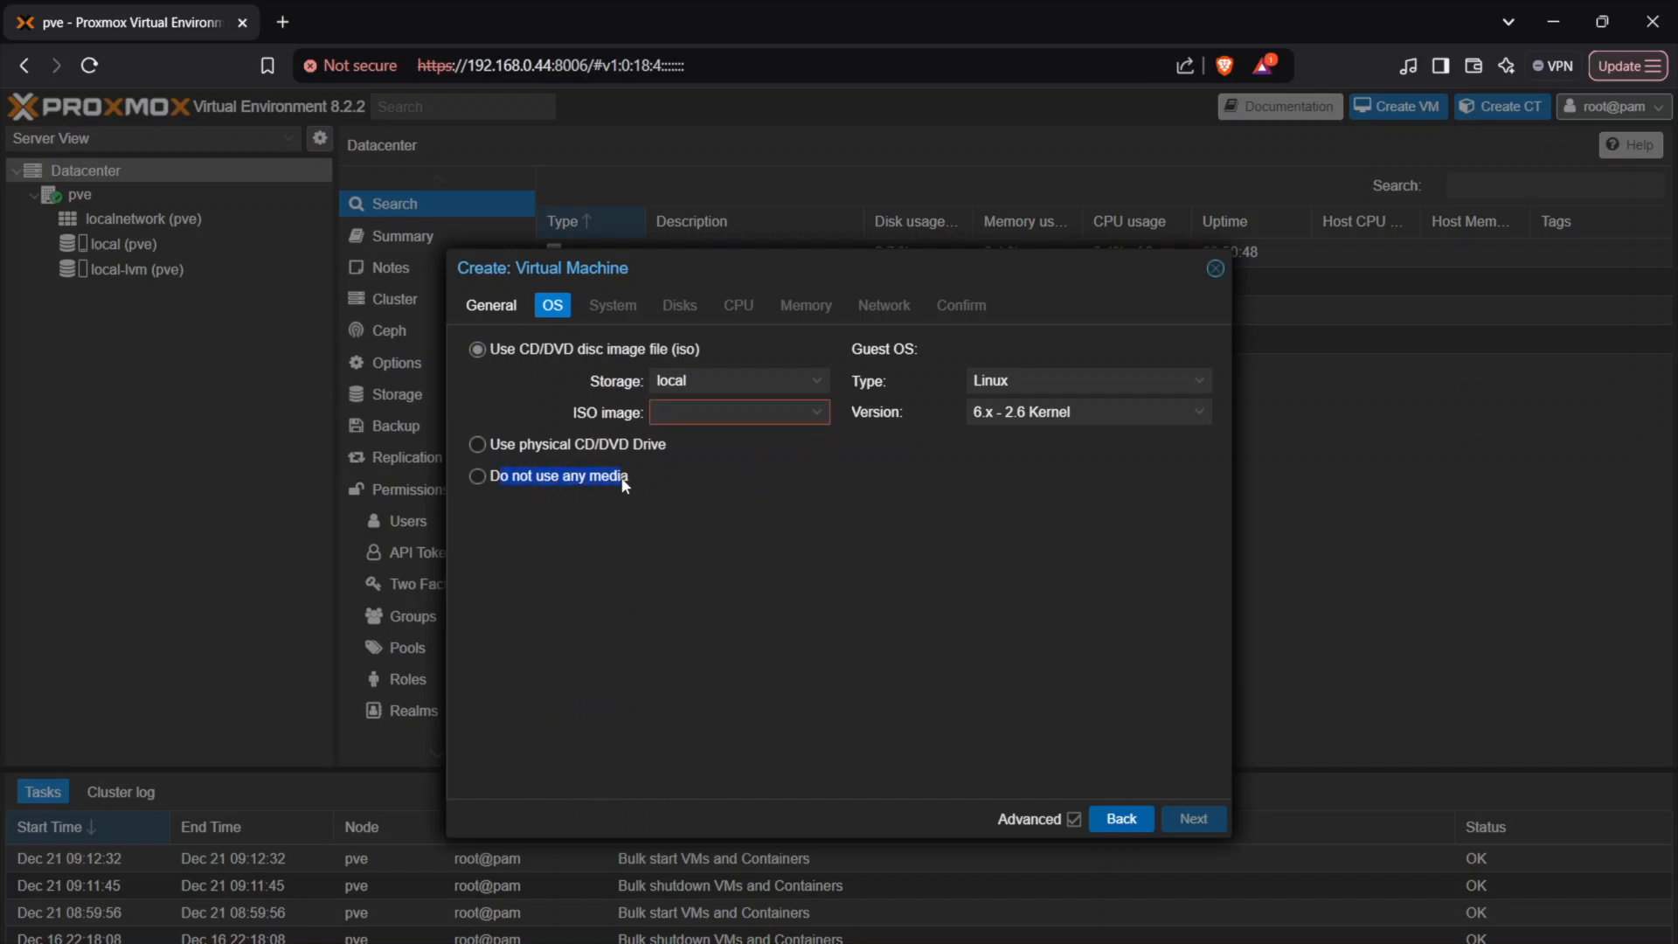
pyautogui.click(487, 476)
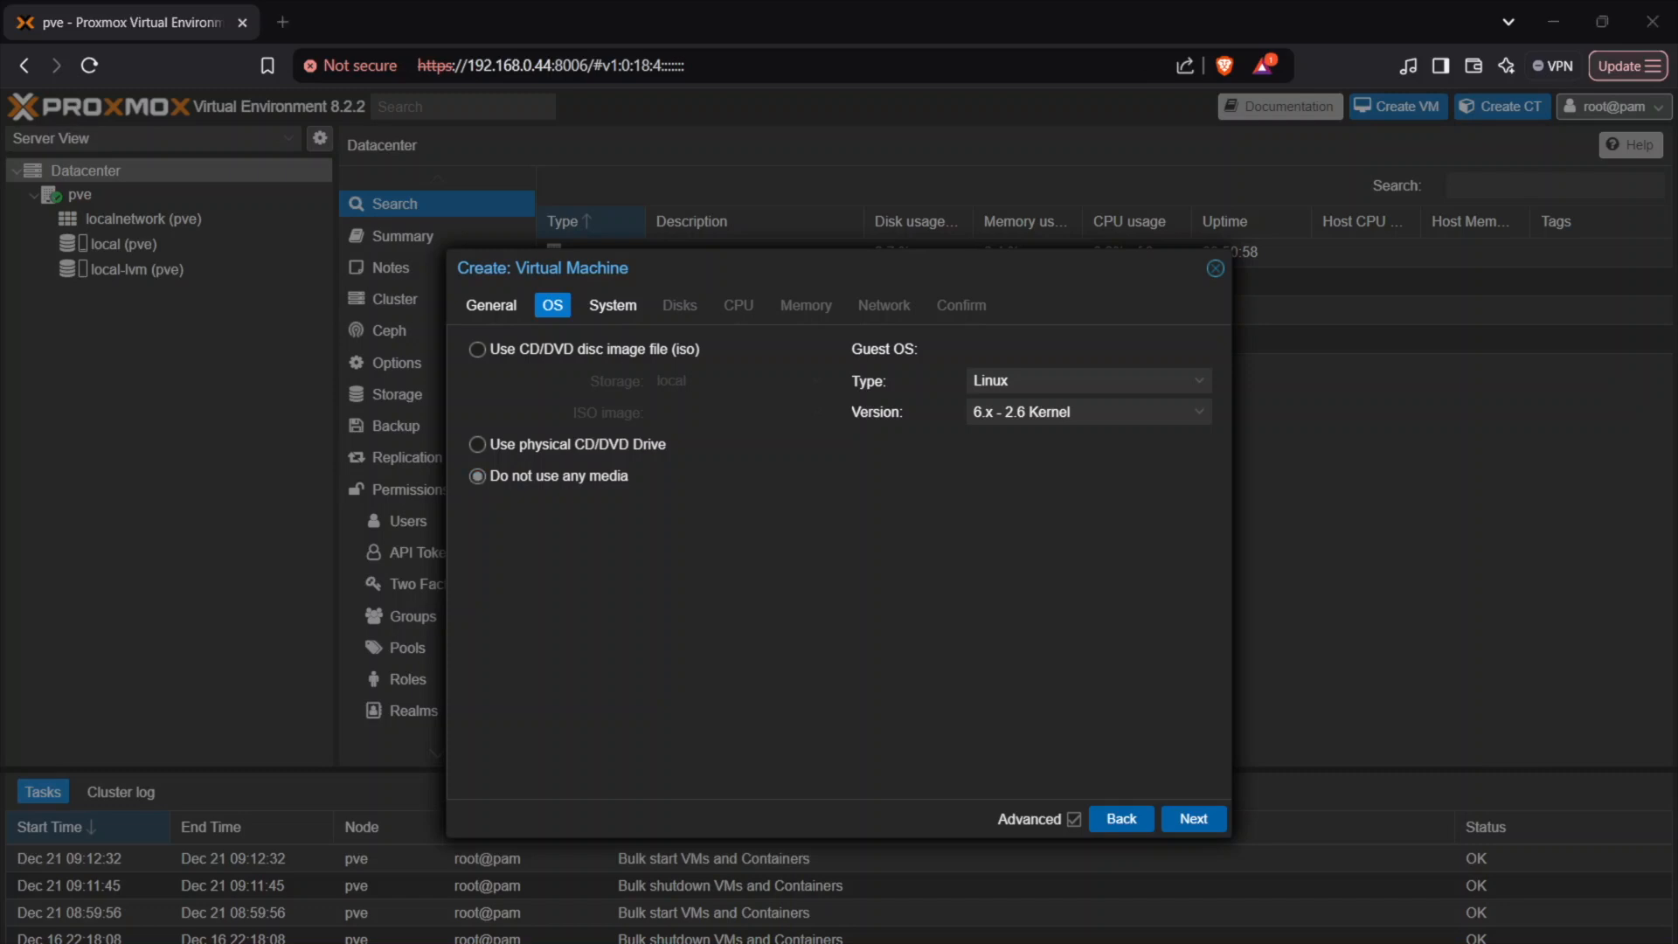
pyautogui.click(1195, 819)
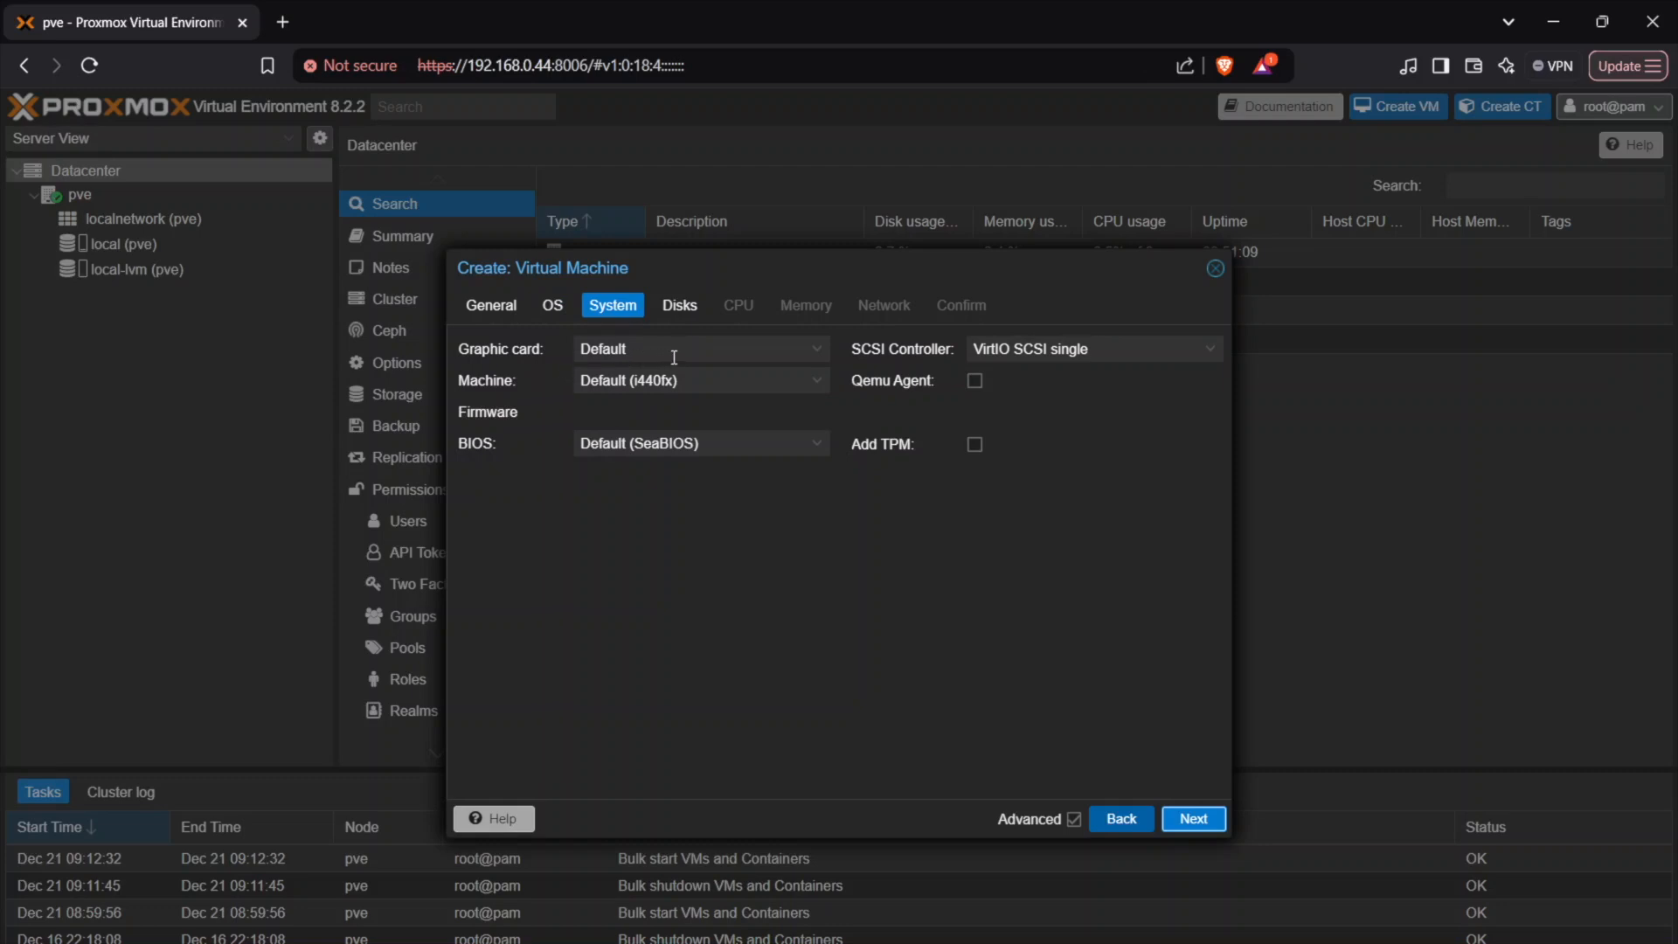
# Enable the Qemu Agent and remove the default scsi0 disk from the virtual machine.
pyautogui.click(975, 381)
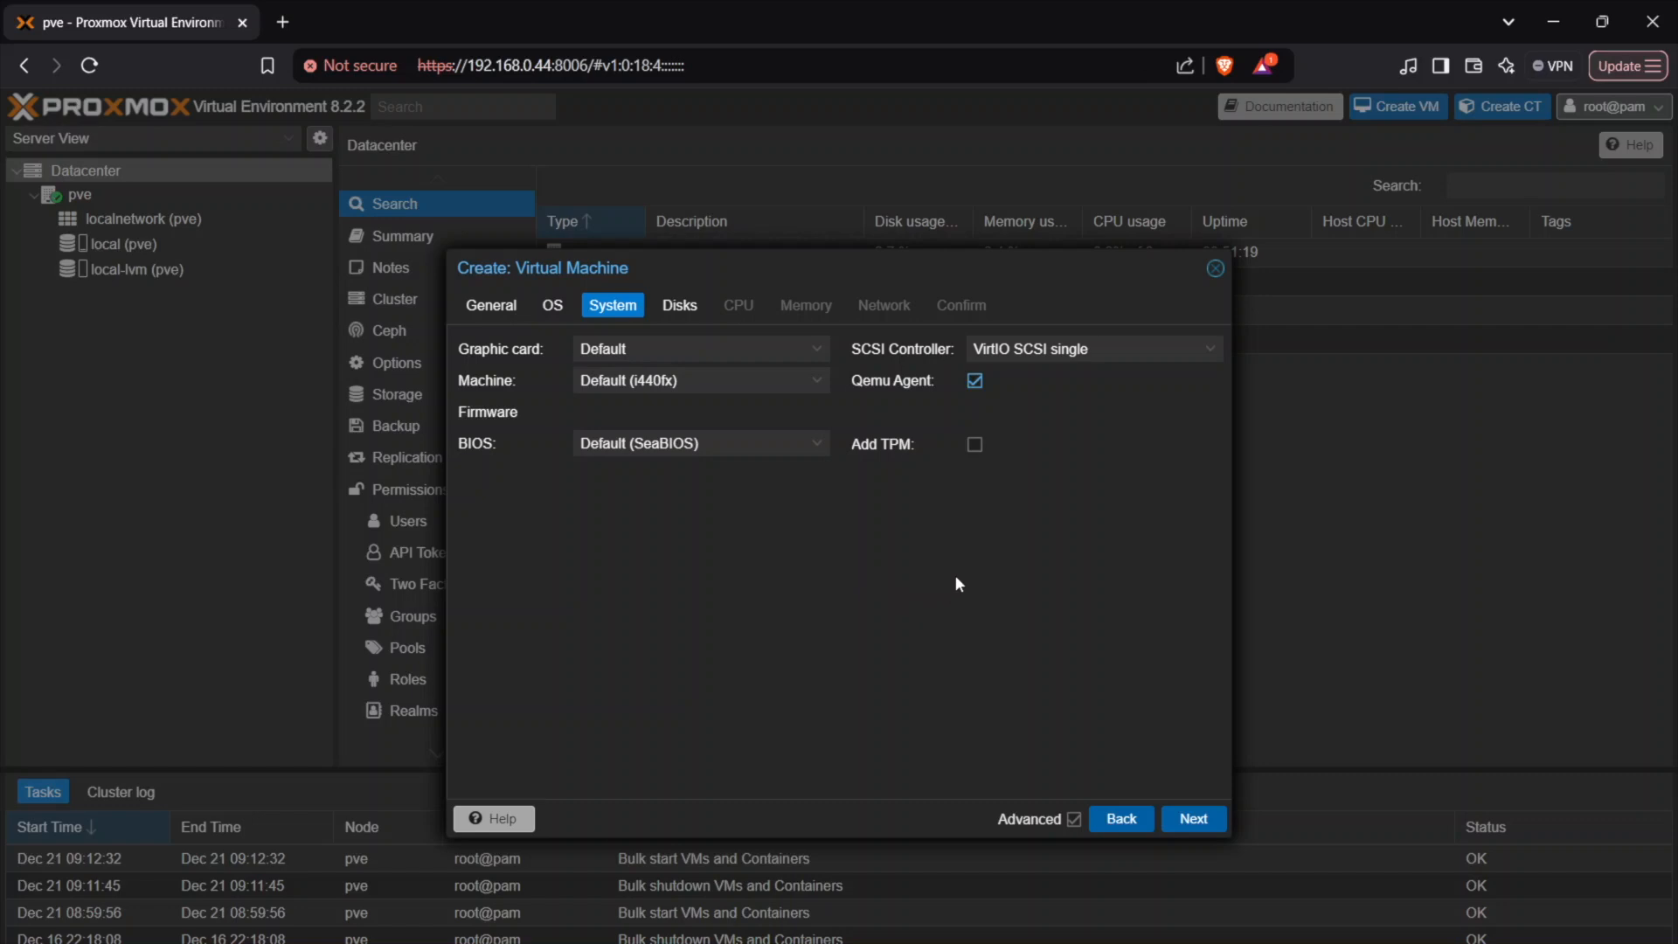
pyautogui.click(1193, 819)
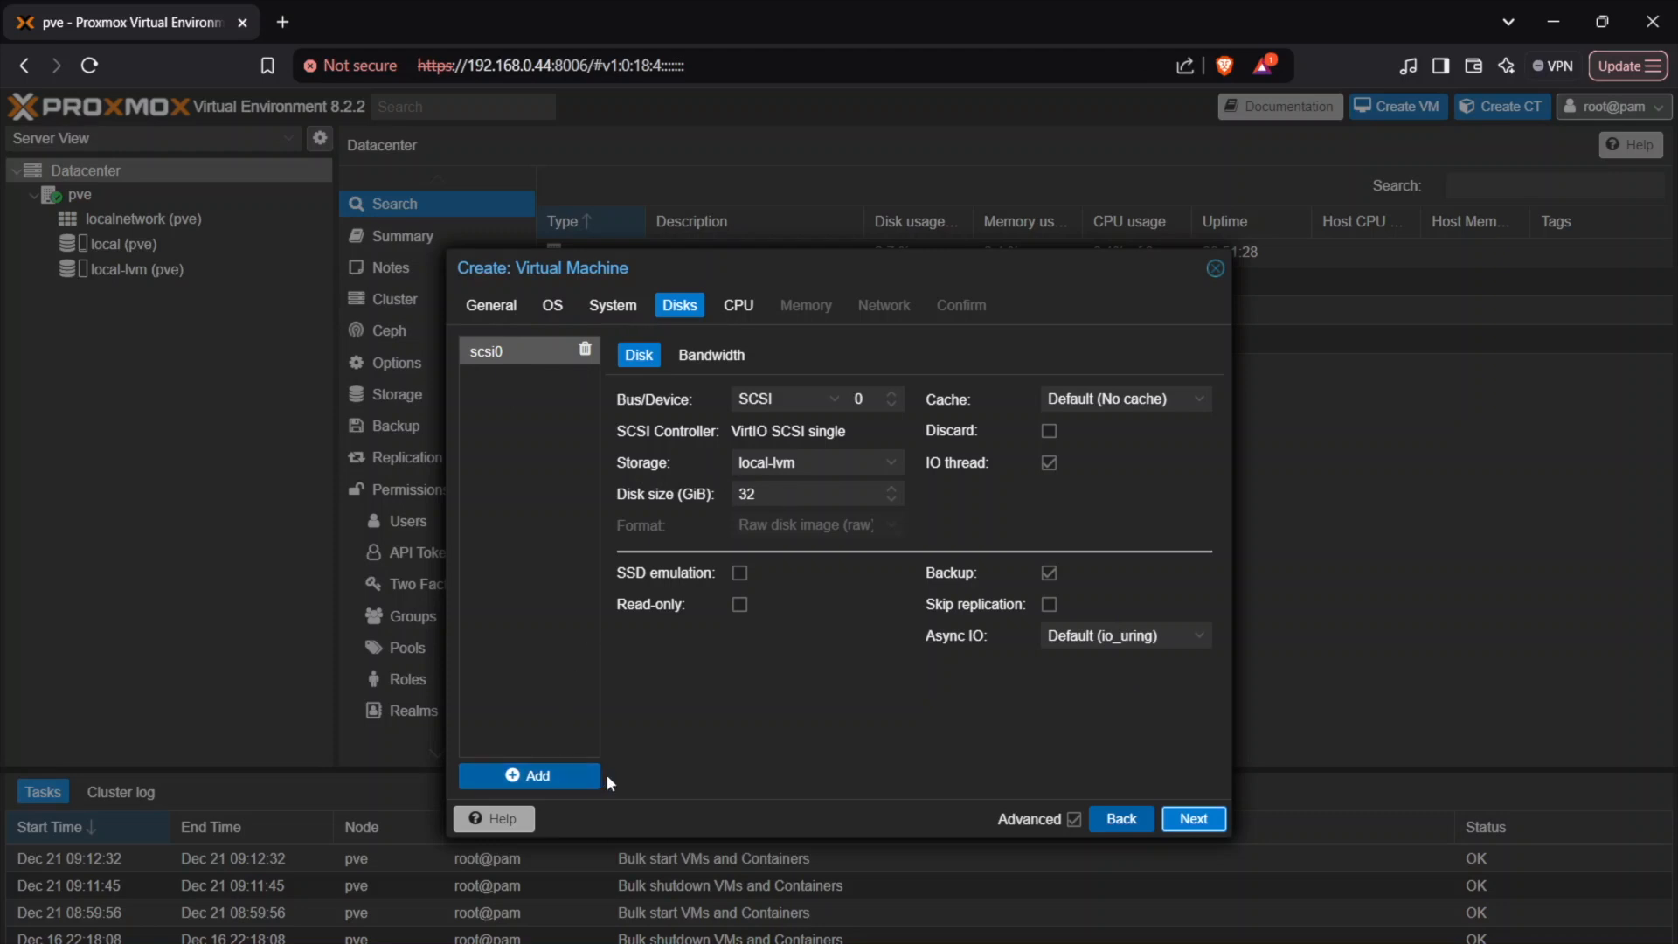
pyautogui.click(585, 350)
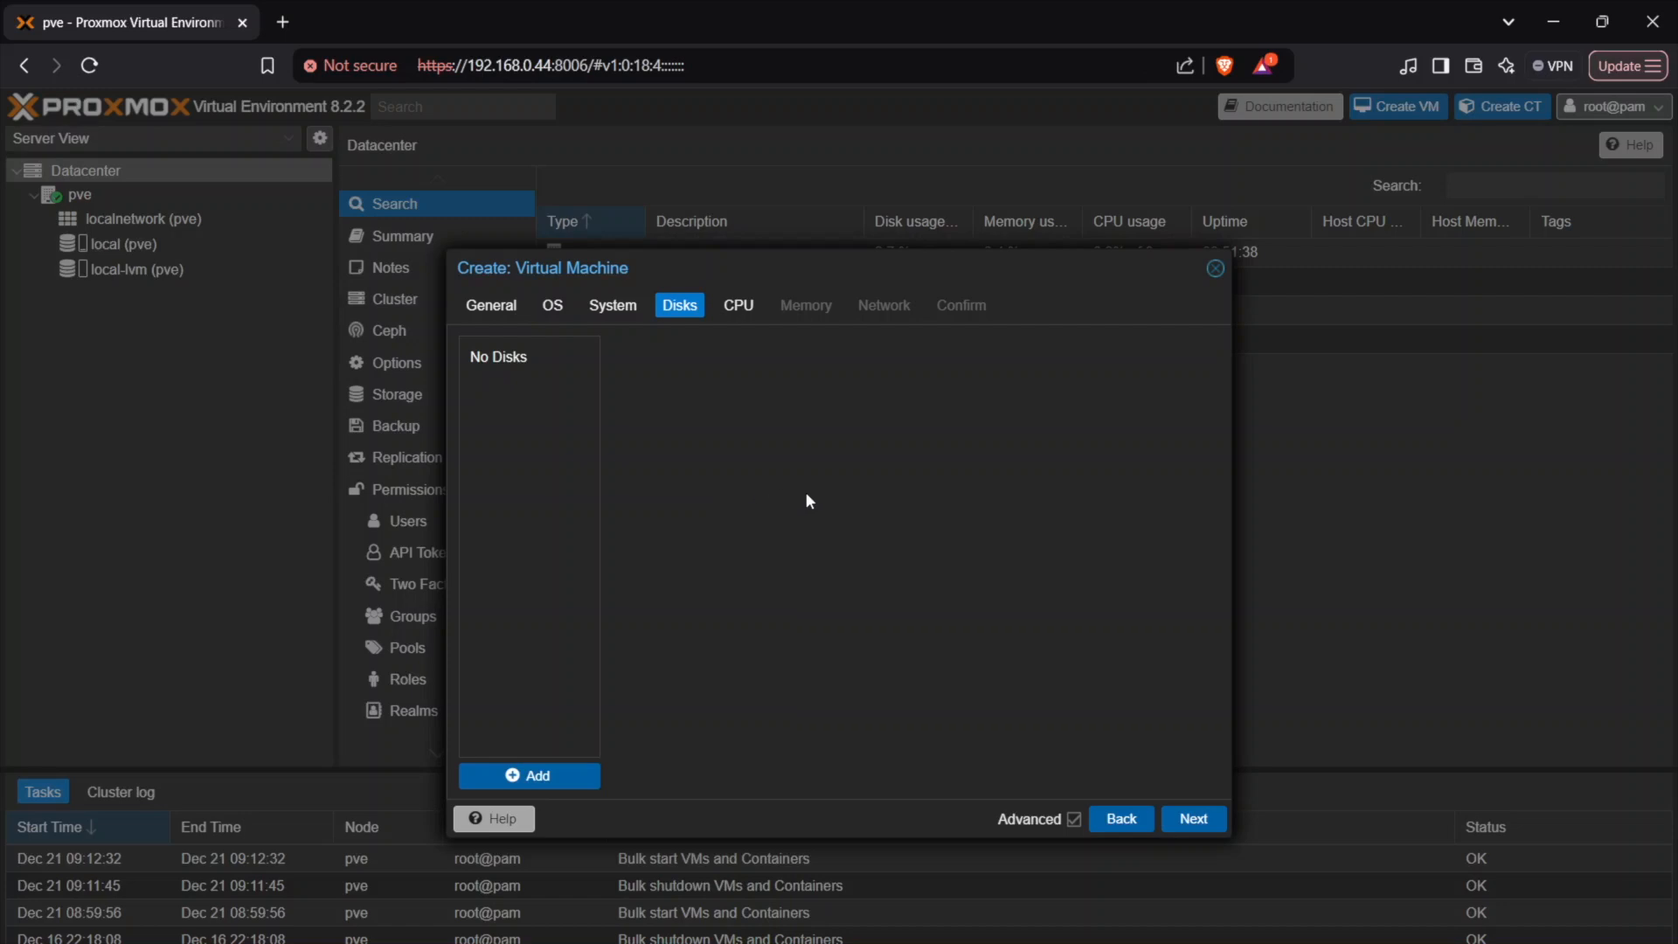
pyautogui.click(1205, 824)
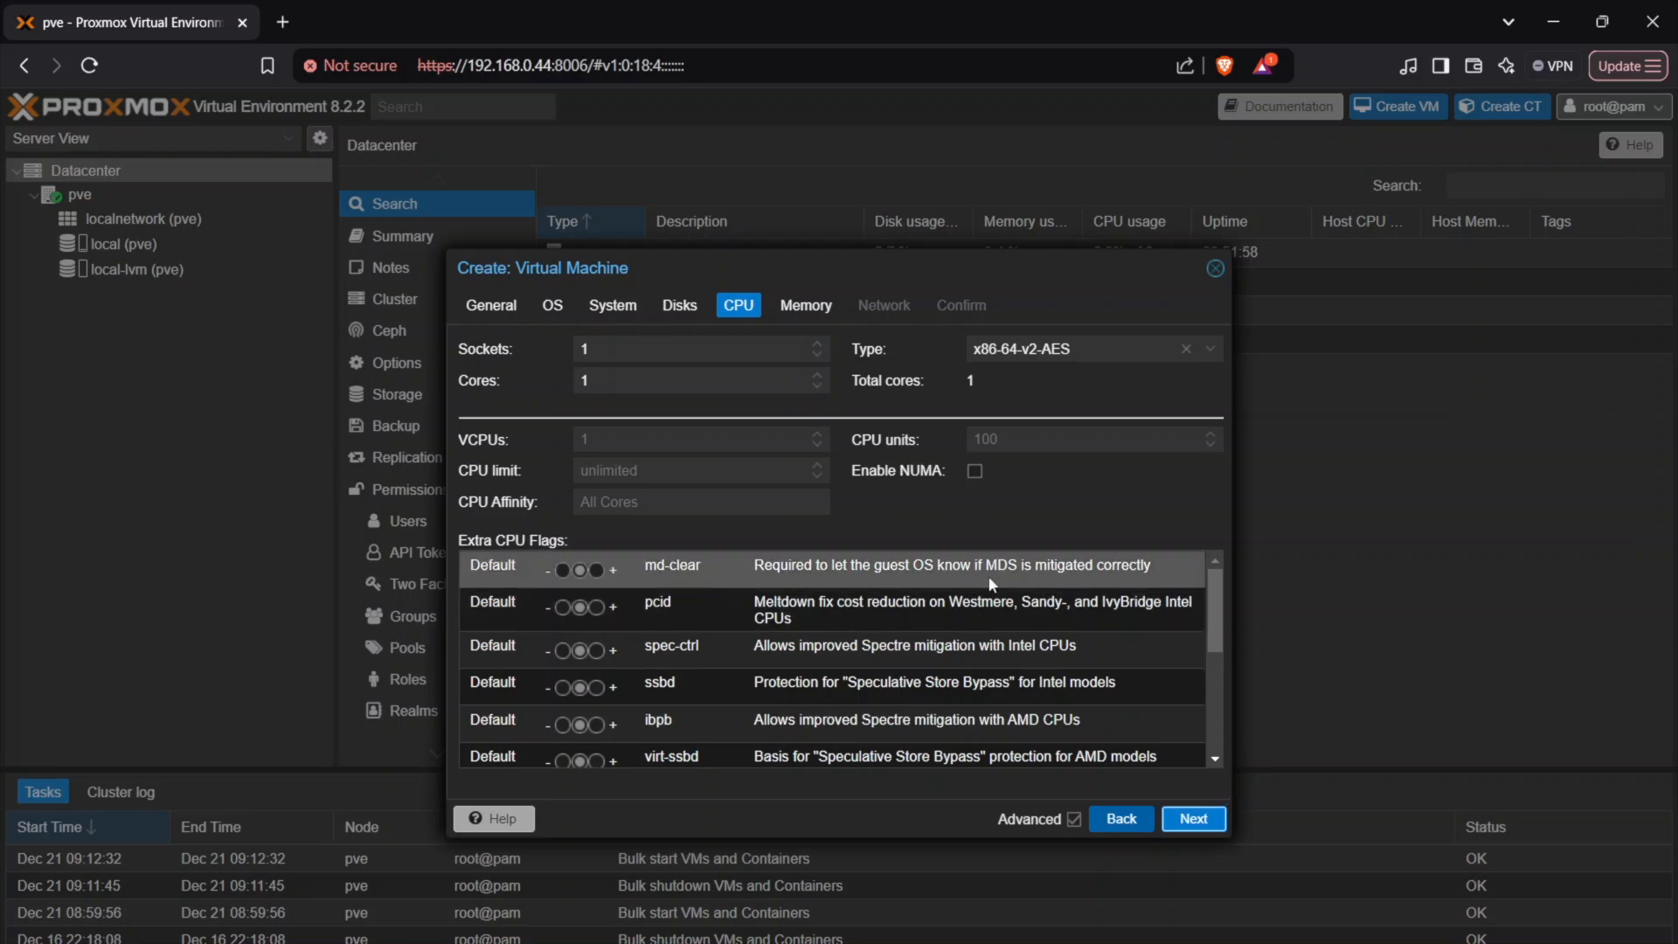
# Hide the advanced options and accept the default CPU settings and 2048 MiB of memory.
pyautogui.click(1073, 820)
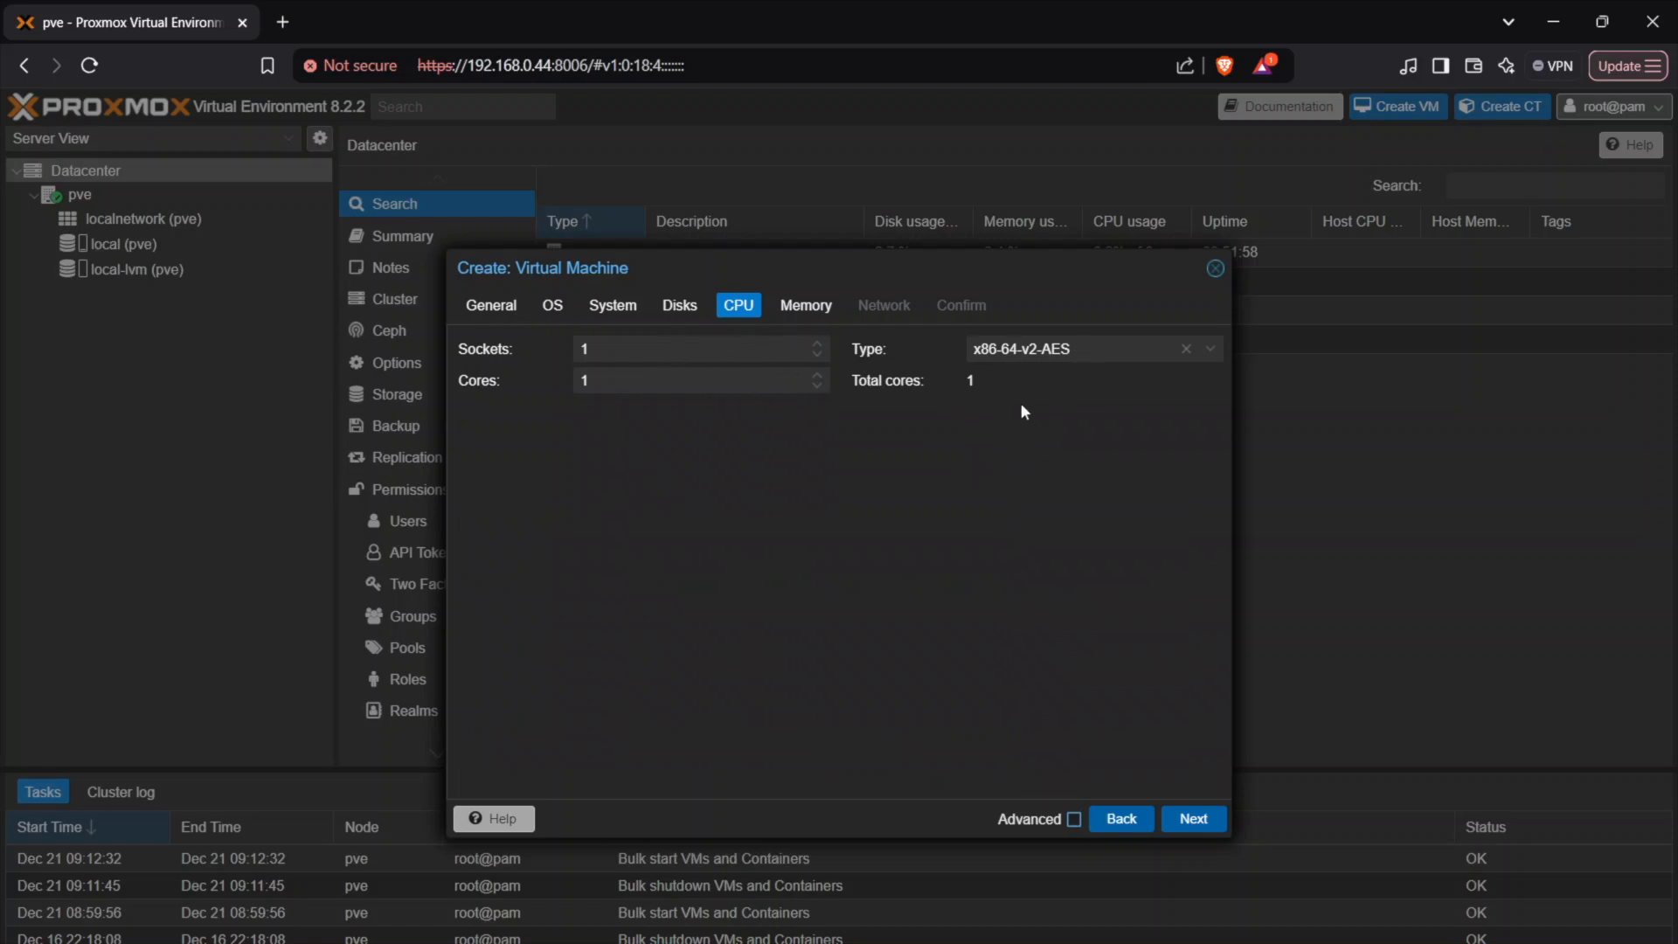
pyautogui.click(1188, 817)
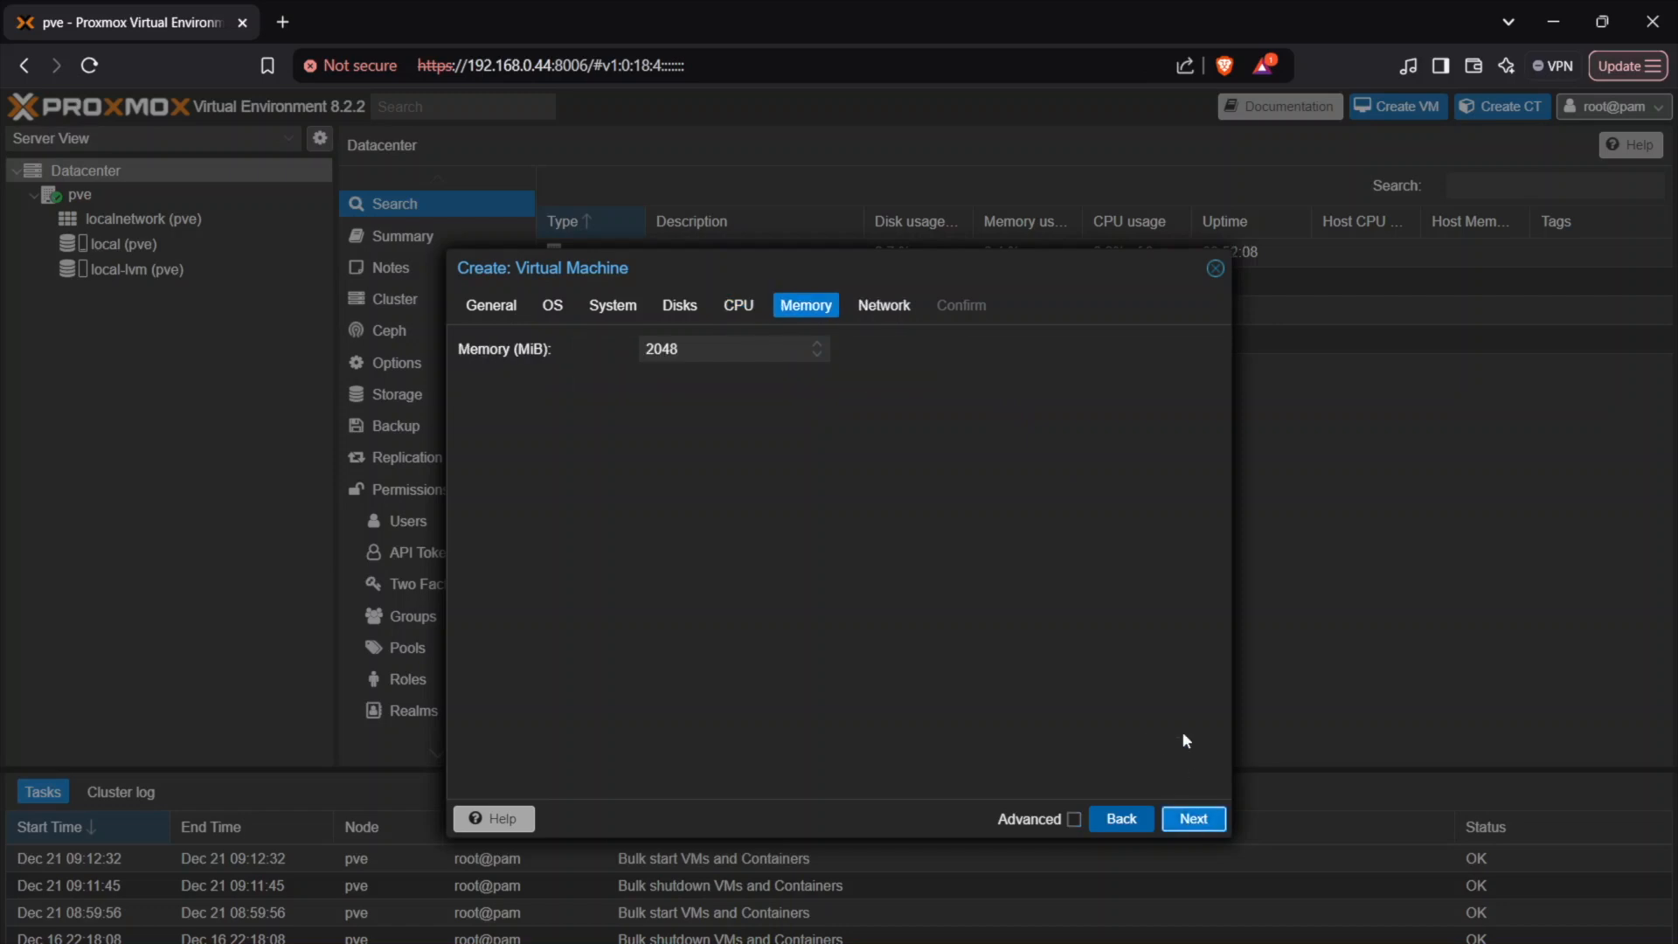
pyautogui.moveTo(689, 348); pyautogui.dragTo(631, 349)
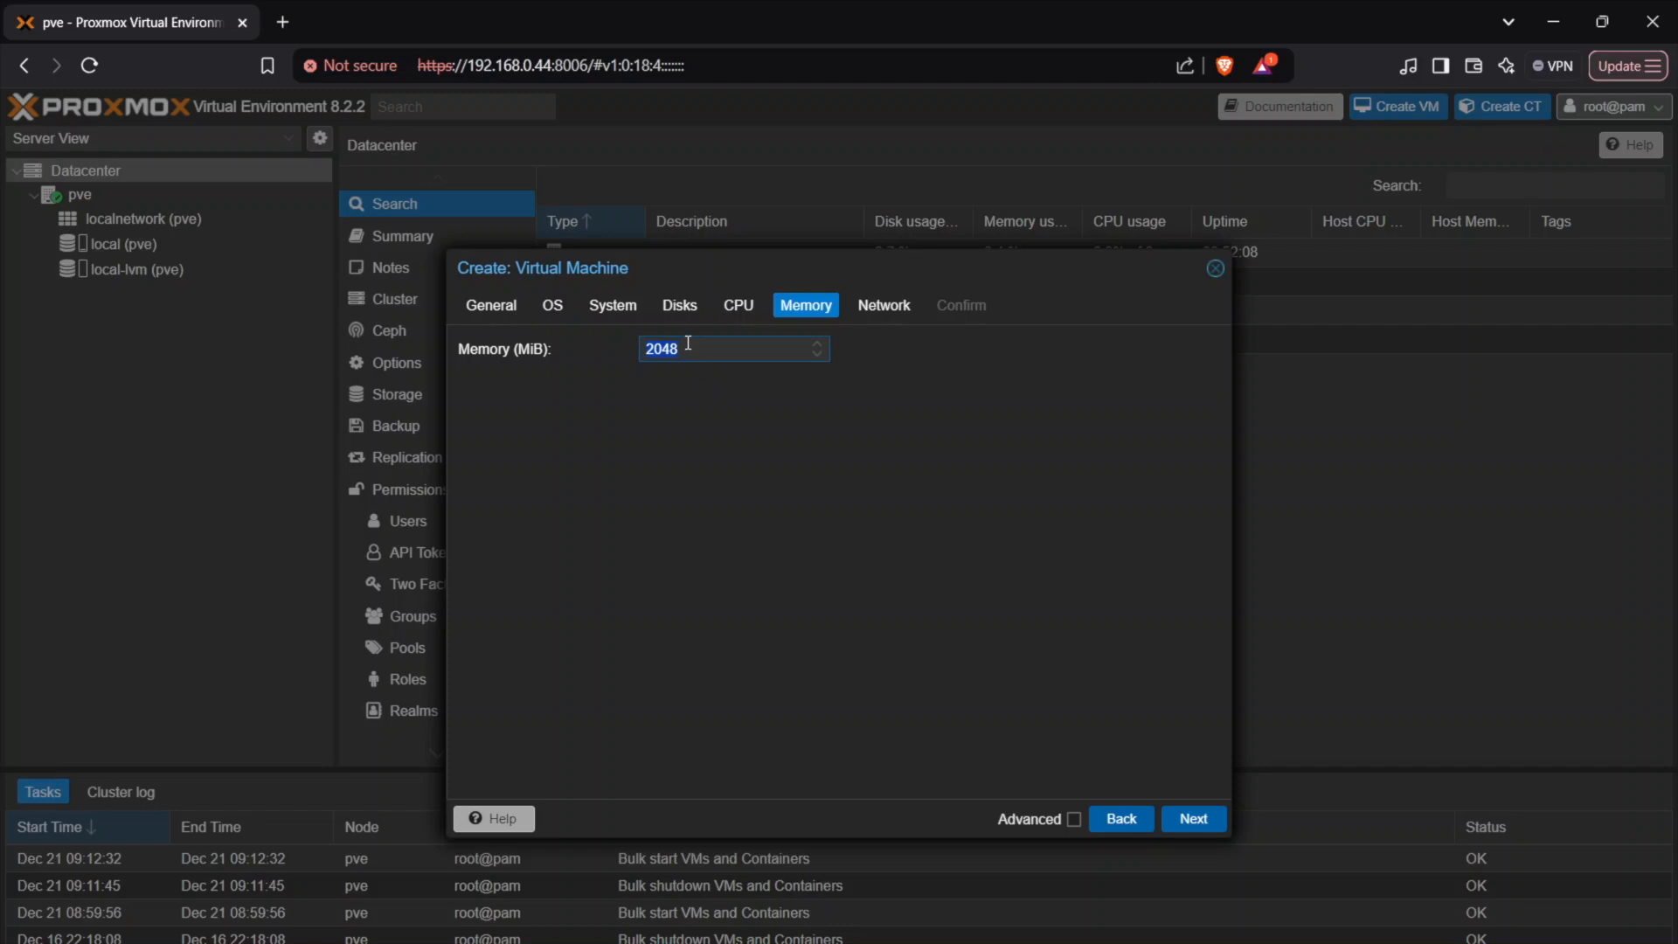
pyautogui.click(796, 414)
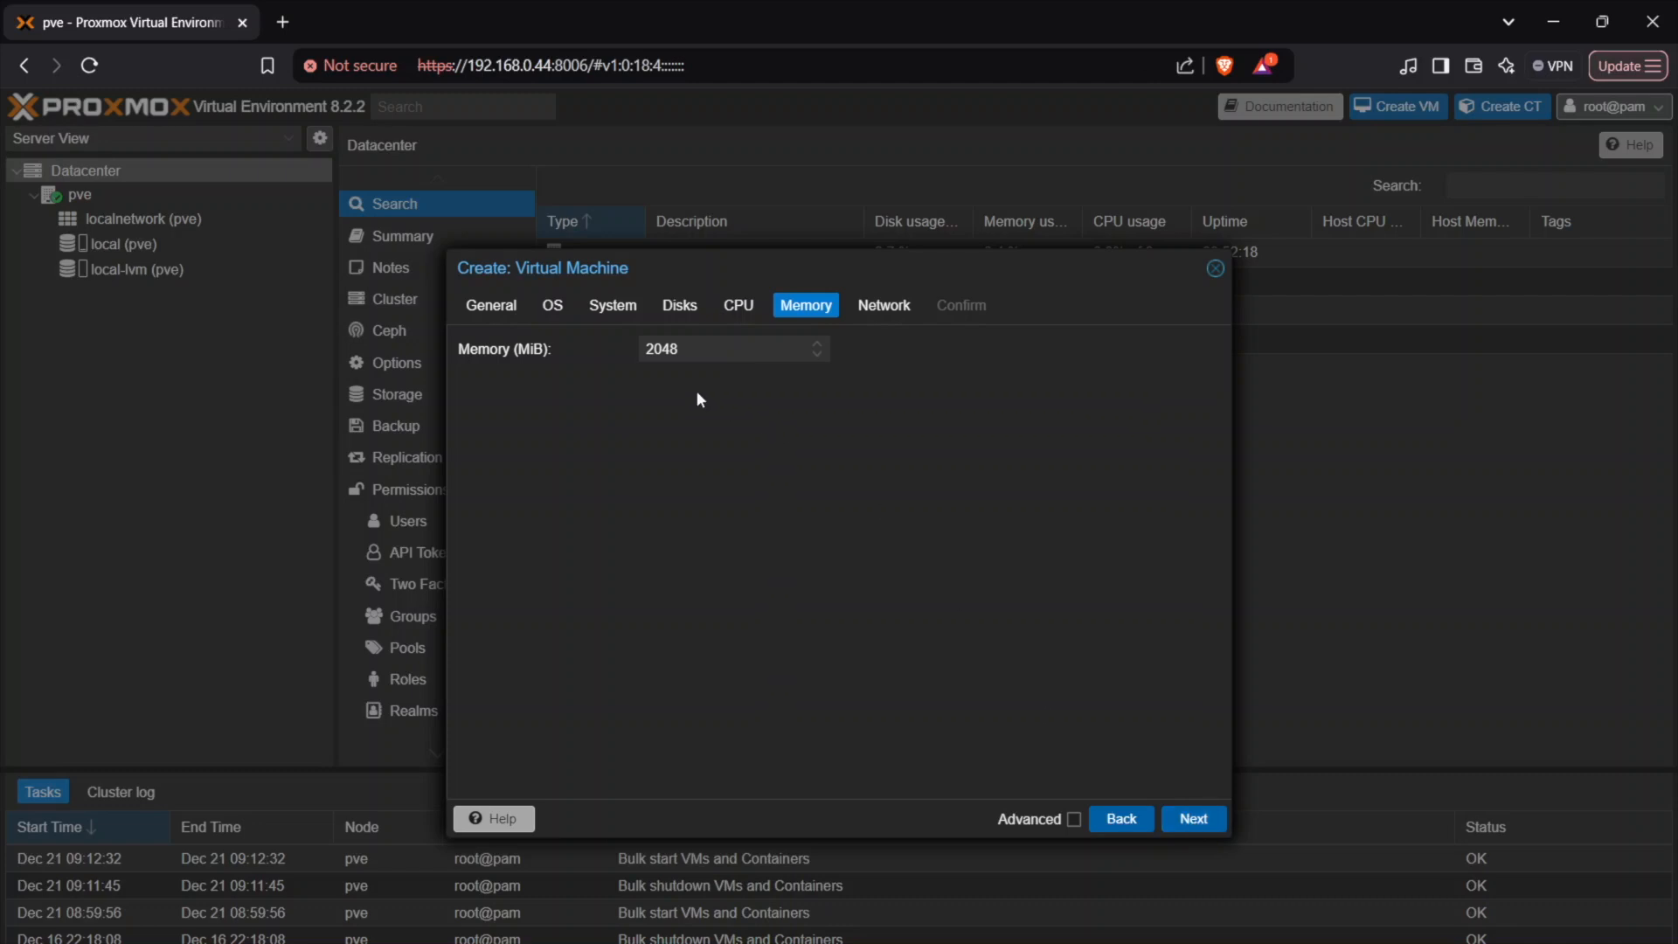
pyautogui.doubleClick(677, 350)
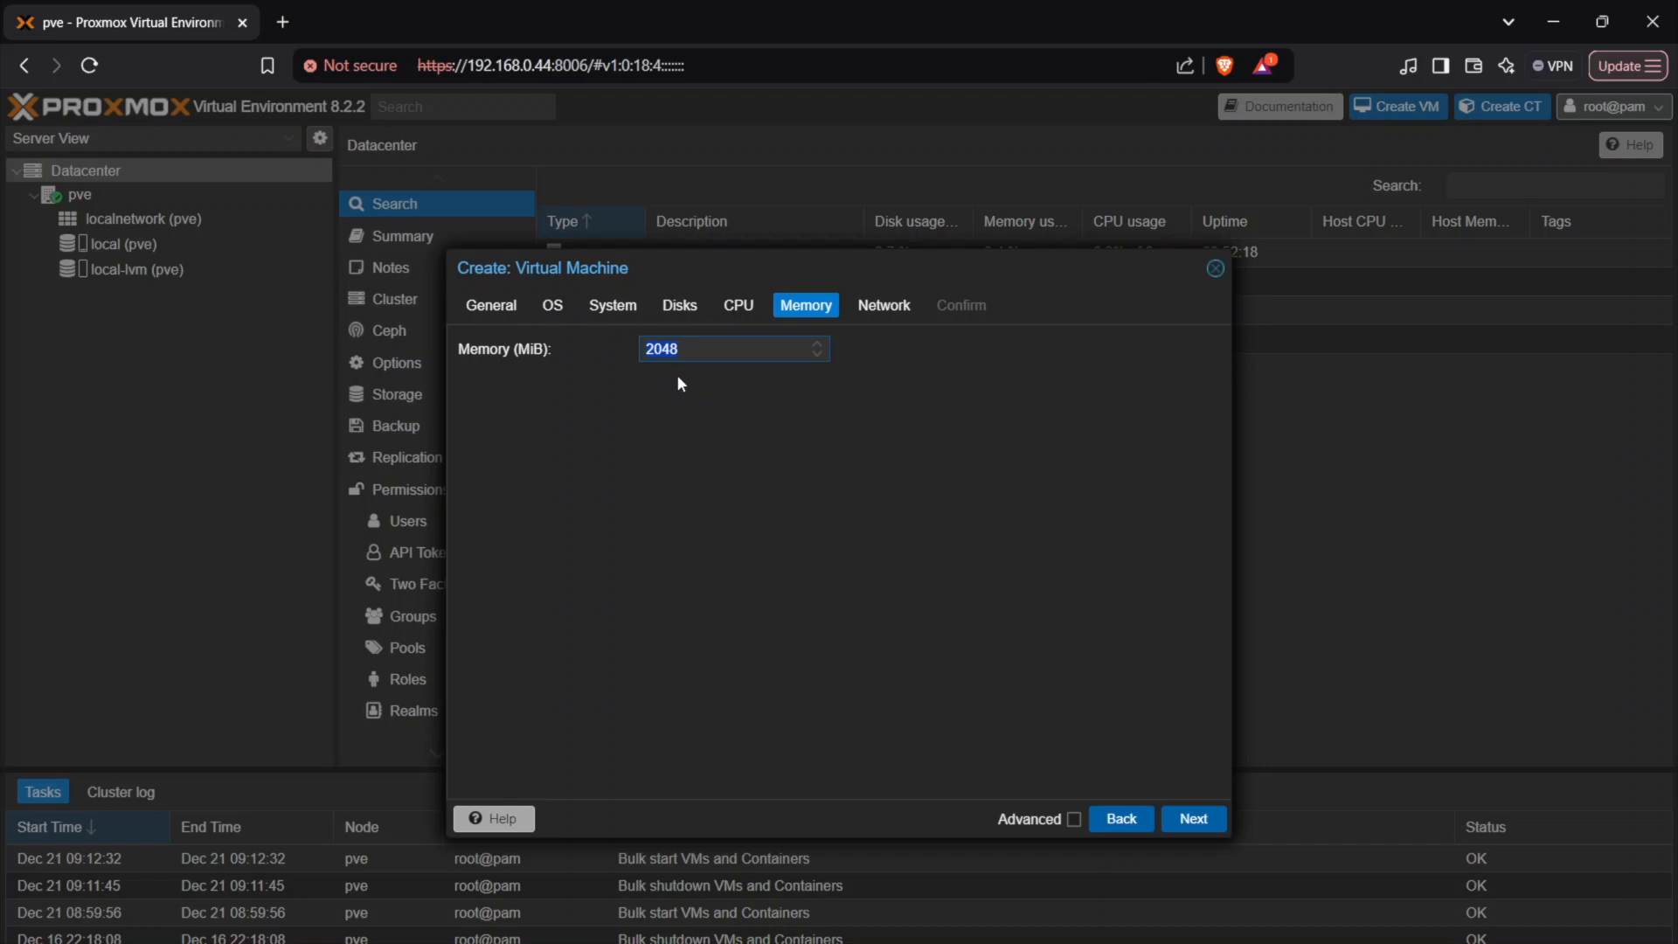
pyautogui.click(1201, 822)
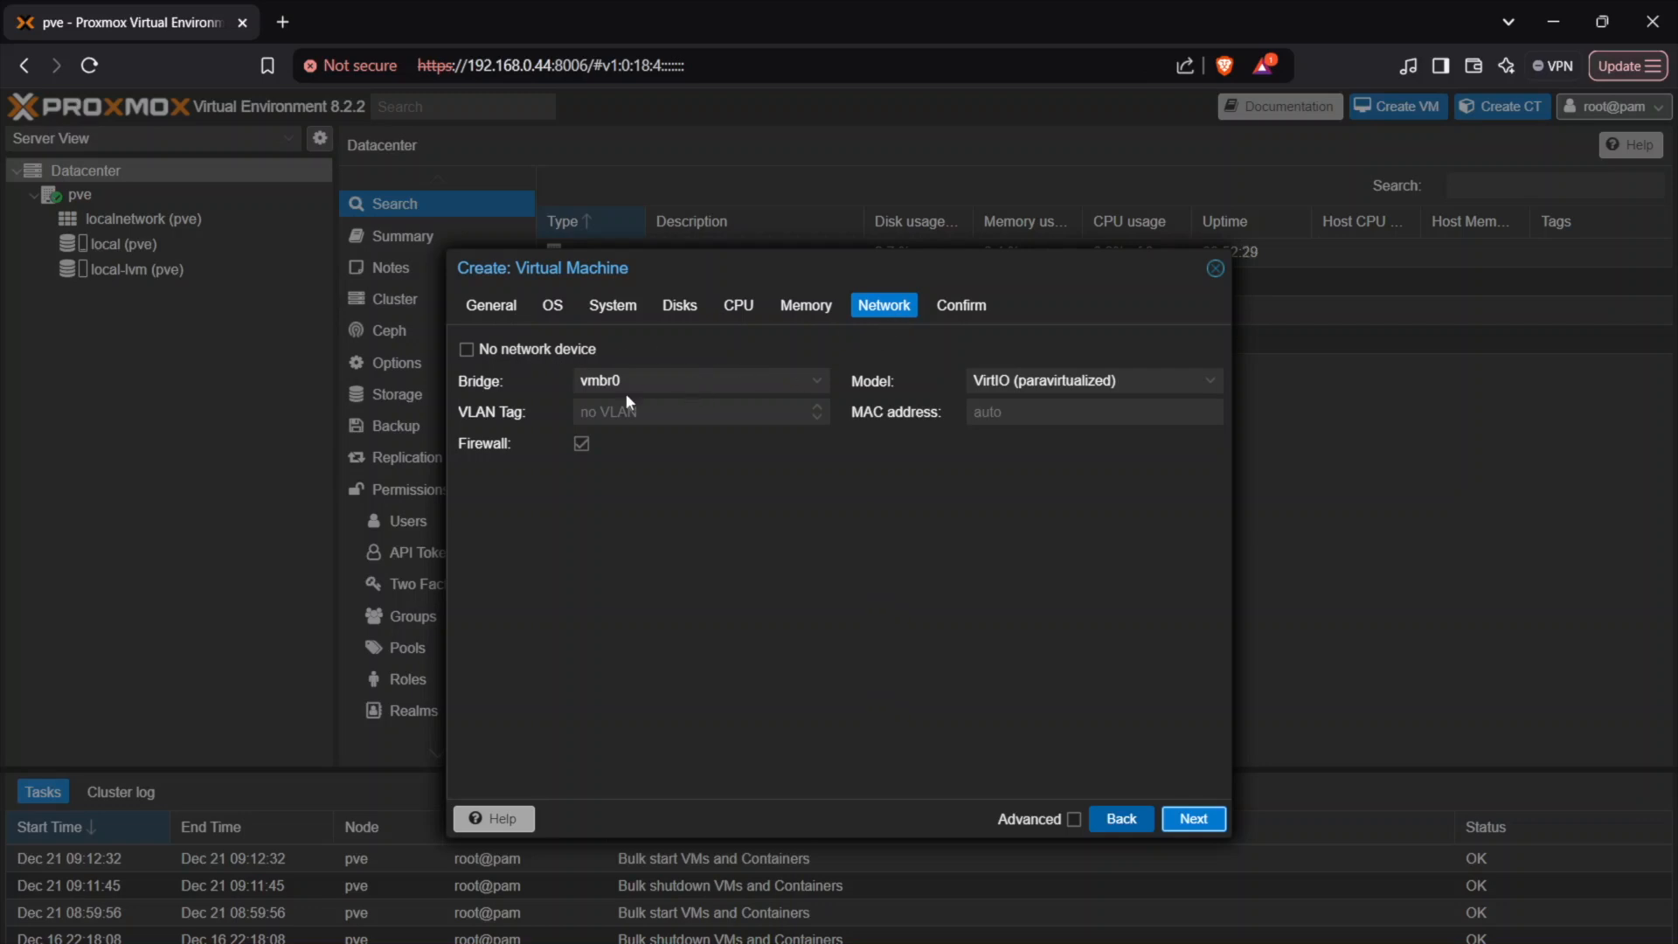
# Keep the network device on bridge vmbr0 and finish creating the virtual machine.
pyautogui.click(821, 390)
pyautogui.click(774, 448)
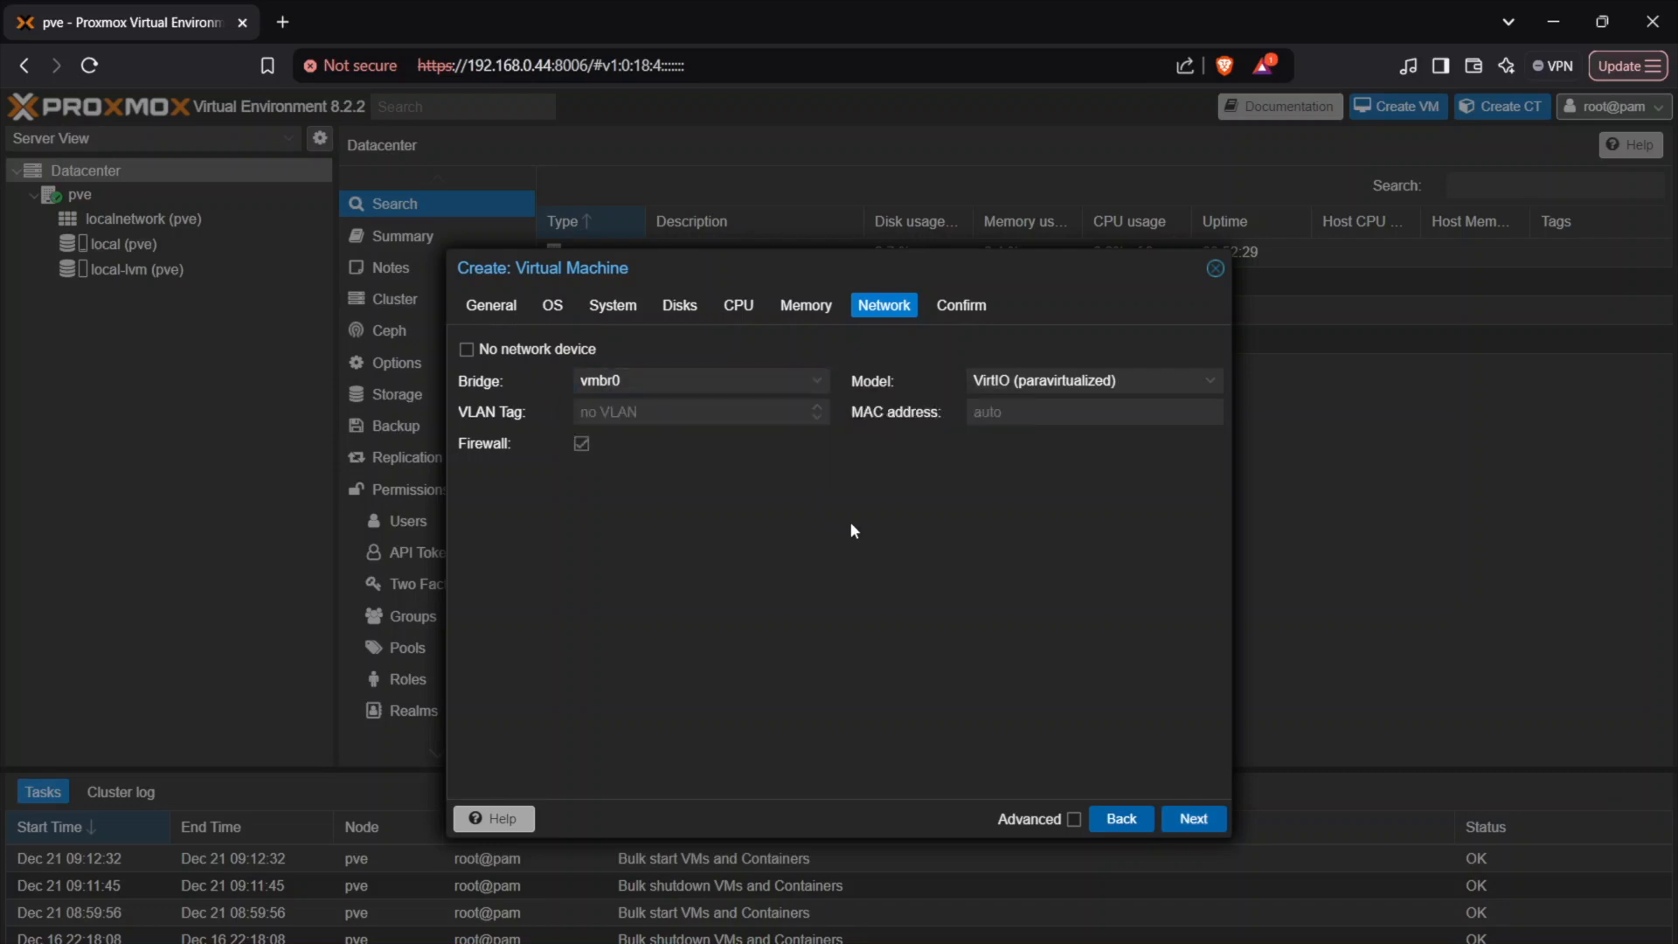
pyautogui.click(1205, 821)
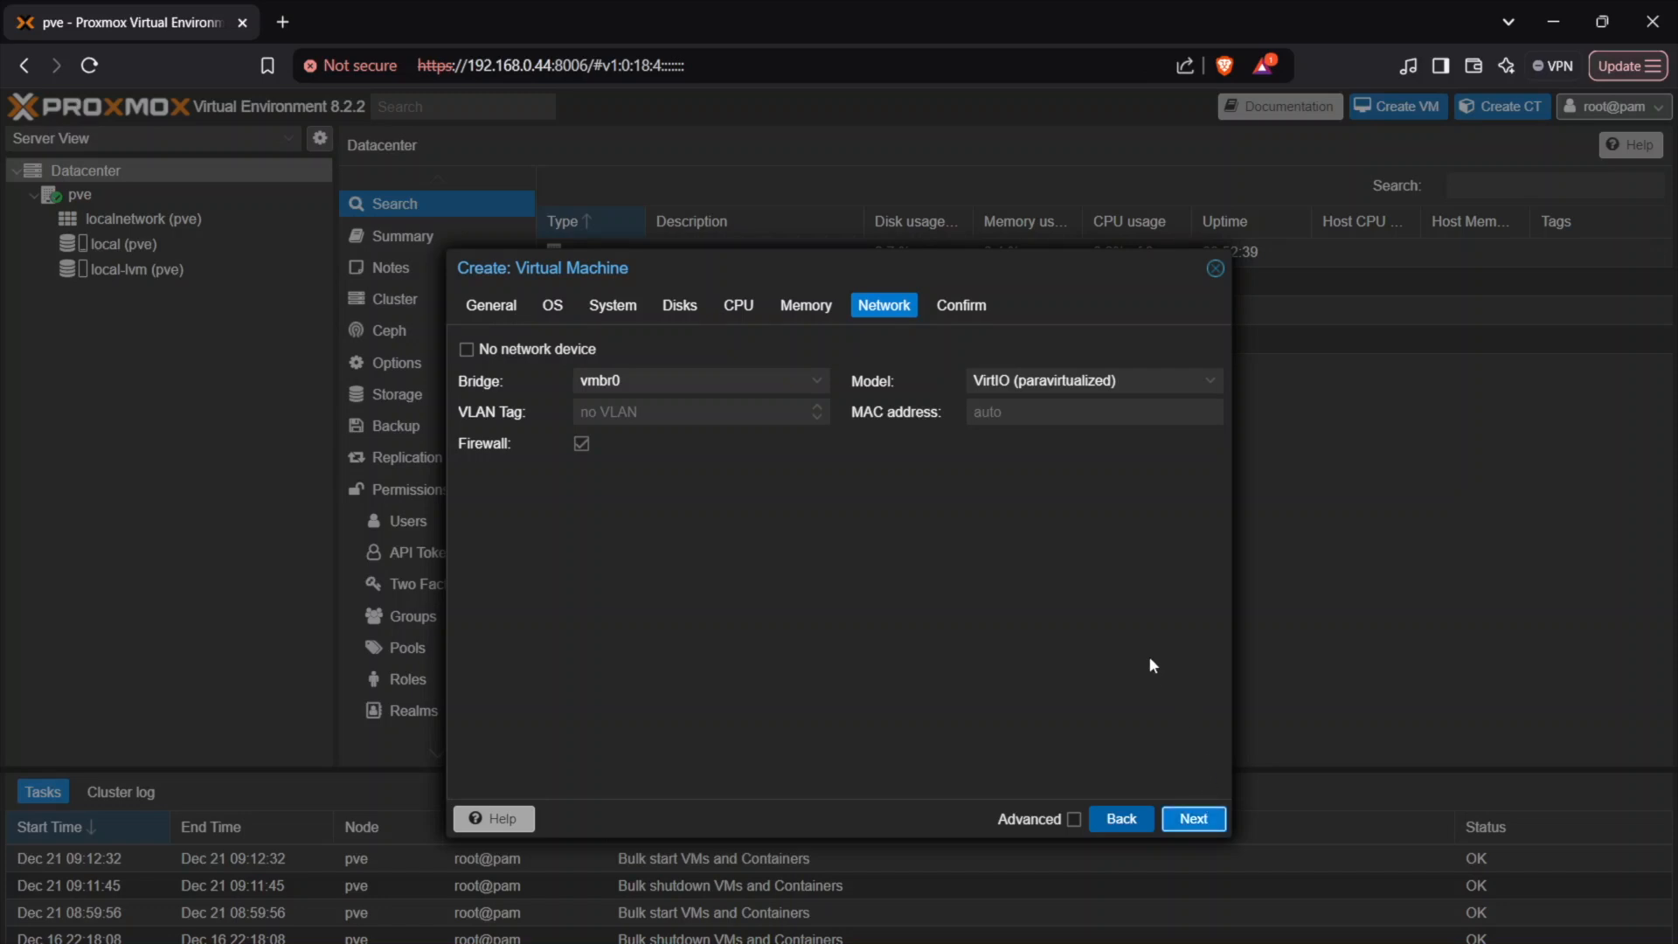
pyautogui.click(1197, 820)
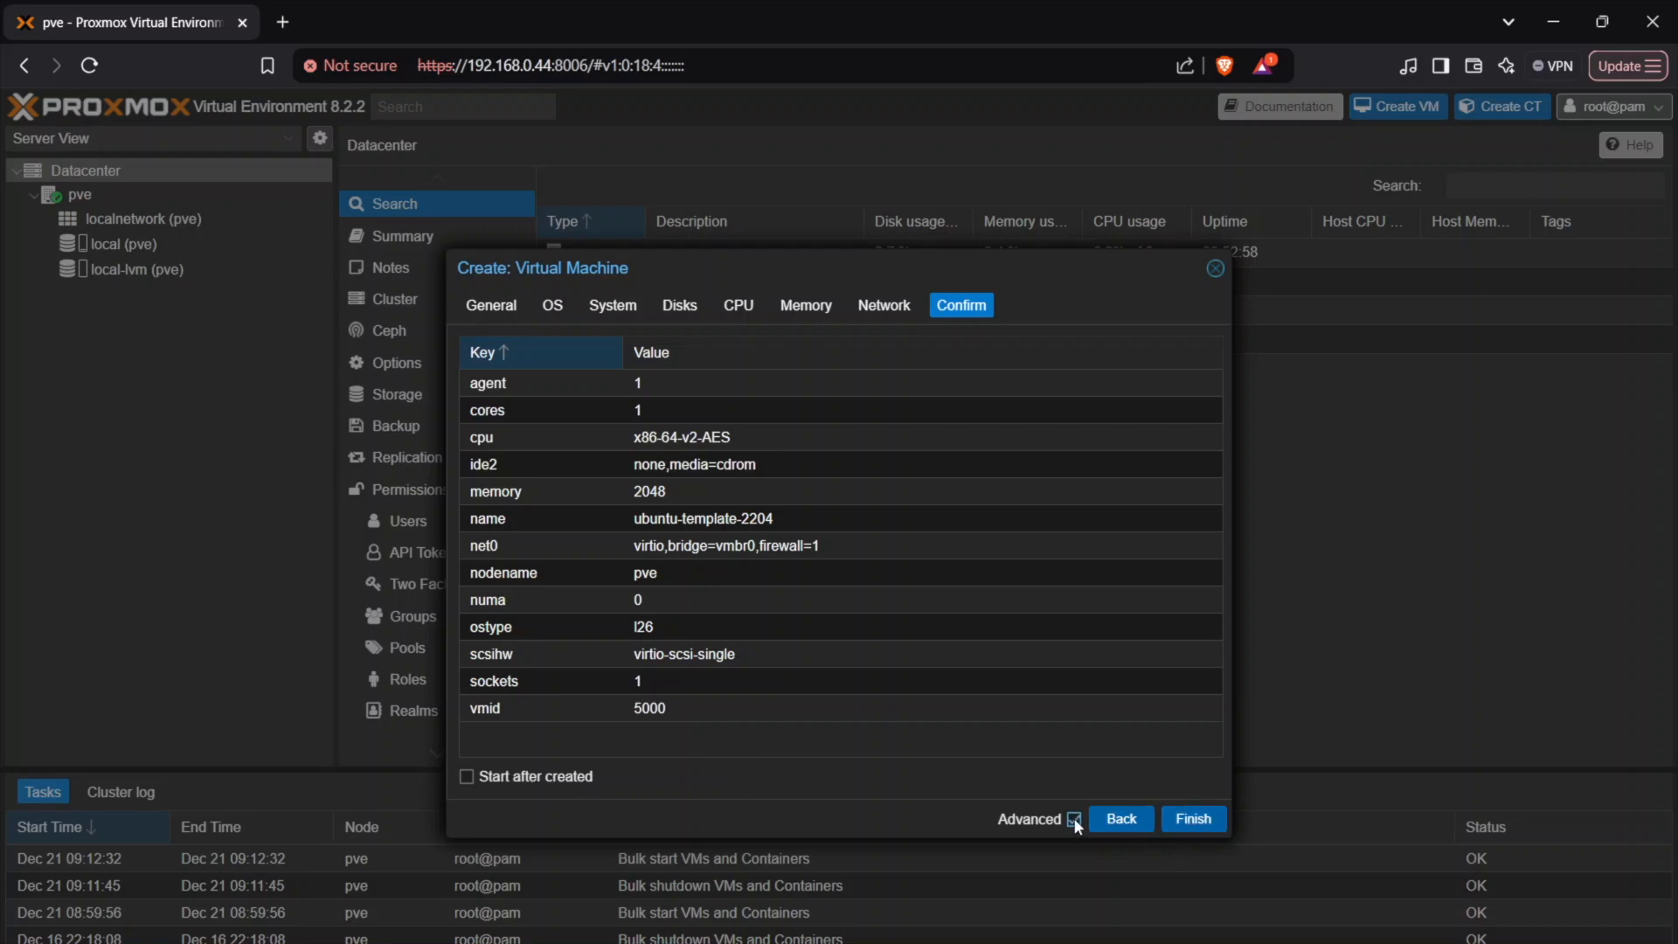
pyautogui.click(1215, 827)
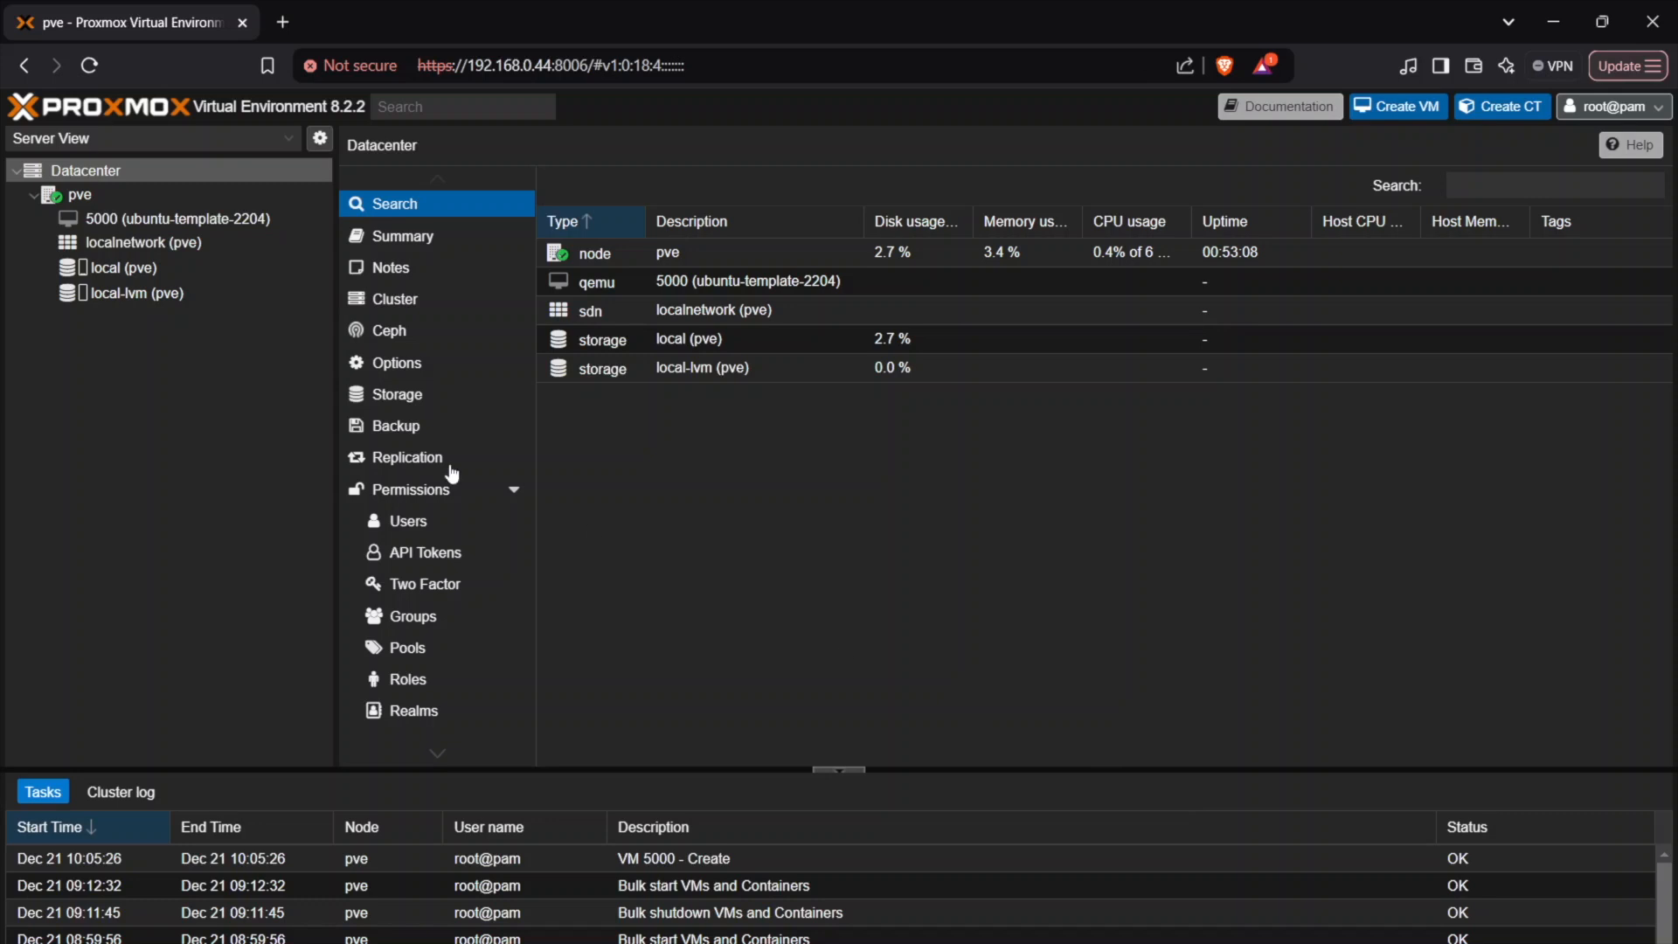
# Add a CloudInit drive to virtual machine 5000 on IDE 0, stored on local-lvm.
pyautogui.click(237, 226)
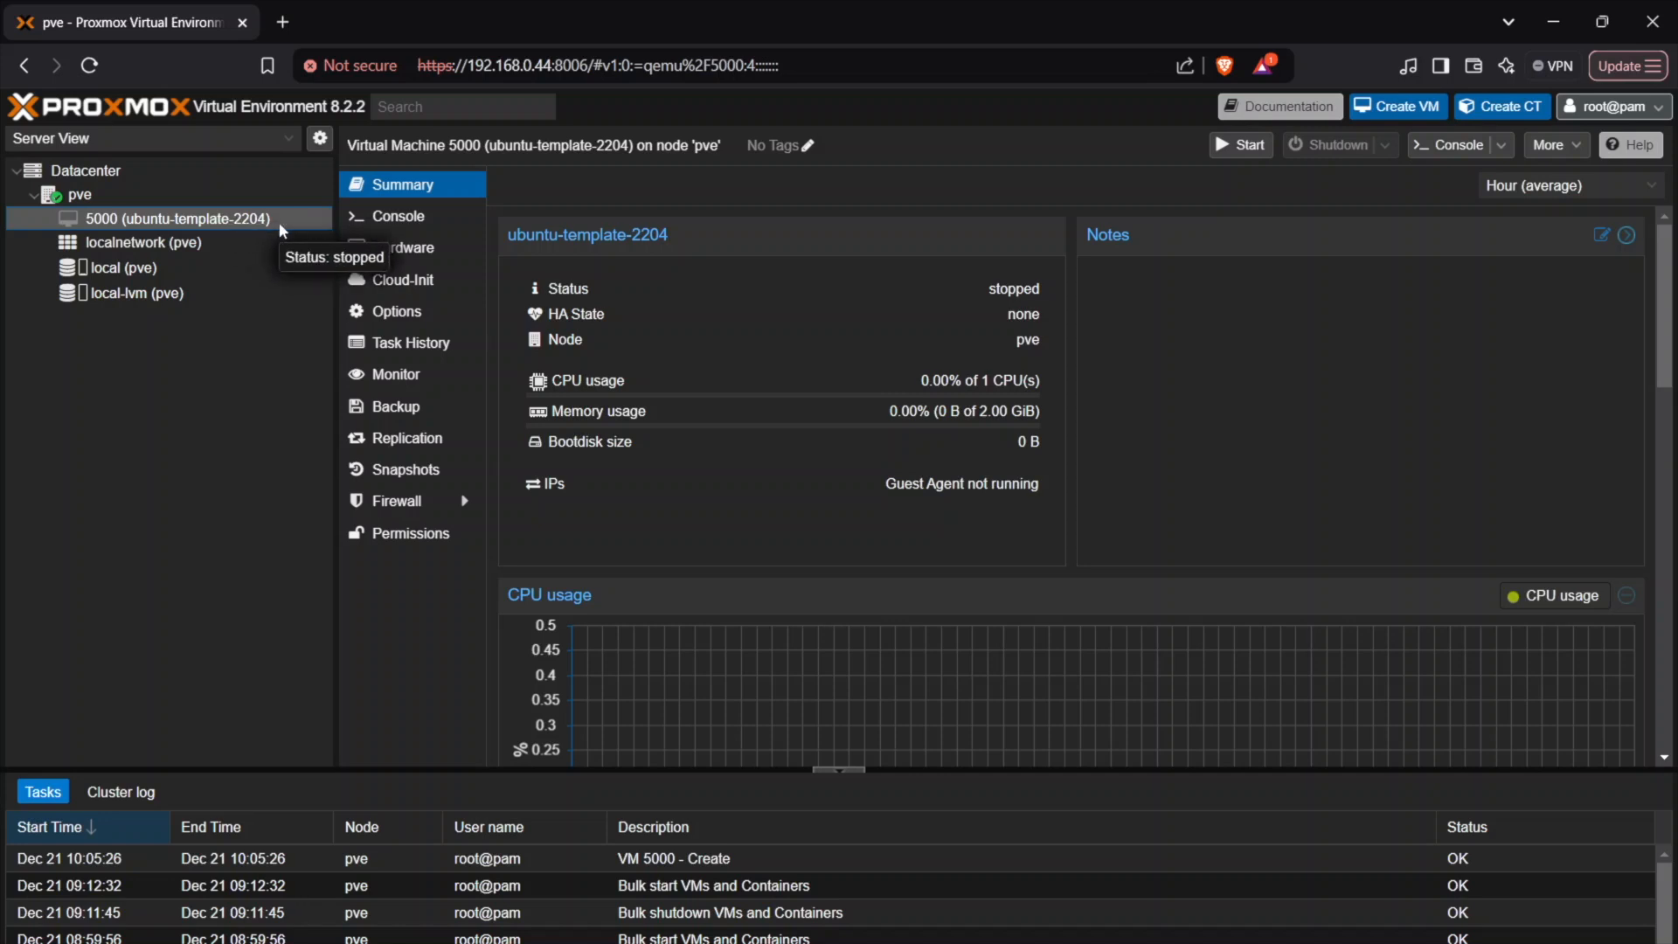
pyautogui.click(403, 229)
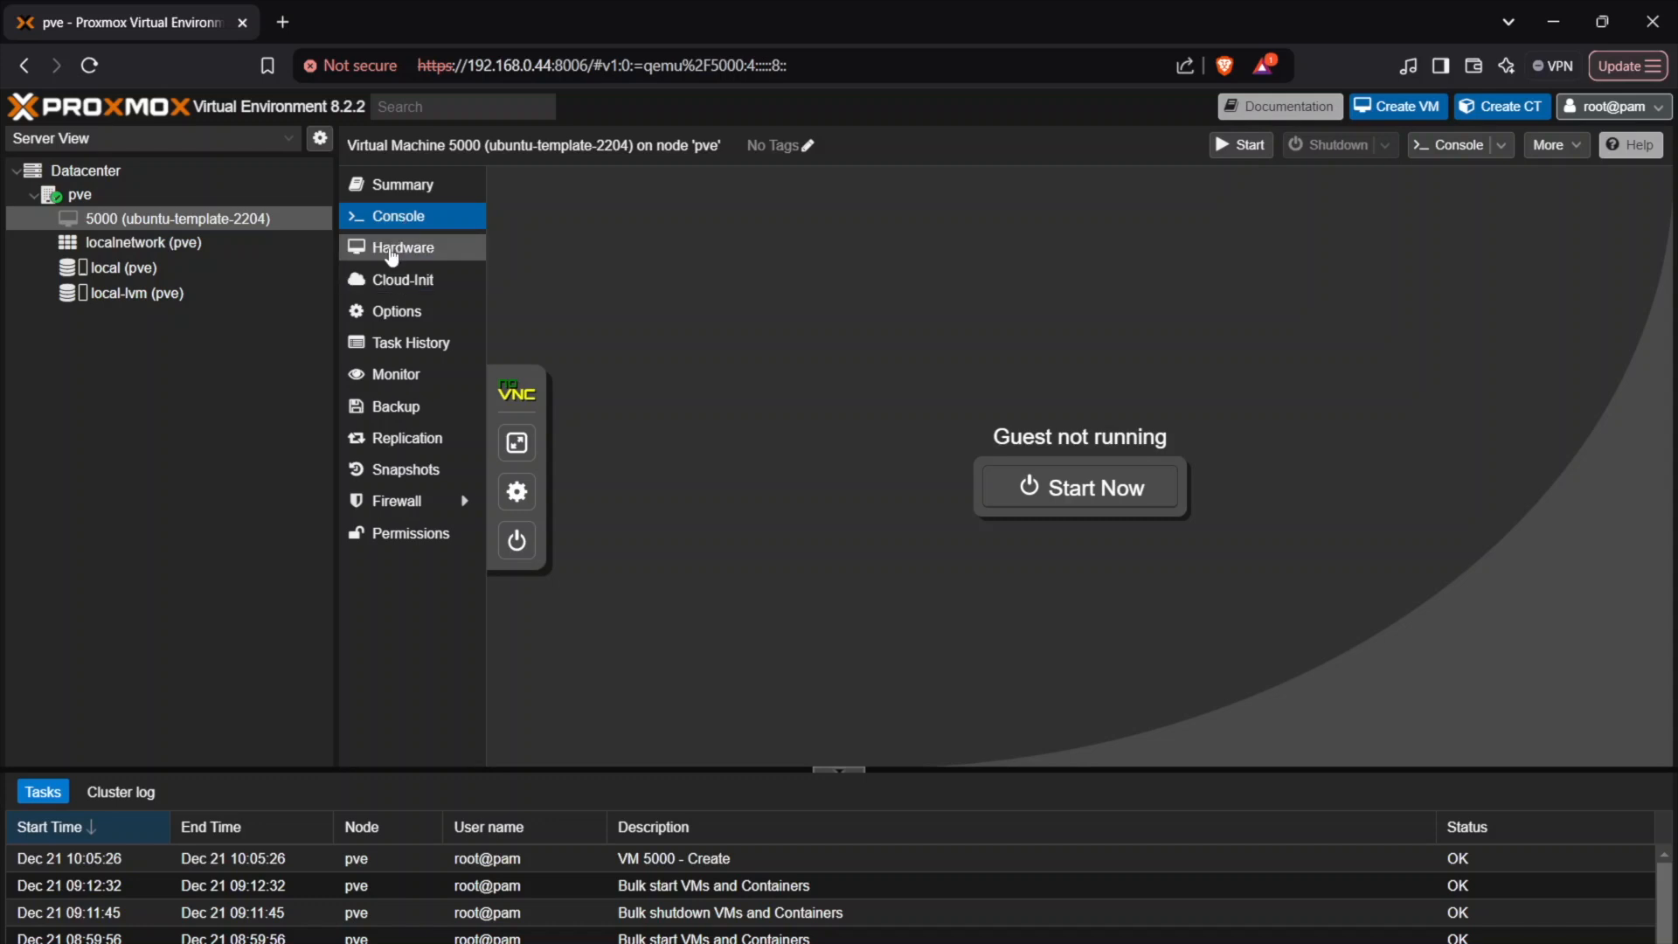
pyautogui.click(403, 253)
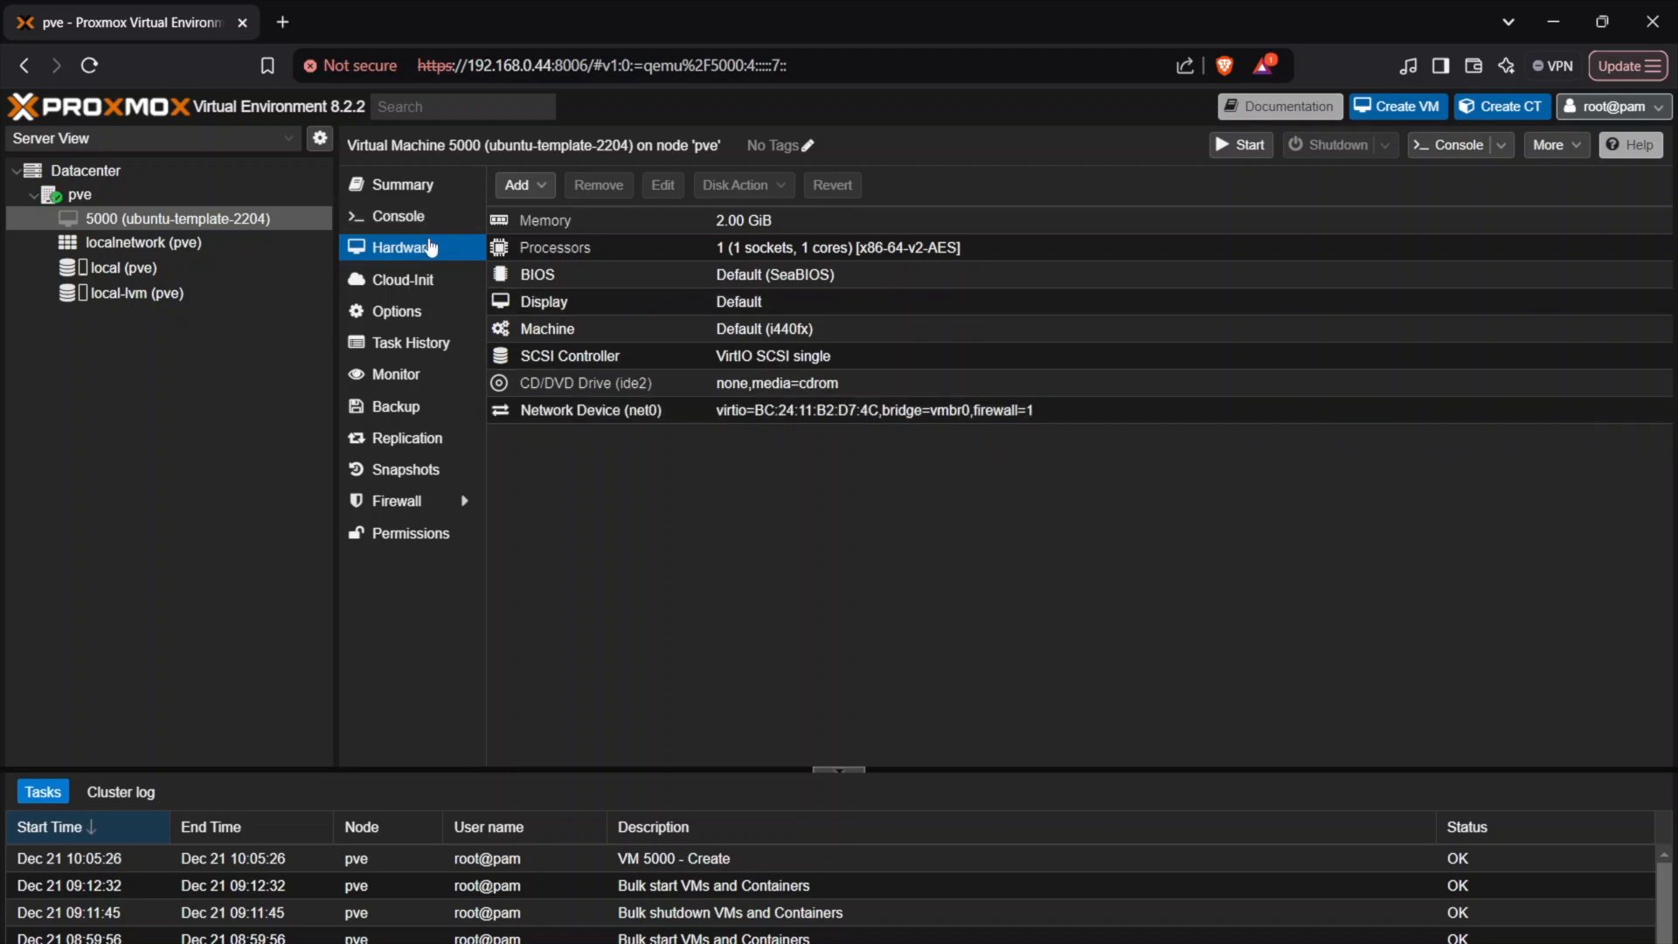
pyautogui.click(515, 185)
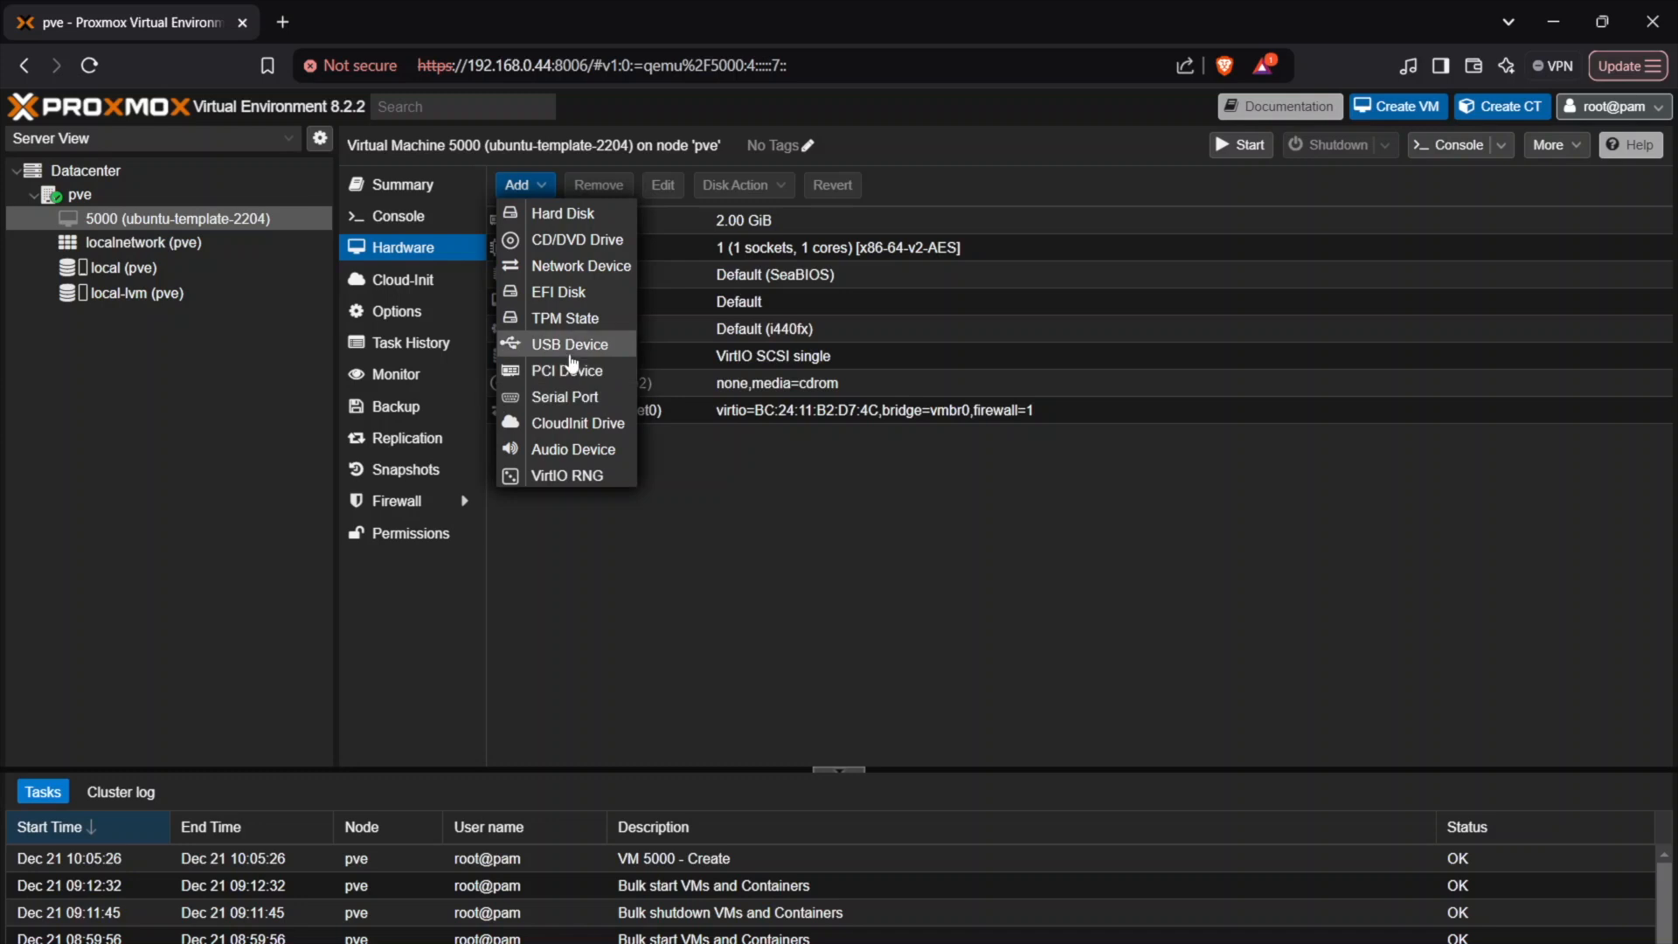
pyautogui.click(606, 427)
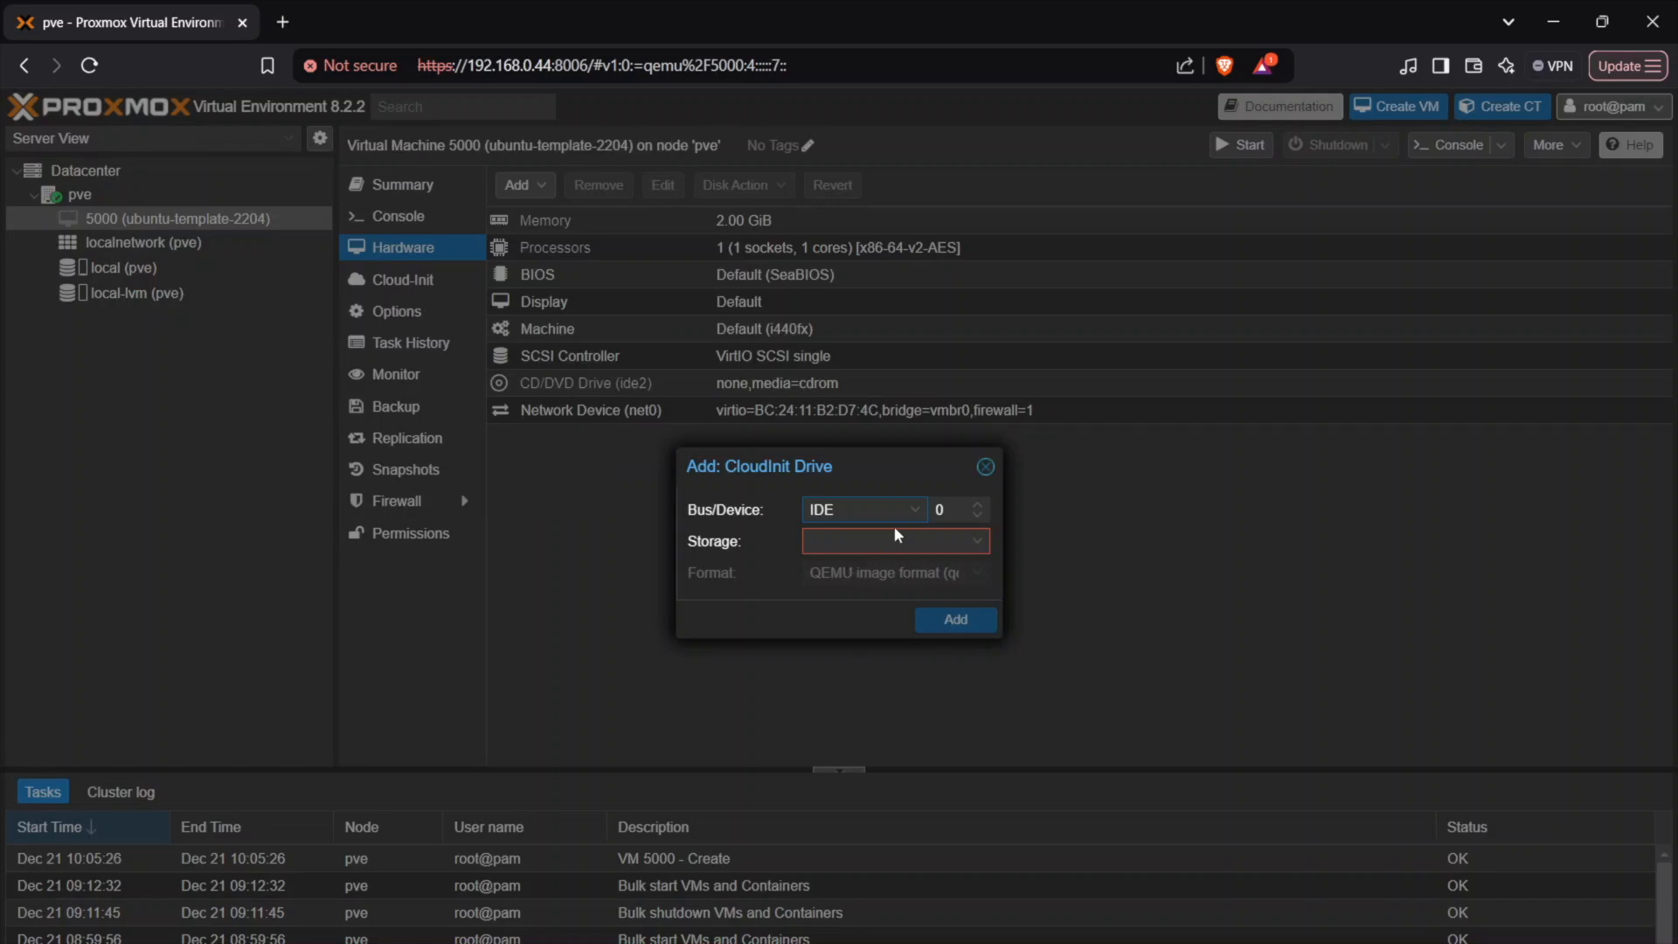
pyautogui.click(914, 511)
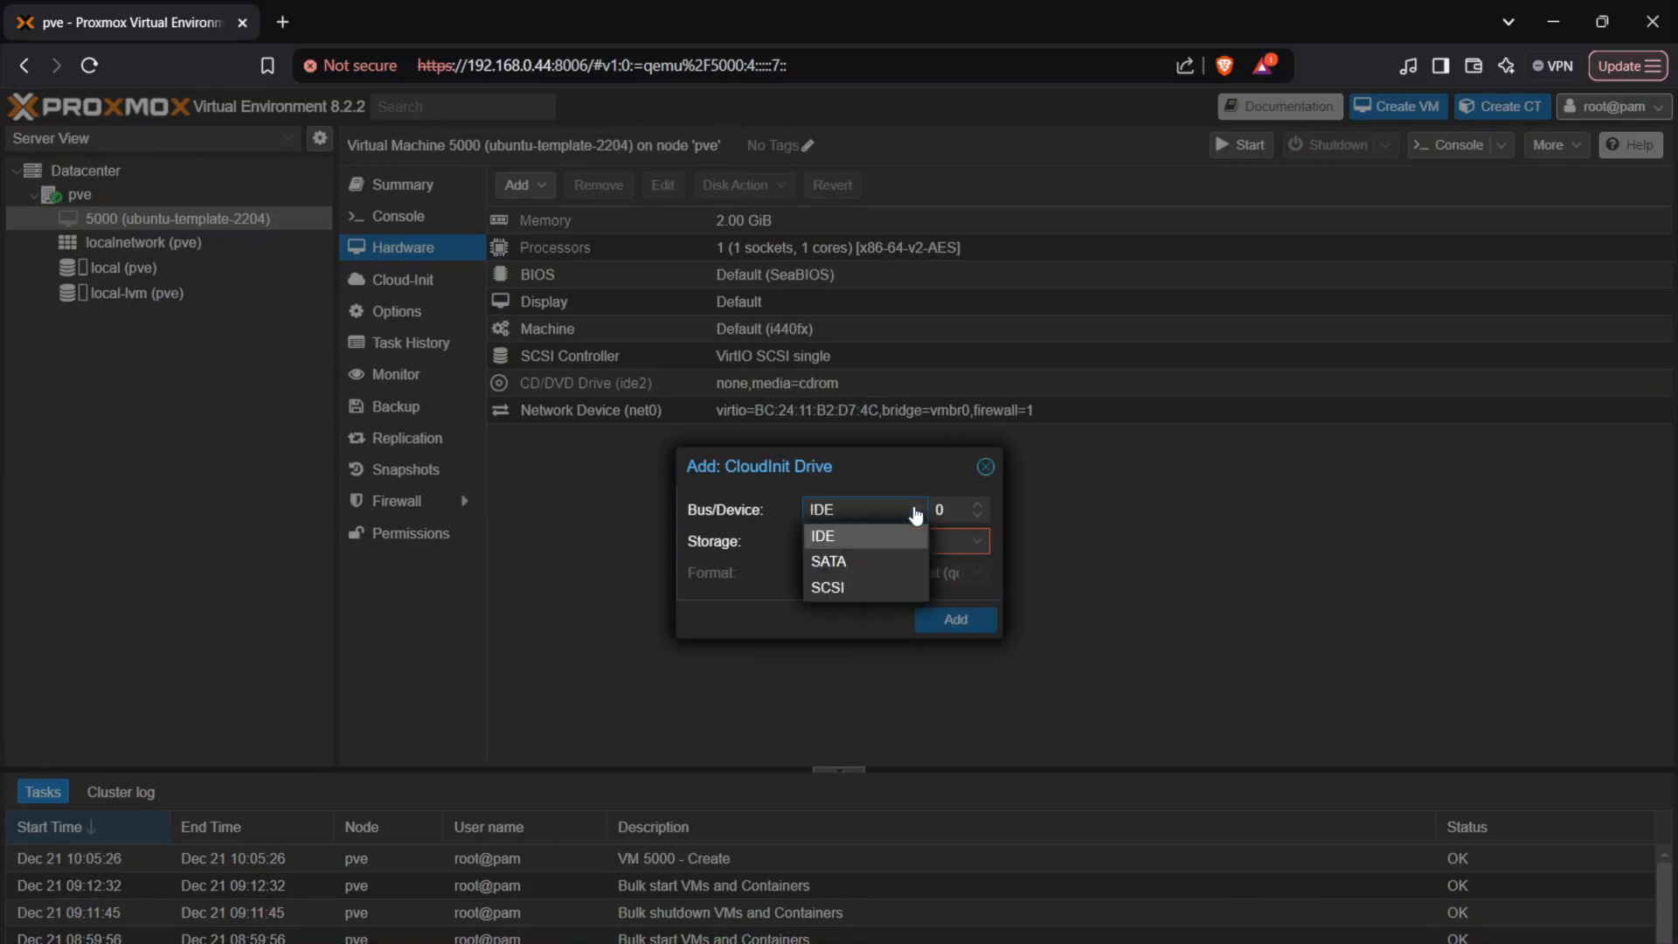
pyautogui.click(916, 515)
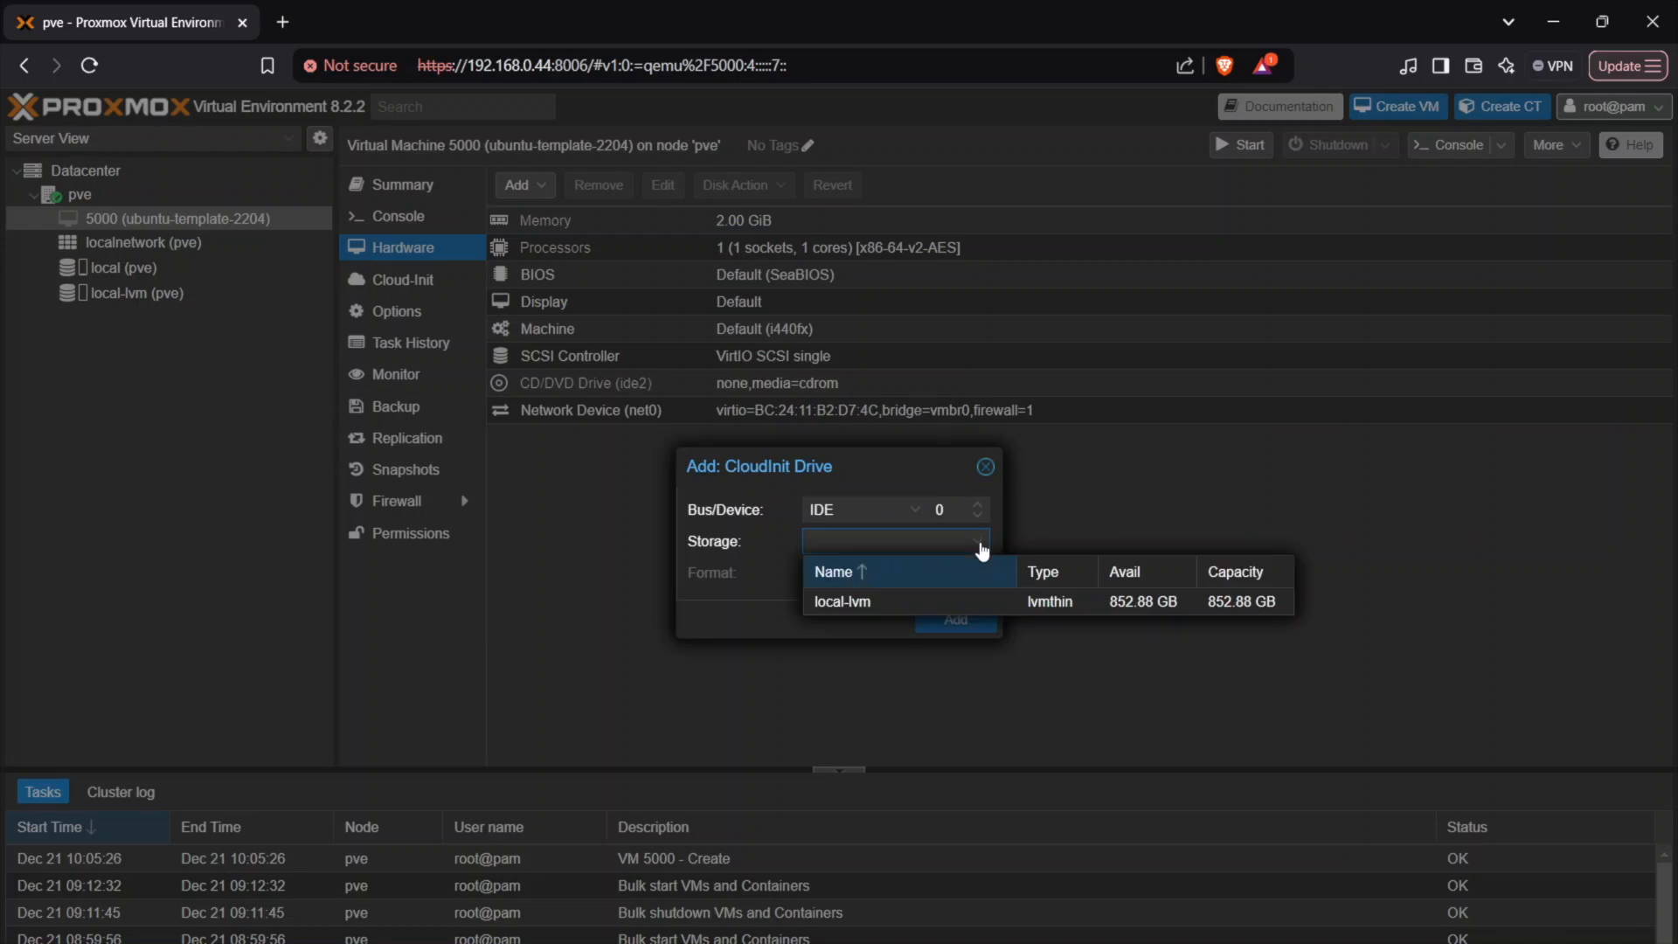
pyautogui.click(978, 541)
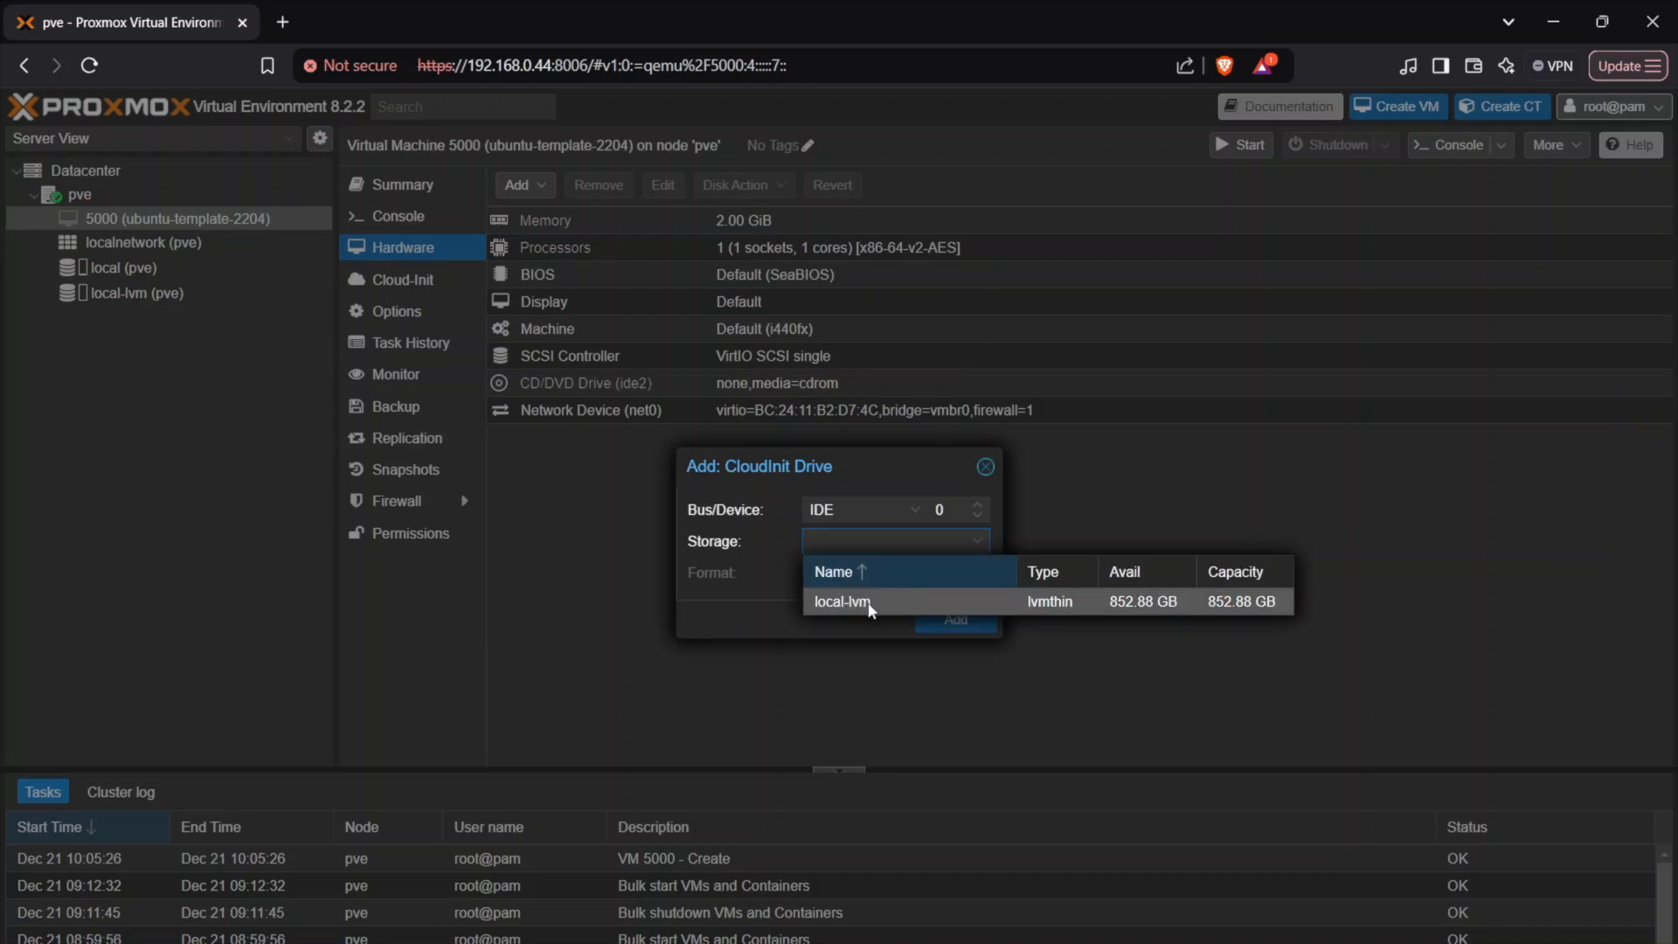
pyautogui.click(1118, 601)
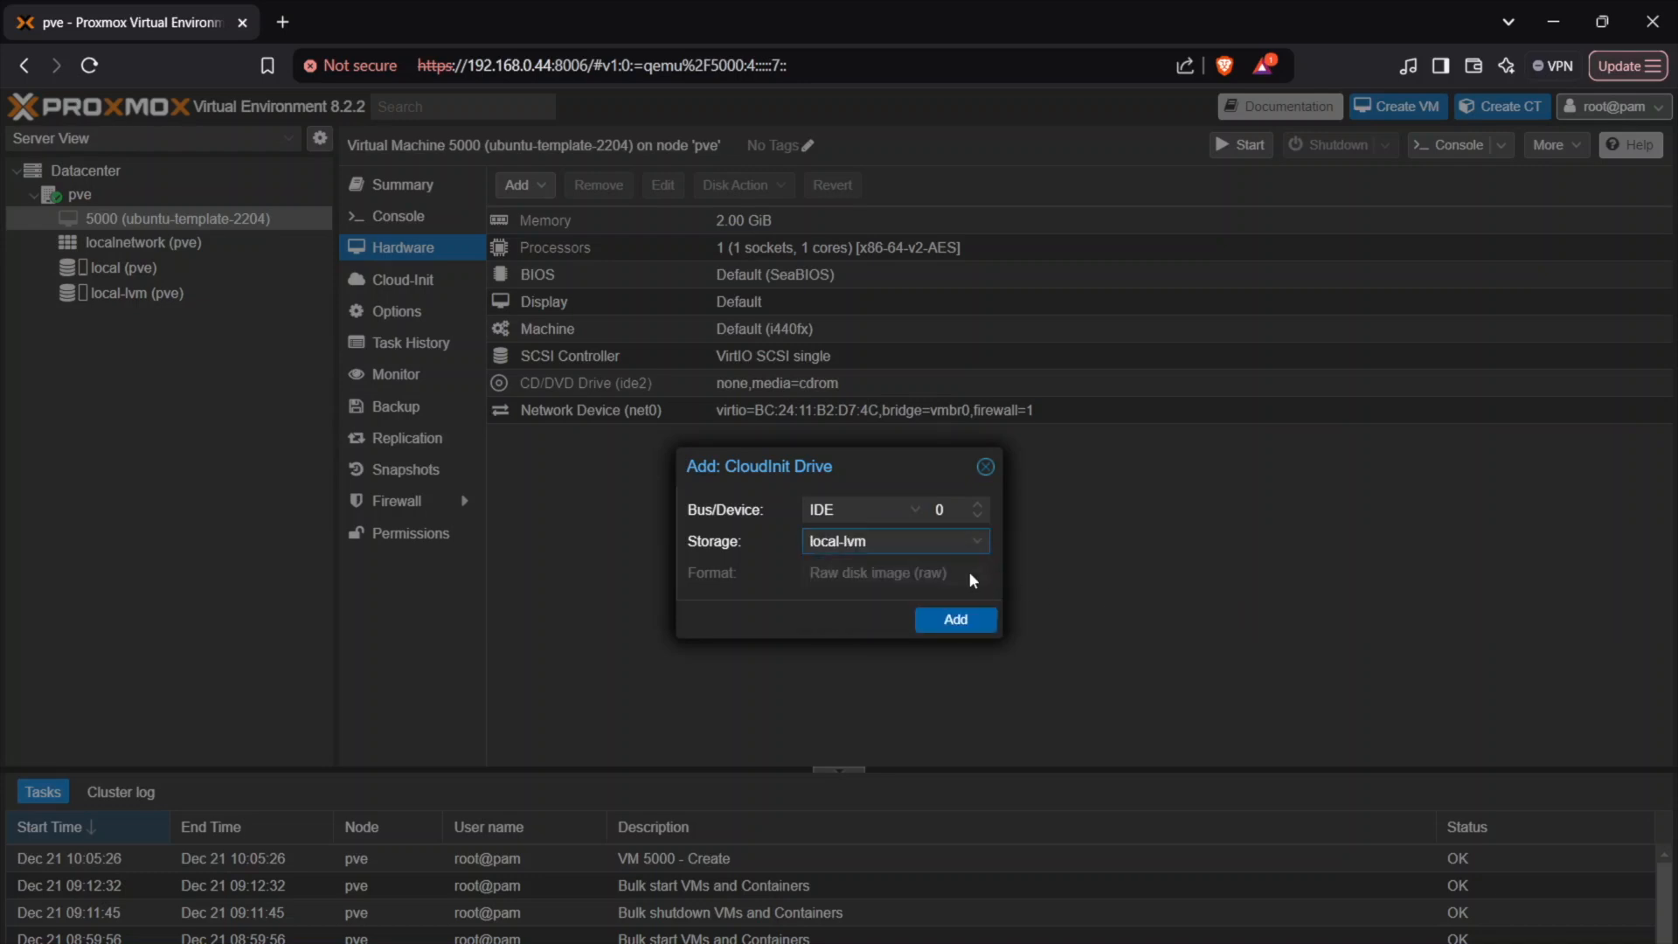
pyautogui.click(963, 620)
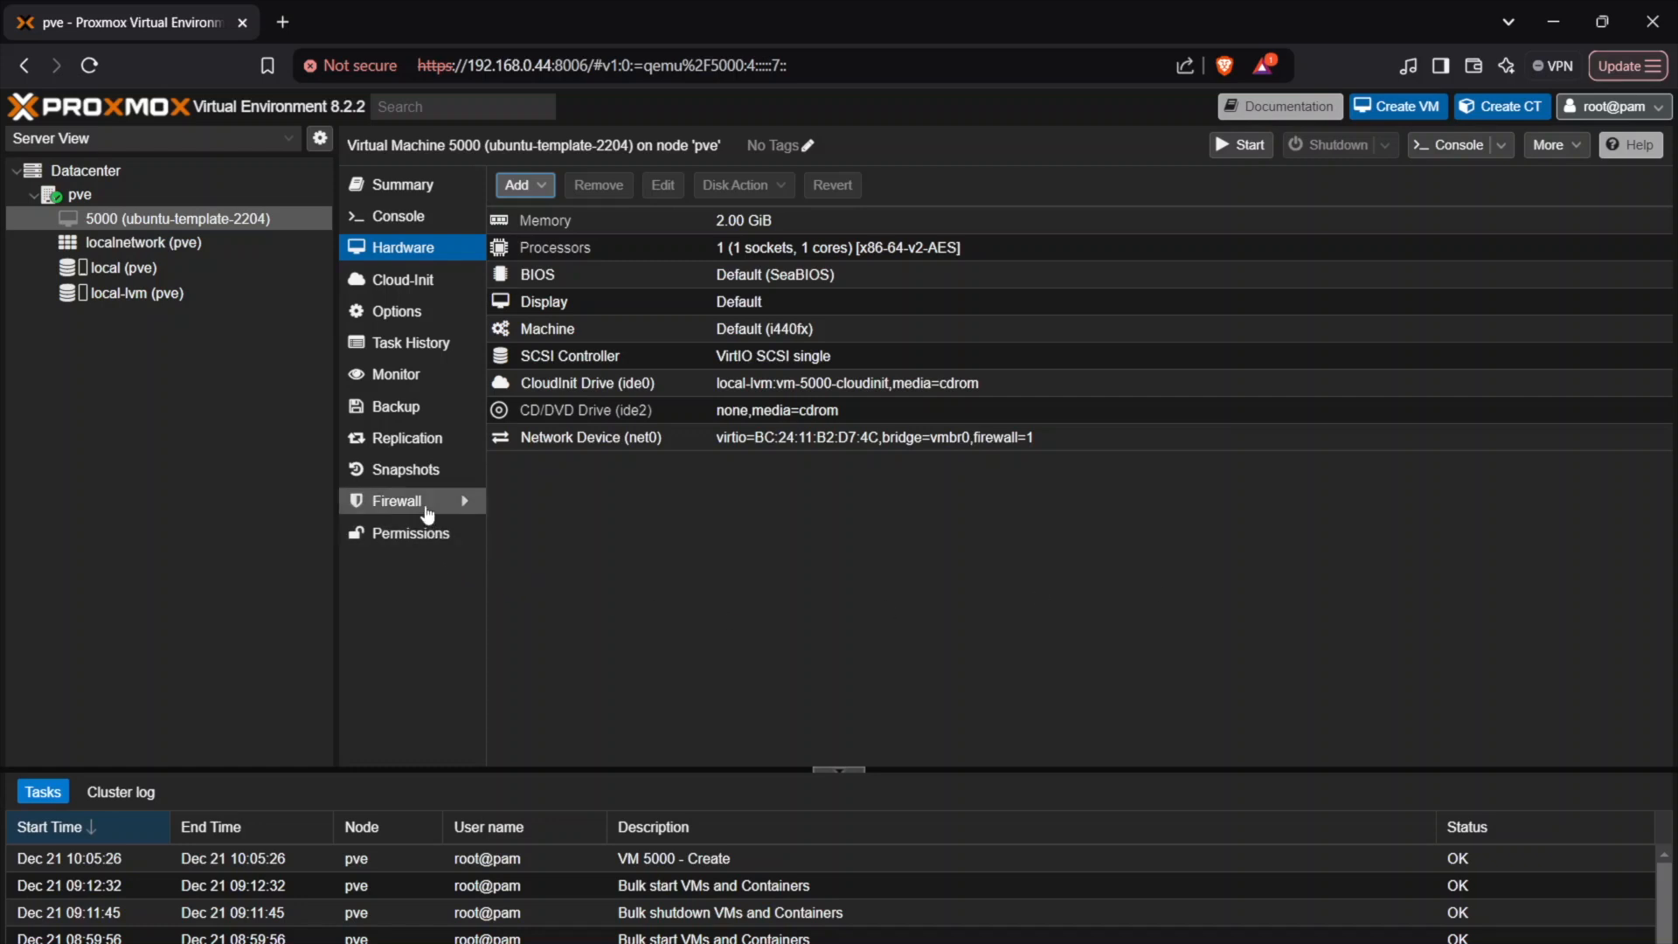
# Show the virtual machine's Cloud-Init settings and enlarge the browser page by two zoom levels.
pyautogui.click(399, 288)
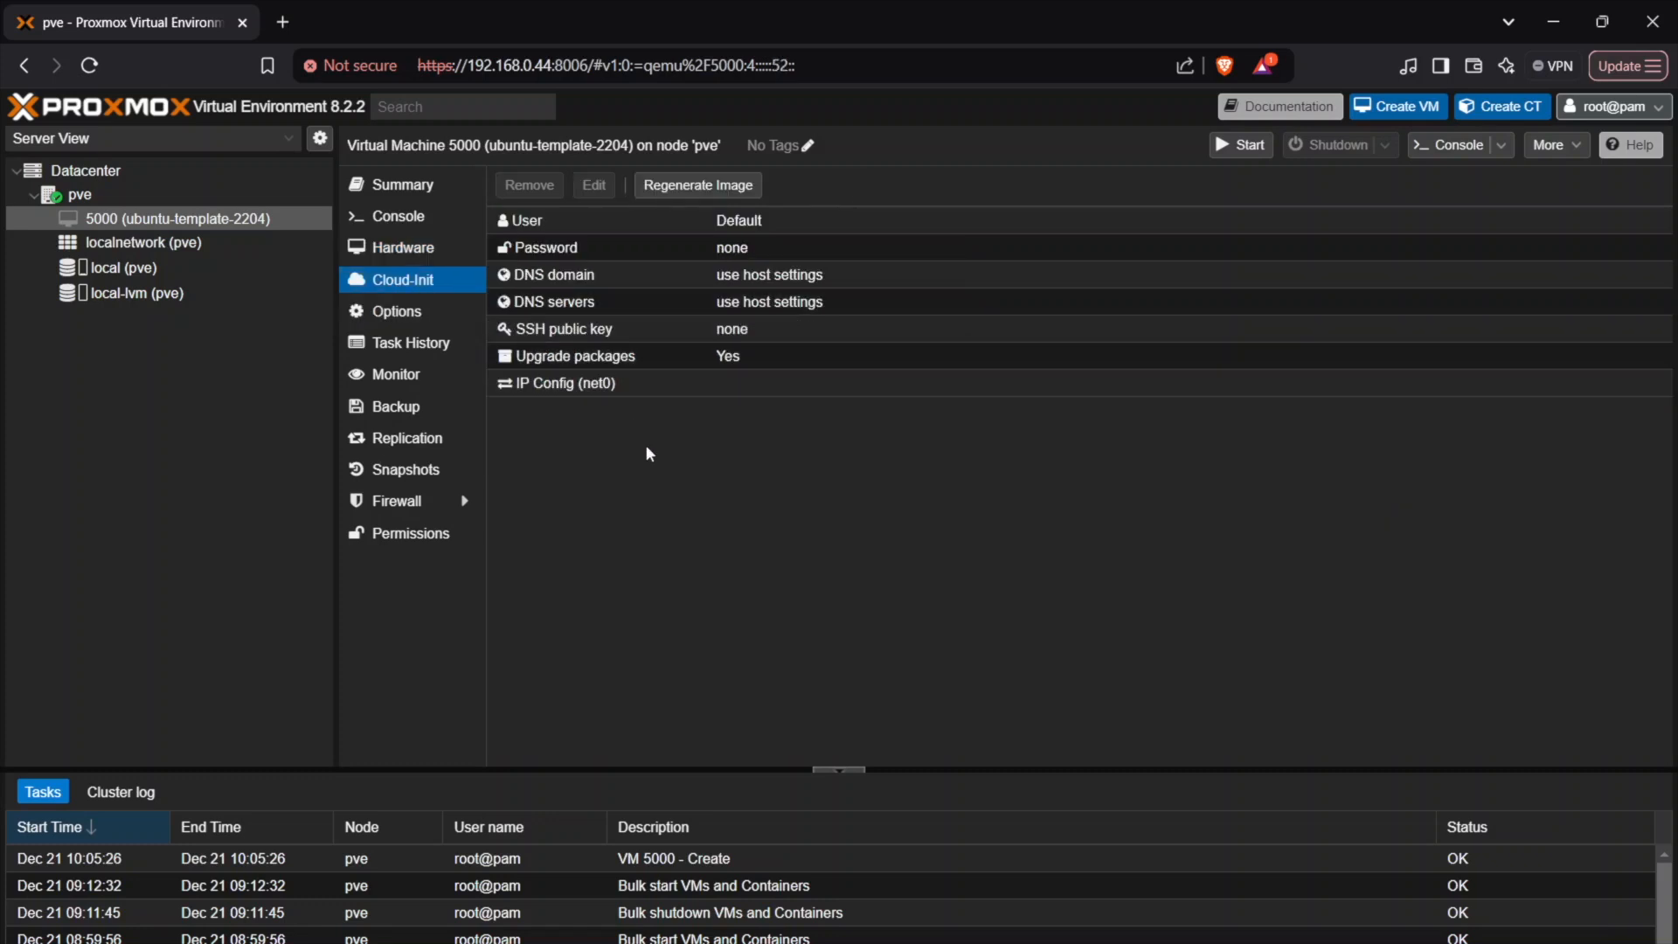
pyautogui.click(1627, 65)
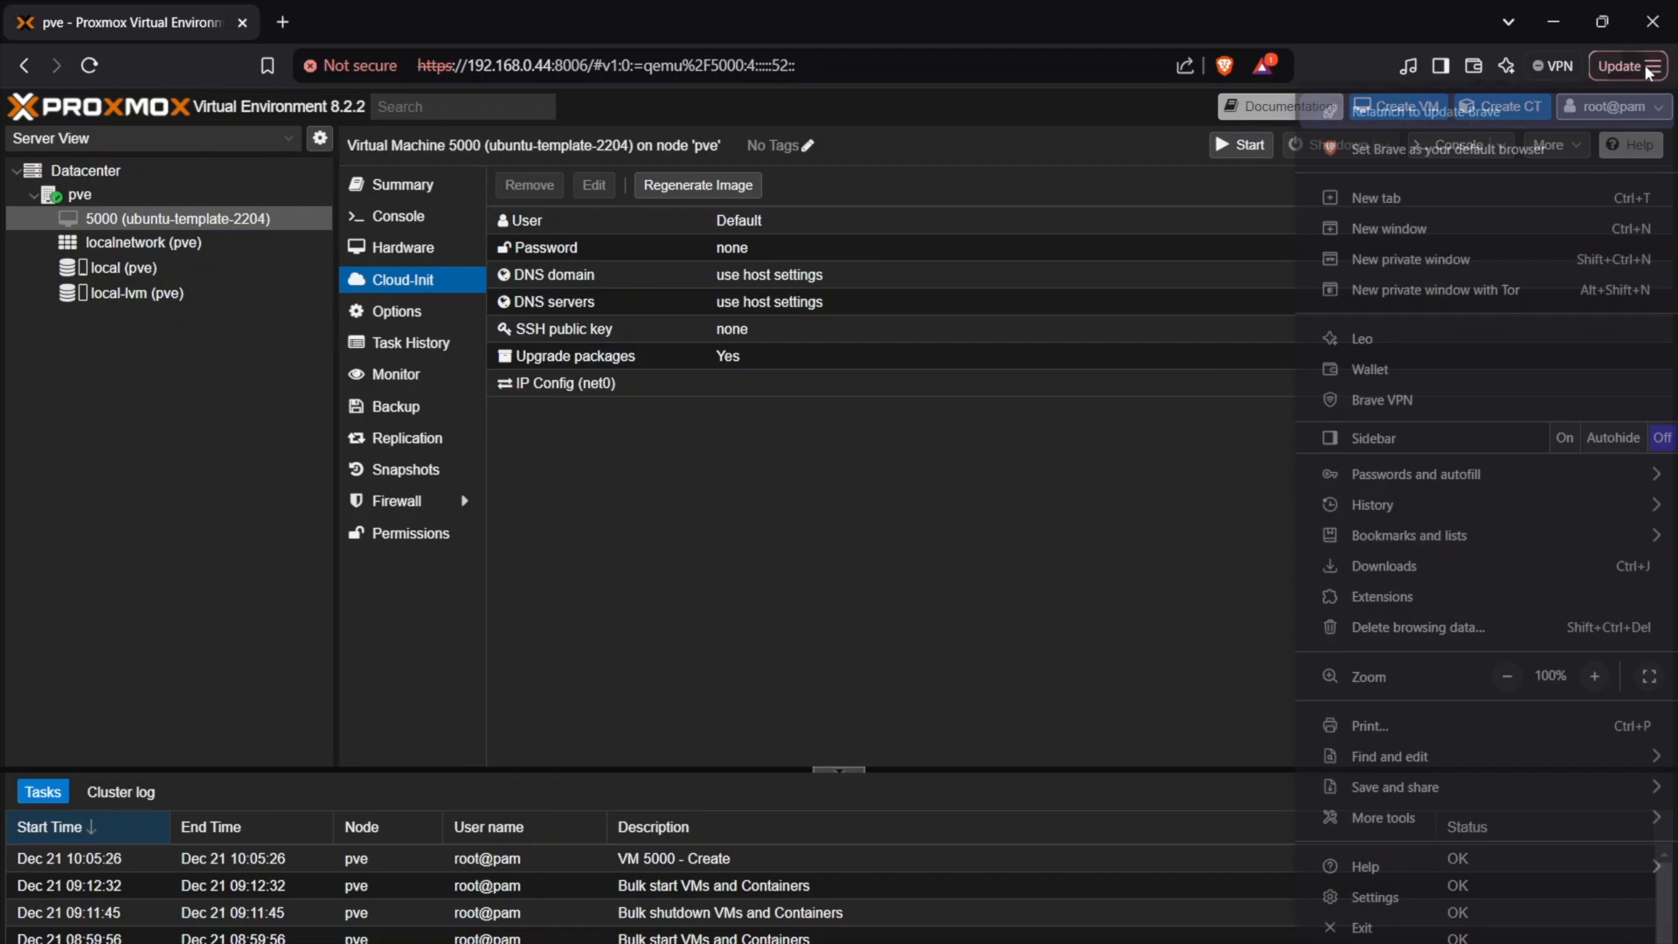
pyautogui.click(1594, 677)
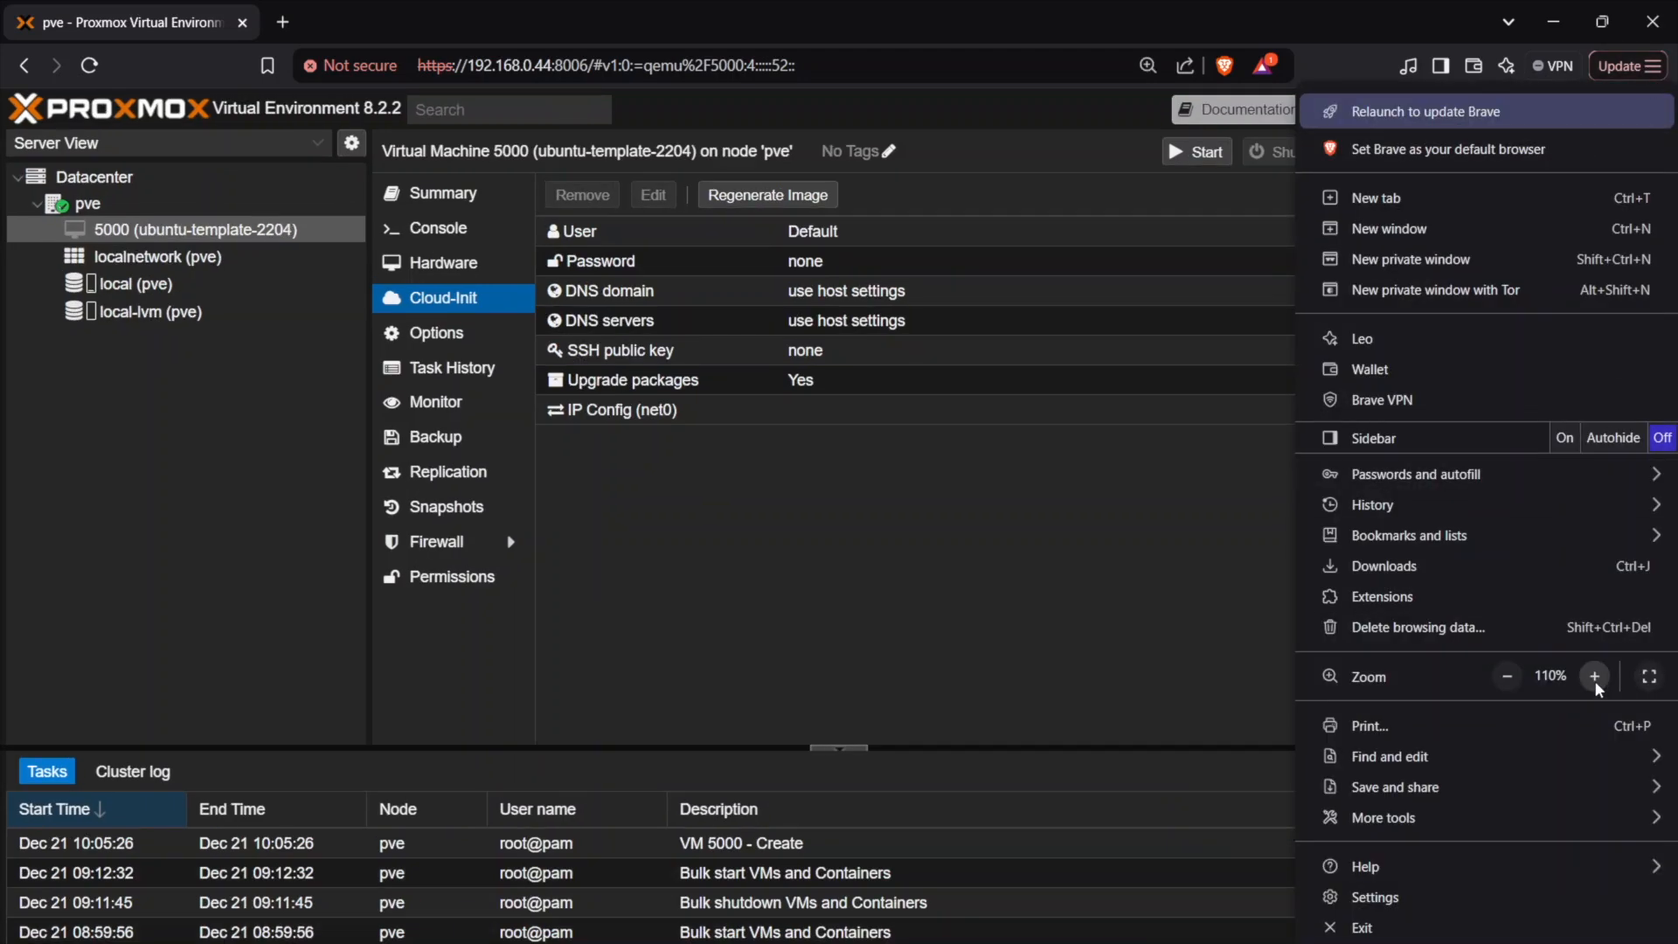
pyautogui.click(1596, 680)
pyautogui.click(960, 557)
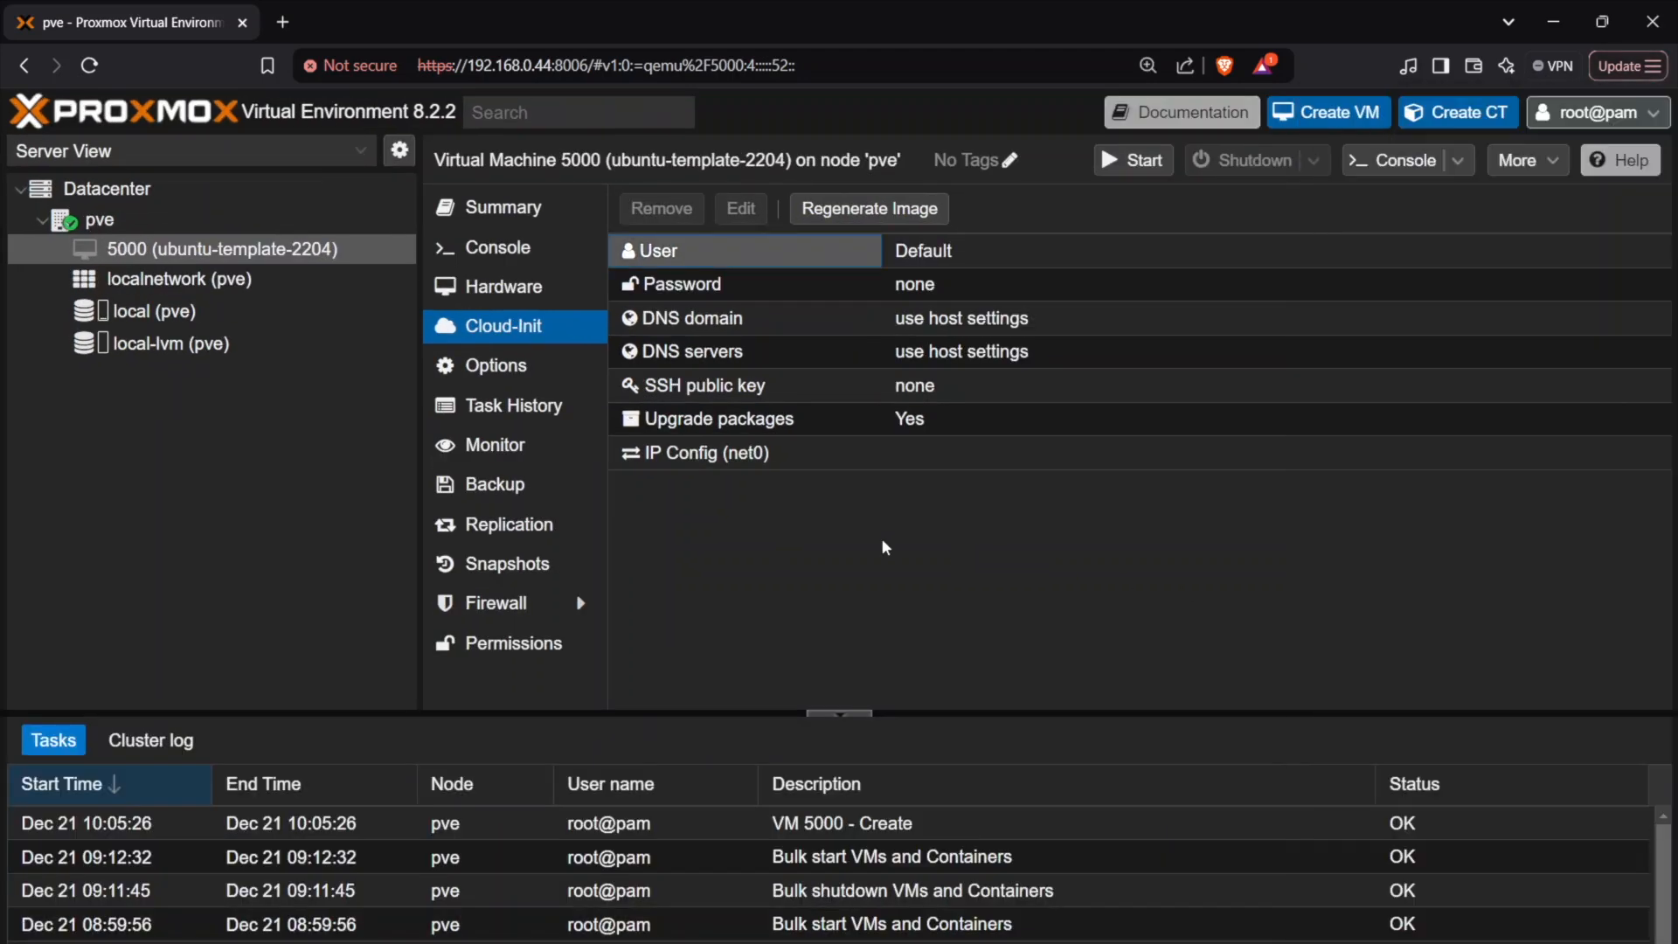
# Set the Cloud-Init user to gudshuis and close the user editing dialog.
pyautogui.click(524, 339)
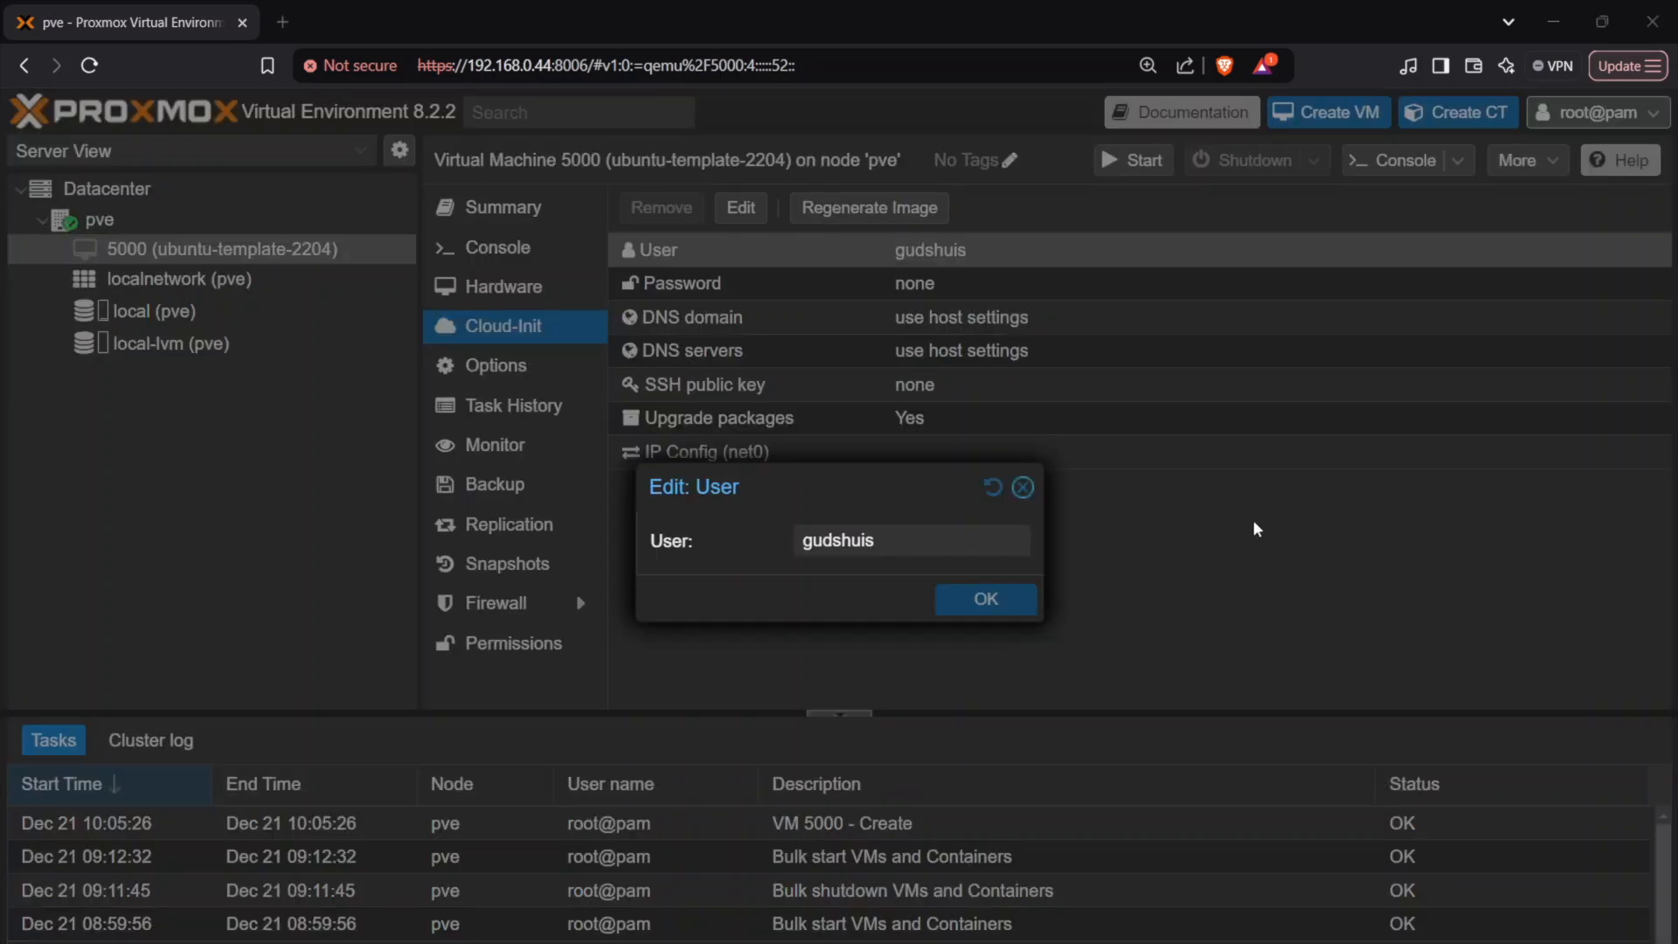
pyautogui.moveTo(875, 540); pyautogui.dragTo(785, 544)
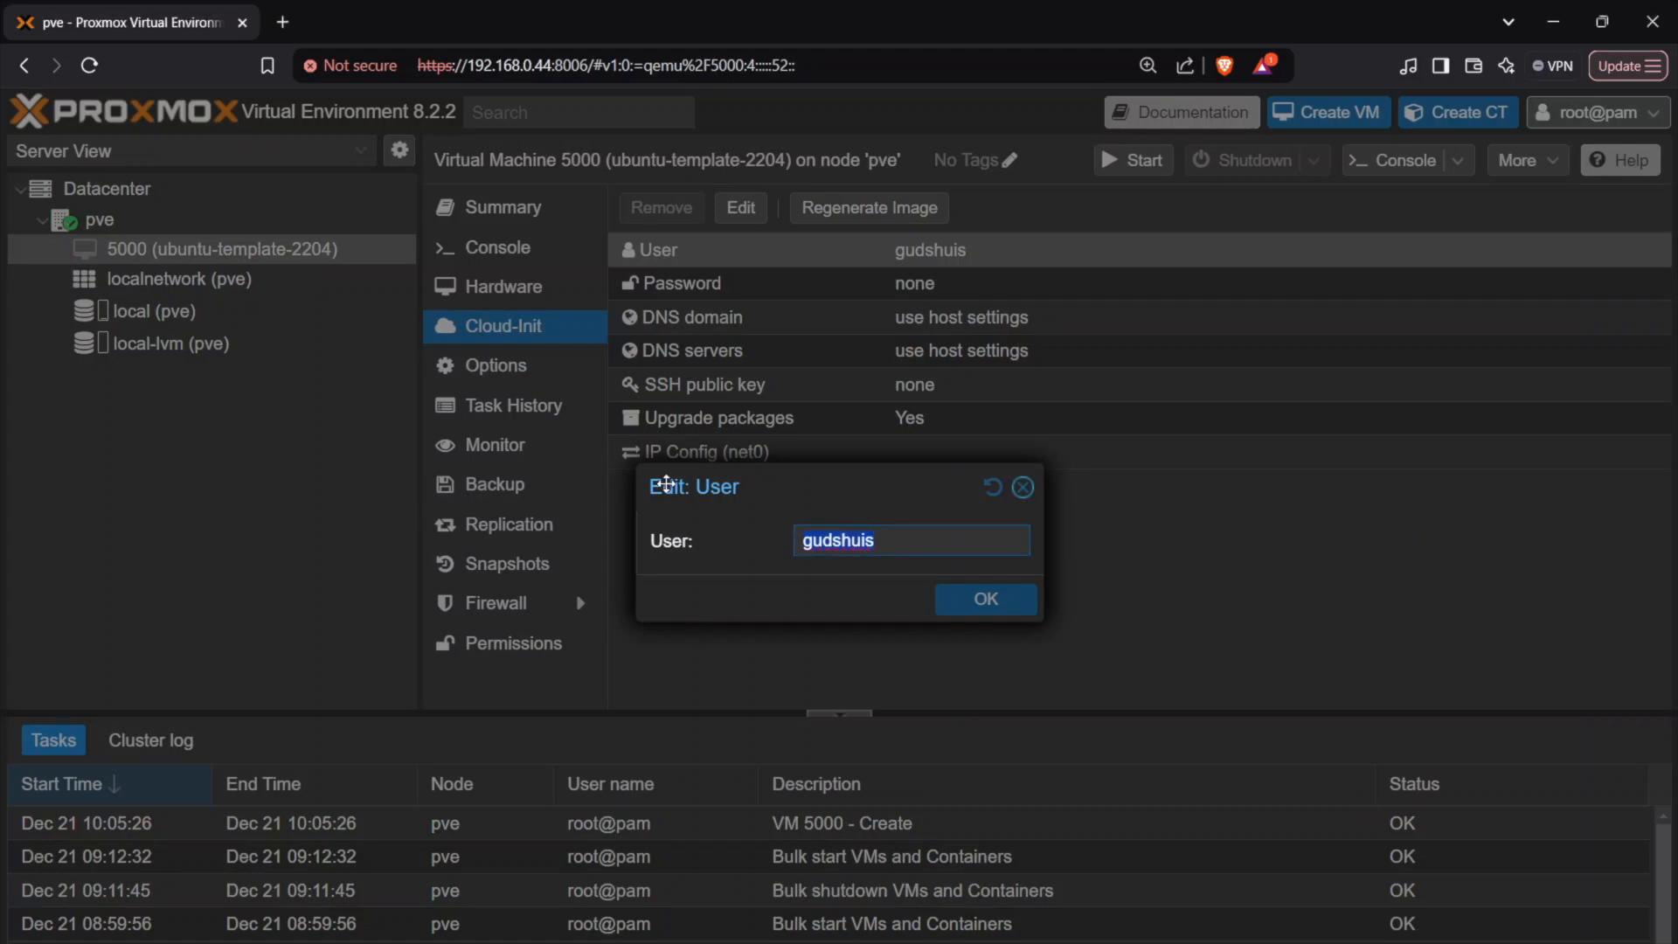
pyautogui.moveTo(651, 486); pyautogui.dragTo(705, 486)
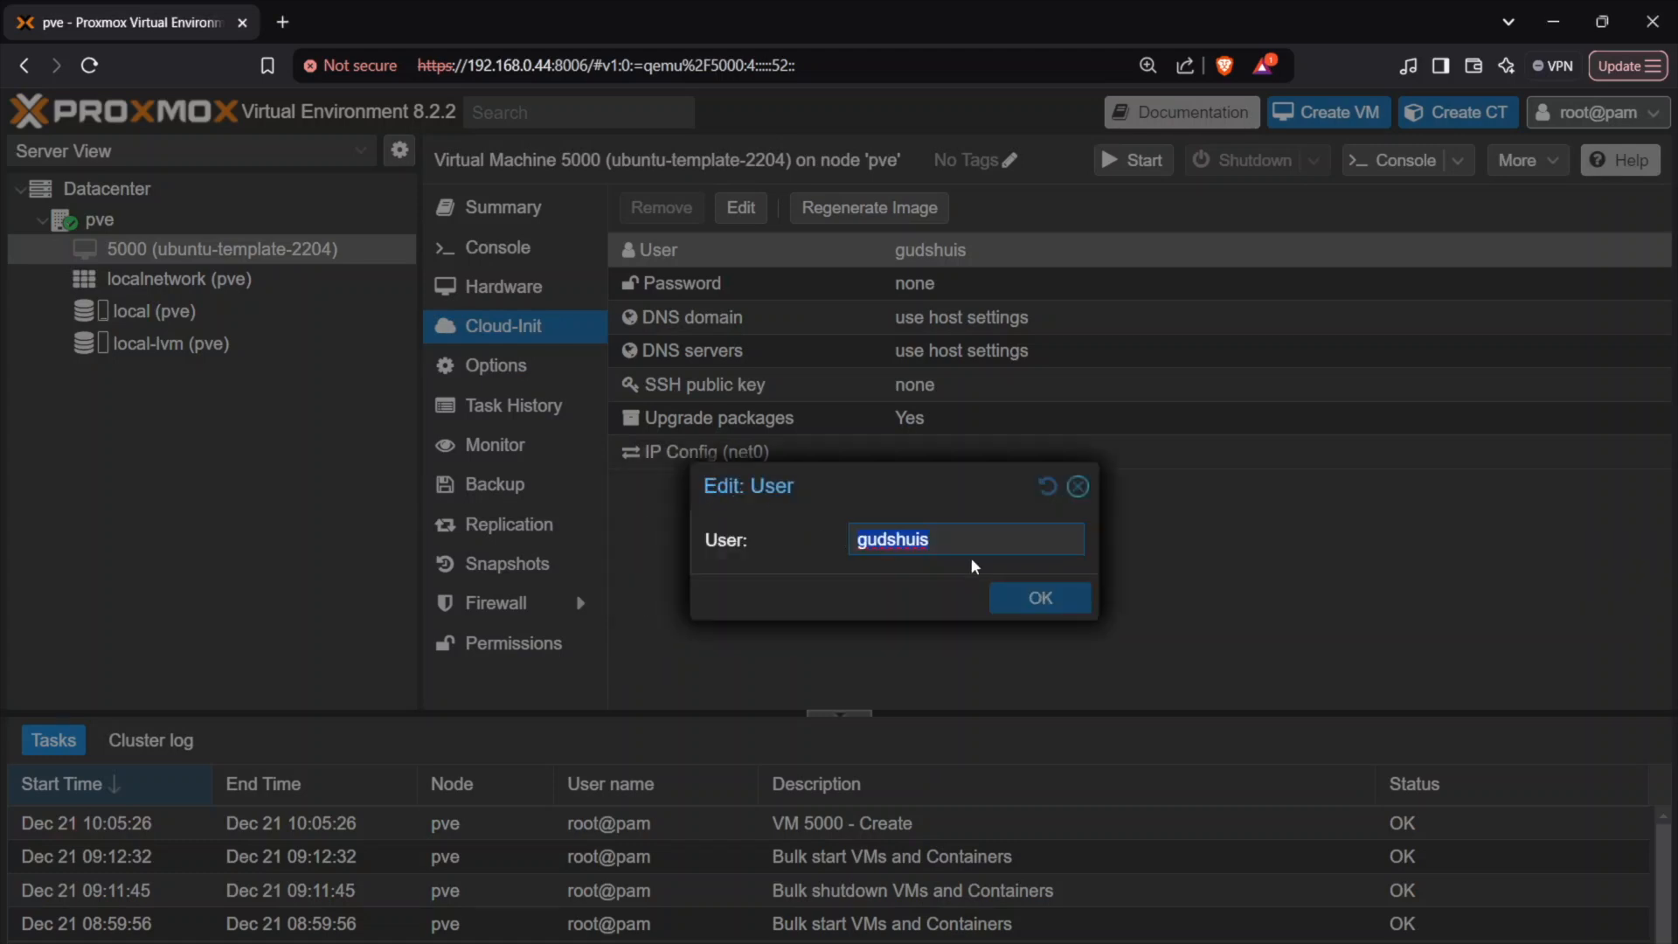
pyautogui.click(1045, 598)
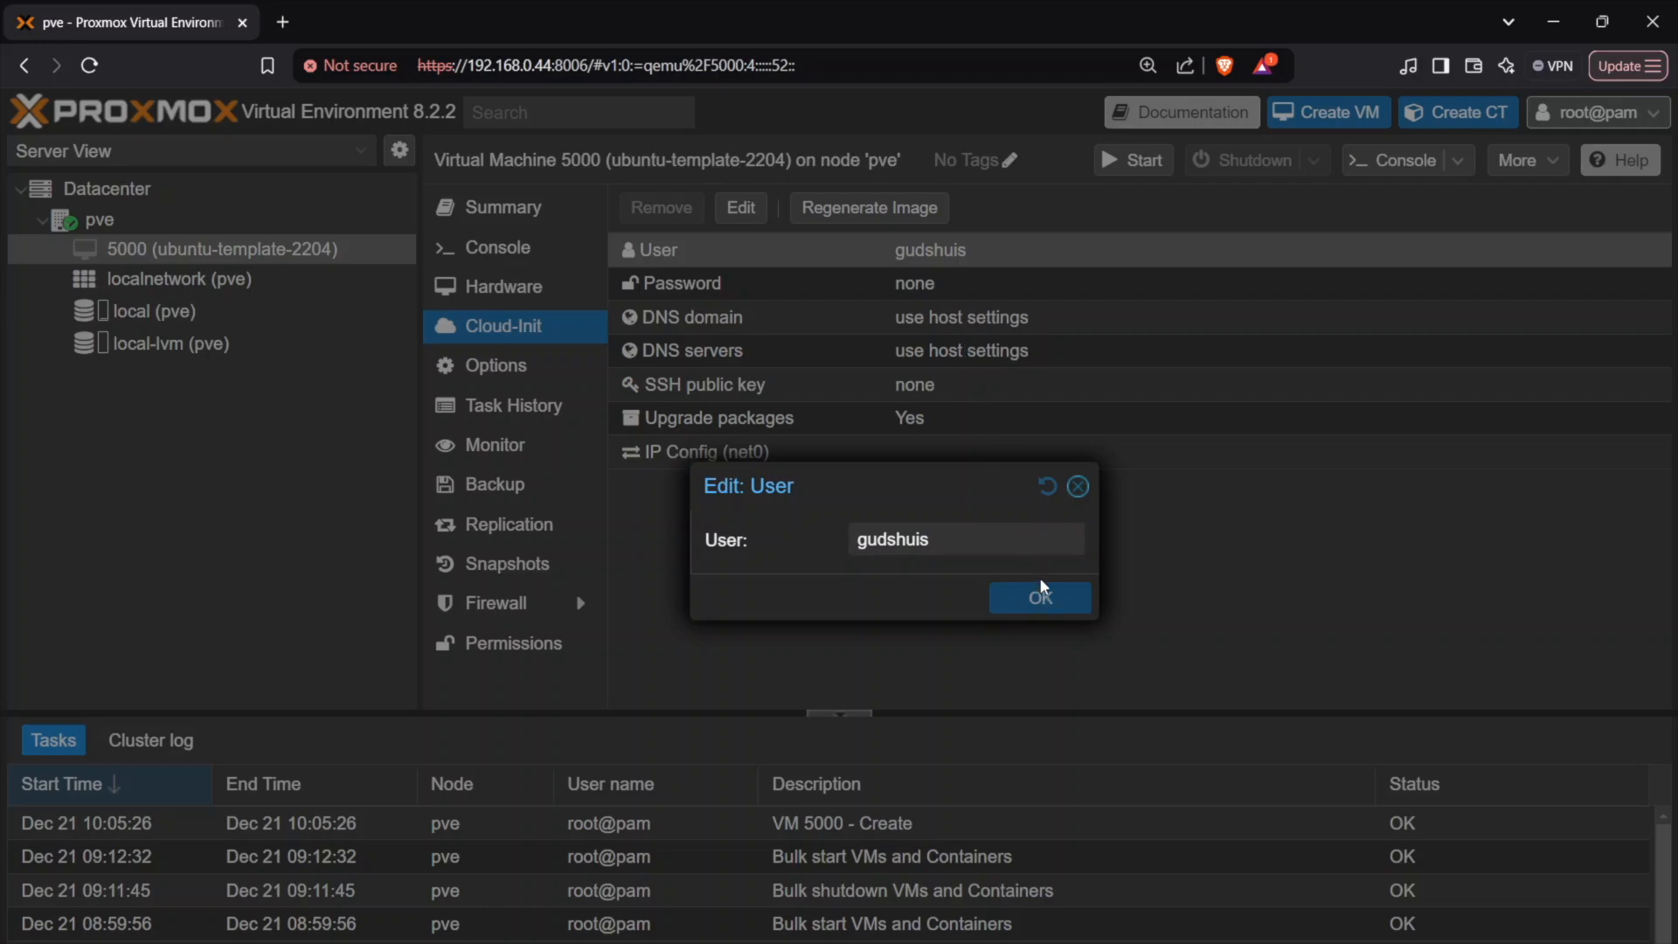
pyautogui.click(1078, 486)
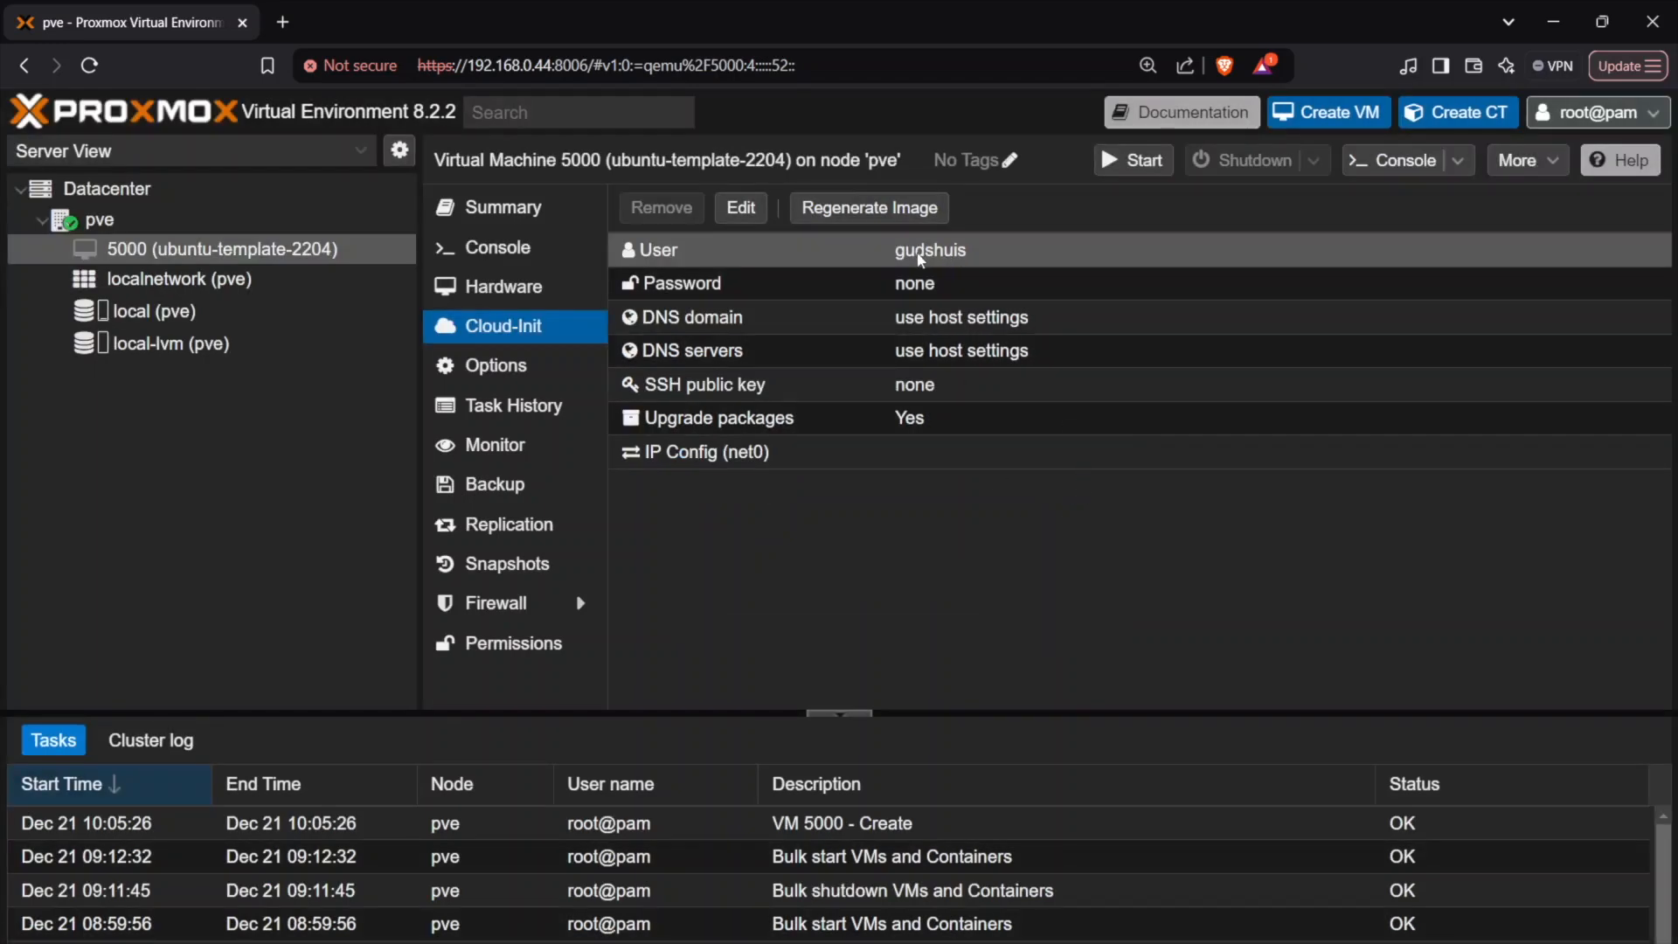
pyautogui.click(743, 216)
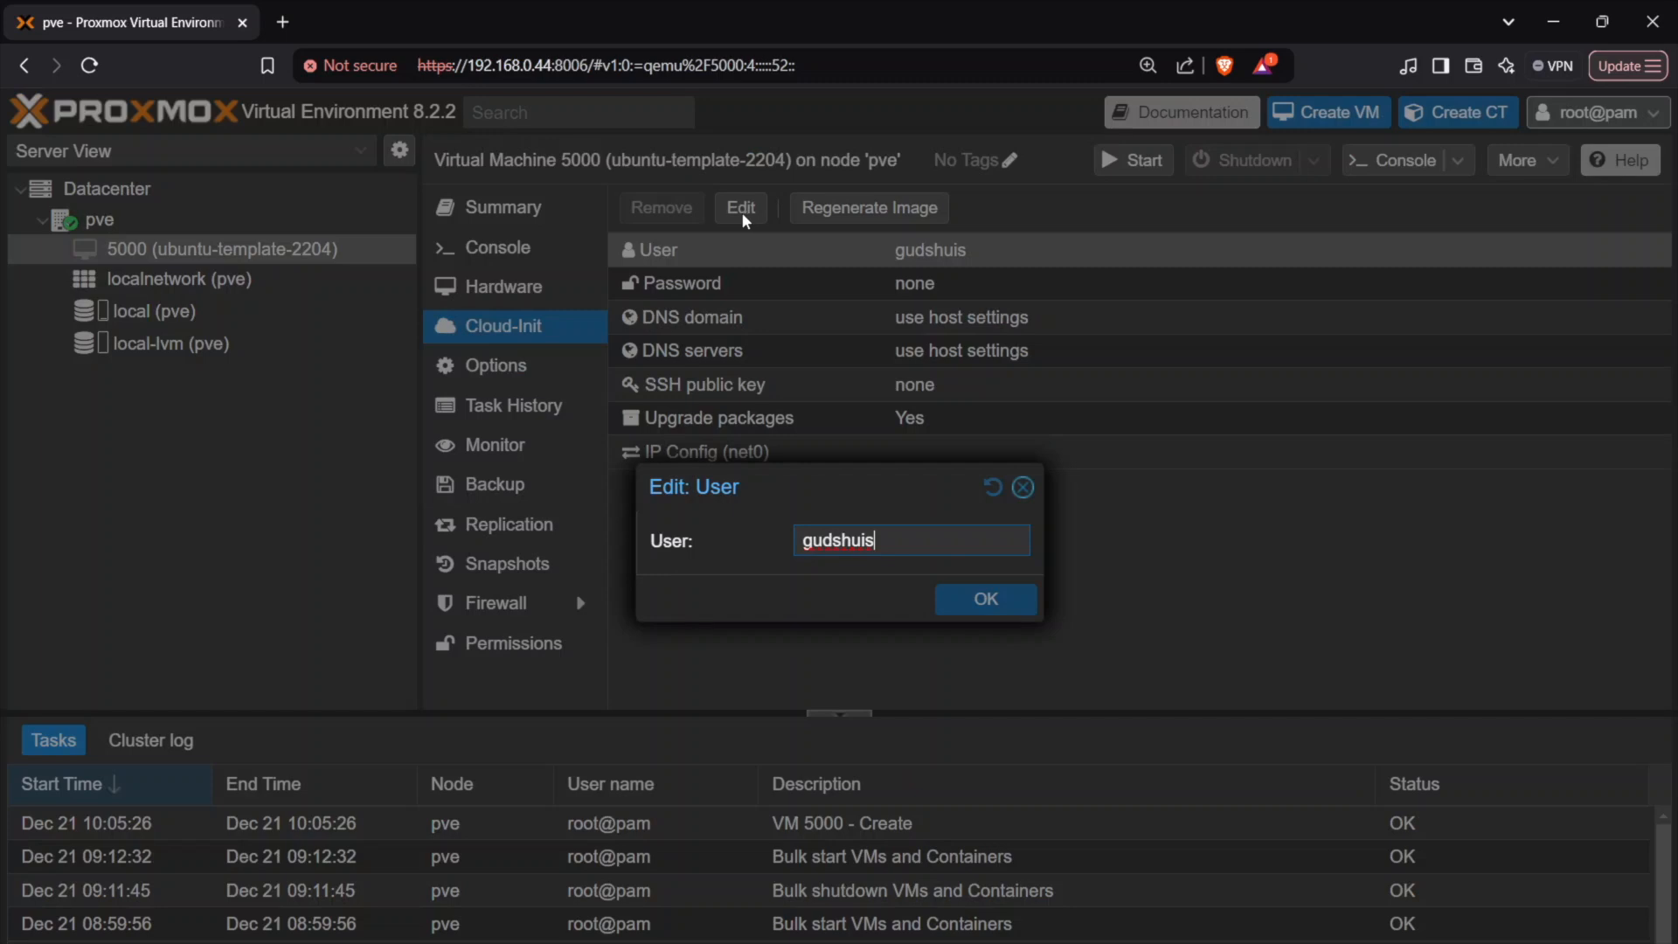
pyautogui.click(1023, 487)
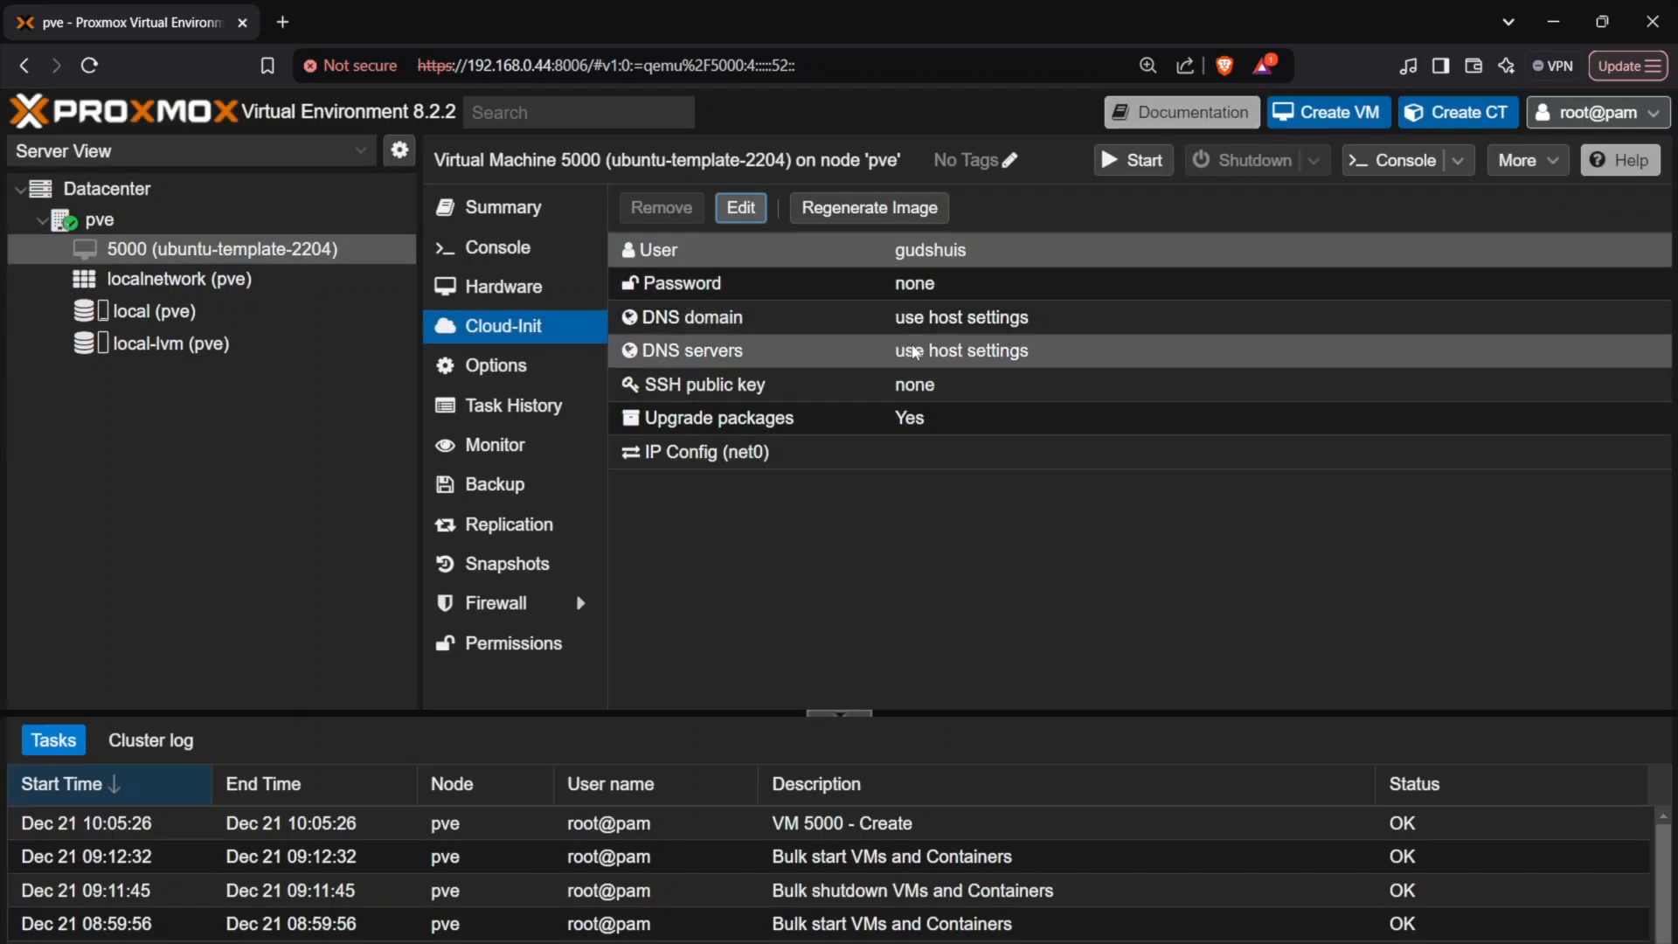
# Select the Cloud-Init SSH public key setting, switch to Windows PowerShell and check the installed OpenSSH version with ssh -V.
pyautogui.doubleClick(900, 389)
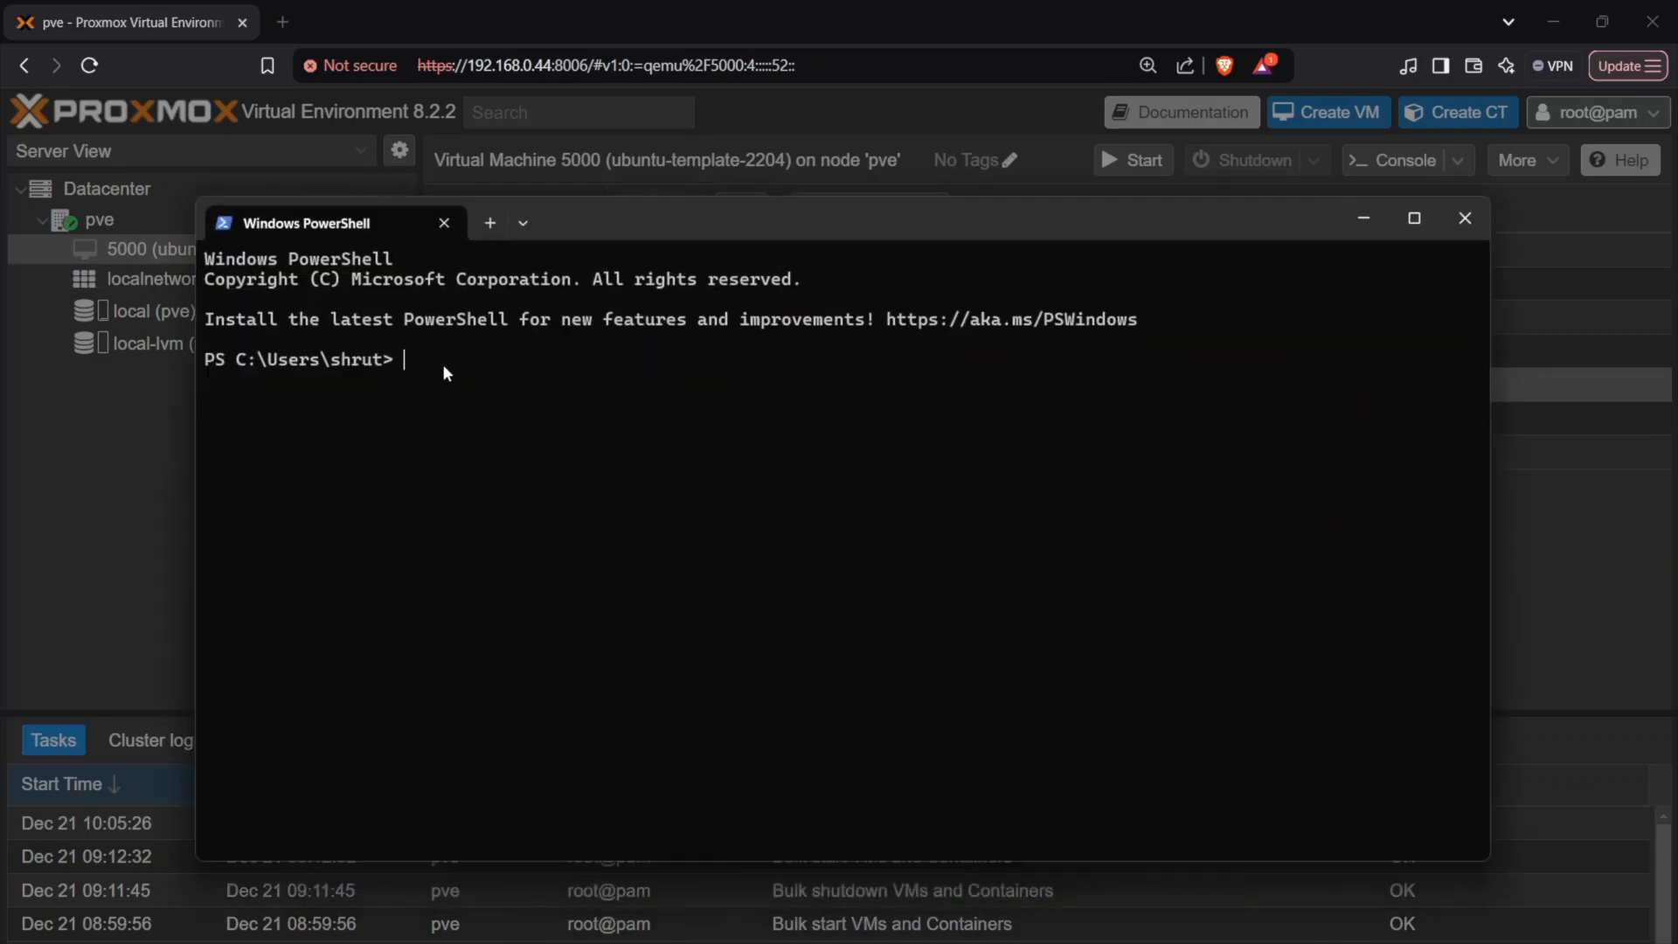
pyautogui.write('sshg')
pyautogui.press('BackSpace')
pyautogui.write('-V')
pyautogui.press('Return')
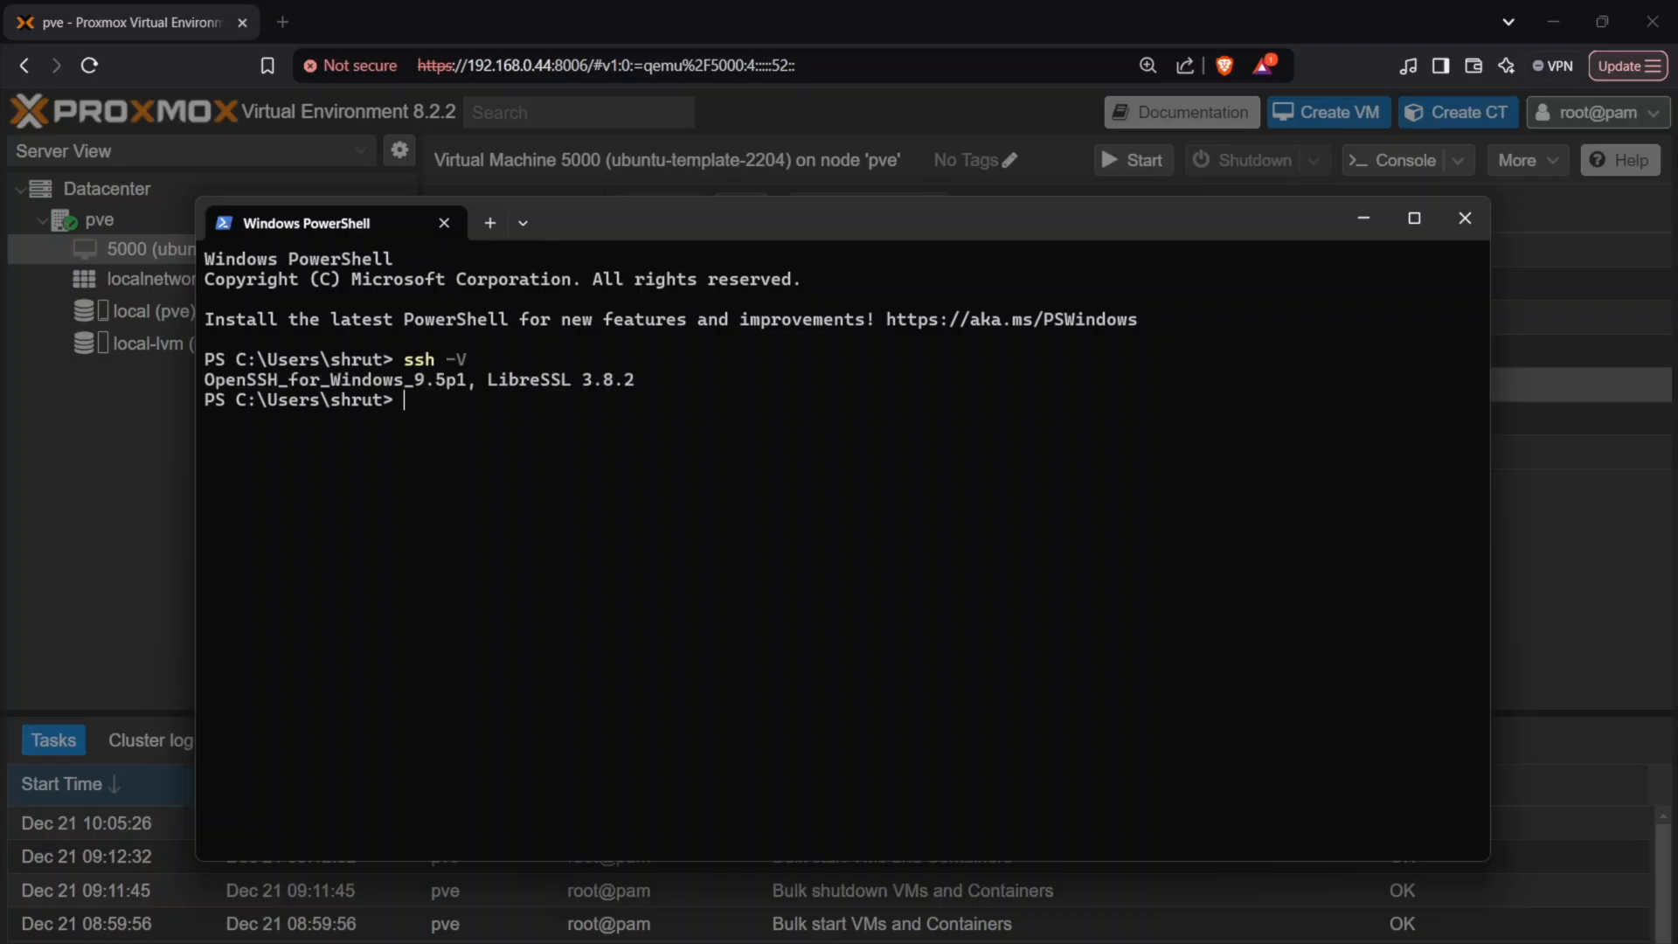
pyautogui.moveTo(627, 380); pyautogui.dragTo(235, 401)
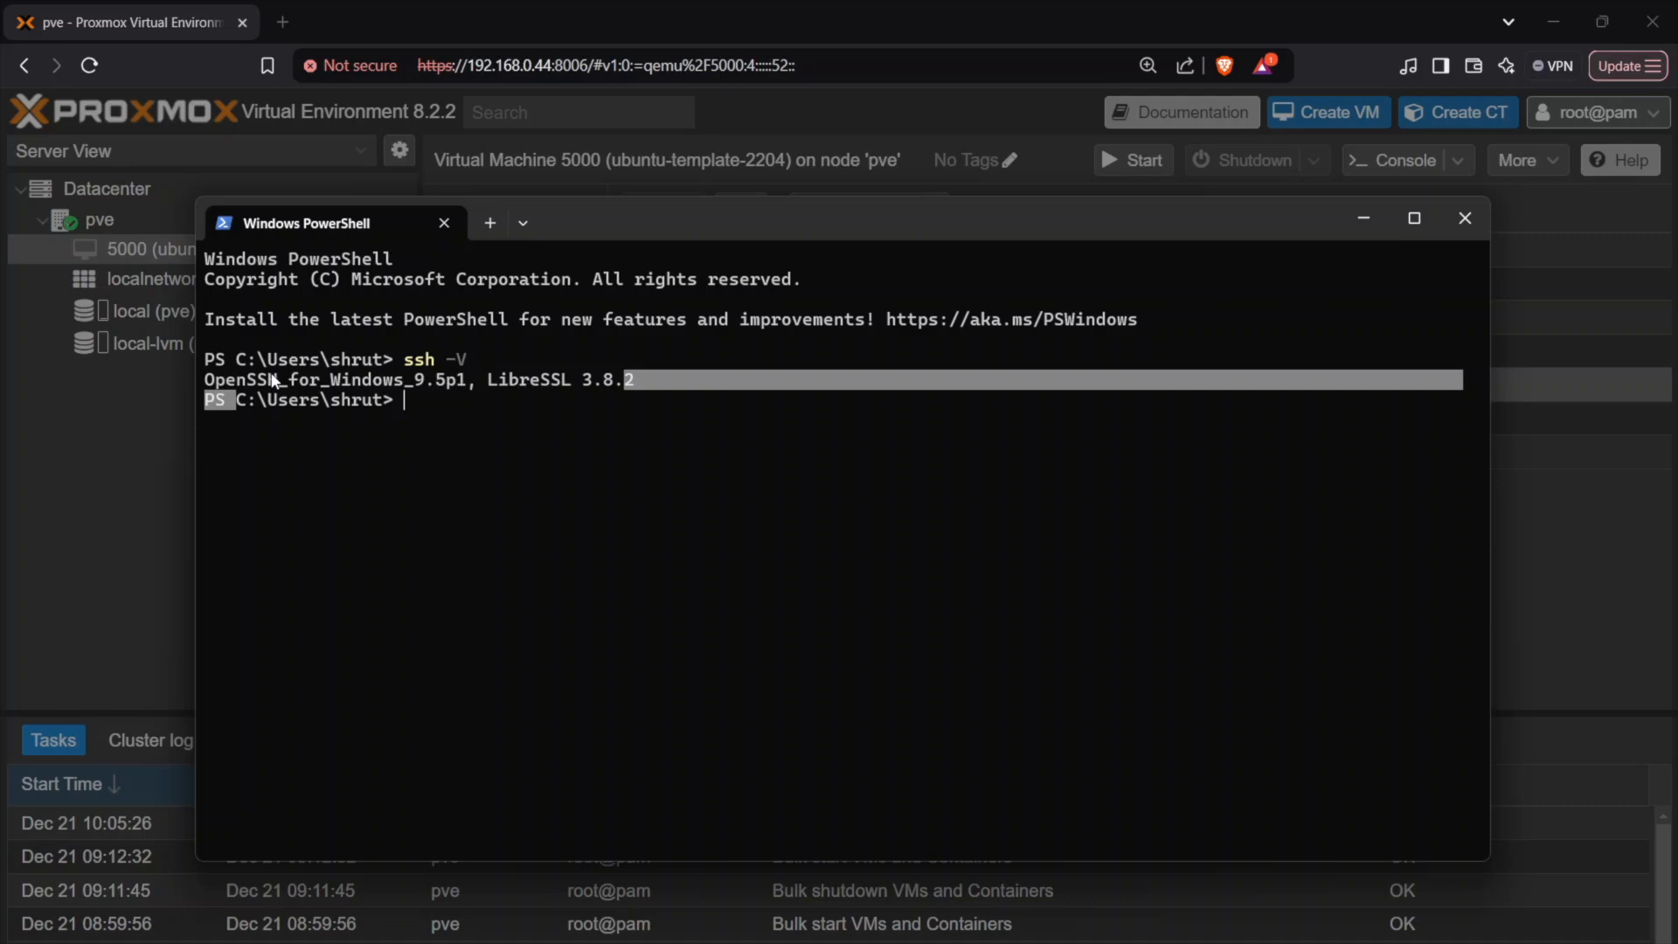
pyautogui.moveTo(636, 229); pyautogui.dragTo(616, 192)
pyautogui.click(418, 389)
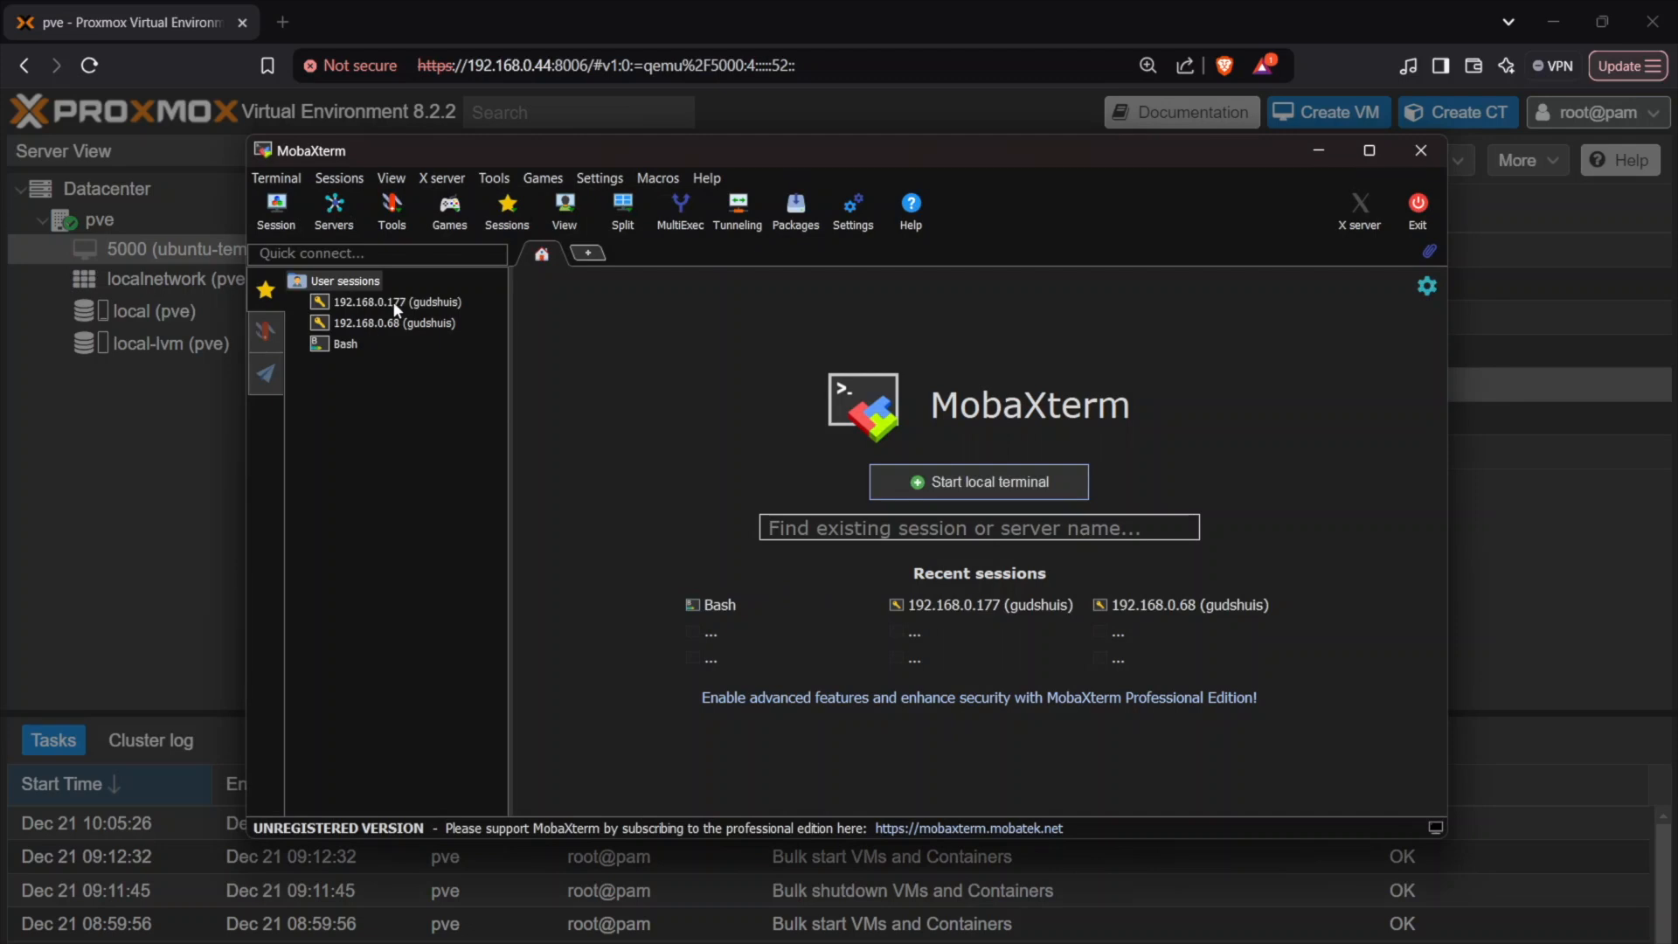
# Start a local terminal in MobaXterm and check its OpenSSH version with ssh -V.
pyautogui.click(588, 252)
pyautogui.write('ssh -V')
pyautogui.press('Return')
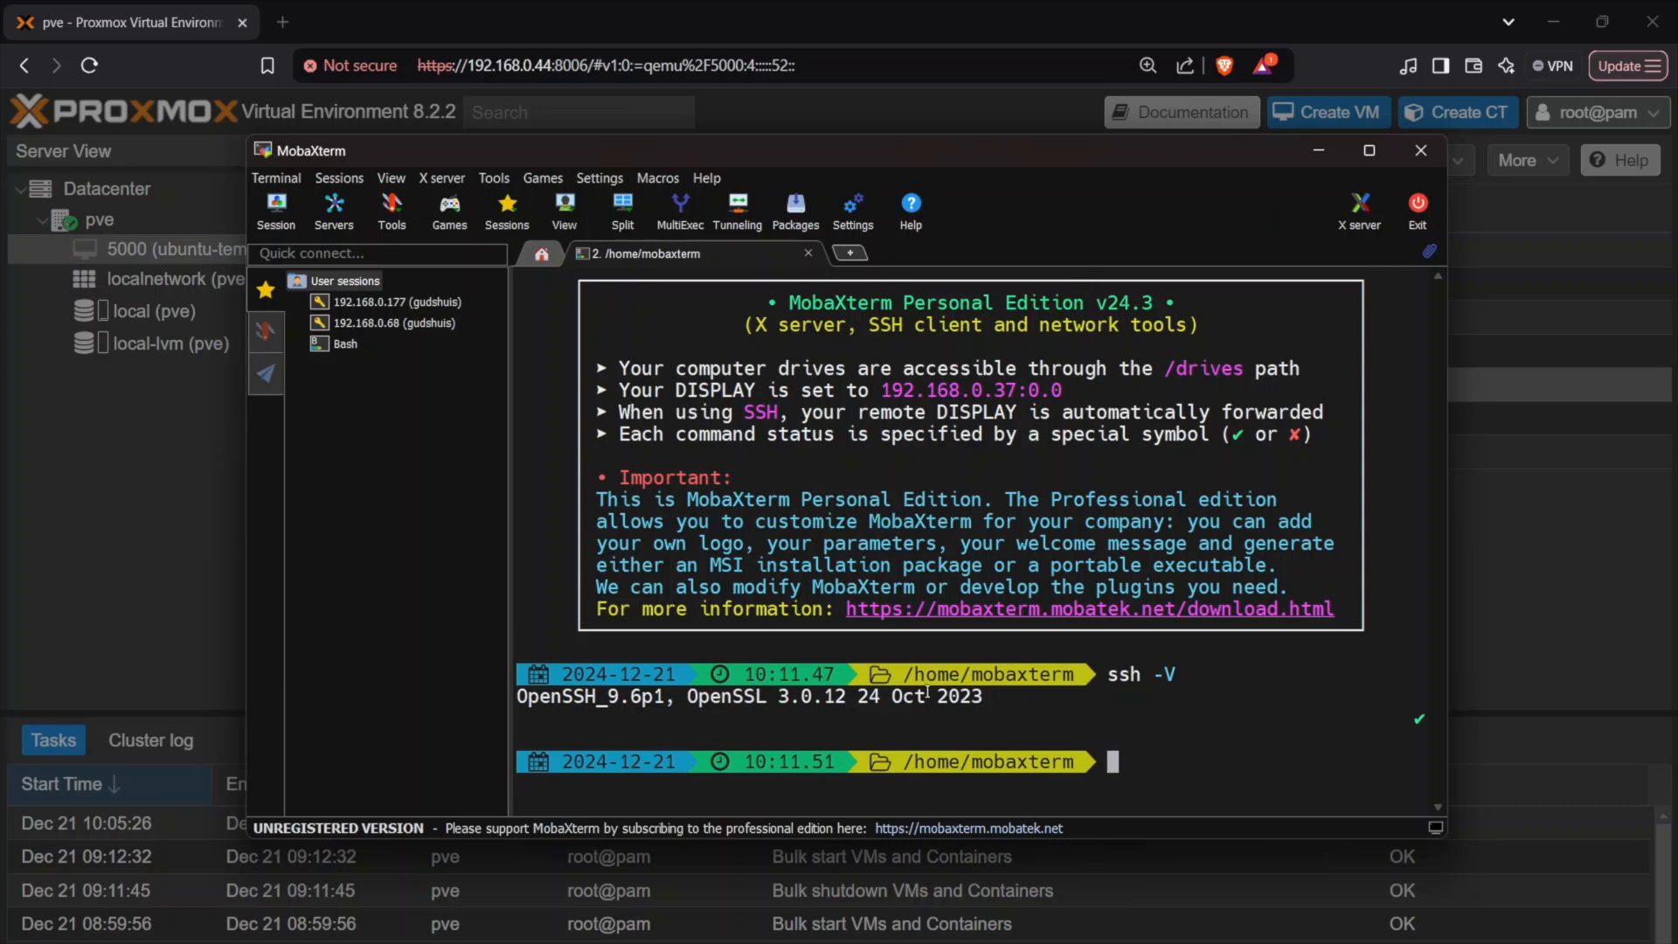
pyautogui.moveTo(927, 694); pyautogui.dragTo(543, 719)
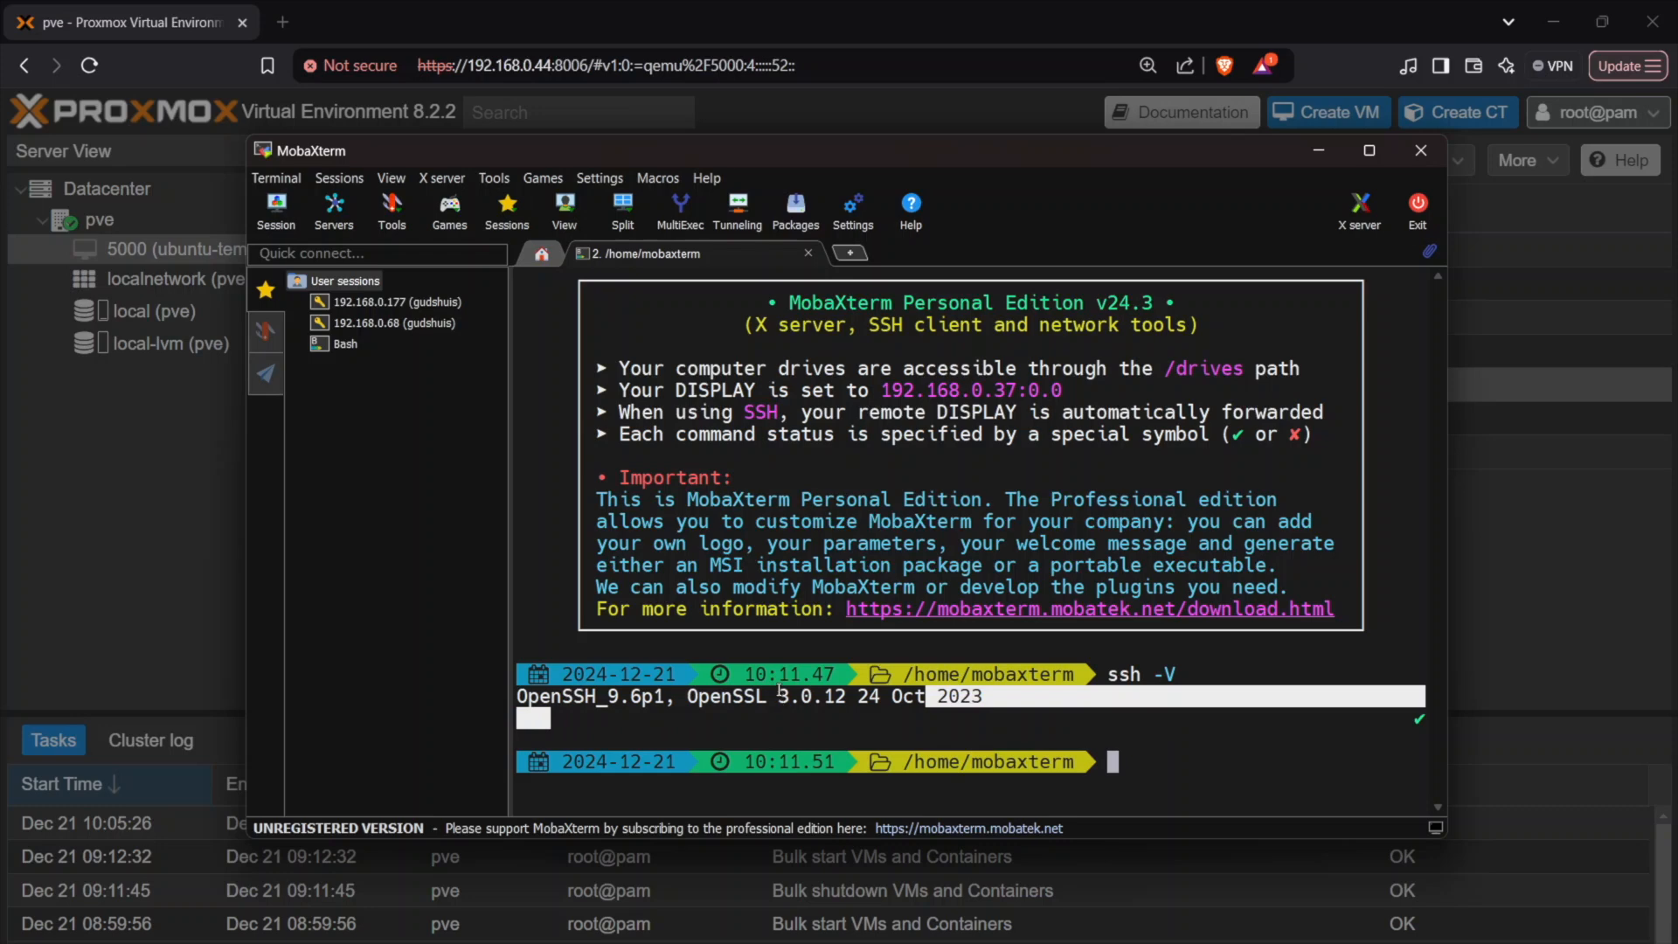
# Generate an SSH key pair with ssh-keygen, accepting the default id_ed25519 file and leaving the passphrase empty.
pyautogui.write('ssh-keygen')
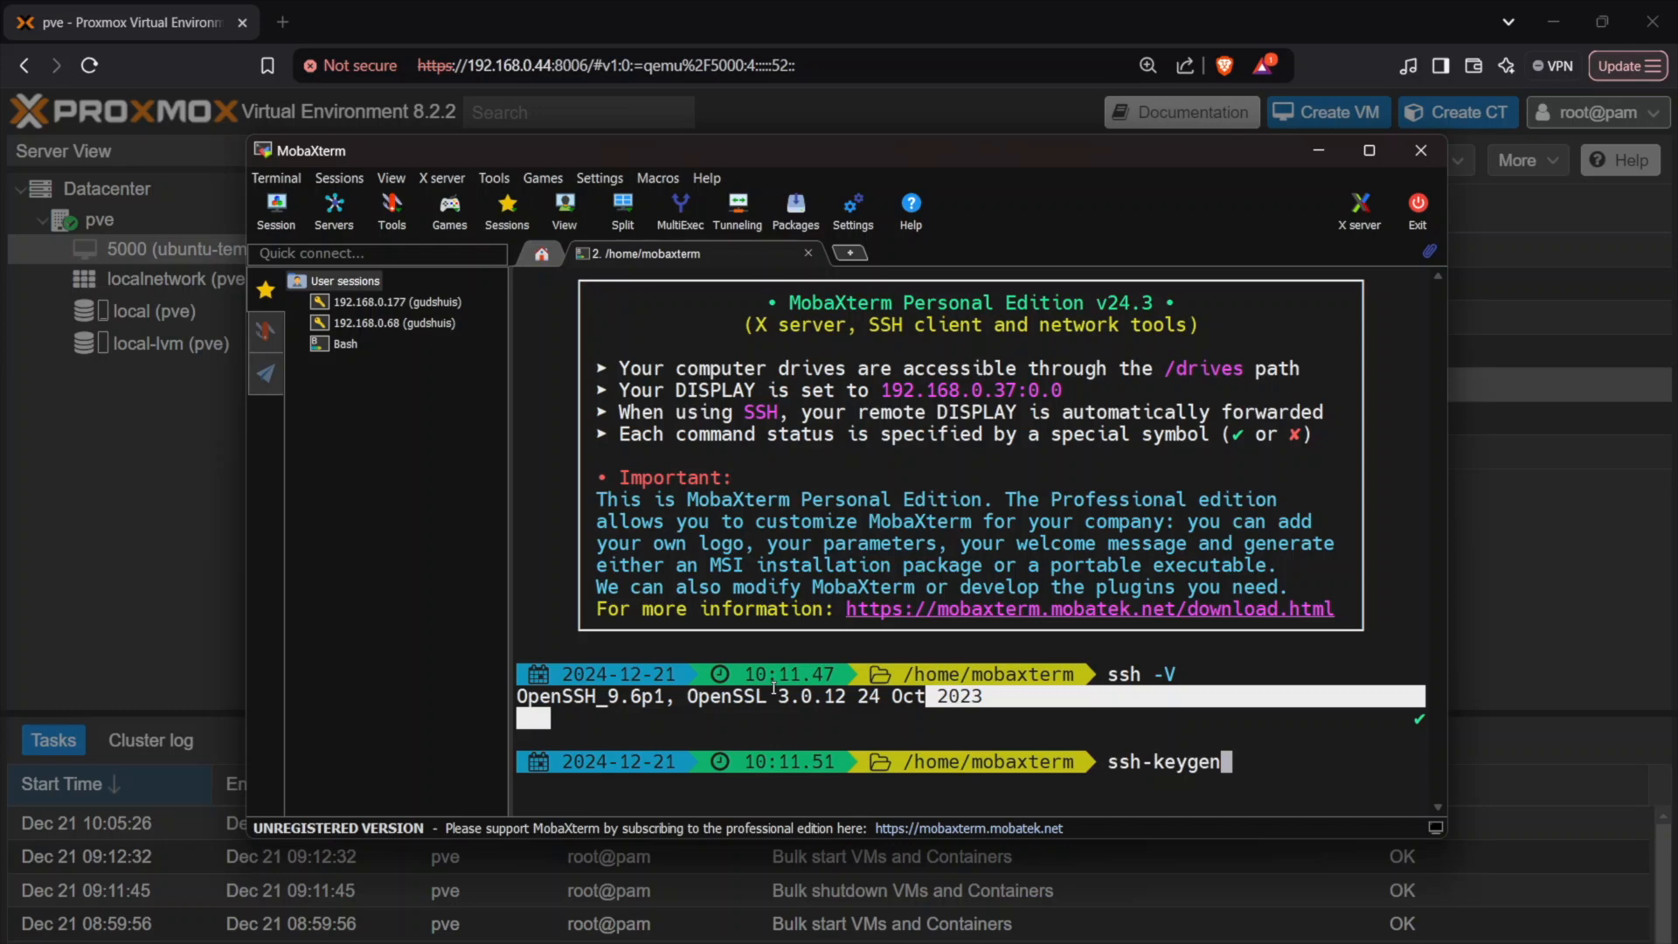
pyautogui.press('Return')
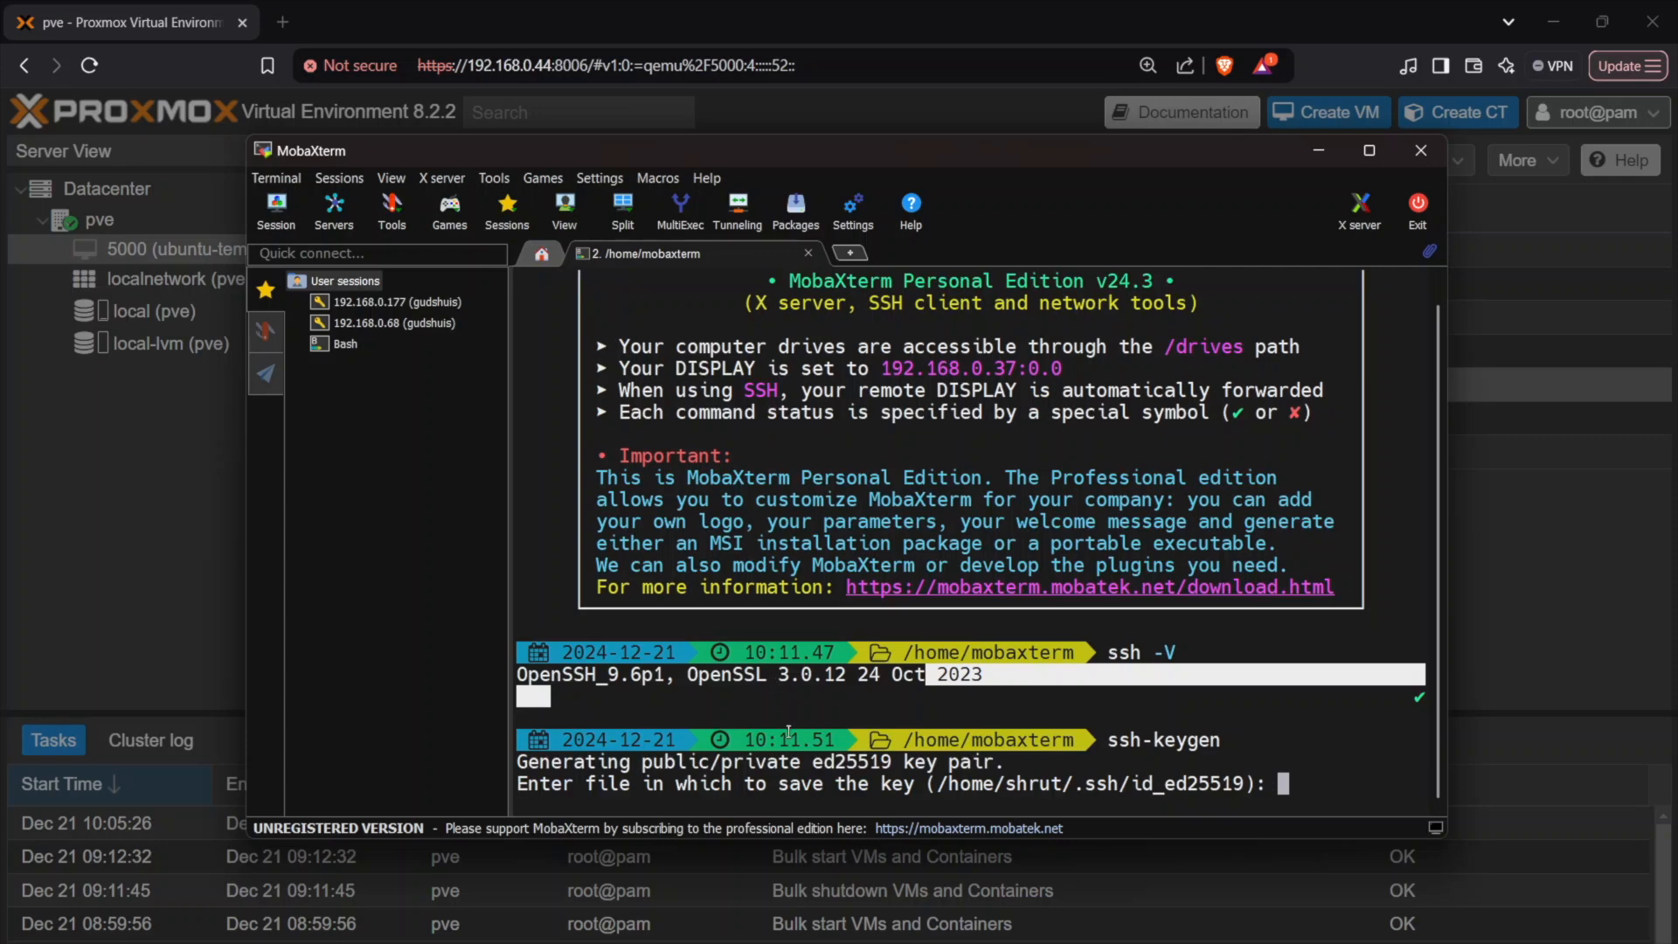
pyautogui.moveTo(551, 783); pyautogui.dragTo(1259, 783)
pyautogui.click(1308, 778)
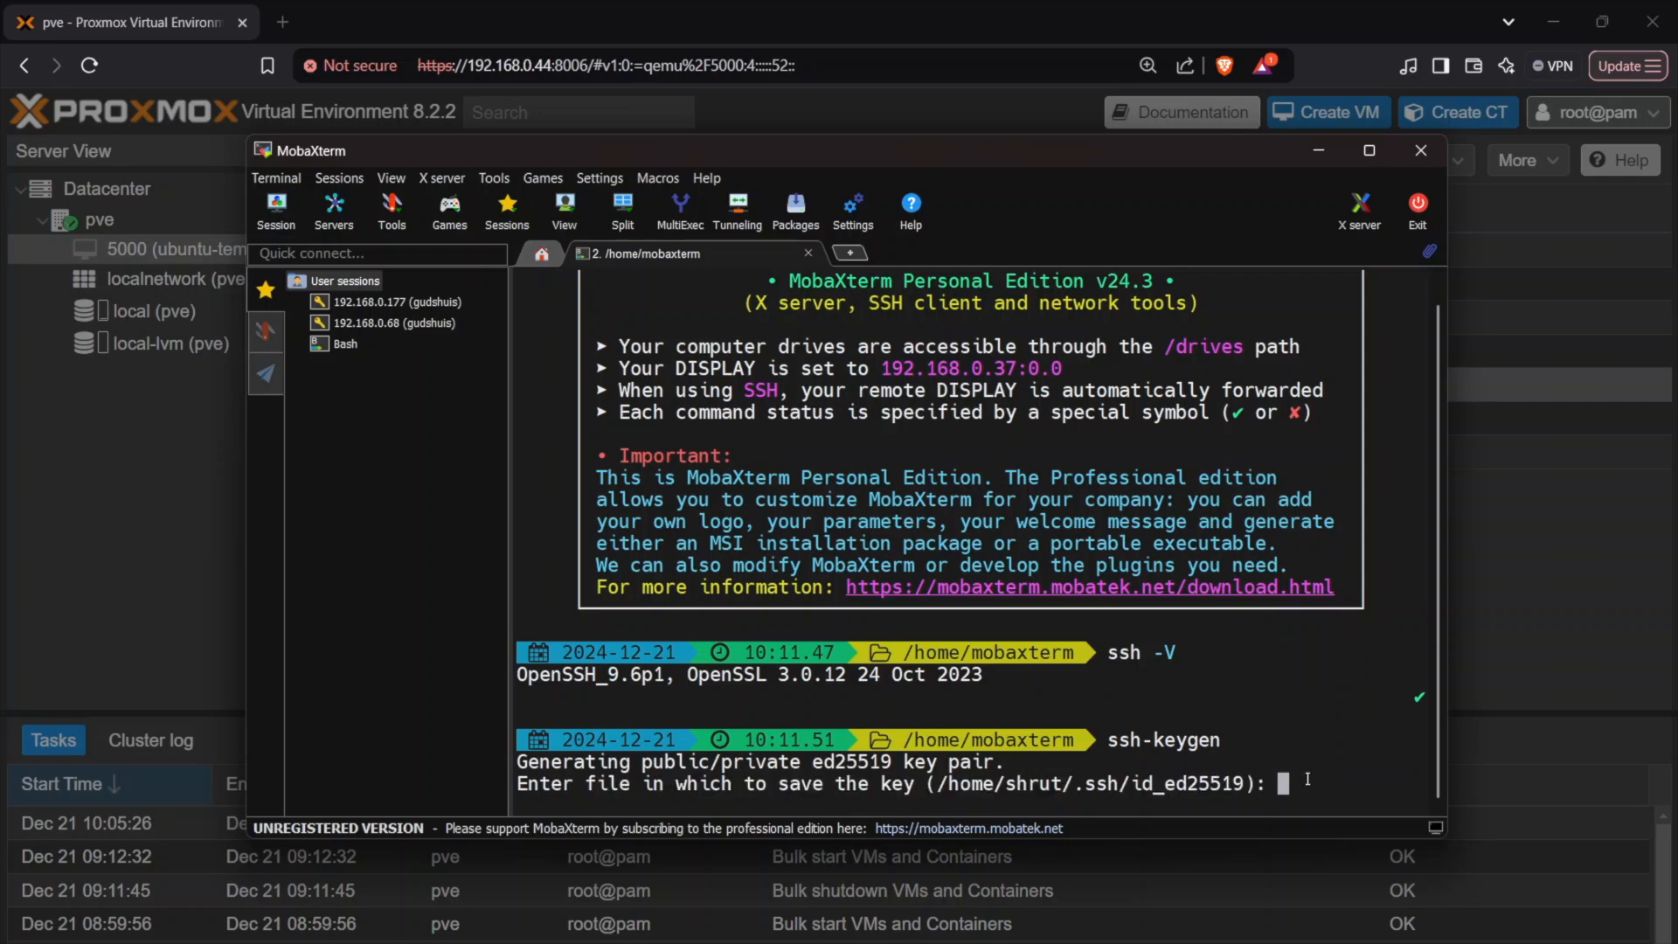
pyautogui.press('Return')
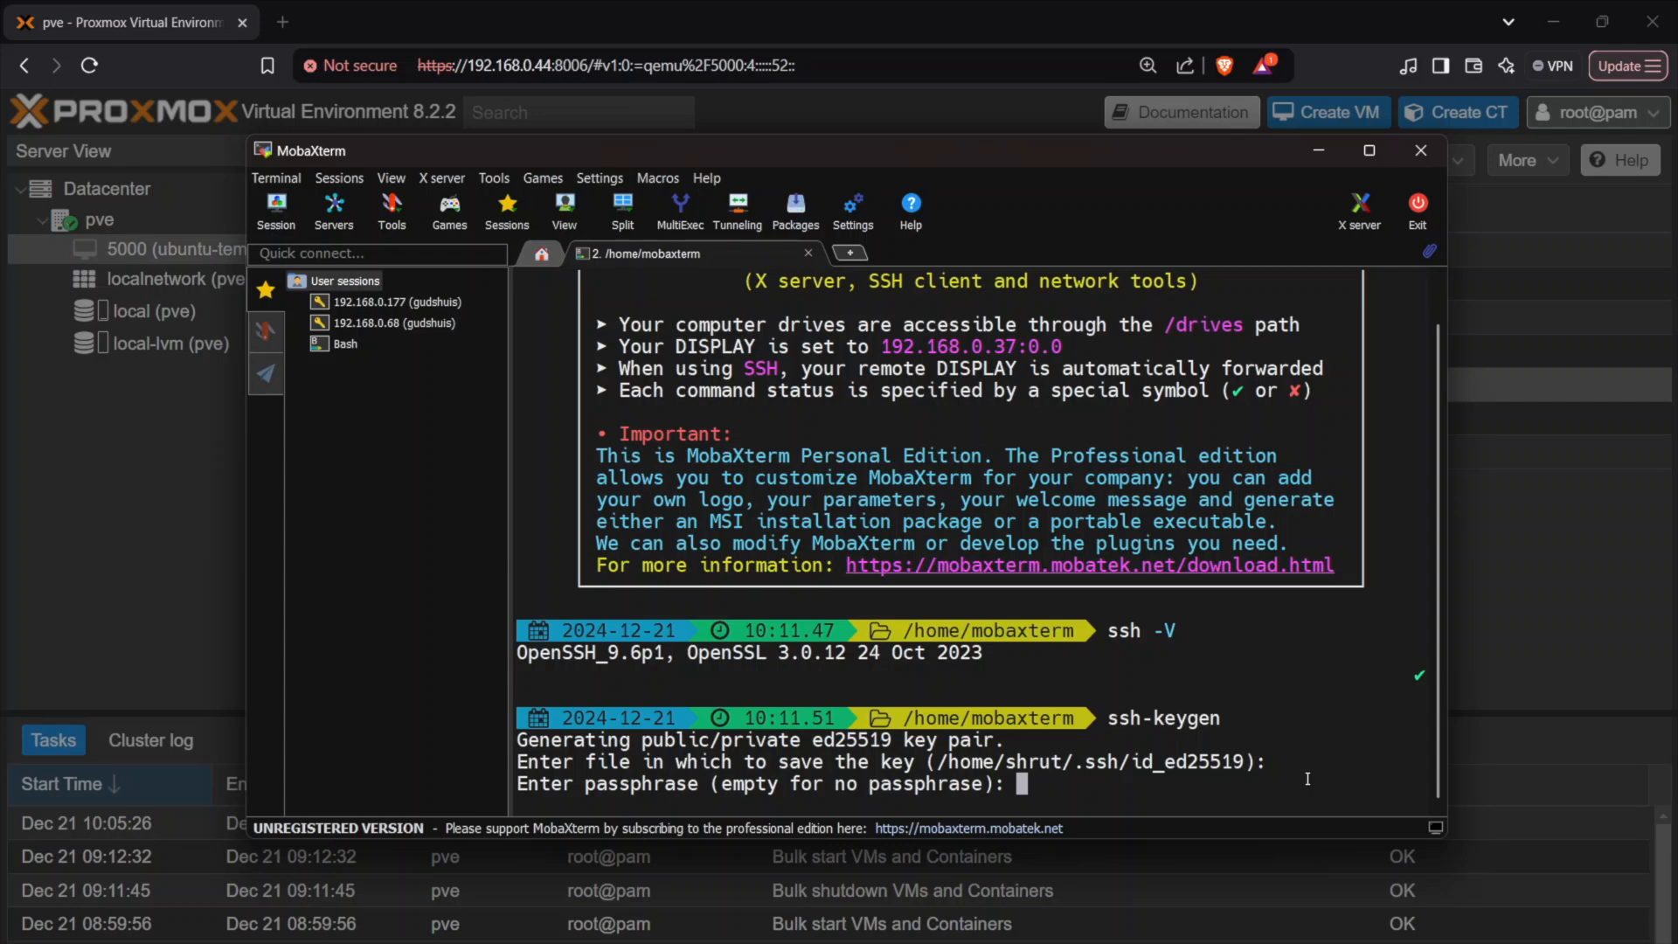
pyautogui.press('Return')
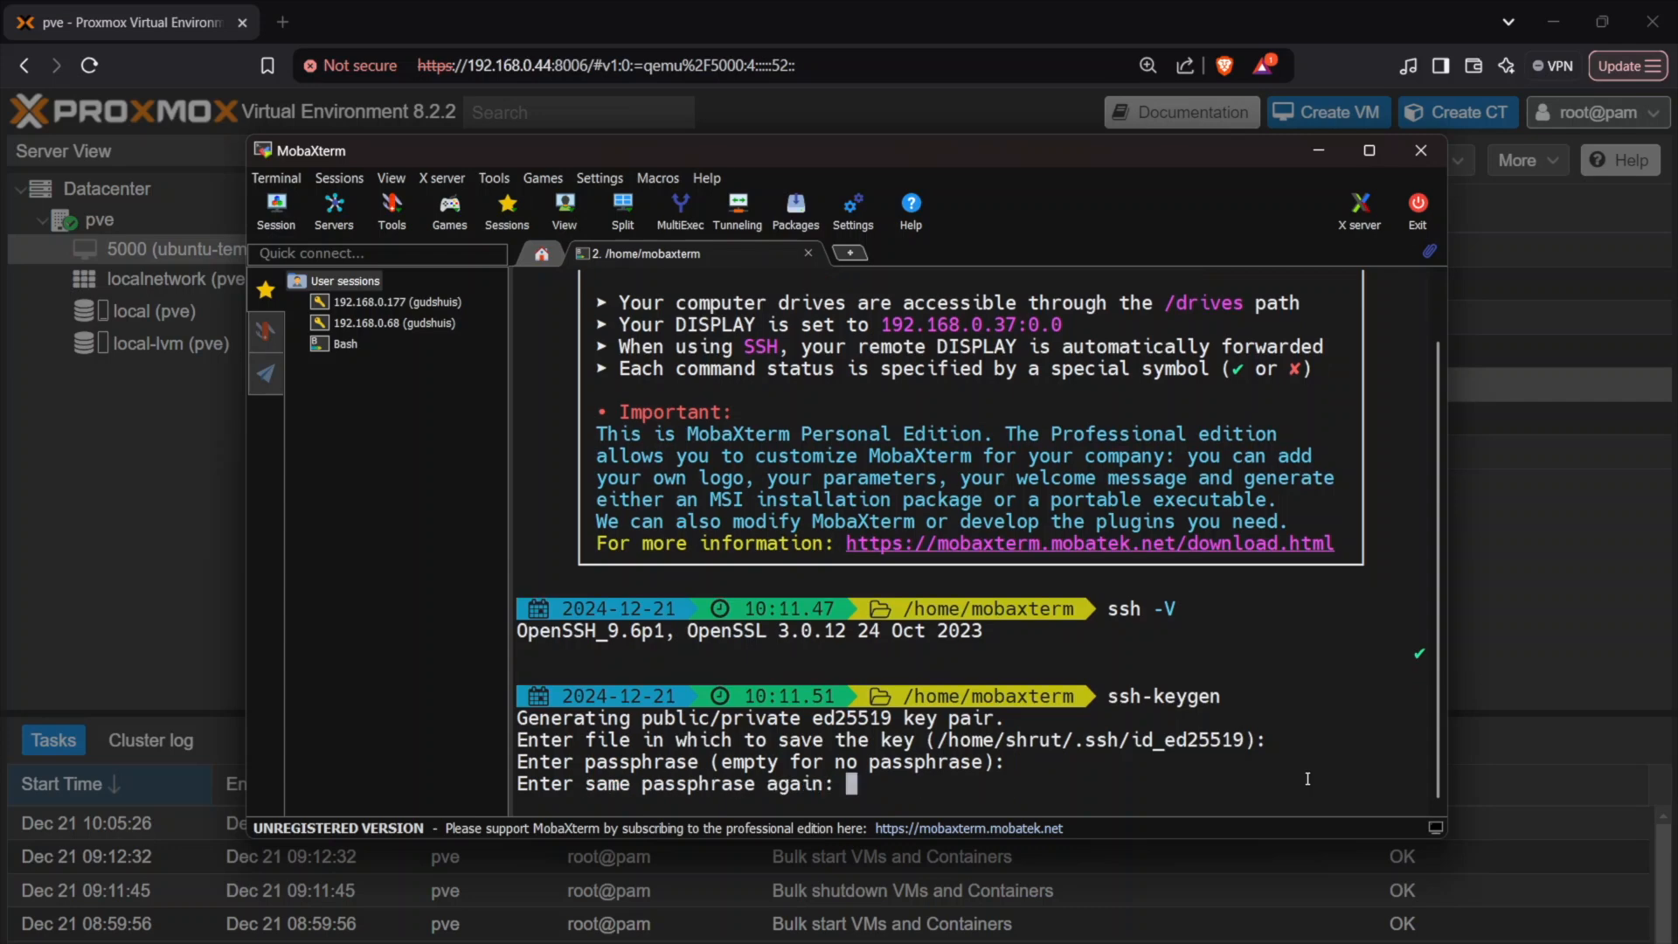
pyautogui.press('Return')
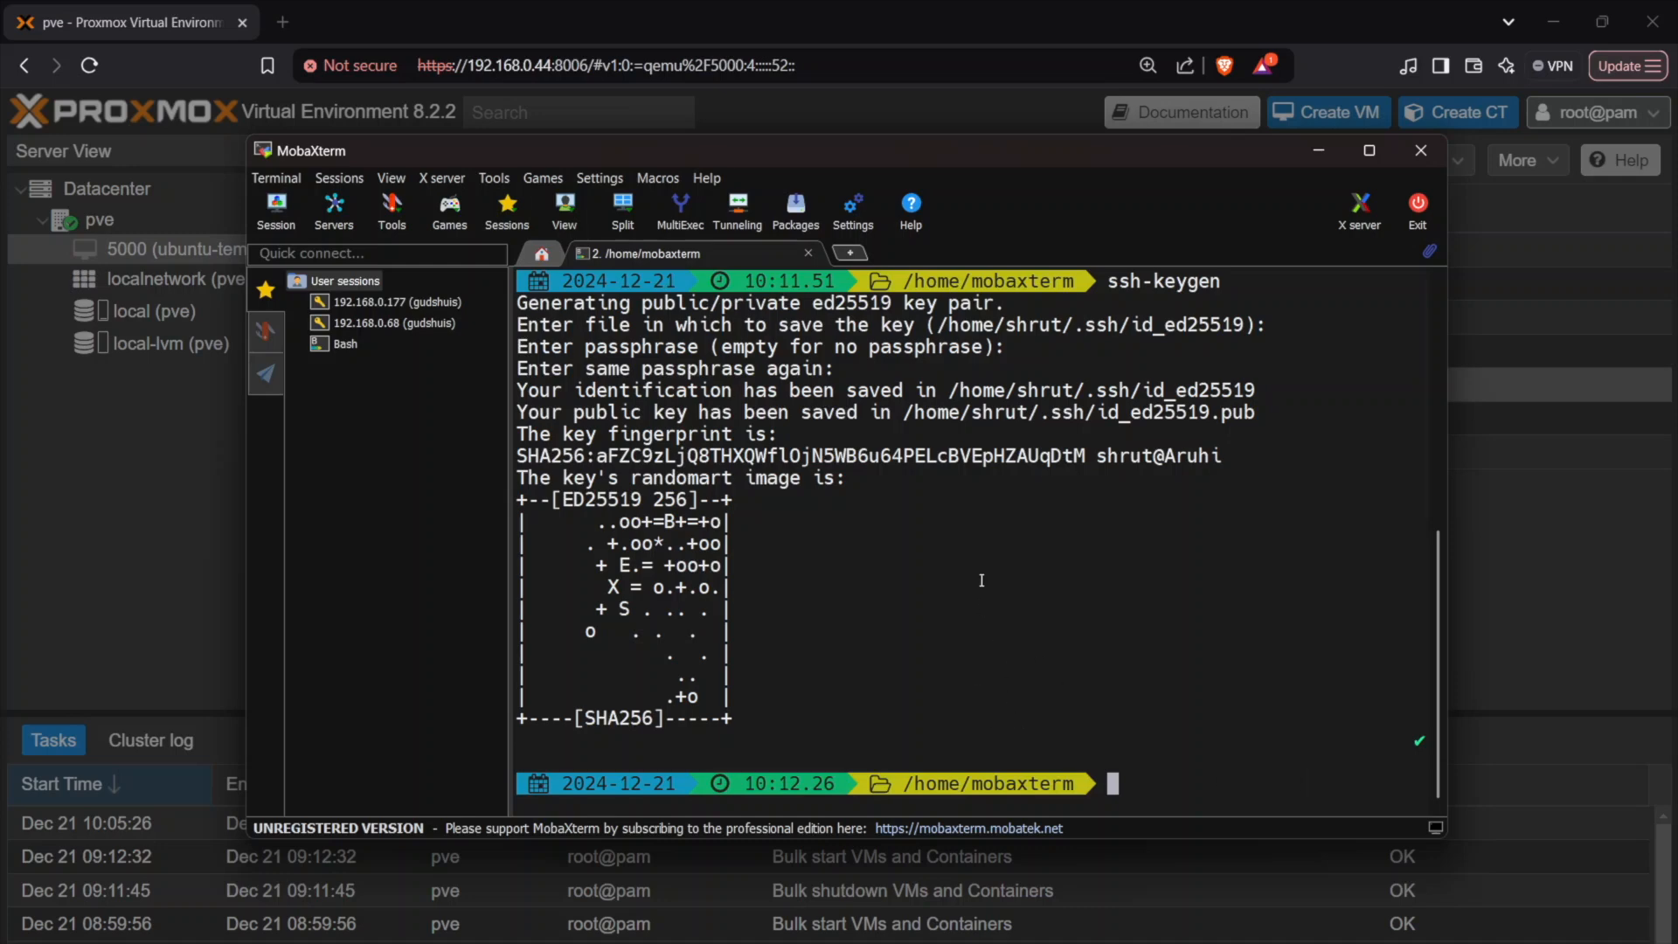
# Switch to File Explorer and browse the C: drive to the .ssh folder inside the Windows user's home folder.
pyautogui.moveTo(1040, 420); pyautogui.dragTo(1232, 414)
pyautogui.click(842, 940)
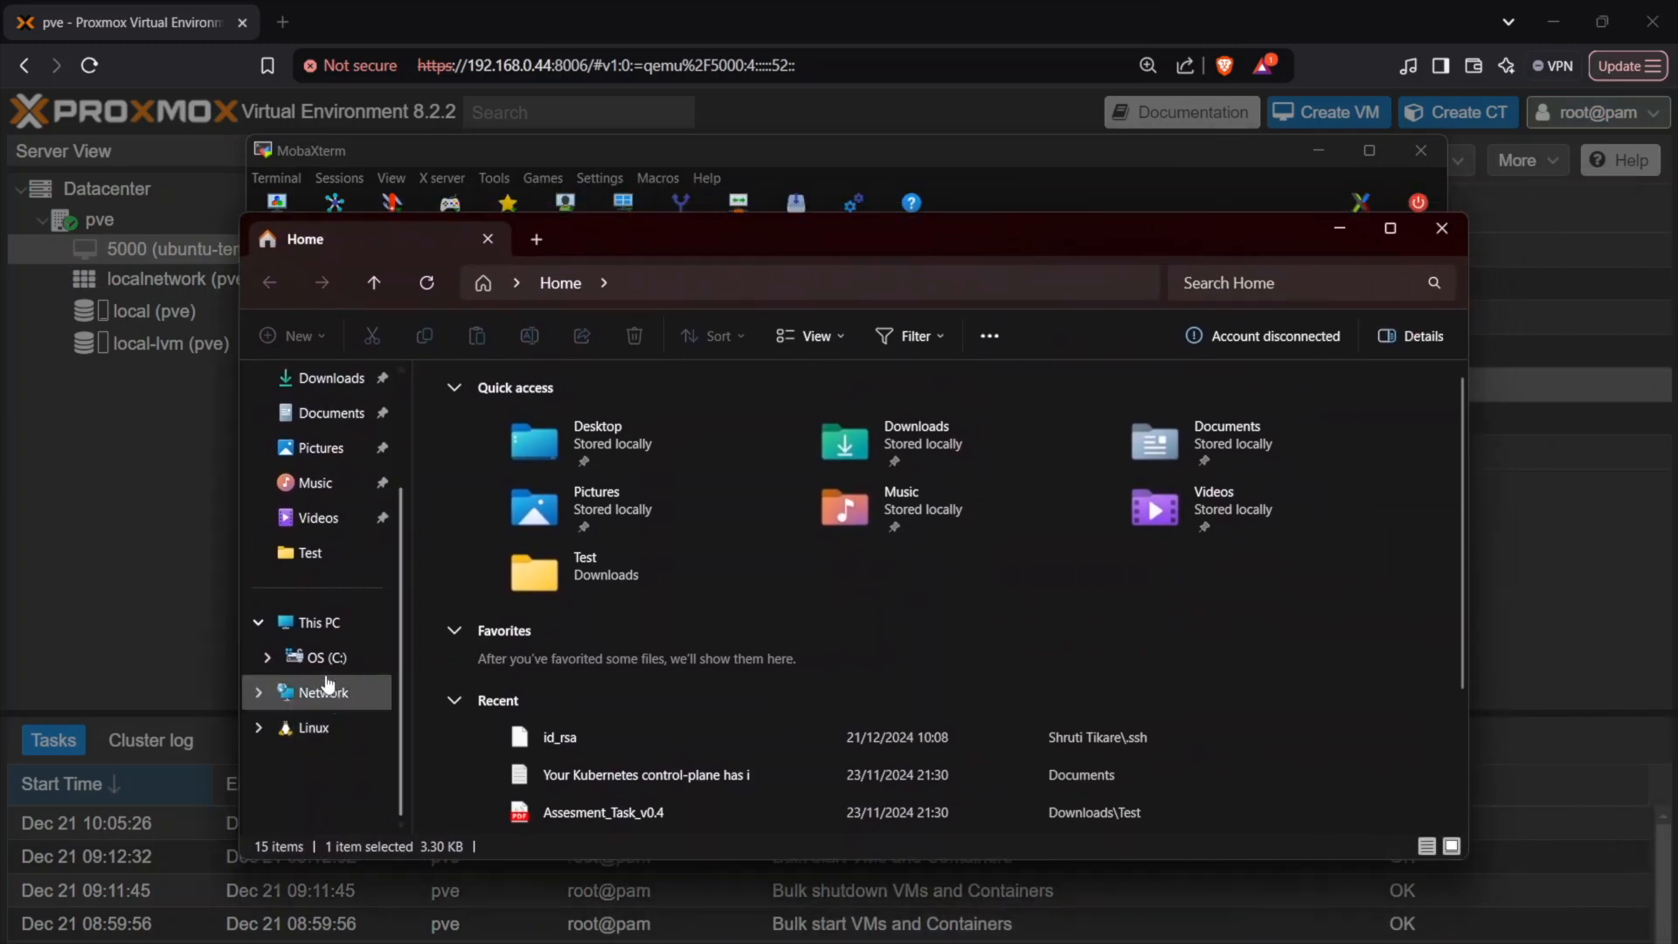
pyautogui.click(271, 660)
pyautogui.scroll(-3, 590, 646)
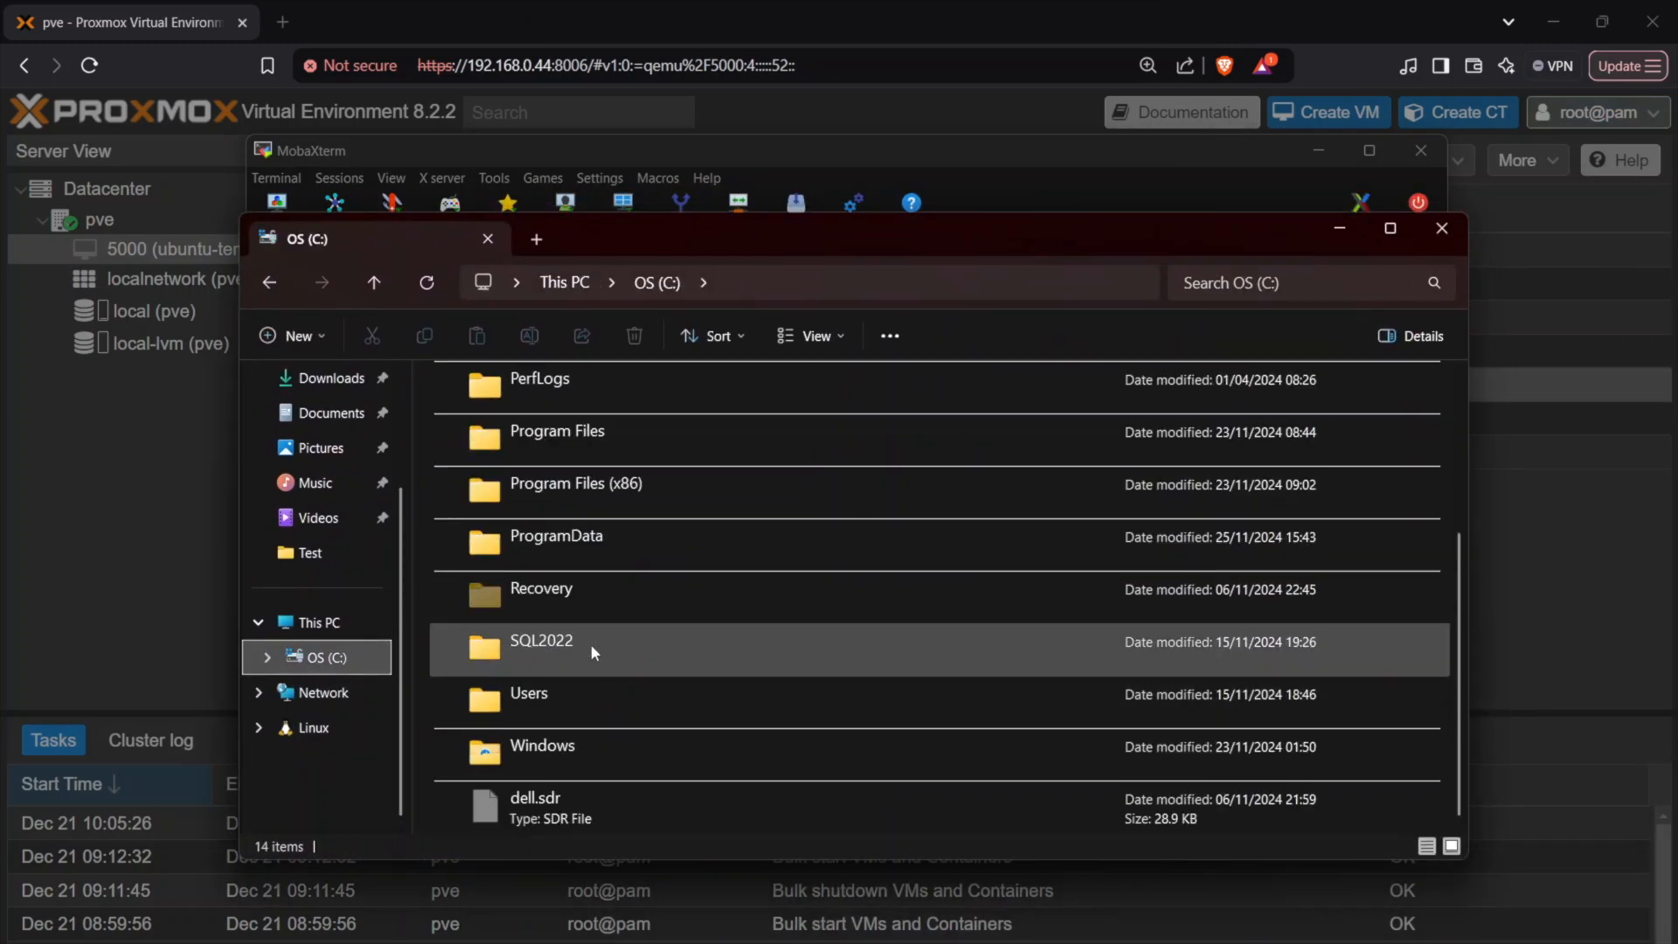
pyautogui.doubleClick(528, 702)
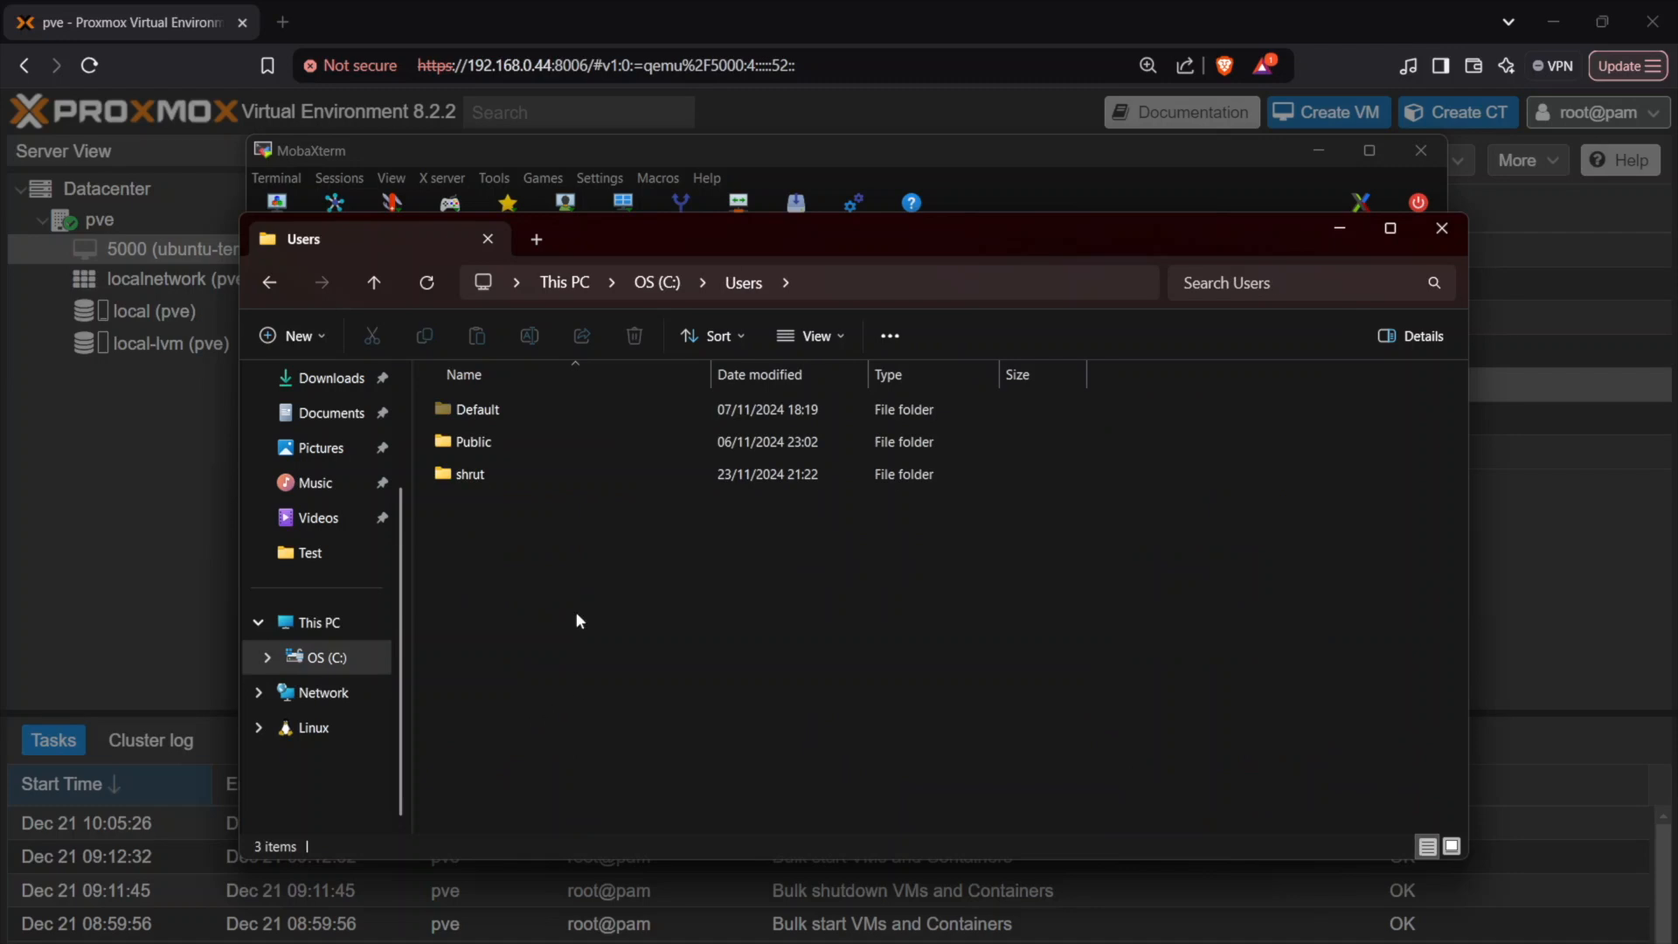
pyautogui.doubleClick(470, 474)
pyautogui.moveTo(690, 233); pyautogui.dragTo(690, 453)
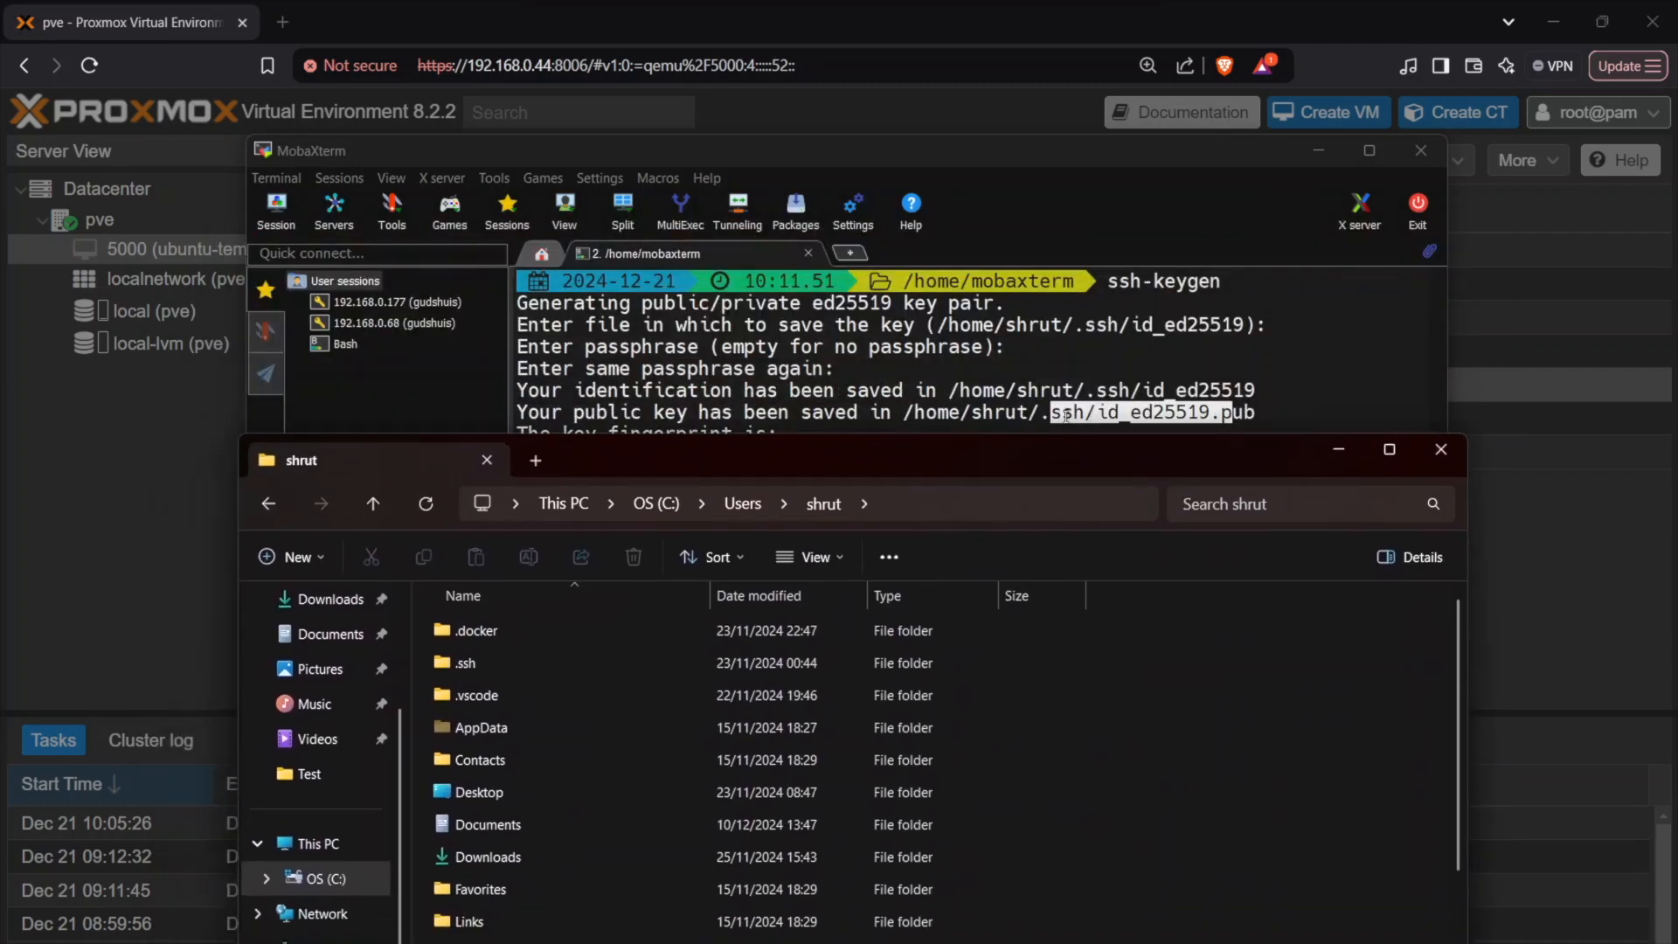
pyautogui.moveTo(1001, 461); pyautogui.dragTo(984, 333)
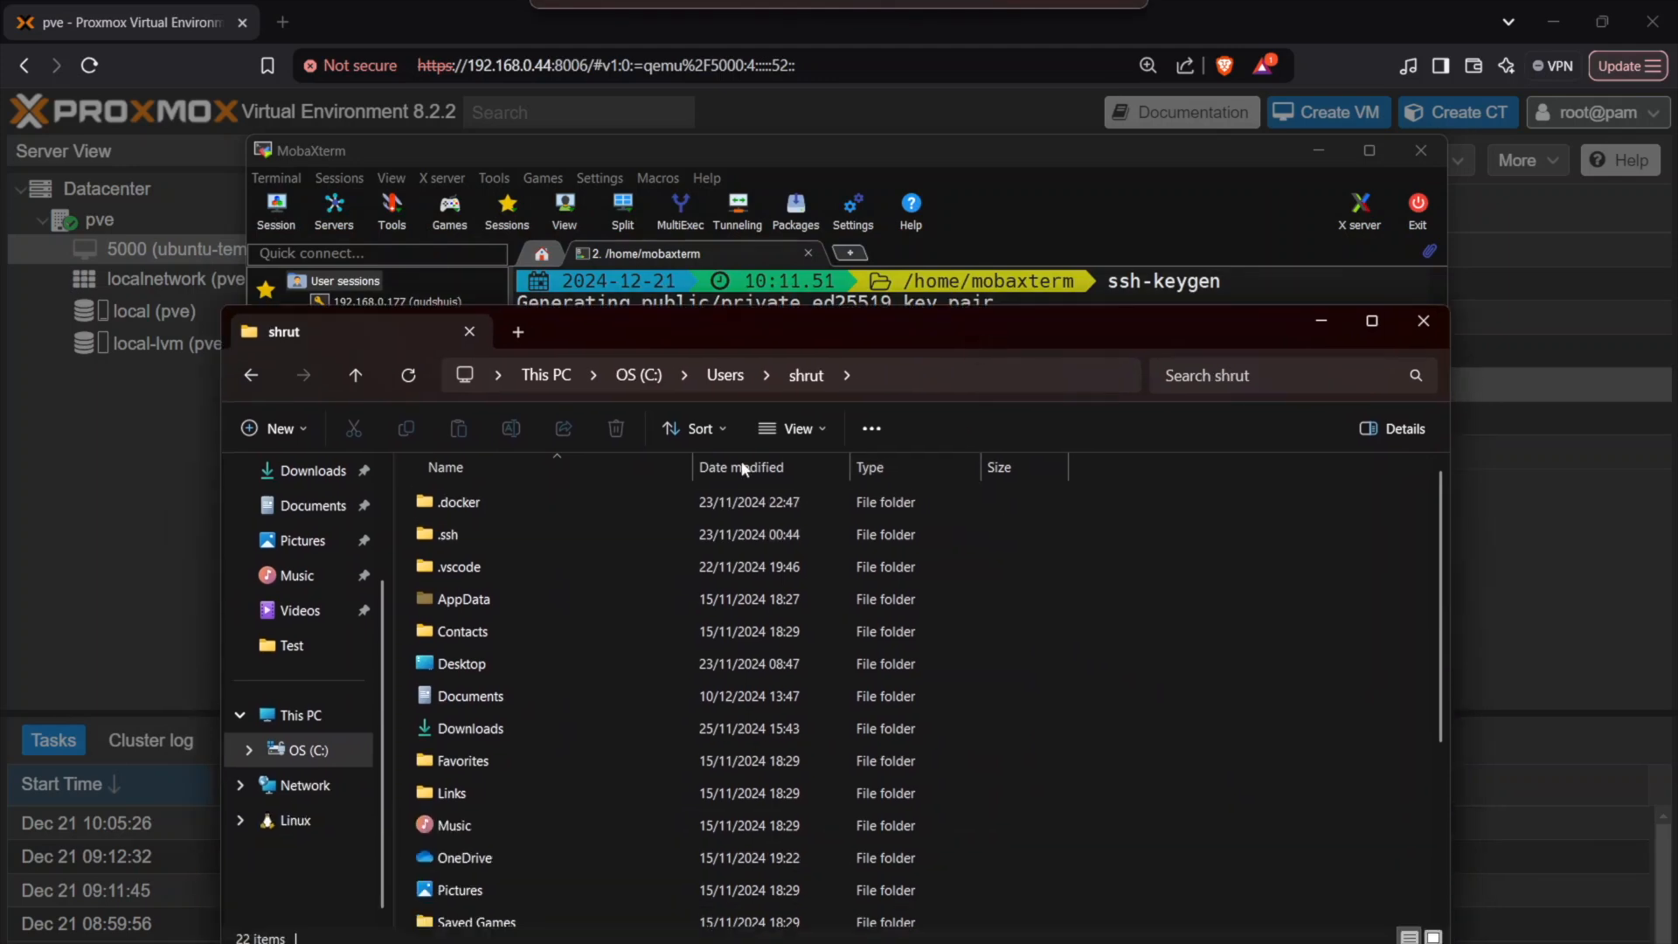
pyautogui.doubleClick(443, 538)
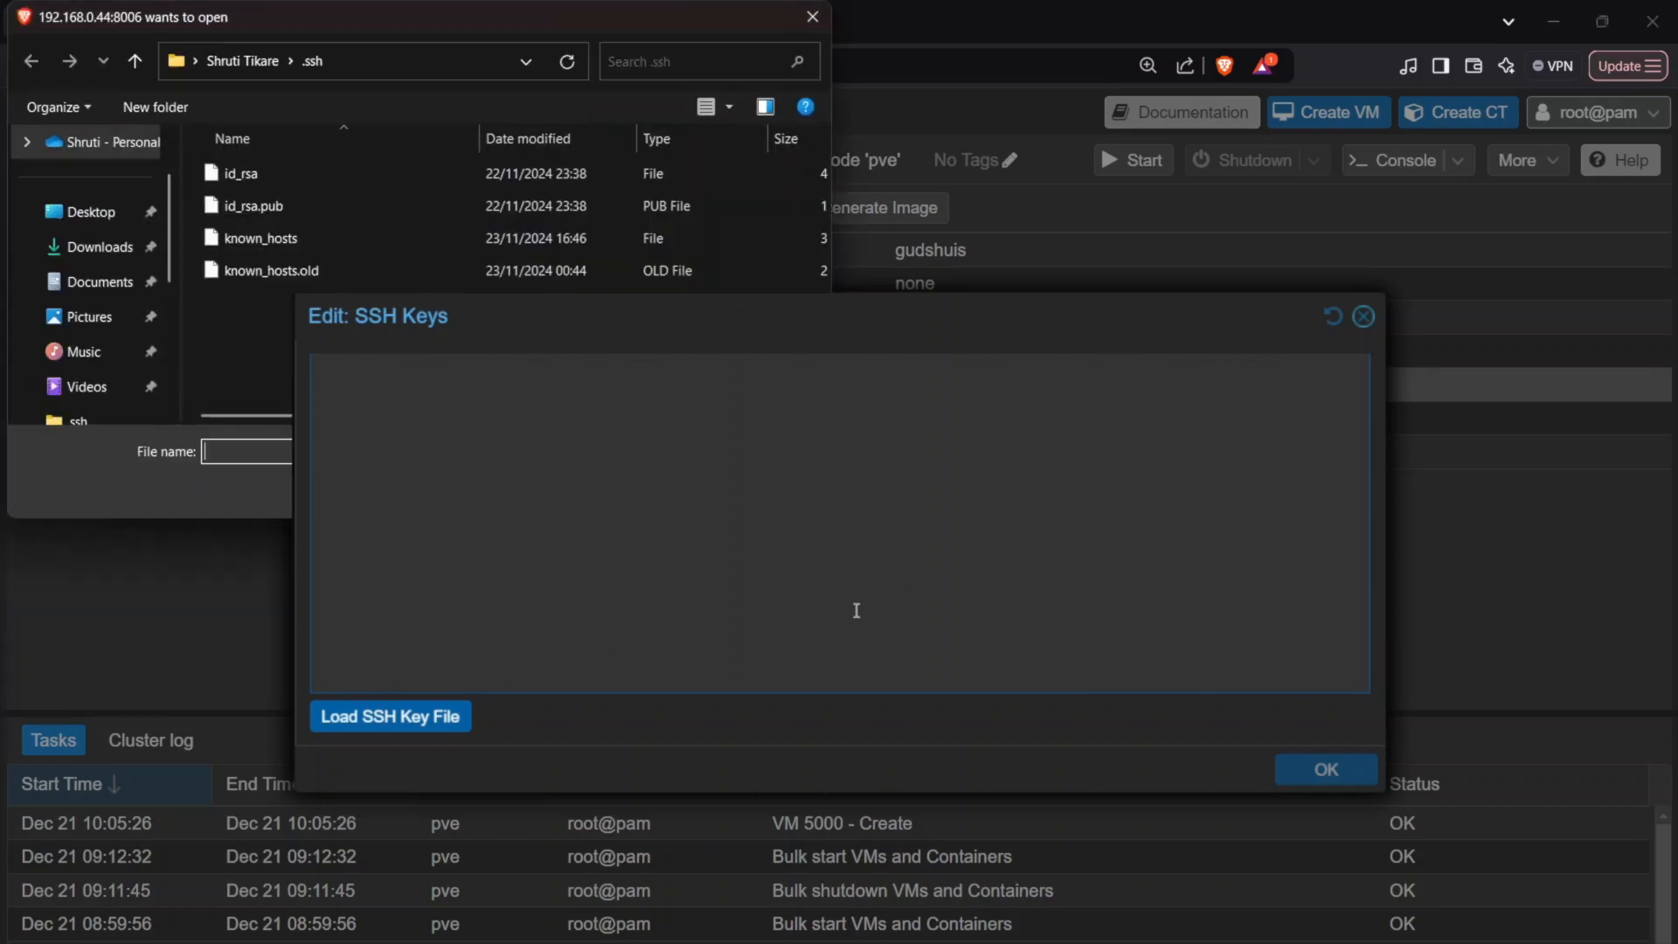
# Load the id_rsa.pub file as the Cloud-Init SSH public key and apply it.
pyautogui.click(259, 215)
pyautogui.doubleClick(260, 210)
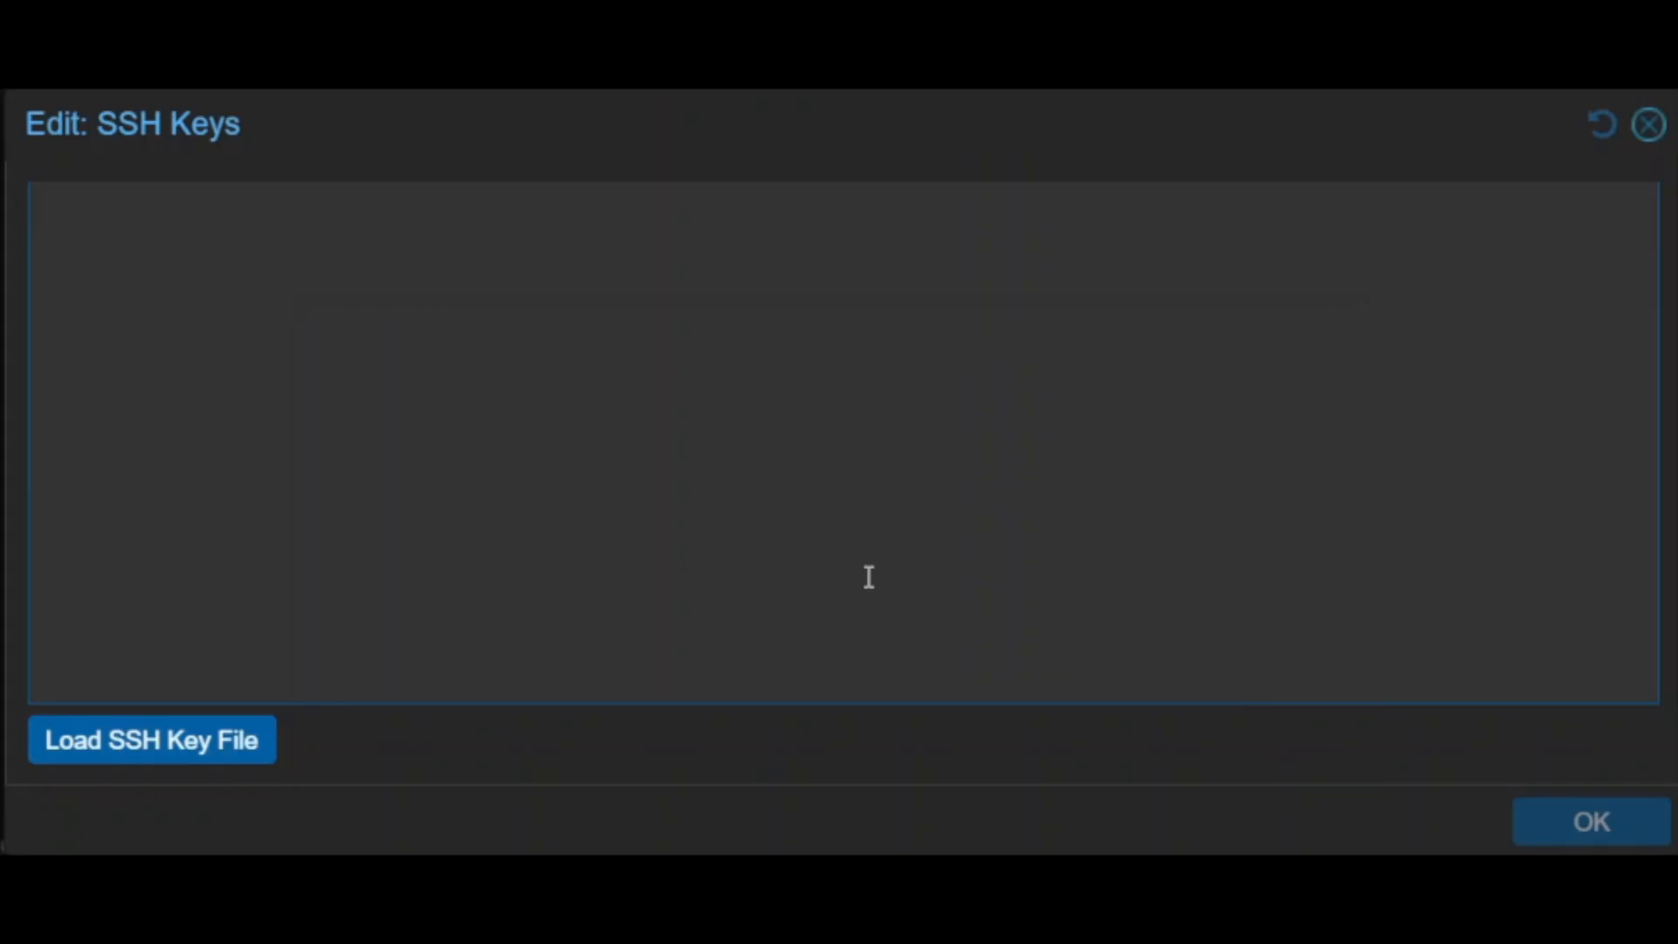
pyautogui.click(1298, 759)
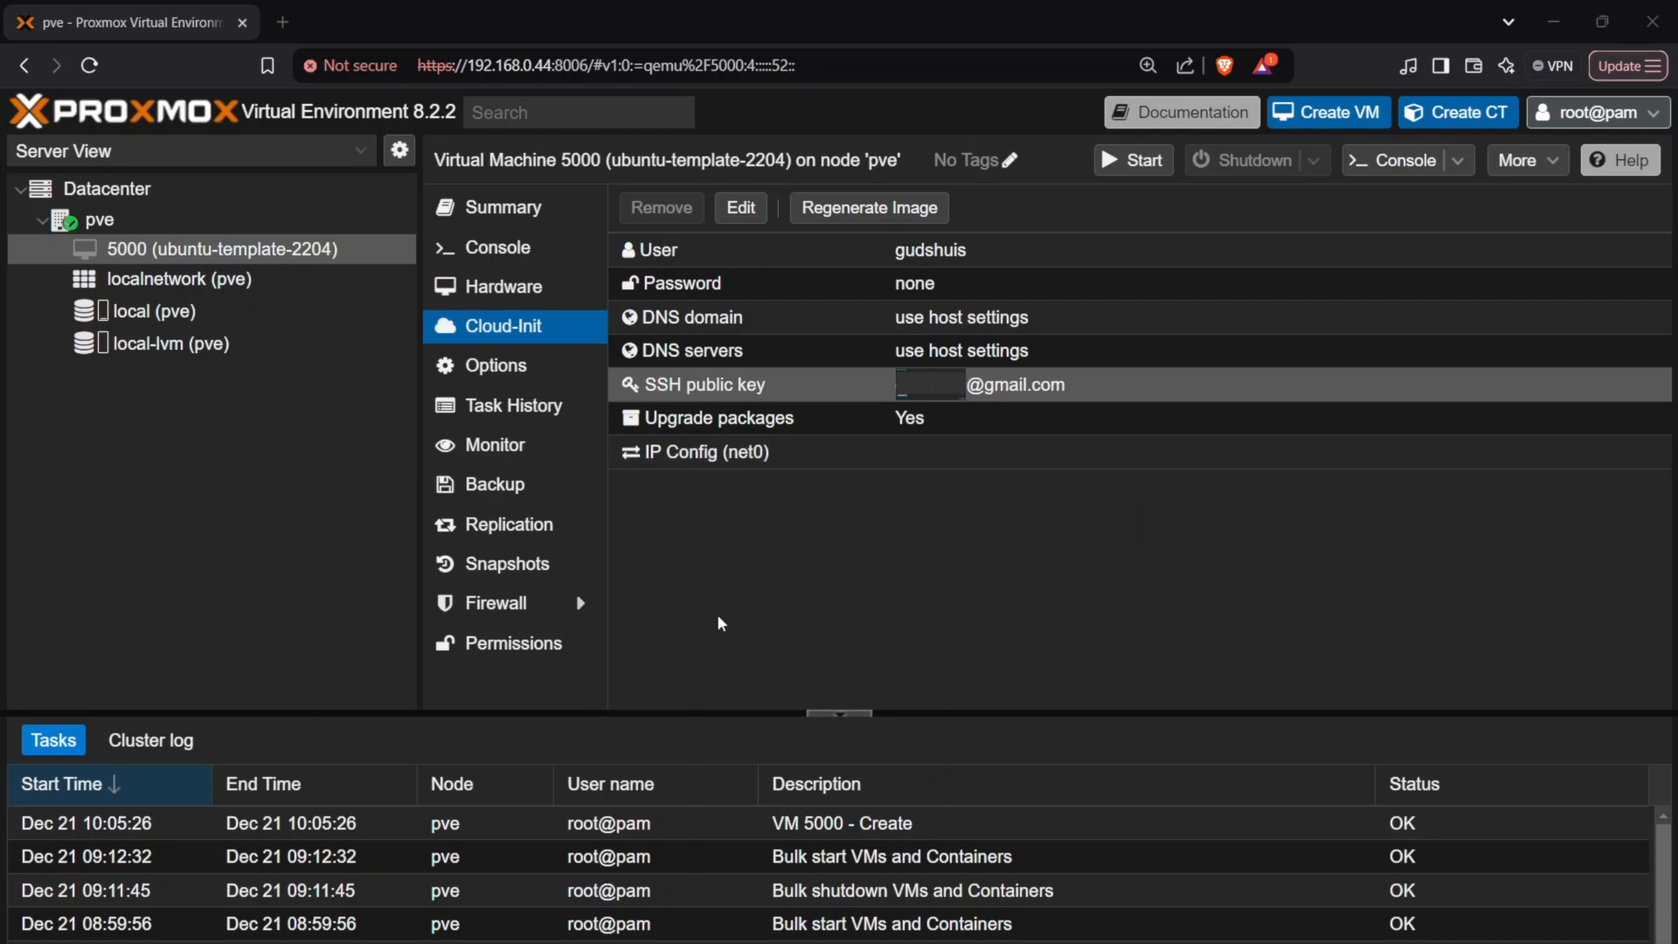
# Set the Cloud-Init IP configuration of net0 to use DHCP for IPv4.
pyautogui.click(712, 456)
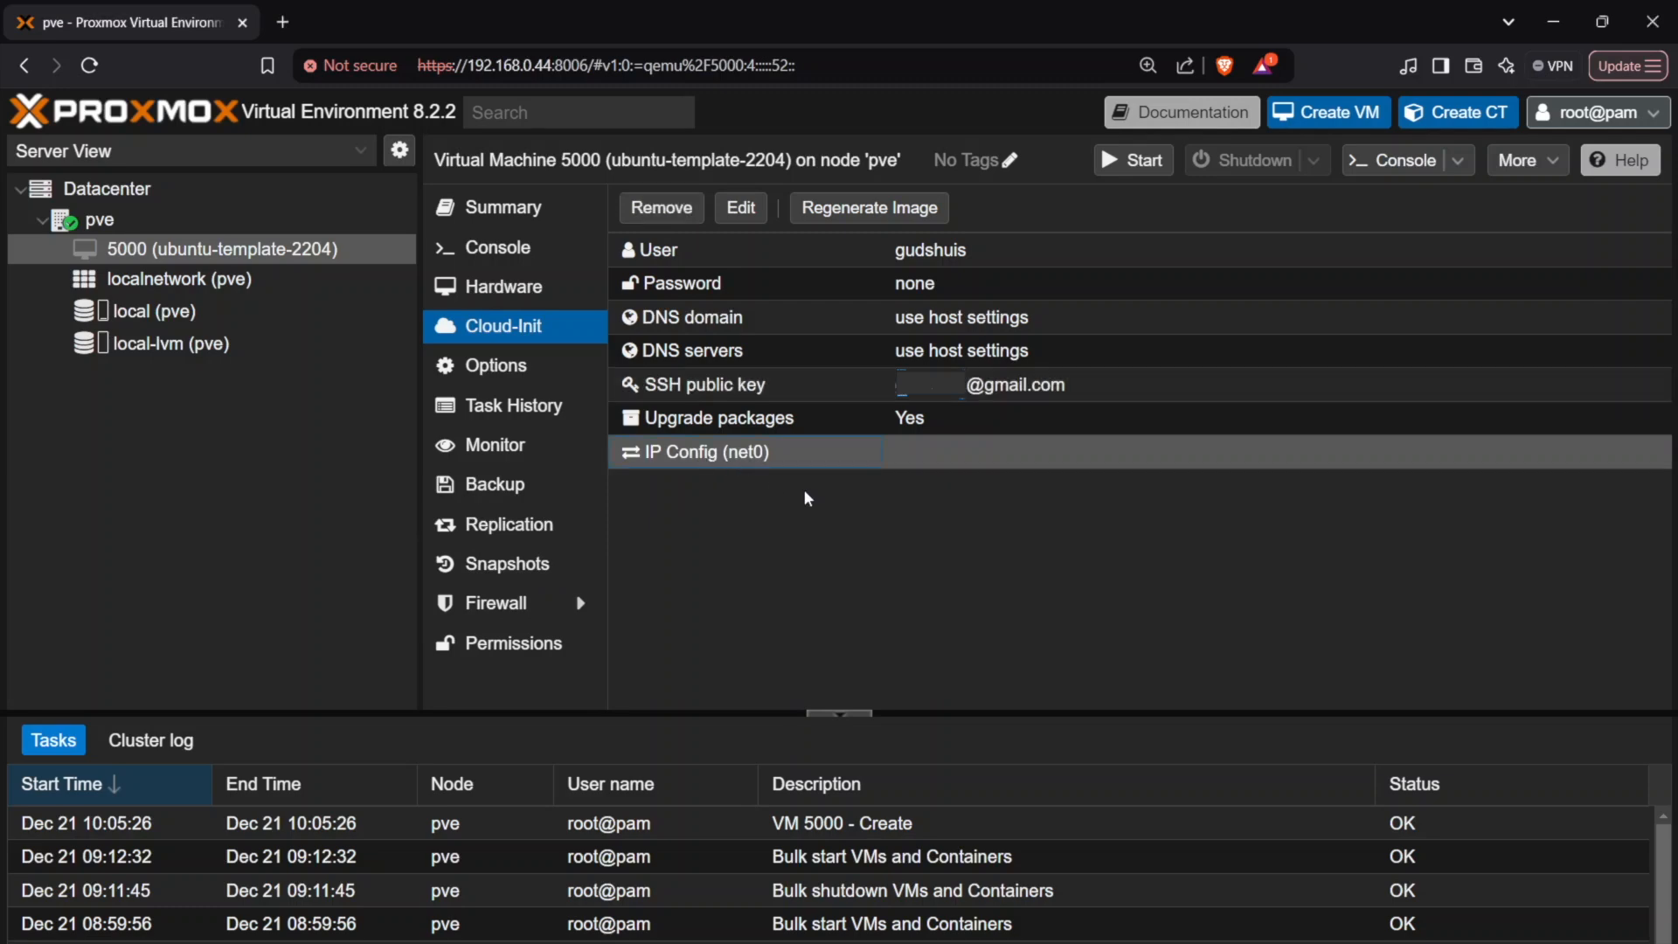
pyautogui.click(739, 210)
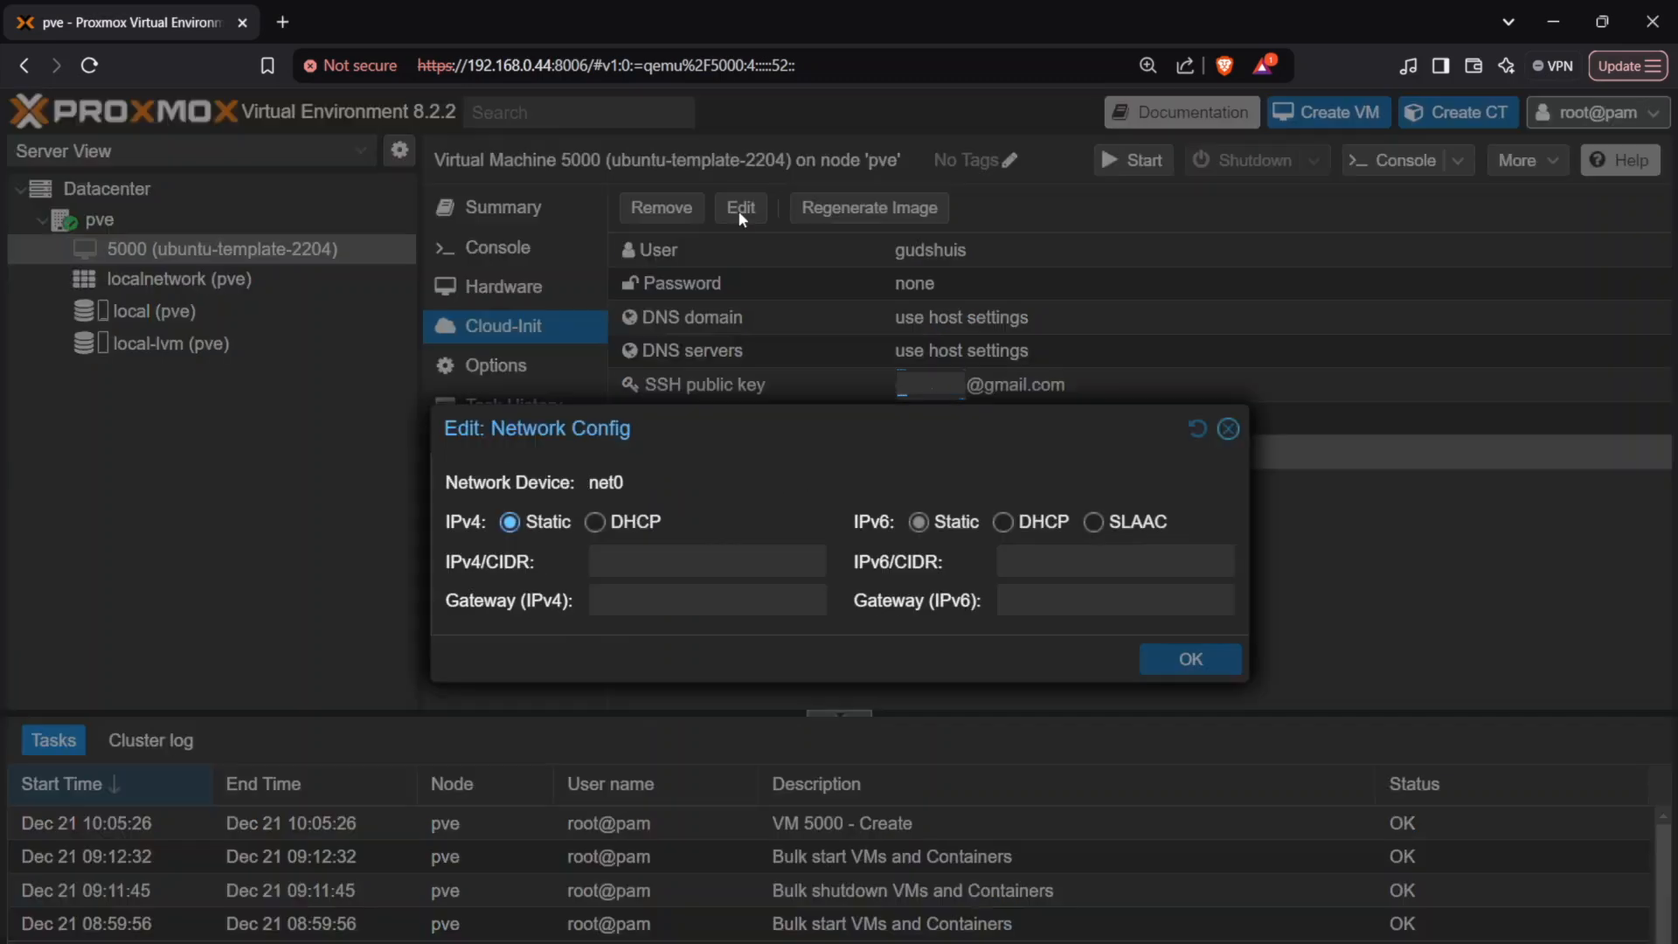
pyautogui.click(595, 523)
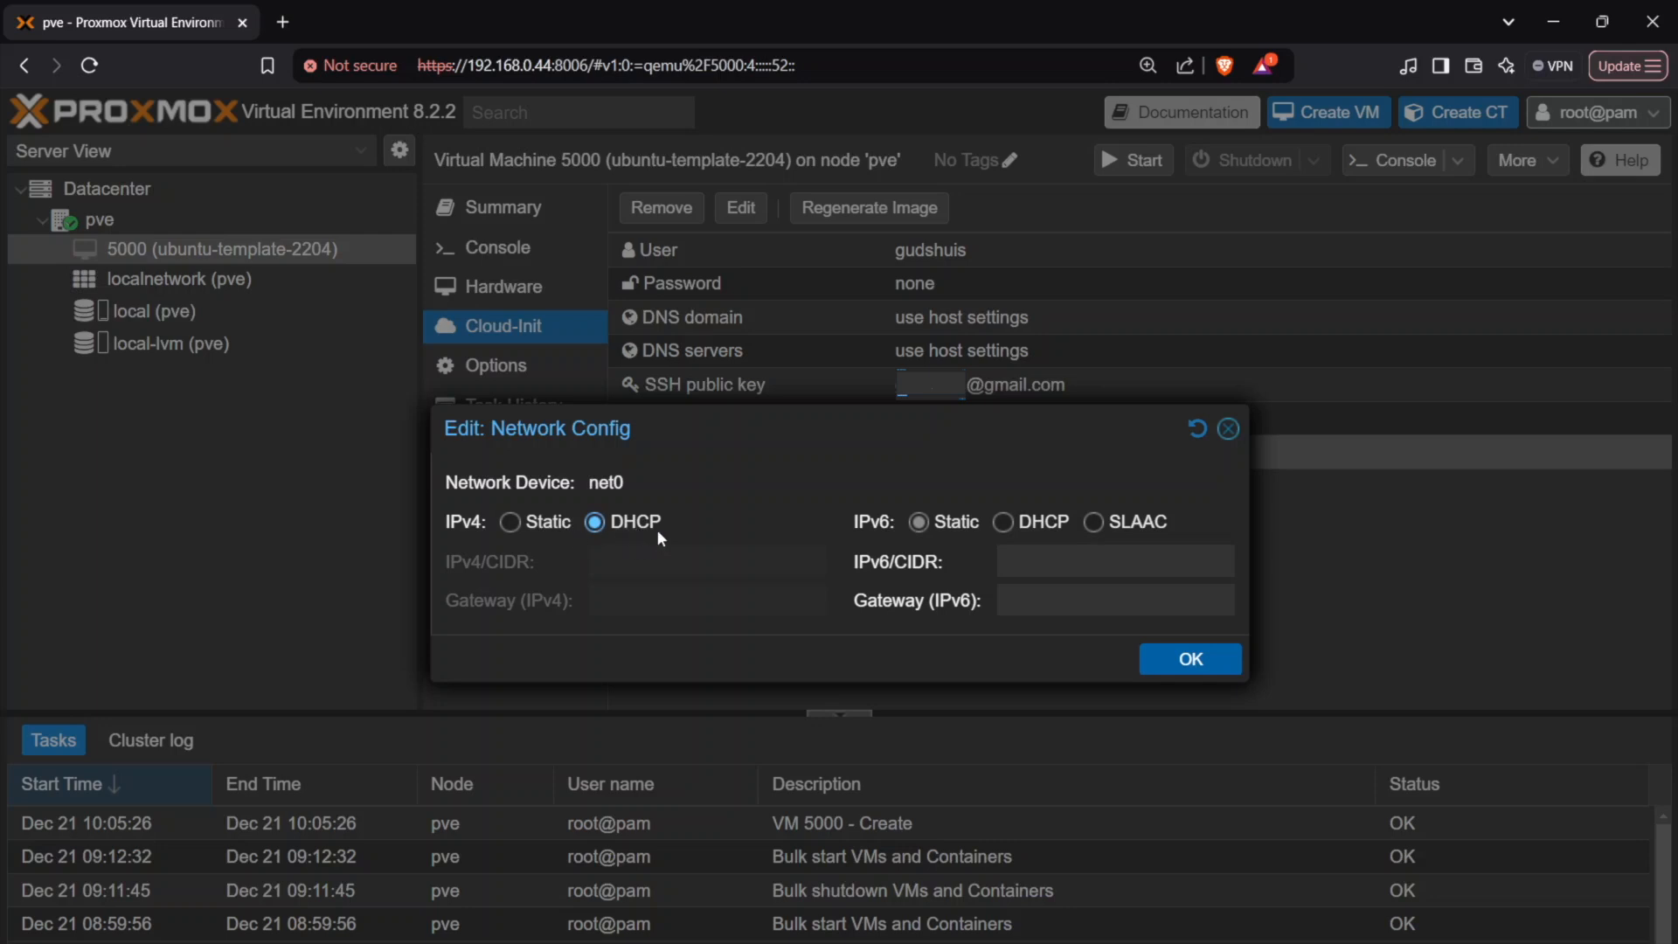
pyautogui.click(1185, 668)
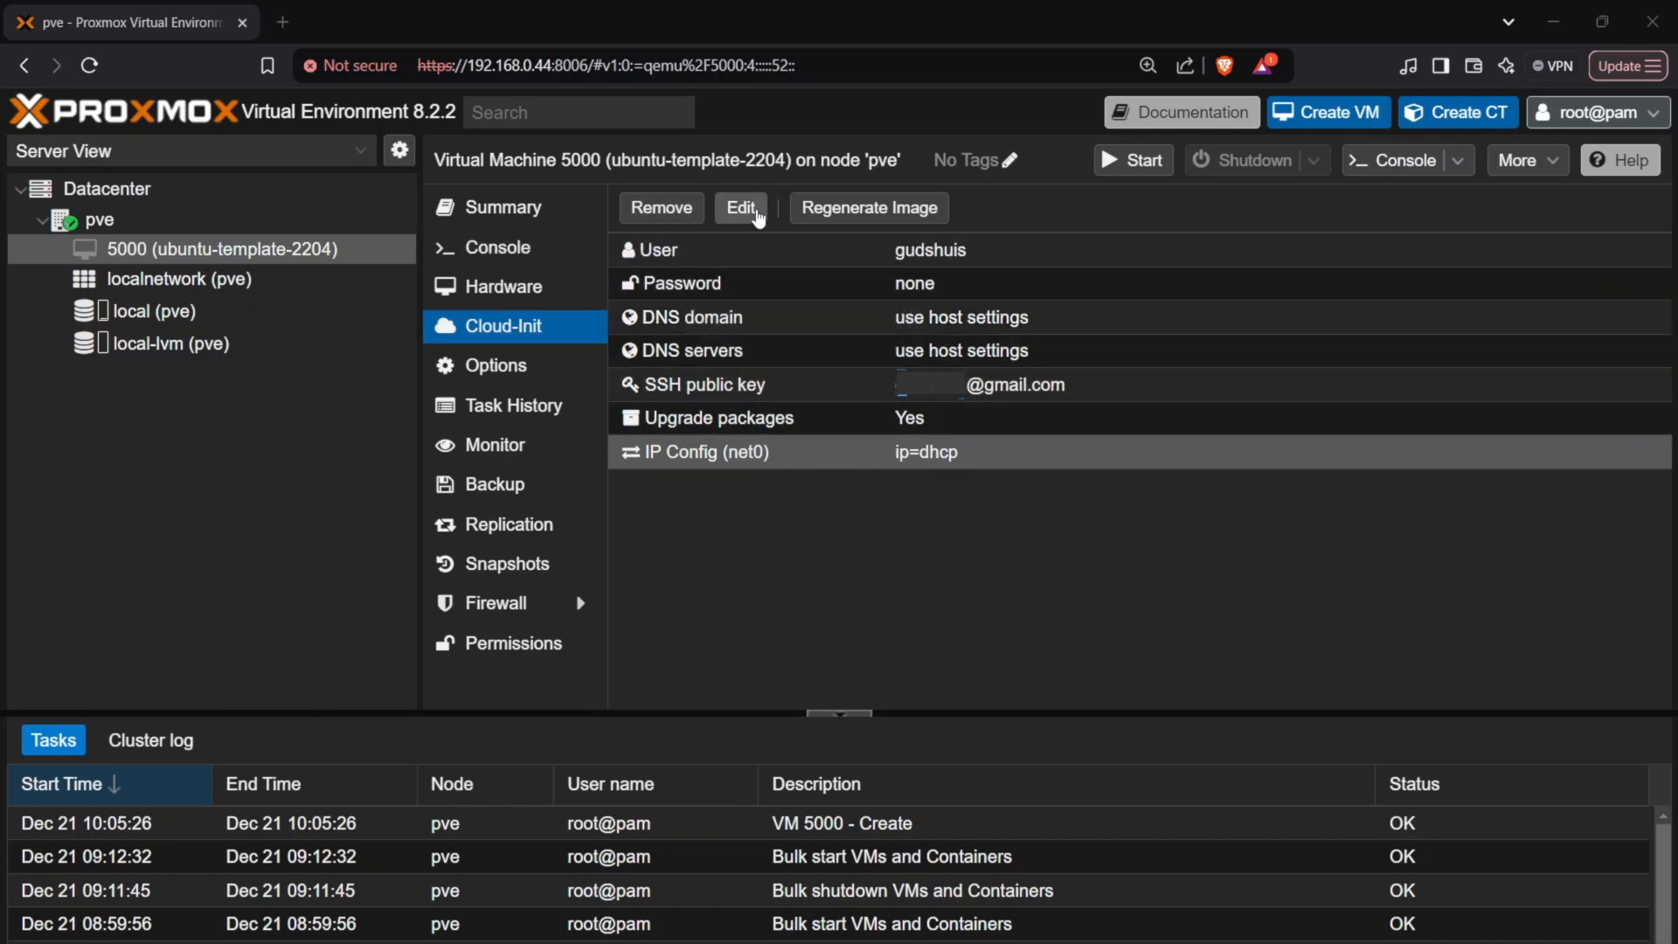
# Set the Cloud-Init password by entering the account password and apply it.
pyautogui.click(749, 283)
pyautogui.click(743, 222)
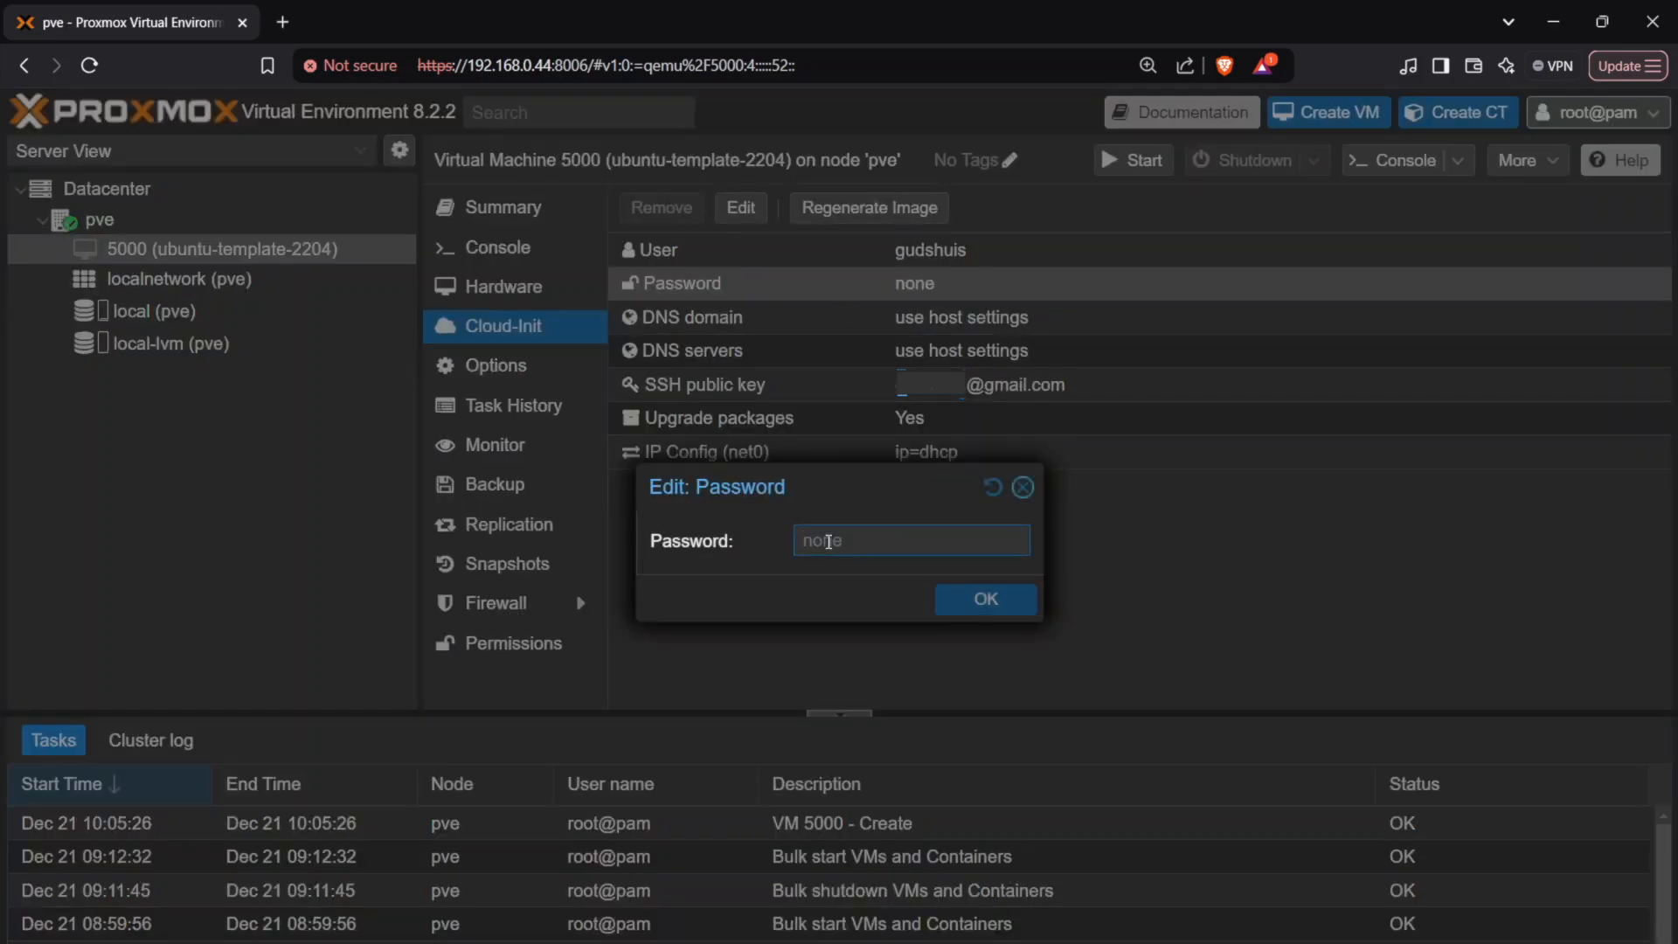
pyautogui.write('********')
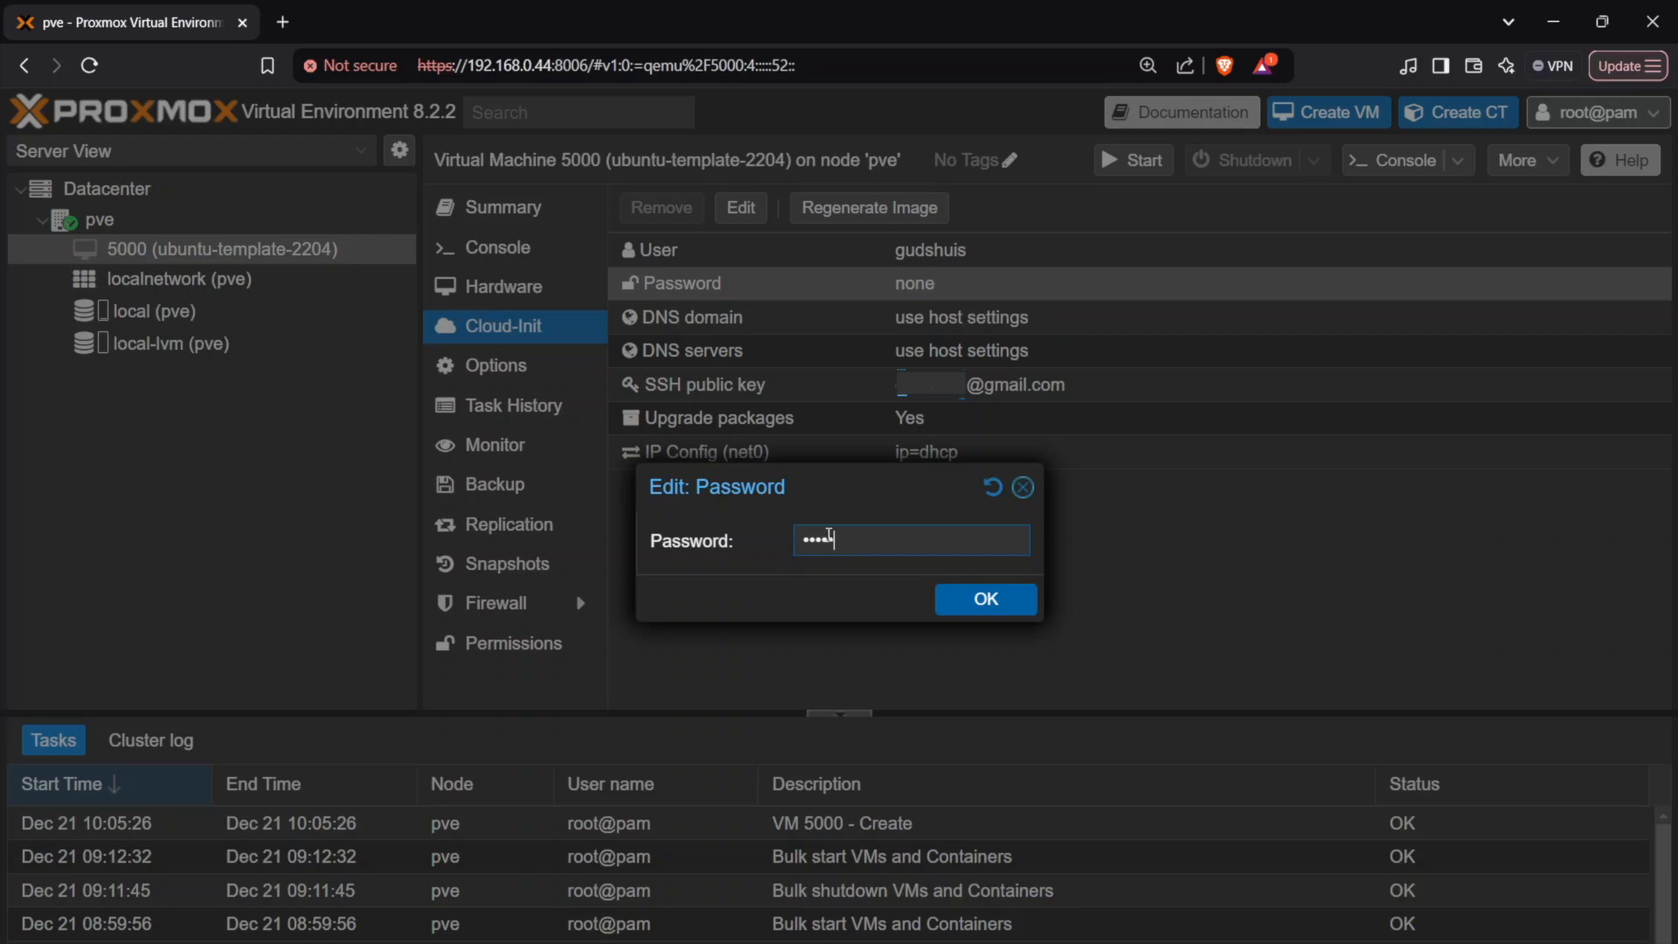
pyautogui.write('******')
pyautogui.click(925, 607)
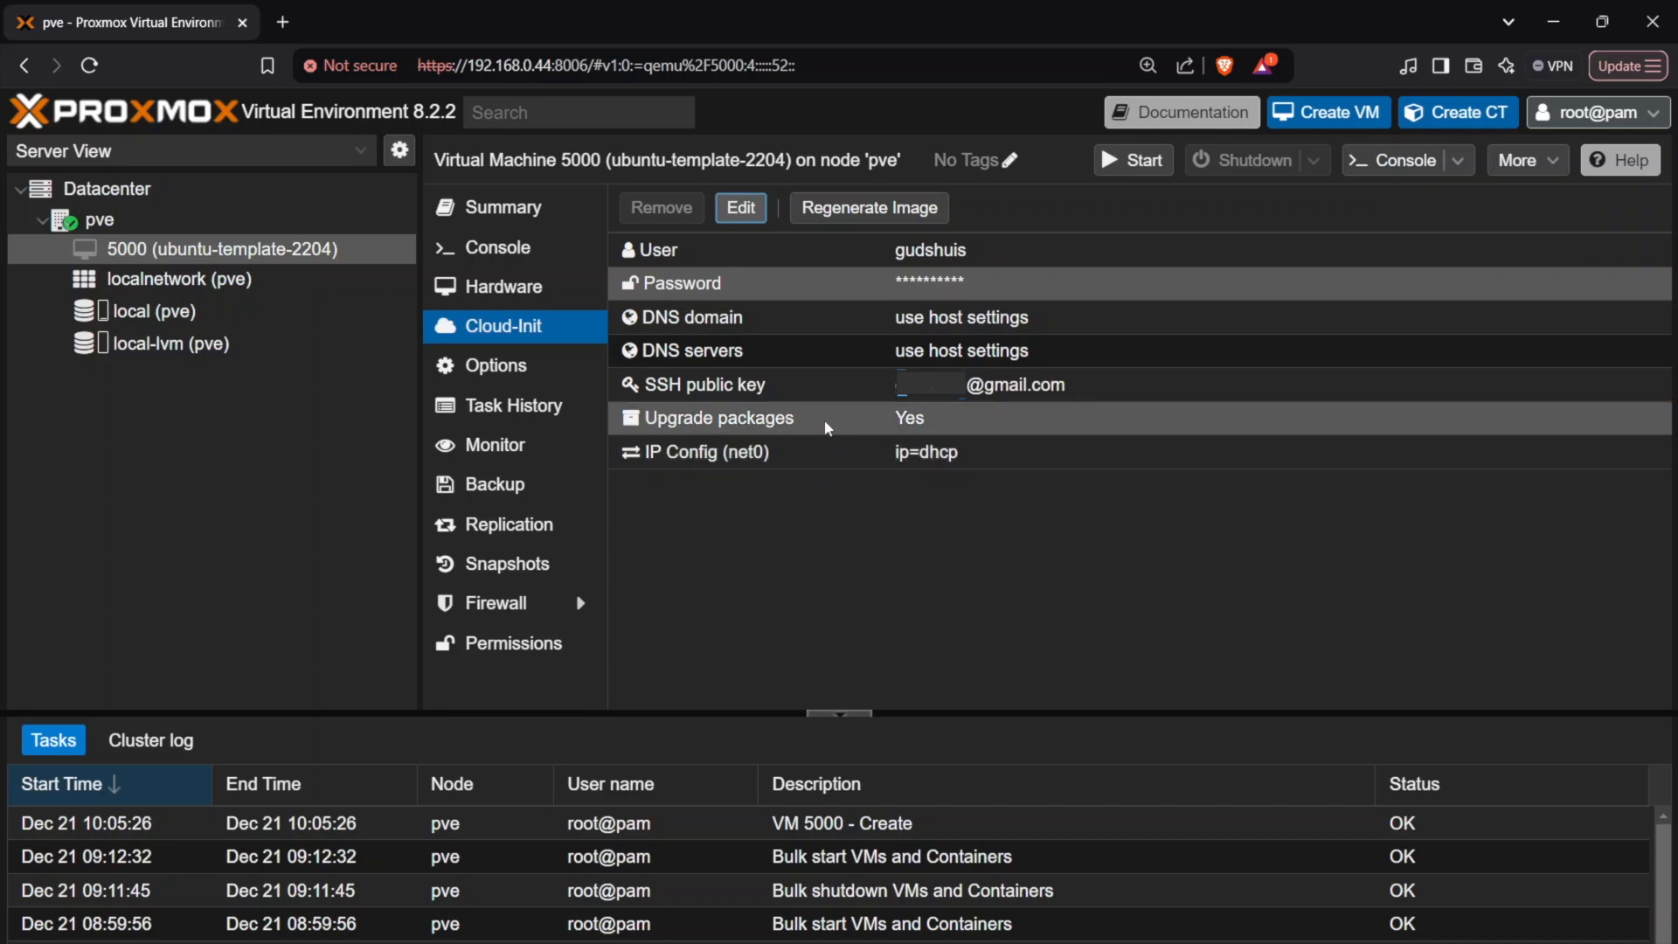
# Select the package upgrade setting and regenerate the Cloud-Init image for virtual machine 5000.
pyautogui.click(920, 422)
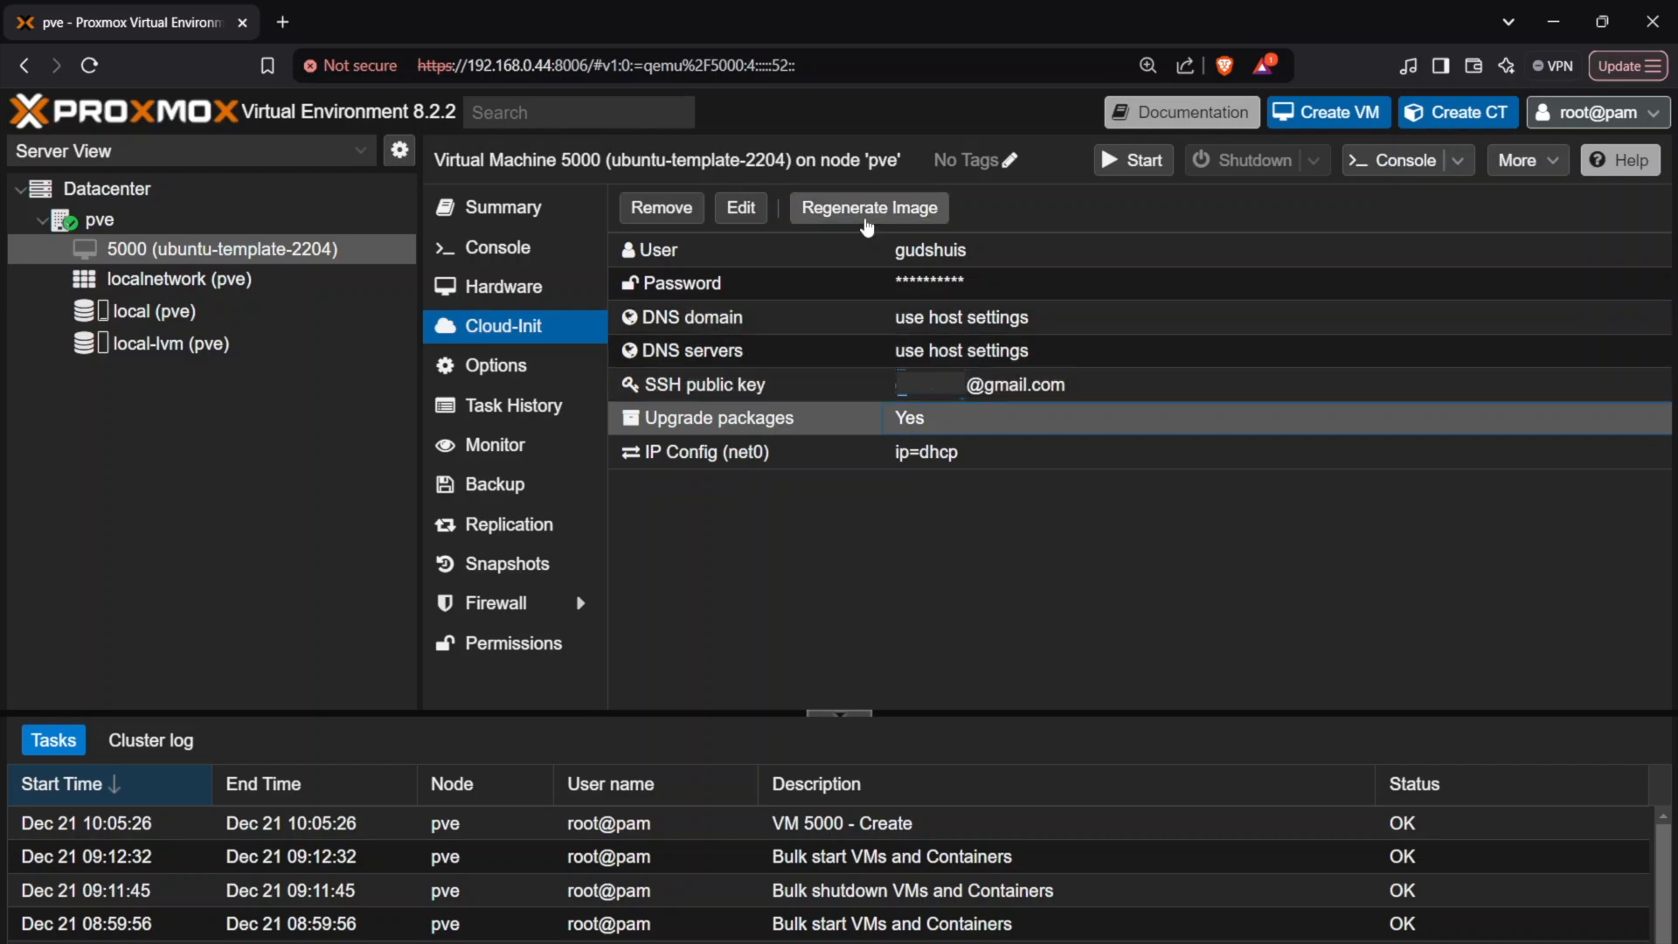
pyautogui.click(866, 219)
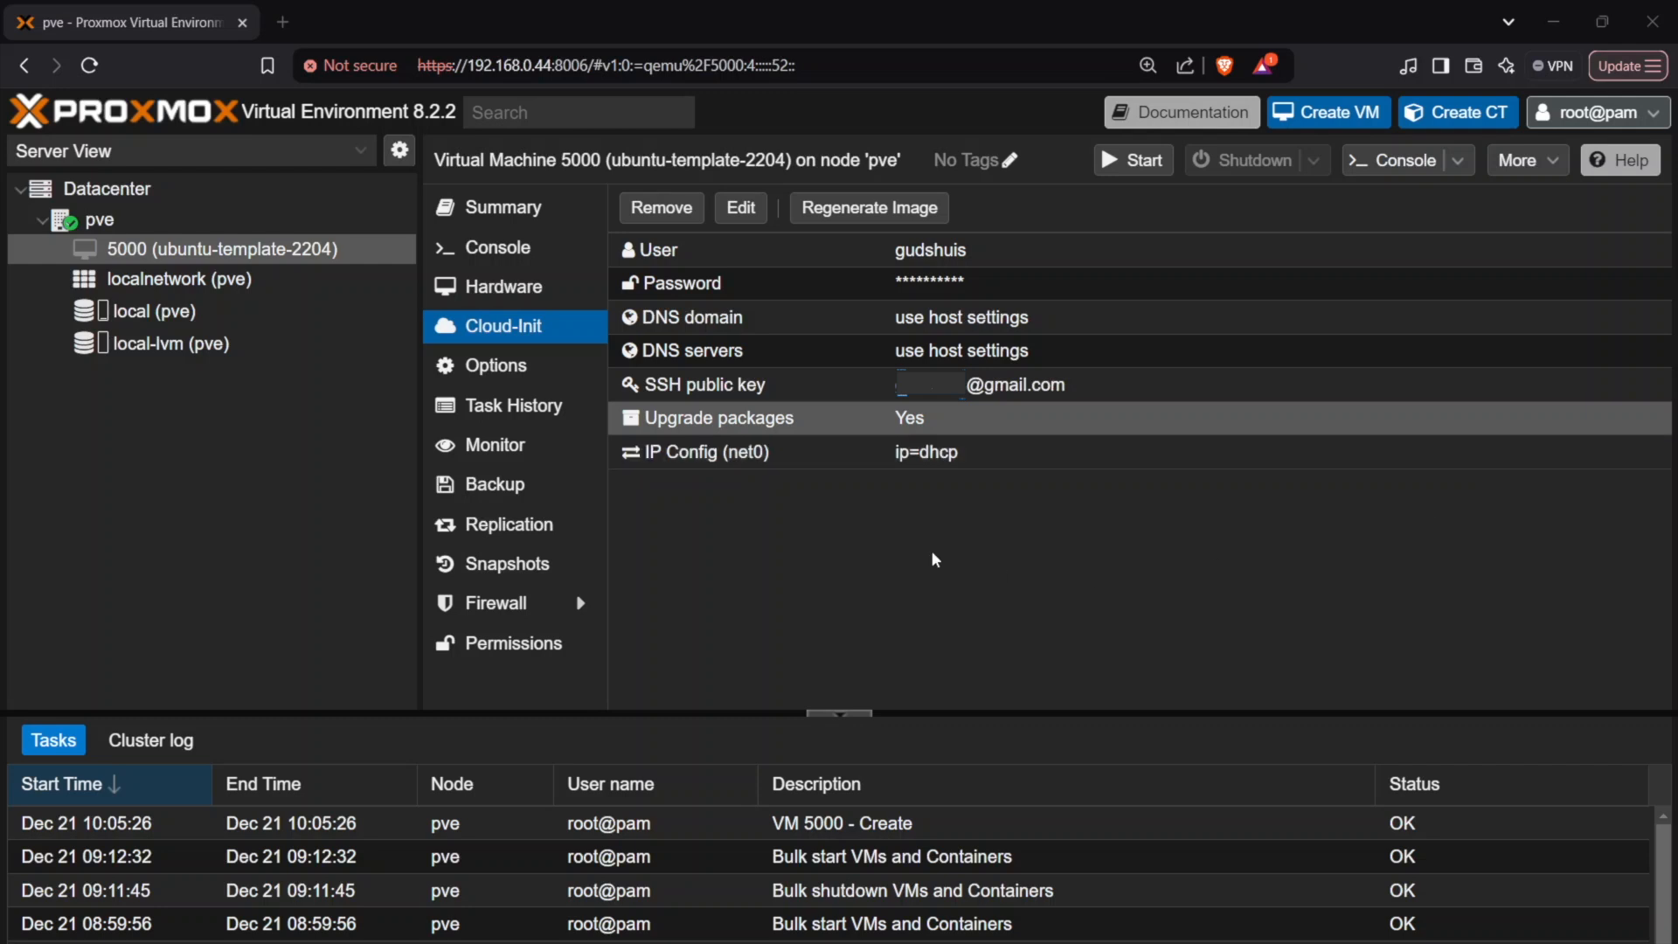
# Open the pve node's shell briefly and examine the node summary's resource figures and CPU usage graph.
pyautogui.click(95, 228)
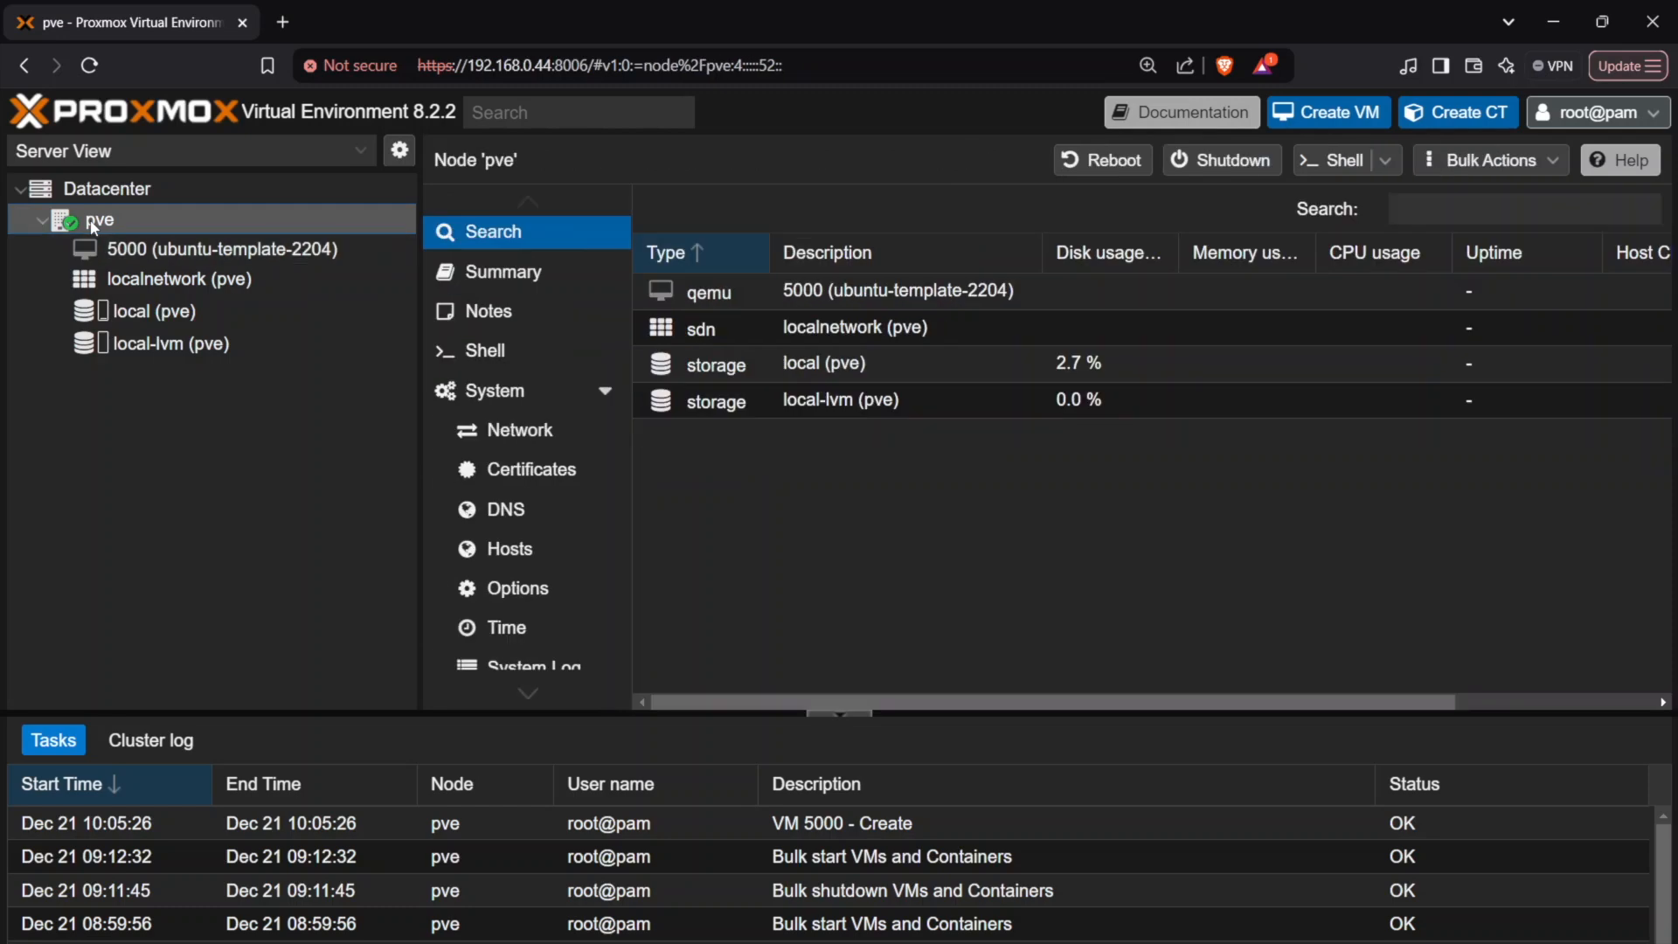
pyautogui.click(494, 354)
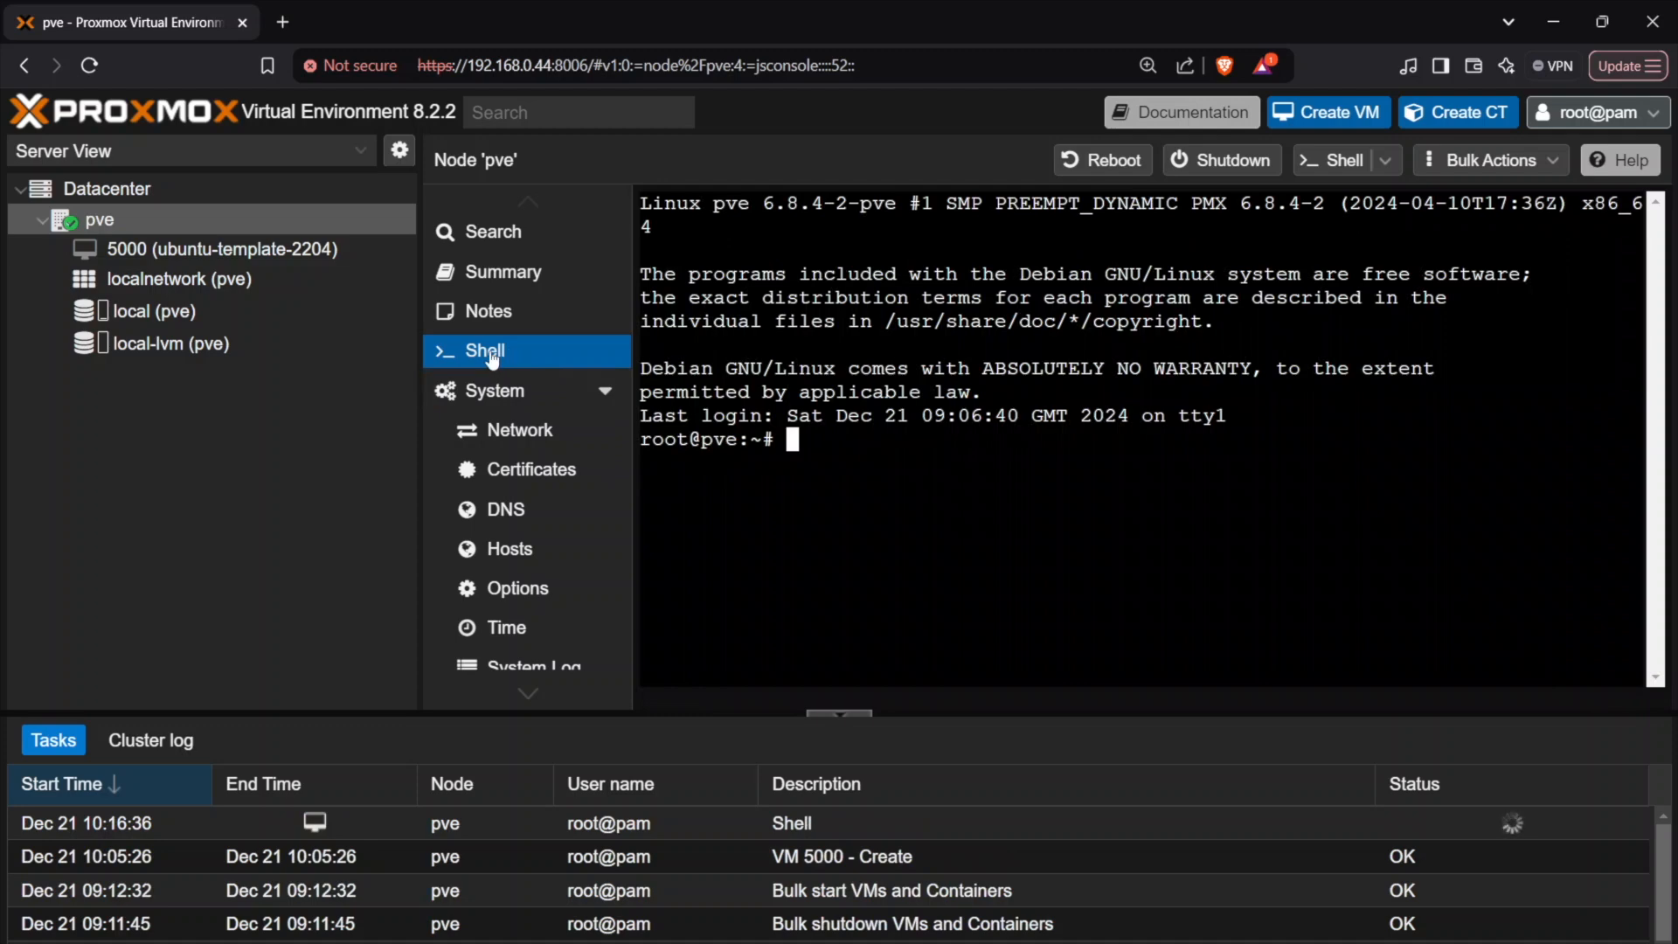
pyautogui.click(494, 272)
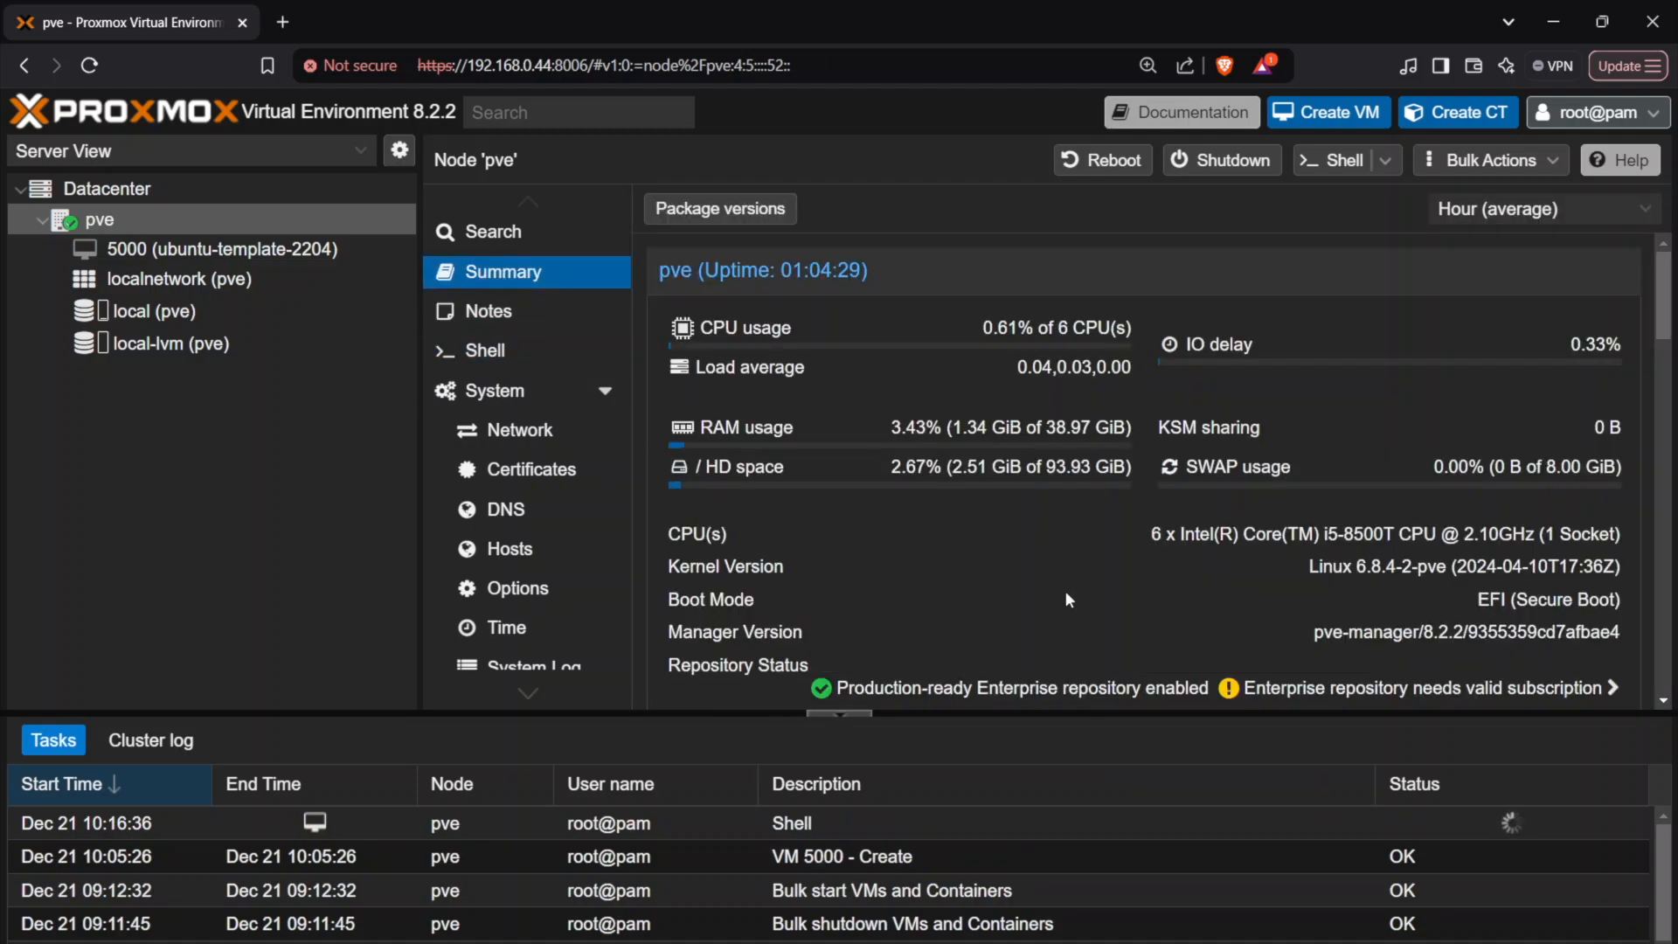
pyautogui.scroll(-3, 1078, 577)
pyautogui.scroll(1, 1078, 578)
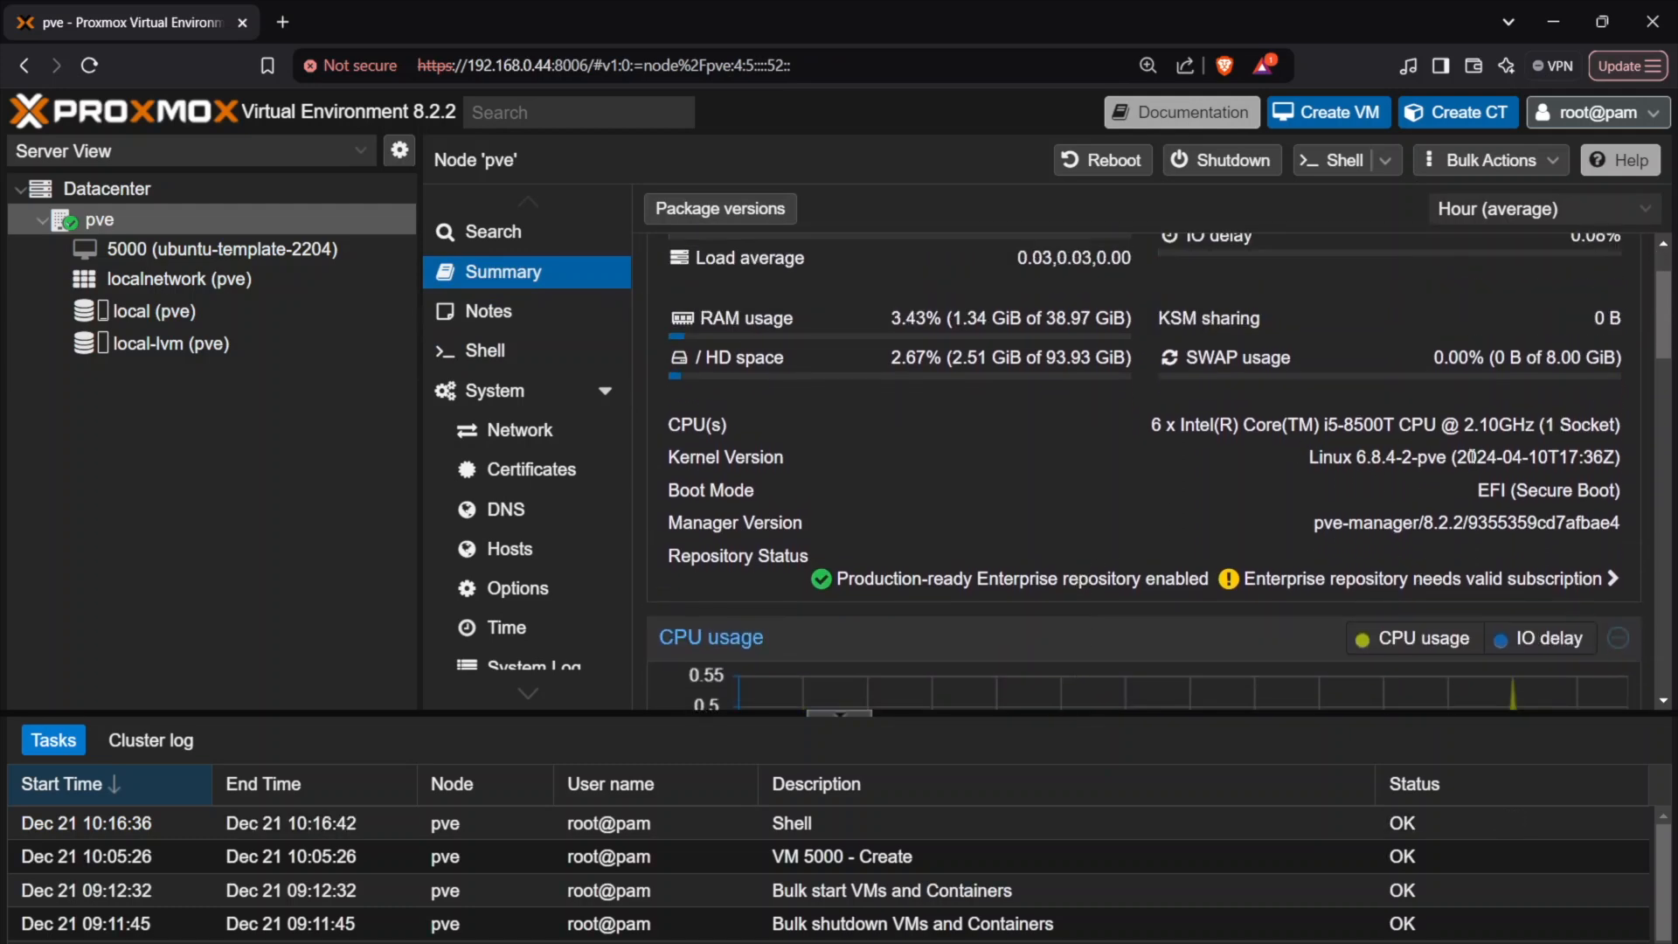
pyautogui.scroll(-3, 1269, 525)
pyautogui.scroll(-8, 1266, 519)
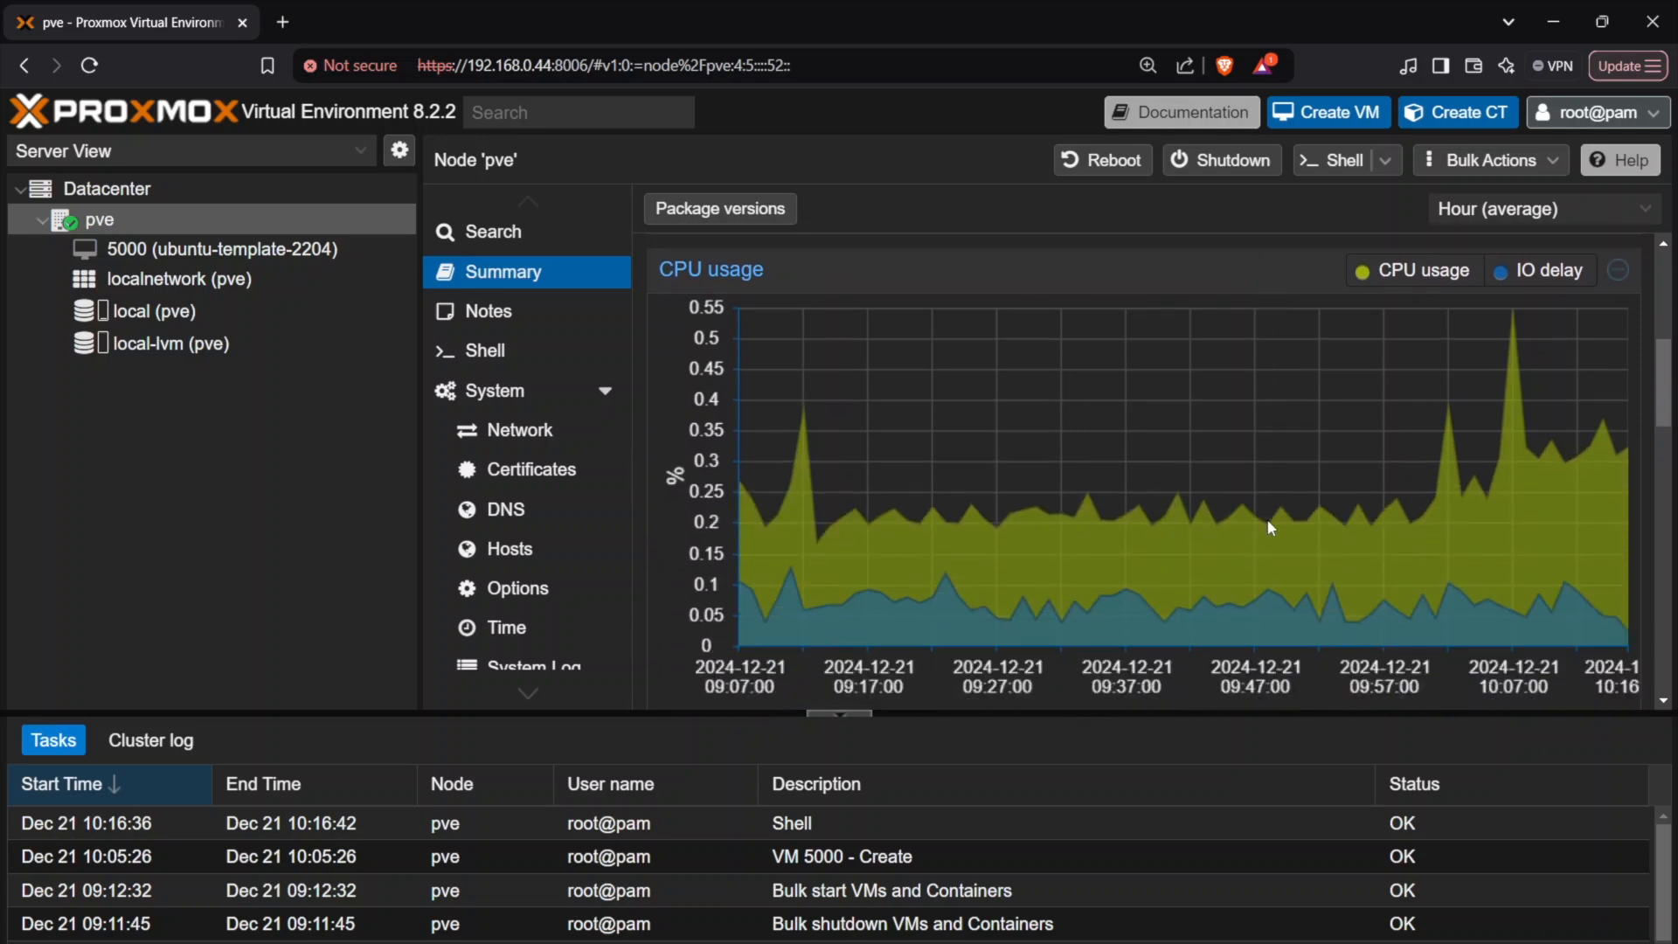
pyautogui.scroll(12, 1266, 519)
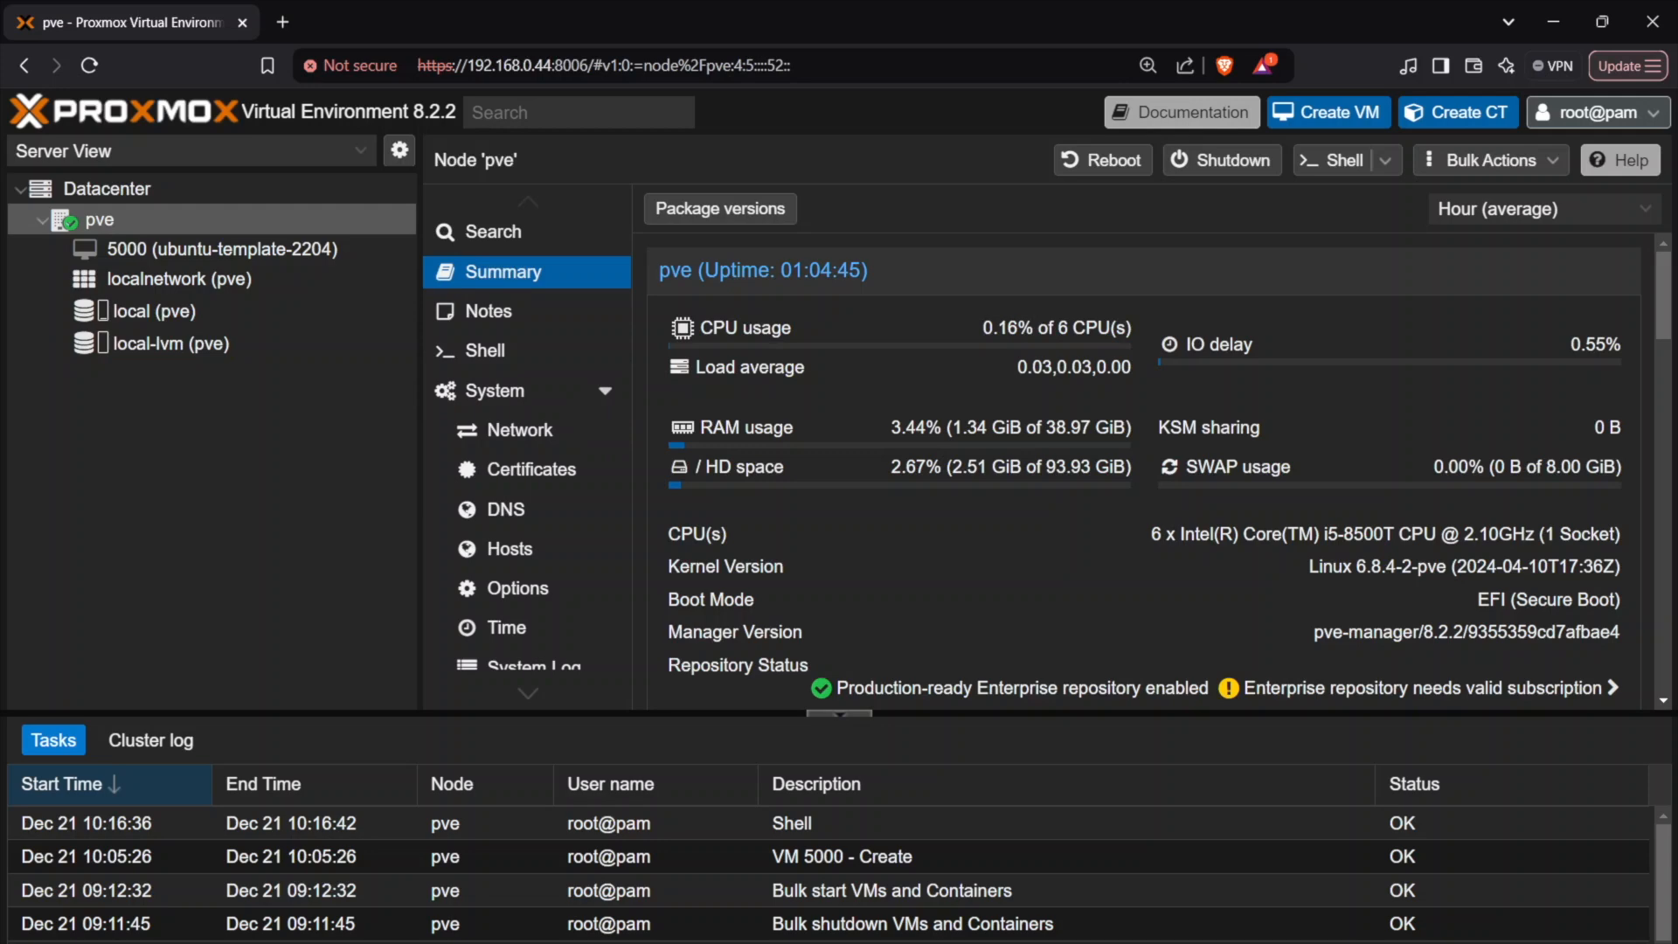
# Switch to MobaXterm and try to connect to the Proxmox node with ssh root@pve.
pyautogui.click(935, 938)
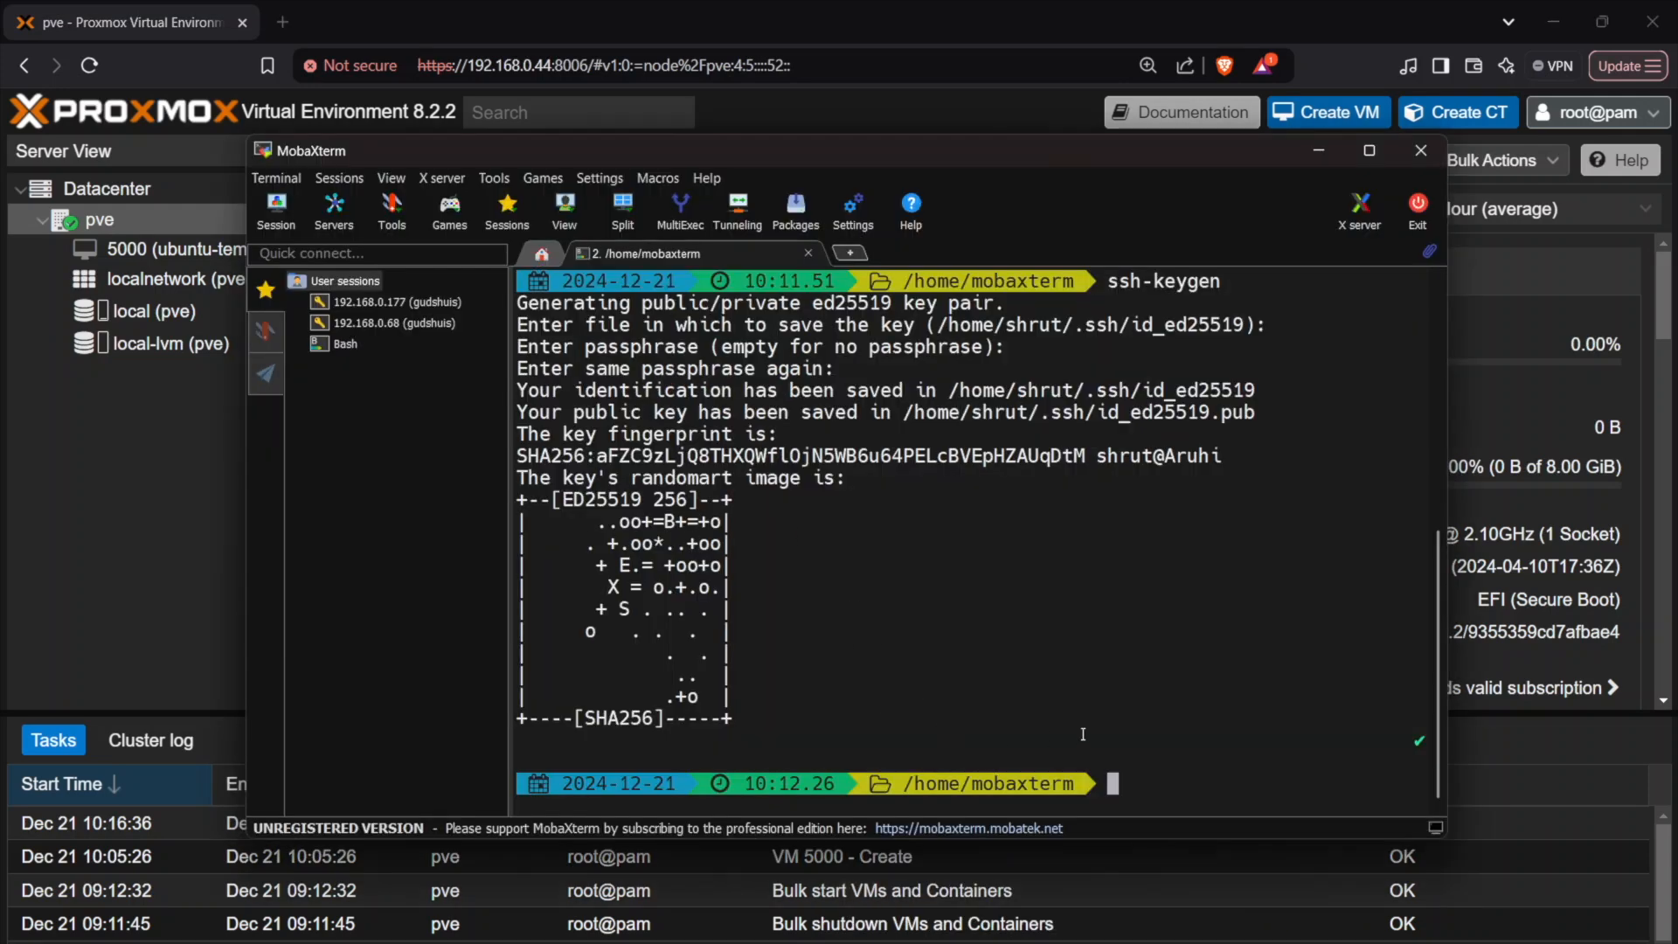
pyautogui.write('ssh root@pve')
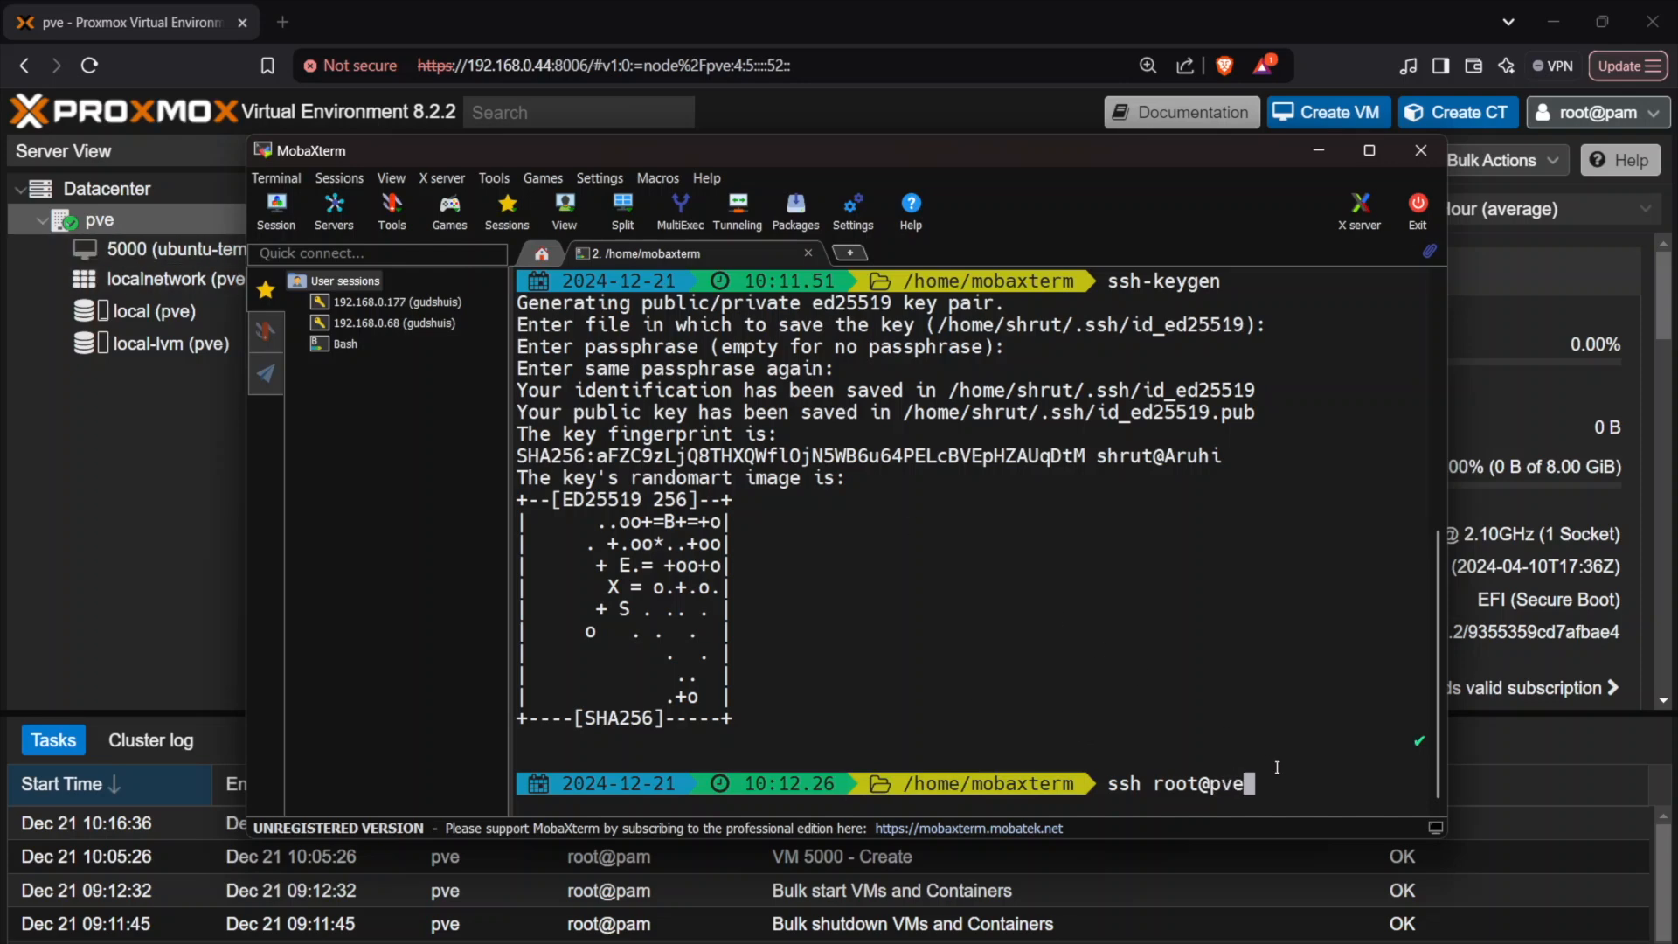
pyautogui.press('Return')
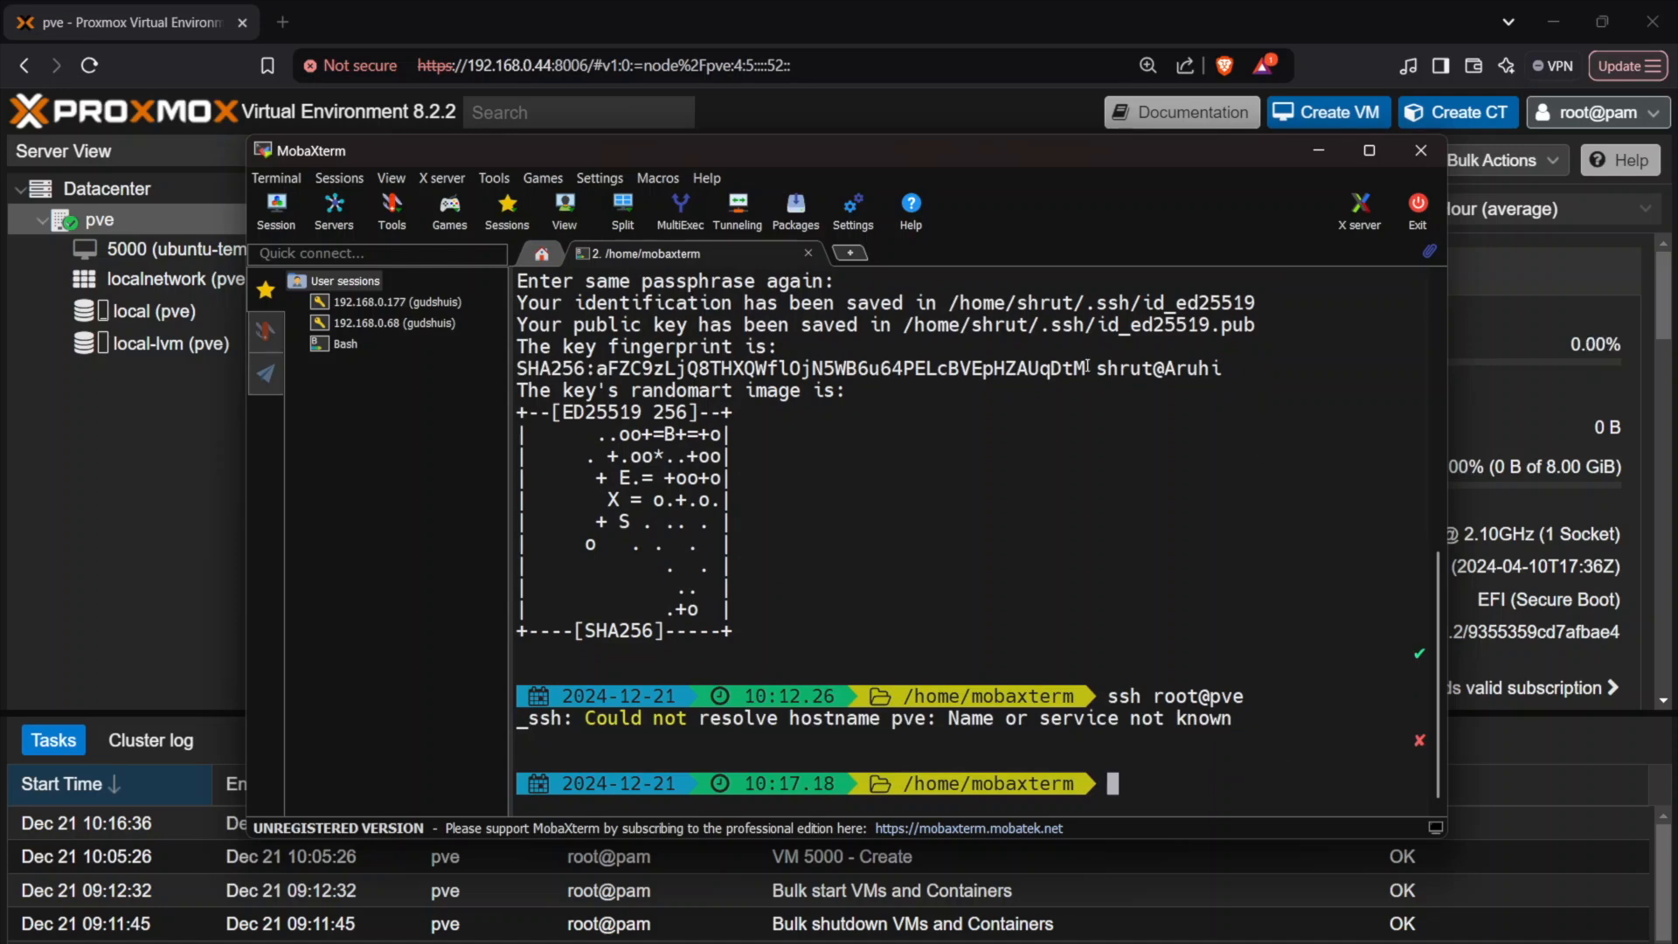
pyautogui.click(1321, 152)
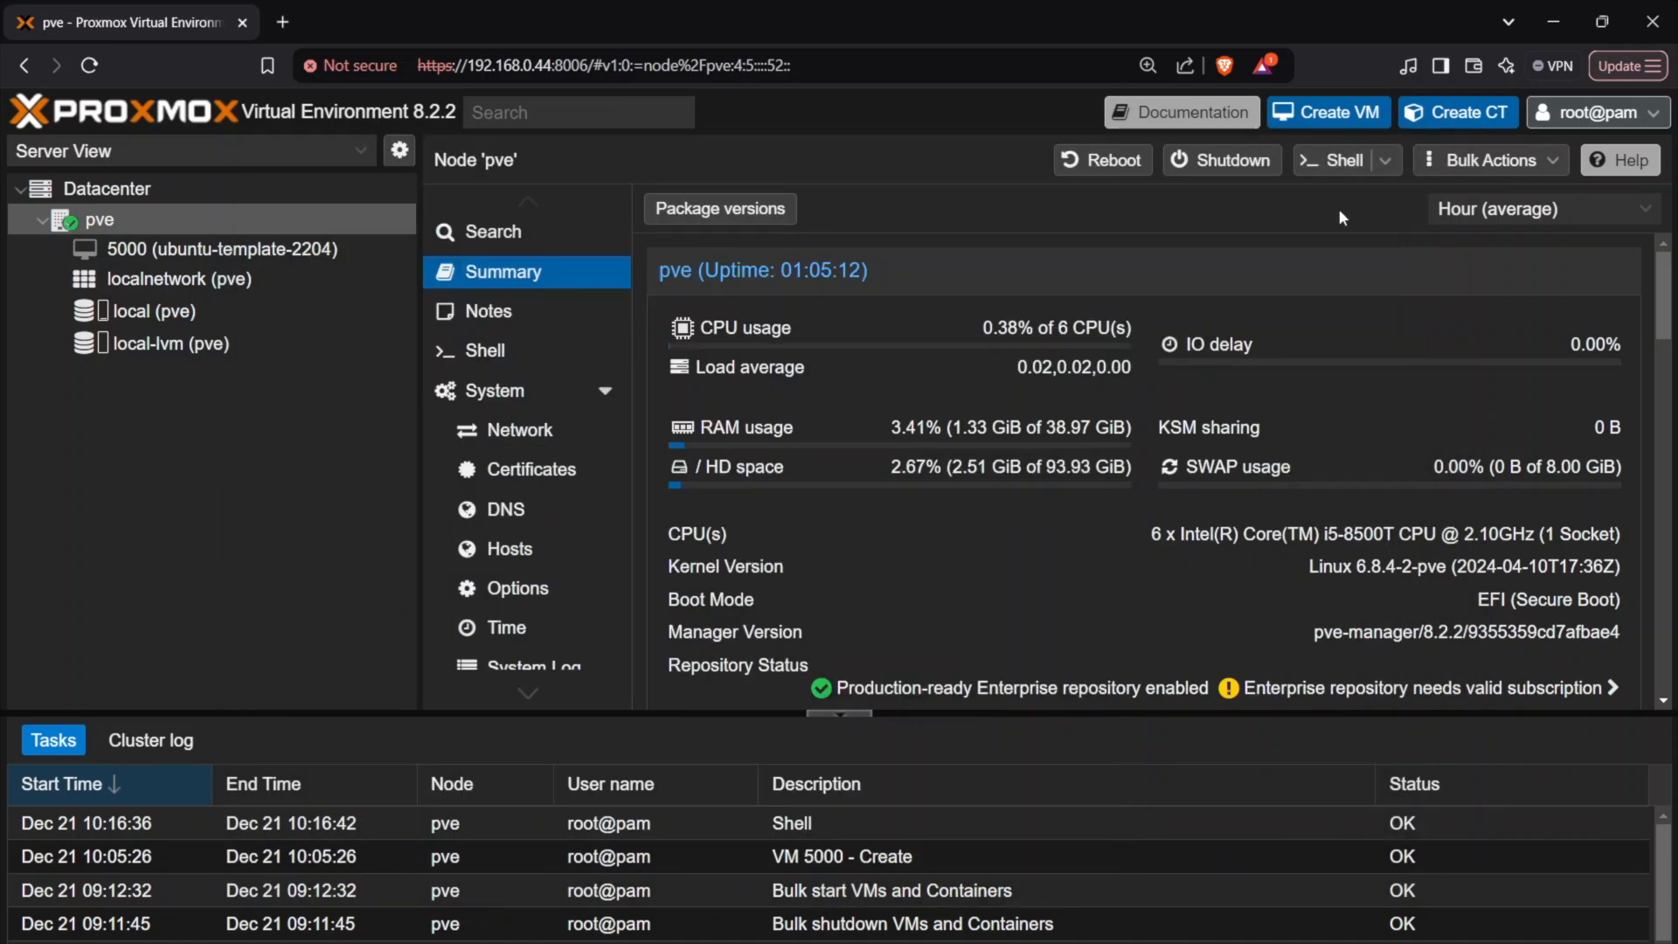
# Open the pve node's shell in a separate console window and place the focus at its root prompt.
pyautogui.click(476, 352)
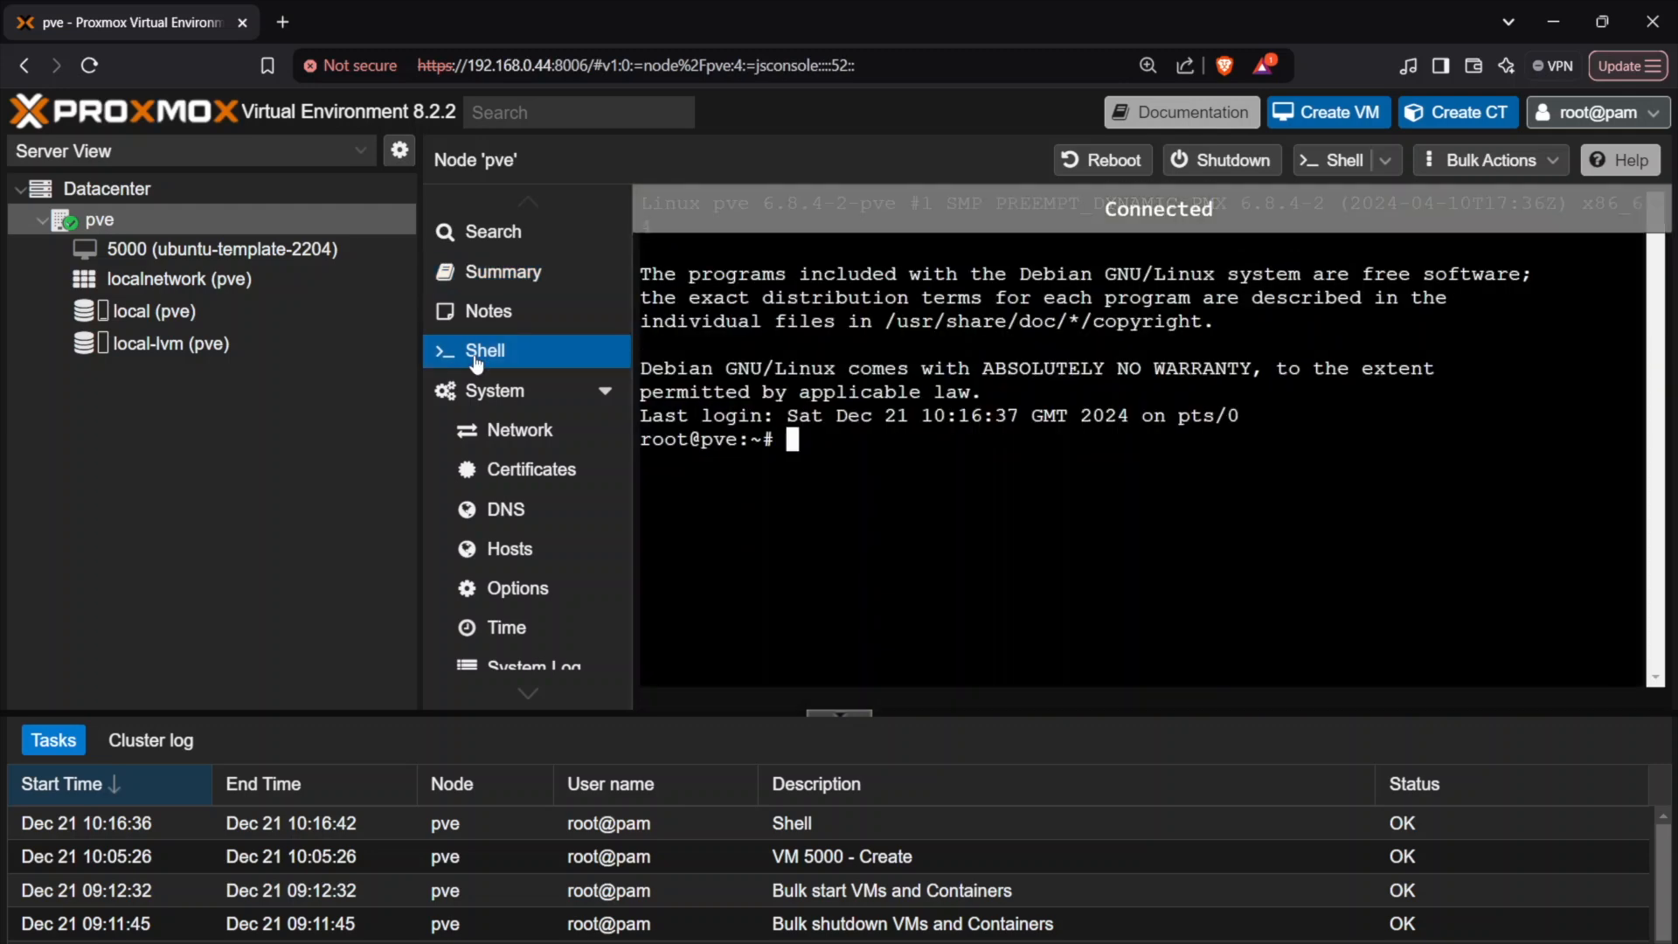
pyautogui.rightClick(476, 362)
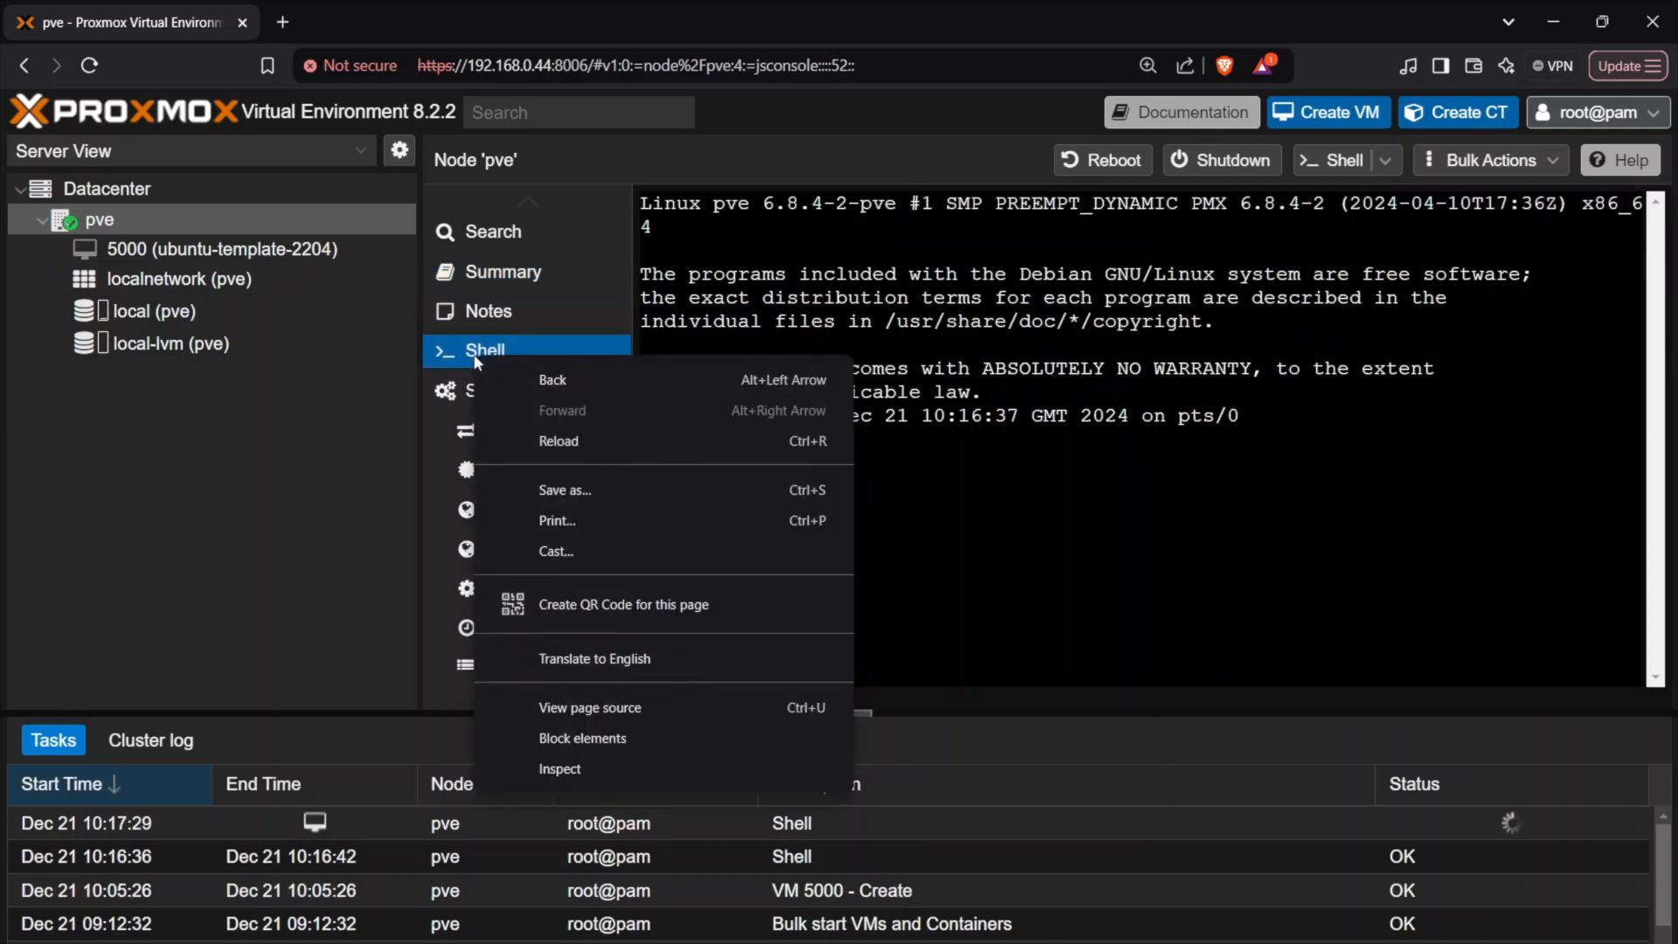
pyautogui.click(1242, 504)
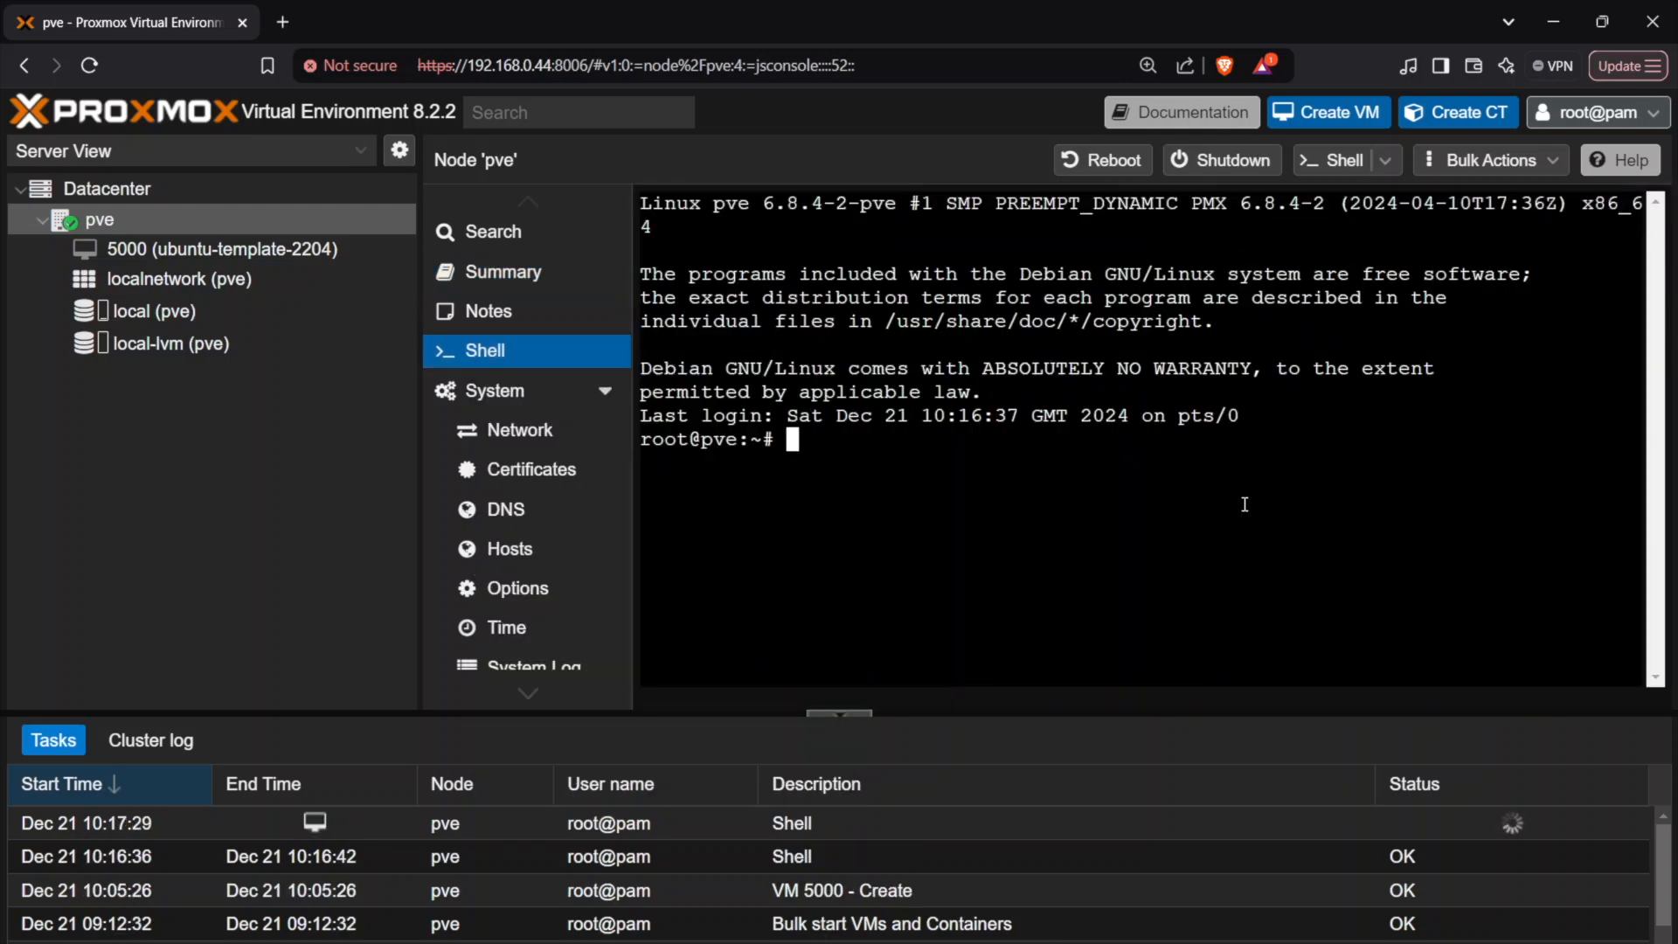
pyautogui.click(1392, 170)
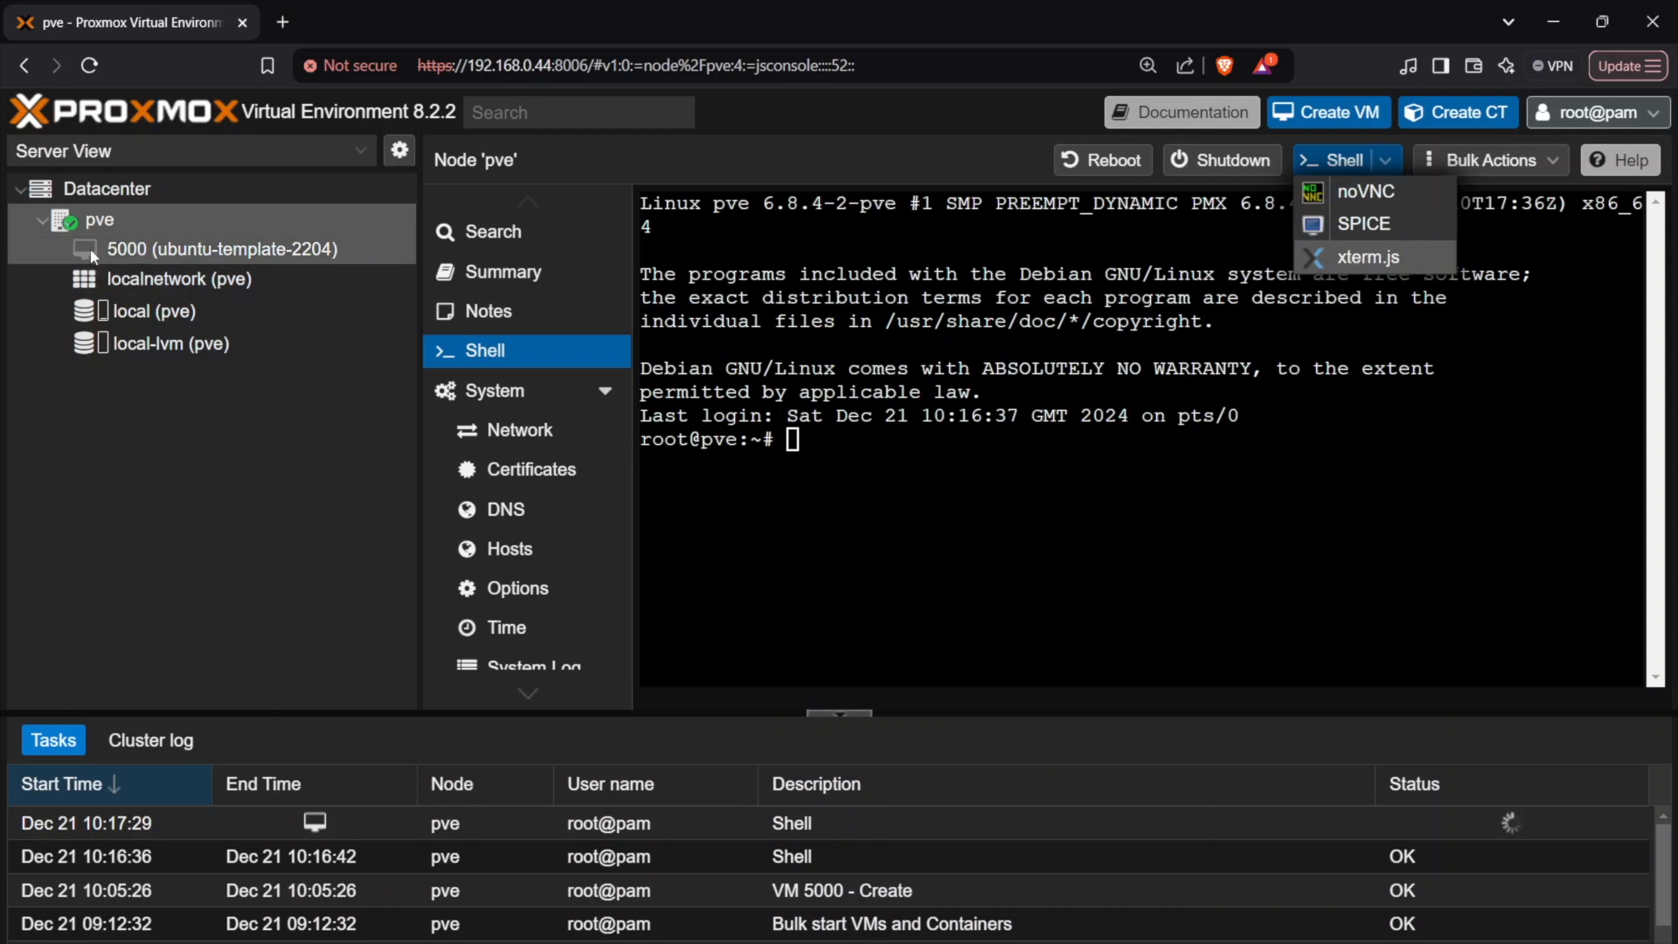
pyautogui.rightClick(109, 224)
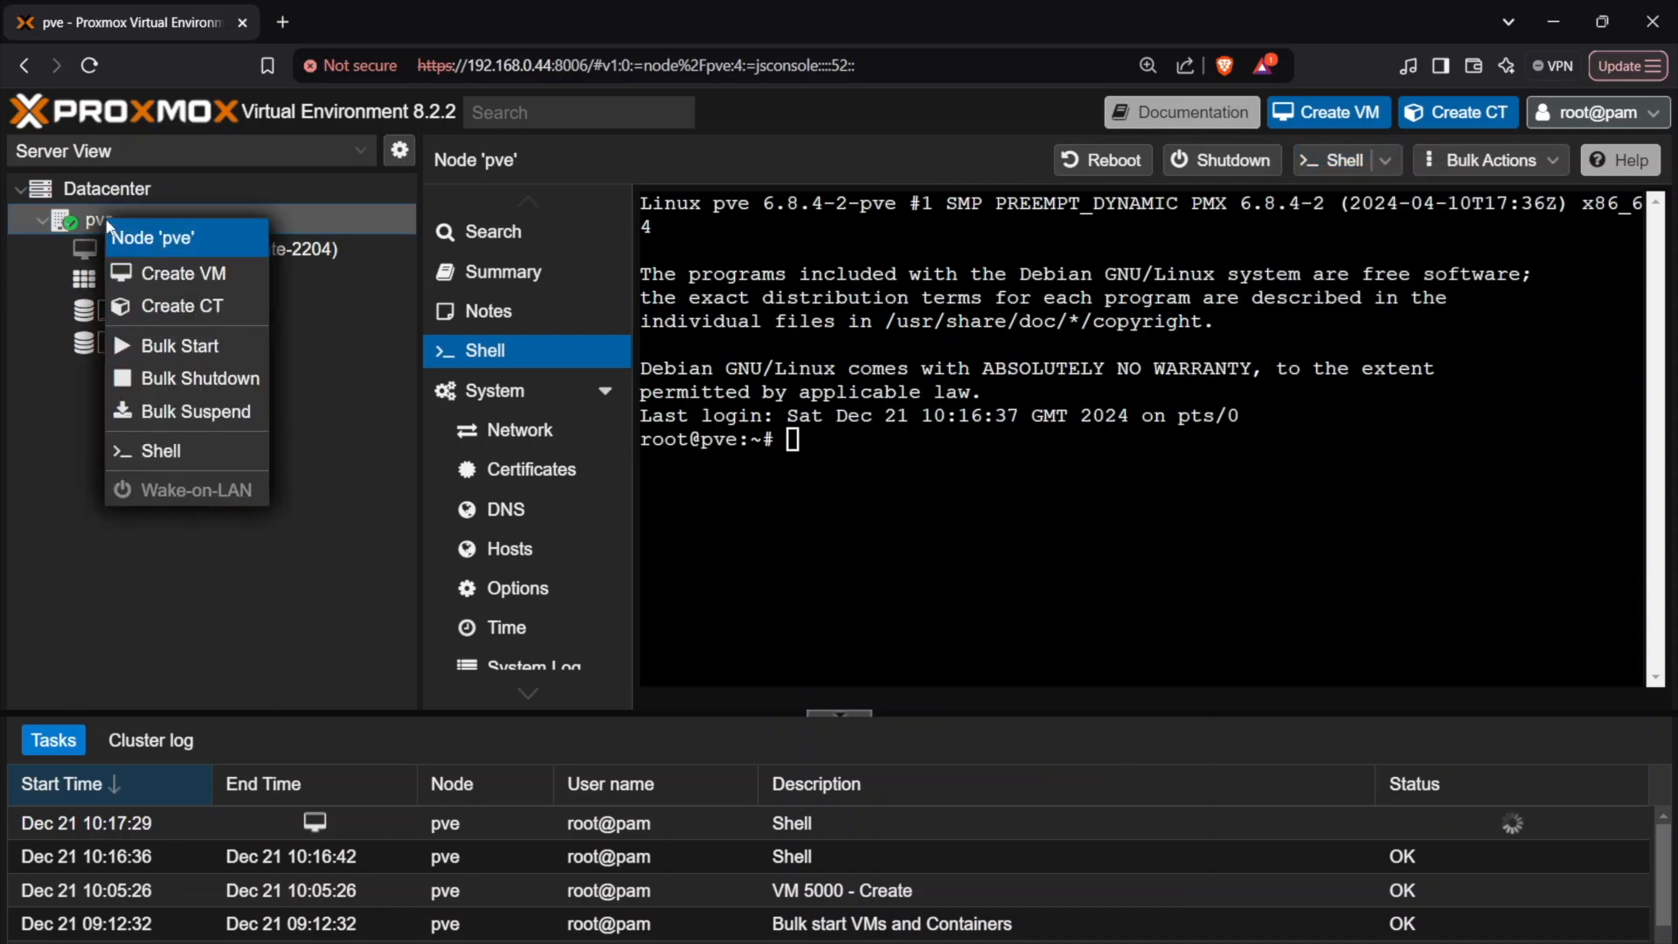
pyautogui.click(161, 450)
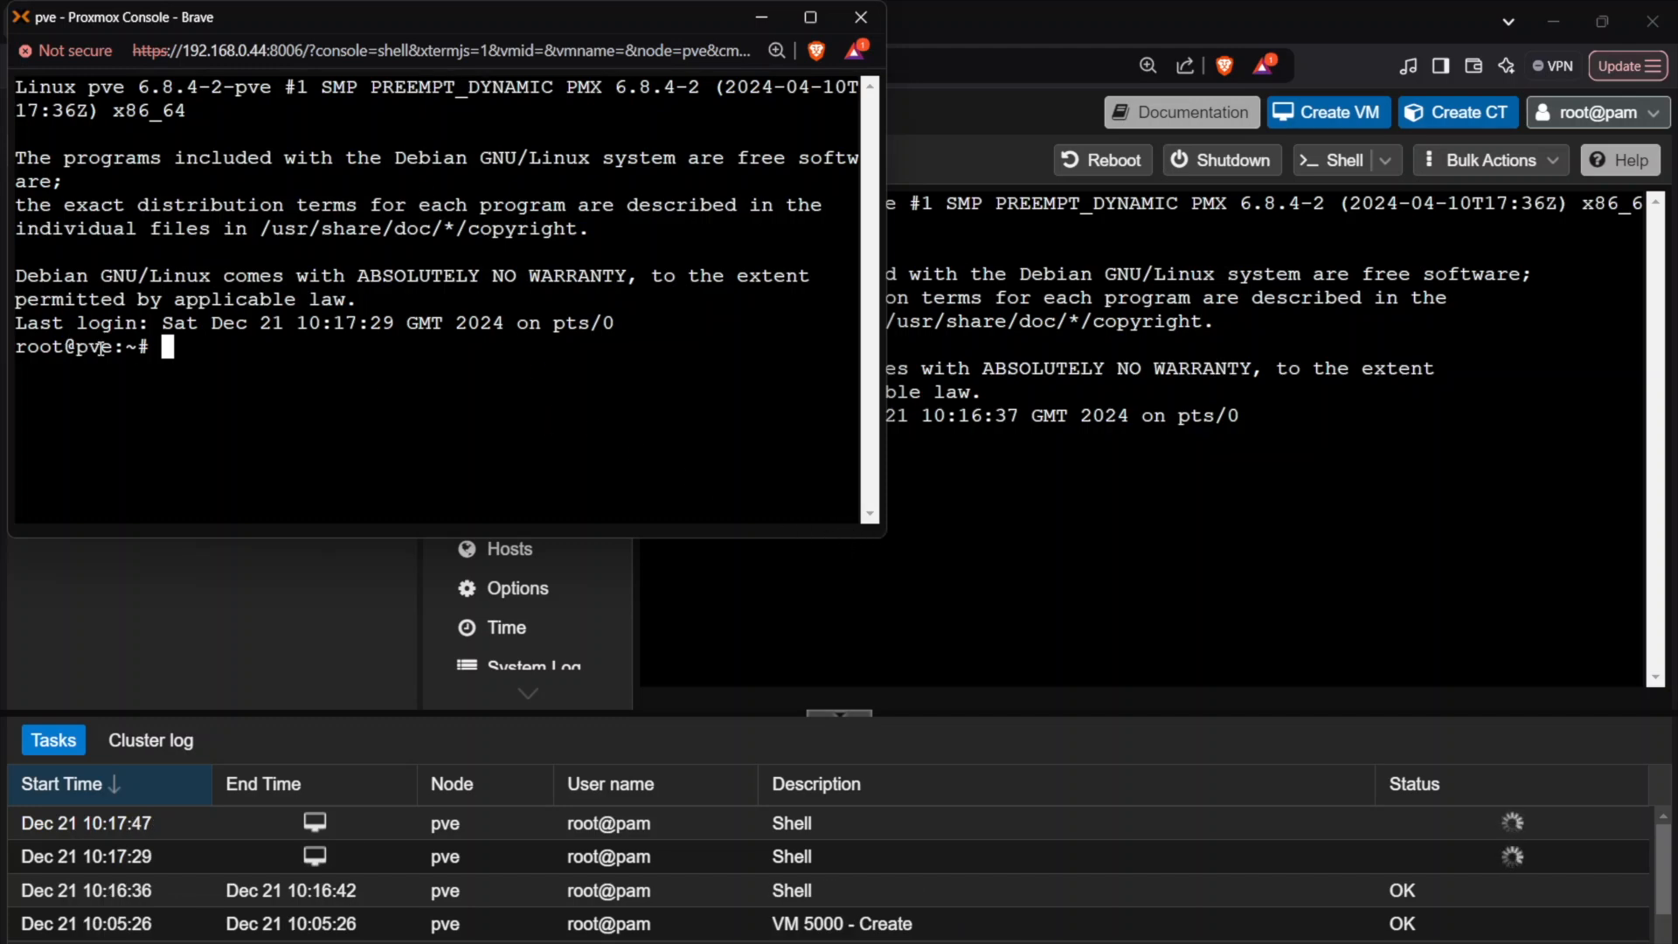
pyautogui.moveTo(101, 348); pyautogui.dragTo(17, 348)
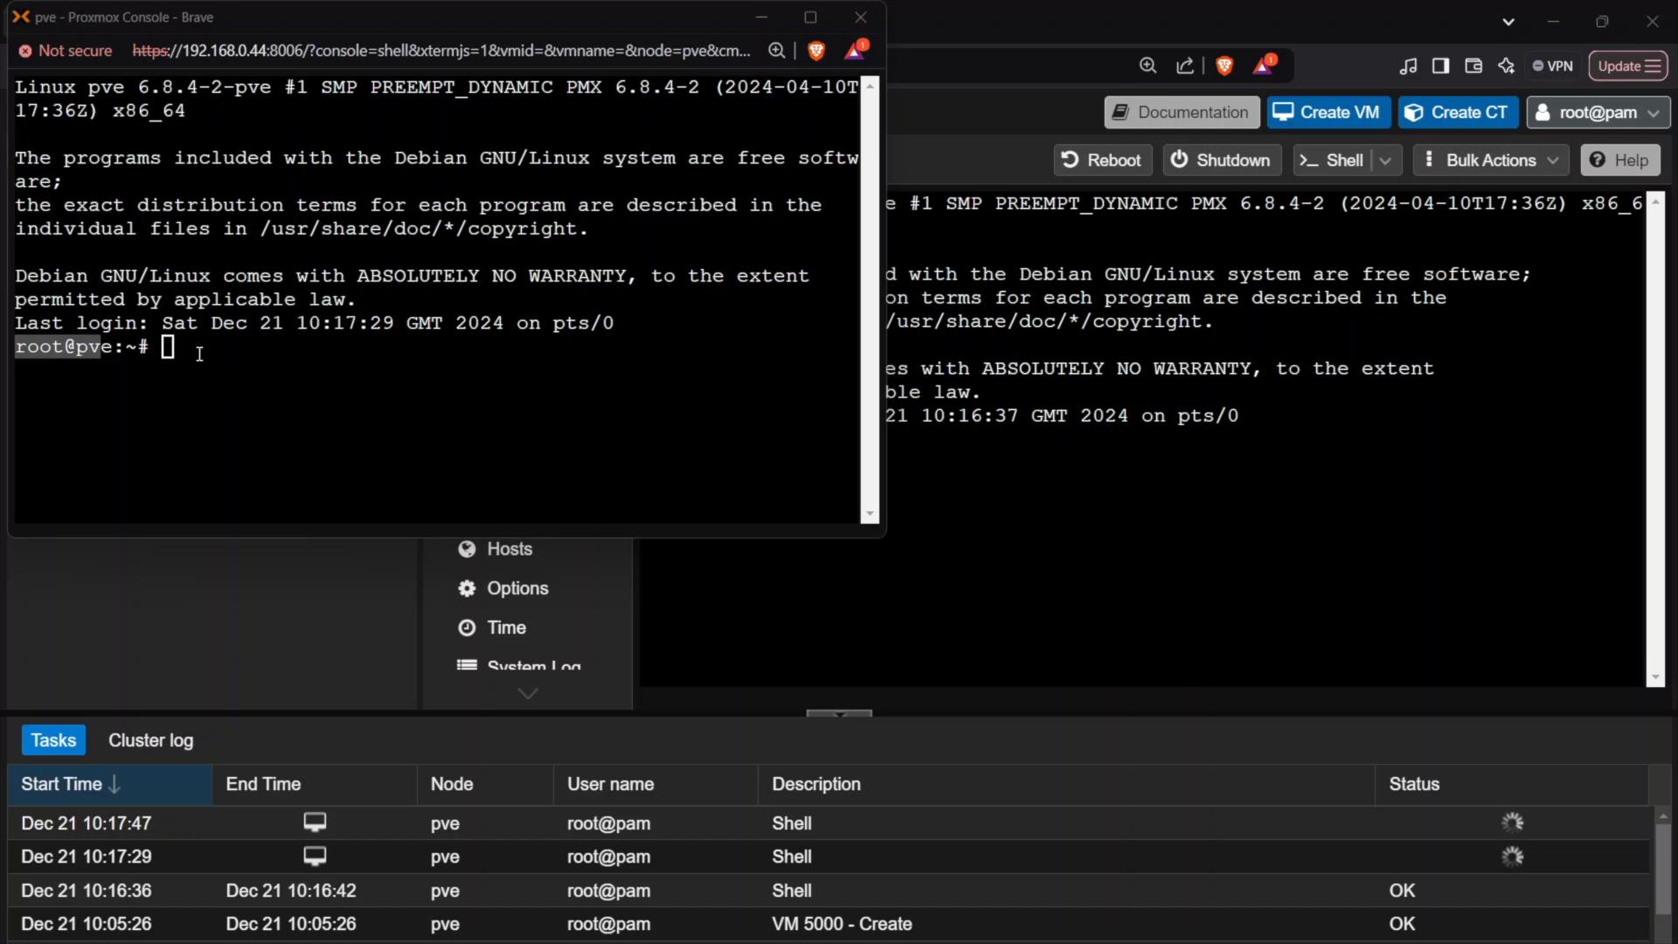
pyautogui.click(144, 350)
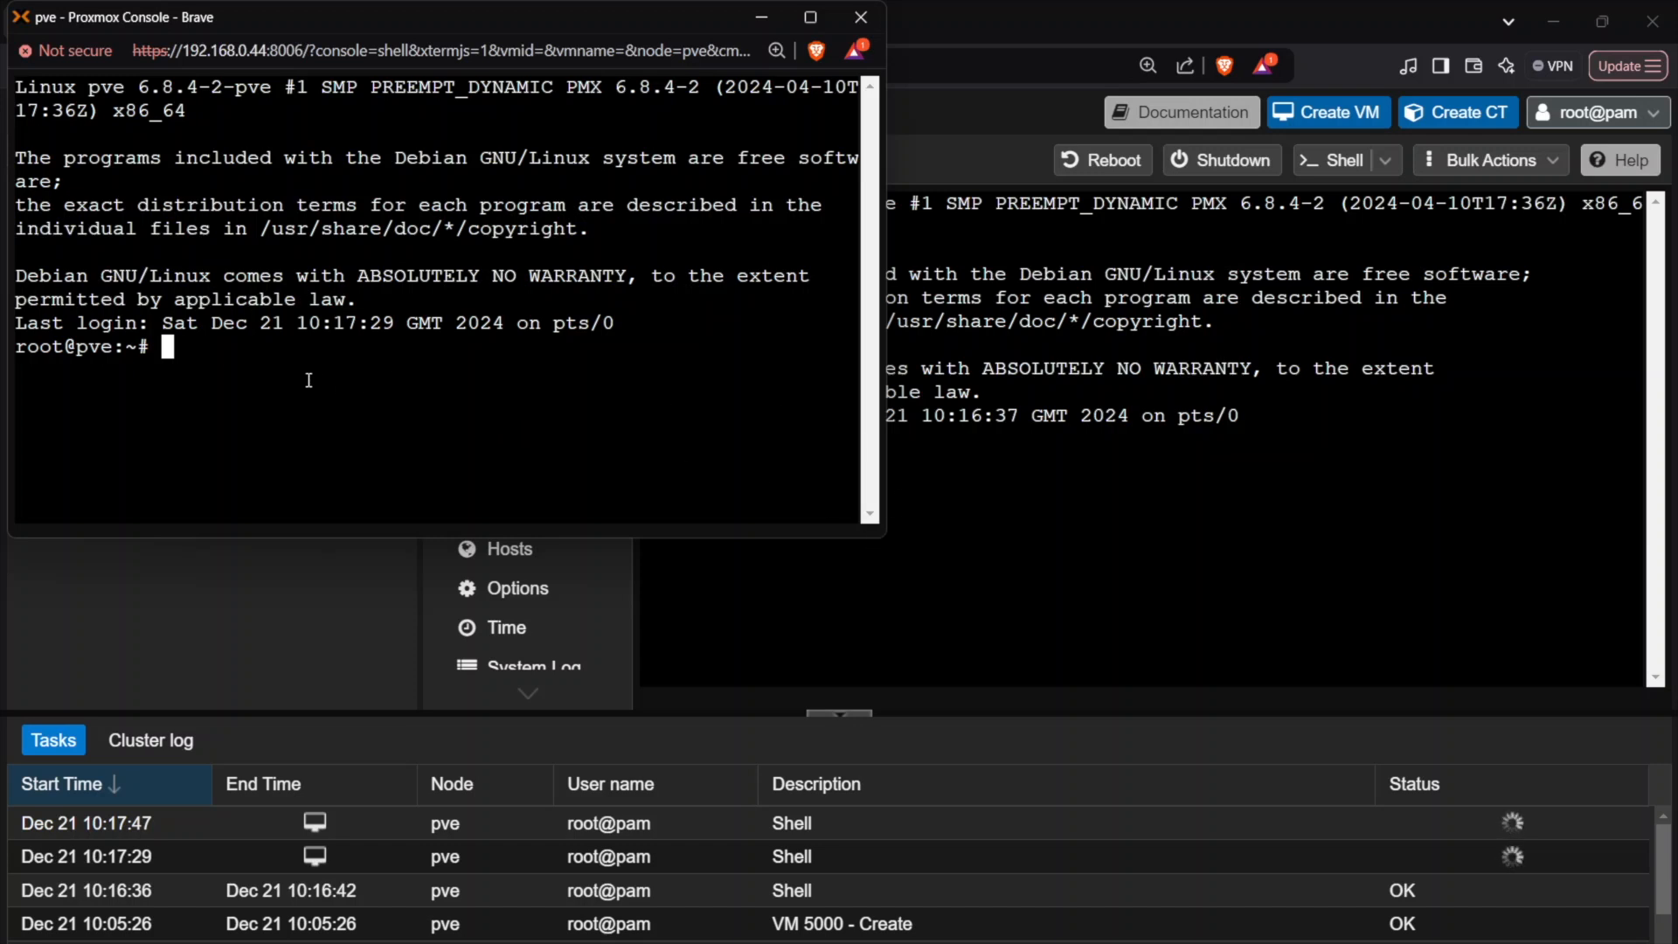
# Enlarge the separate console window and run wget without arguments to check that the tool is available on the node.
pyautogui.moveTo(880, 533); pyautogui.dragTo(987, 764)
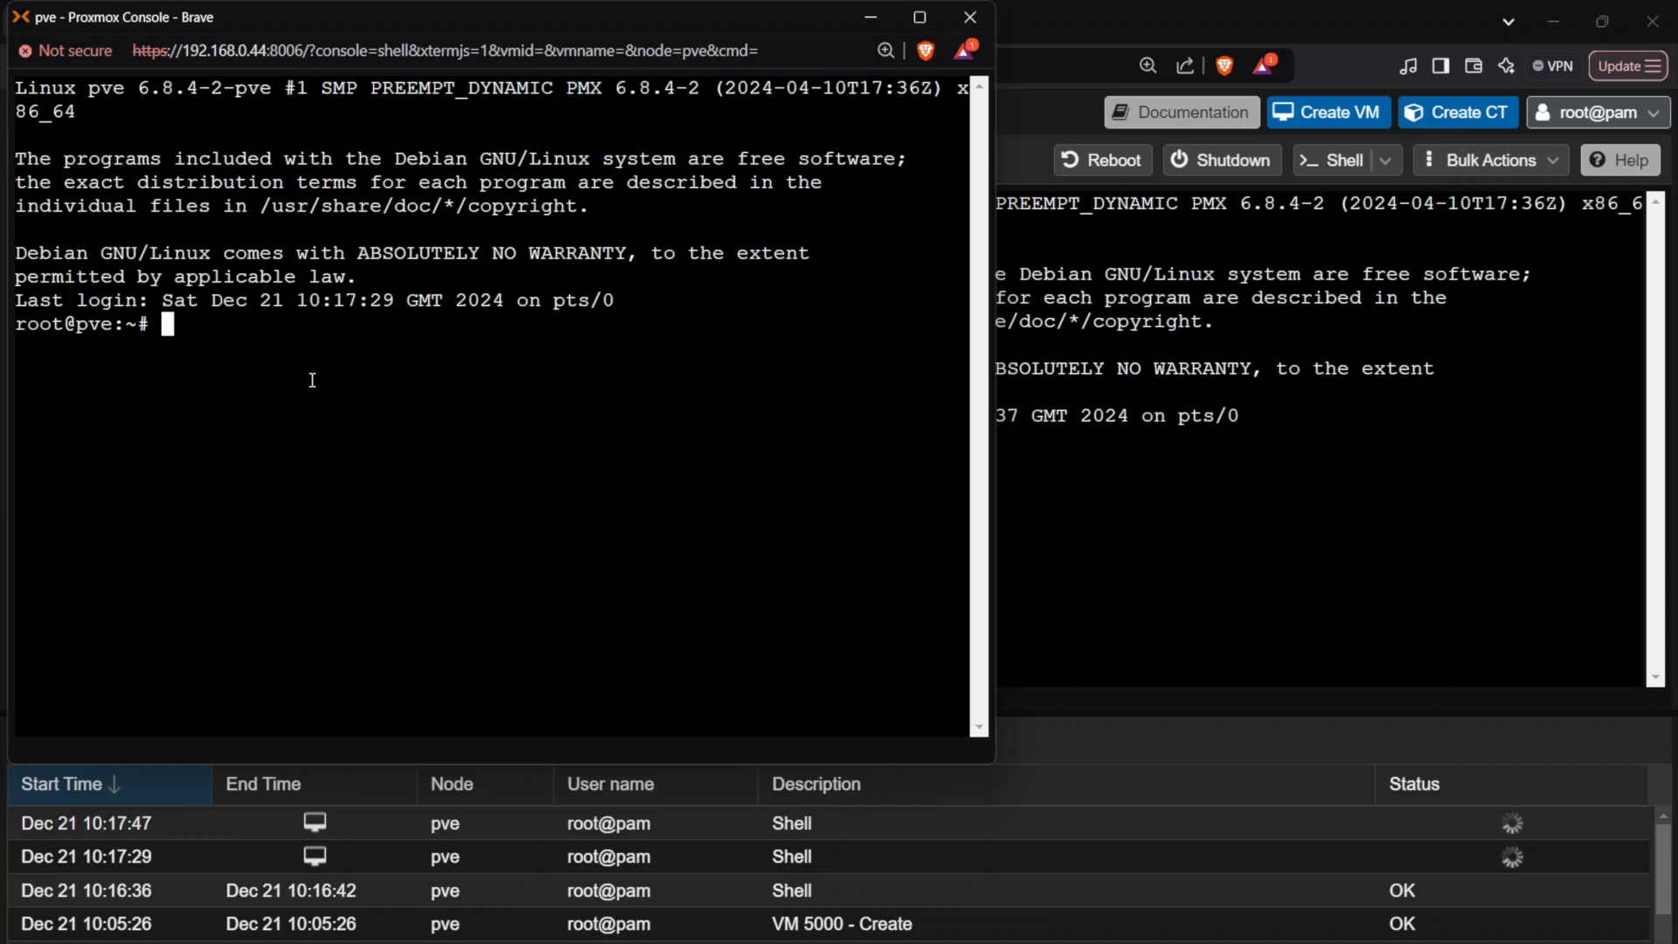
pyautogui.write('wget')
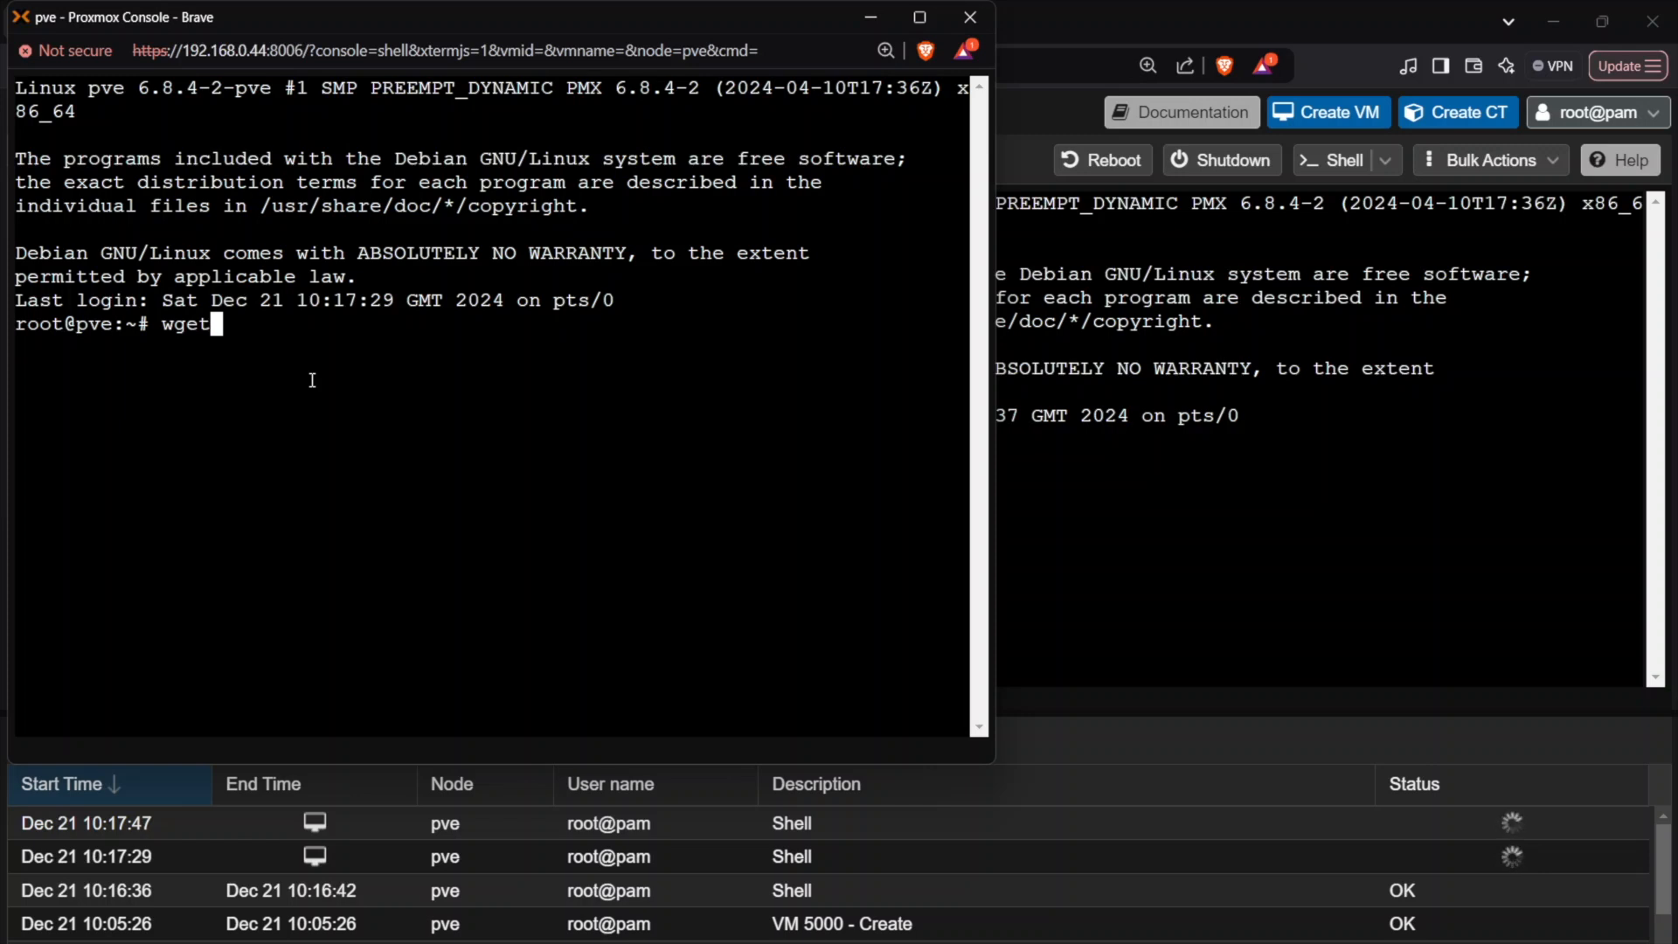
pyautogui.press('Return')
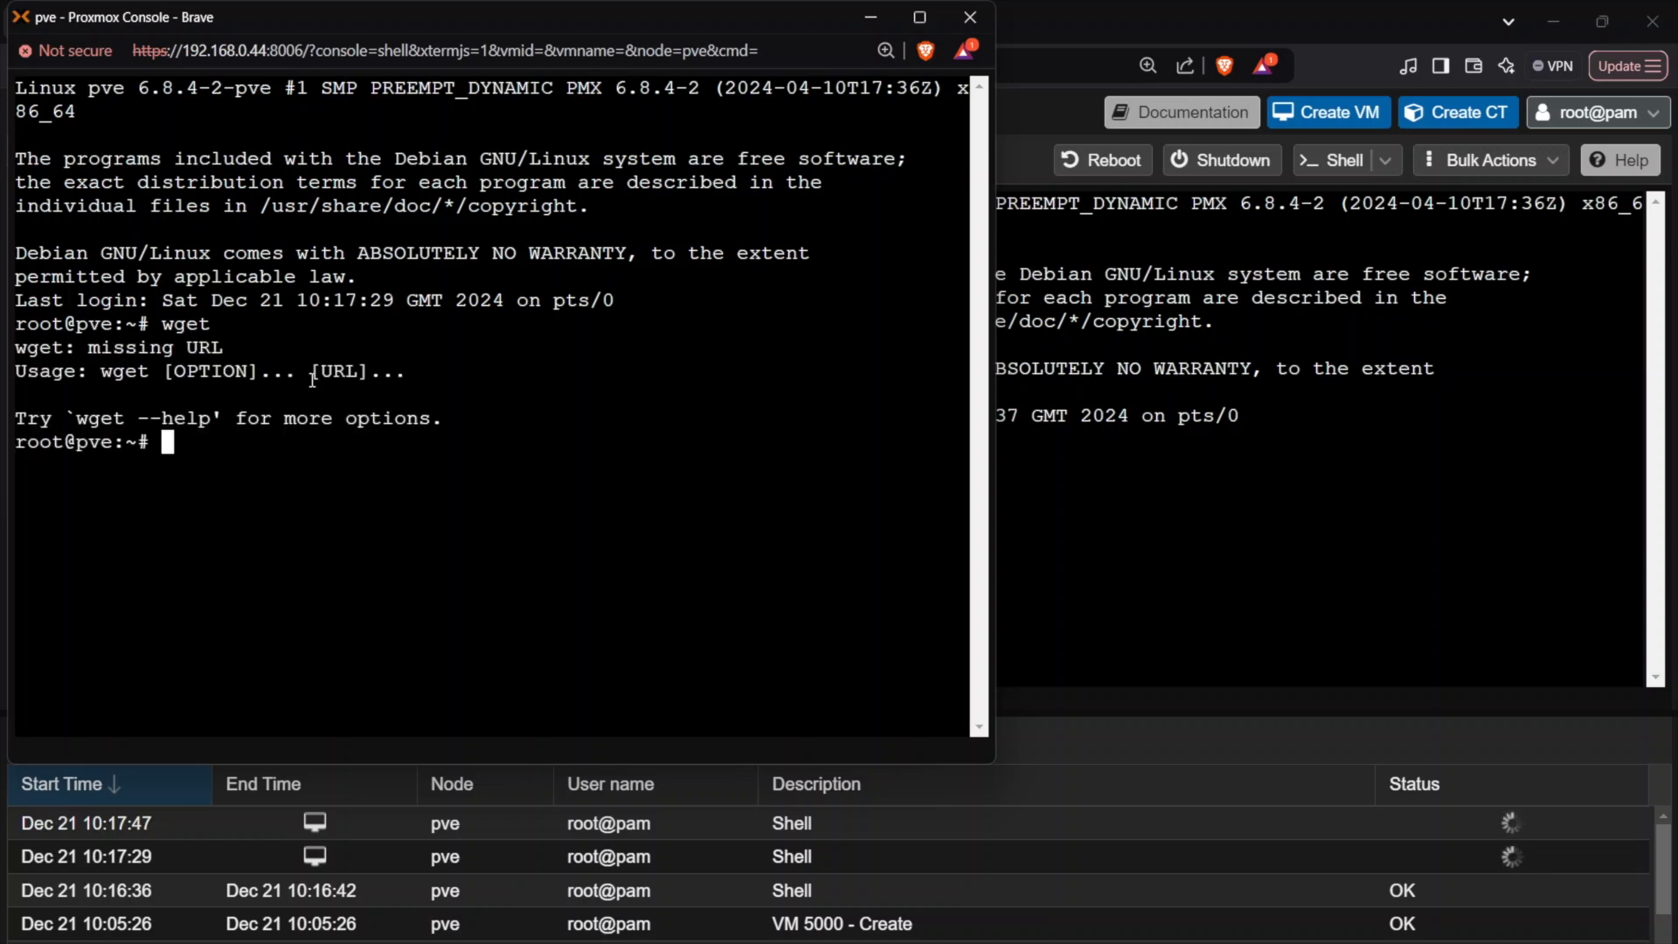
pyautogui.moveTo(253, 349); pyautogui.dragTo(83, 353)
pyautogui.click(212, 449)
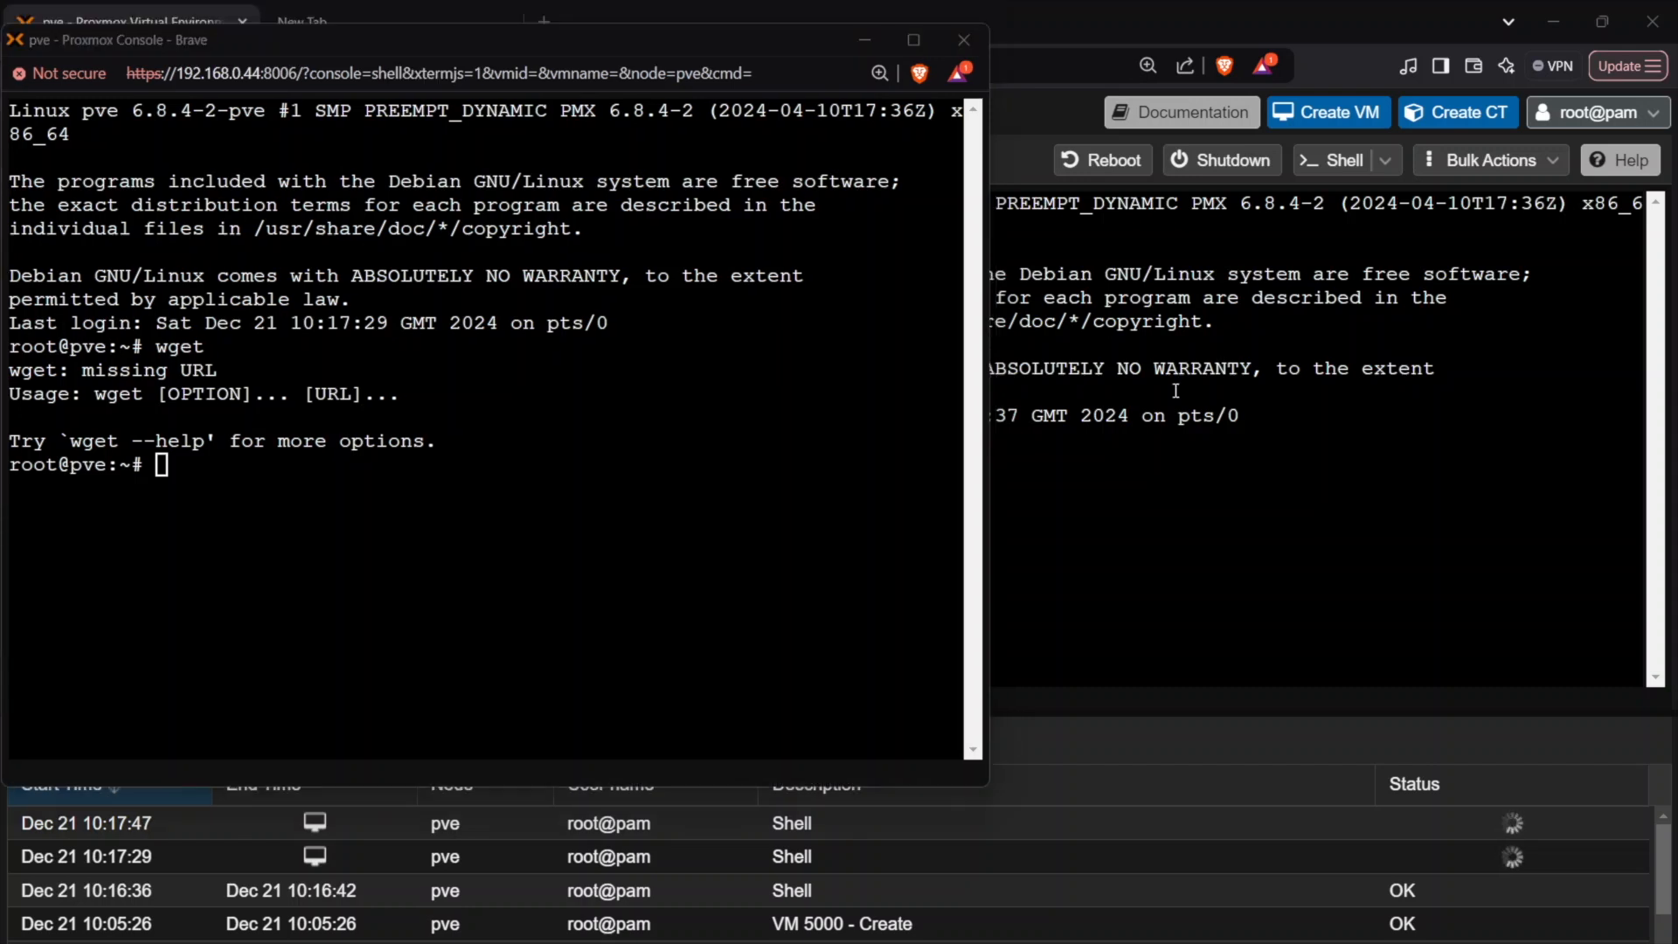
pyautogui.click(194, 472)
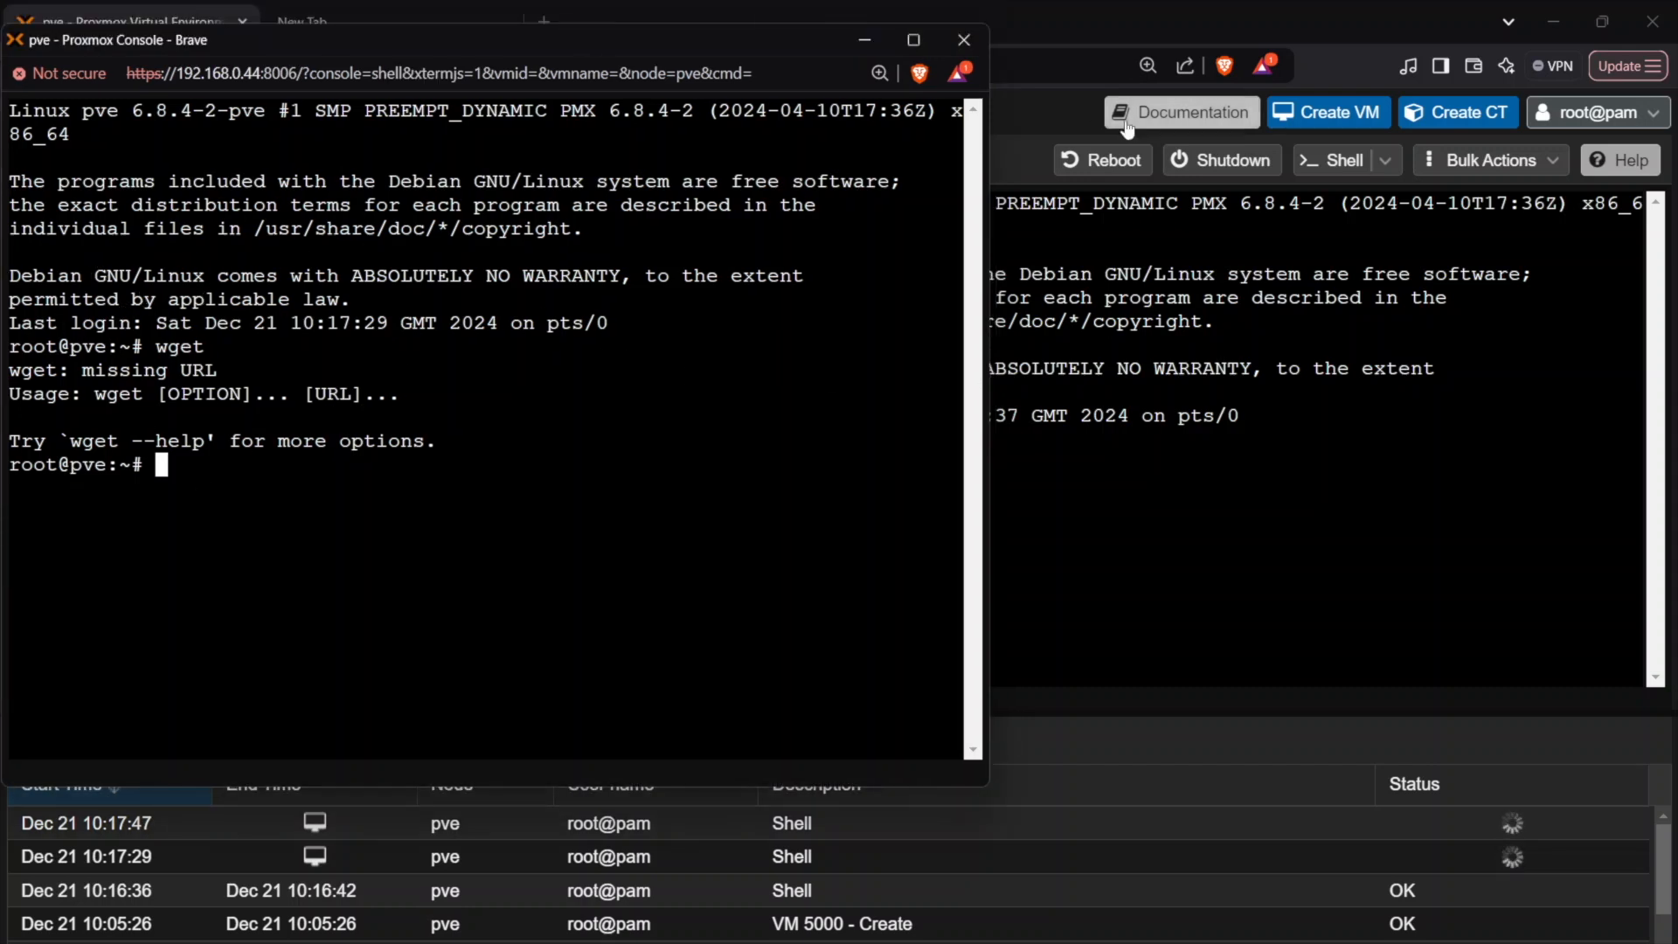
# Search the web for "ubuntu jammy 2204 release" in the browser's empty tab.
pyautogui.click(1082, 17)
pyautogui.click(384, 21)
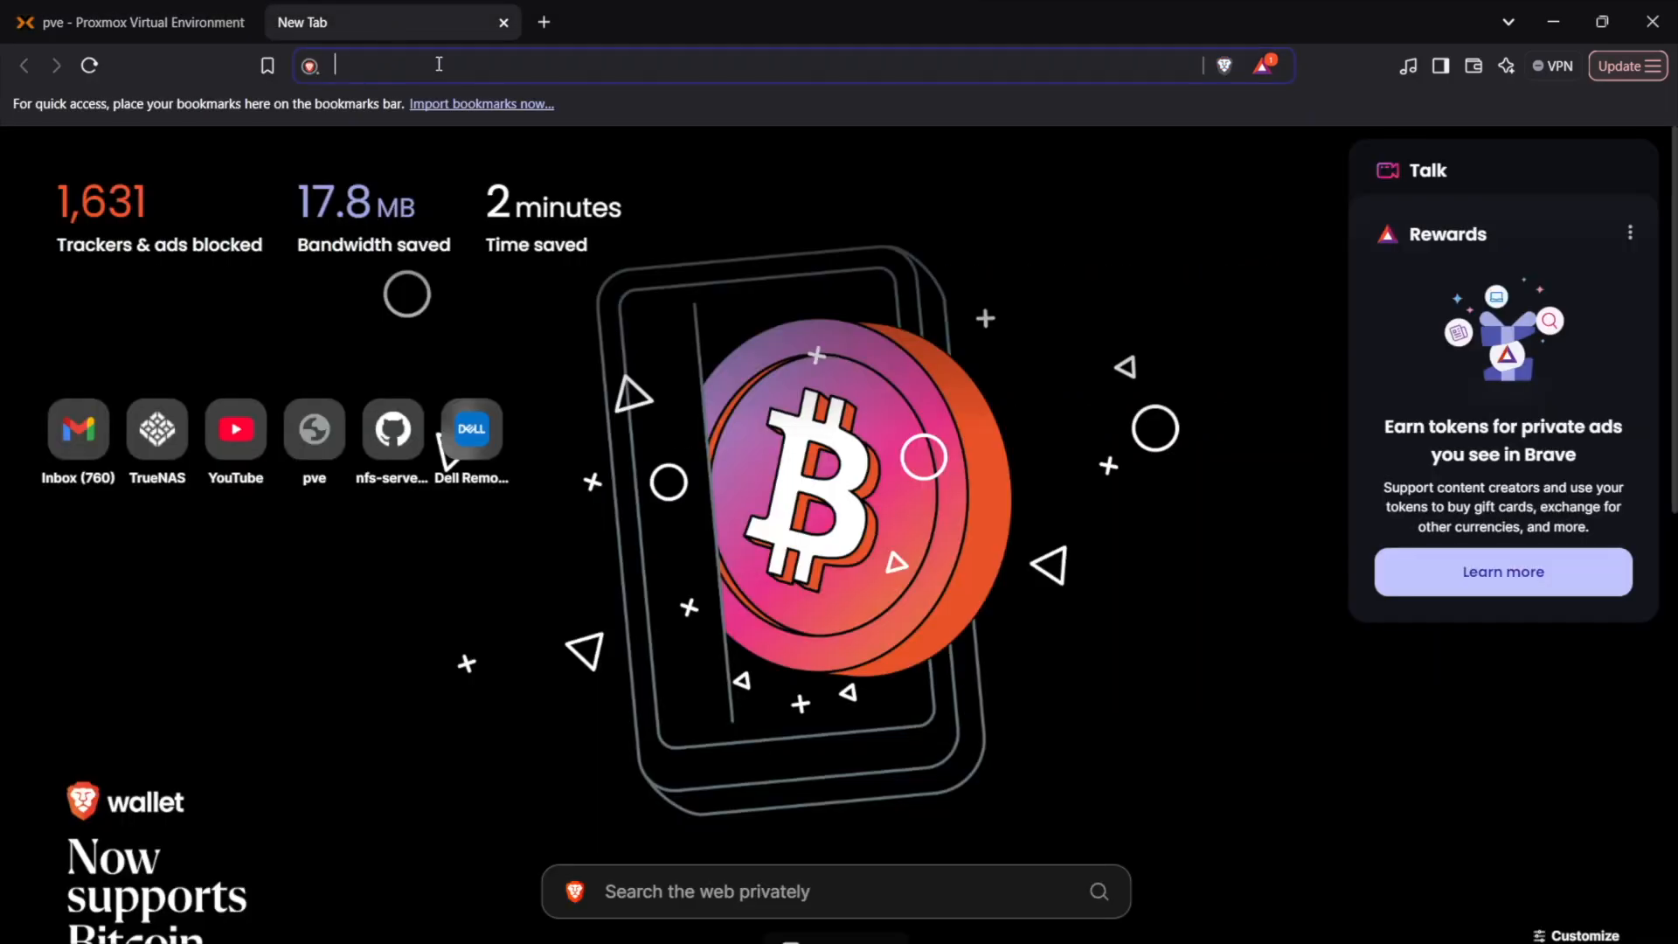
pyautogui.write('ubuntu ja')
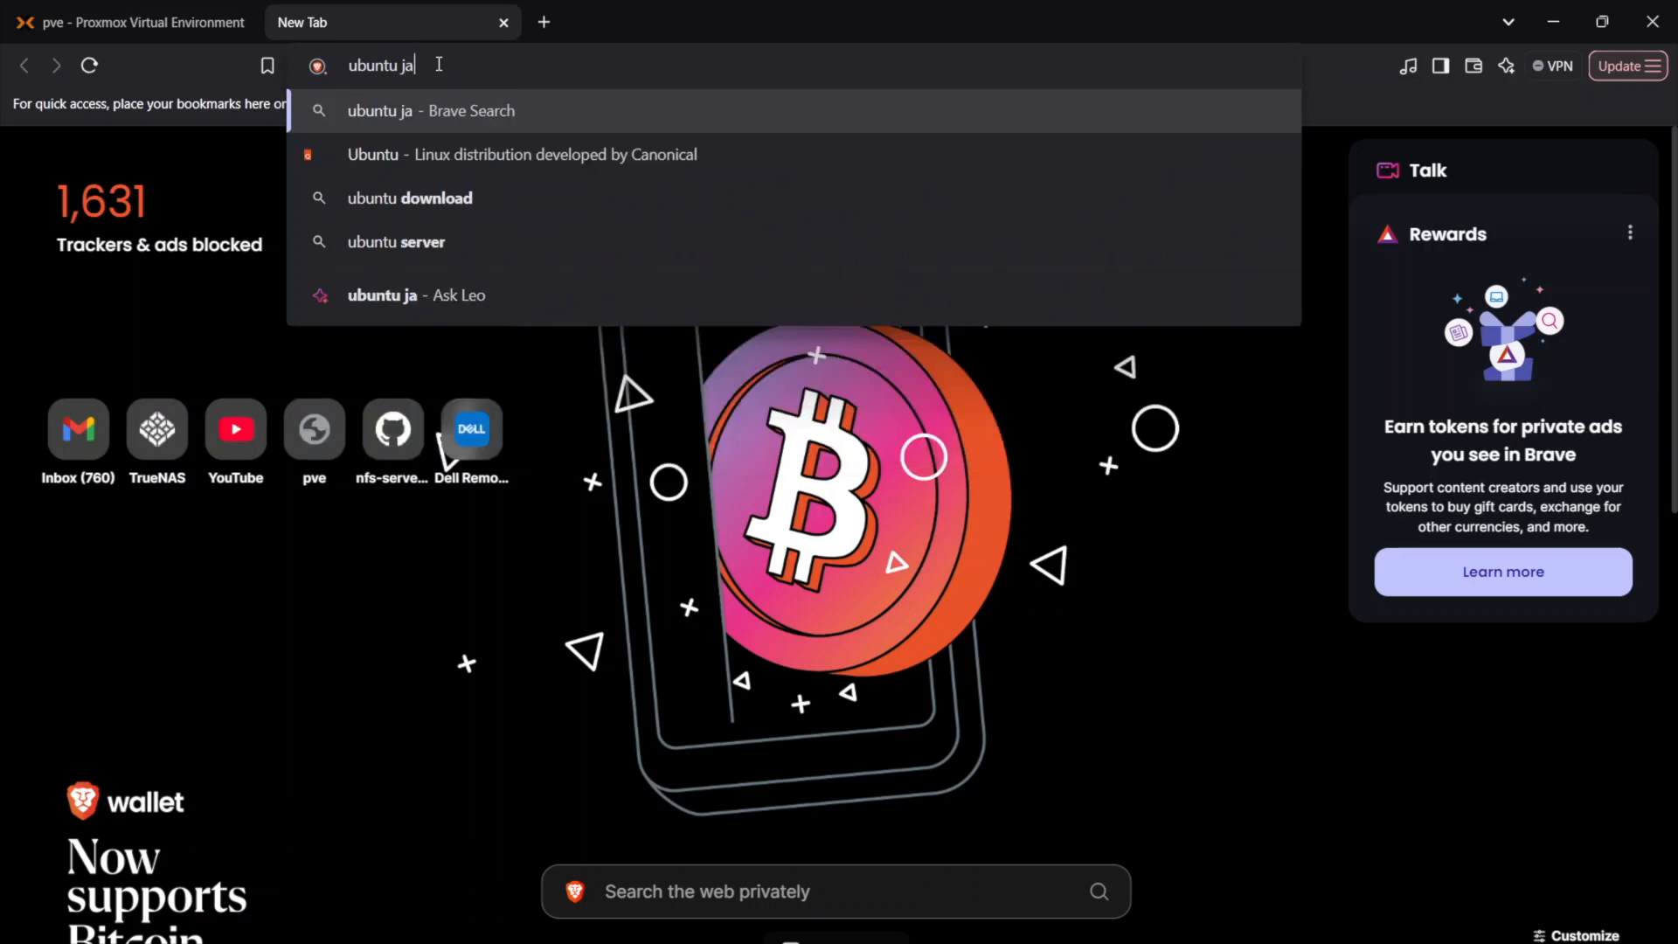
pyautogui.write('mmy 2204')
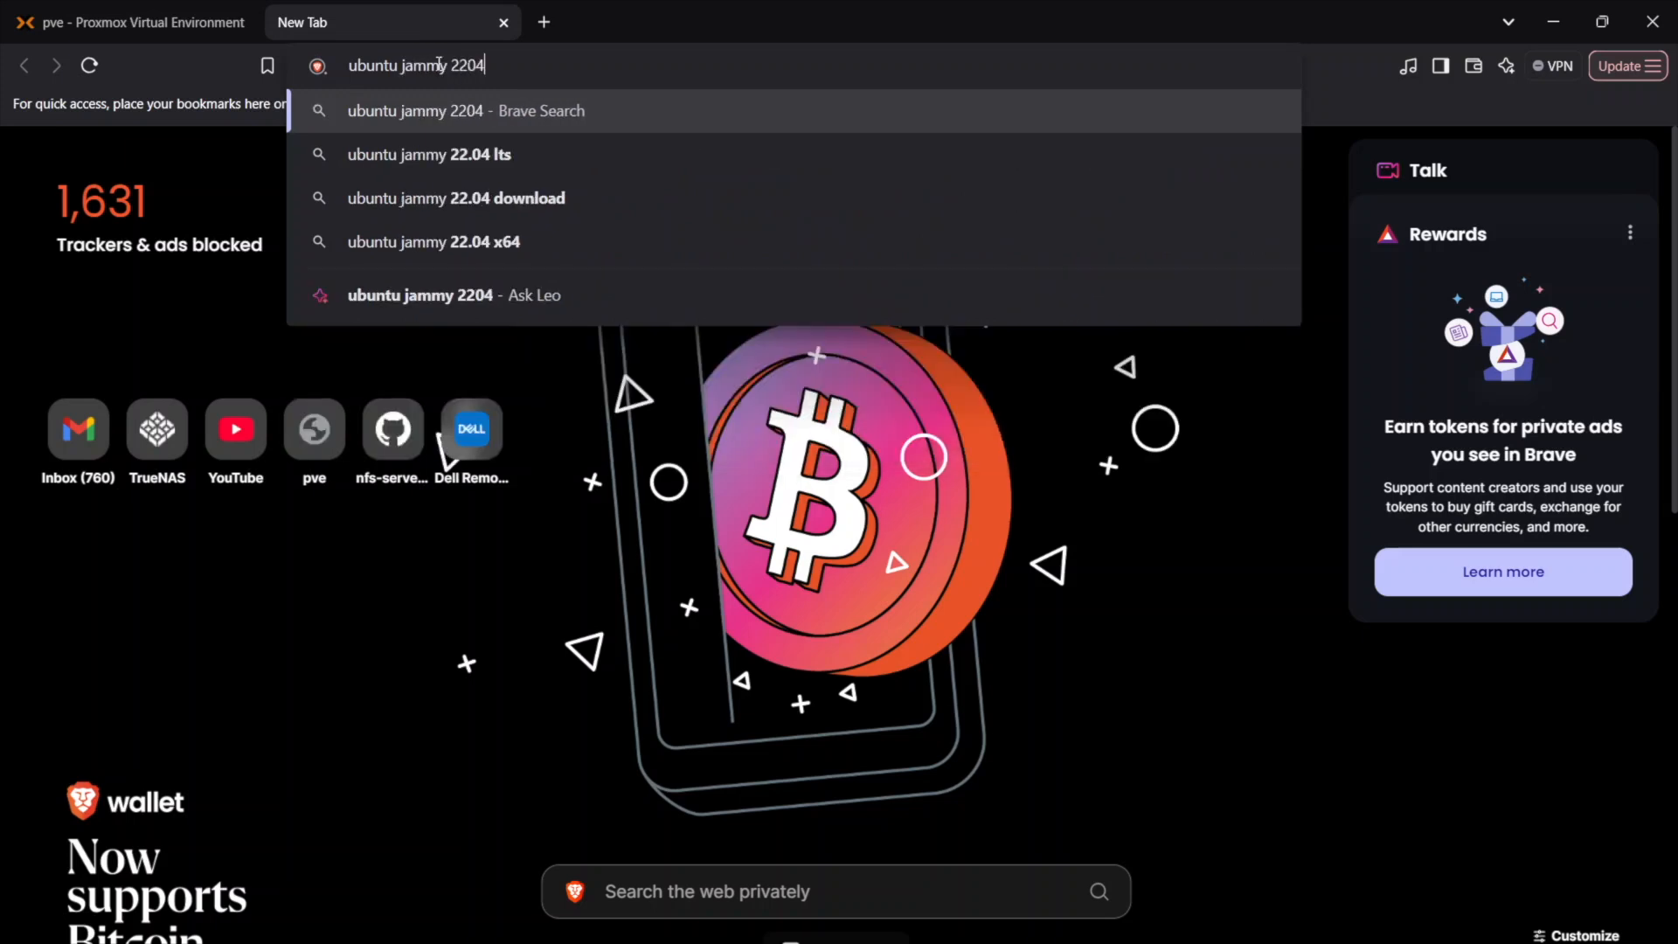
pyautogui.write('lease')
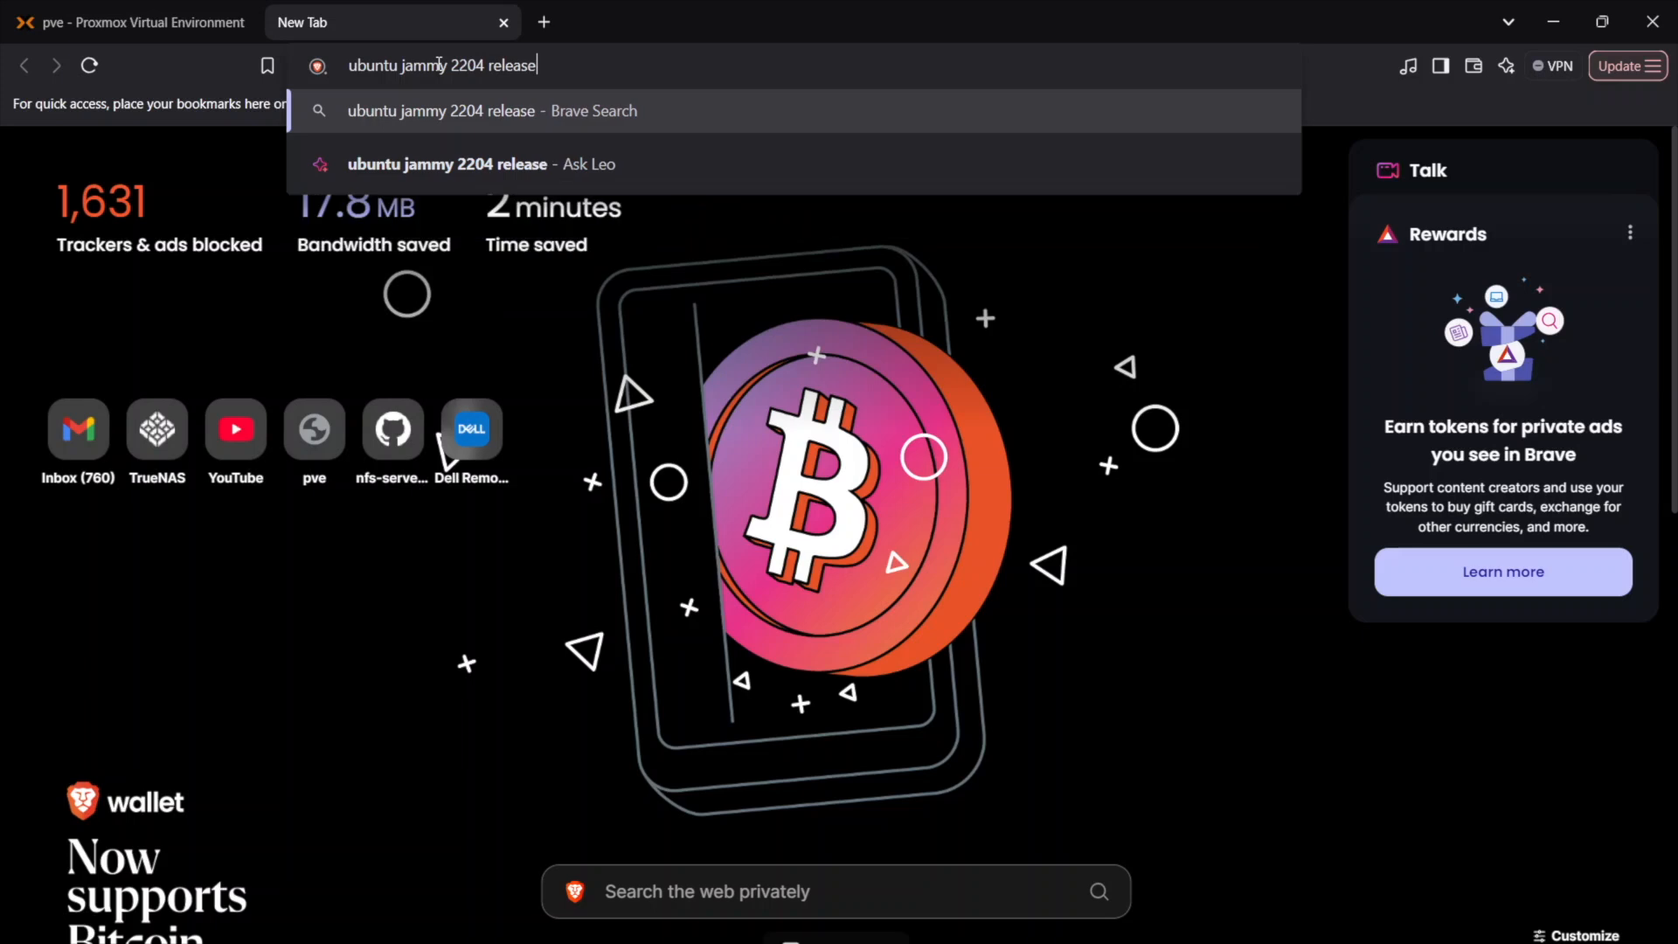
pyautogui.press('Return')
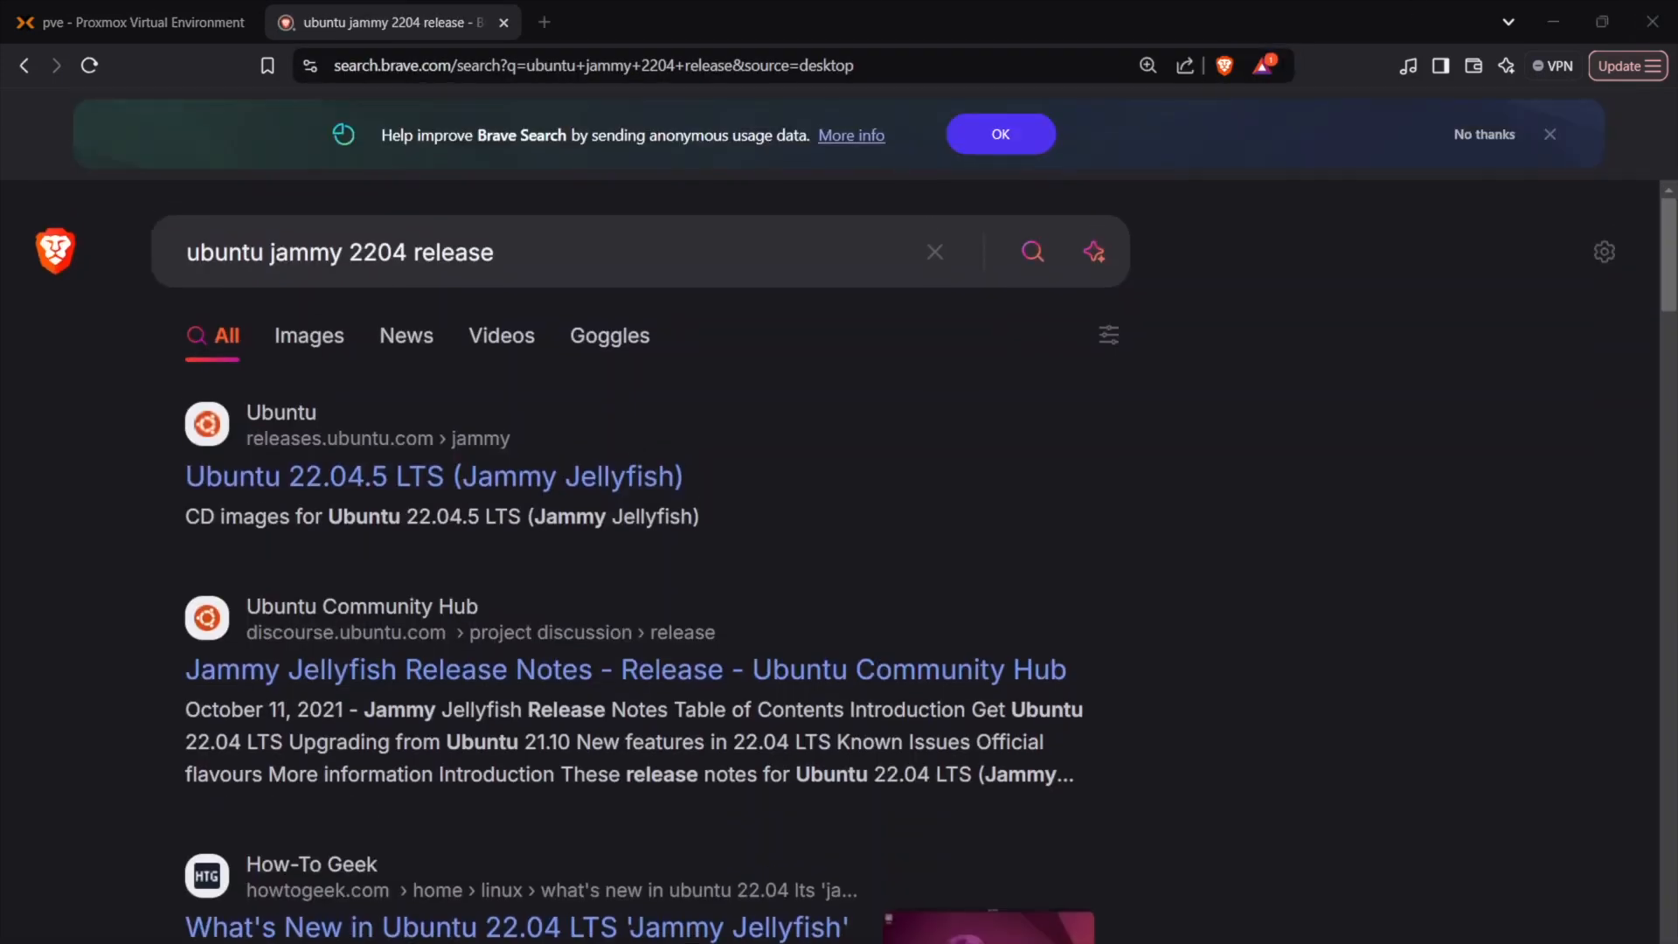
# Open the Ubuntu 22.04.5 LTS (Jammy Jellyfish) releases page in a new tab and examine the image types offered.
pyautogui.click(528, 255)
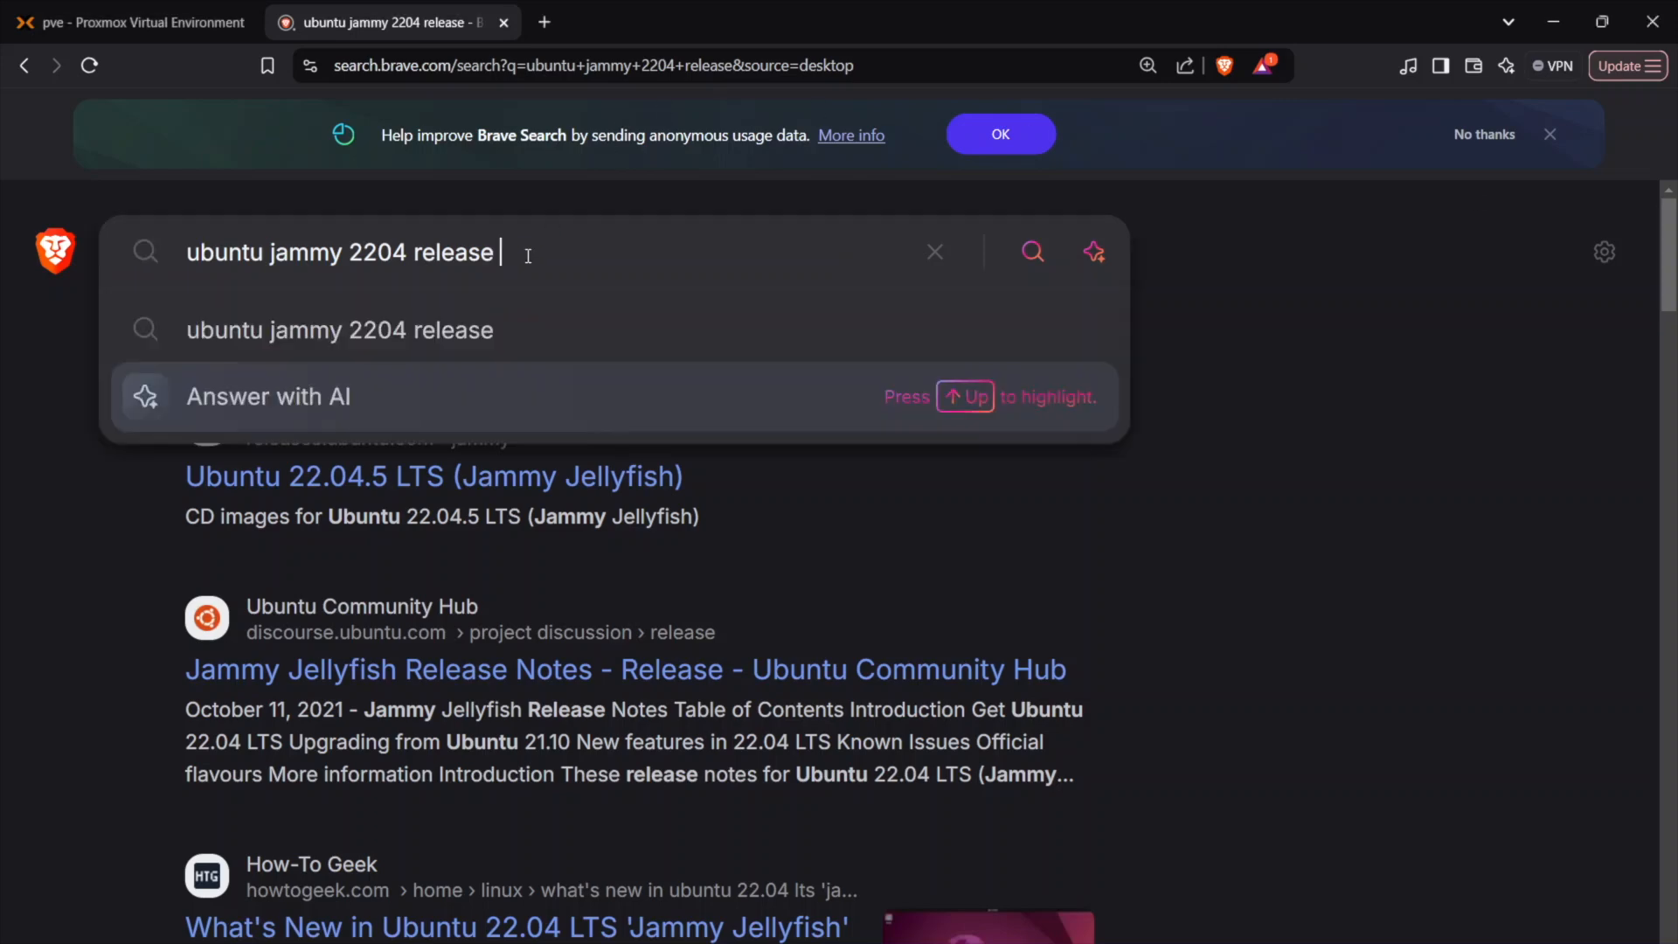
pyautogui.click(40, 549)
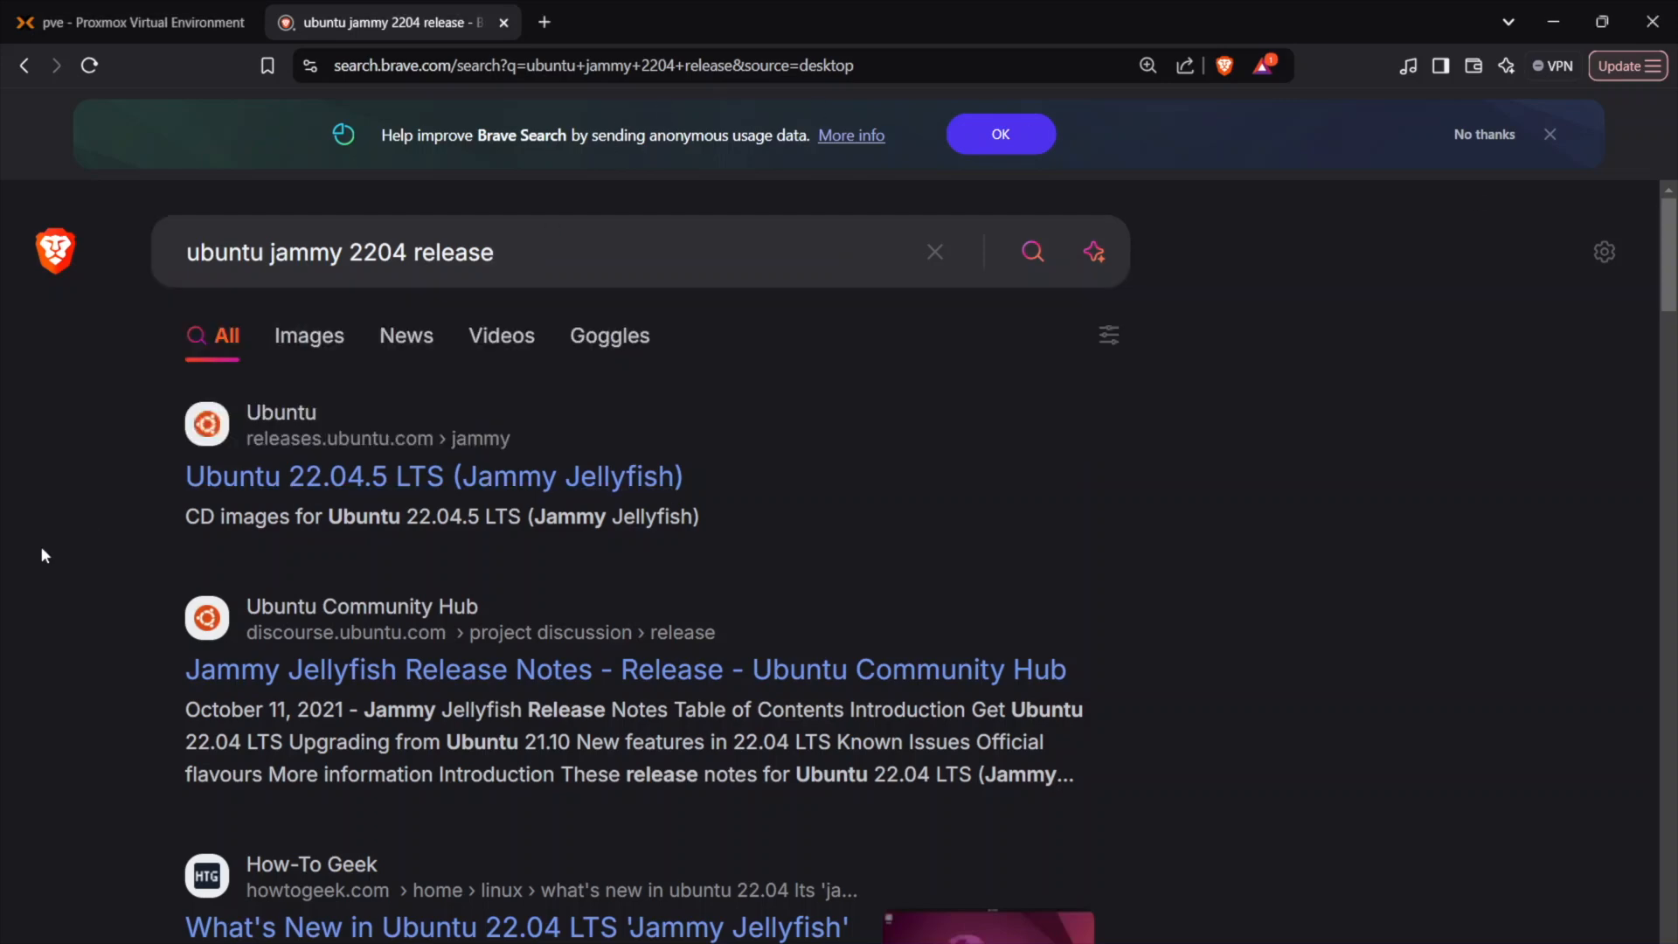
pyautogui.click(512, 247)
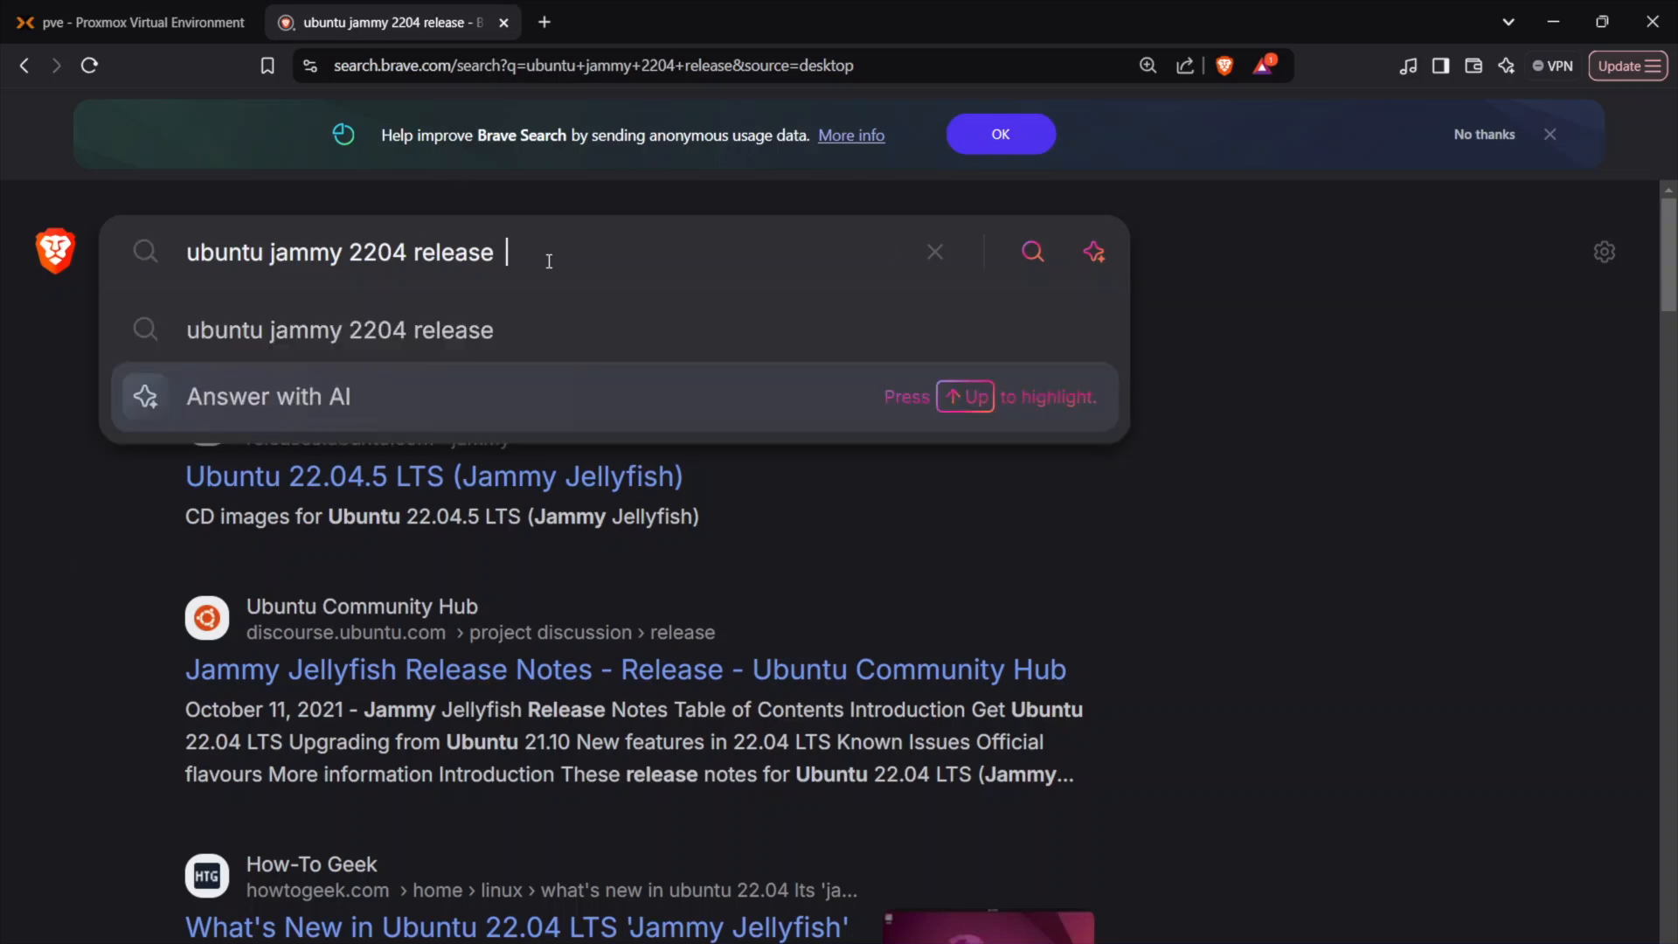
pyautogui.click(82, 530)
pyautogui.rightClick(295, 487)
pyautogui.click(367, 505)
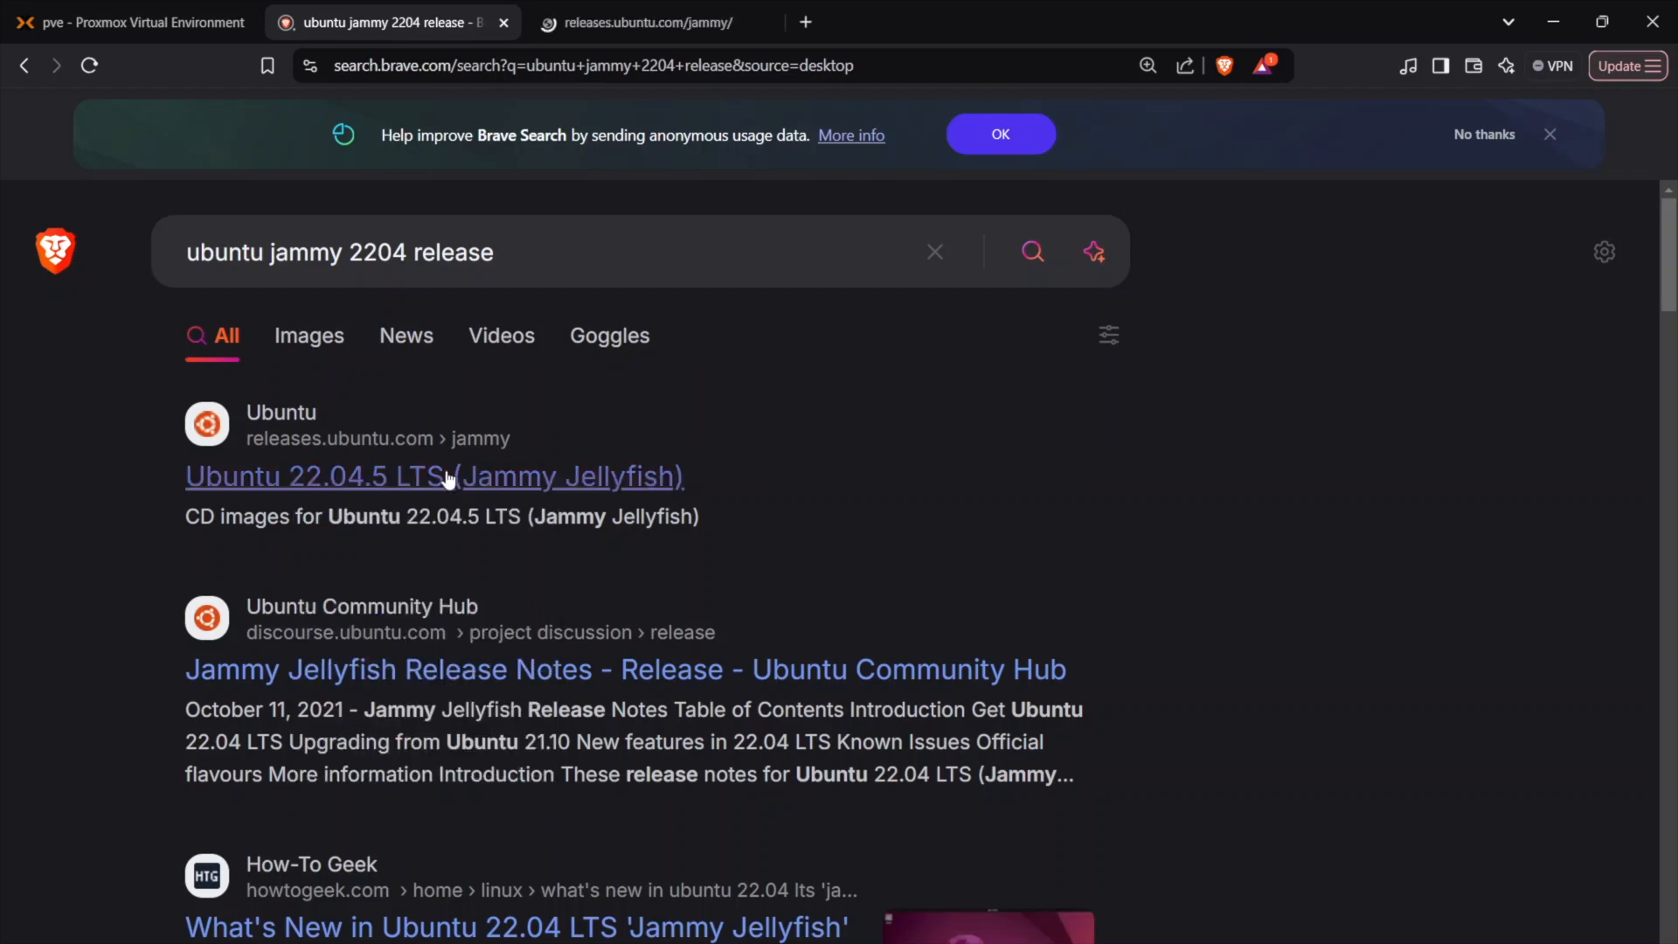
pyautogui.click(643, 24)
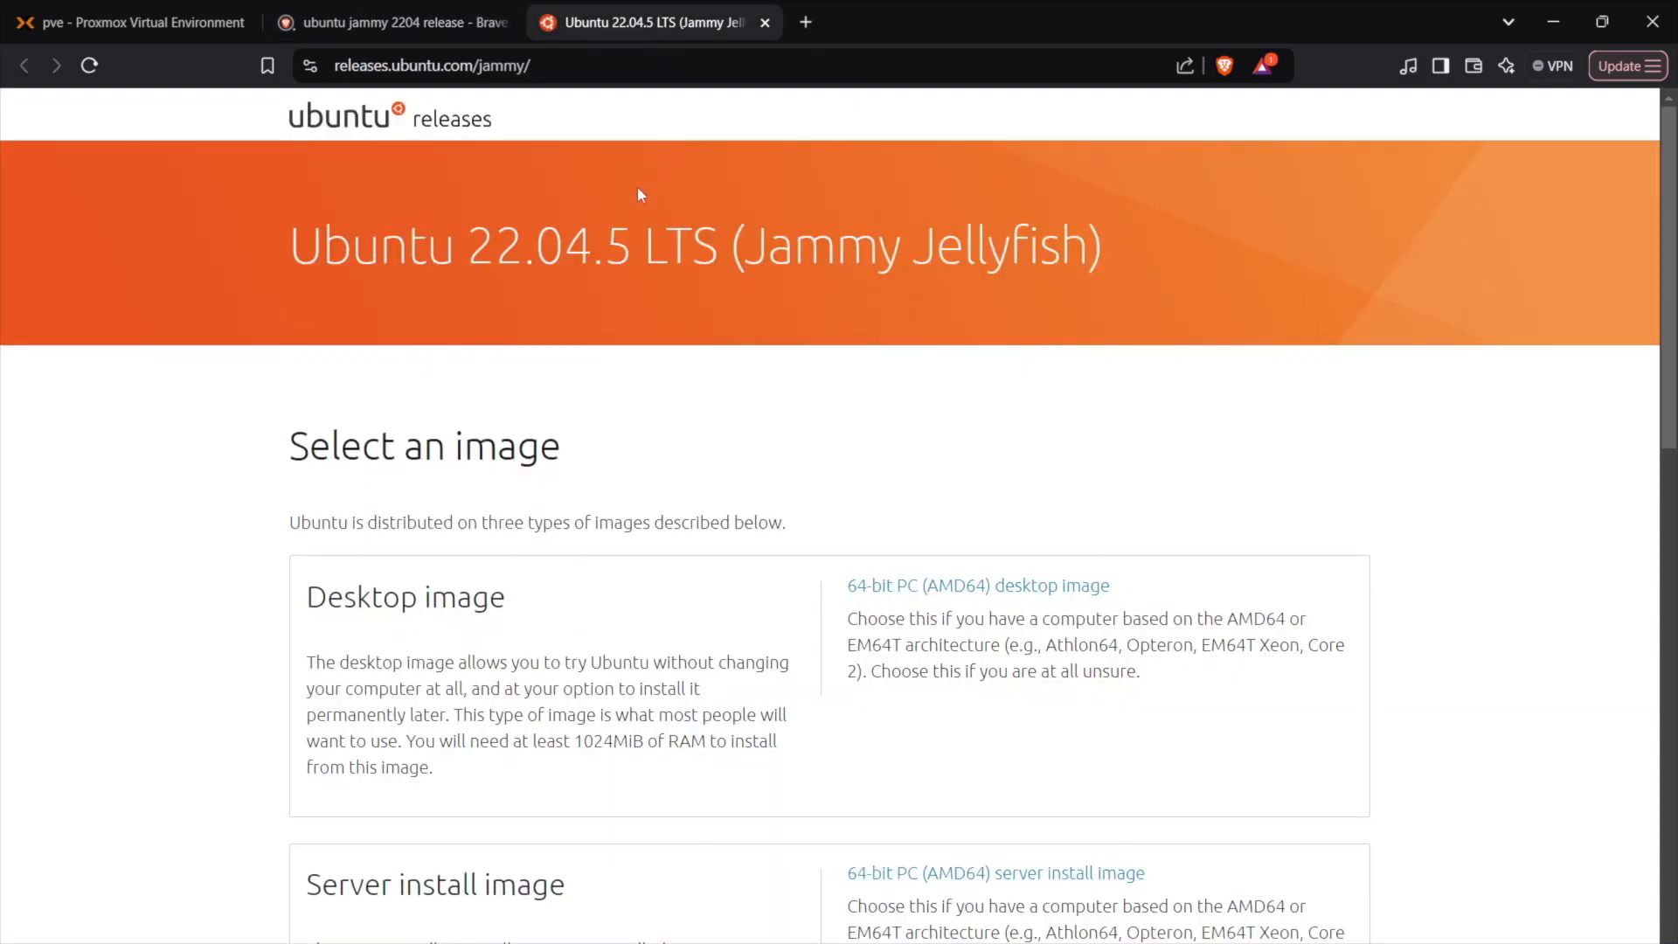
pyautogui.scroll(-4, 609, 580)
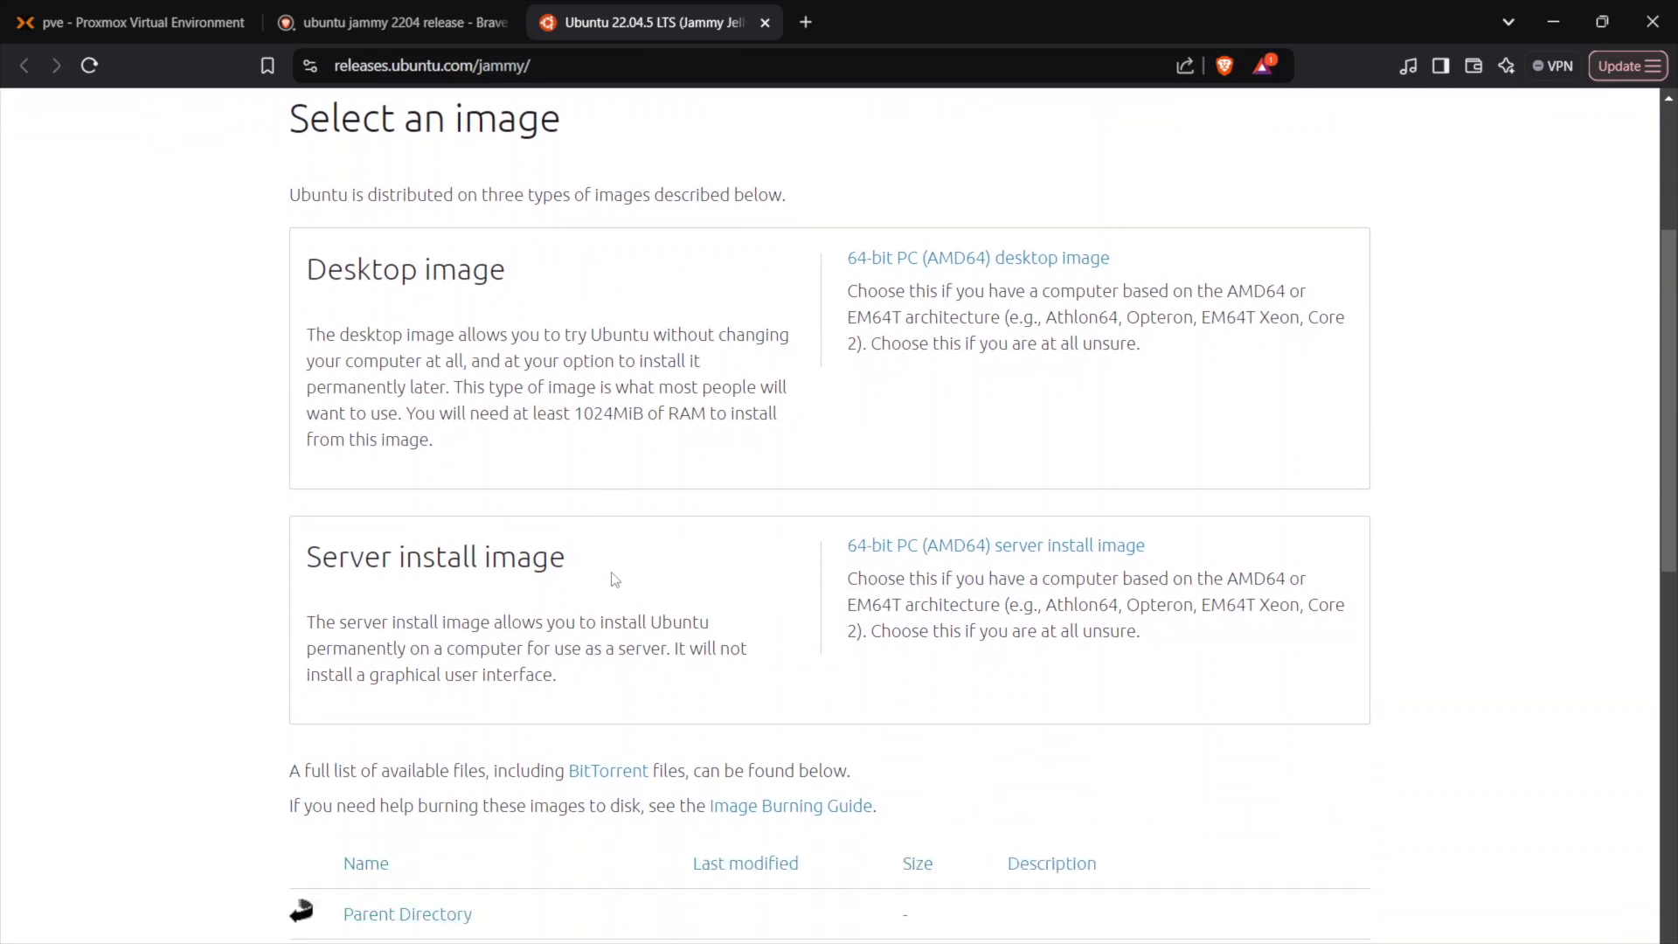
# Return to the search results and refine the query to "ubuntu jammy 2204 release cloud init".
pyautogui.click(418, 19)
pyautogui.click(550, 275)
pyautogui.write('clou')
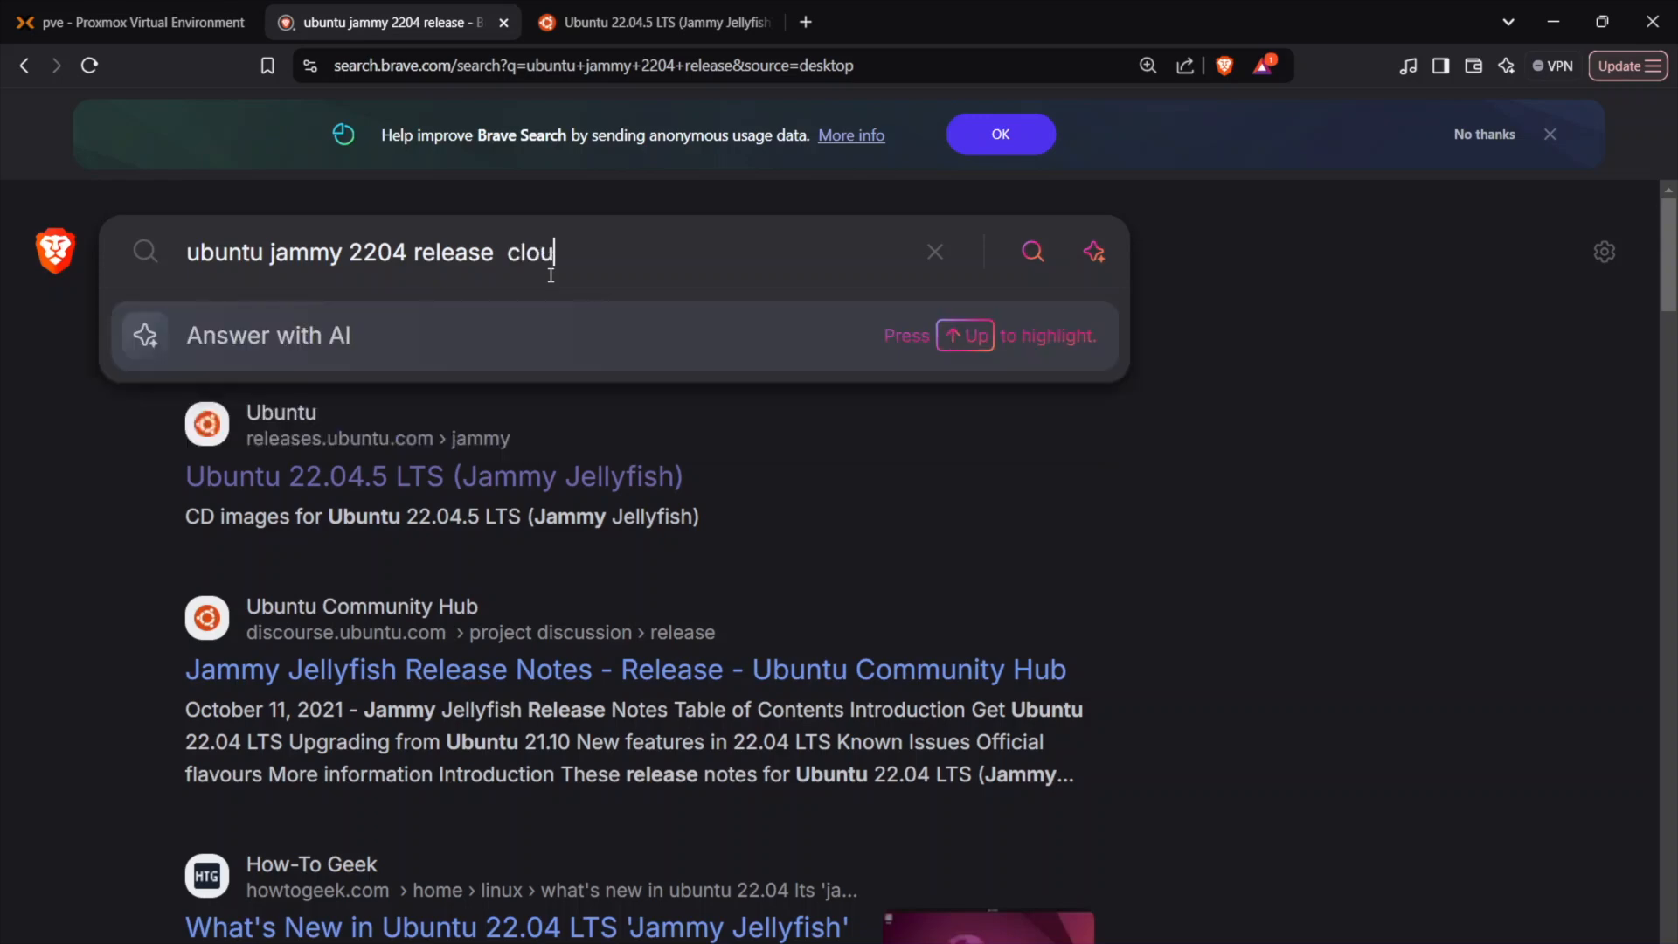
pyautogui.write('nd inti')
pyautogui.press('Return')
pyautogui.click(741, 323)
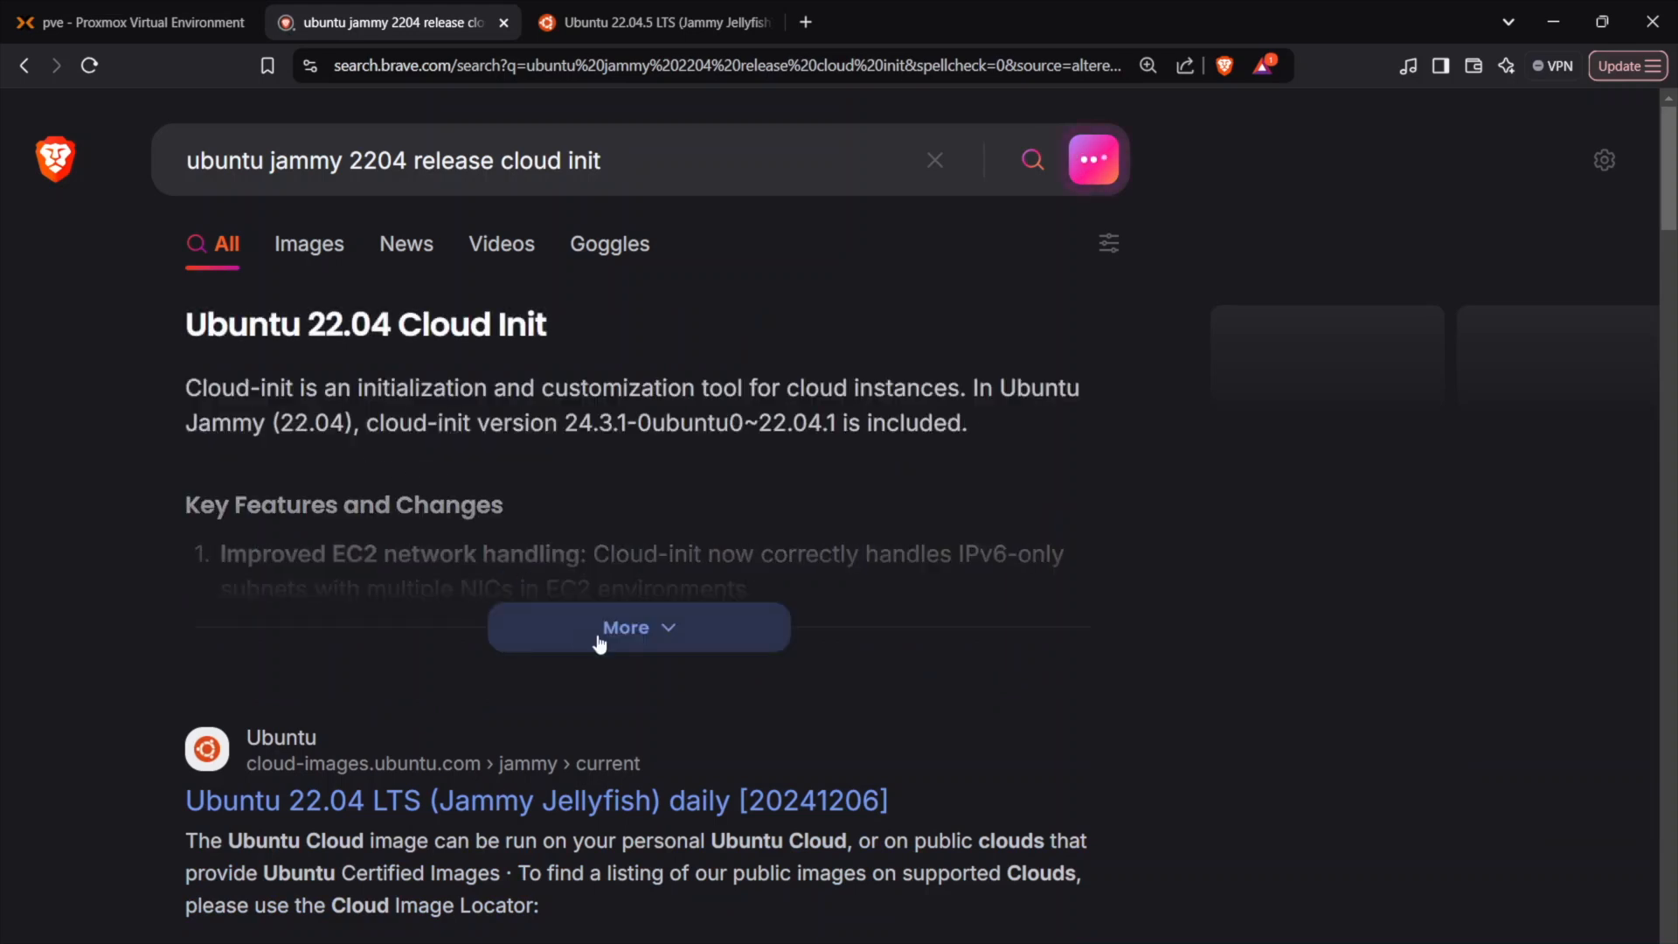
# Expand the AI answer, look through it, and open the Ubuntu 22.04 LTS (Jammy Jellyfish) daily cloud image result in a new tab.
pyautogui.click(616, 643)
pyautogui.scroll(-5, 621, 627)
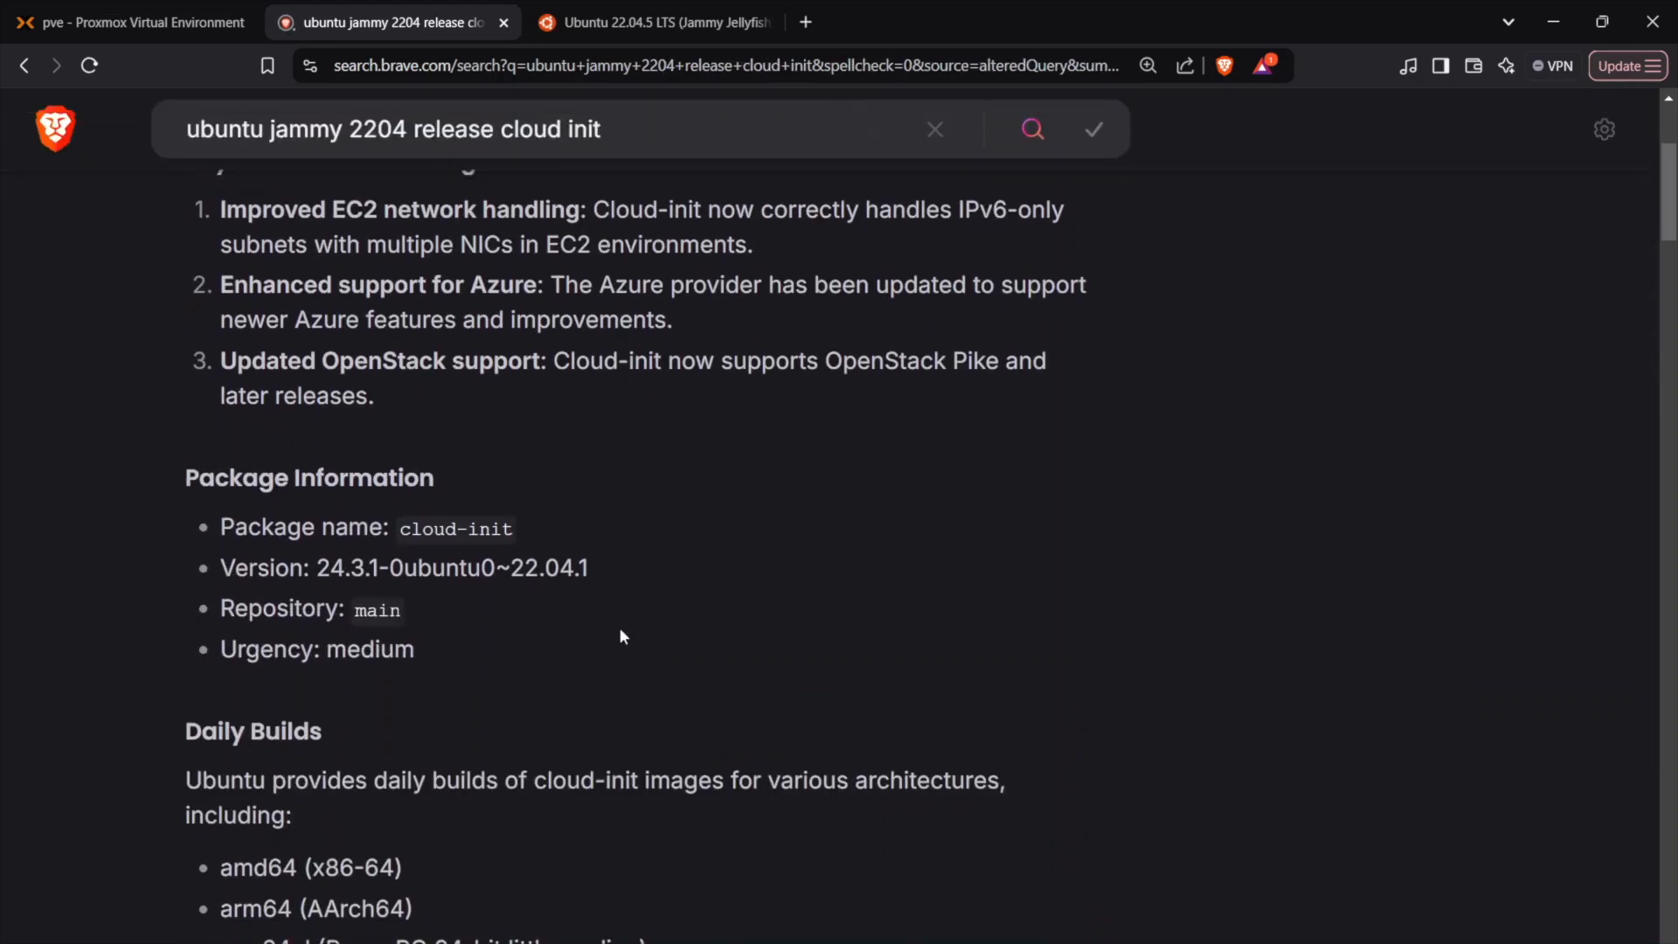
pyautogui.scroll(-12, 621, 626)
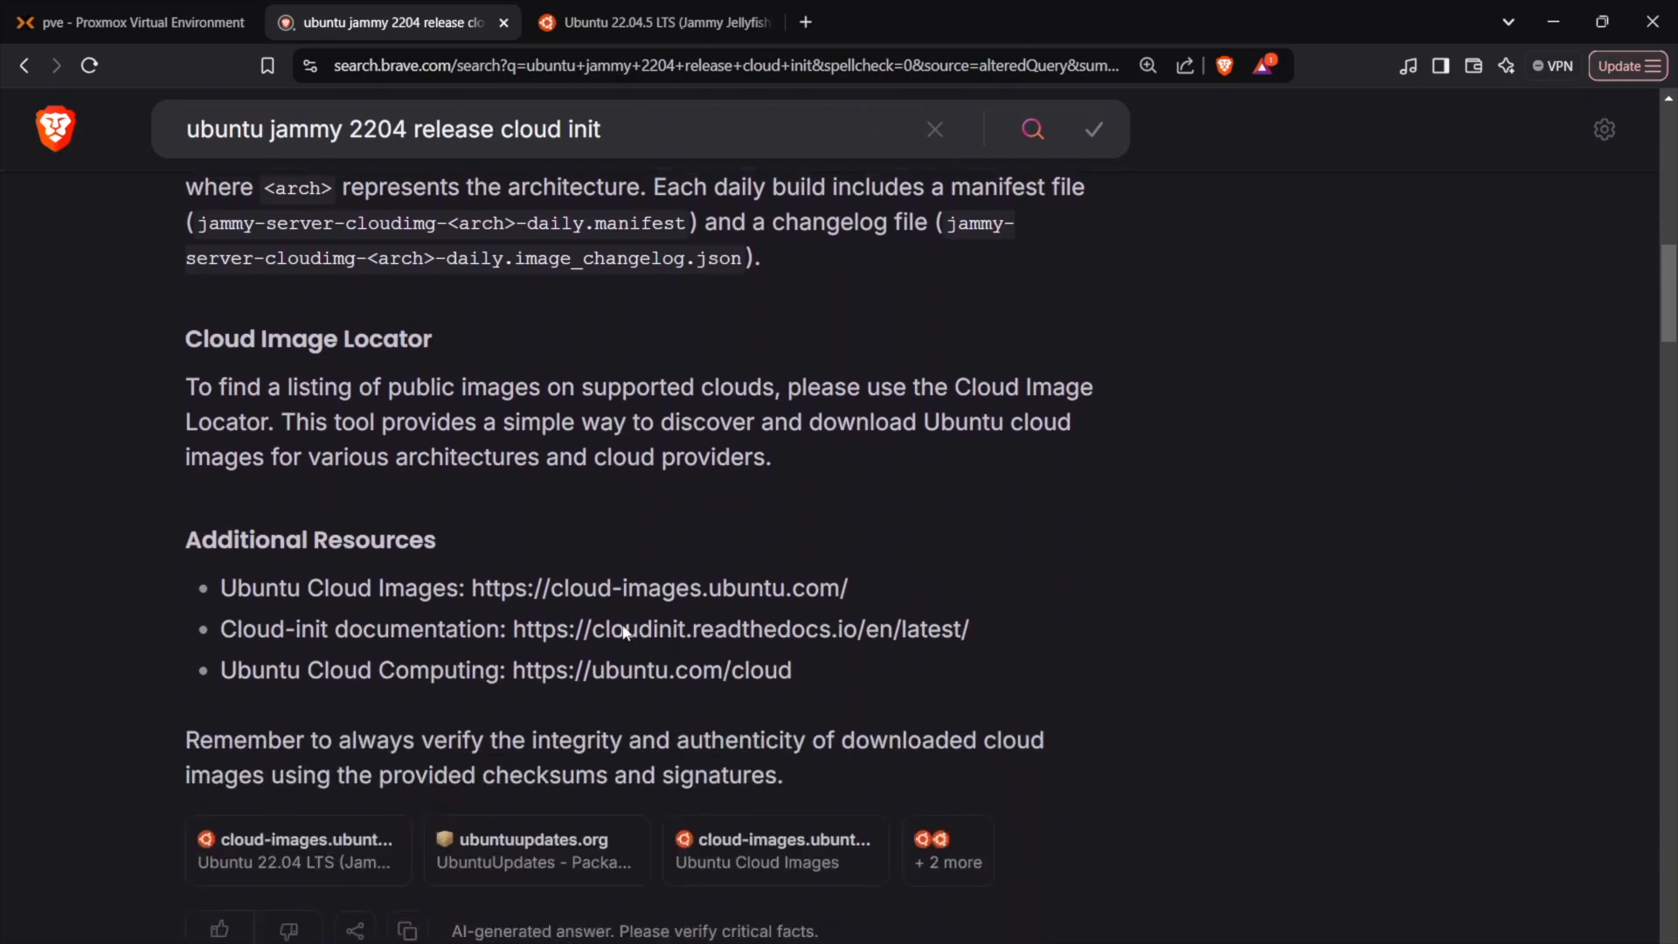
pyautogui.scroll(-3, 624, 629)
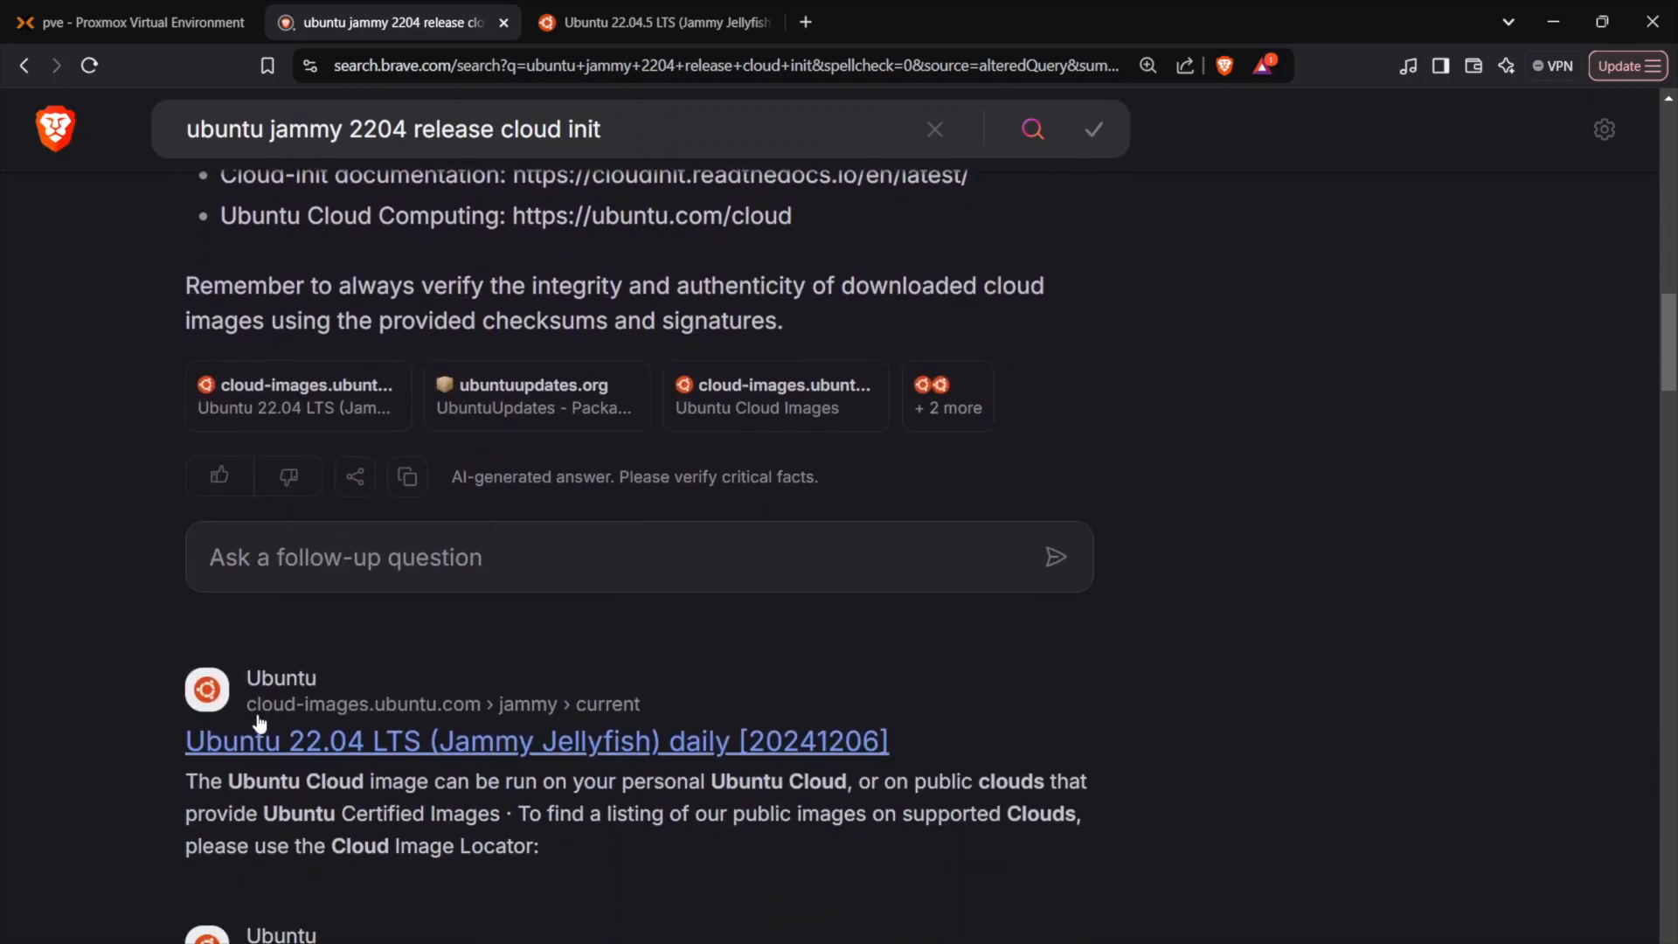
pyautogui.rightClick(408, 742)
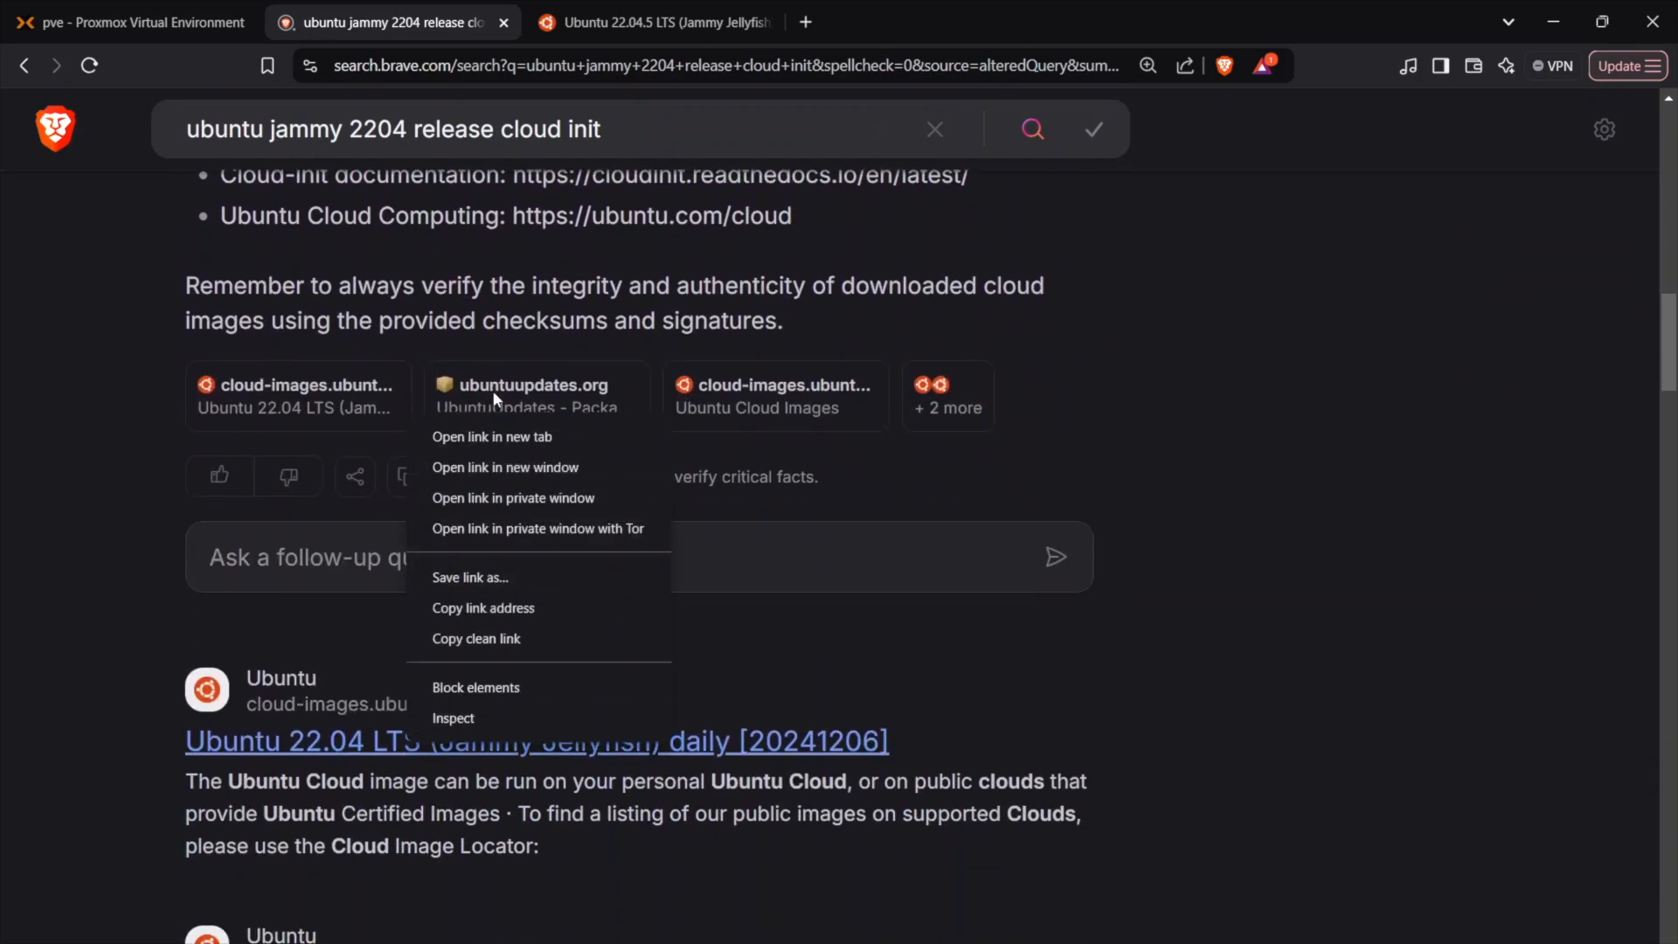
pyautogui.click(495, 437)
pyautogui.click(892, 27)
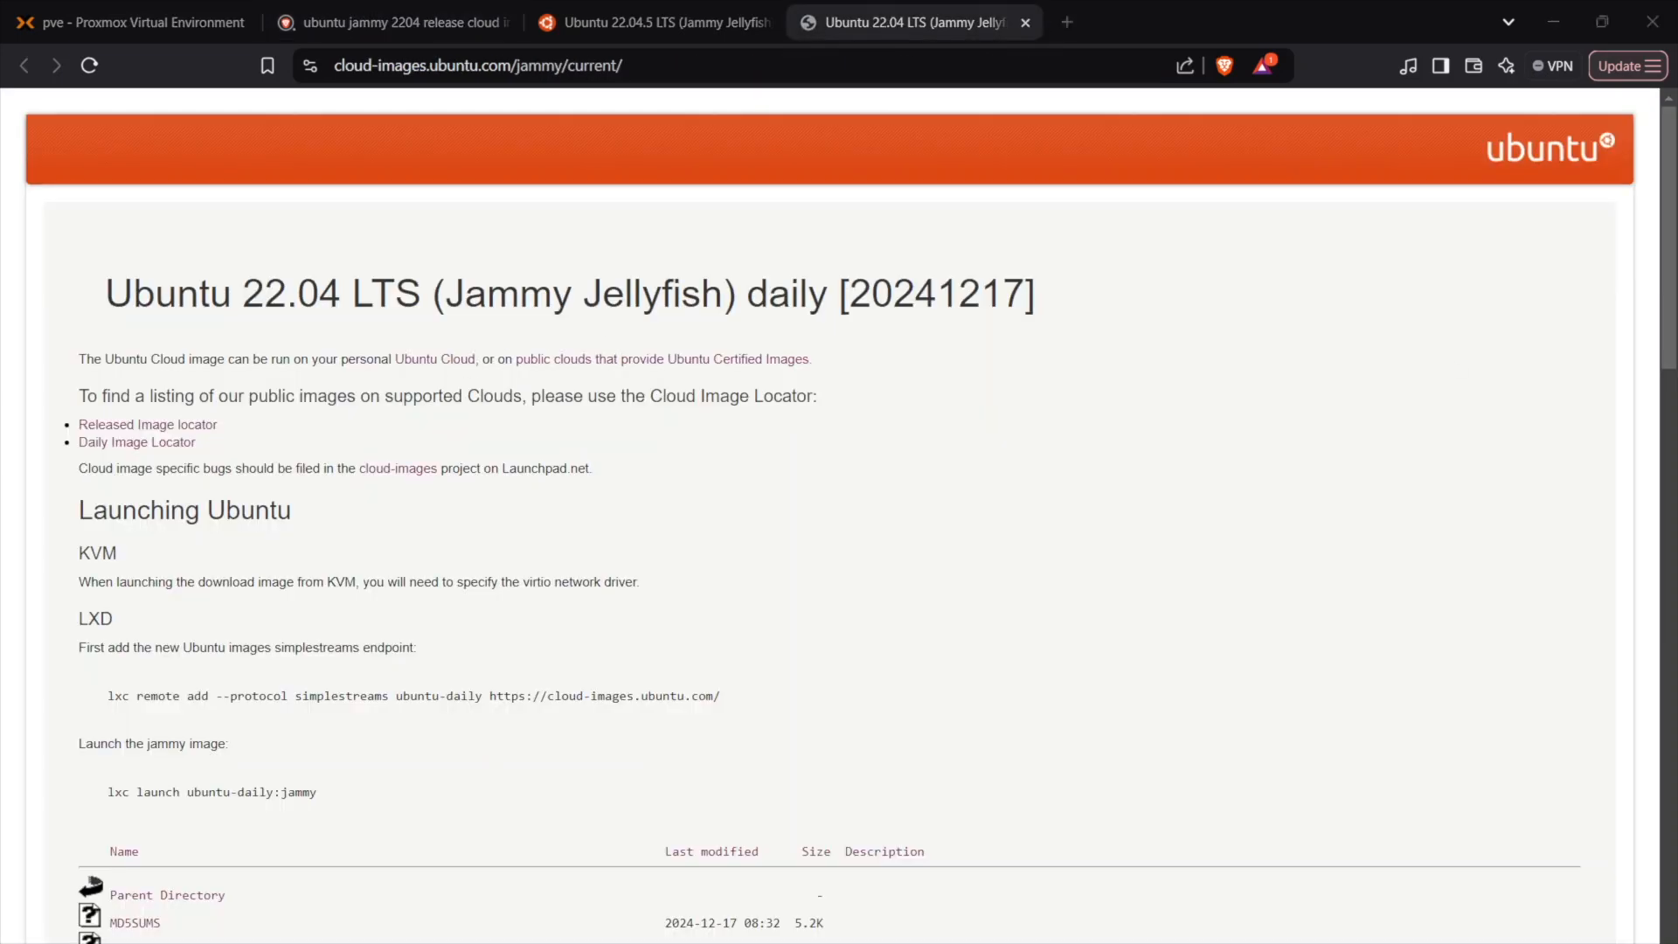
# Set the browser zoom of the Ubuntu daily cloud image page to 125%.
pyautogui.scroll(-1, 847, 599)
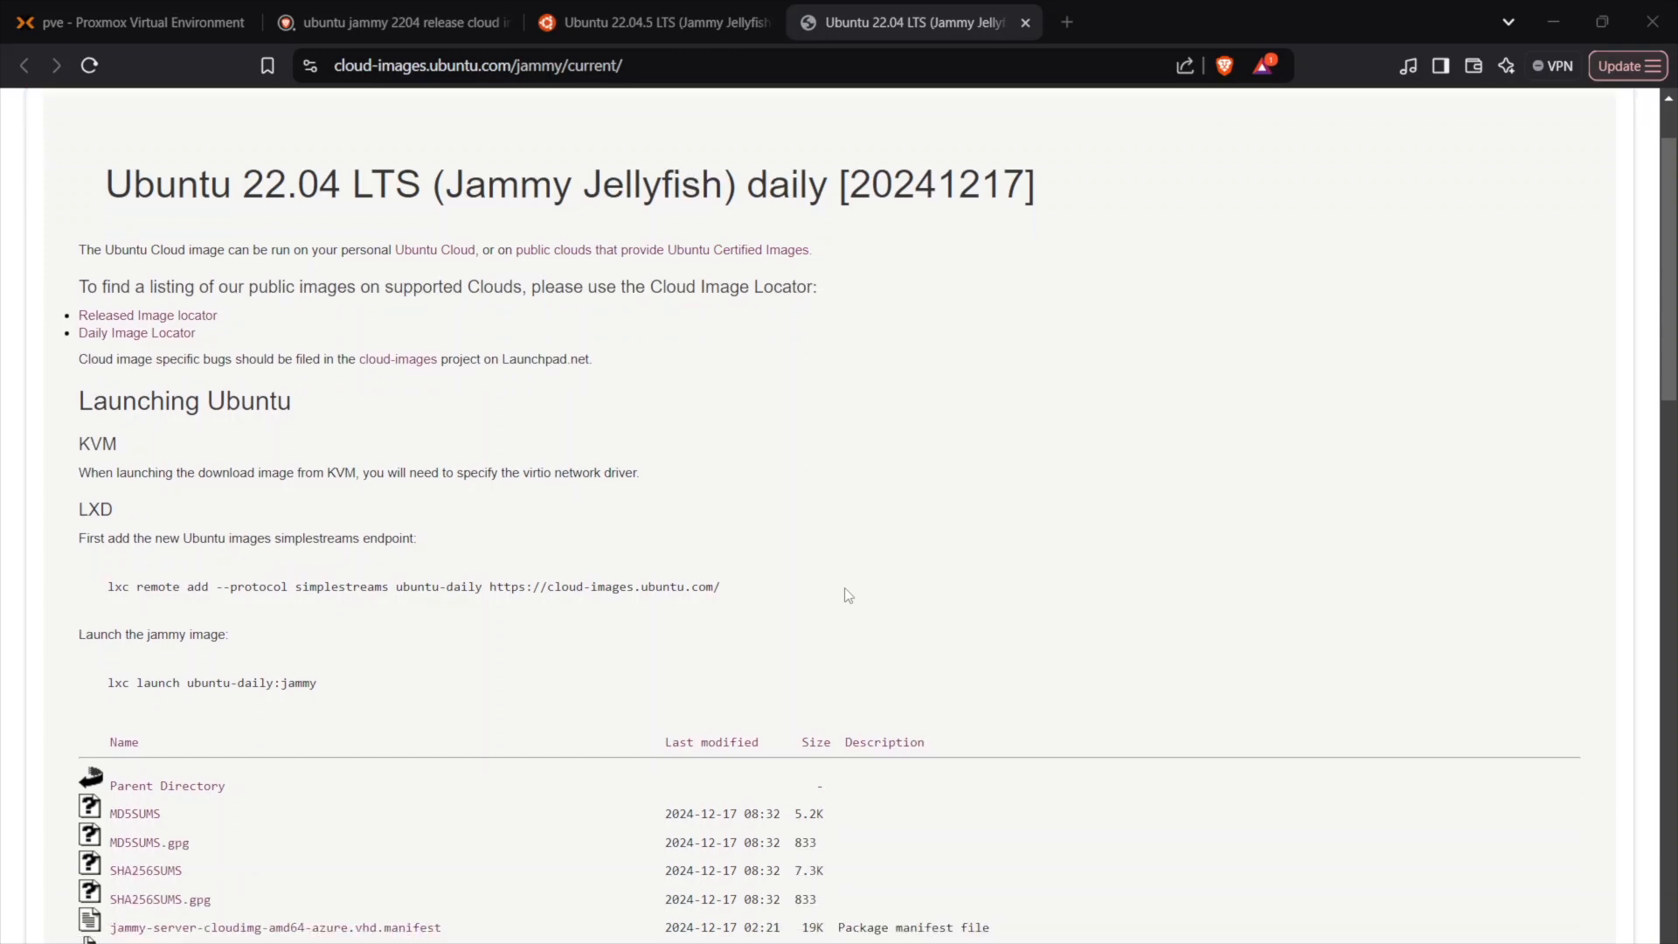
pyautogui.click(1631, 66)
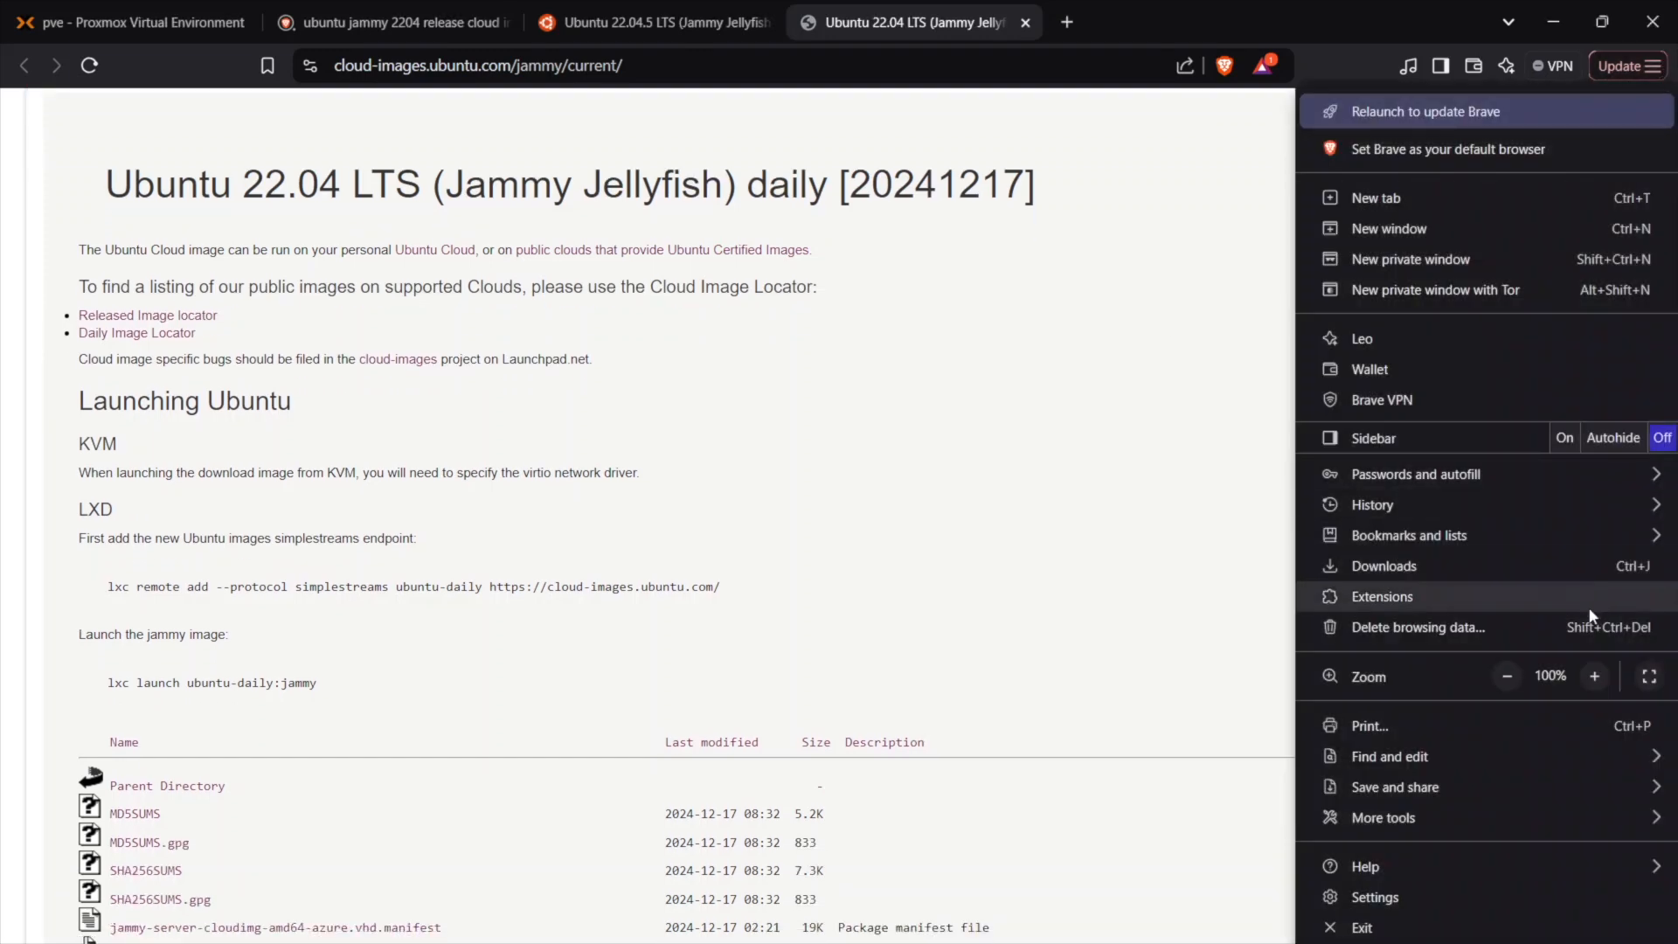
pyautogui.click(1596, 678)
pyautogui.click(1595, 678)
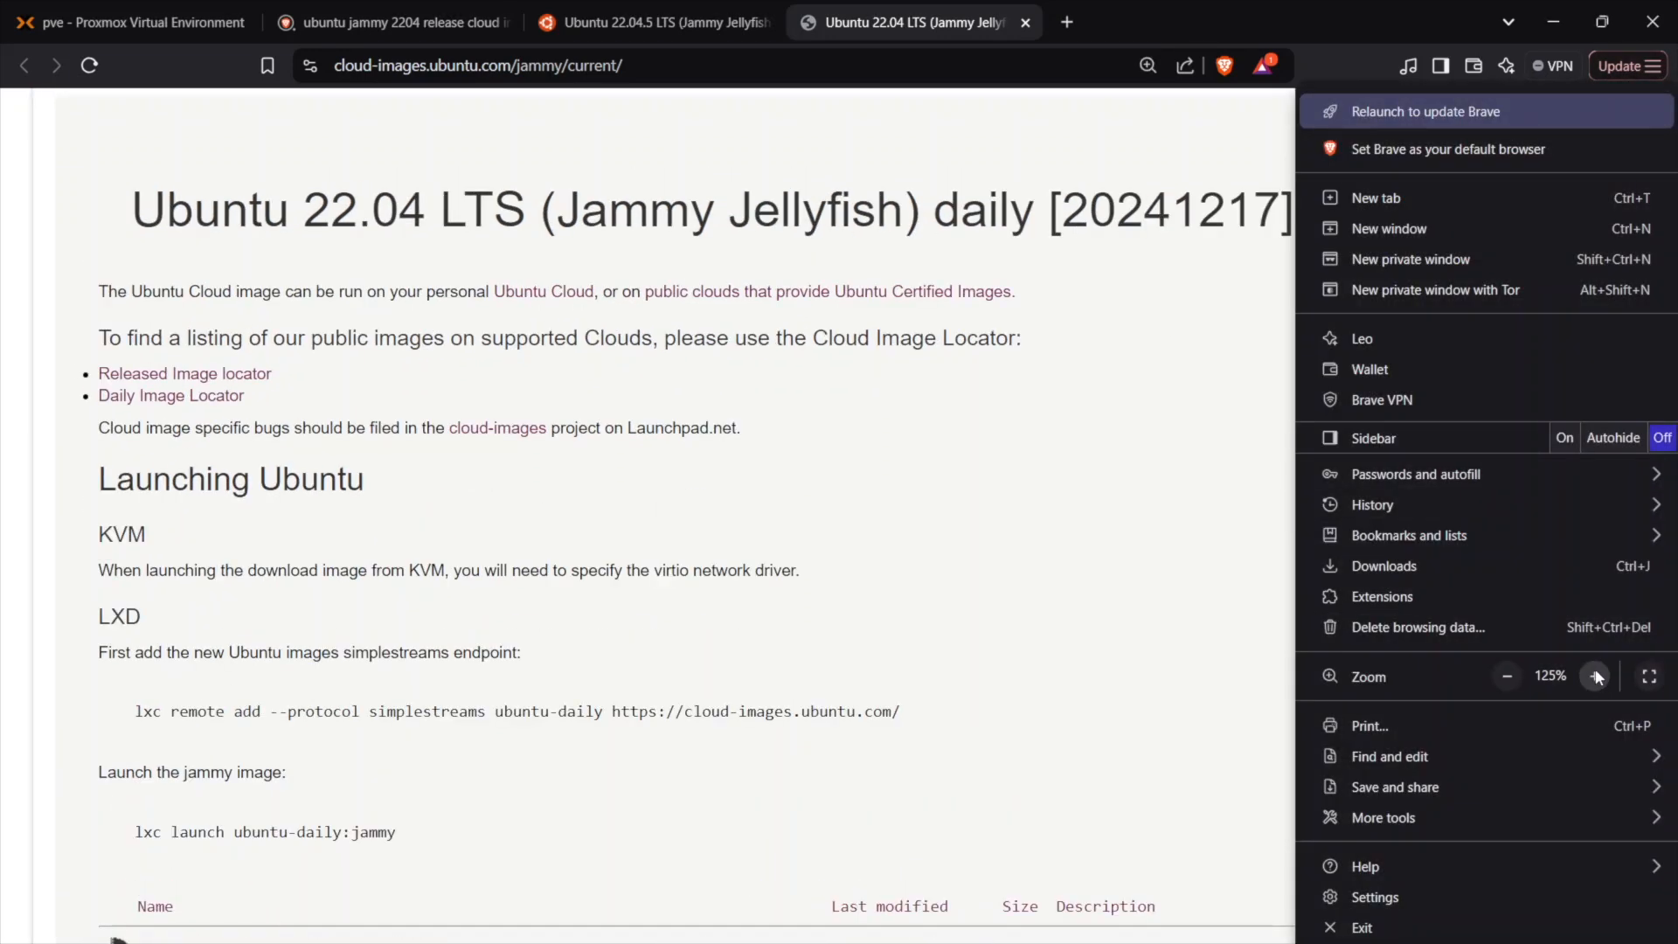
pyautogui.click(1223, 584)
# Find jammy-server-cloudimg-amd64.img in the file list and copy its link address.
pyautogui.scroll(-2, 1159, 547)
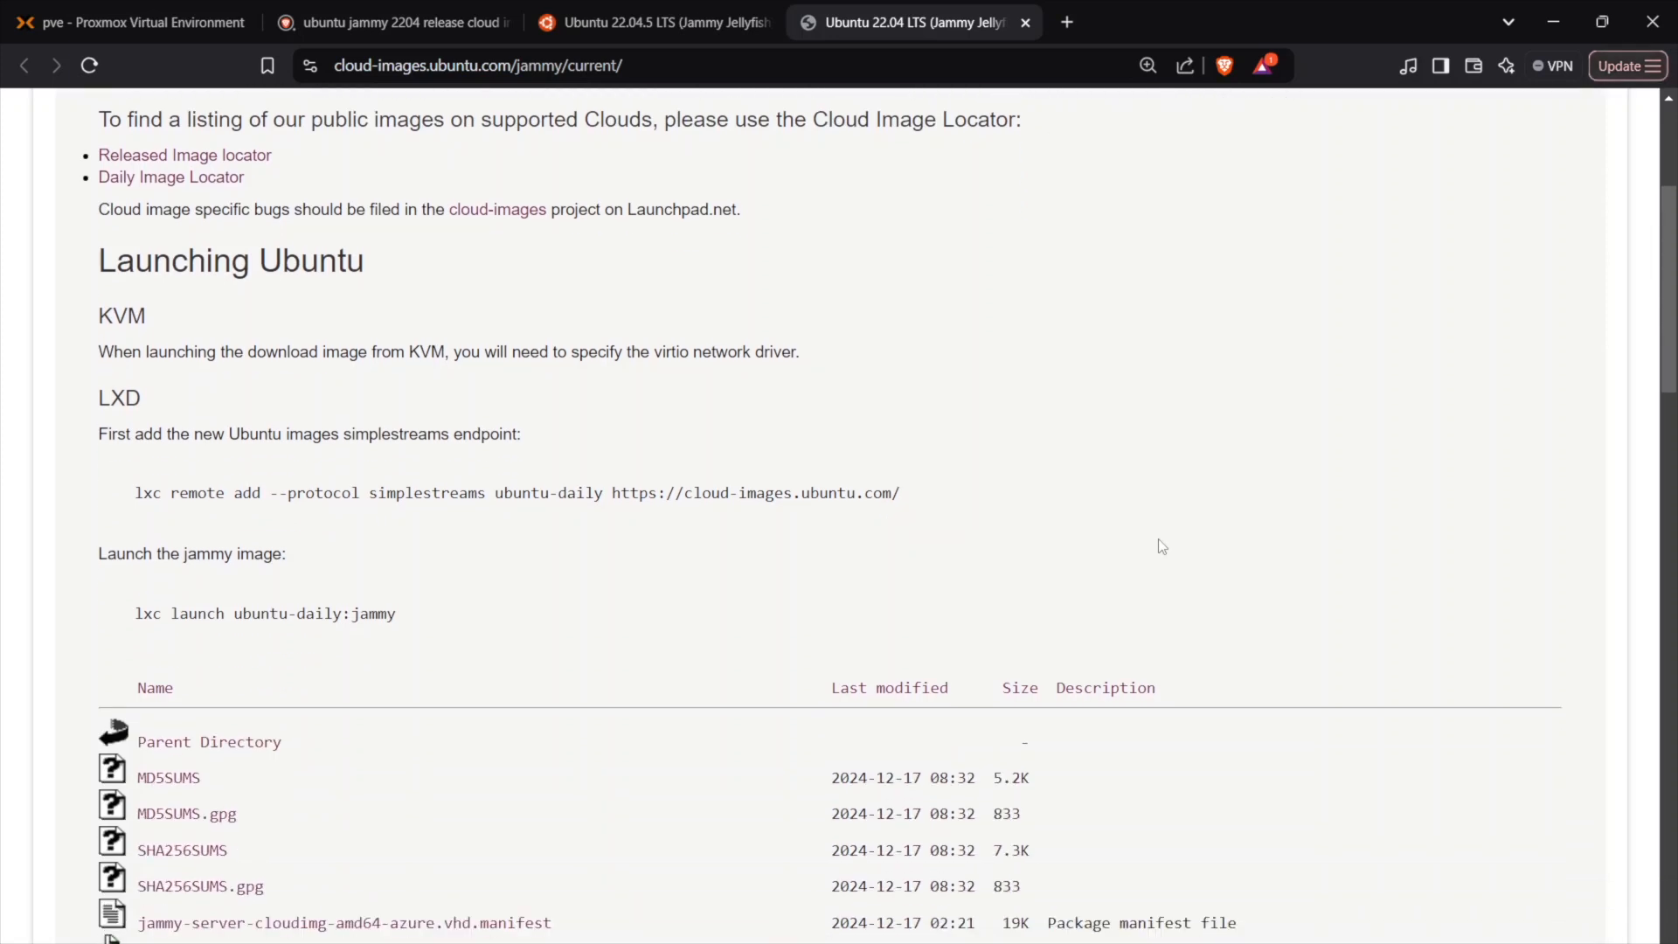
pyautogui.scroll(-2, 1161, 546)
pyautogui.scroll(-3, 1160, 546)
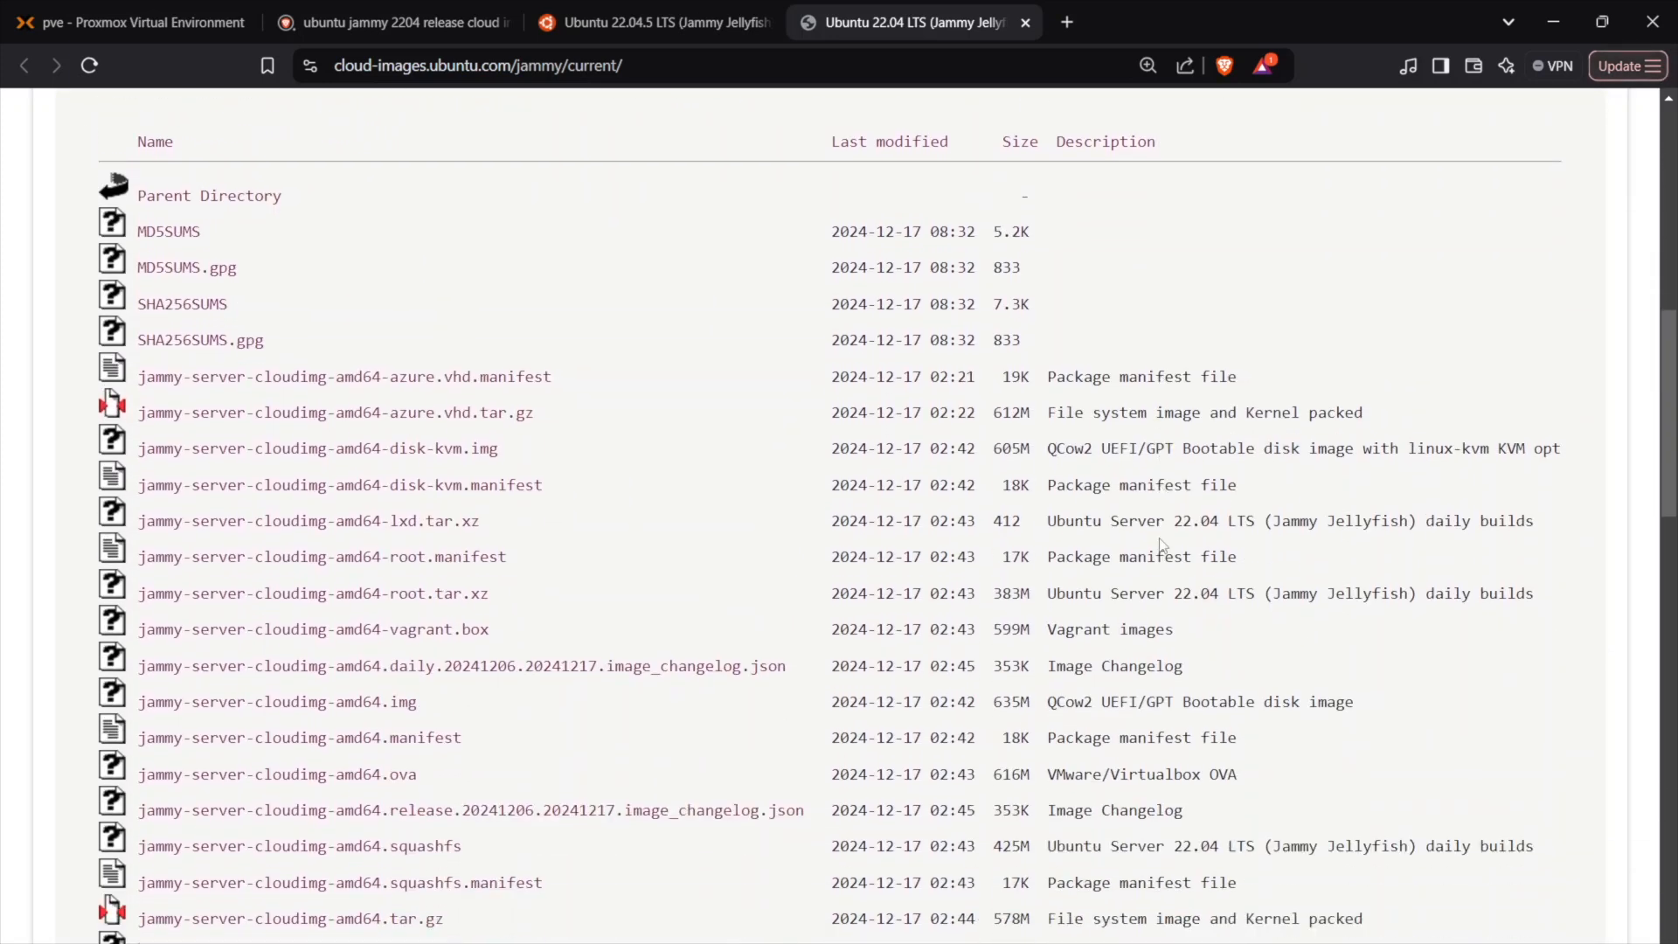
pyautogui.scroll(-1, 1162, 541)
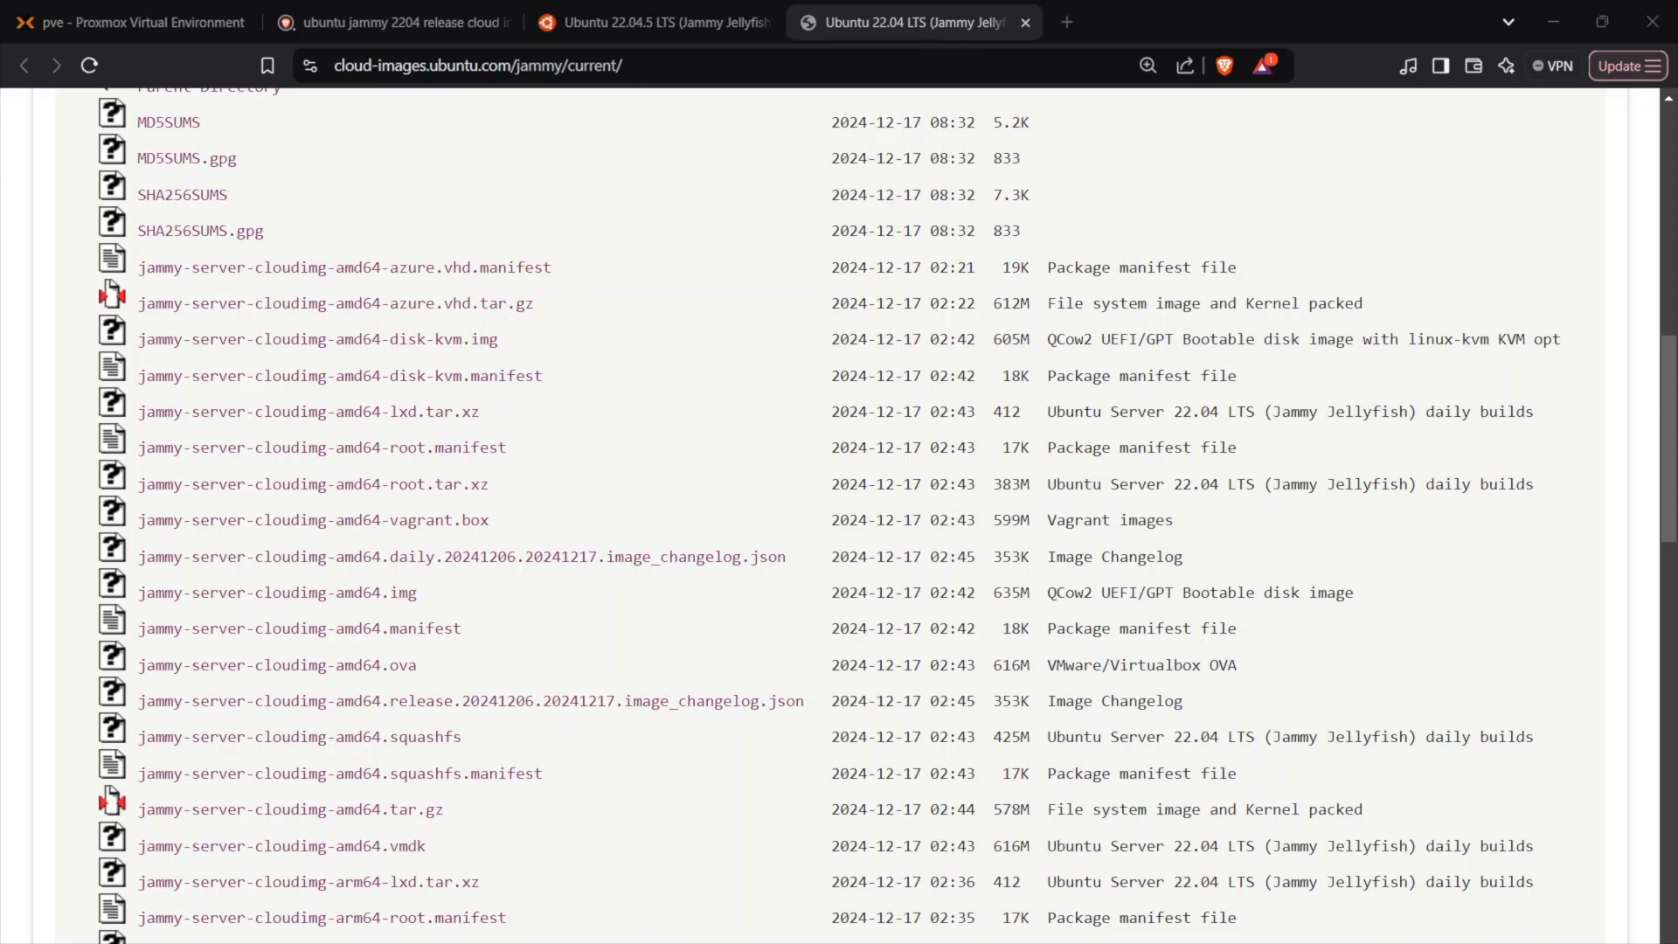
pyautogui.moveTo(430, 596); pyautogui.dragTo(138, 602)
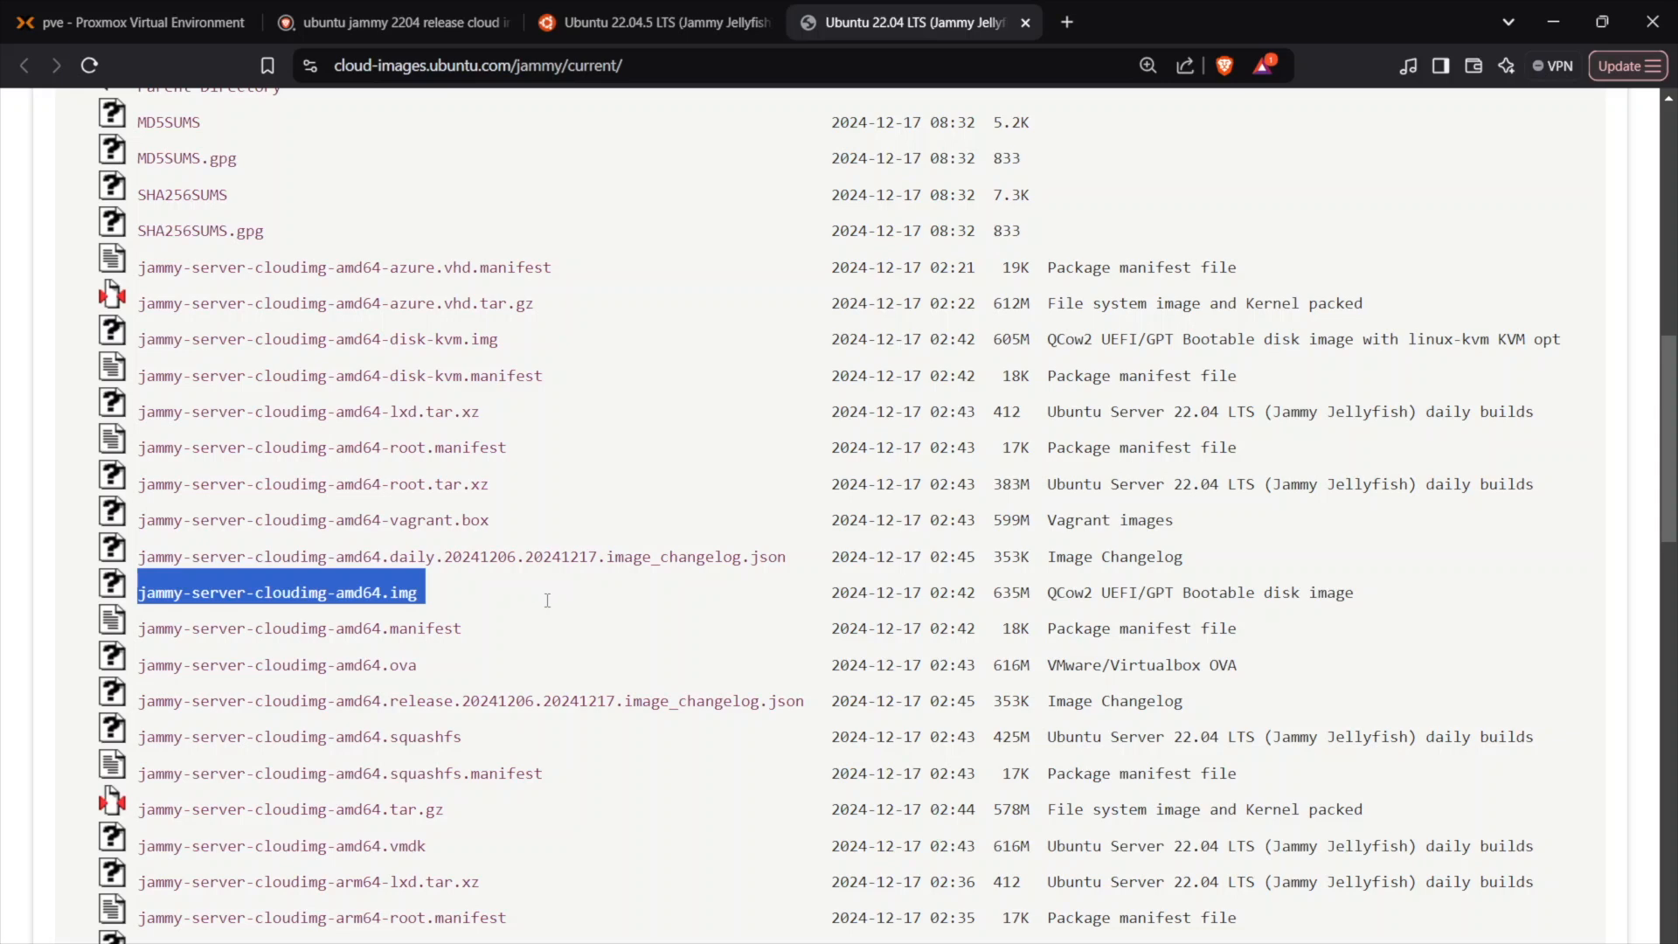
pyautogui.rightClick(375, 600)
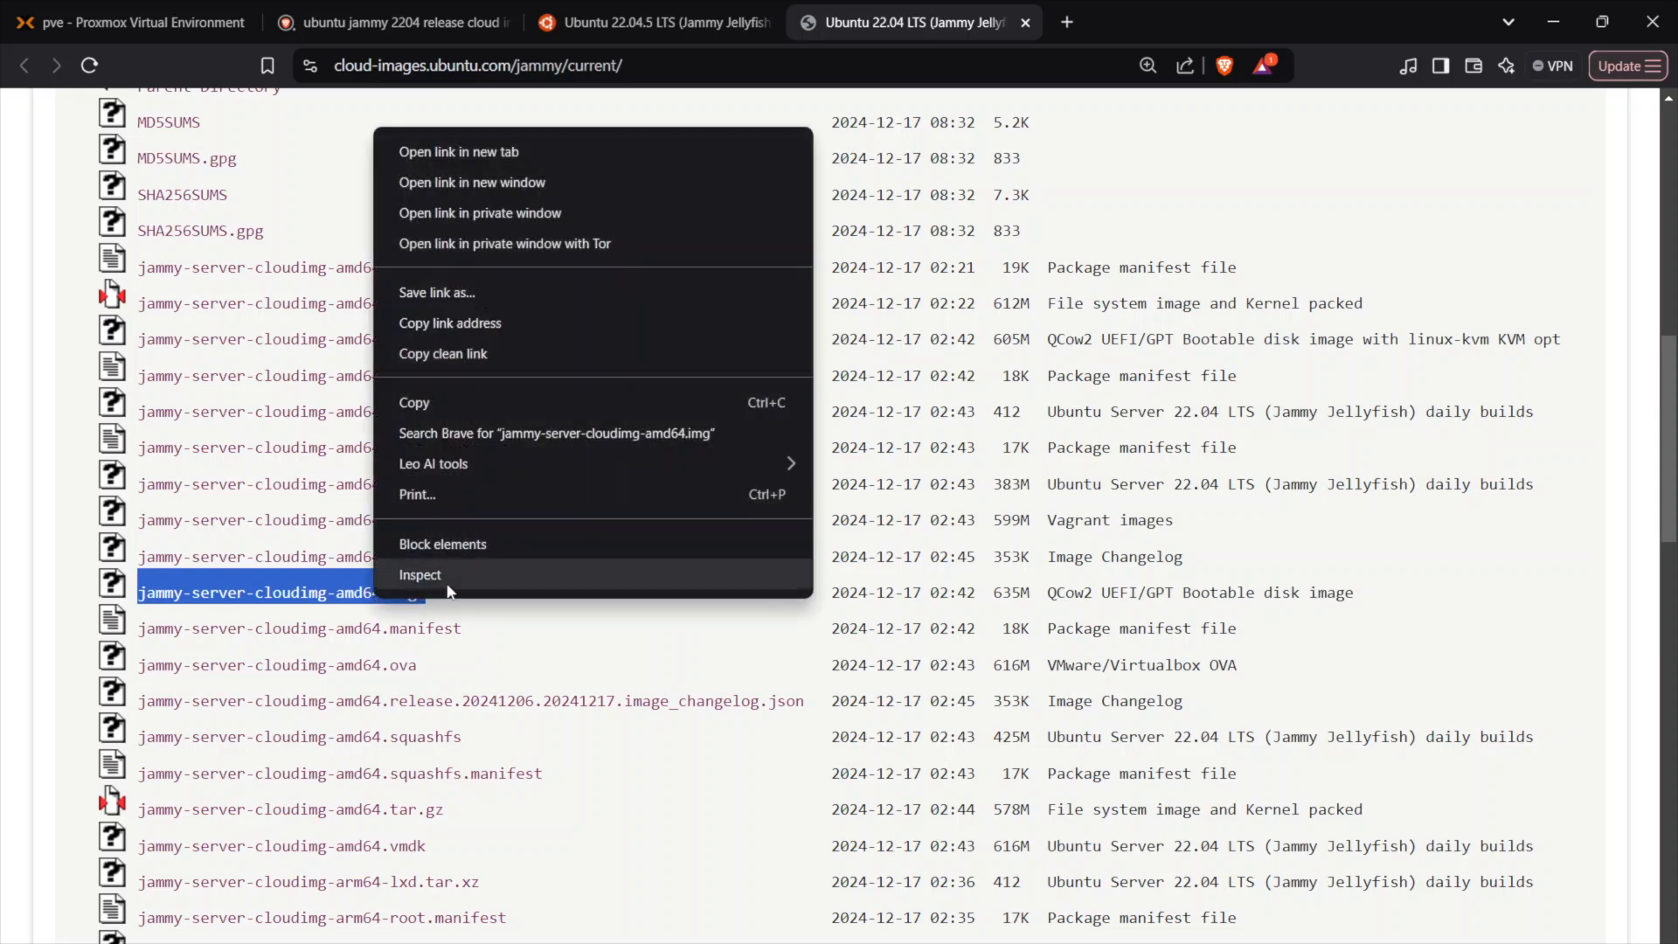
pyautogui.click(458, 326)
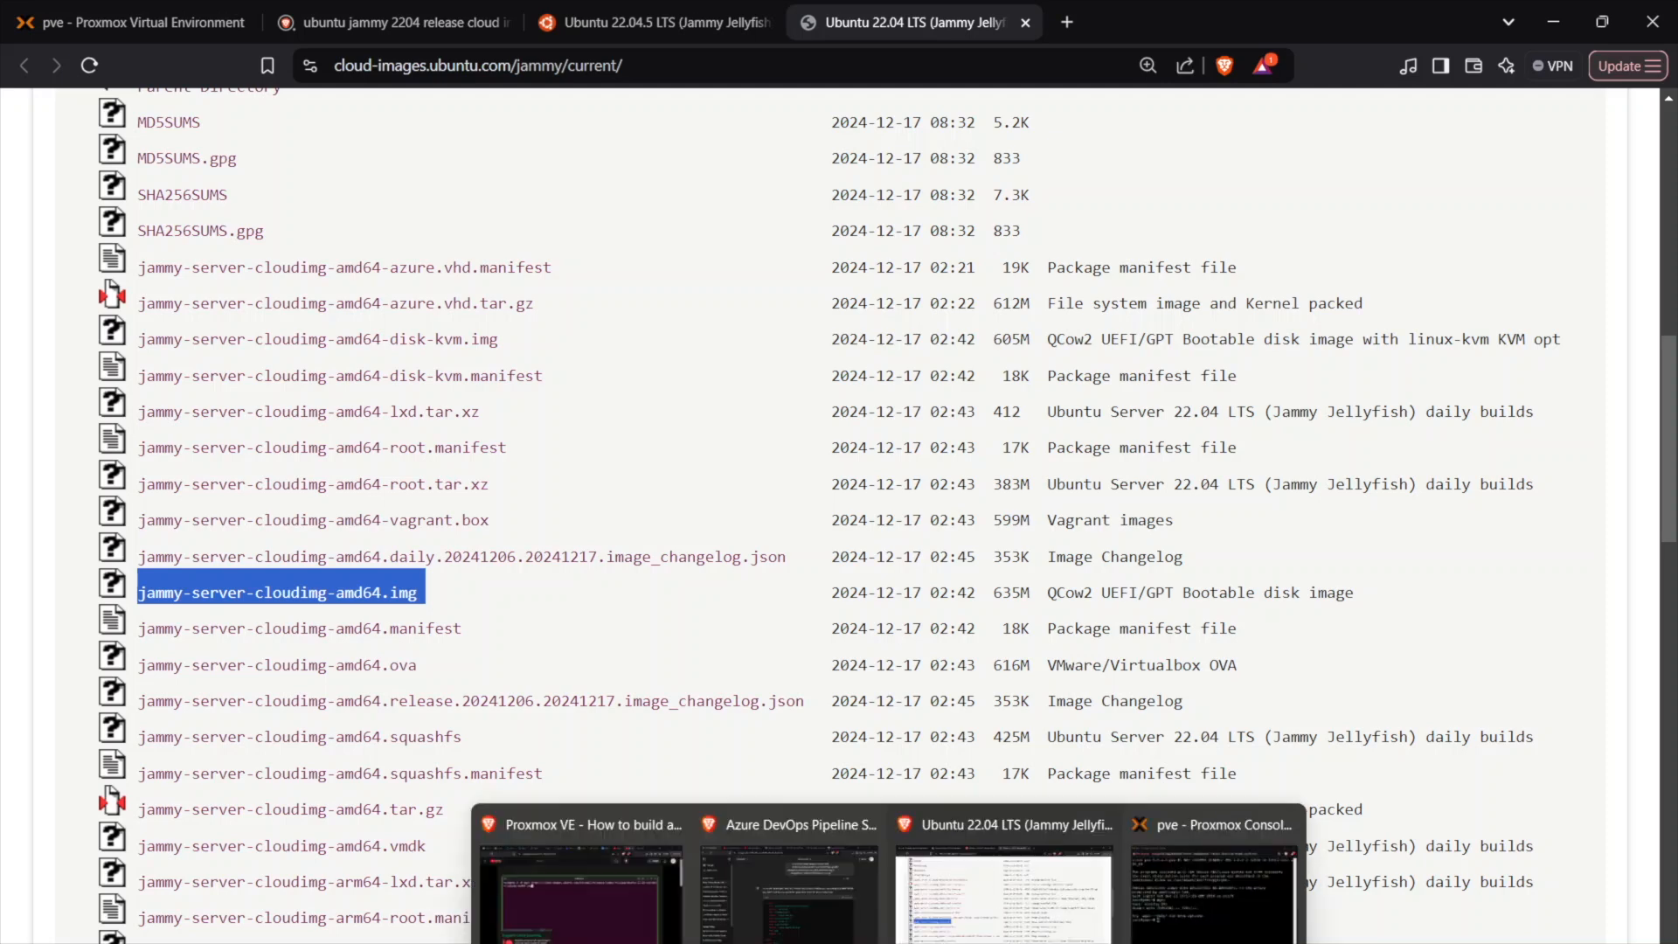
# Switch to the node shell console and start a wget command with the copied jammy-server-cloudimg-amd64.img link as its URL.
pyautogui.click(1210, 874)
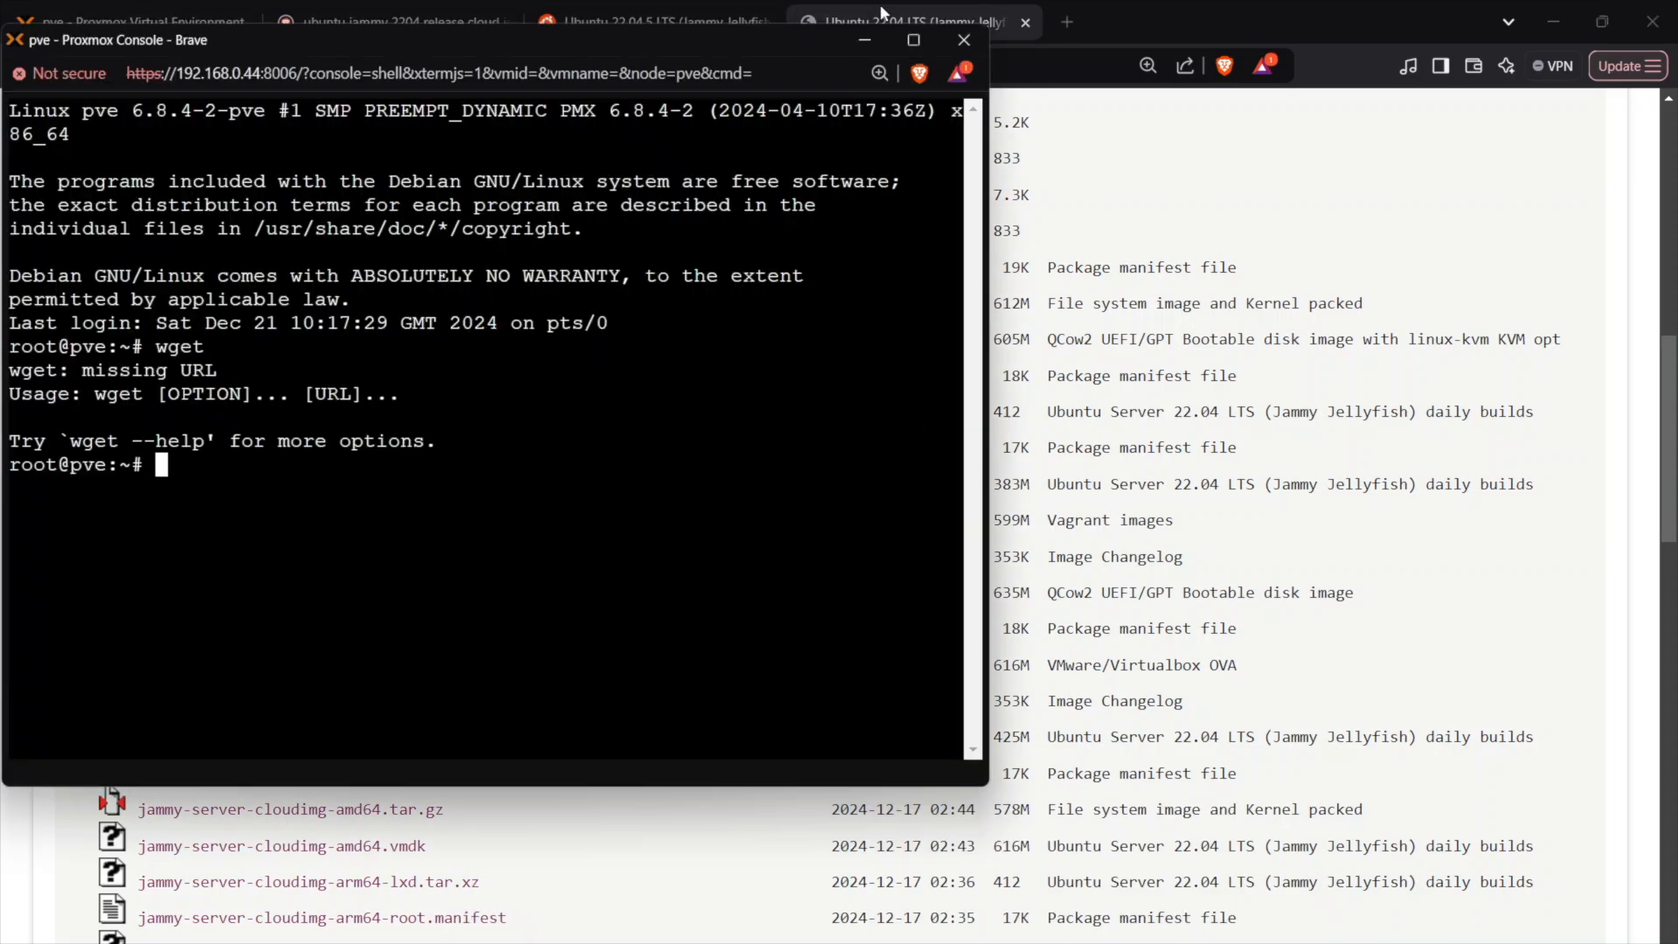
pyautogui.write('wget')
pyautogui.rightClick(292, 469)
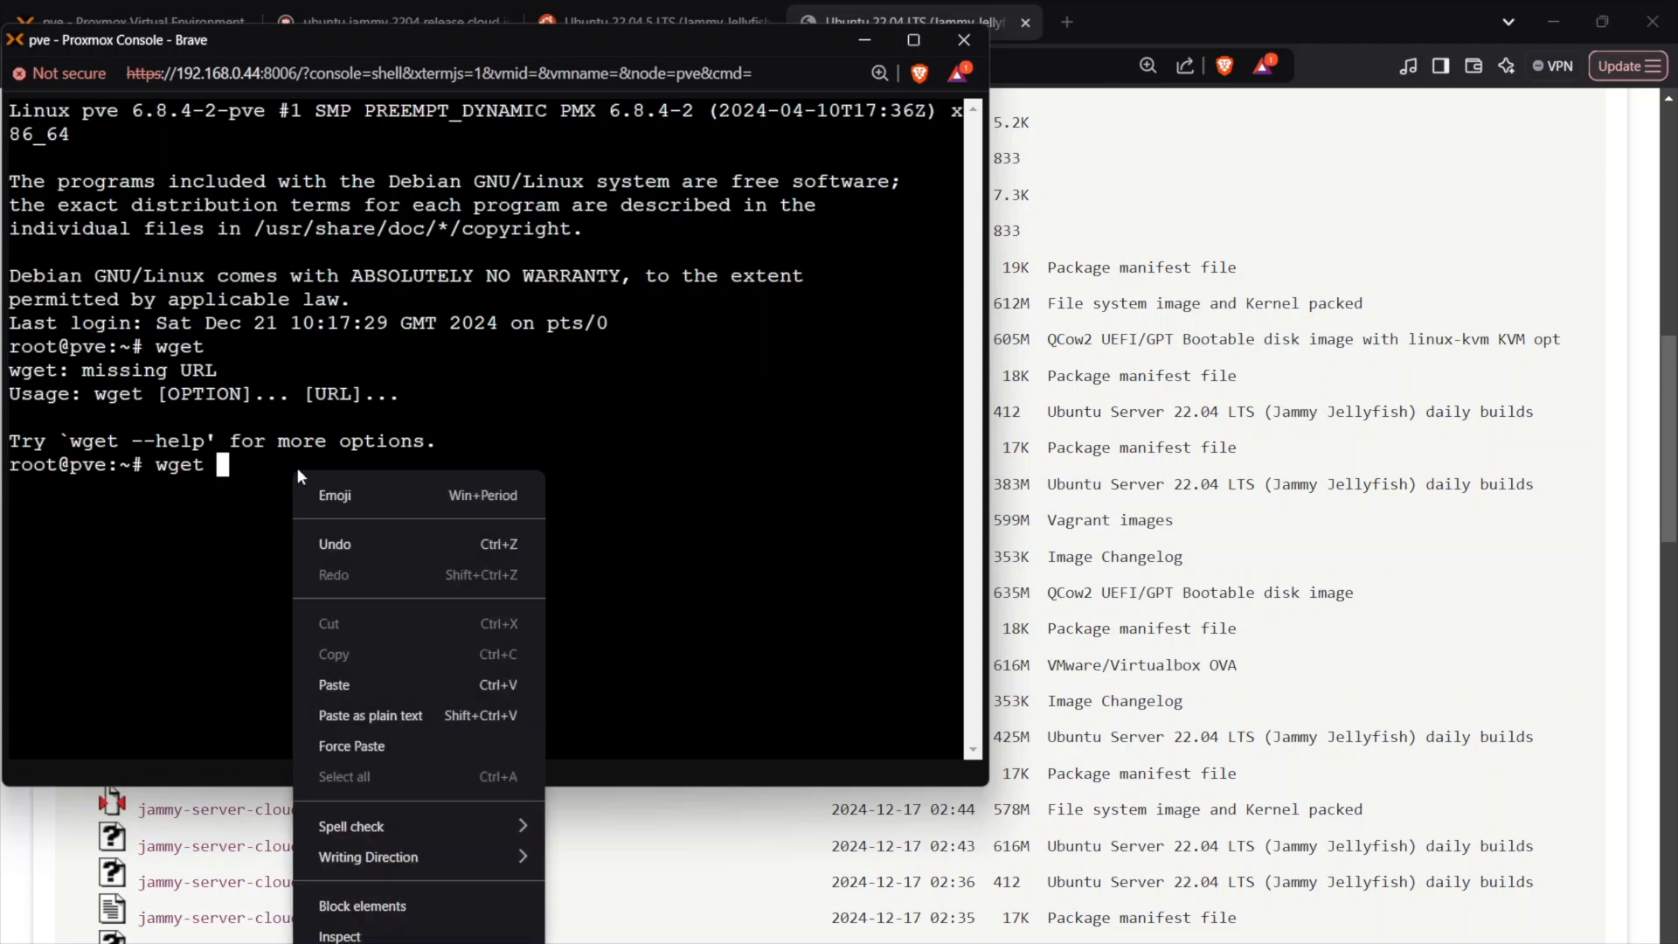
pyautogui.click(349, 686)
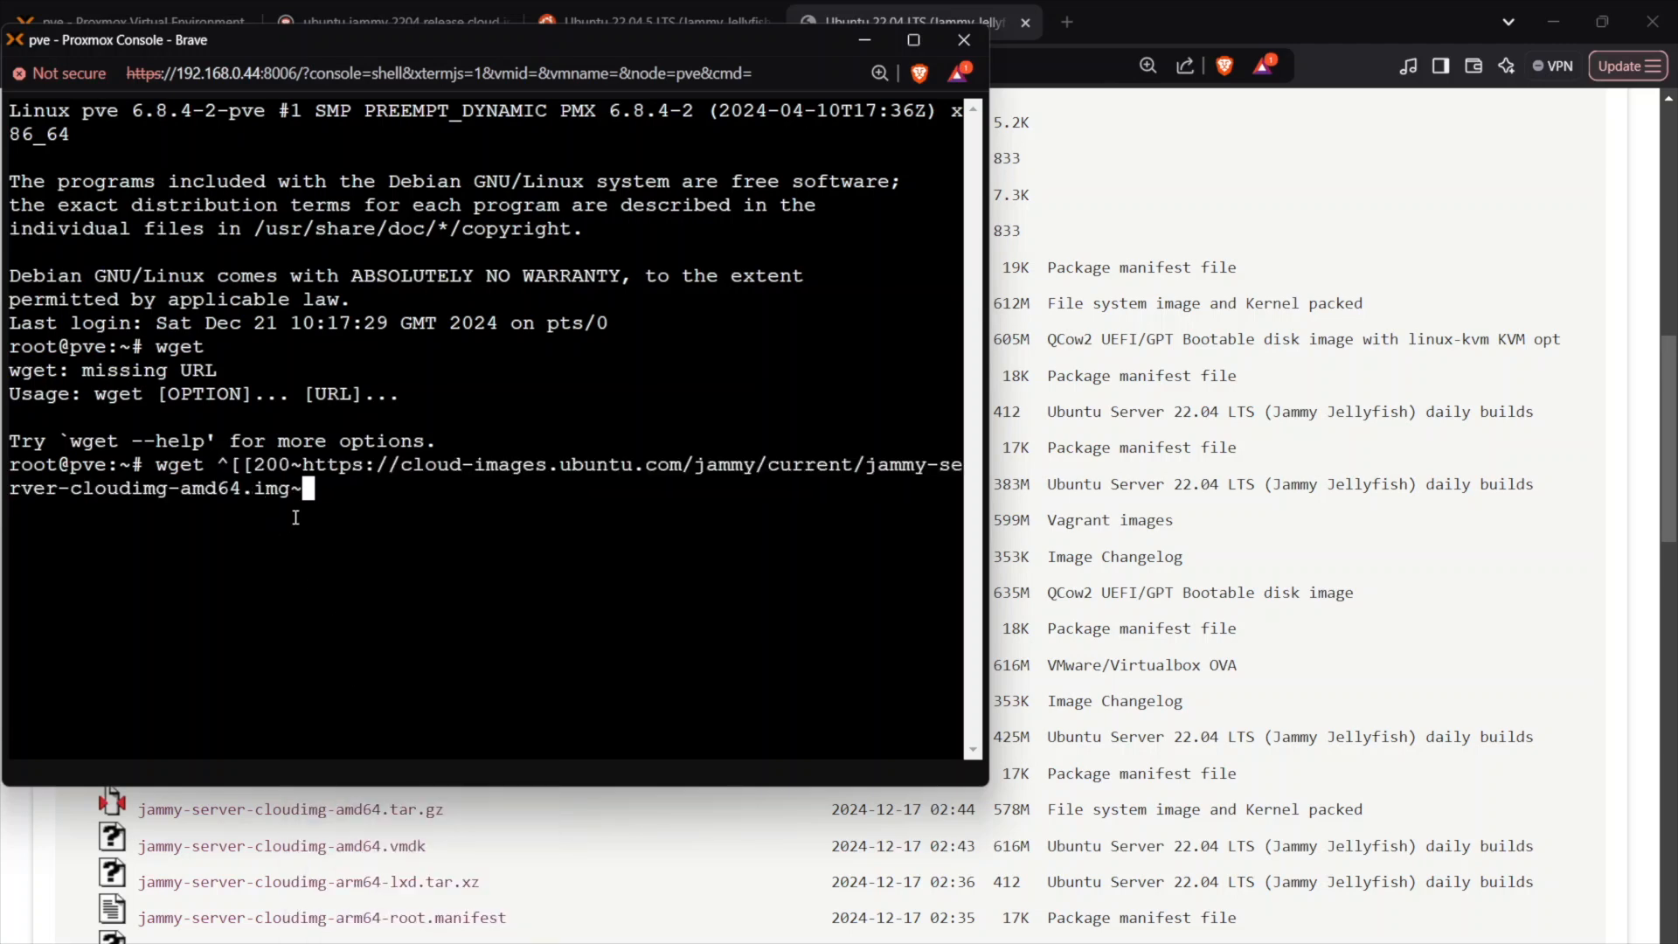
# Remove the stray paste characters around the URL and run wget to download jammy-server-cloudimg-amd64.img.
pyautogui.press('BackSpace')
pyautogui.press('Left')
pyautogui.press('Left')
pyautogui.press('Left')
pyautogui.press('Left')
pyautogui.press('Left')
pyautogui.press('Left')
pyautogui.press('Left')
pyautogui.press('Left')
pyautogui.press('Left')
pyautogui.press('Left')
pyautogui.press('Left')
pyautogui.press('Left')
pyautogui.press('Left')
pyautogui.press('Left')
pyautogui.press('Left')
pyautogui.press('Left')
pyautogui.press('Left')
pyautogui.press('Left')
pyautogui.press('Left')
pyautogui.press('Left')
pyautogui.press('Left')
pyautogui.press('Left')
pyautogui.press('Left')
pyautogui.press('Left')
pyautogui.press('Left')
pyautogui.press('Left')
pyautogui.press('Left')
pyautogui.press('Left')
pyautogui.press('Left')
pyautogui.press('Left')
pyautogui.press('Left')
pyautogui.press('Left')
pyautogui.press('Left')
pyautogui.press('Left')
pyautogui.press('Left')
pyautogui.press('Left')
pyautogui.press('Left')
pyautogui.press('Left')
pyautogui.press('Left')
pyautogui.press('Left')
pyautogui.press('BackSpace')
pyautogui.press('BackSpace')
pyautogui.press('BackSpace')
pyautogui.press('BackSpace')
pyautogui.press('BackSpace')
pyautogui.press('BackSpace')
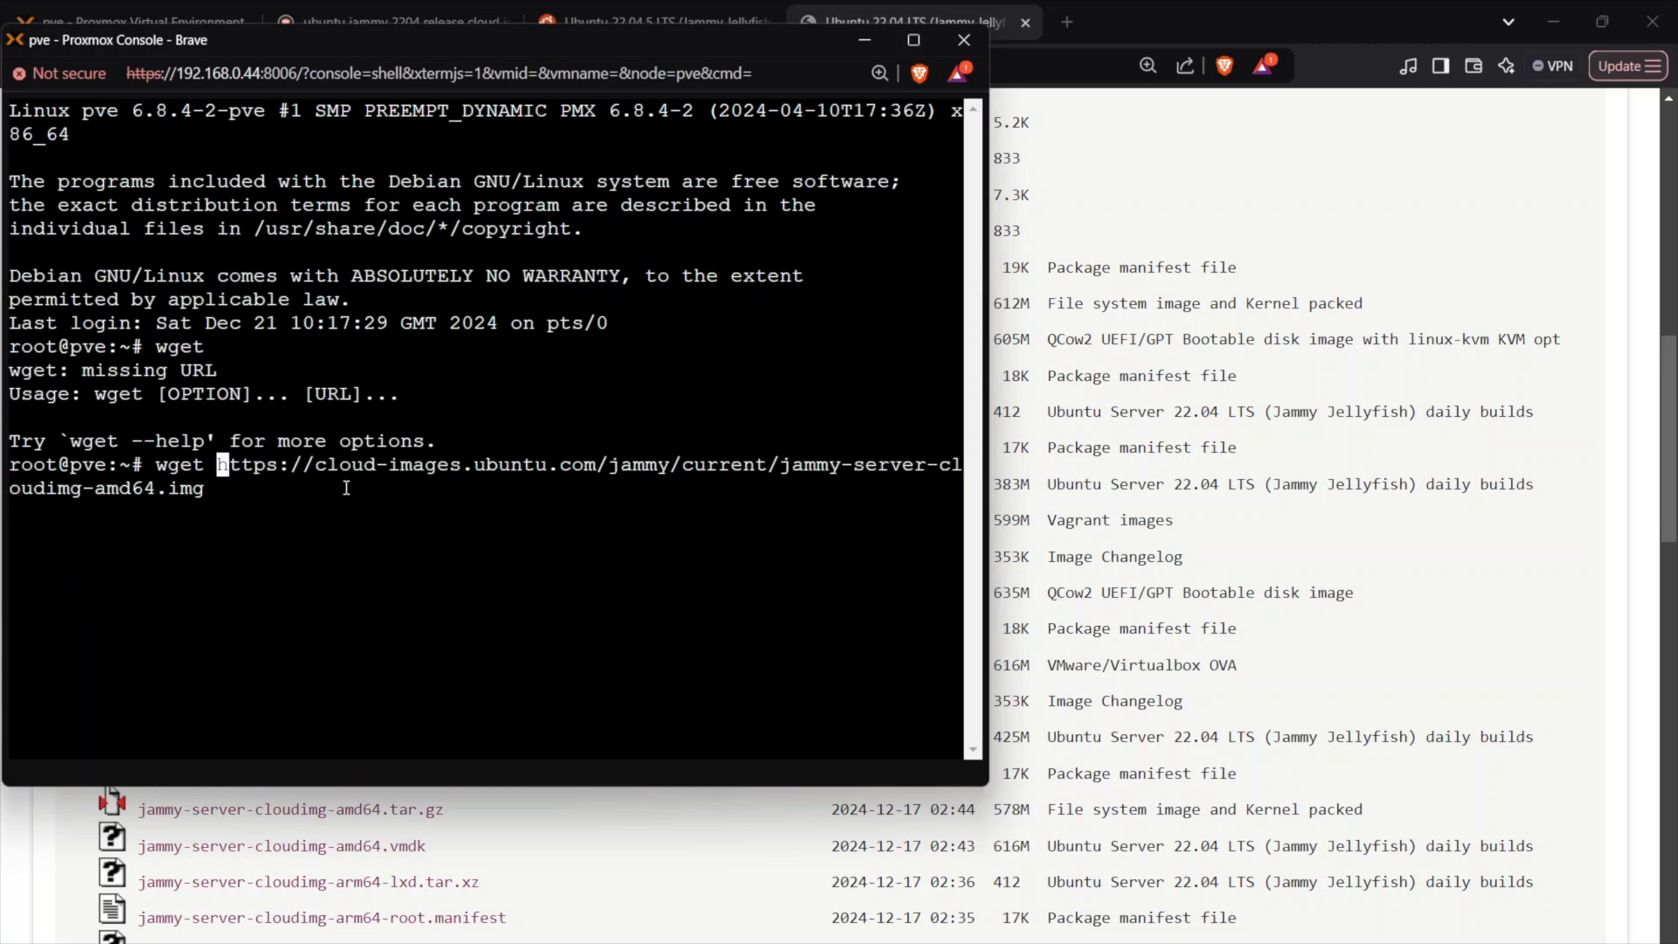
pyautogui.press('Return')
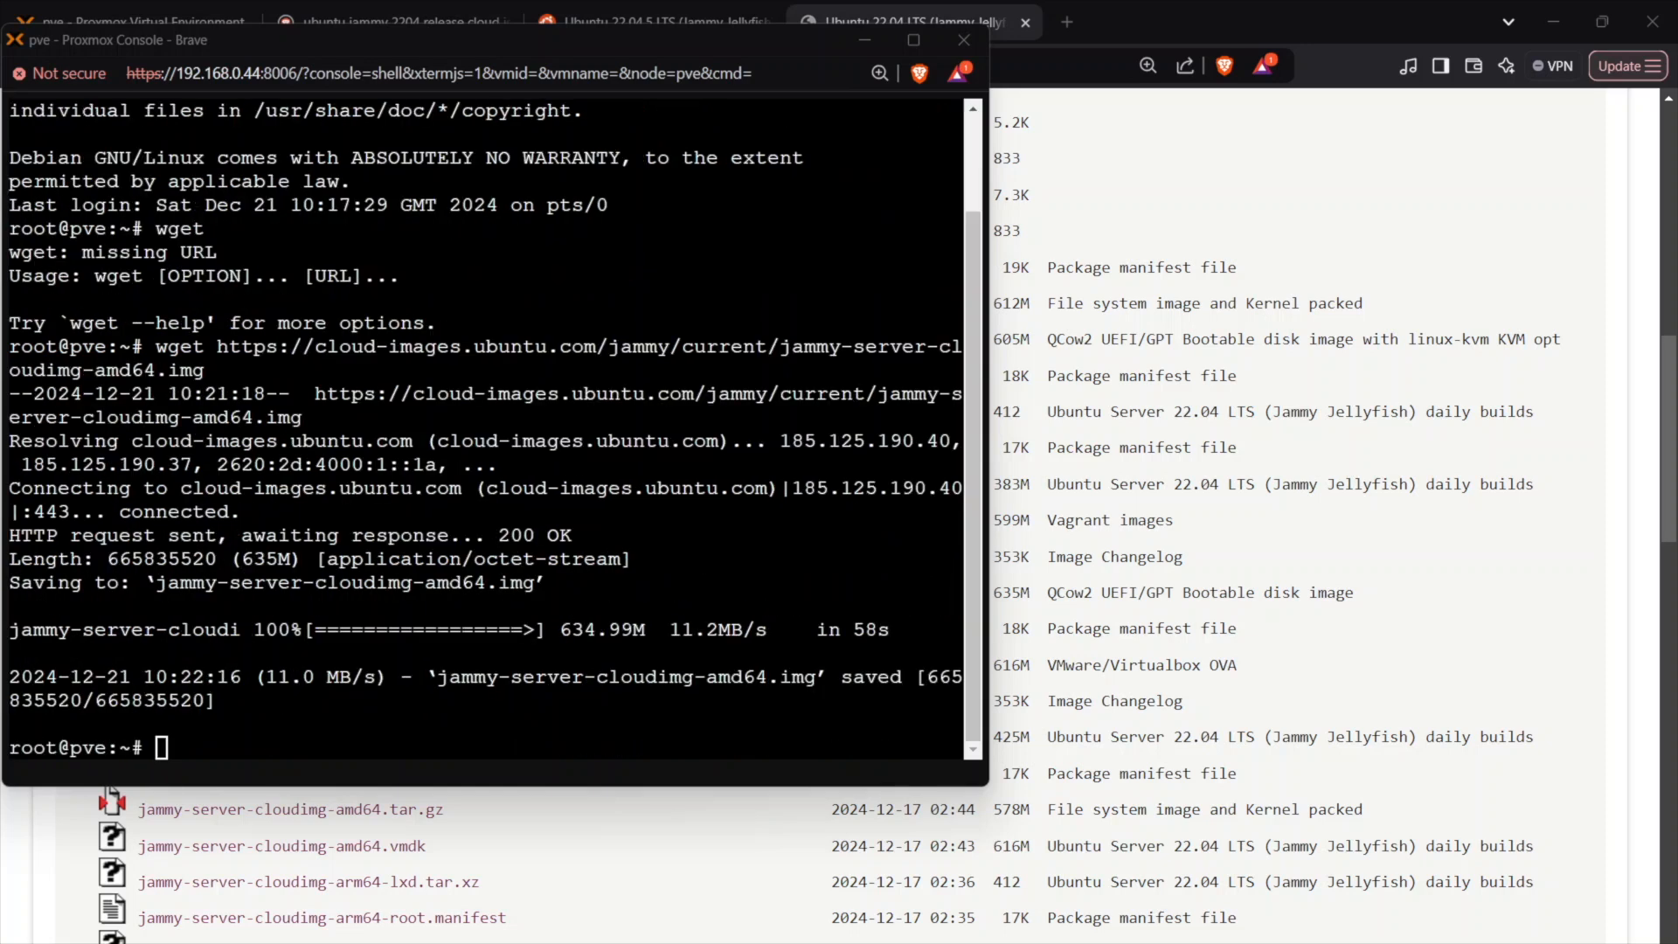
# Check the completed download and list the current directory's contents to find the image file.
pyautogui.moveTo(19, 630); pyautogui.dragTo(888, 628)
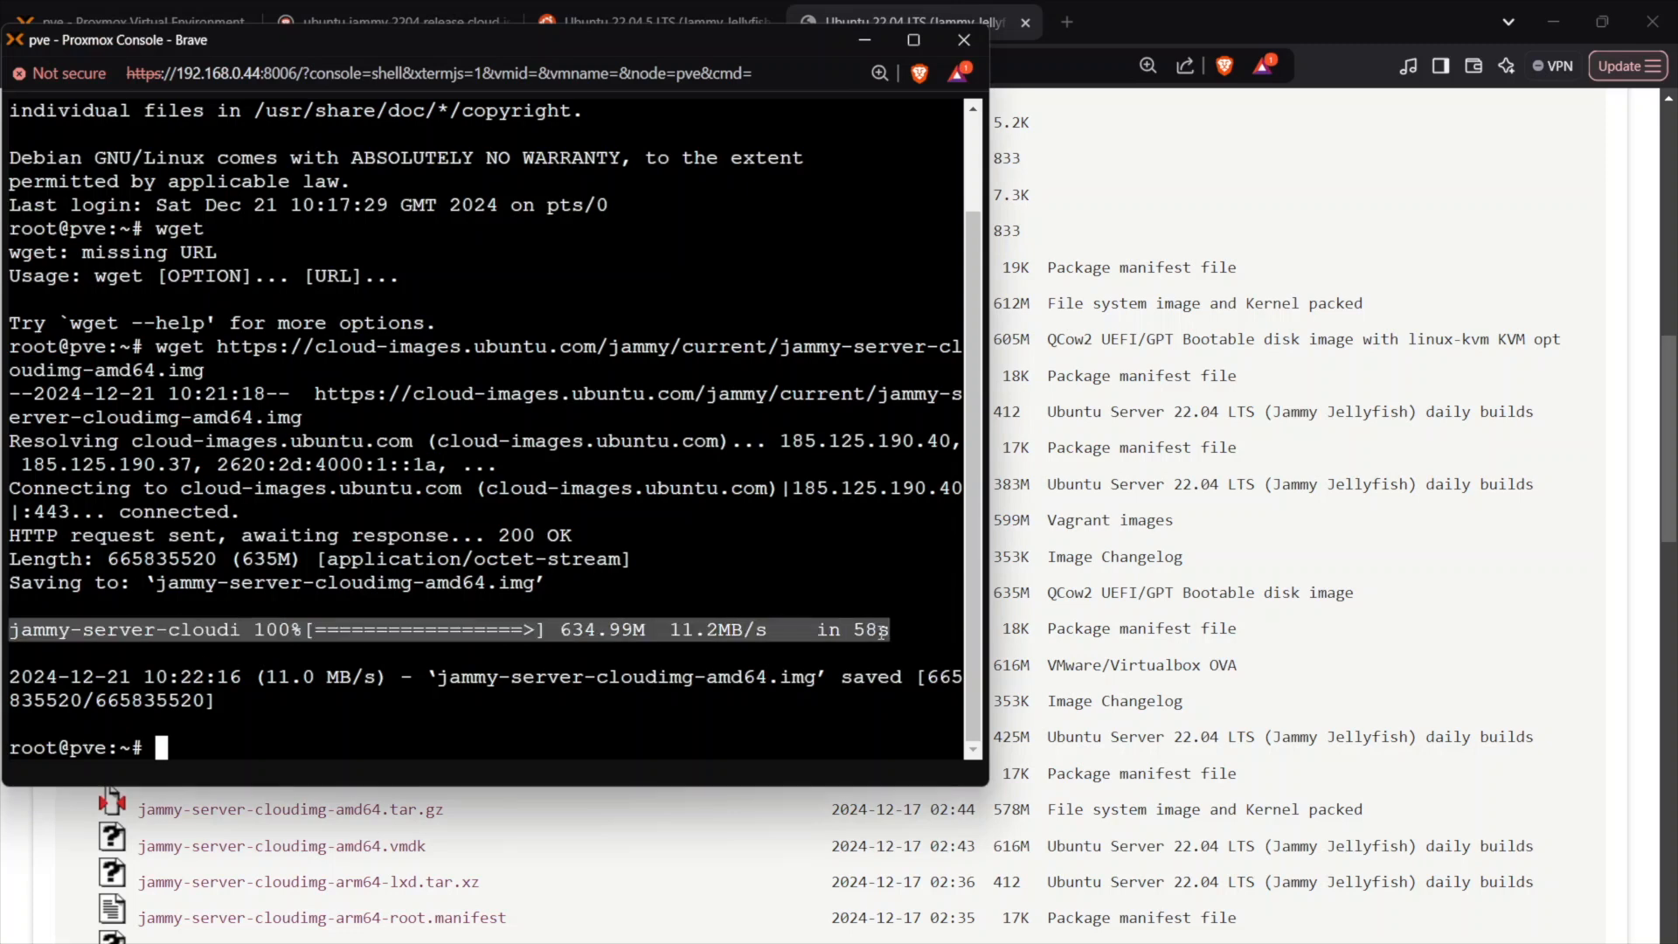
pyautogui.click(347, 747)
pyautogui.write('ls')
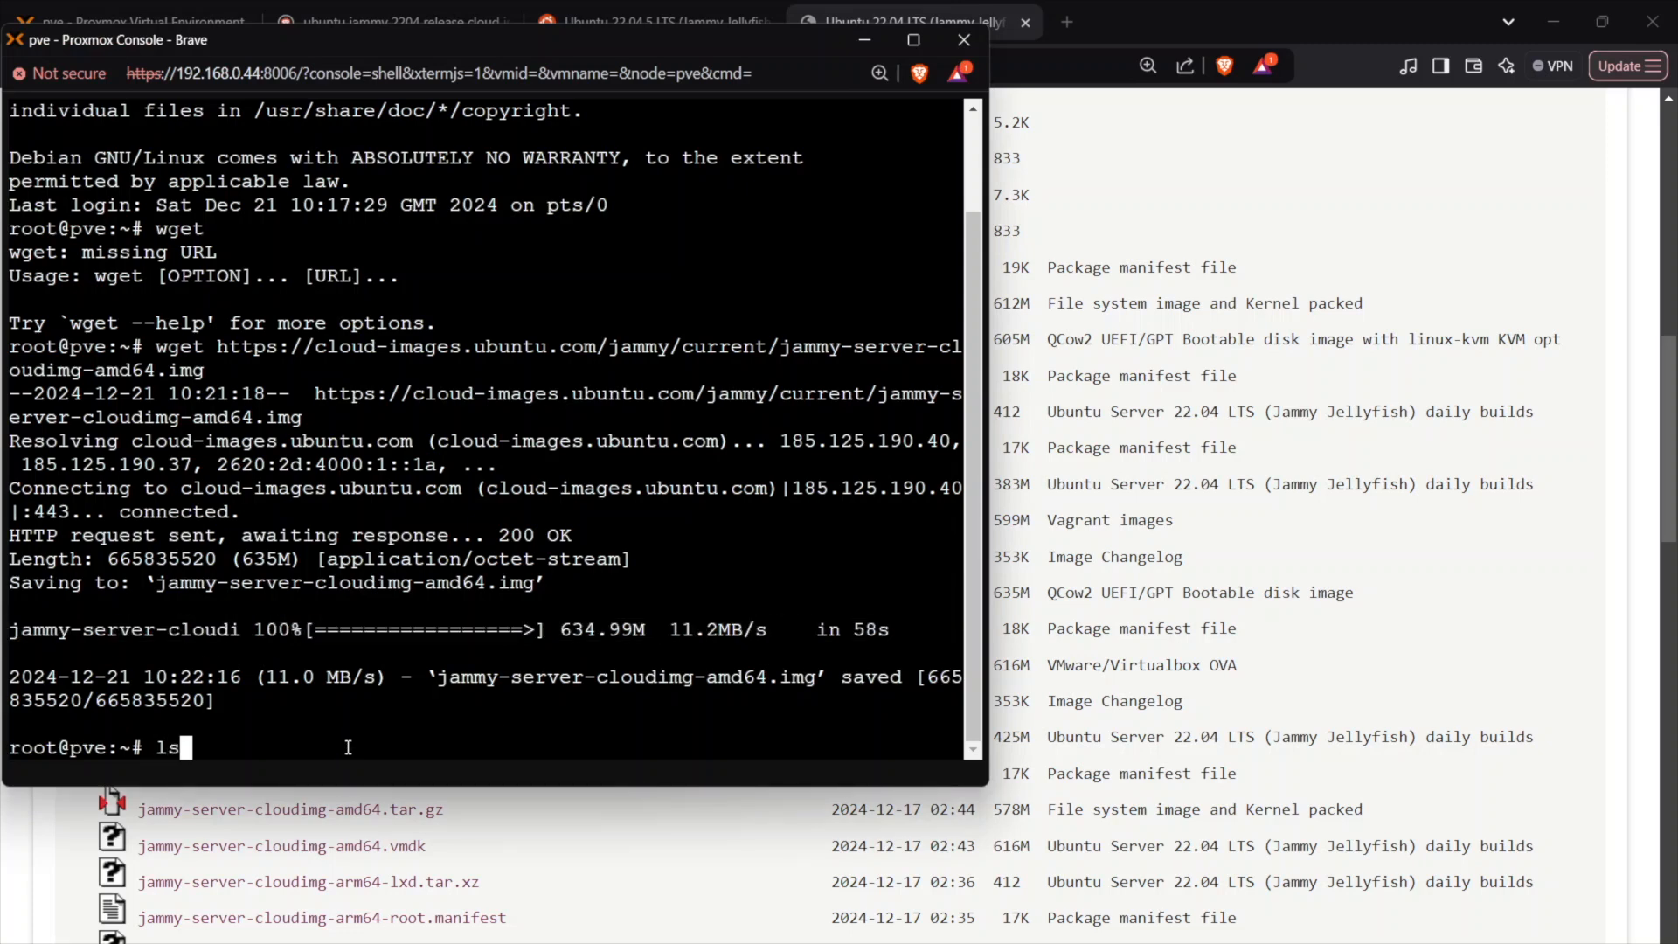
pyautogui.press('Return')
pyautogui.moveTo(399, 726); pyautogui.dragTo(14, 732)
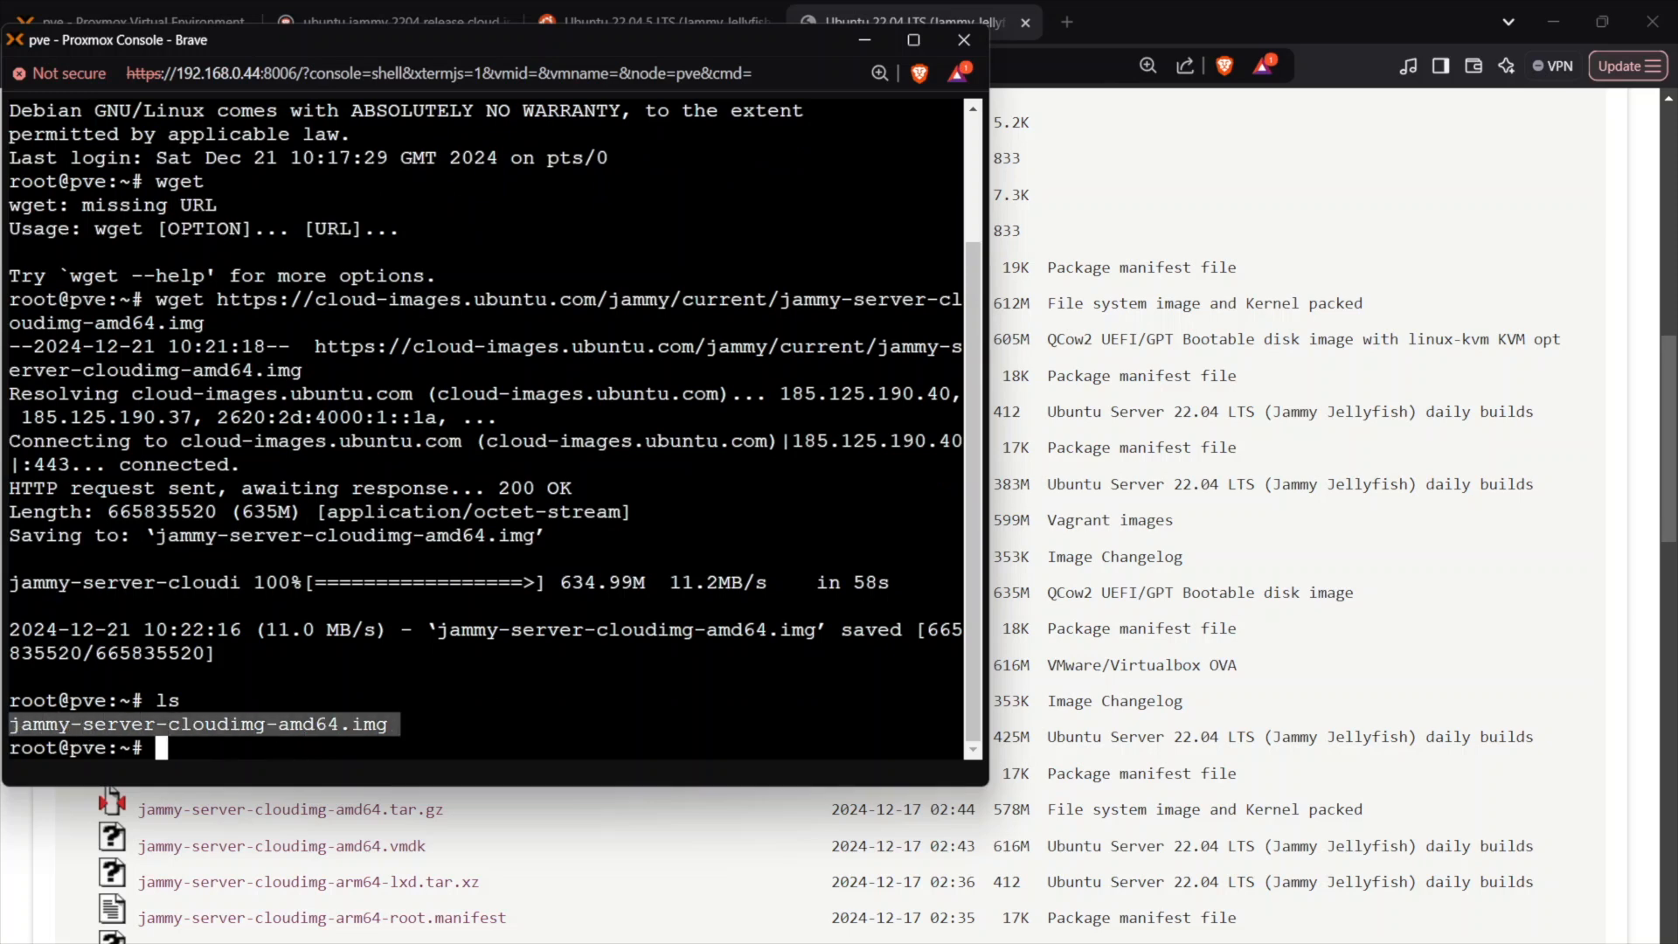
pyautogui.click(608, 703)
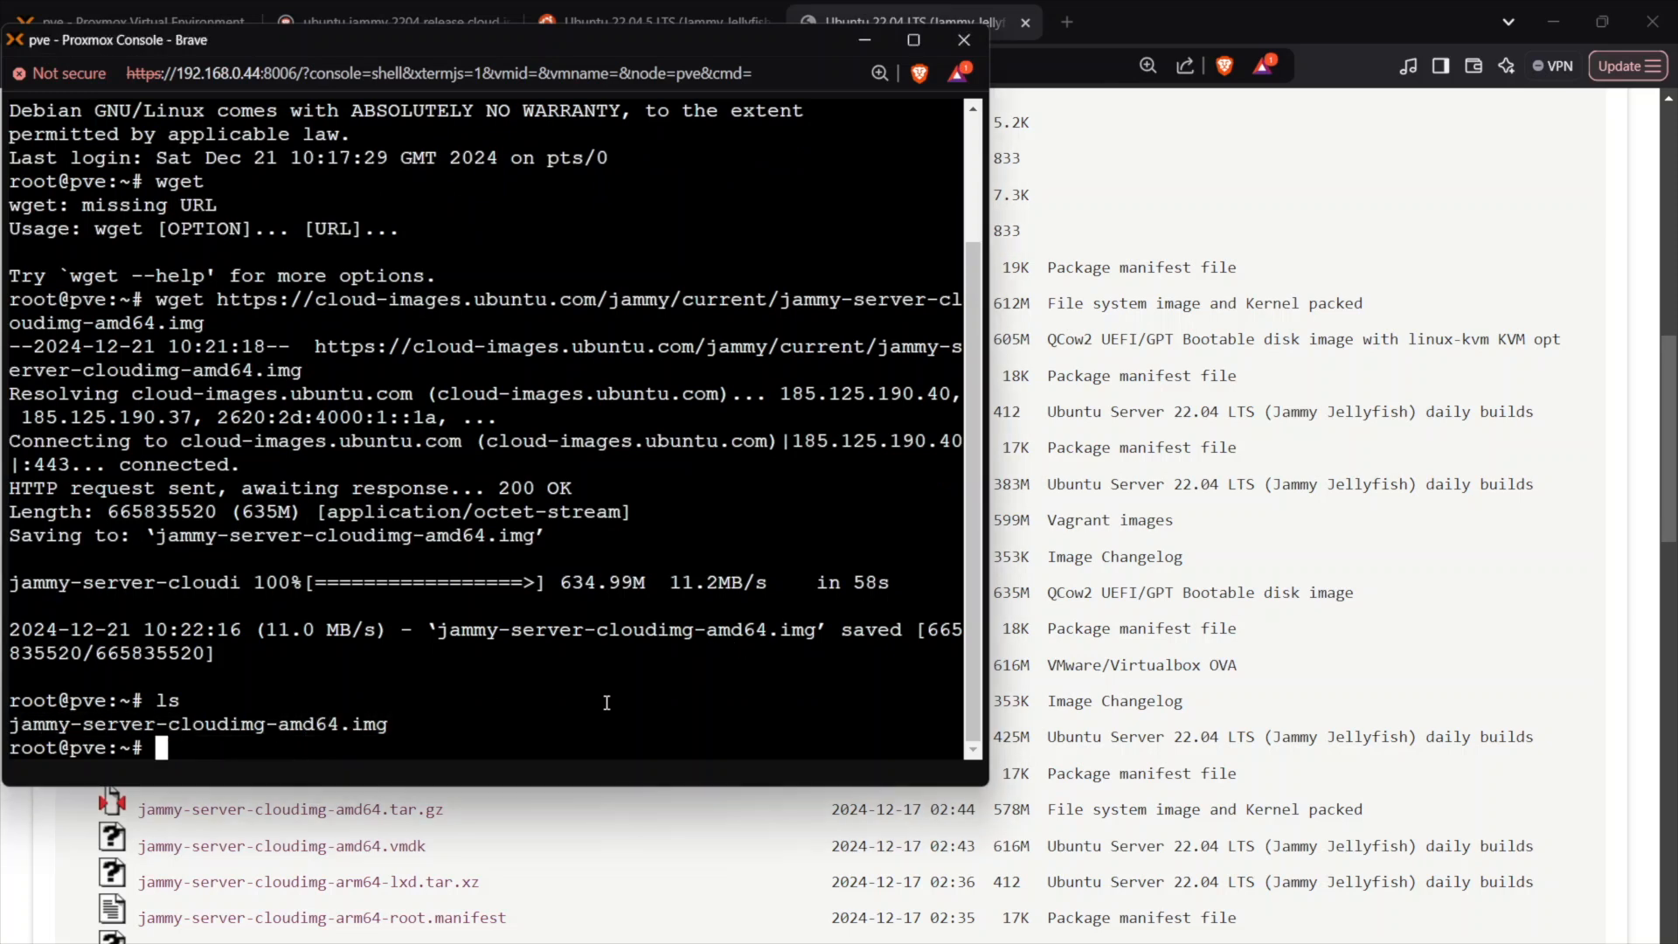
pyautogui.write('qm sety')
pyautogui.press('BackSpace')
pyautogui.press('BackSpace')
# Bring up the Proxmox web interface, un-maximize its window beside the console, and select virtual machine 5000.
pyautogui.click(1225, 25)
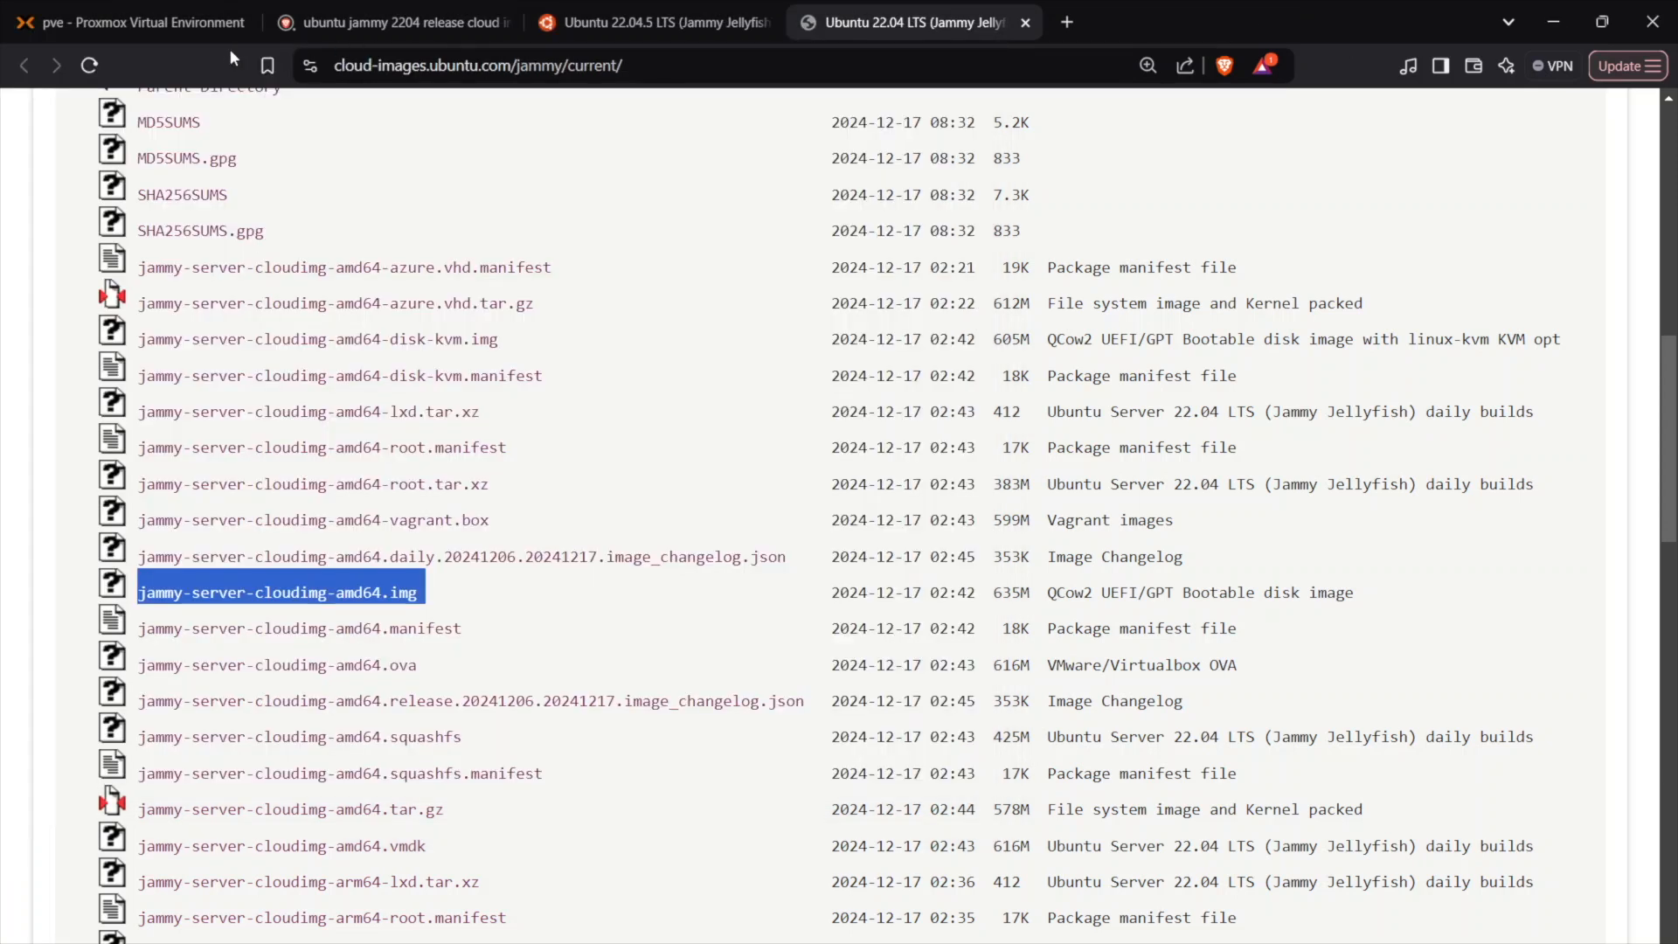
pyautogui.click(162, 27)
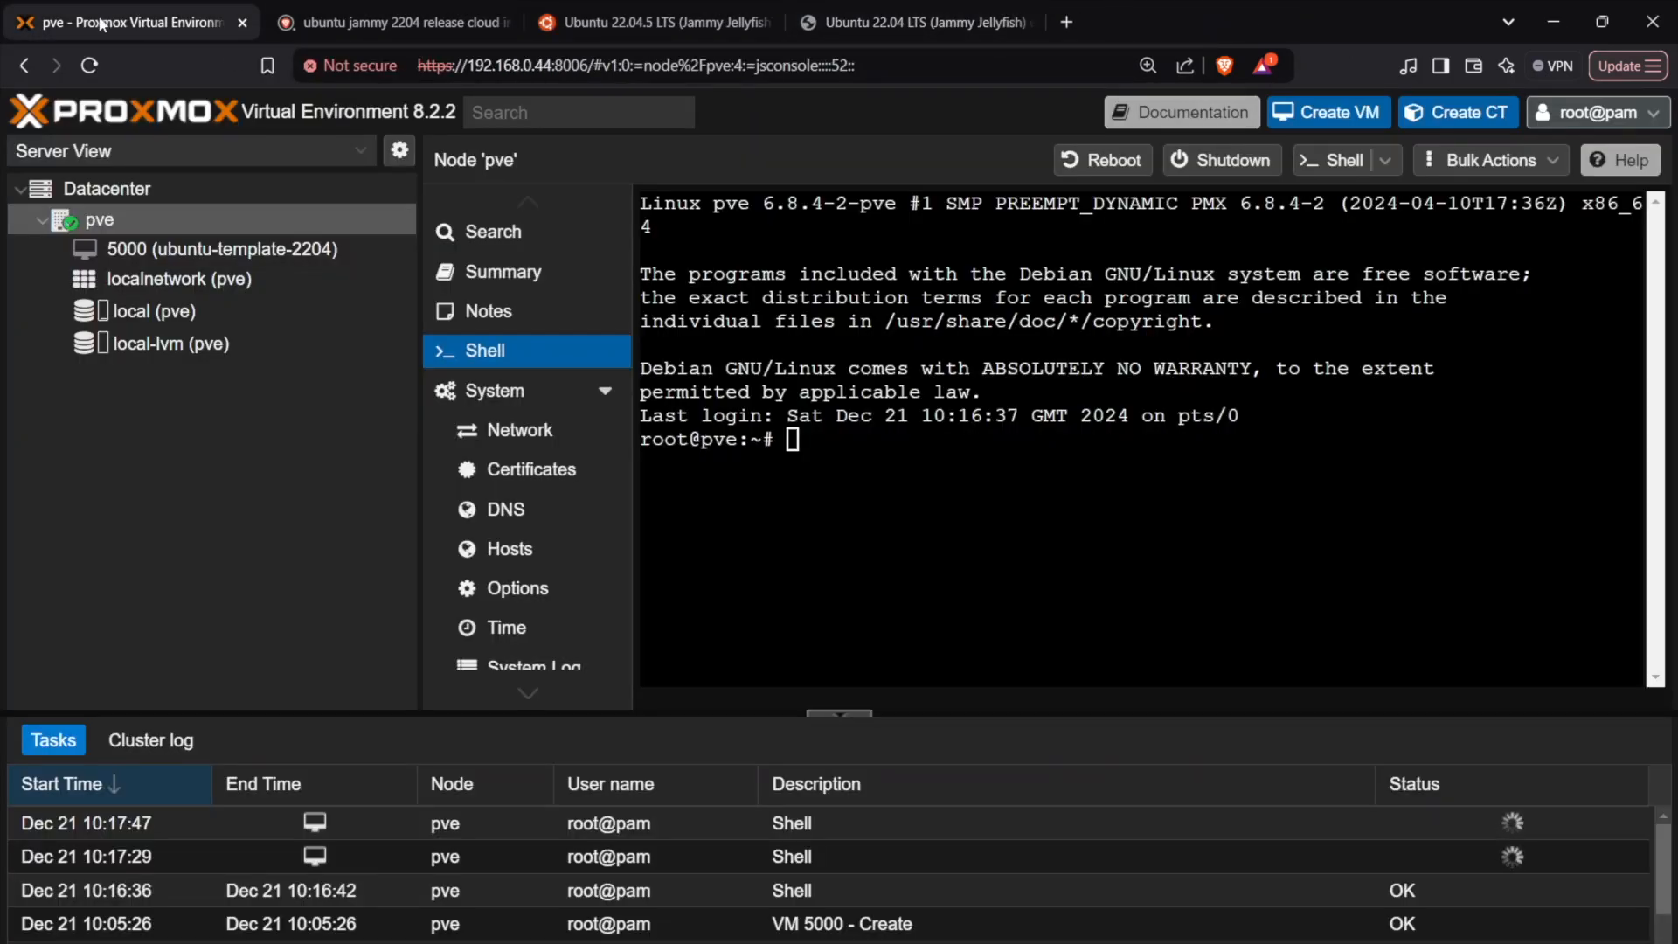
pyautogui.doubleClick(1236, 17)
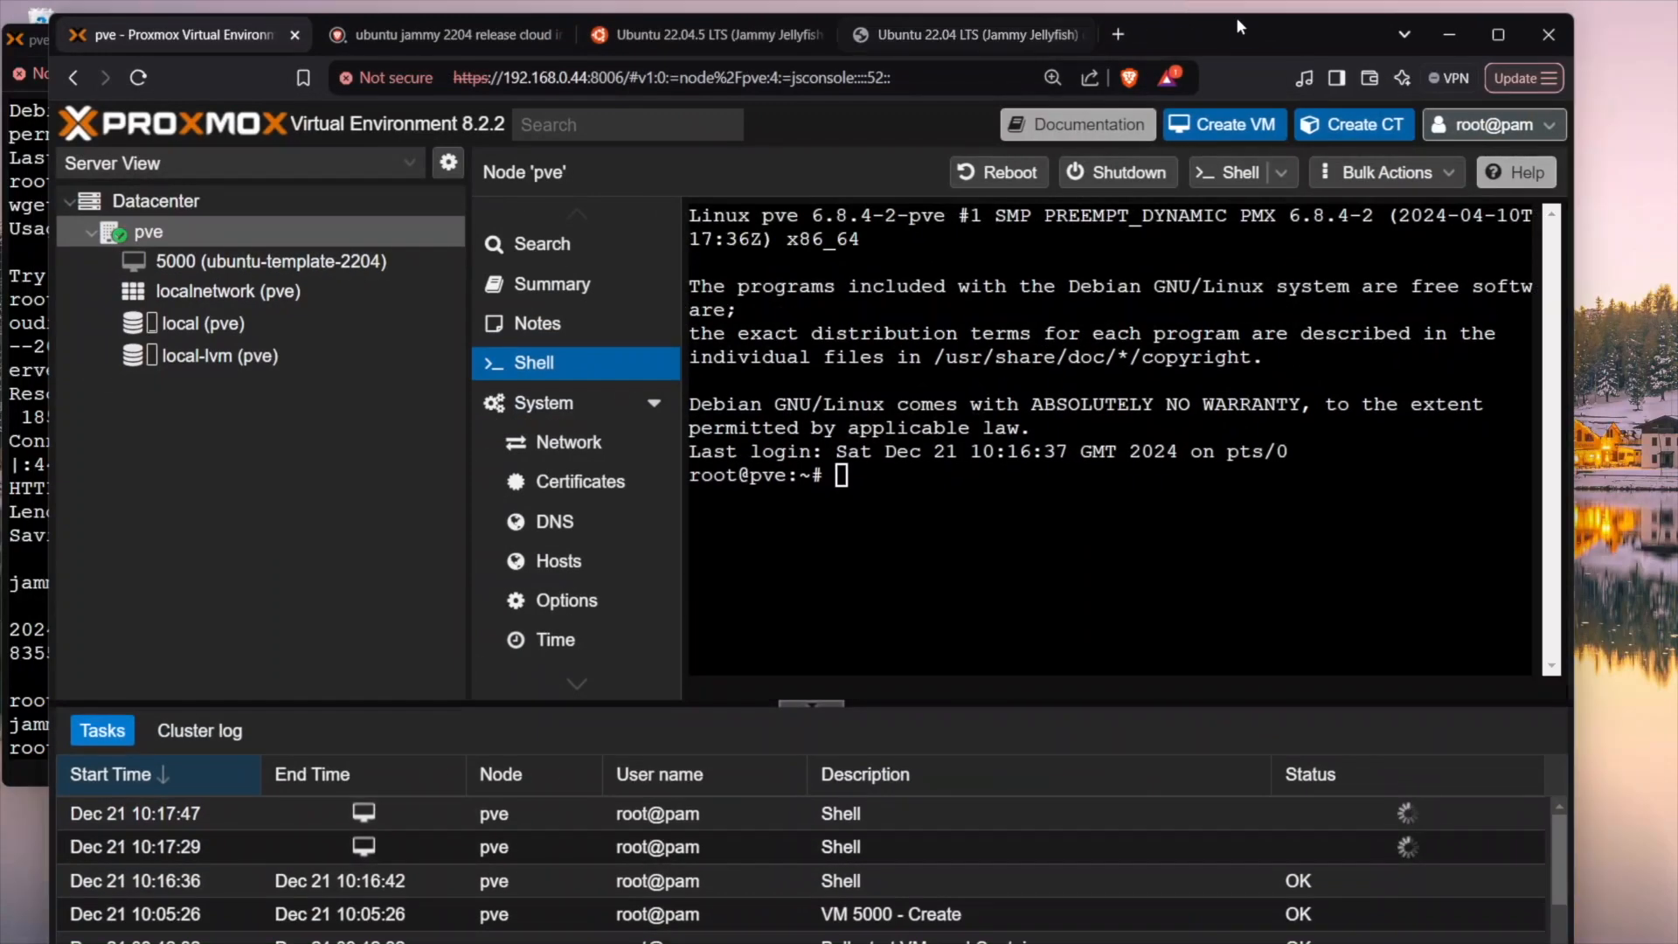
pyautogui.moveTo(1235, 18); pyautogui.dragTo(1324, 25)
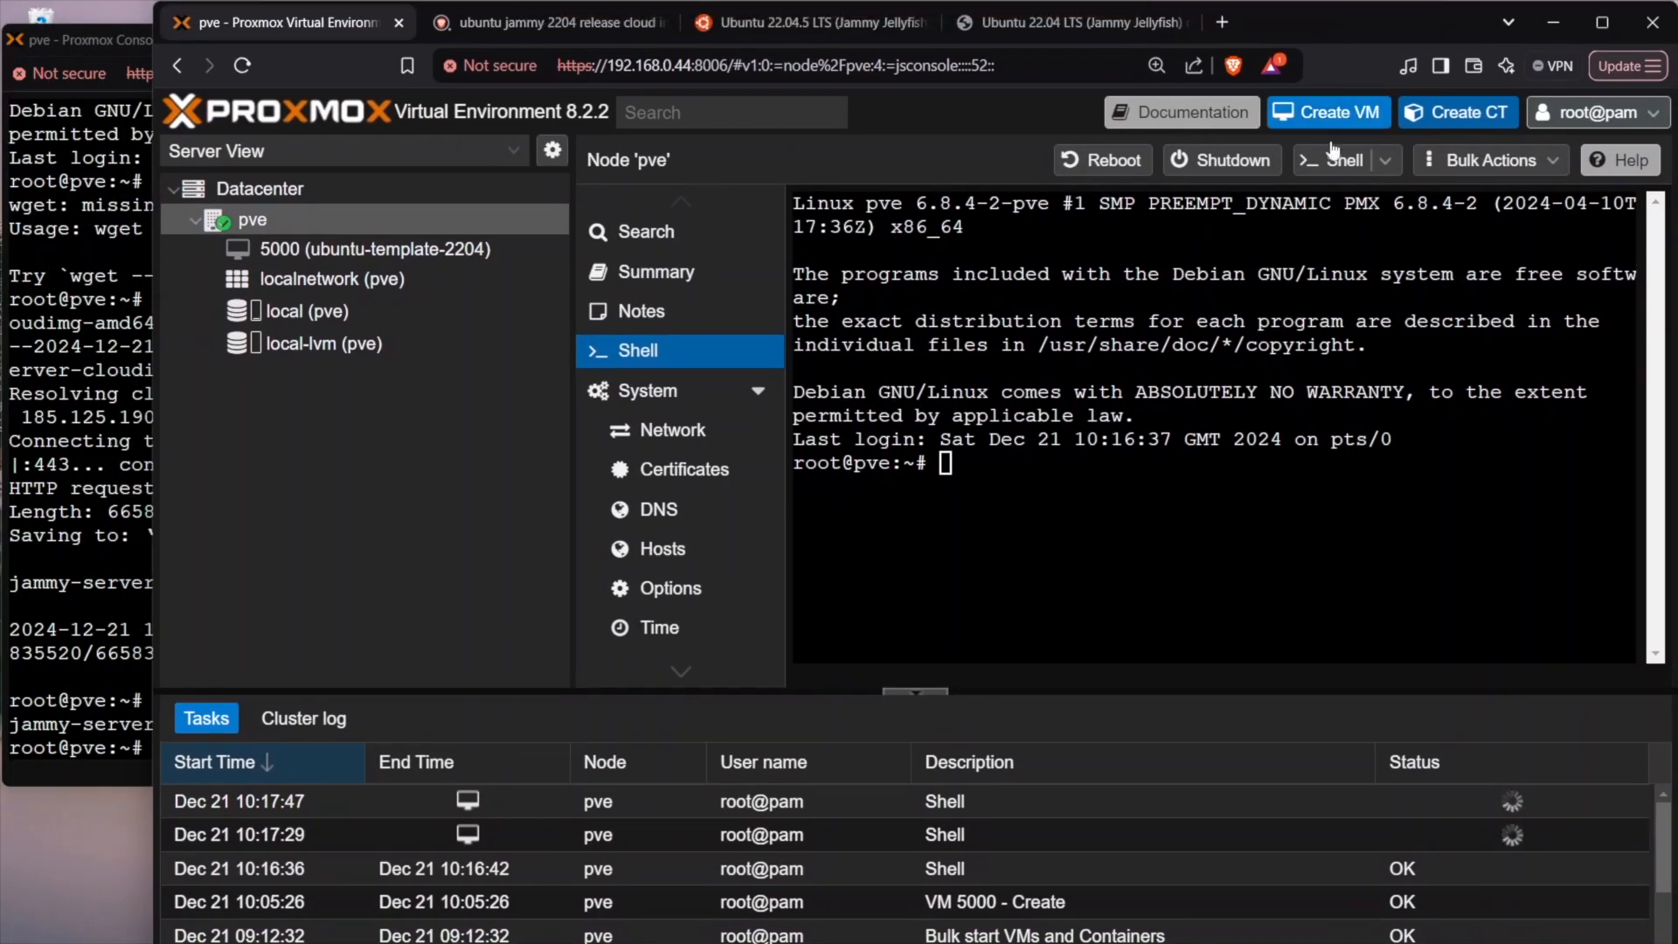
pyautogui.click(280, 249)
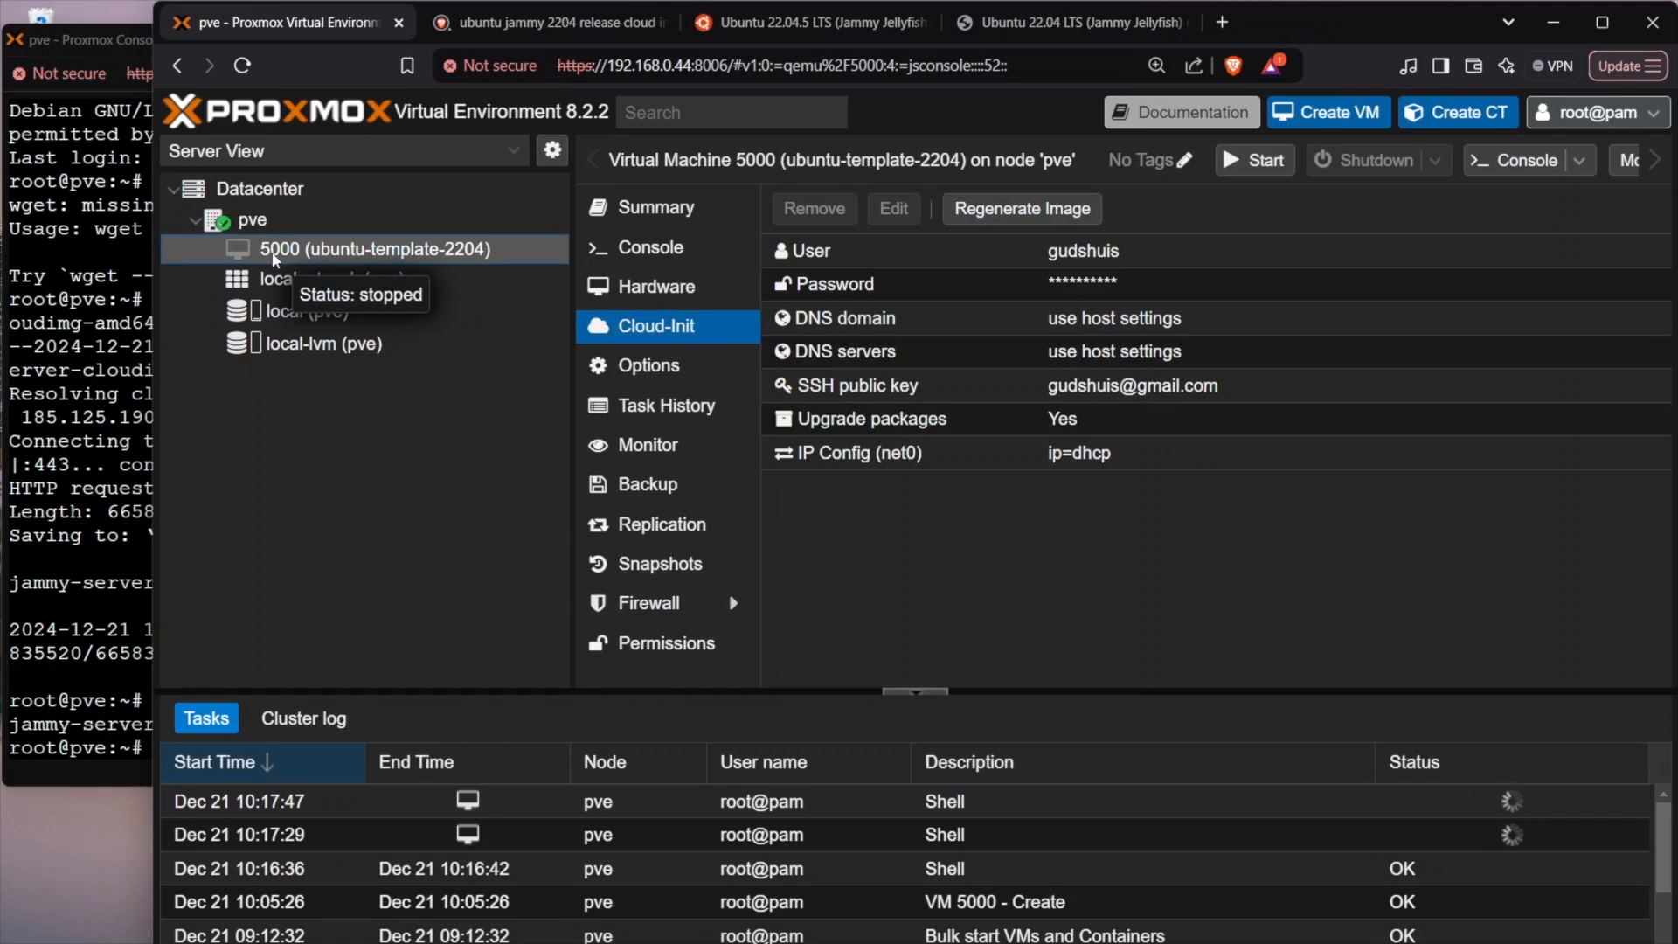
pyautogui.click(161, 453)
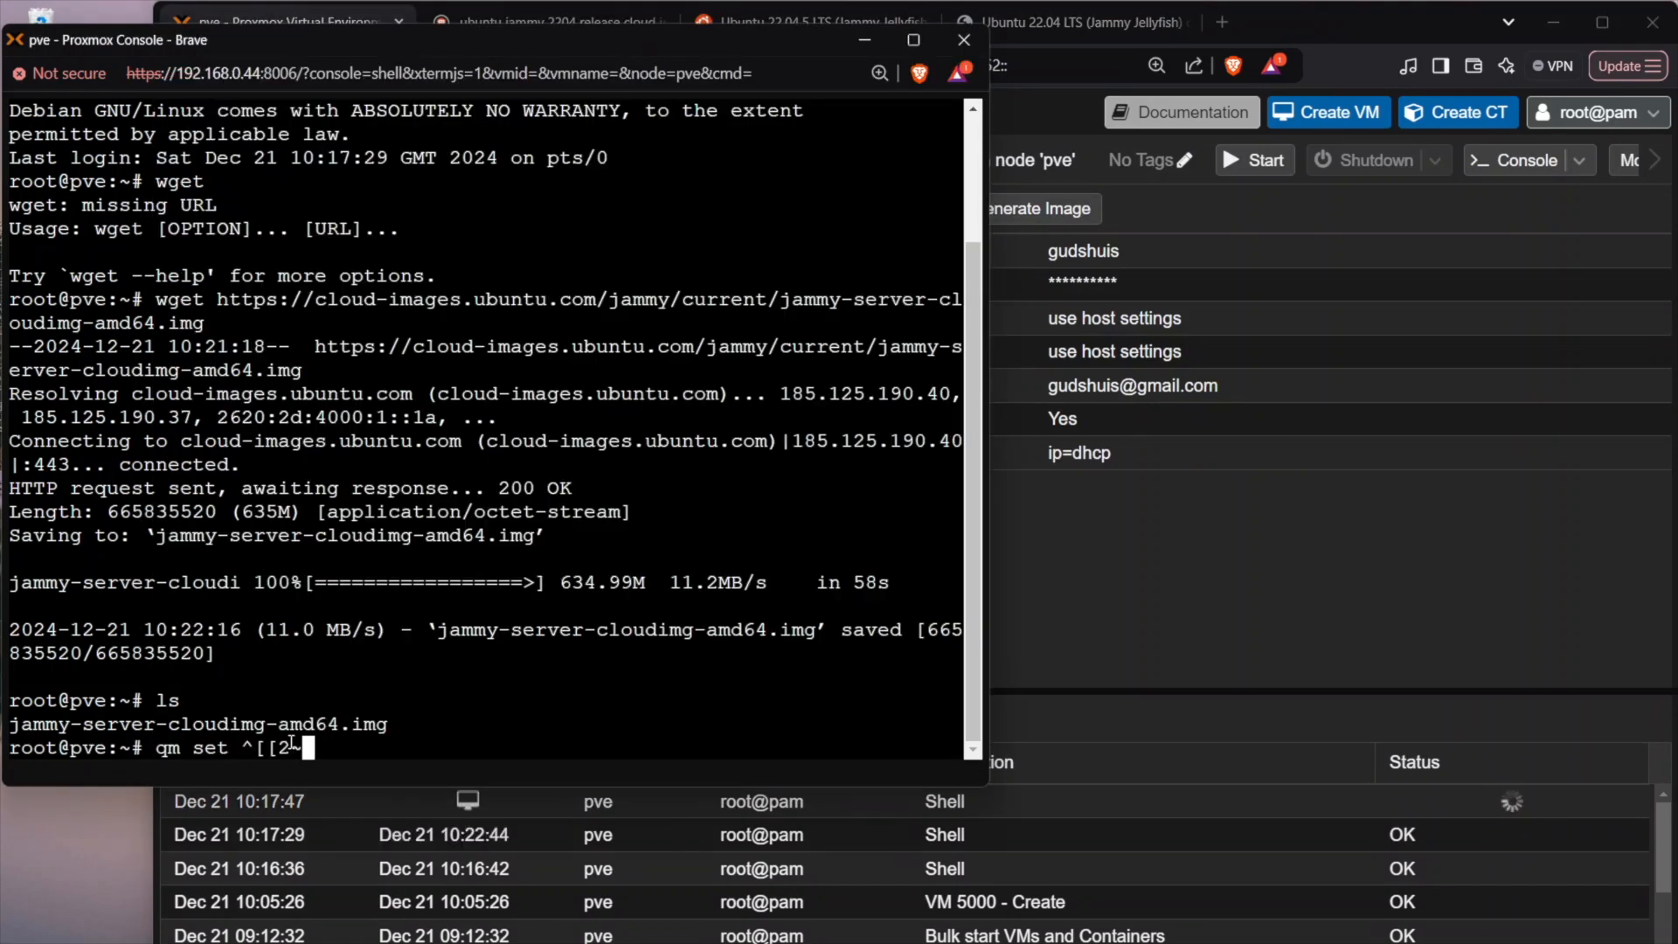
pyautogui.press('BackSpace')
pyautogui.press('BackSpace')
pyautogui.press('BackSpace')
pyautogui.press('BackSpace')
pyautogui.press('BackSpace')
pyautogui.write('5000')
pyautogui.doubleClick(291, 743)
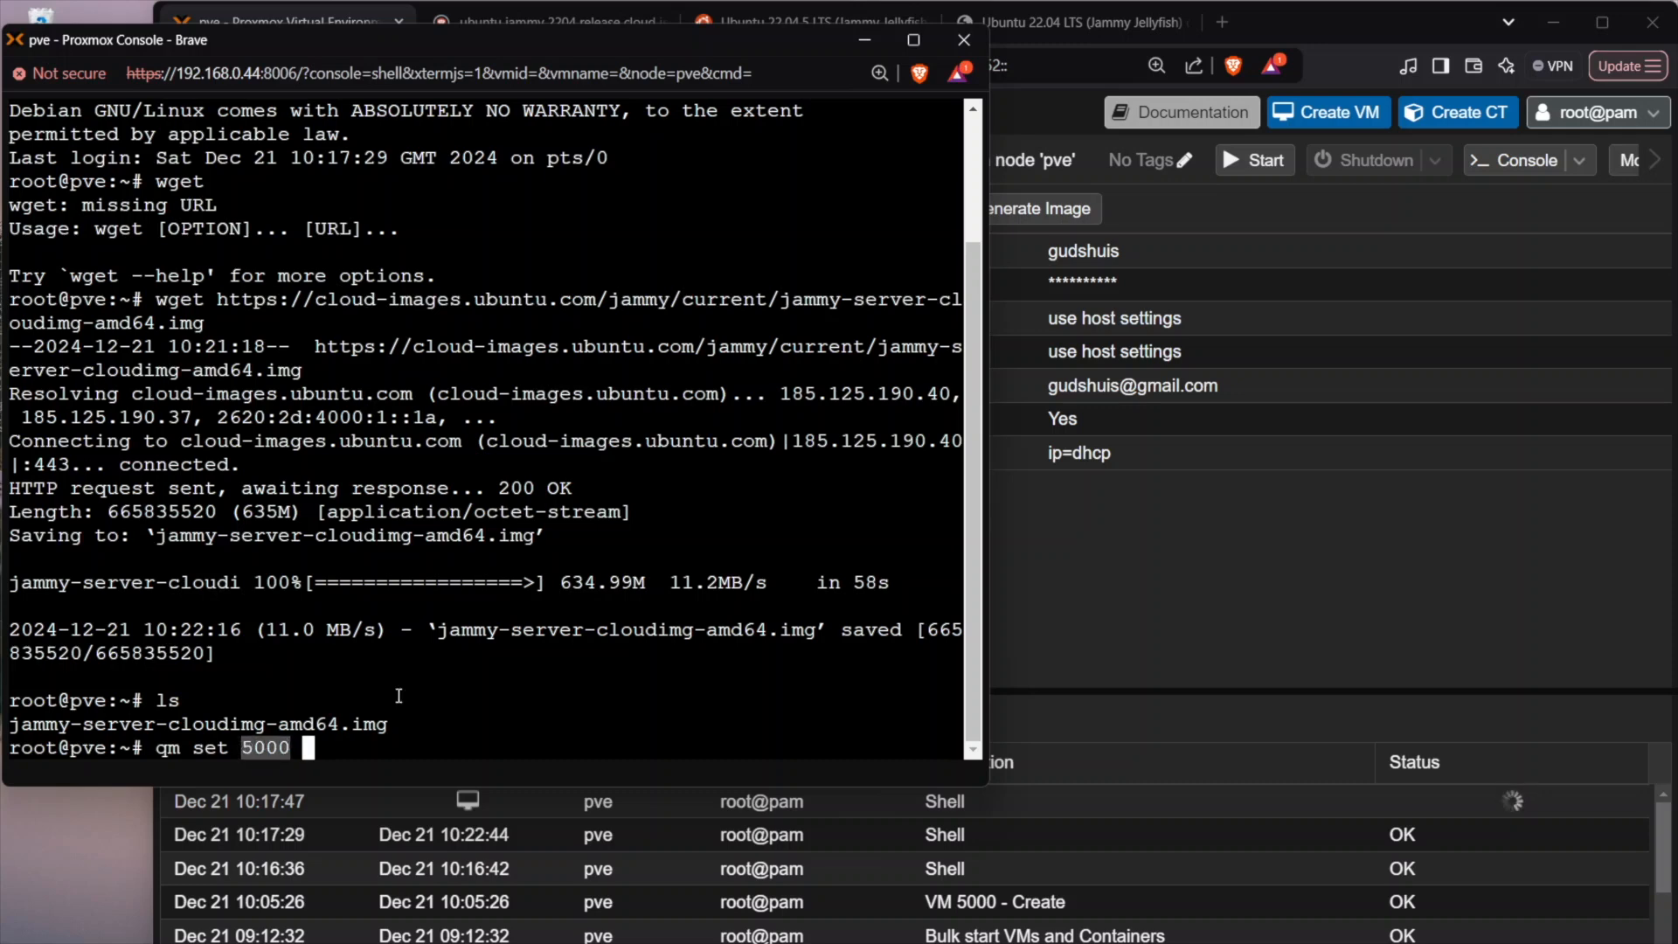
pyautogui.click(1131, 542)
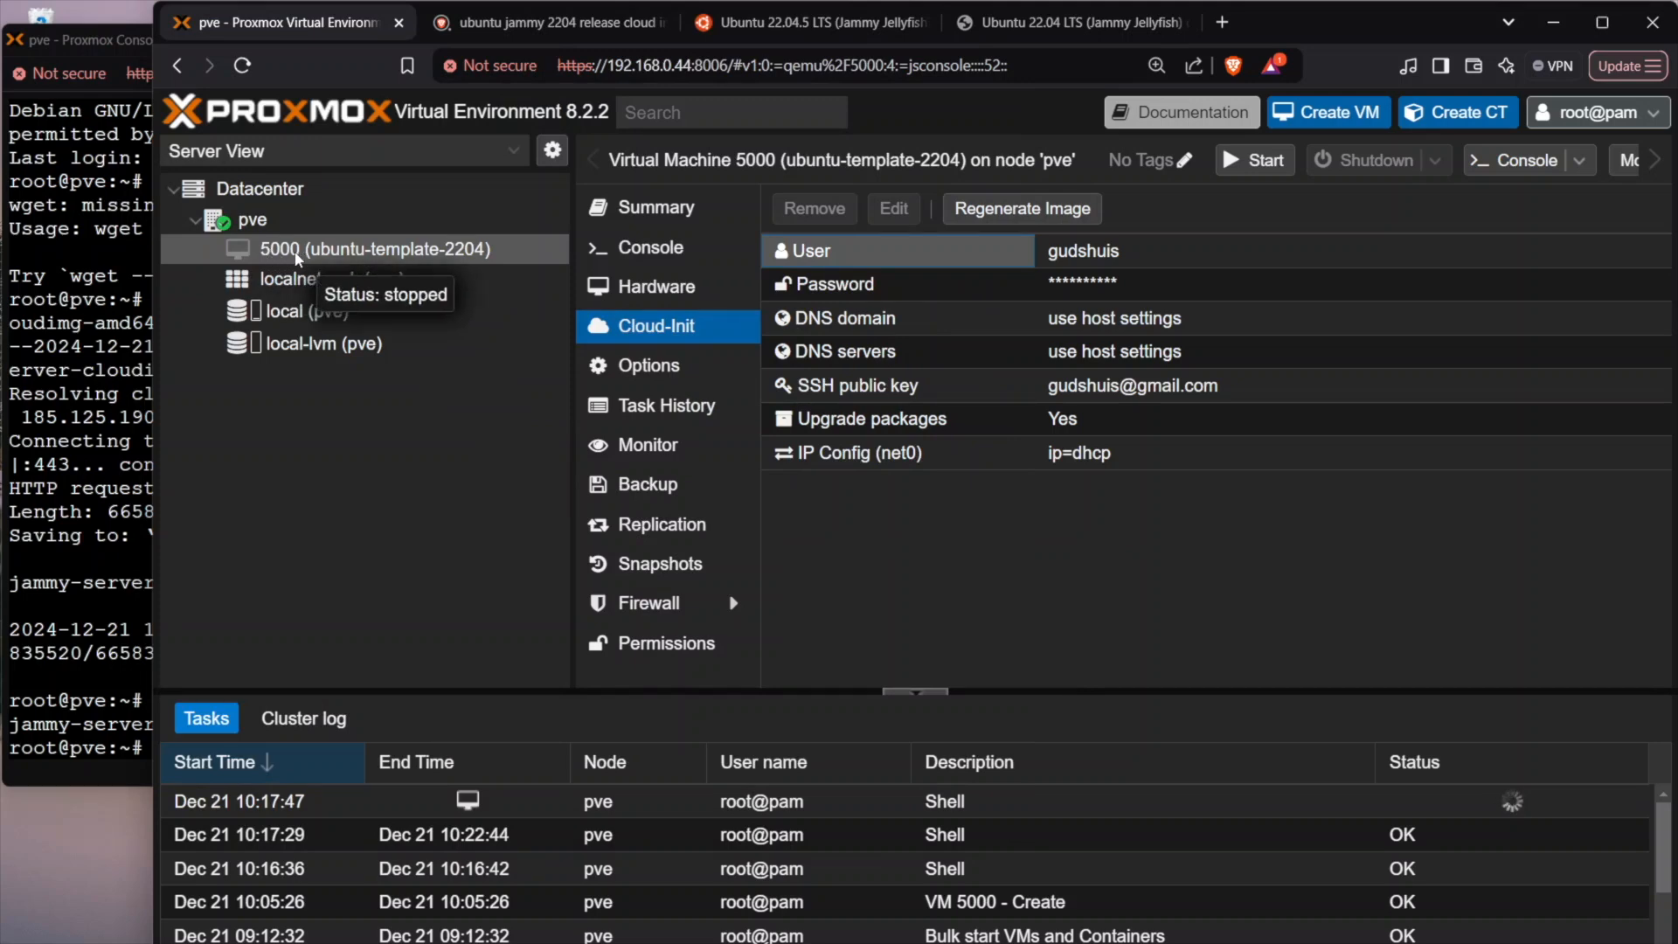
pyautogui.click(81, 622)
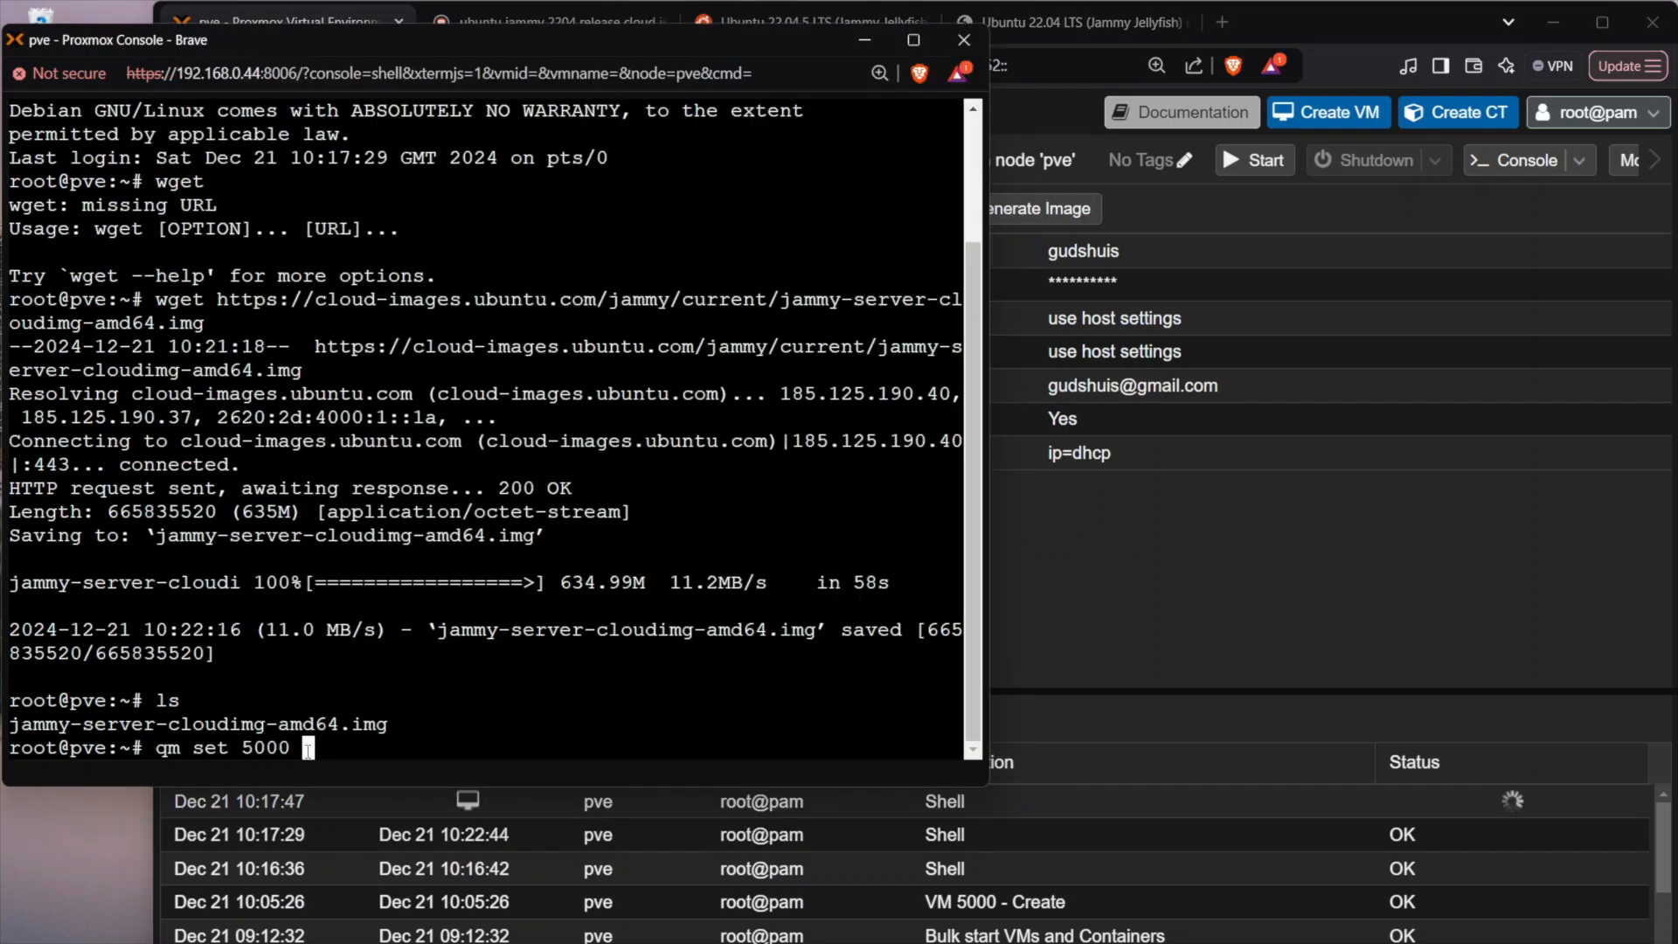
pyautogui.write('-serial0 socket')
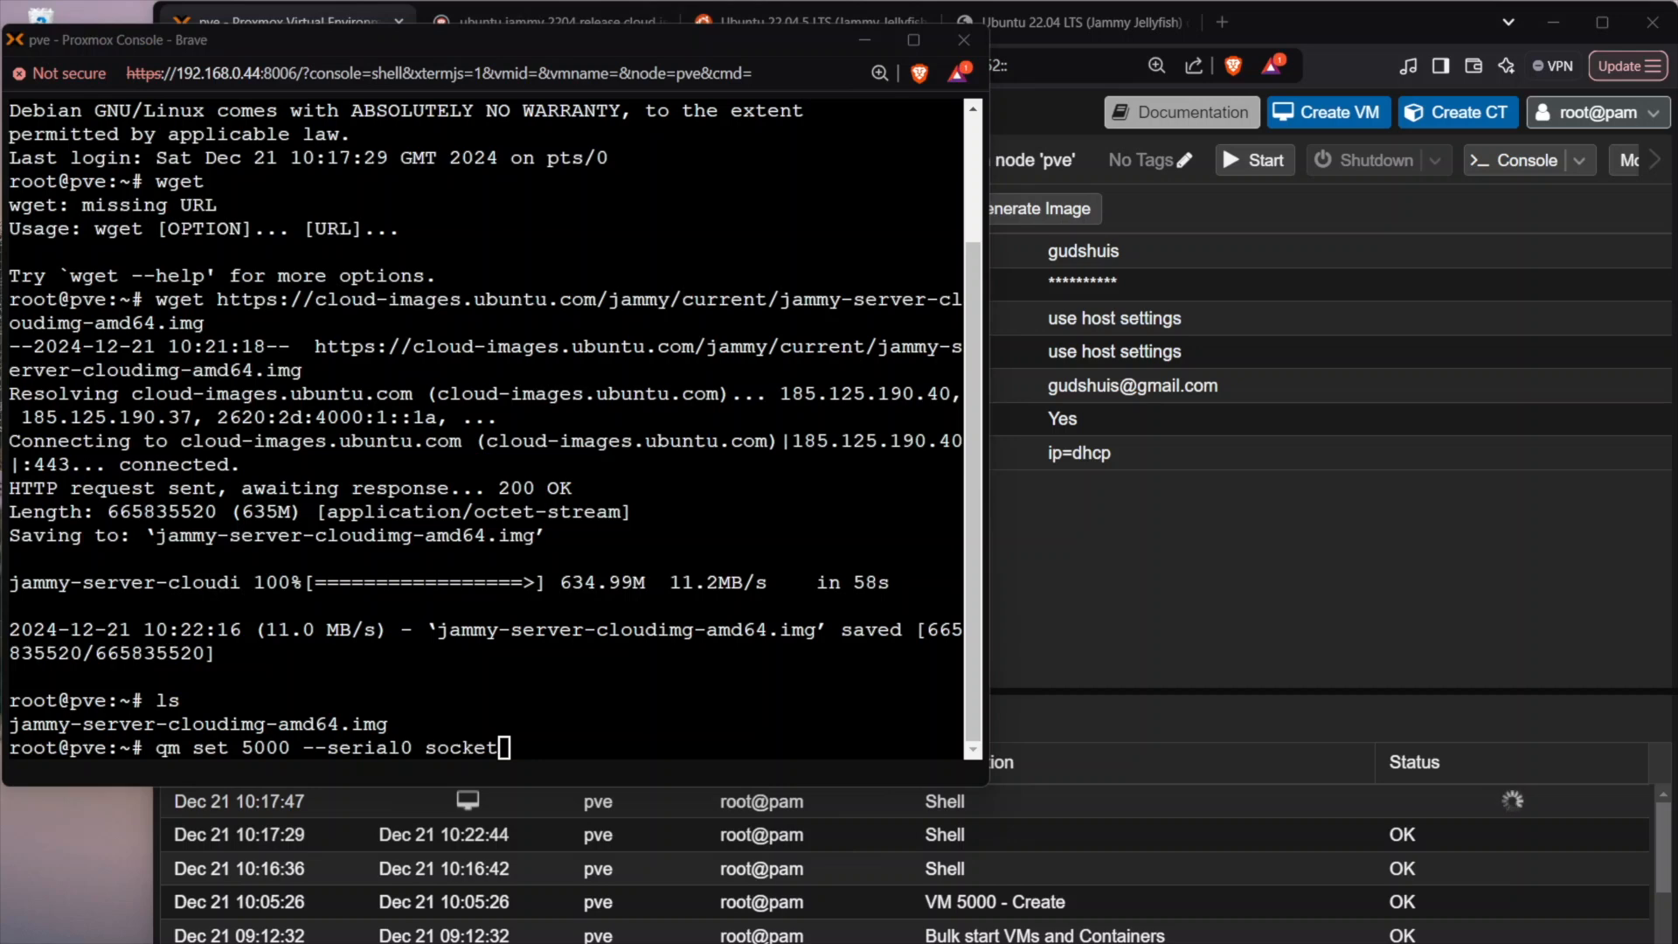
pyautogui.click(533, 713)
pyautogui.press('BackSpace')
pyautogui.press('BackSpace')
pyautogui.press('BackSpace')
pyautogui.press('BackSpace')
pyautogui.press('BackSpace')
pyautogui.press('BackSpace')
pyautogui.press('BackSpace')
pyautogui.press('BackSpace')
pyautogui.press('BackSpace')
pyautogui.press('BackSpace')
pyautogui.press('BackSpace')
pyautogui.press('BackSpace')
pyautogui.press('BackSpace')
pyautogui.press('BackSpace')
pyautogui.press('BackSpace')
pyautogui.press('BackSpace')
pyautogui.press('BackSpace')
pyautogui.press('BackSpace')
pyautogui.press('BackSpace')
pyautogui.press('BackSpace')
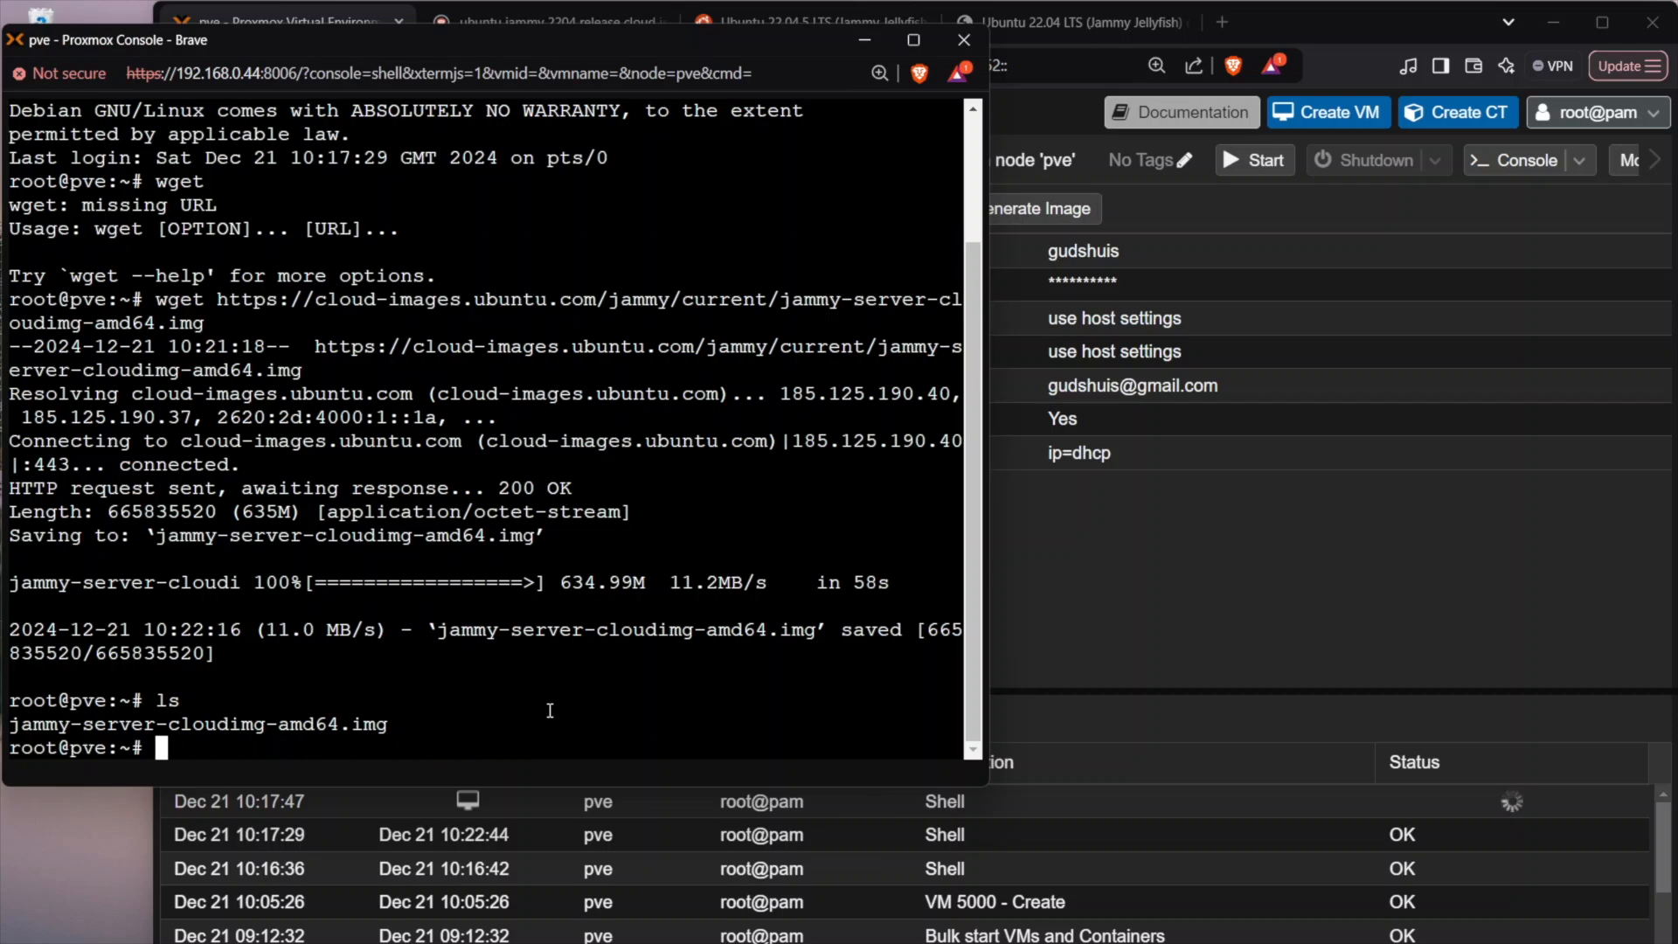
# Run "qm set 5000 --serial0 socket --vga serial0" in the node shell to give the template VM a serial console display.
pyautogui.write('qm set 500')
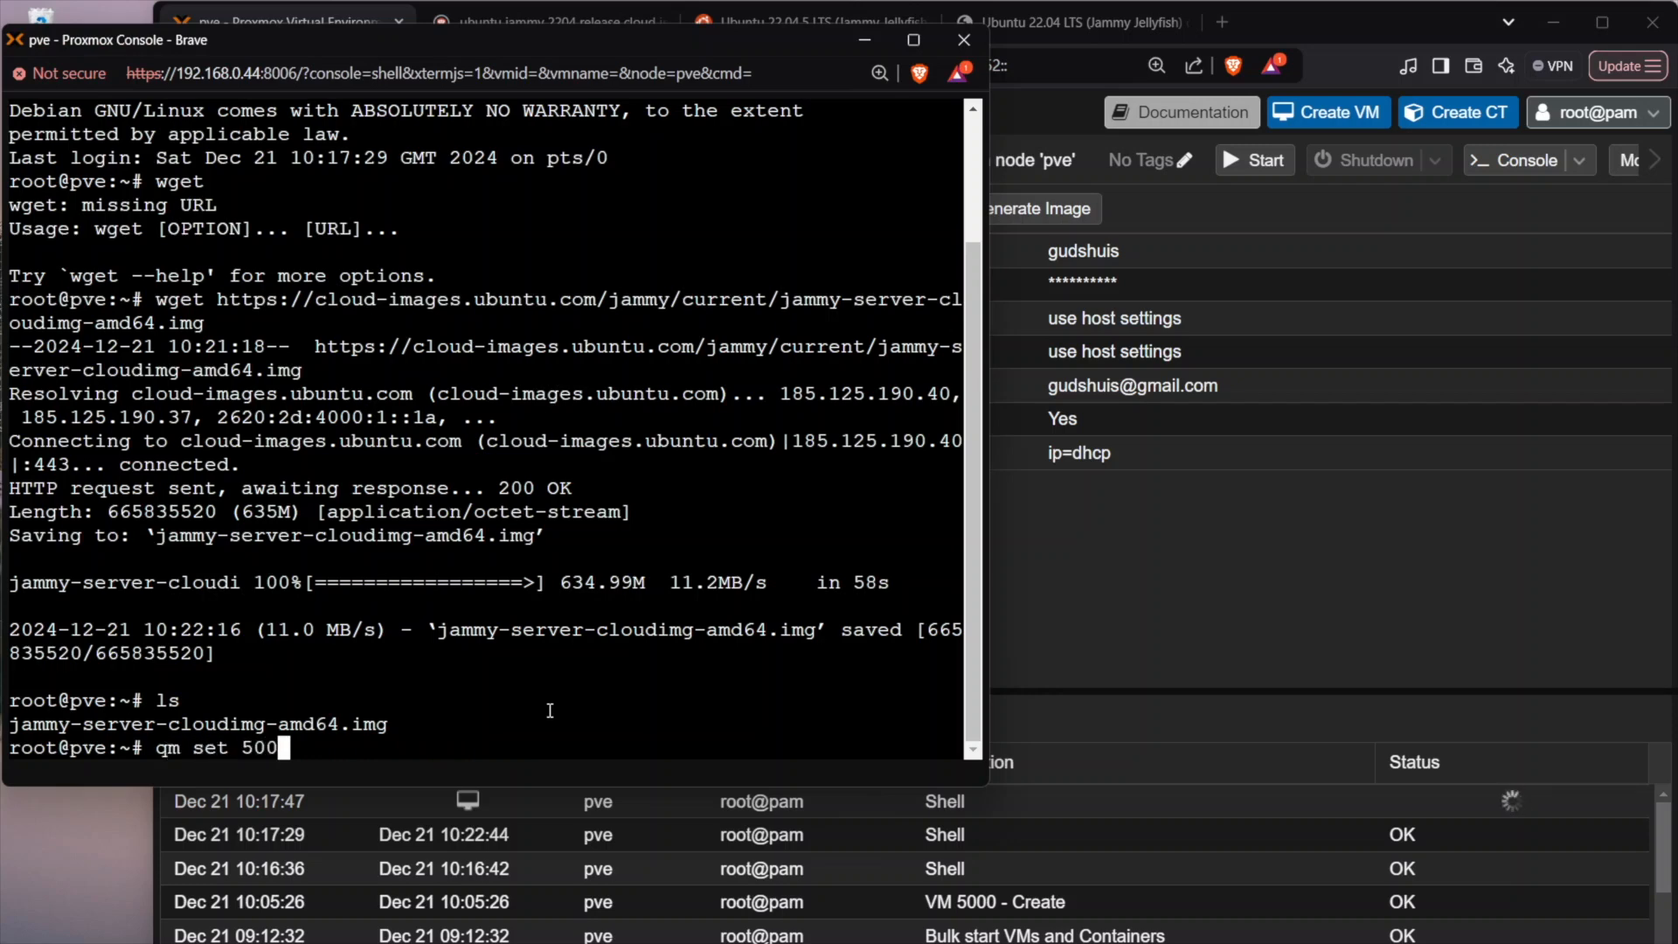
pyautogui.press('BackSpace')
pyautogui.write('0')
pyautogui.moveTo(295, 749); pyautogui.dragTo(245, 749)
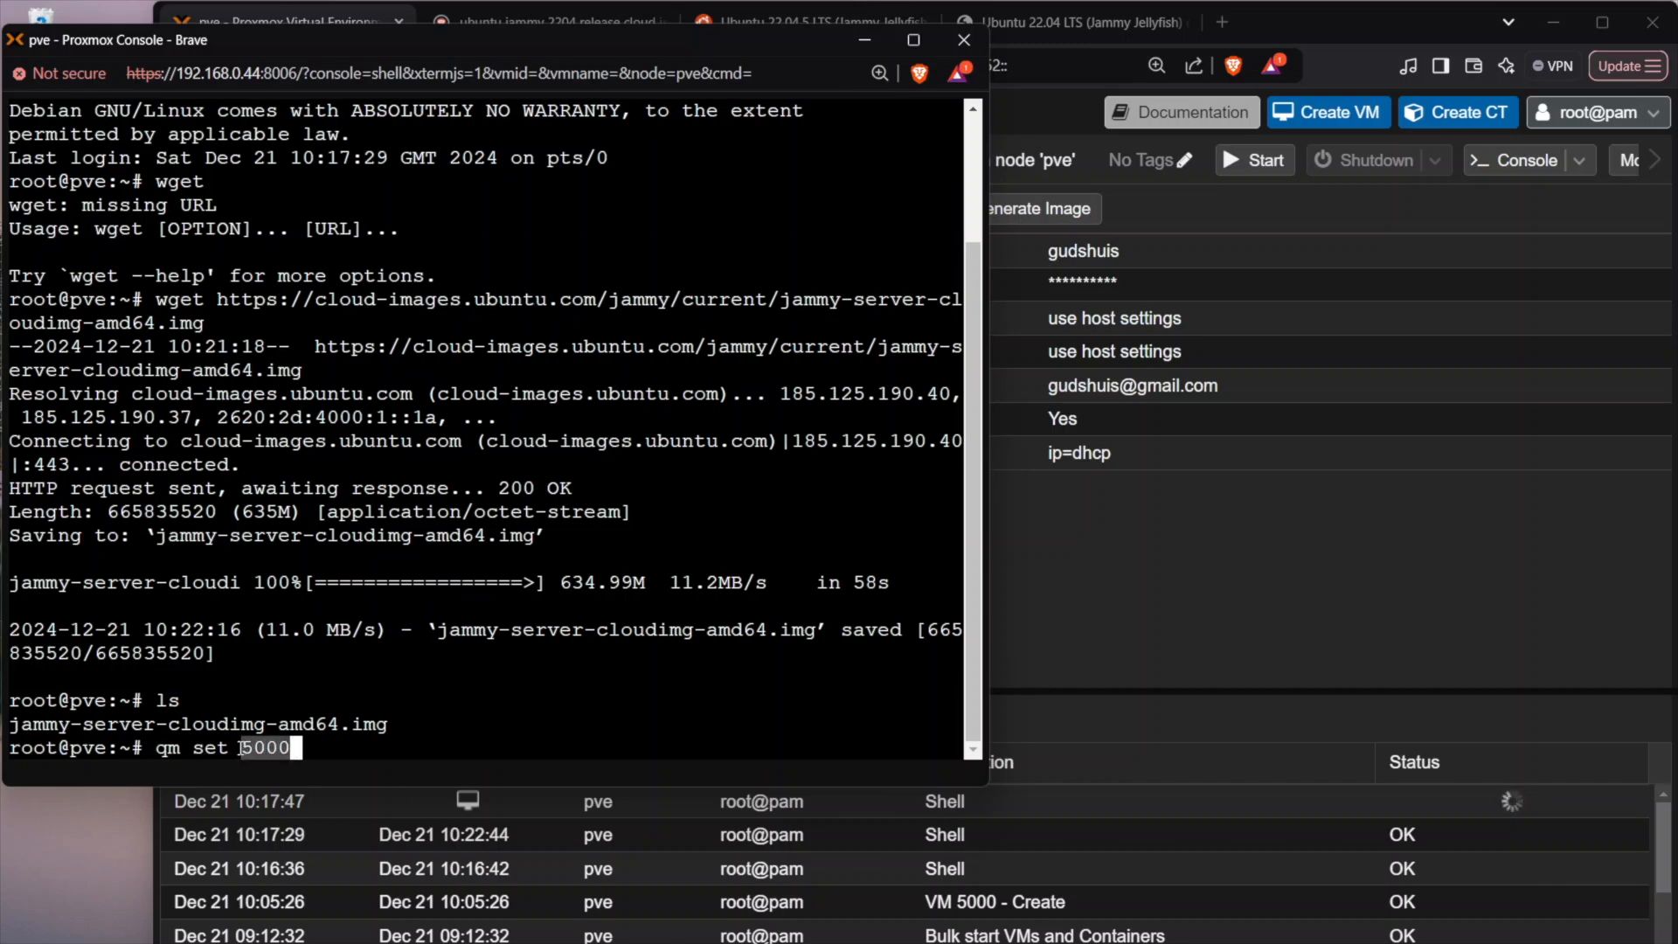
pyautogui.click(1158, 548)
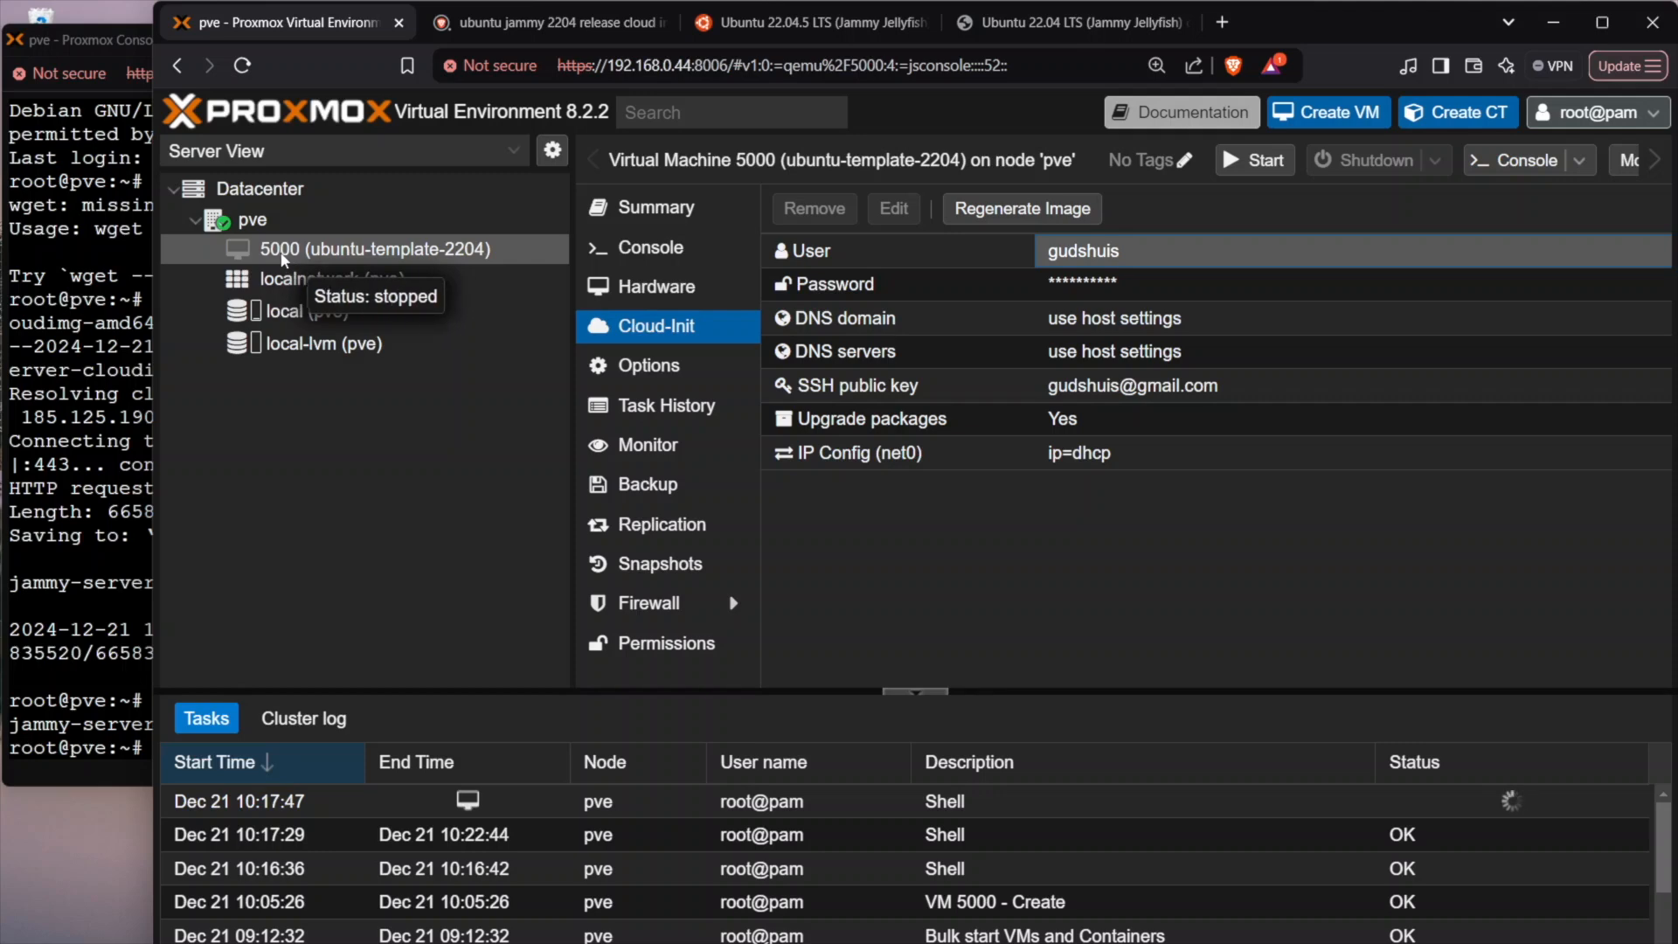
pyautogui.click(106, 660)
pyautogui.write('--serial0 socket')
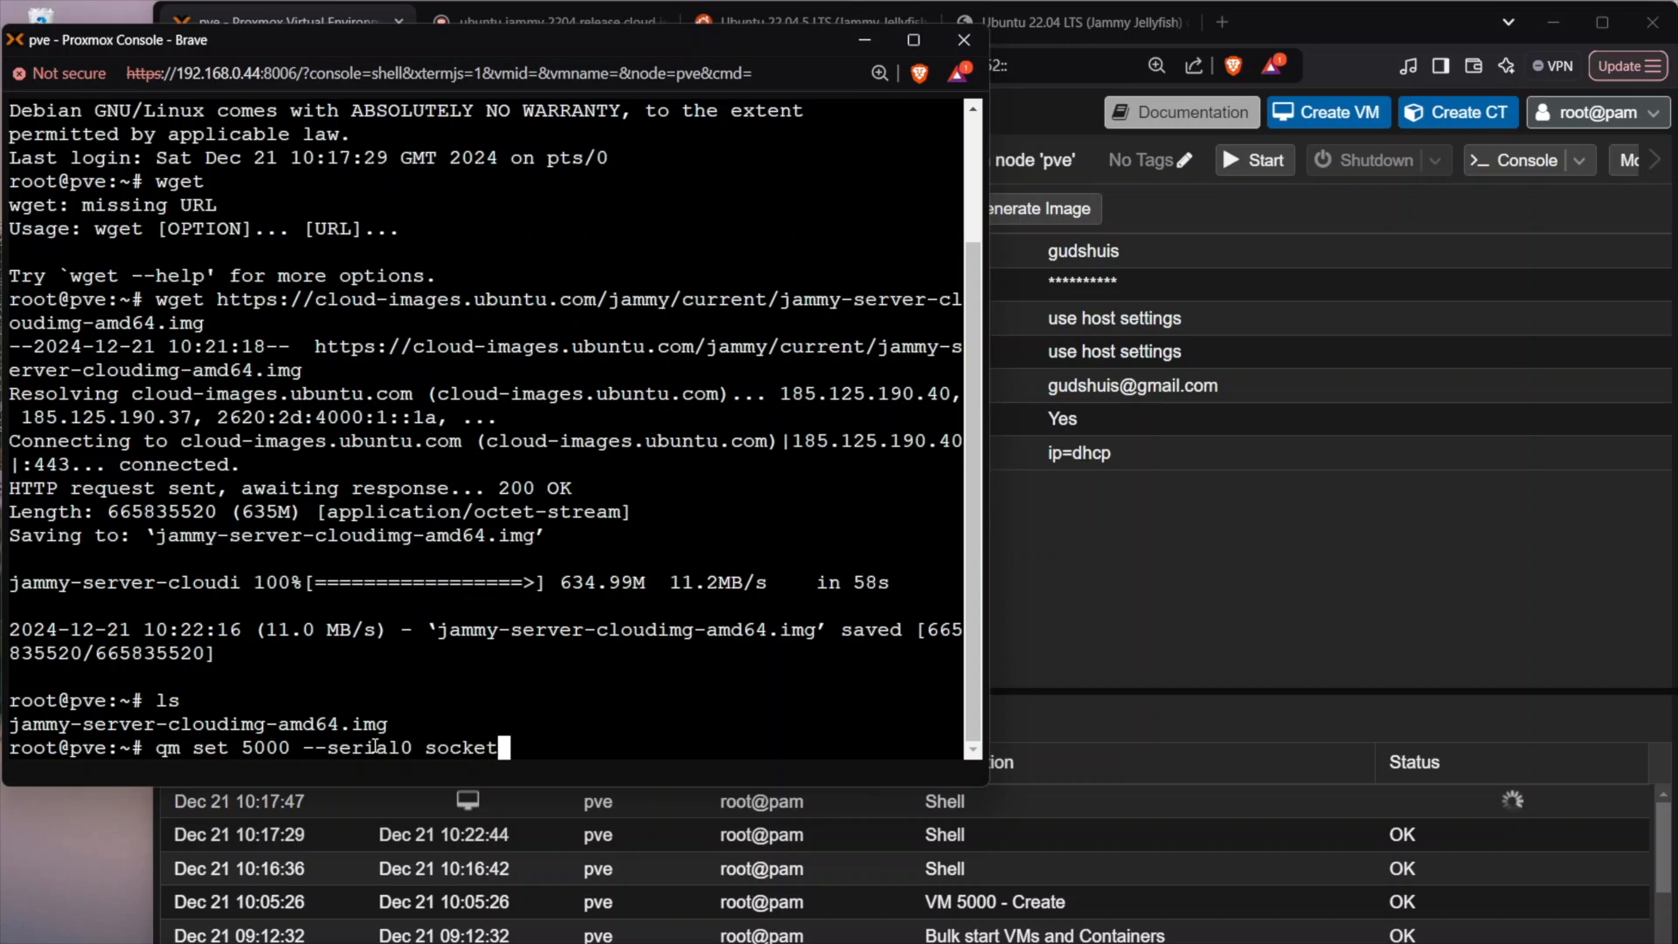
pyautogui.write(' --vga serial')
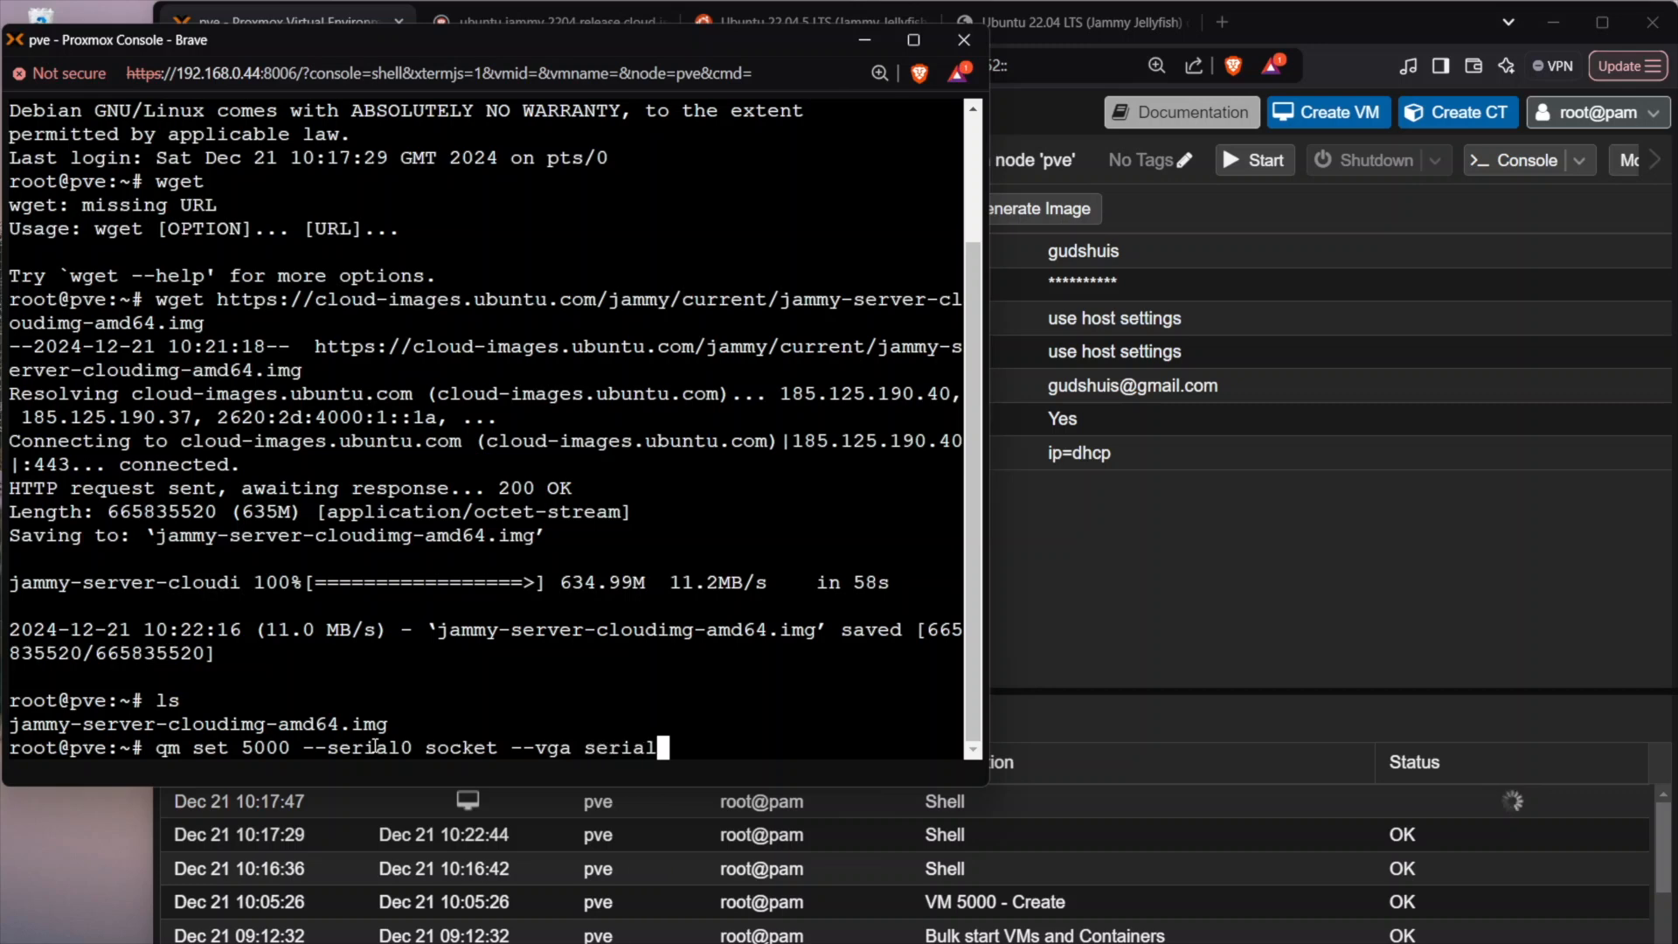
pyautogui.write('0')
pyautogui.hotkey('alt', 'Tab')
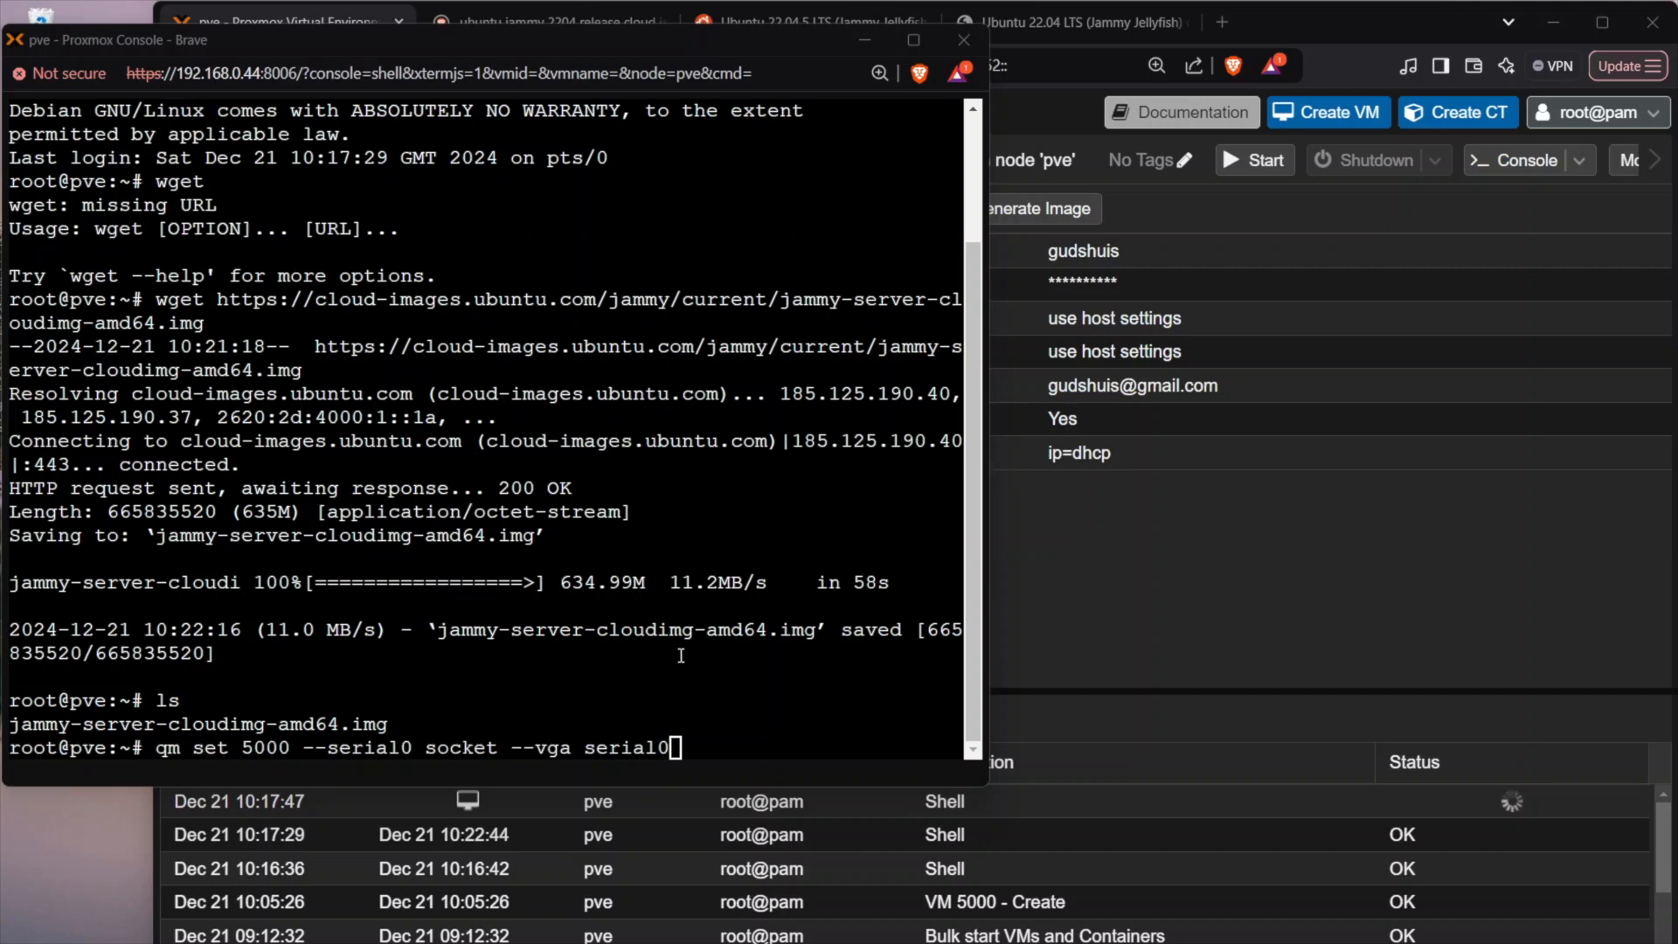
pyautogui.moveTo(244, 750); pyautogui.dragTo(290, 749)
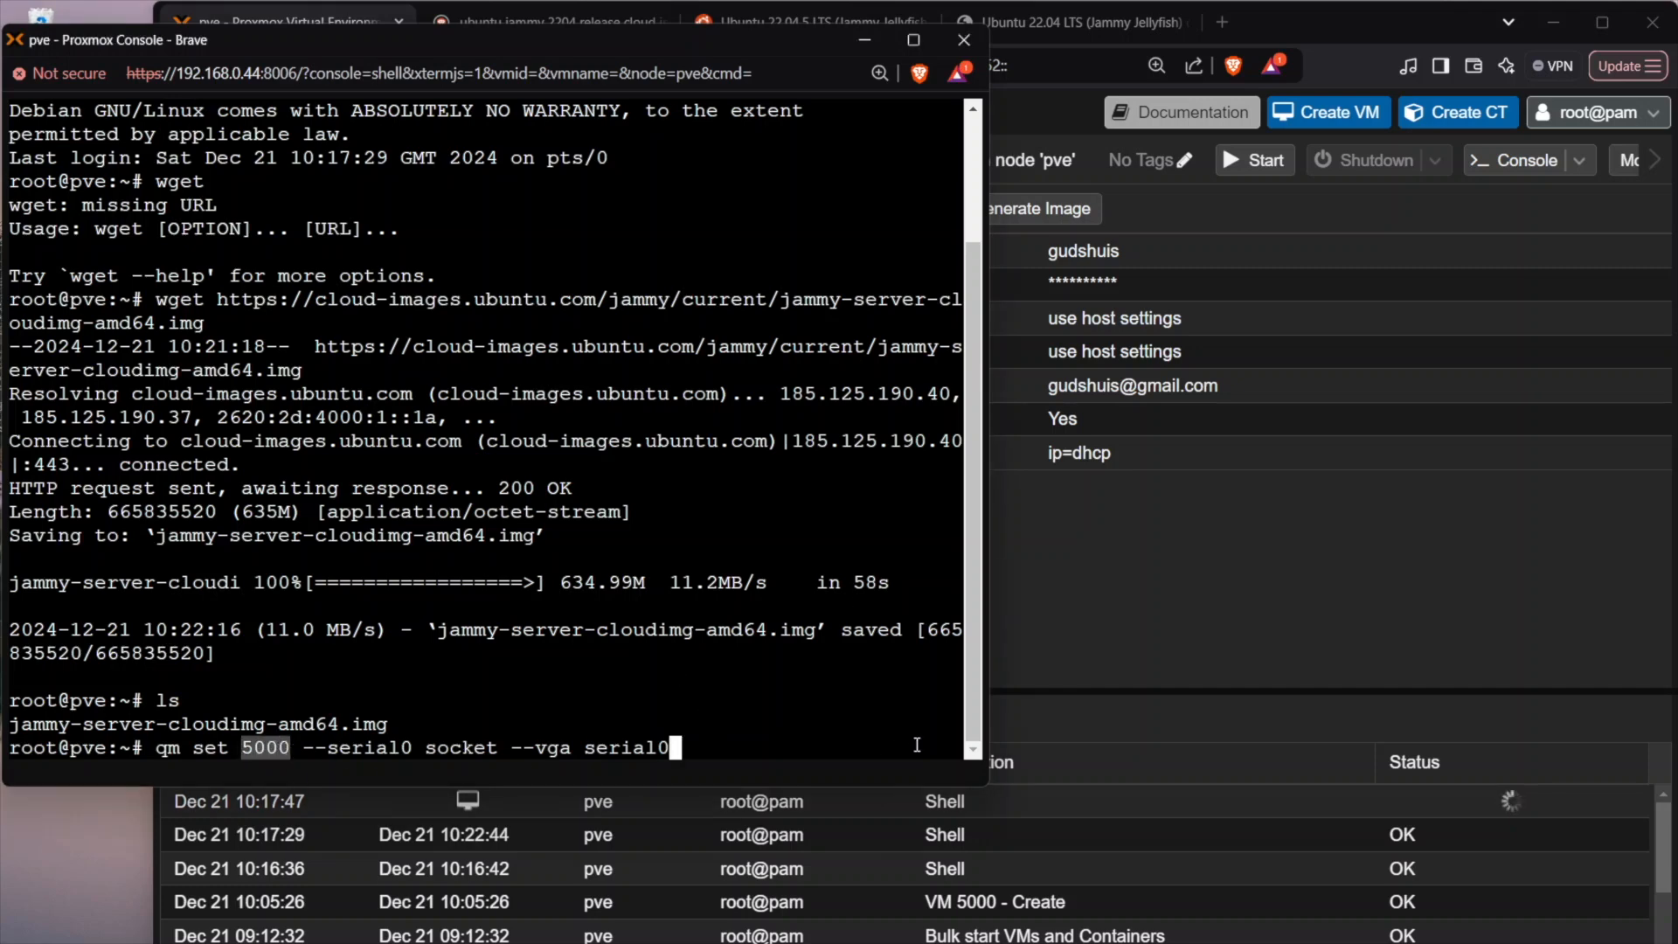
pyautogui.click(817, 738)
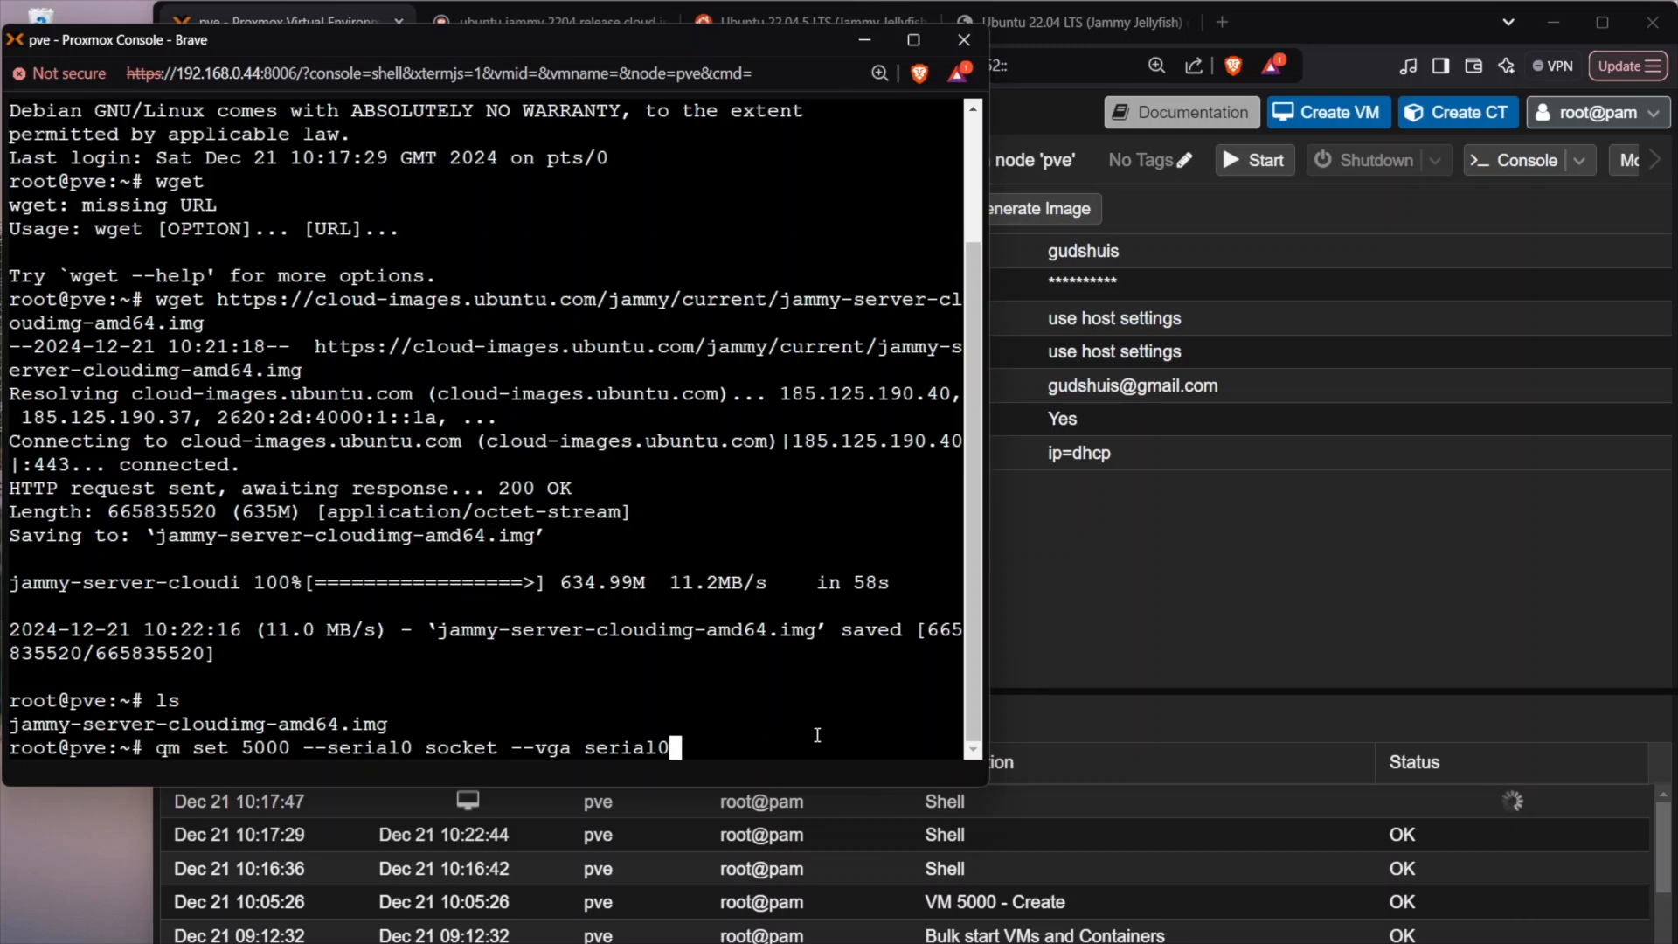
pyautogui.press('Return')
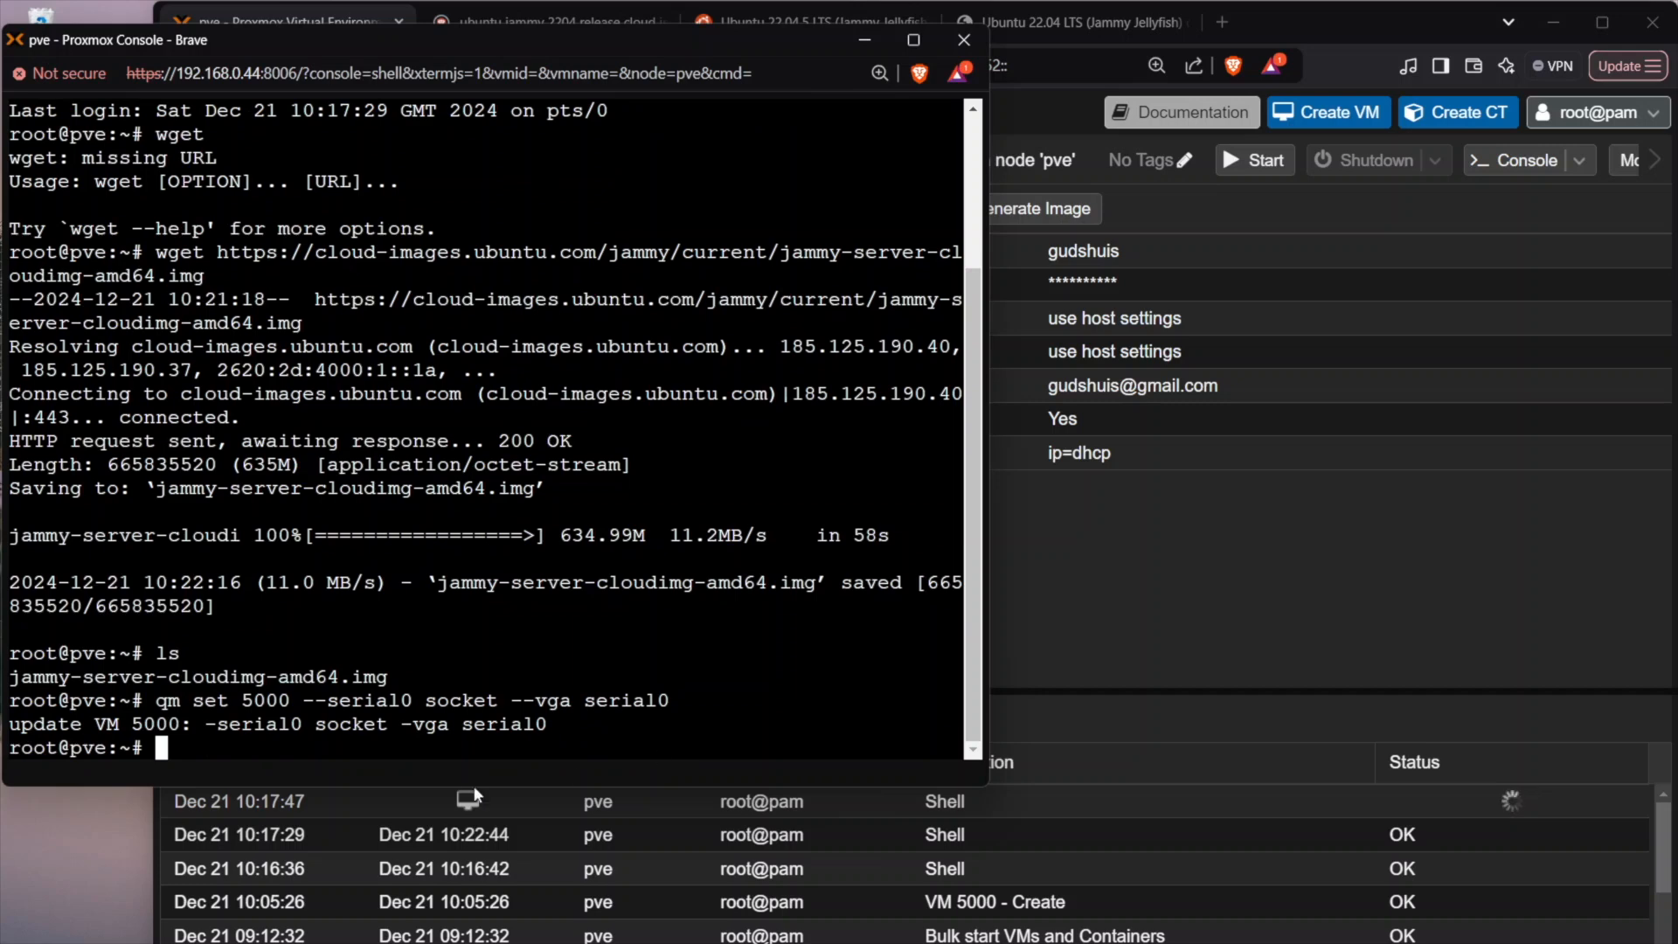
pyautogui.moveTo(12, 724); pyautogui.dragTo(83, 718)
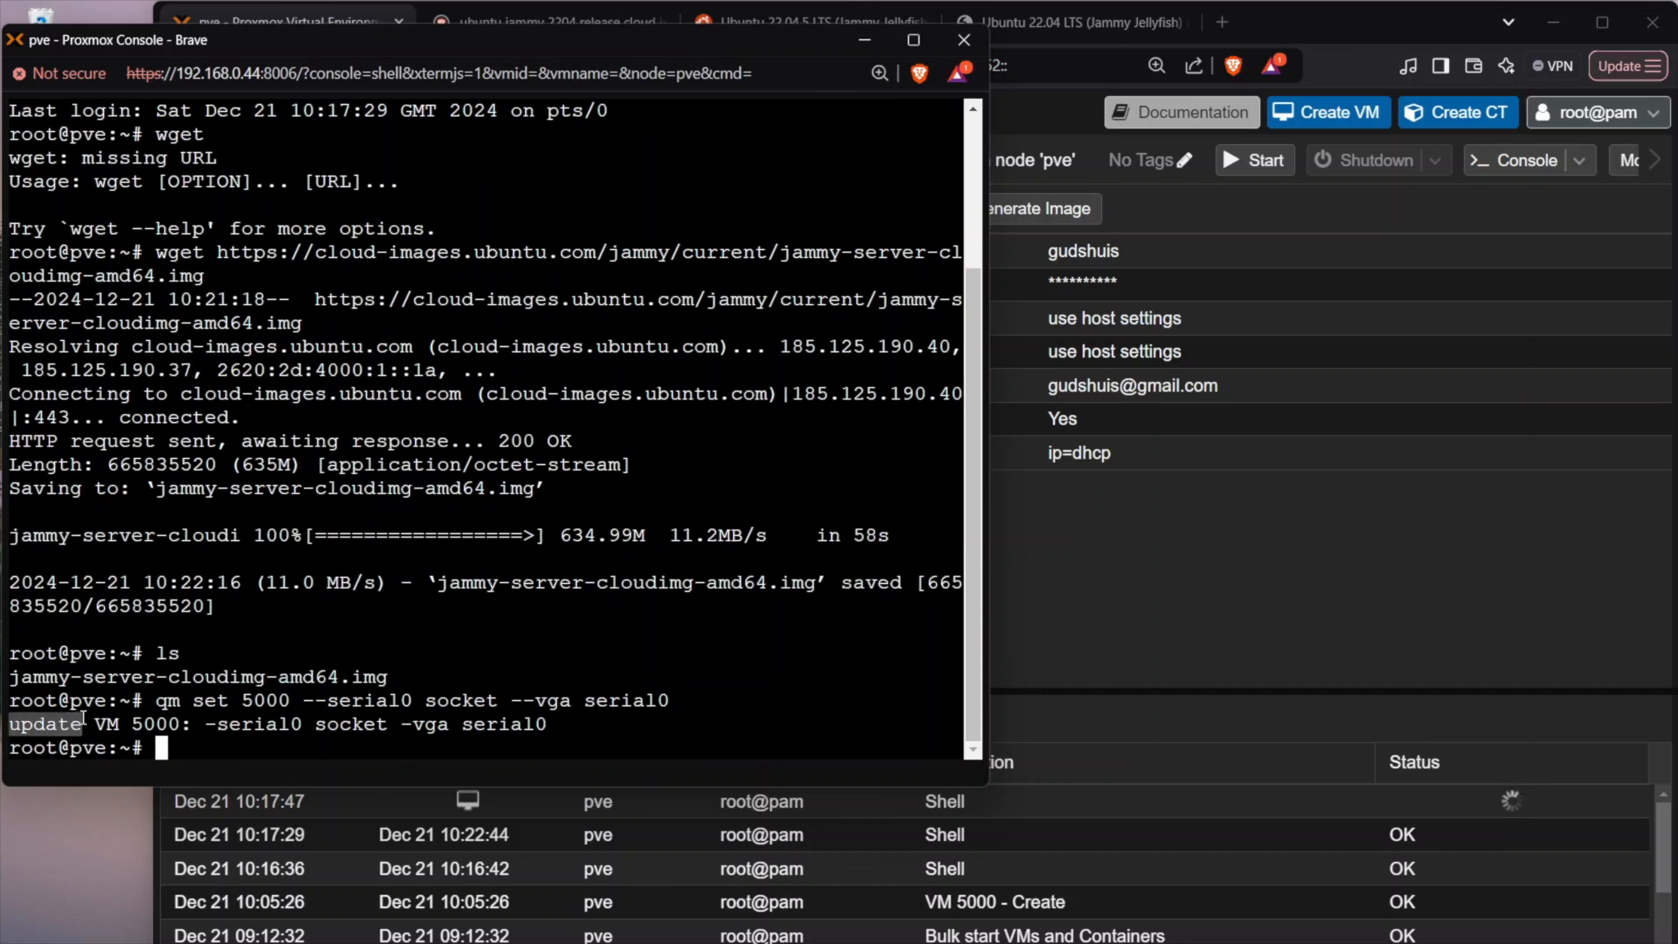
pyautogui.click(220, 750)
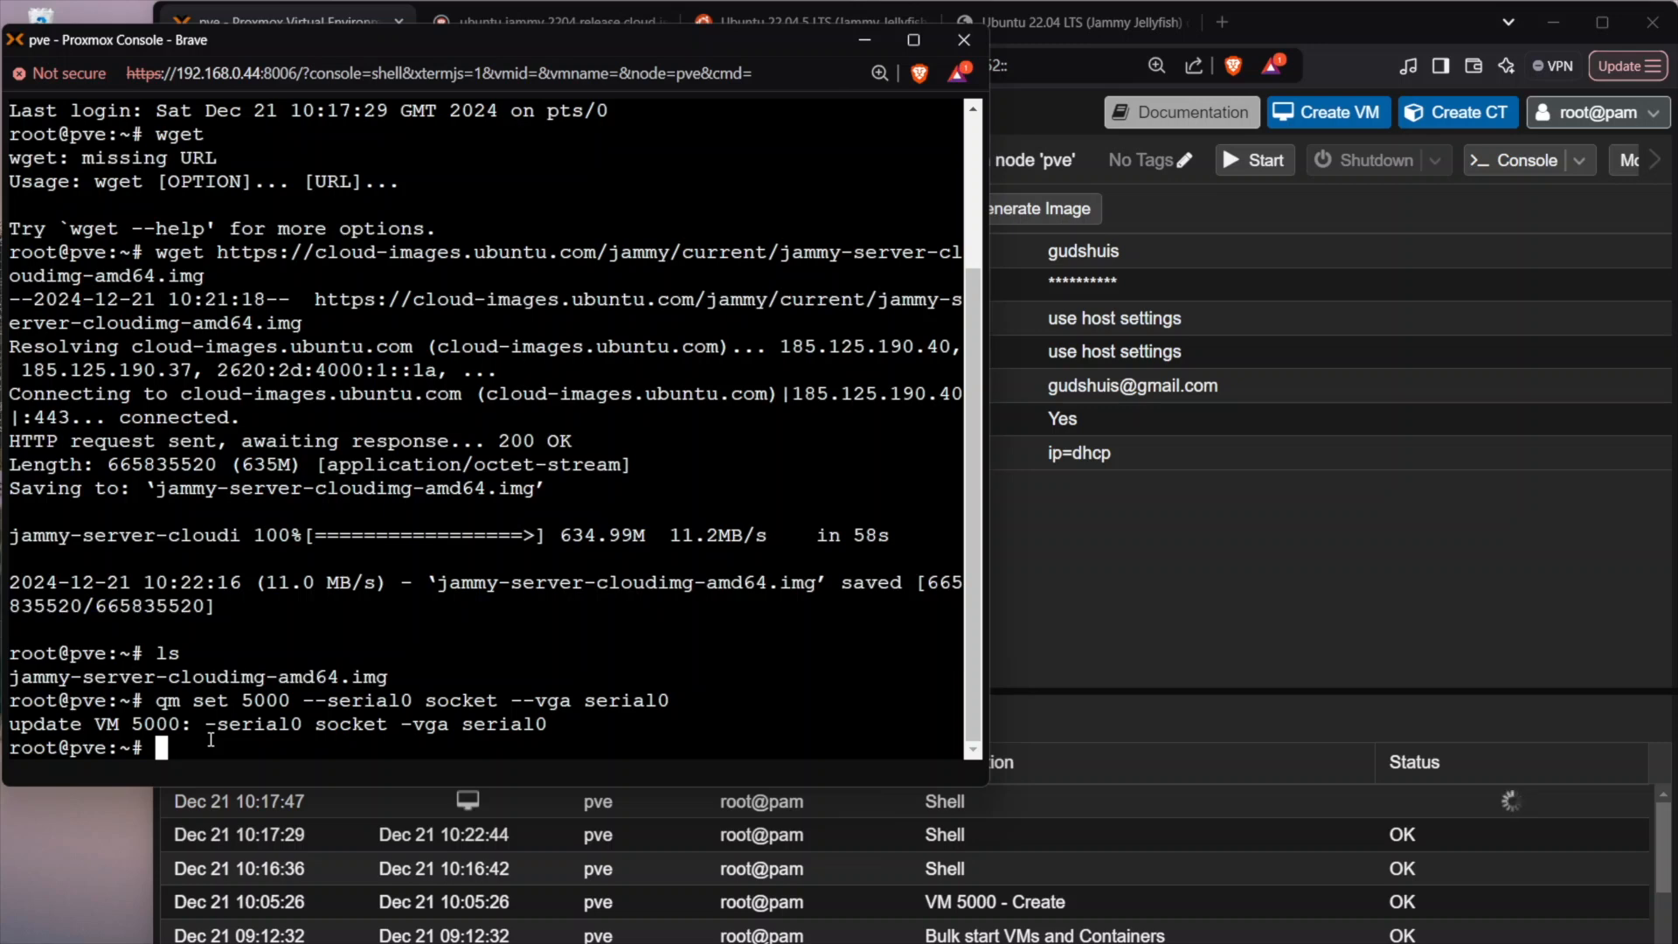
pyautogui.moveTo(401, 678); pyautogui.dragTo(5, 683)
pyautogui.moveTo(403, 676); pyautogui.dragTo(7, 678)
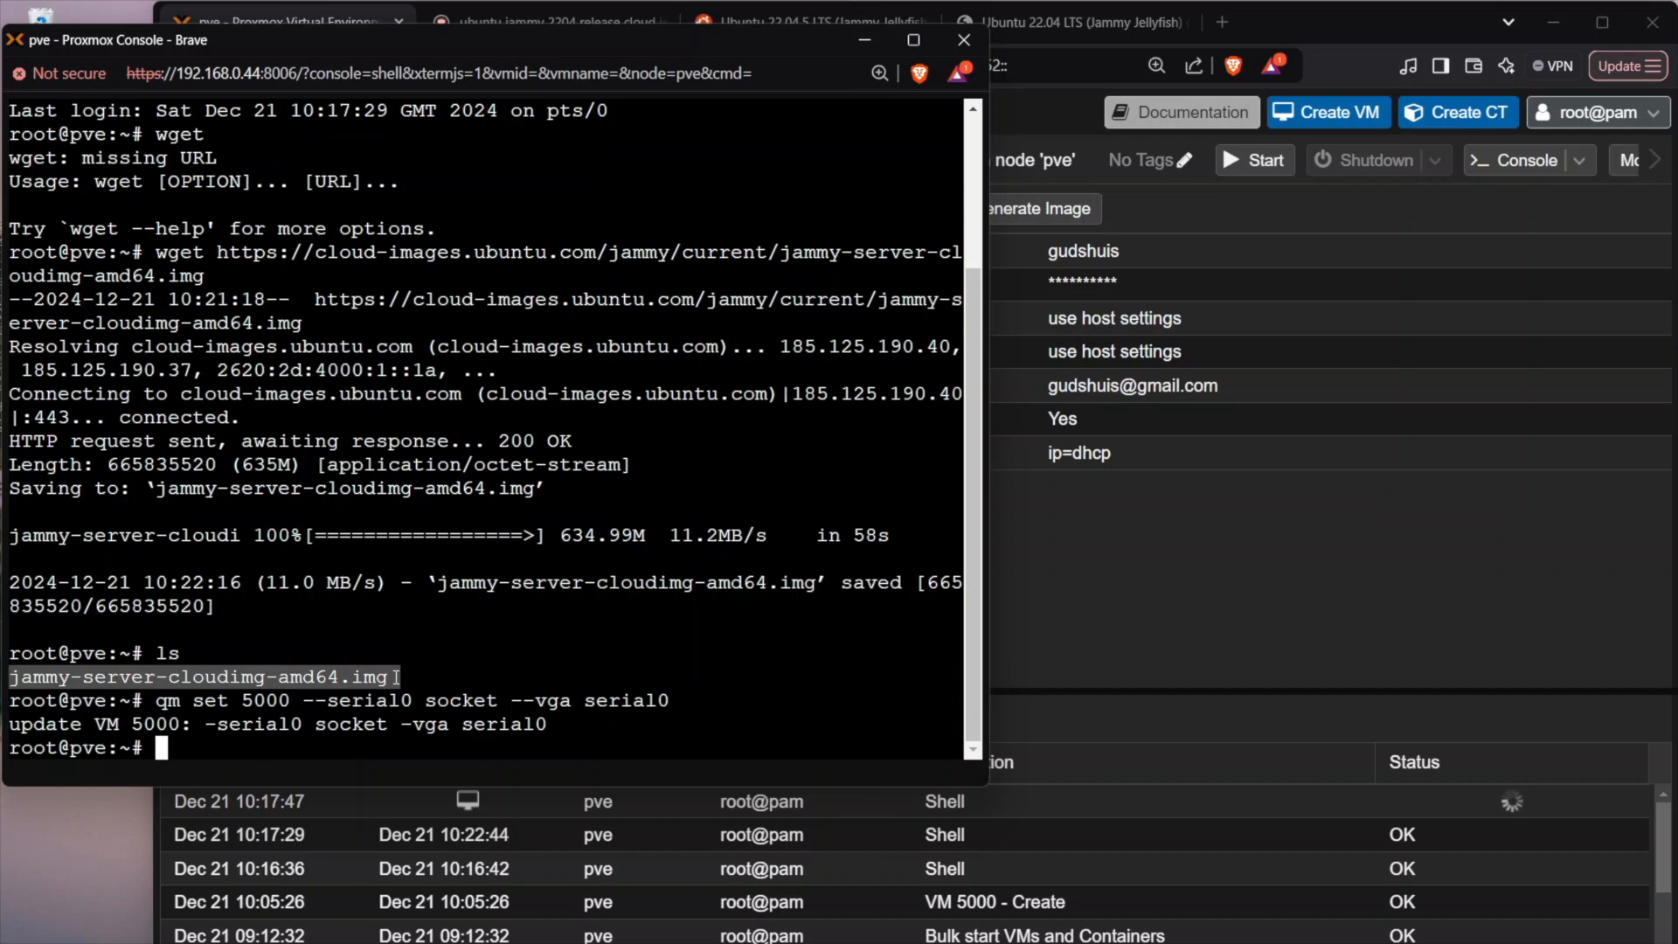
pyautogui.click(212, 748)
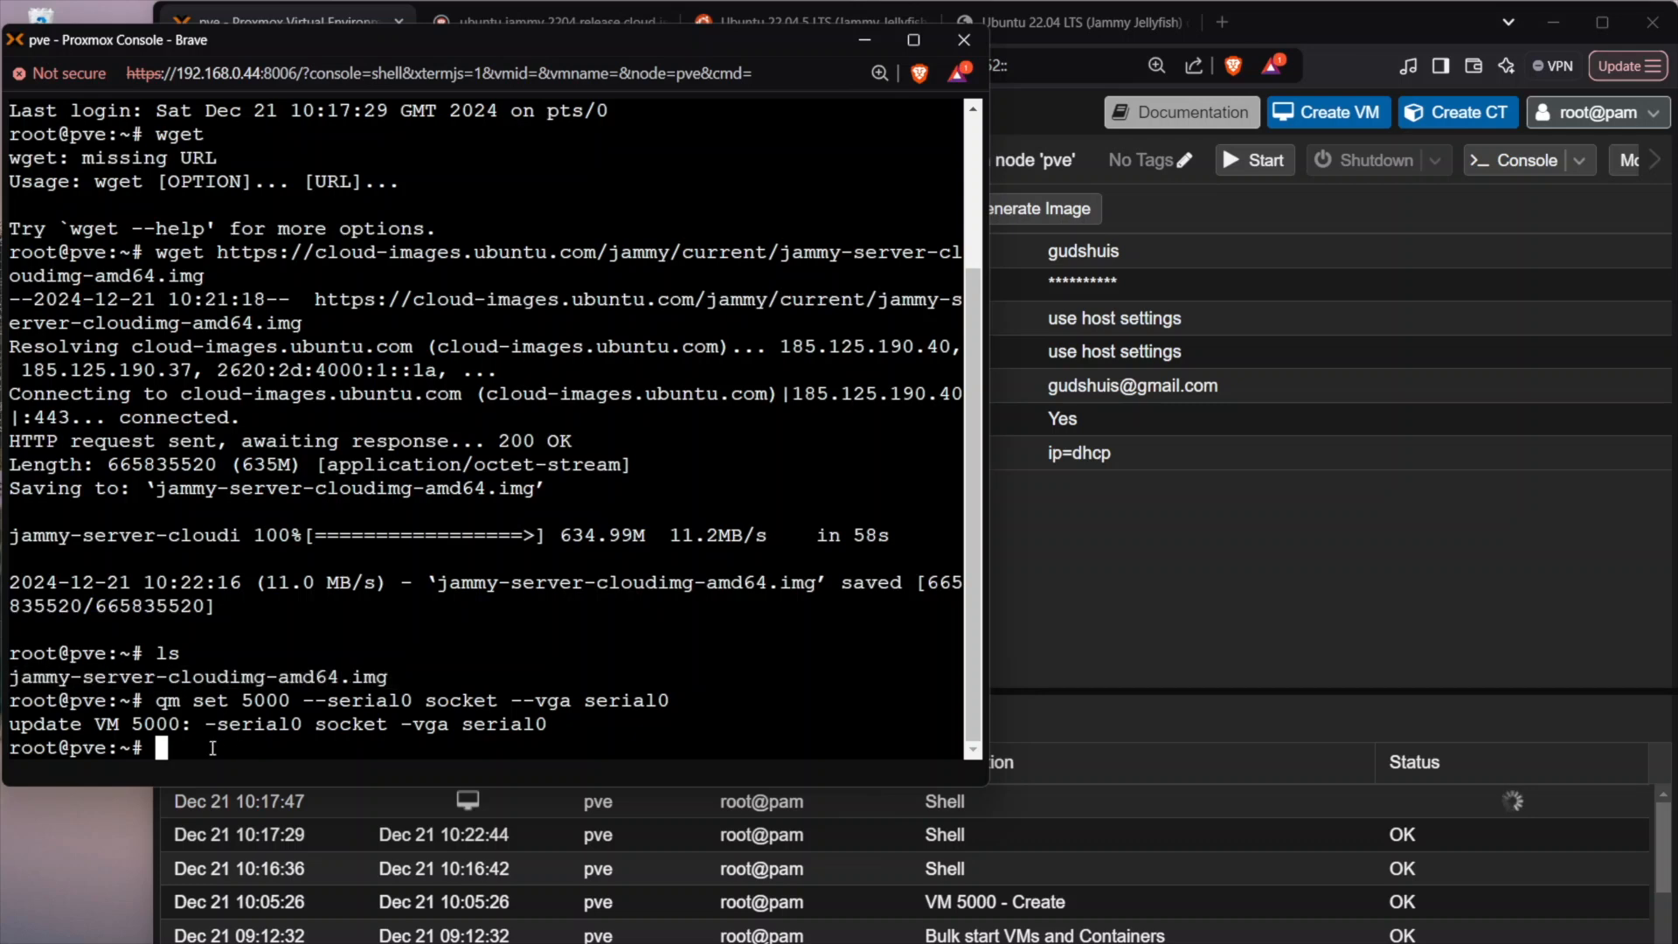
pyautogui.write('mv')
pyautogui.moveTo(389, 678); pyautogui.dragTo(5, 687)
pyautogui.hotkey('ctrl', 'c')
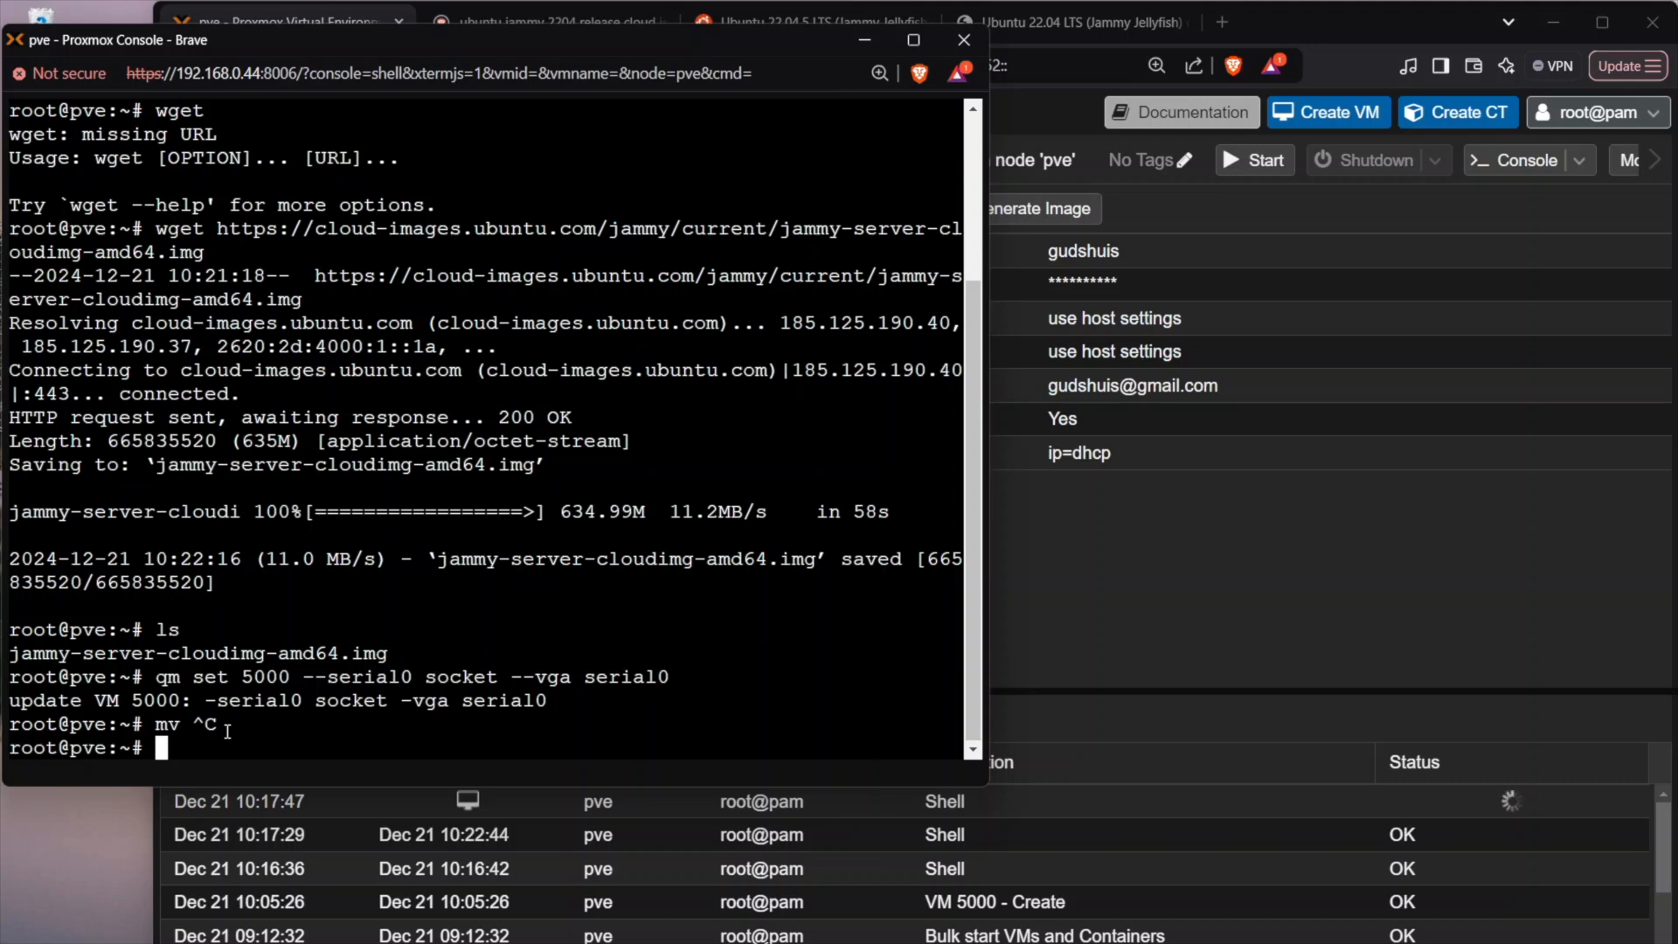
# Start an mv command in the node shell with jammy-server-cloudimg-amd64.img, copied from the directory listing, as the source file.
pyautogui.moveTo(394, 652); pyautogui.dragTo(3, 657)
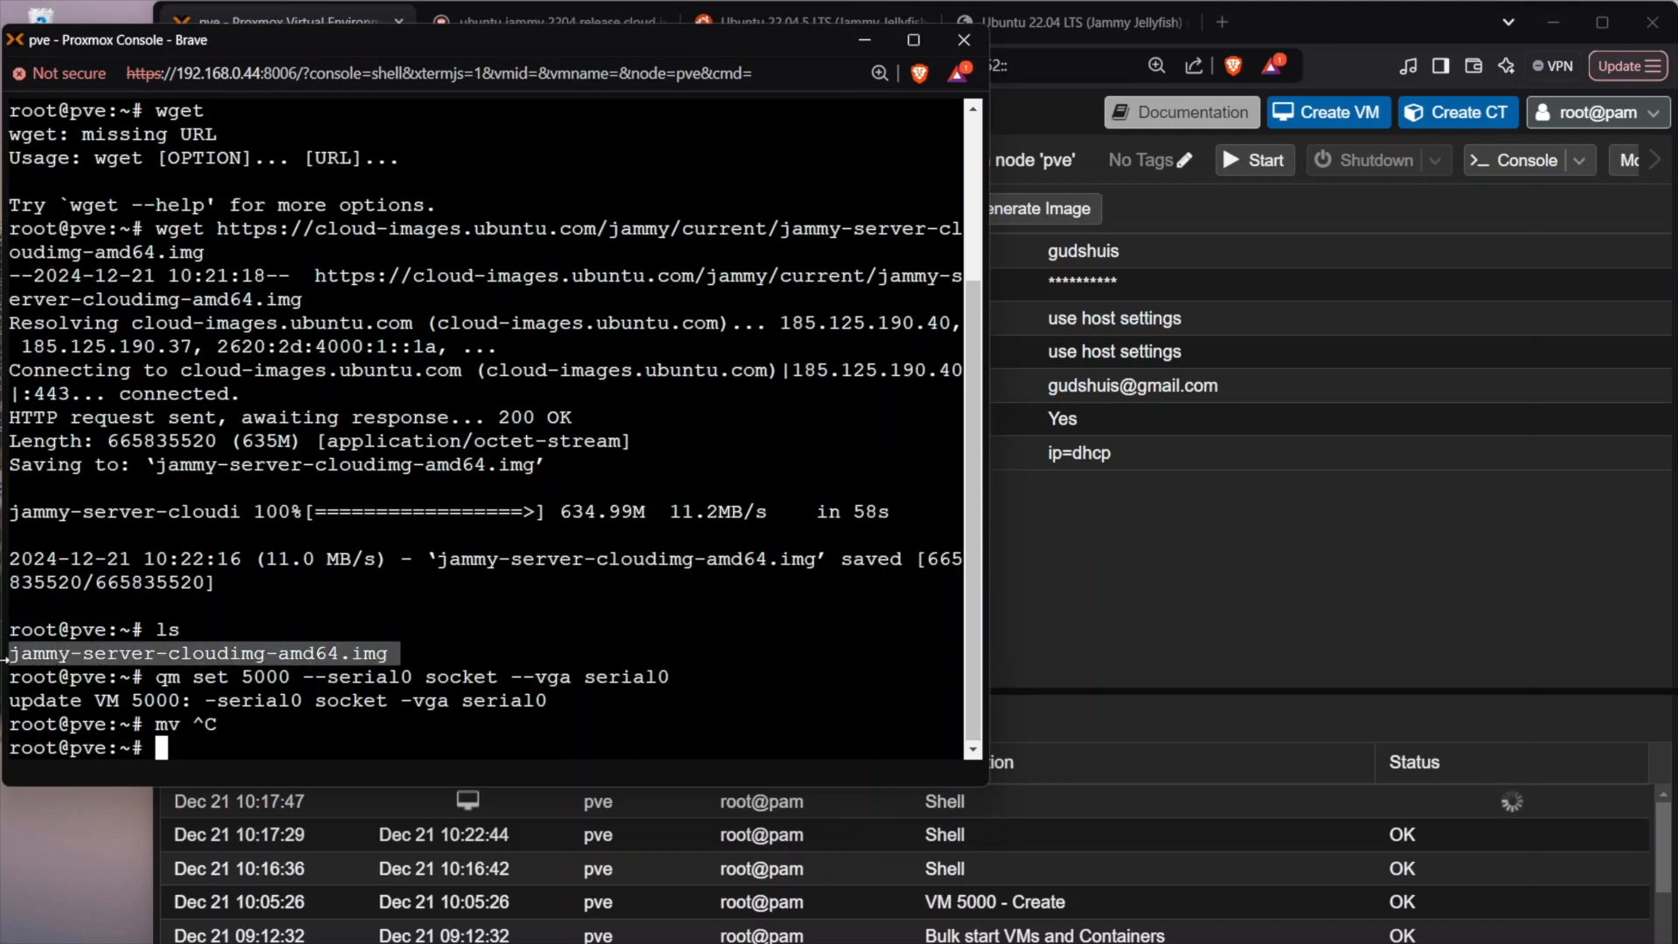
pyautogui.hotkey('ctrl', 'c')
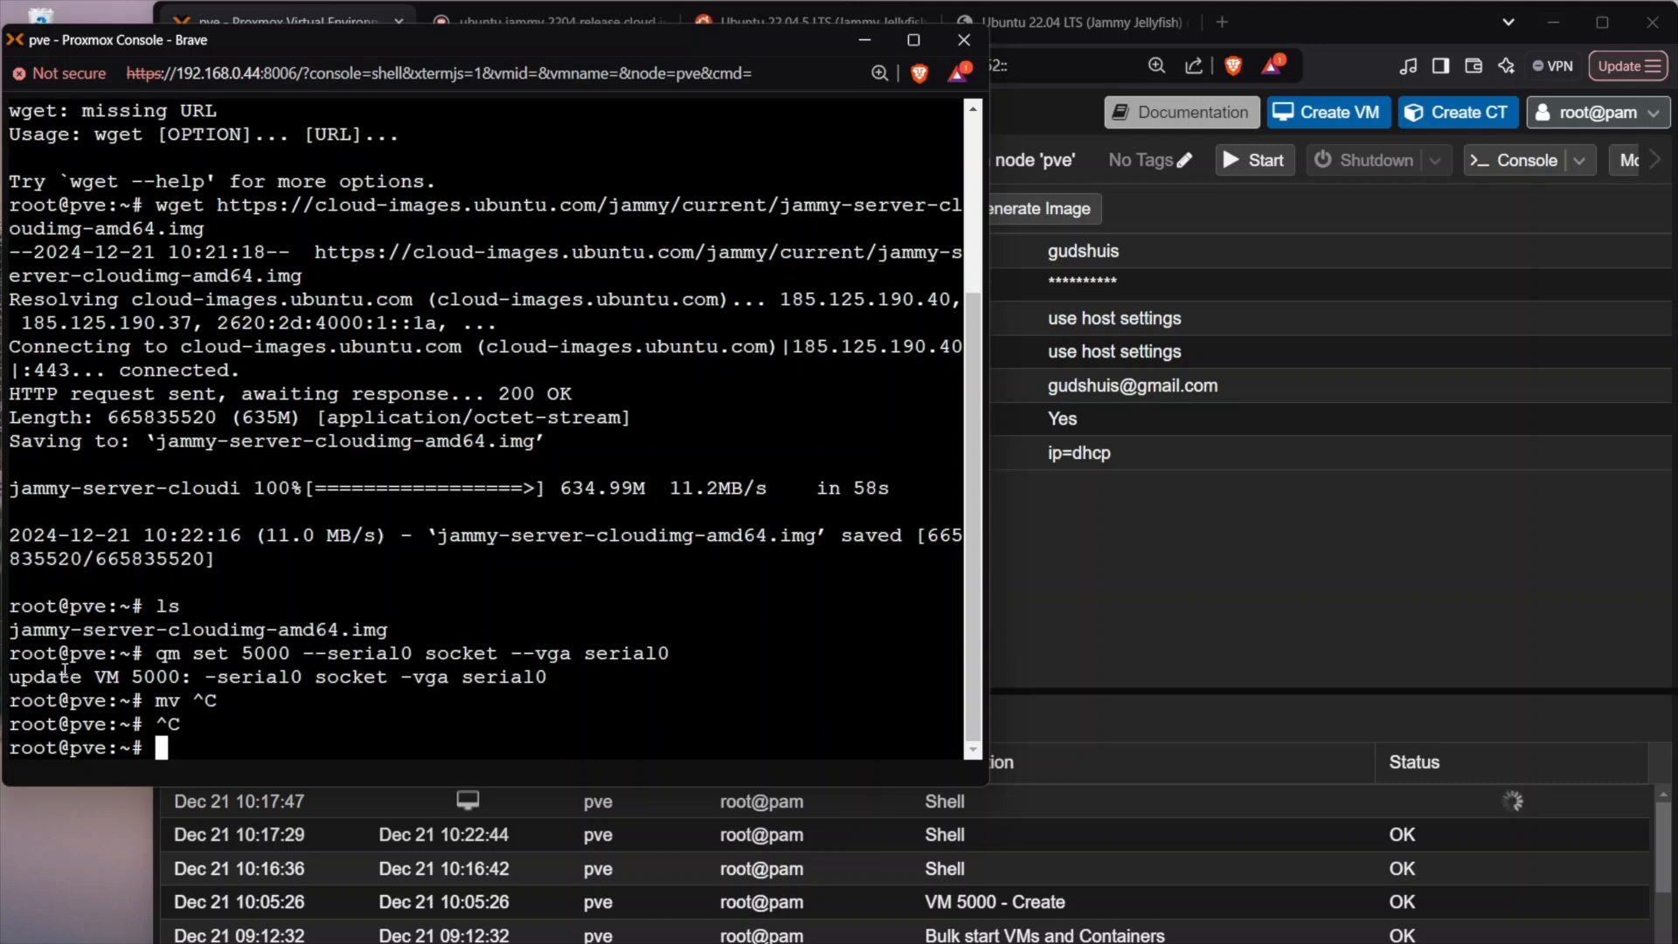
pyautogui.write('mv')
pyautogui.rightClick(243, 682)
pyautogui.click(386, 707)
pyautogui.moveTo(387, 630); pyautogui.dragTo(7, 631)
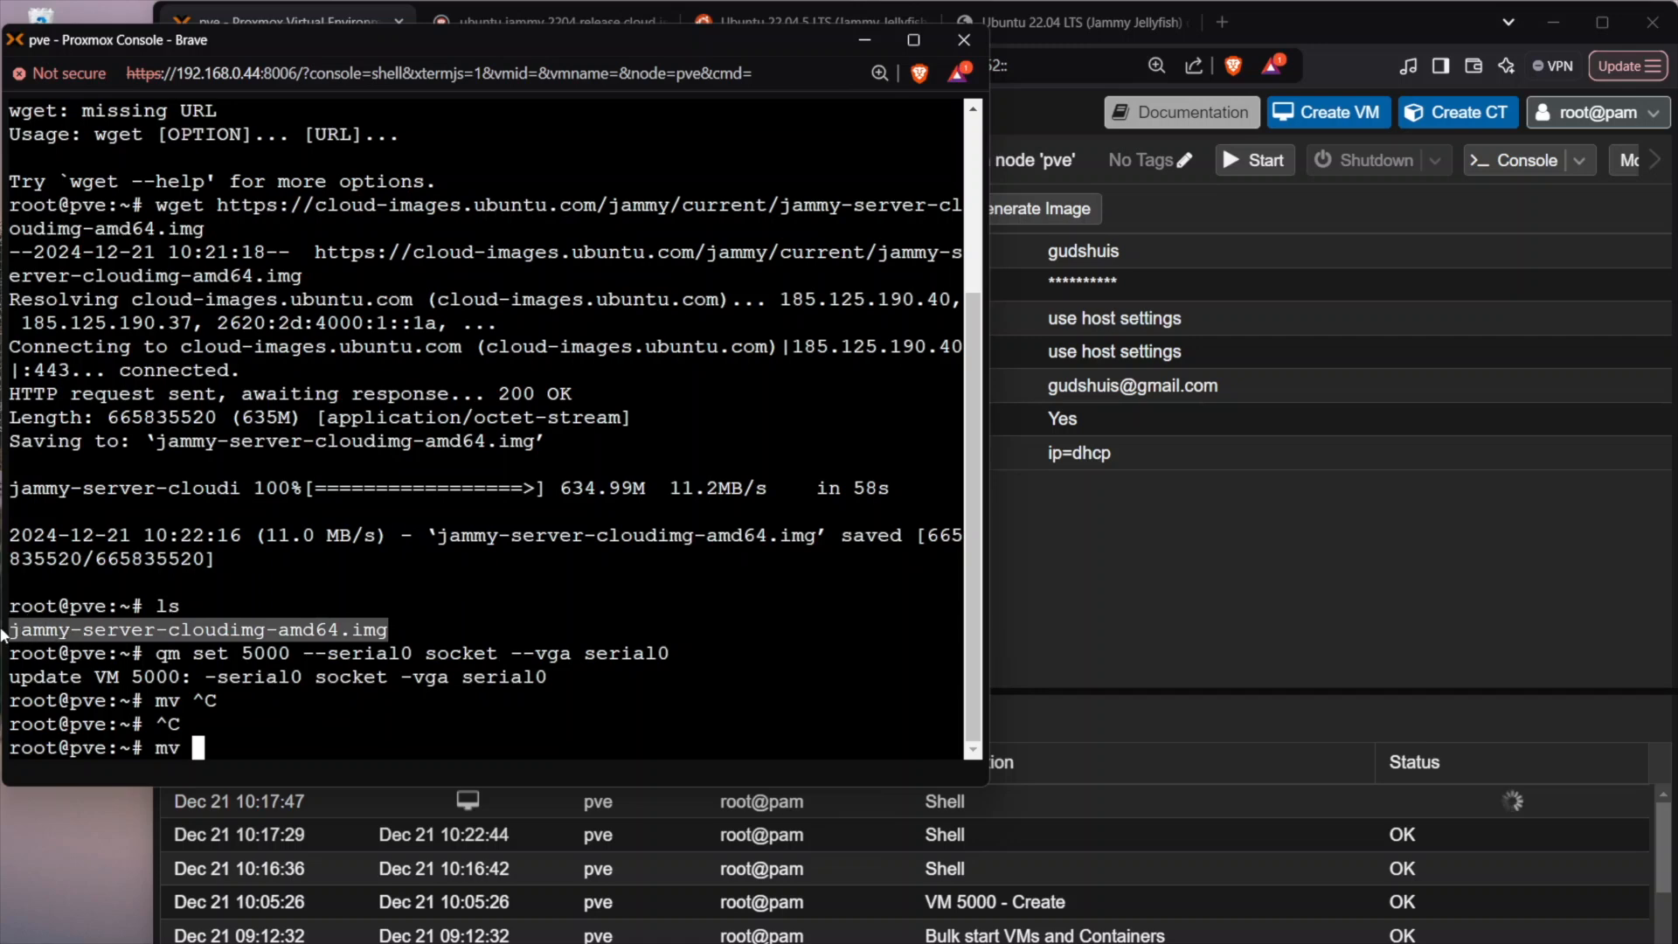
pyautogui.rightClick(57, 630)
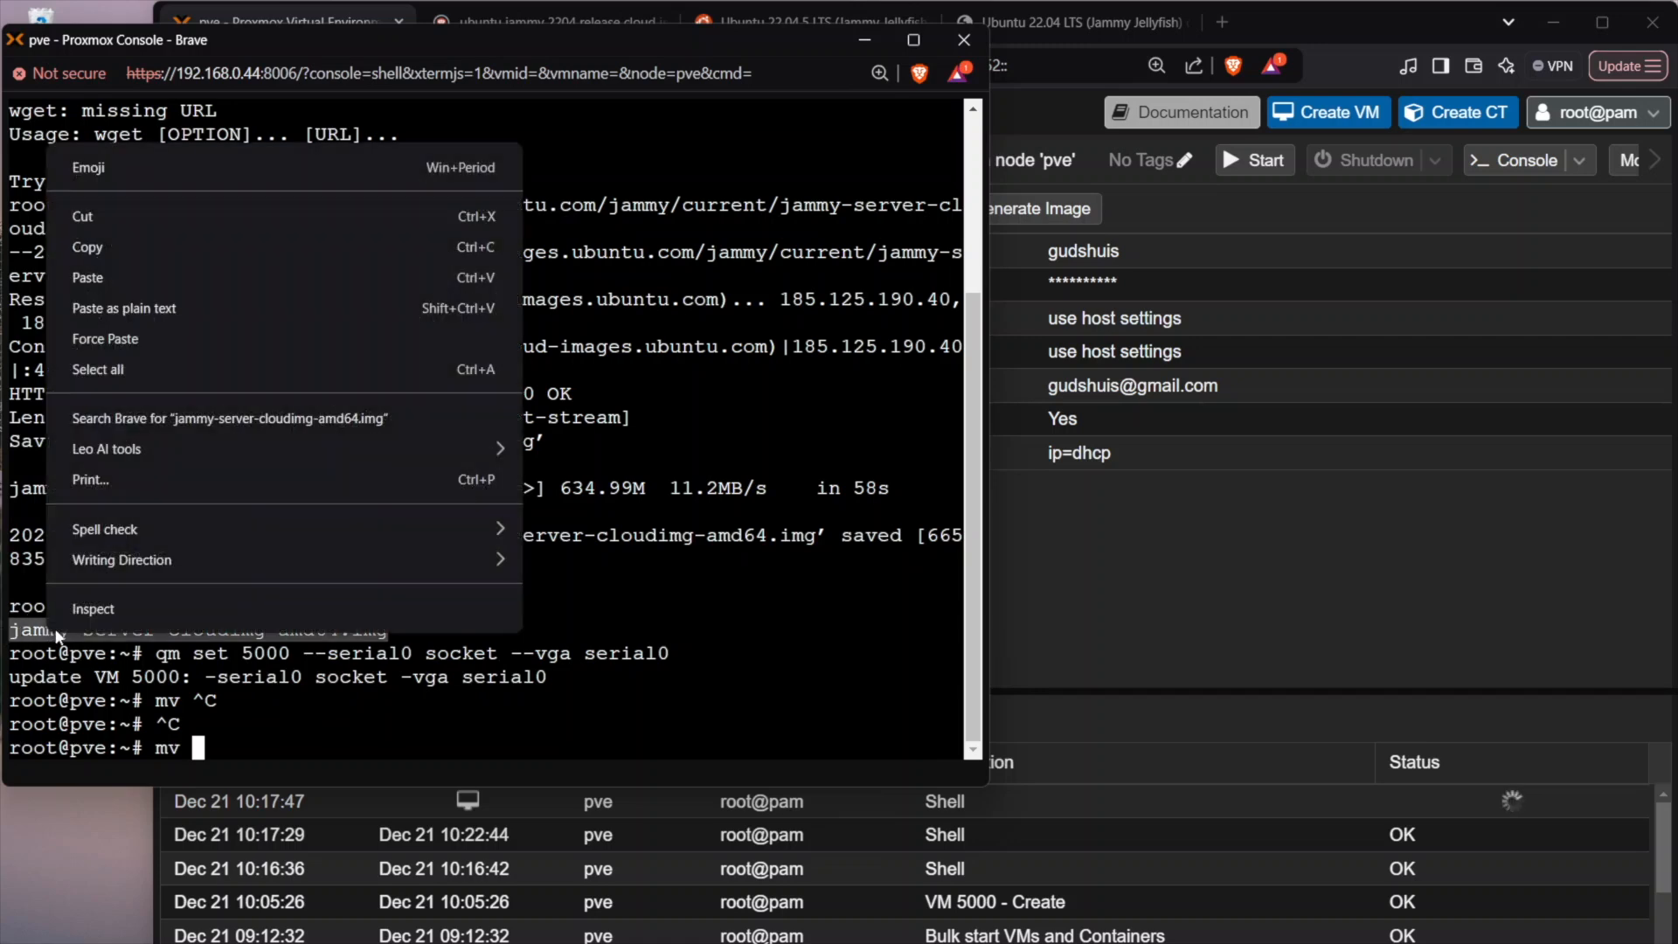
pyautogui.click(102, 248)
pyautogui.rightClick(288, 736)
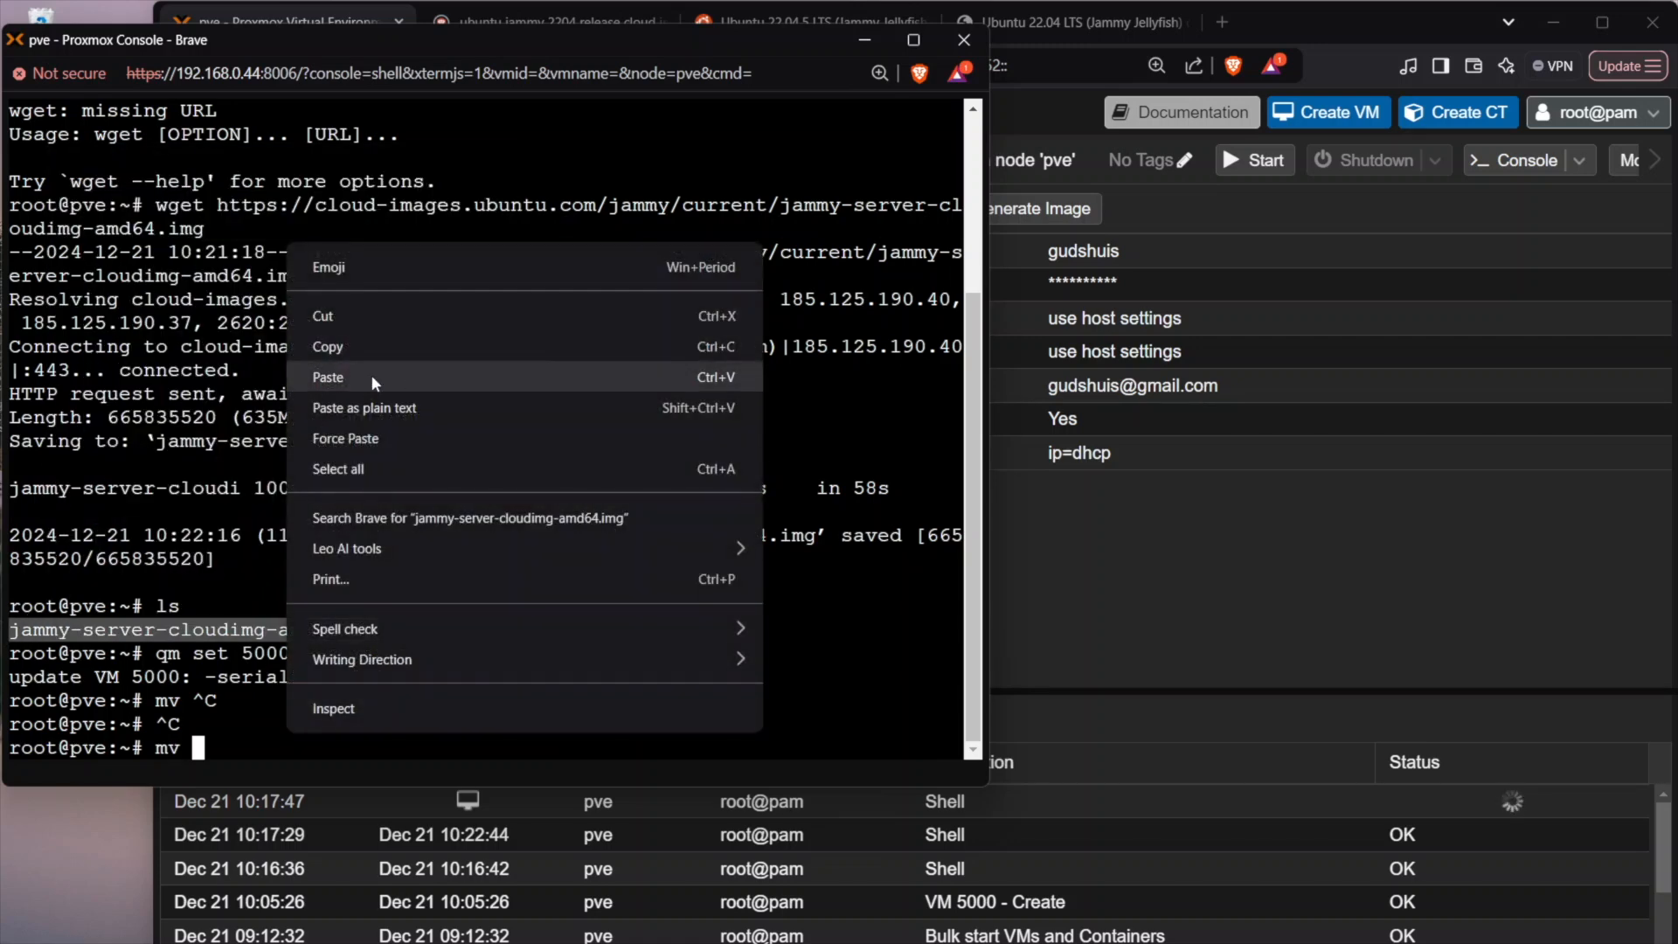
pyautogui.click(372, 379)
# Remove the stray paste characters around the source file name and return to the end of the mv command.
pyautogui.press('BackSpace')
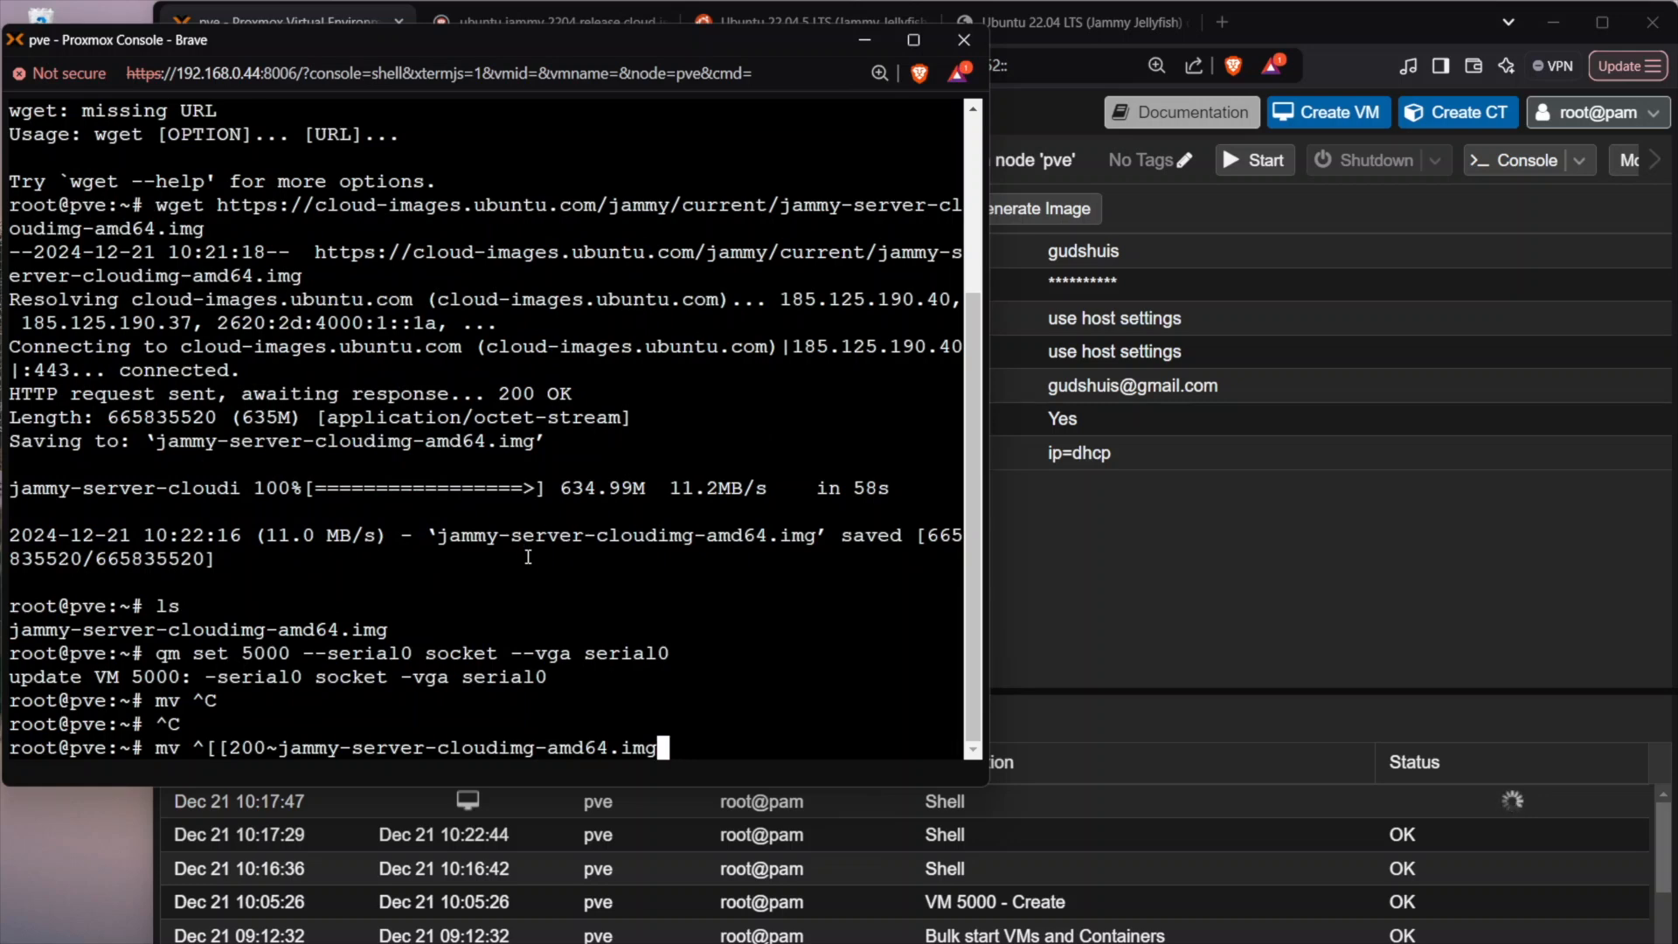
pyautogui.press('Left')
pyautogui.press('Left')
pyautogui.press('Left')
pyautogui.press('Left')
pyautogui.press('Left')
pyautogui.press('Left')
pyautogui.press('Left')
pyautogui.press('Left')
pyautogui.press('Left')
pyautogui.press('Left')
pyautogui.press('Left')
pyautogui.press('Left')
pyautogui.press('Left')
pyautogui.press('Left')
pyautogui.press('Left')
pyautogui.press('Left')
pyautogui.press('Left')
pyautogui.press('Left')
pyautogui.press('Left')
pyautogui.press('Left')
pyautogui.press('Left')
pyautogui.press('Left')
pyautogui.press('BackSpace')
pyautogui.press('BackSpace')
pyautogui.press('BackSpace')
pyautogui.press('BackSpace')
pyautogui.press('BackSpace')
pyautogui.press('BackSpace')
pyautogui.press('Right')
pyautogui.press('Right')
pyautogui.press('Right')
pyautogui.press('Right')
pyautogui.press('Right')
pyautogui.press('Right')
pyautogui.press('Right')
pyautogui.press('Right')
pyautogui.press('Right')
pyautogui.press('Right')
pyautogui.press('Right')
pyautogui.press('Right')
pyautogui.press('Right')
pyautogui.press('Right')
pyautogui.press('Right')
pyautogui.press('Right')
pyautogui.press('Right')
pyautogui.press('Right')
pyautogui.press('Right')
pyautogui.press('Right')
pyautogui.press('Right')
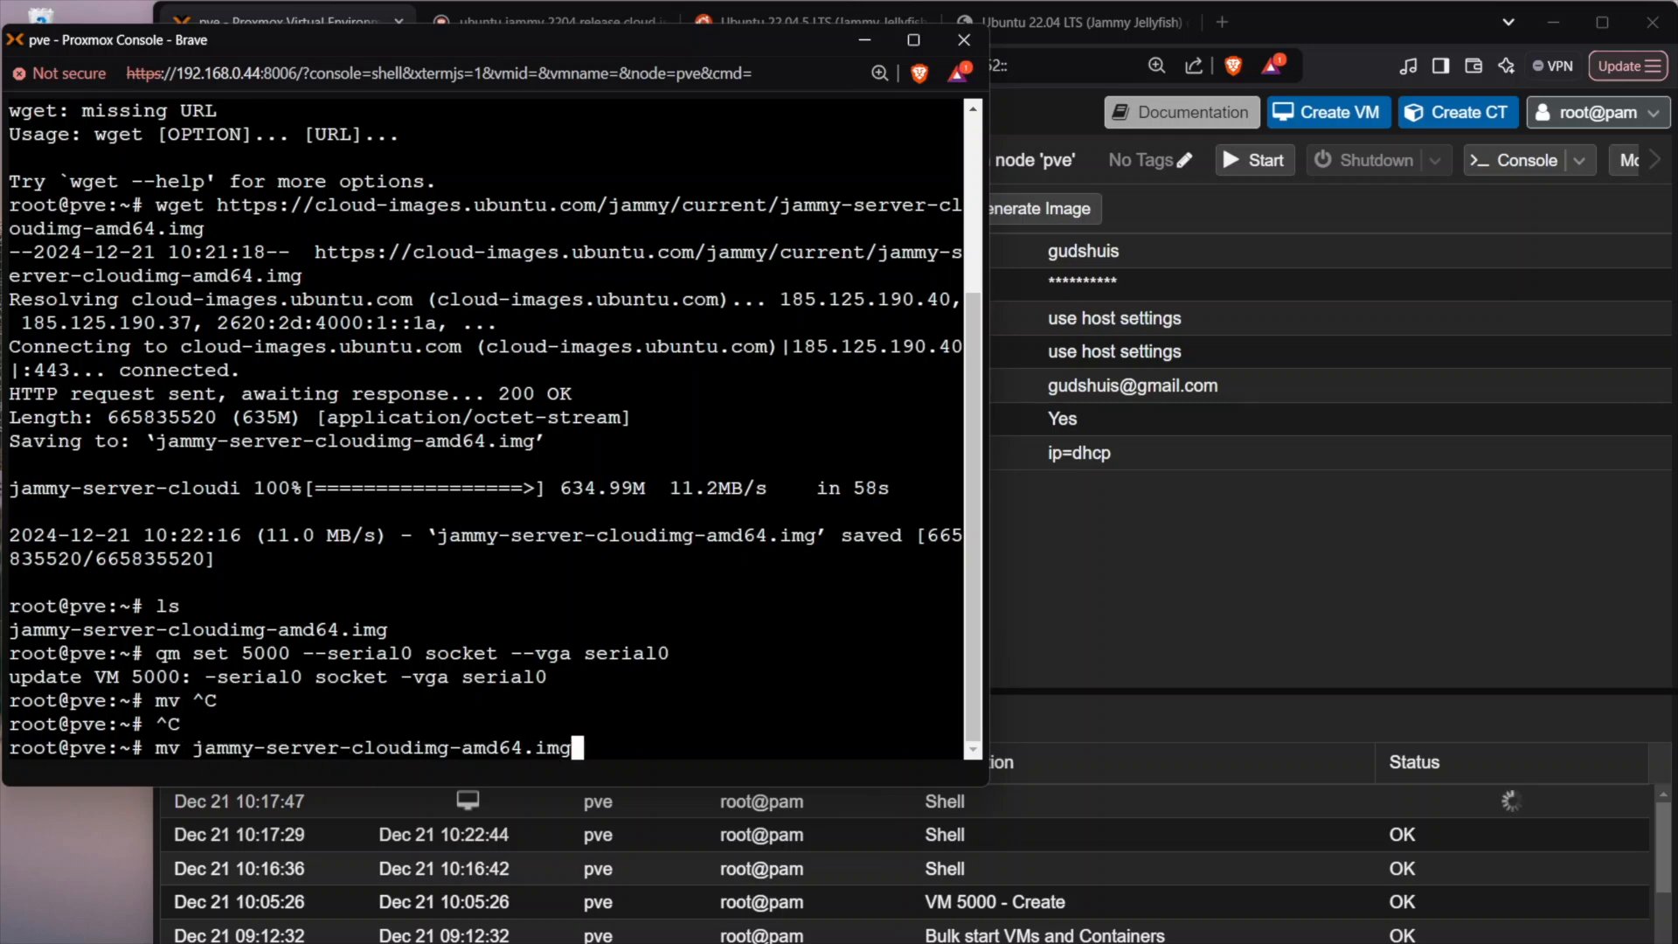
# Paste the image file name again as the mv target and strip its img extension.
pyautogui.hotkey('alt', 'Tab')
pyautogui.click(714, 667)
pyautogui.rightClick(688, 695)
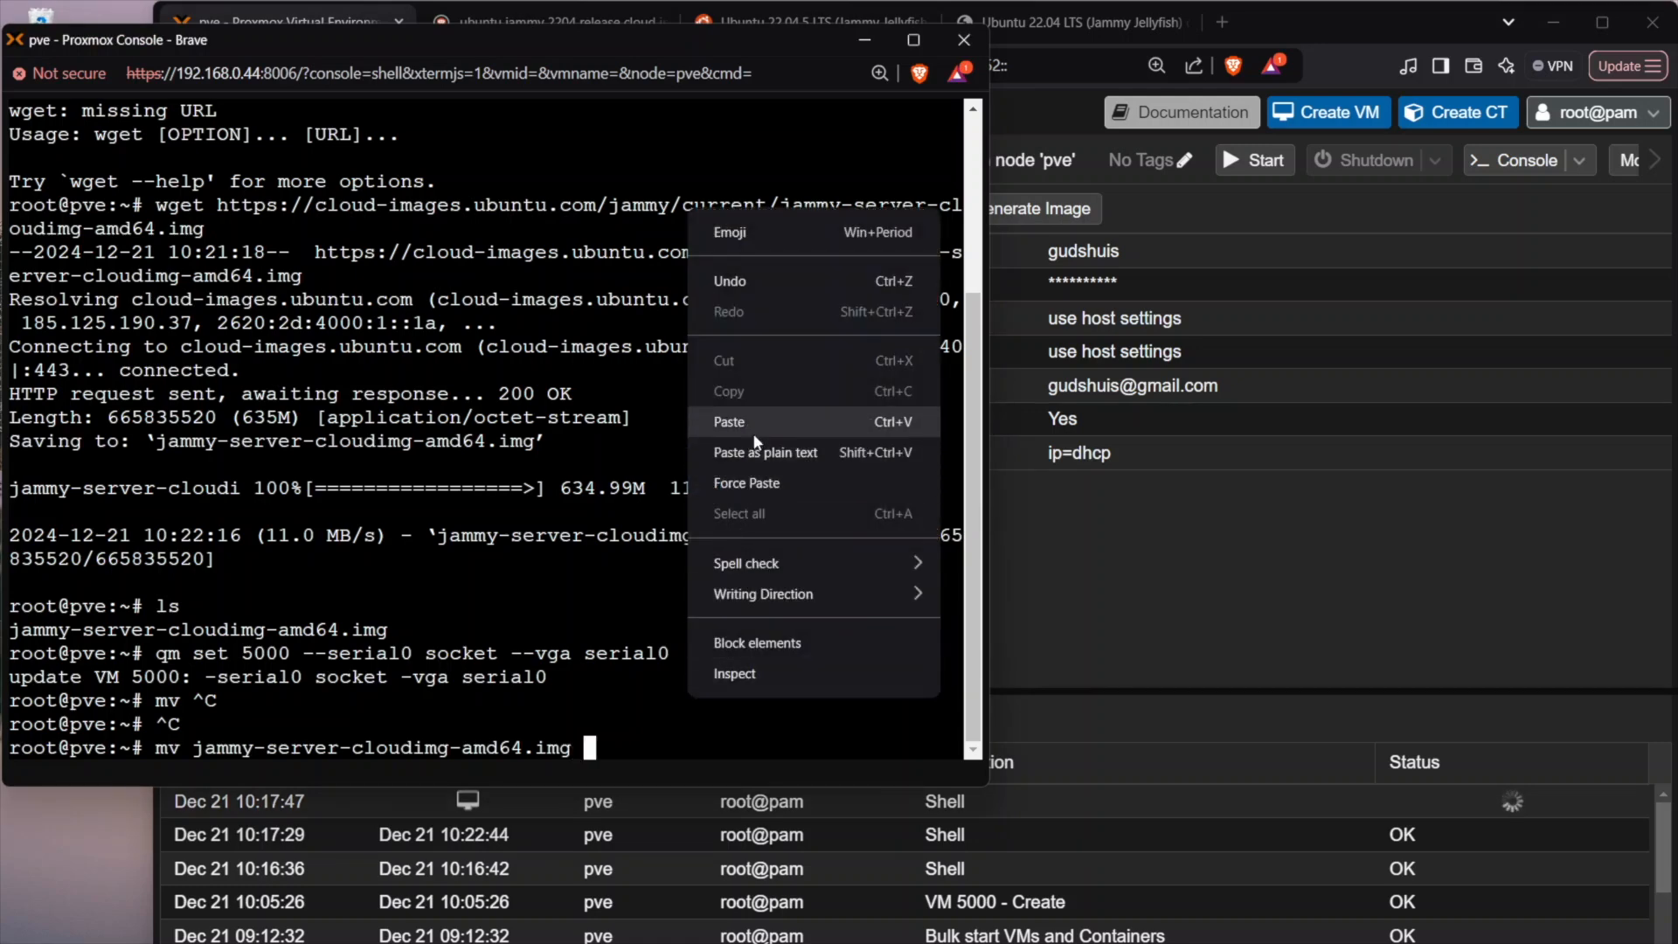
pyautogui.click(775, 456)
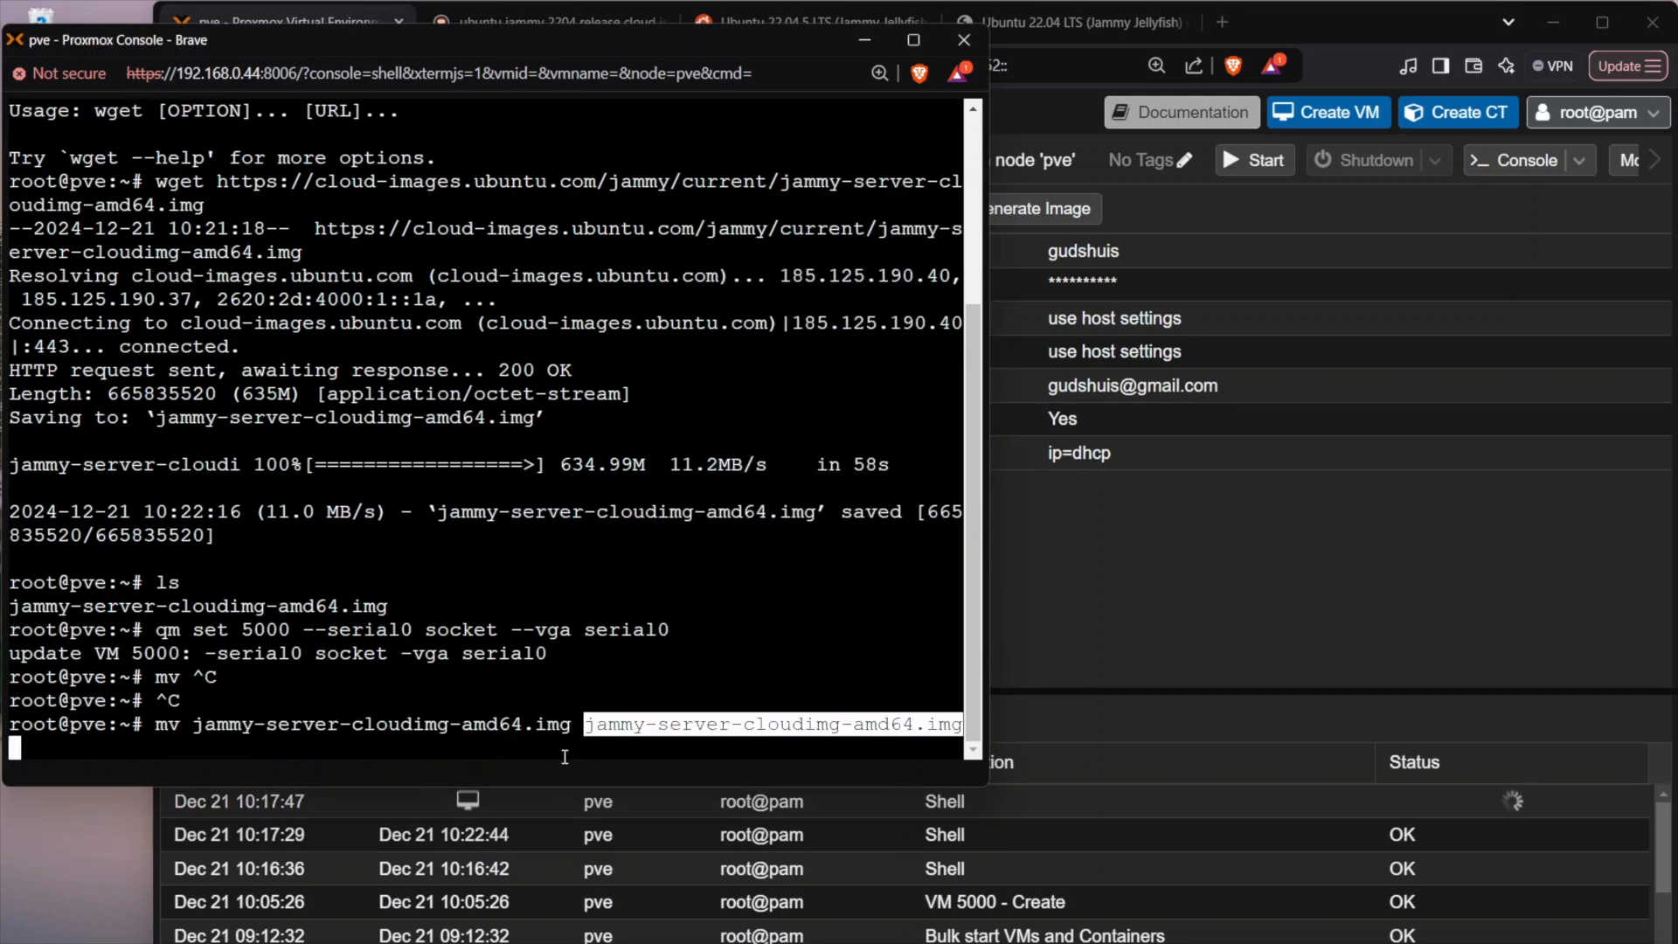
pyautogui.press('Left')
pyautogui.press('Right')
pyautogui.press('BackSpace')
pyautogui.press('BackSpace')
pyautogui.press('BackSpace')
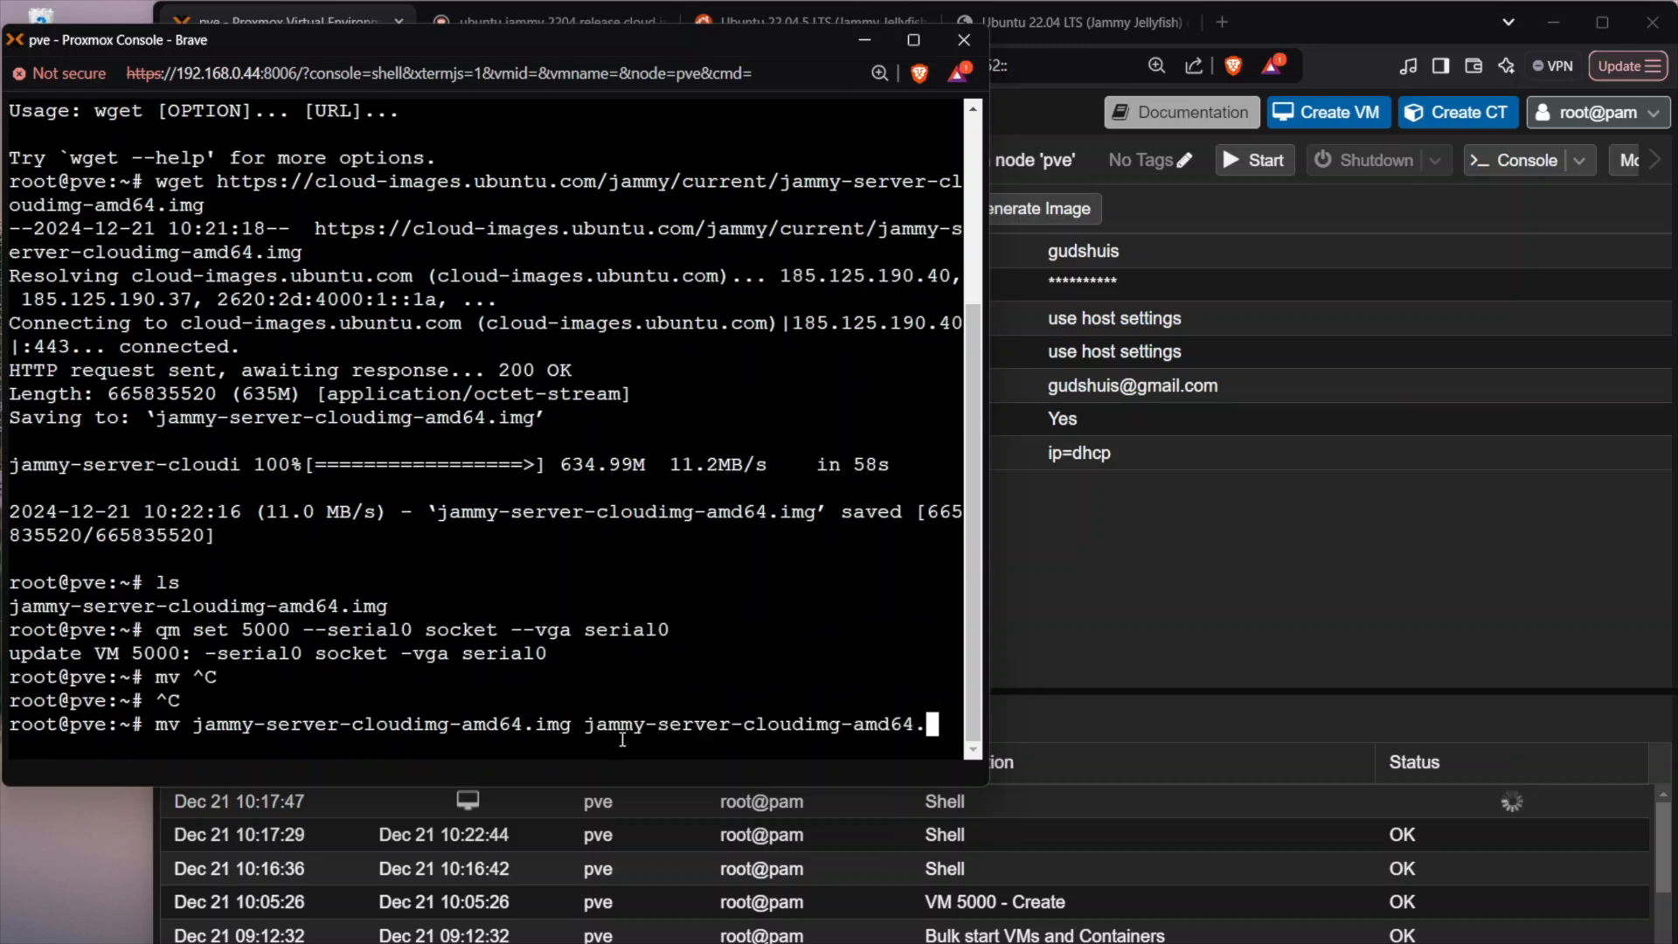
# Give the target name the extension qcow2, widen the console window, and run mv to rename the image.
pyautogui.write('qcow1')
pyautogui.moveTo(991, 669); pyautogui.dragTo(1131, 665)
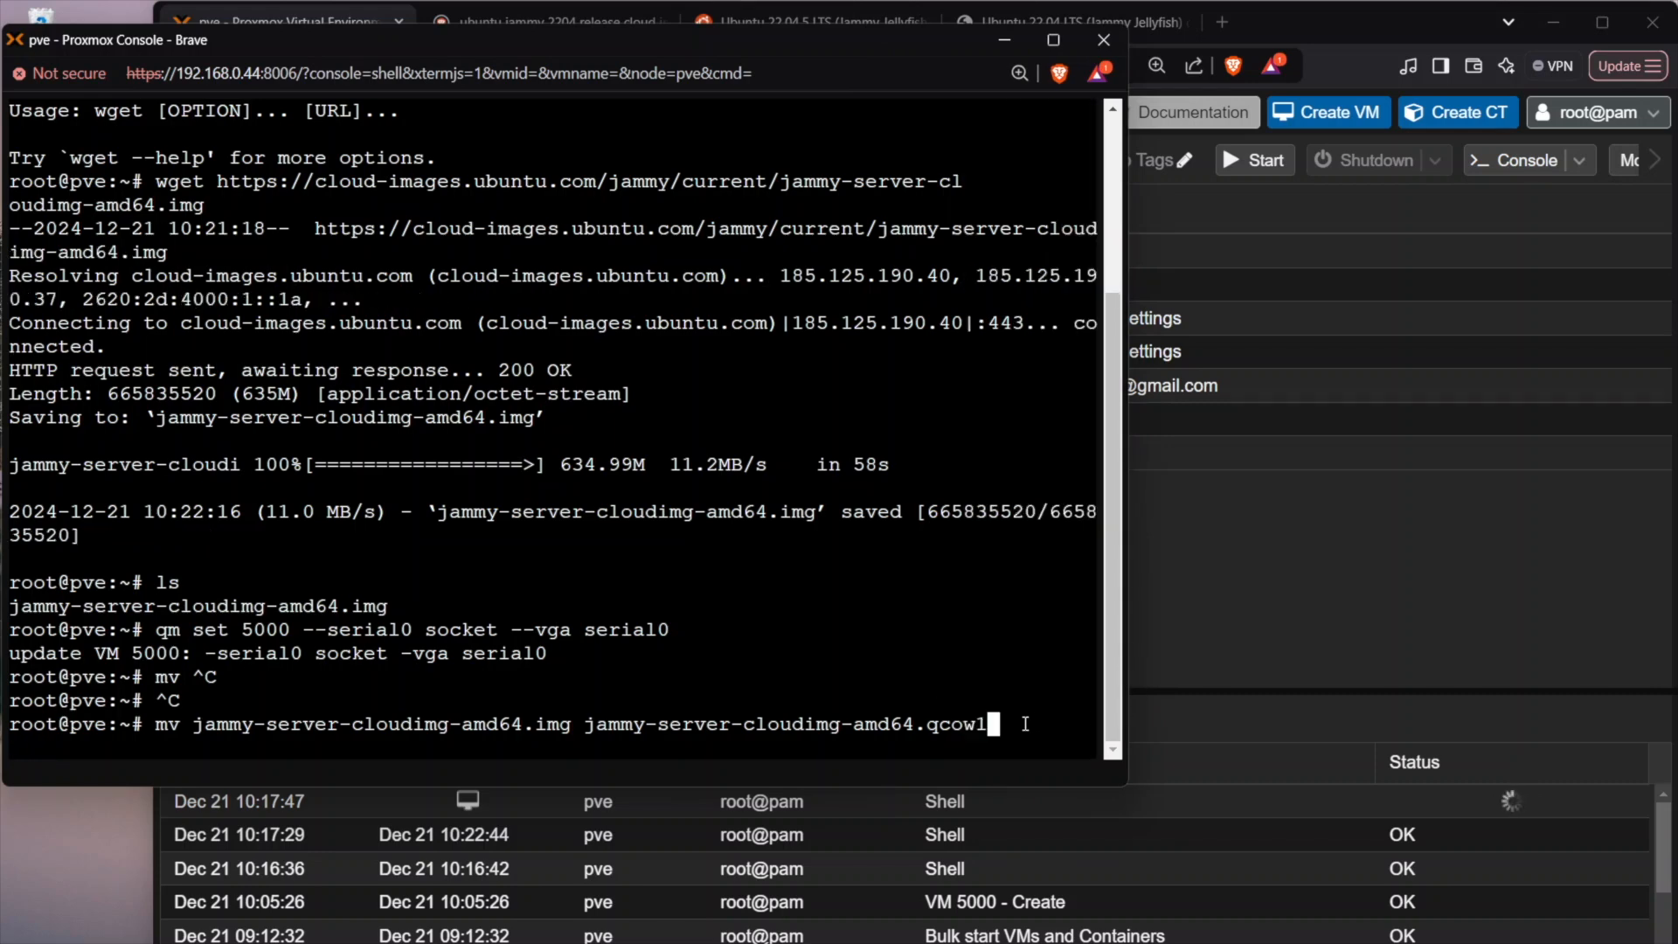
pyautogui.press('BackSpace')
pyautogui.write('2')
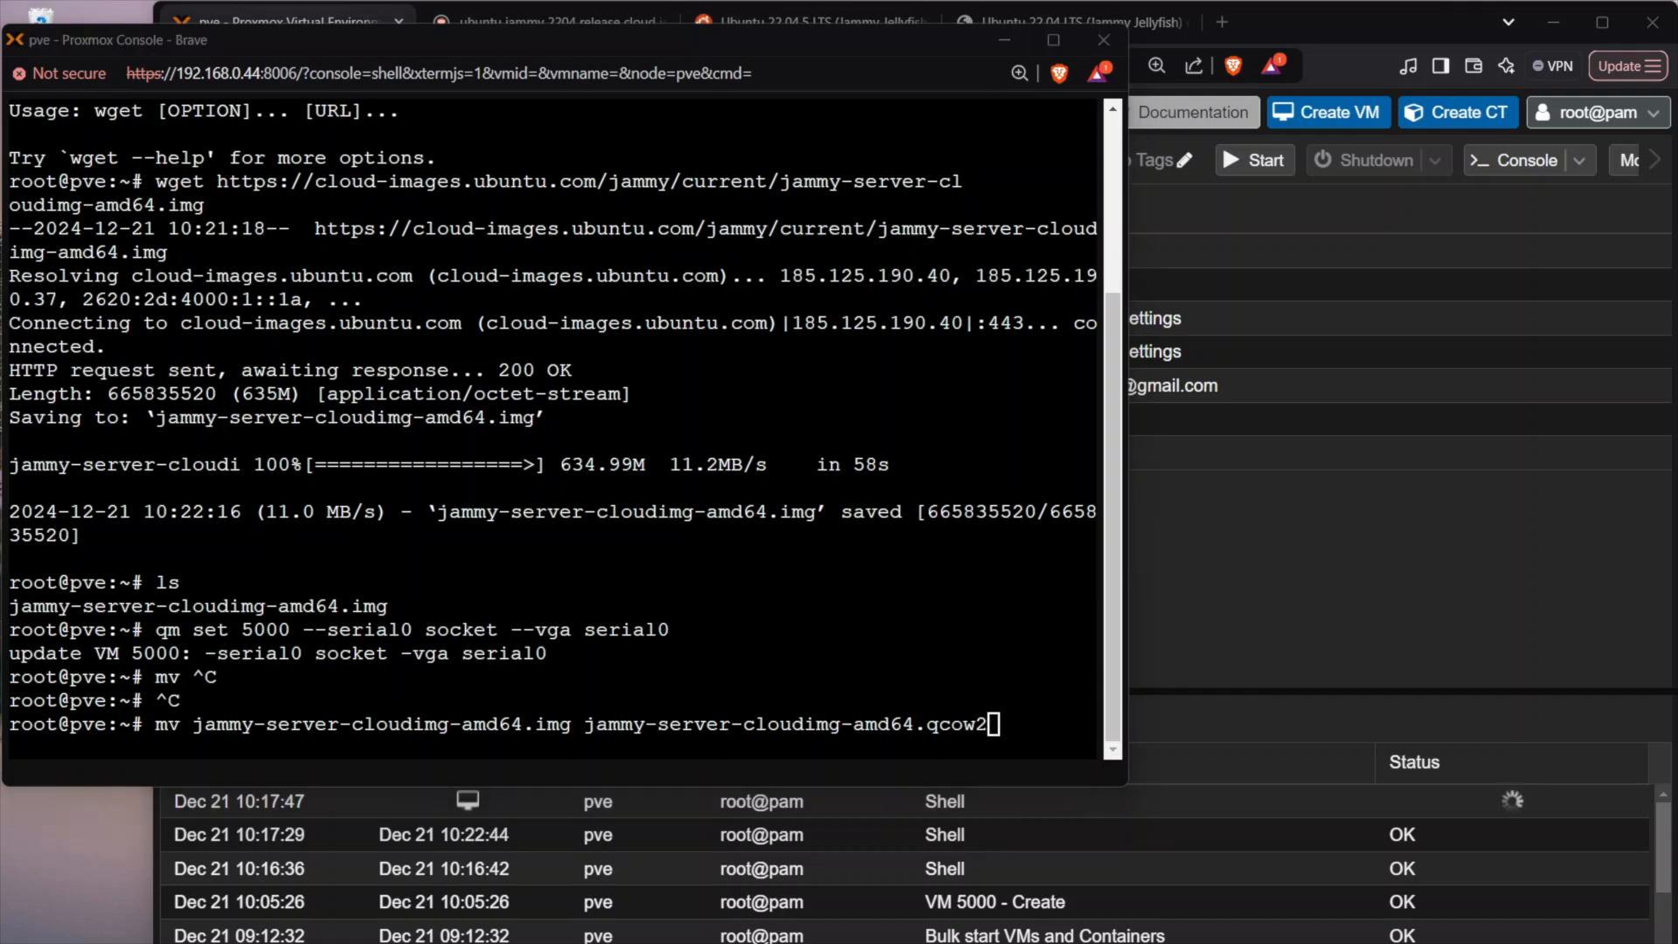
pyautogui.moveTo(991, 724); pyautogui.dragTo(925, 732)
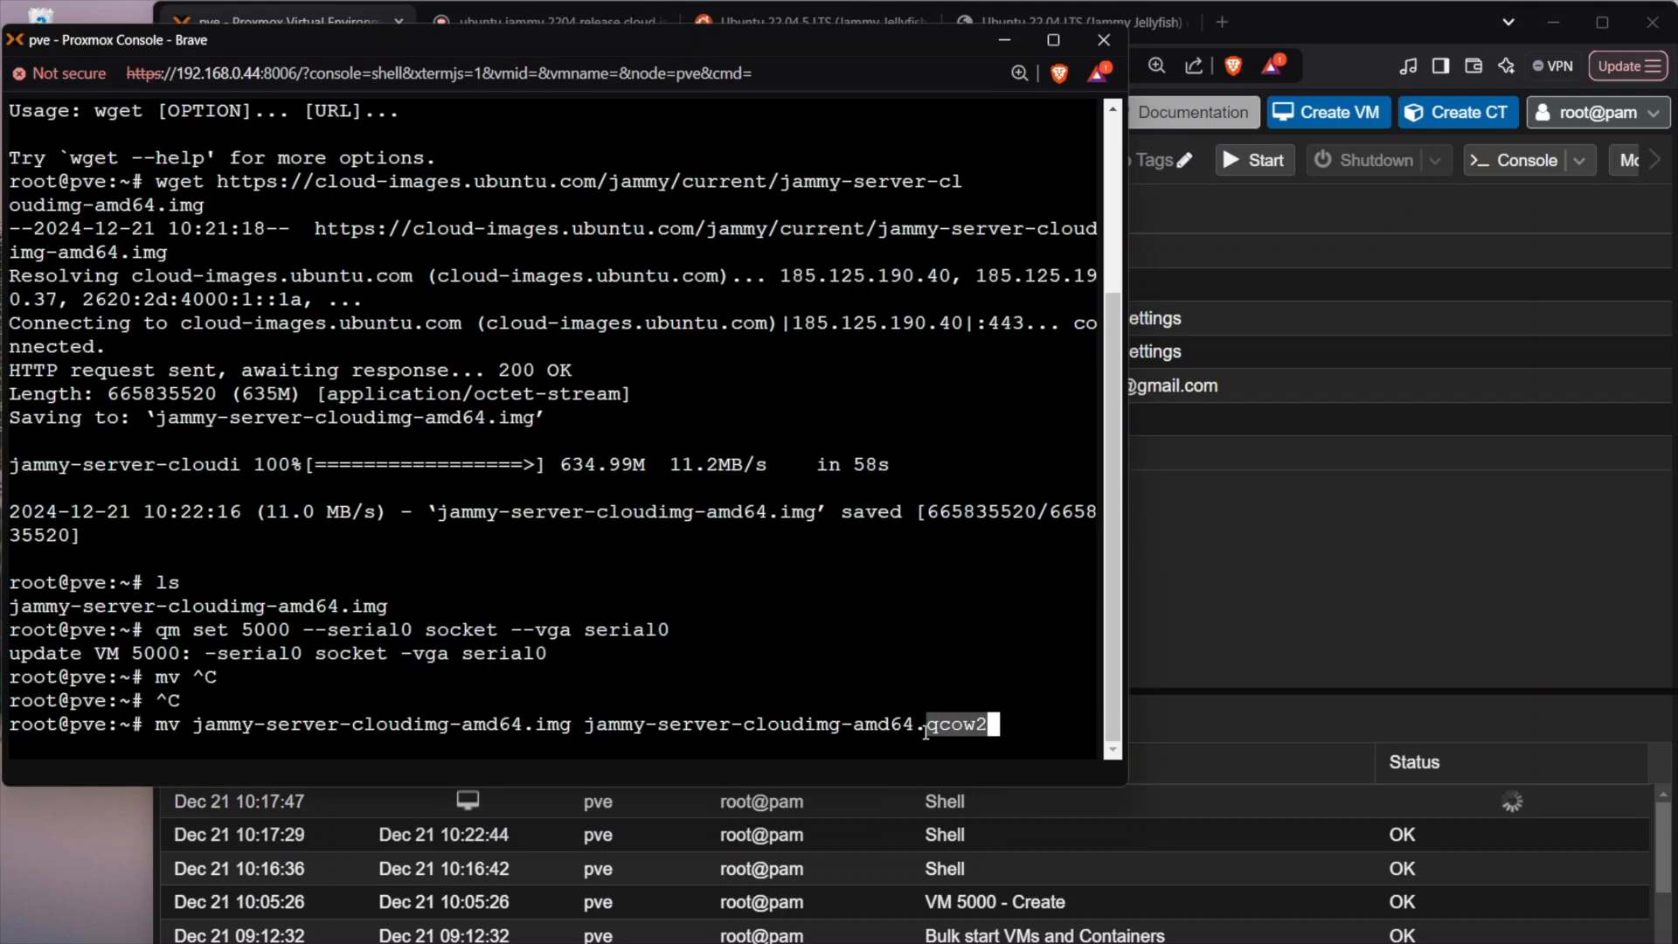
pyautogui.click(1012, 718)
pyautogui.press('Return')
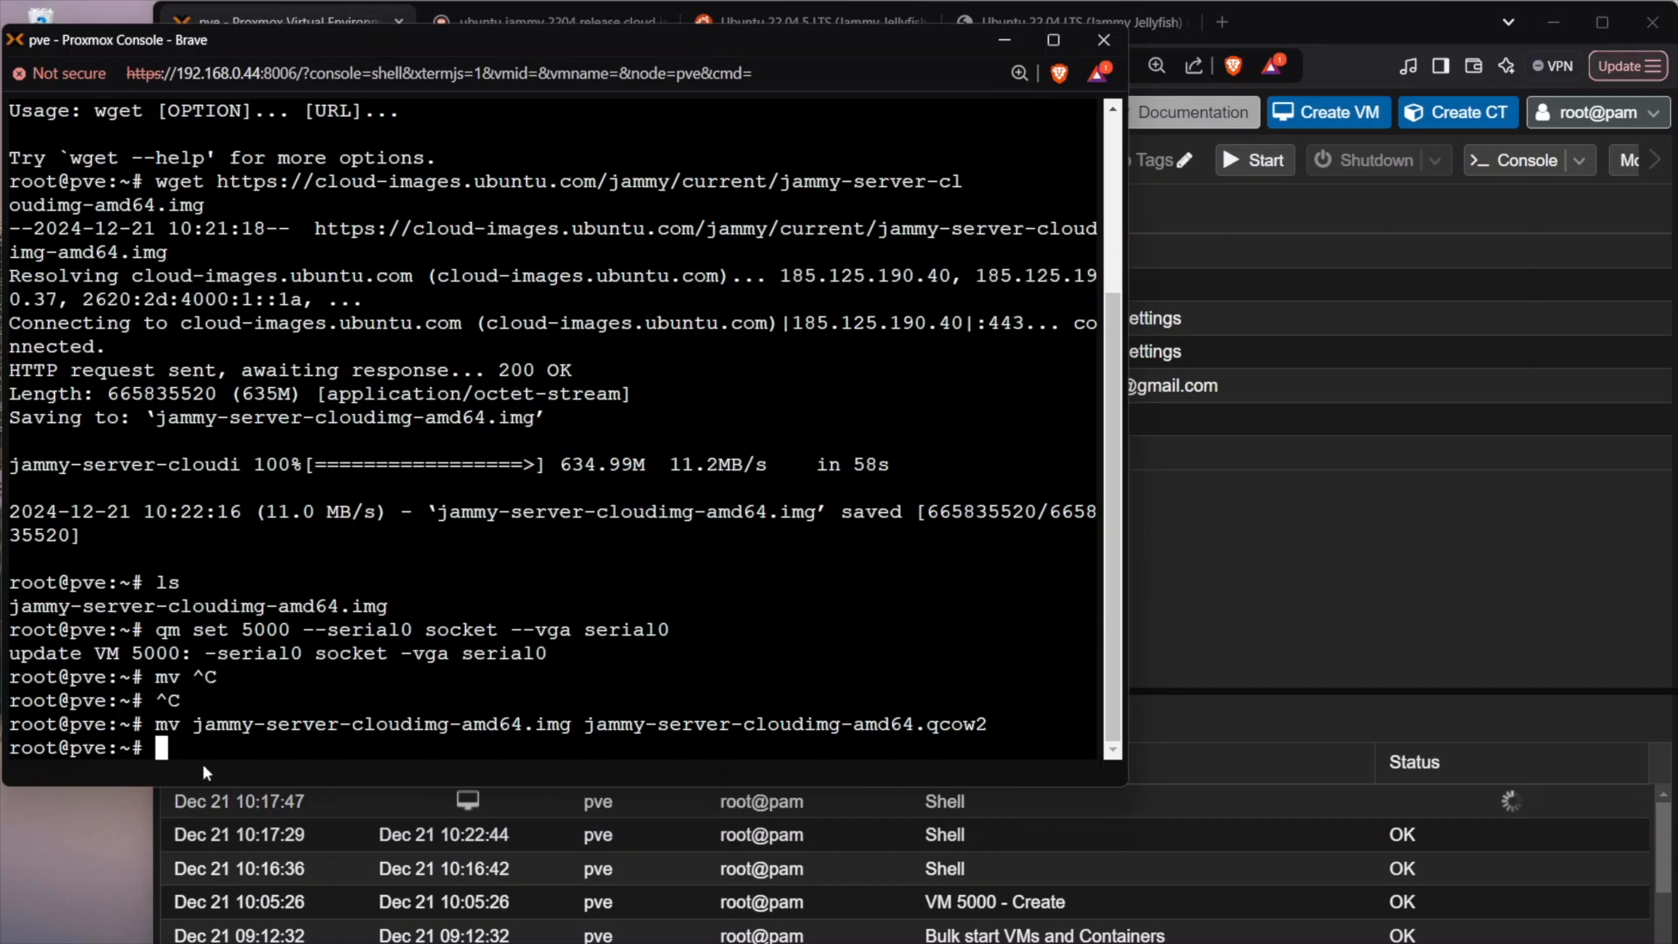
# List the directory's contents to check the renamed image file's extension.
pyautogui.write('ls')
pyautogui.press('Return')
pyautogui.moveTo(436, 726); pyautogui.dragTo(353, 724)
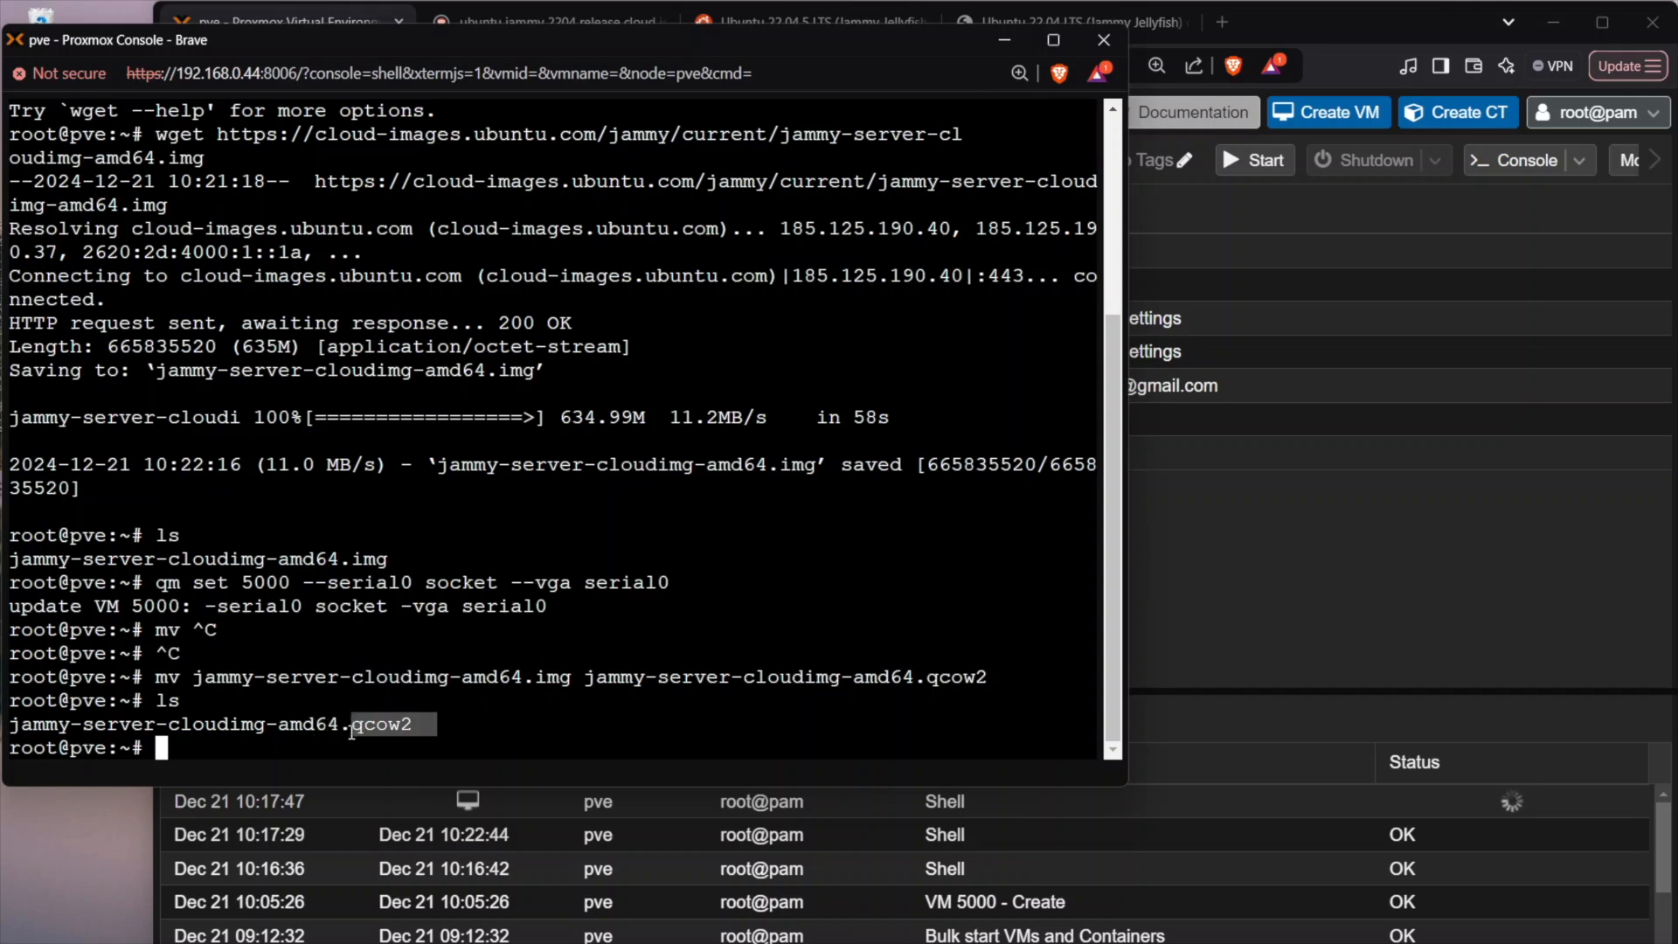
pyautogui.click(282, 752)
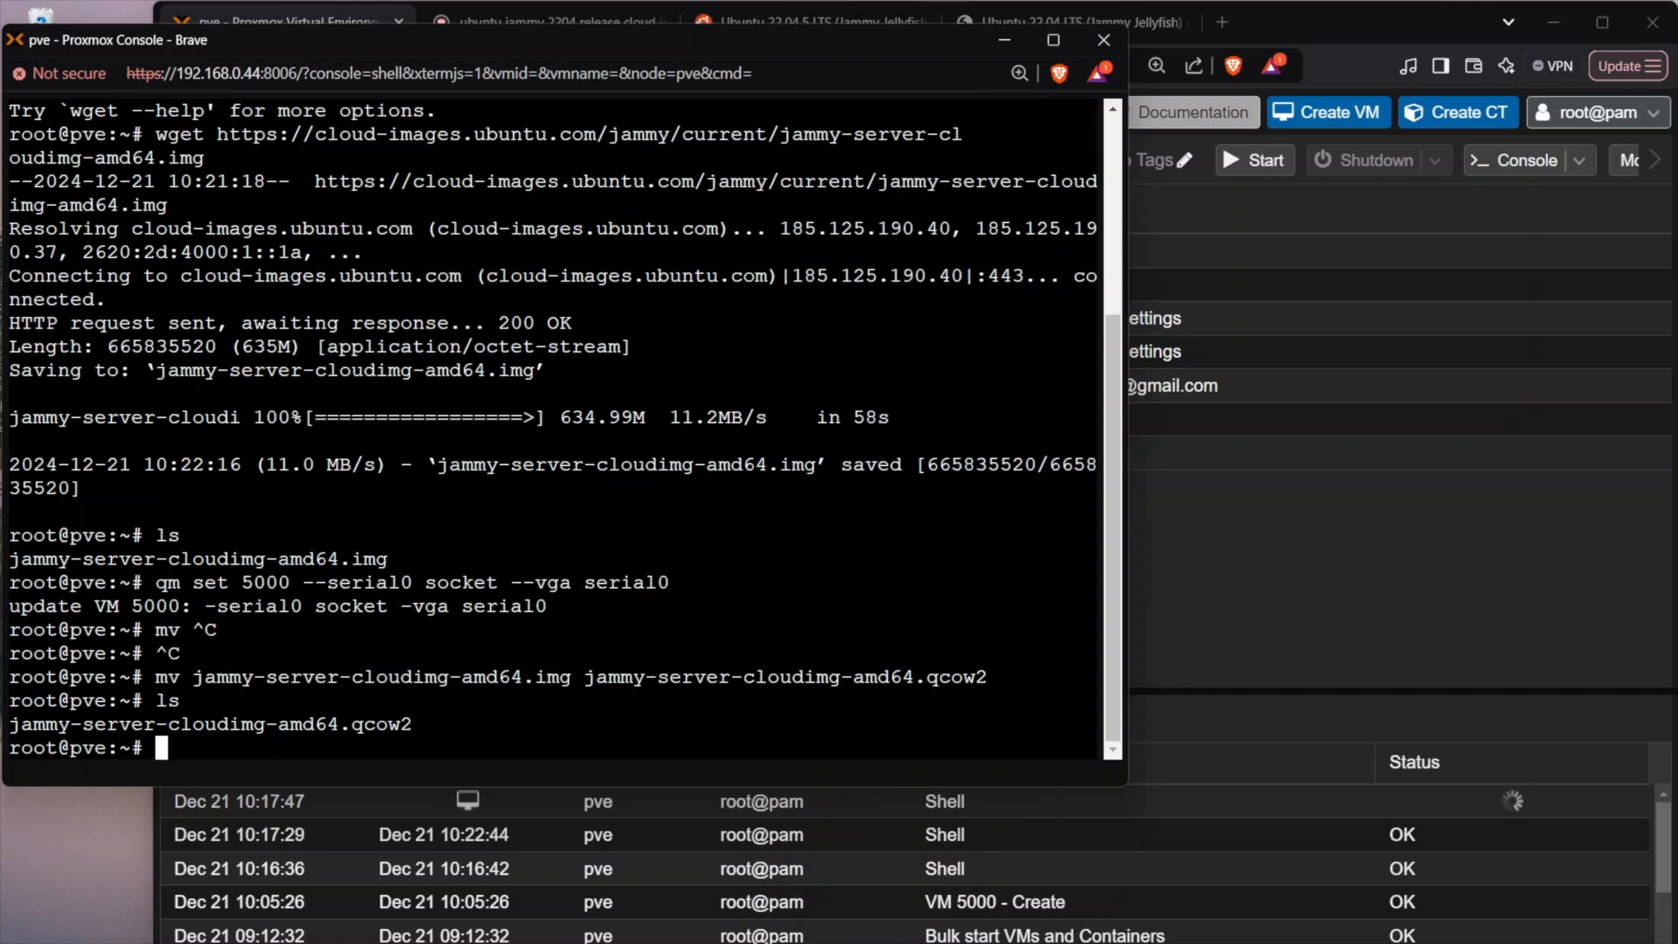
# Begin a qemu-img command with jammy-server-cloudimg-amd64.qcow2, copied from the listing, as its argument.
pyautogui.click(466, 609)
pyautogui.write('qemu-img ubuntu')
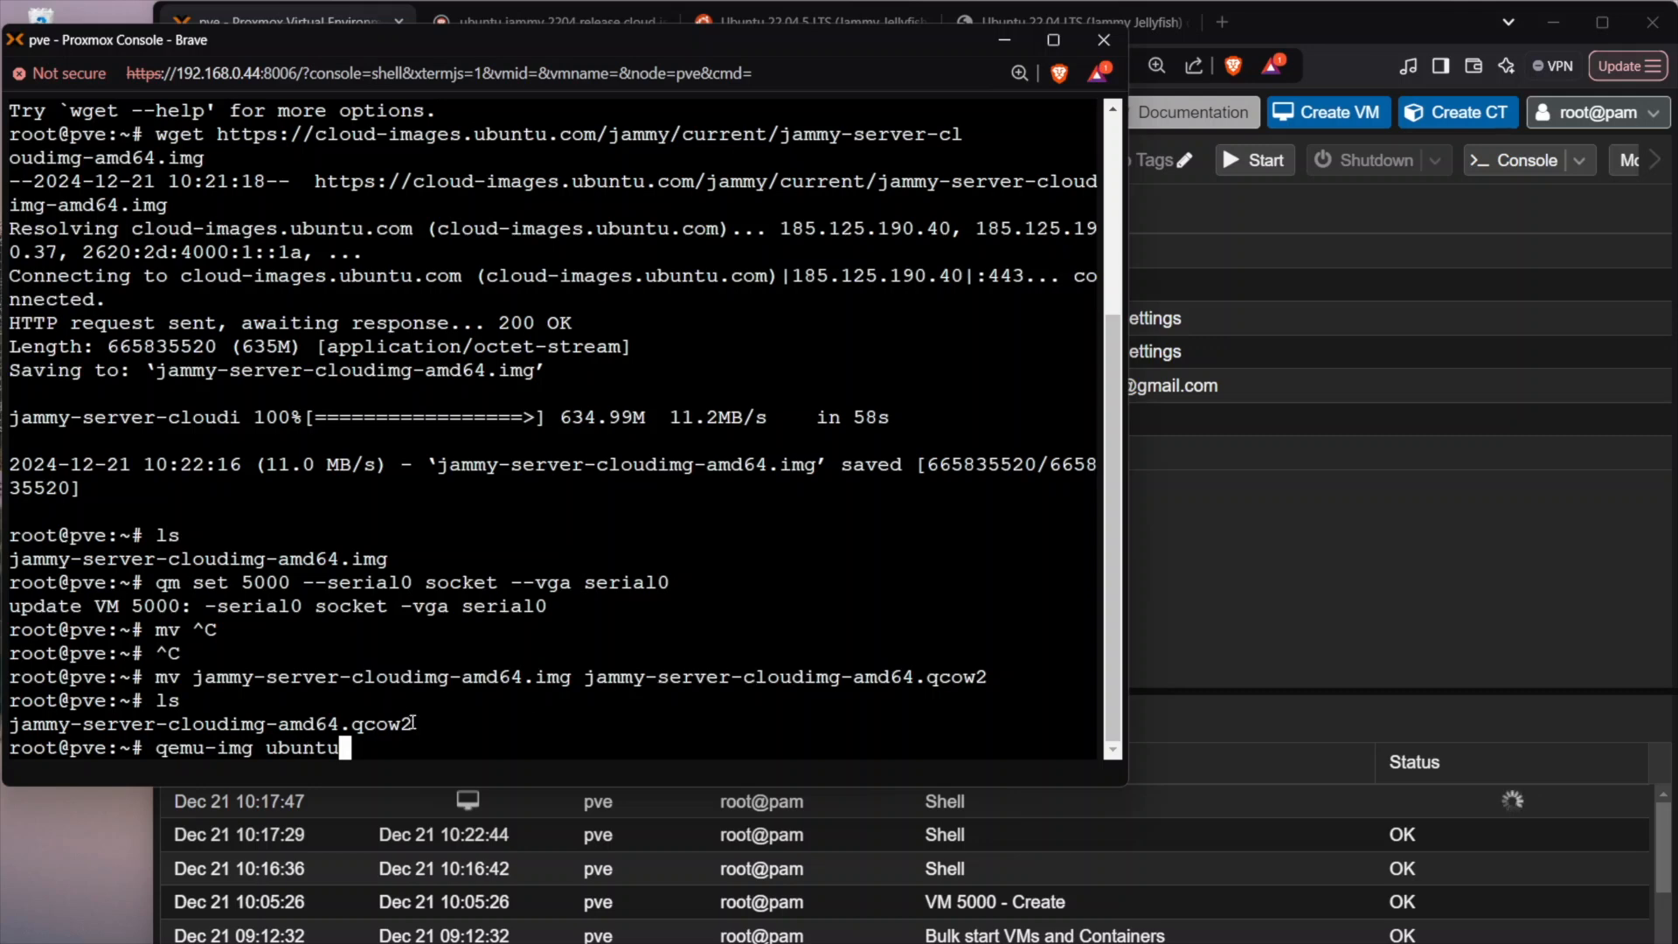
pyautogui.moveTo(412, 723); pyautogui.dragTo(11, 727)
pyautogui.rightClick(126, 725)
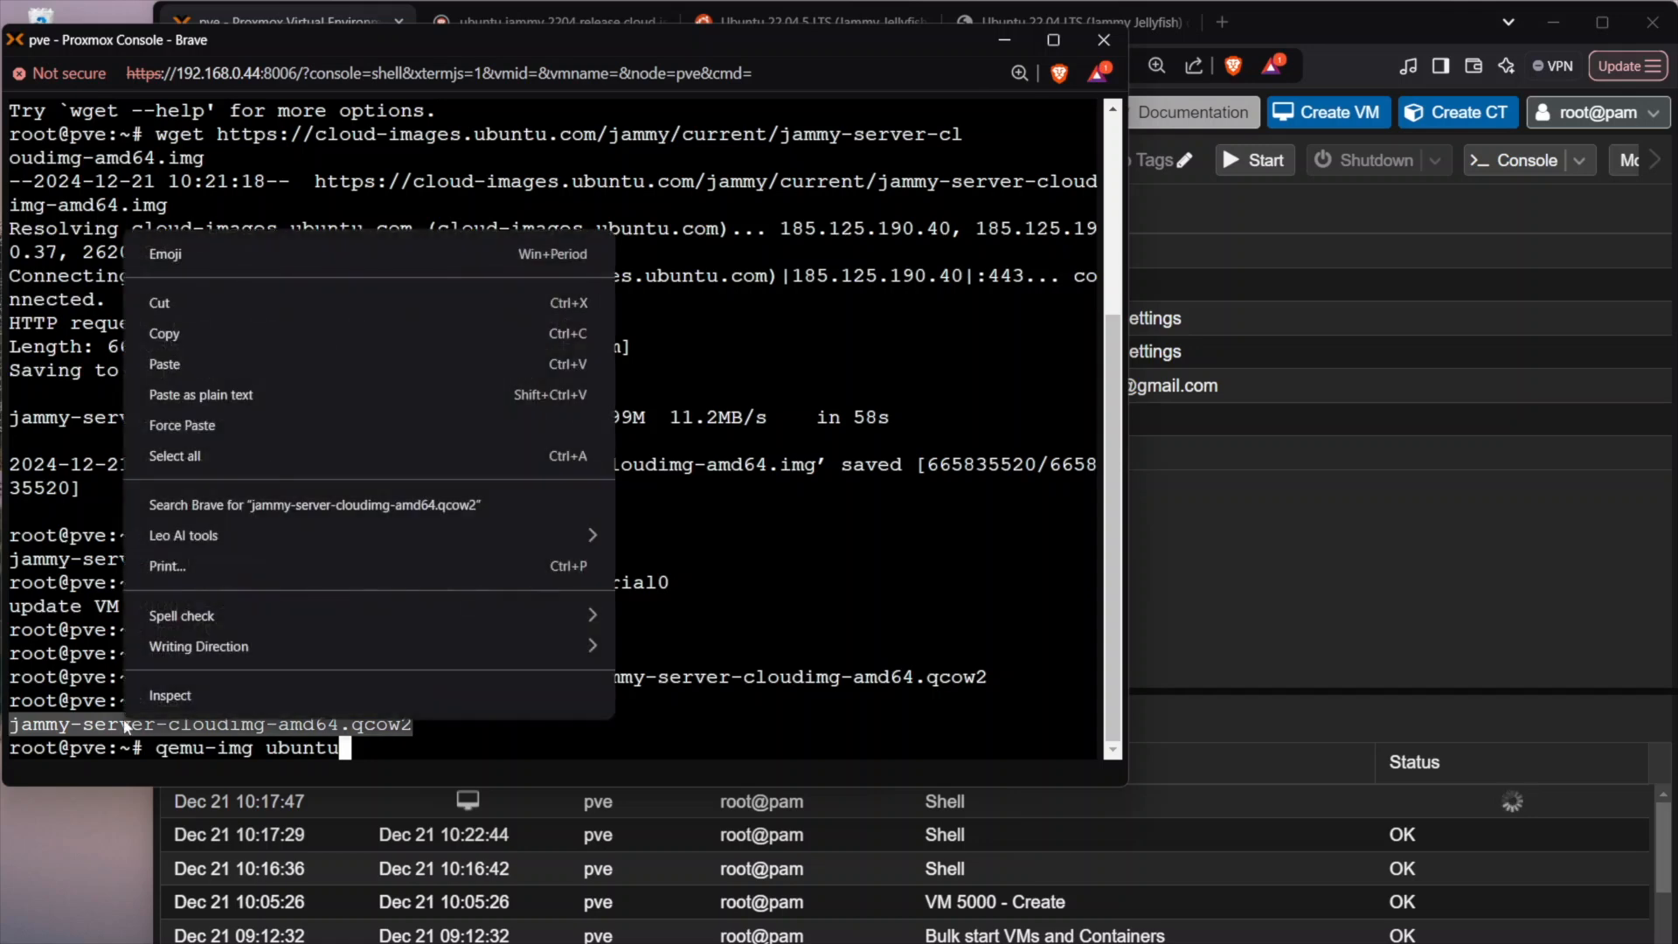
pyautogui.click(174, 333)
pyautogui.click(415, 738)
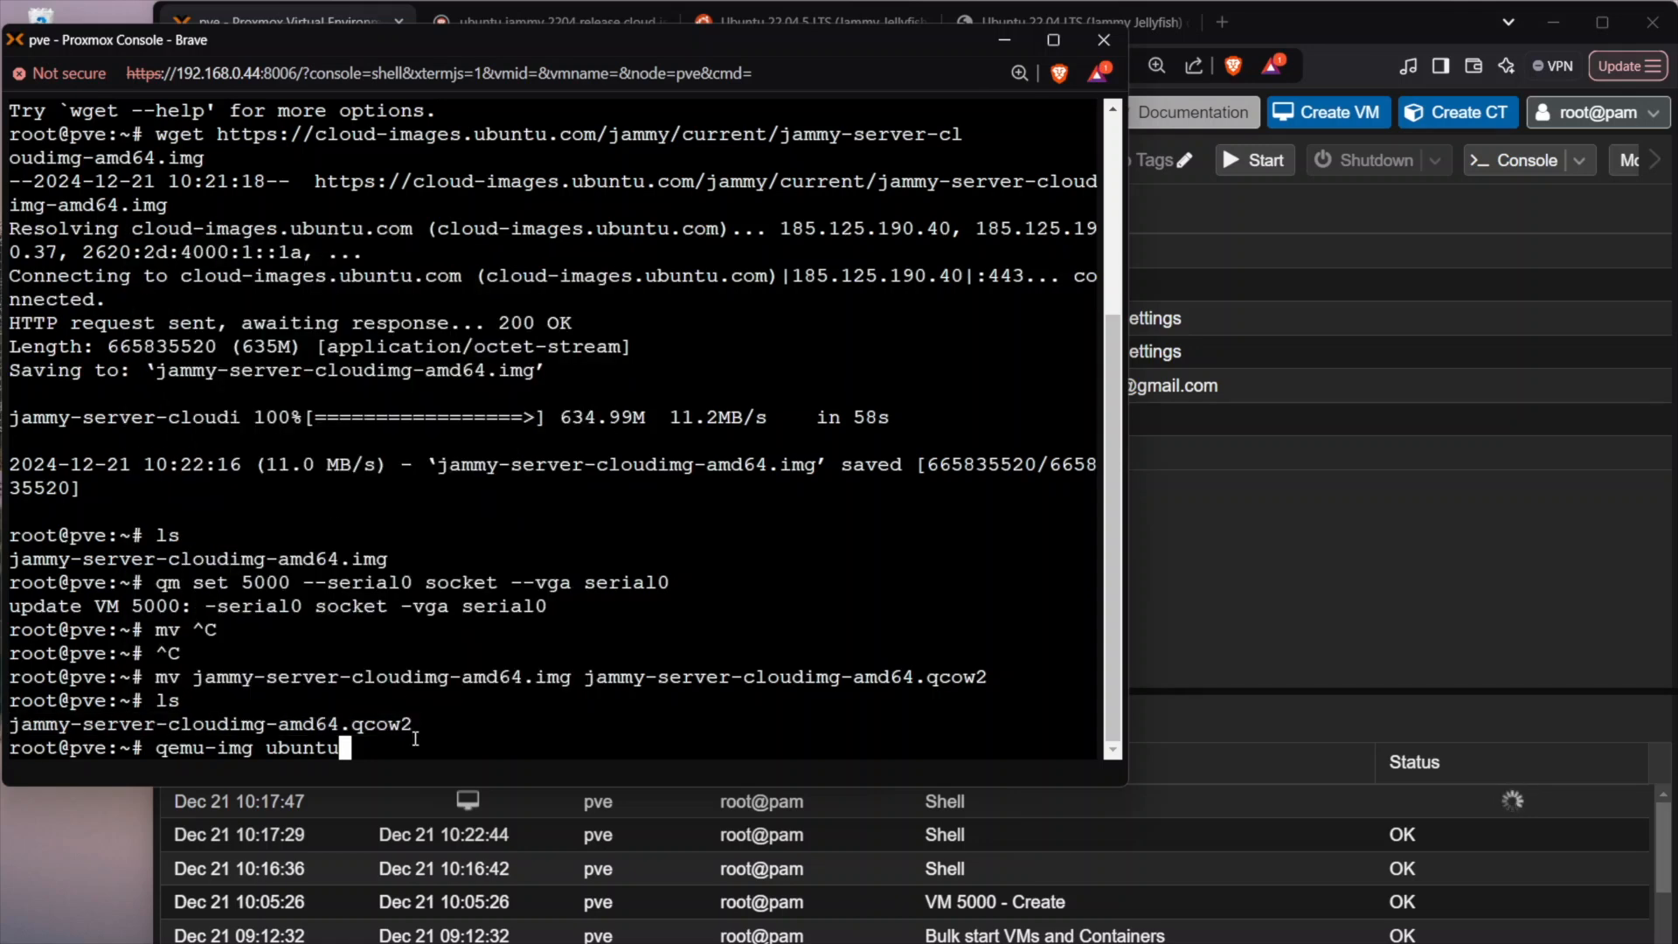
pyautogui.press('BackSpace')
pyautogui.press('BackSpace')
pyautogui.press('BackSpace')
pyautogui.press('BackSpace')
pyautogui.press('BackSpace')
pyautogui.press('BackSpace')
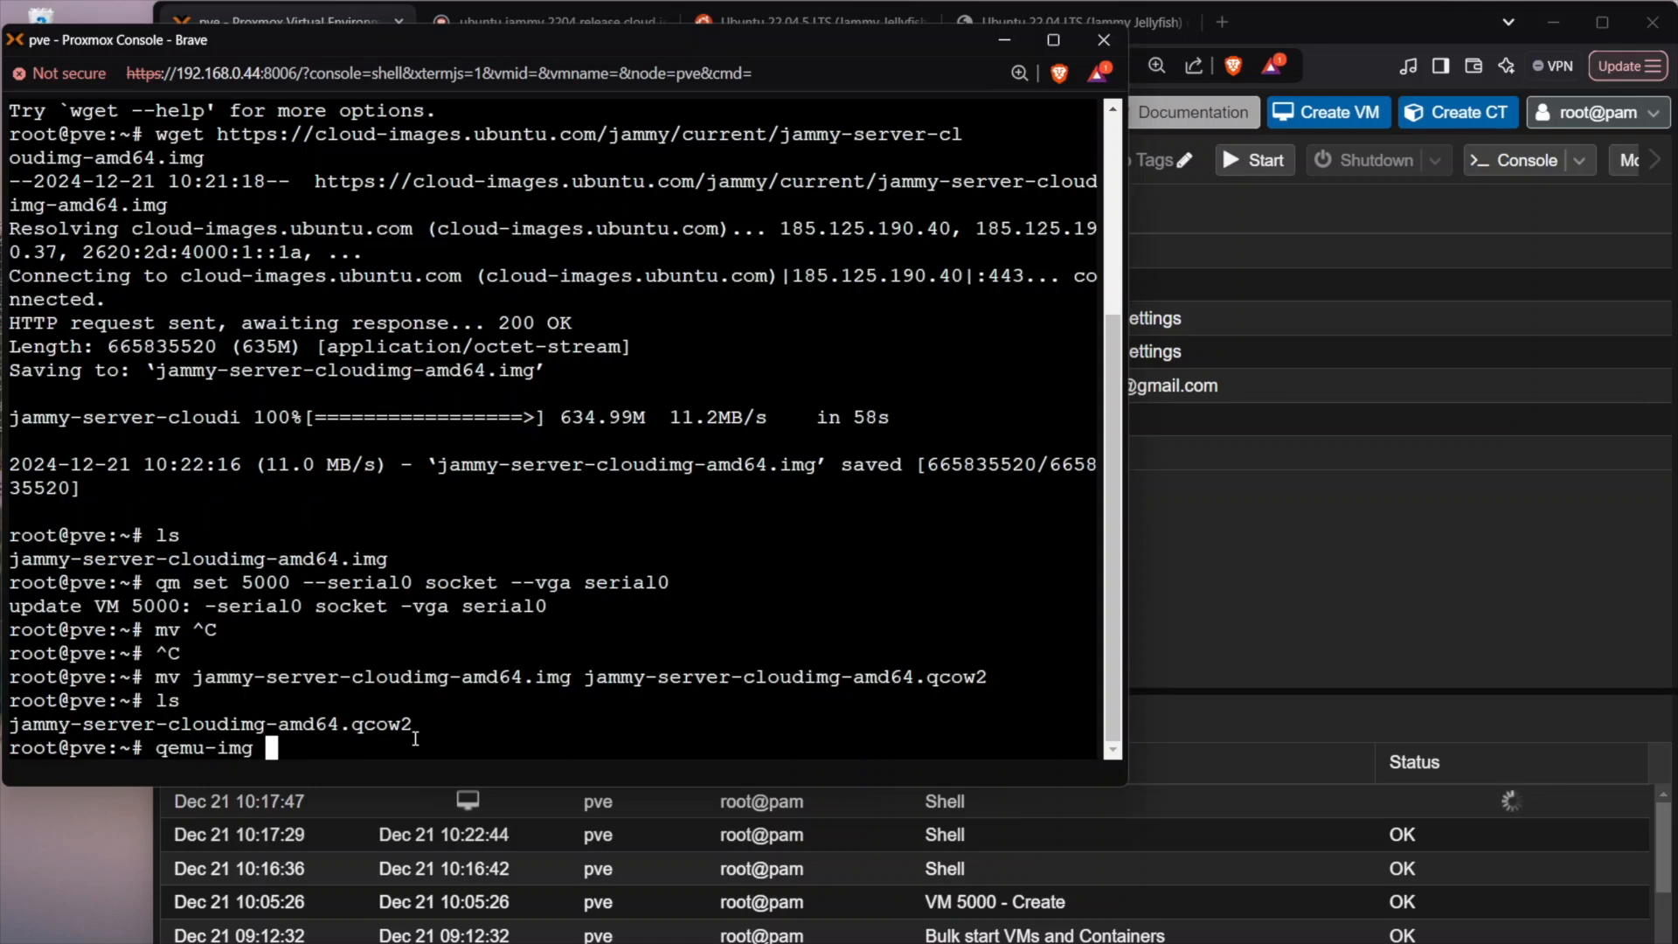
pyautogui.rightClick(407, 742)
pyautogui.click(485, 474)
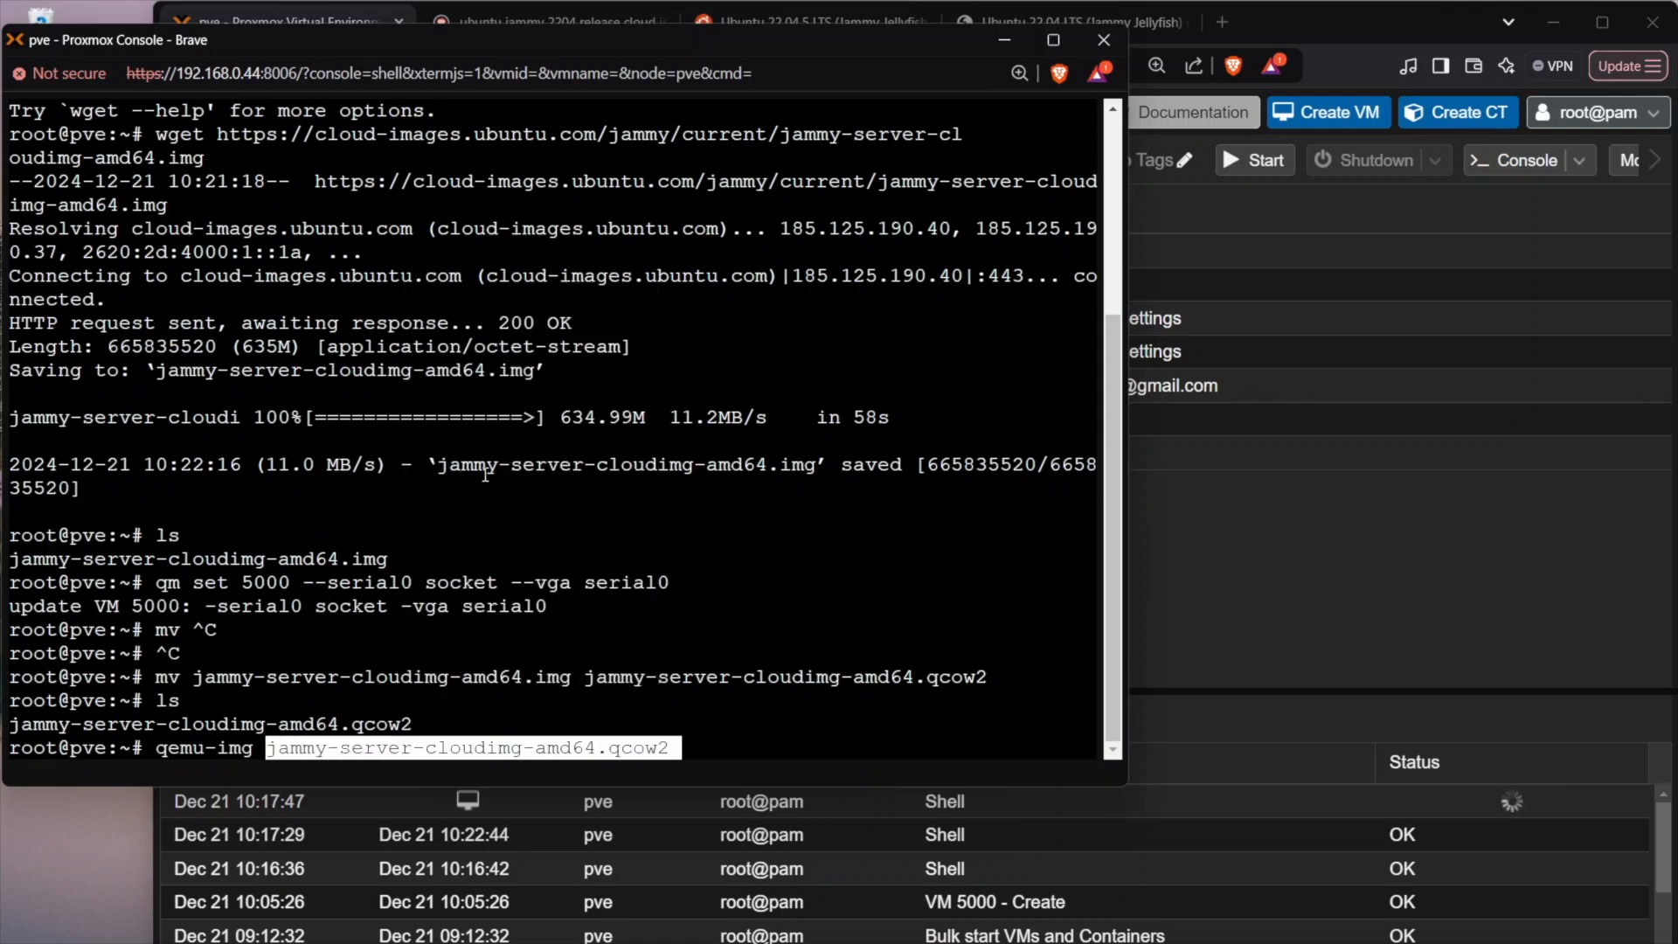
# Append the size 40G after the image name and run the qemu-img command.
pyautogui.click(679, 749)
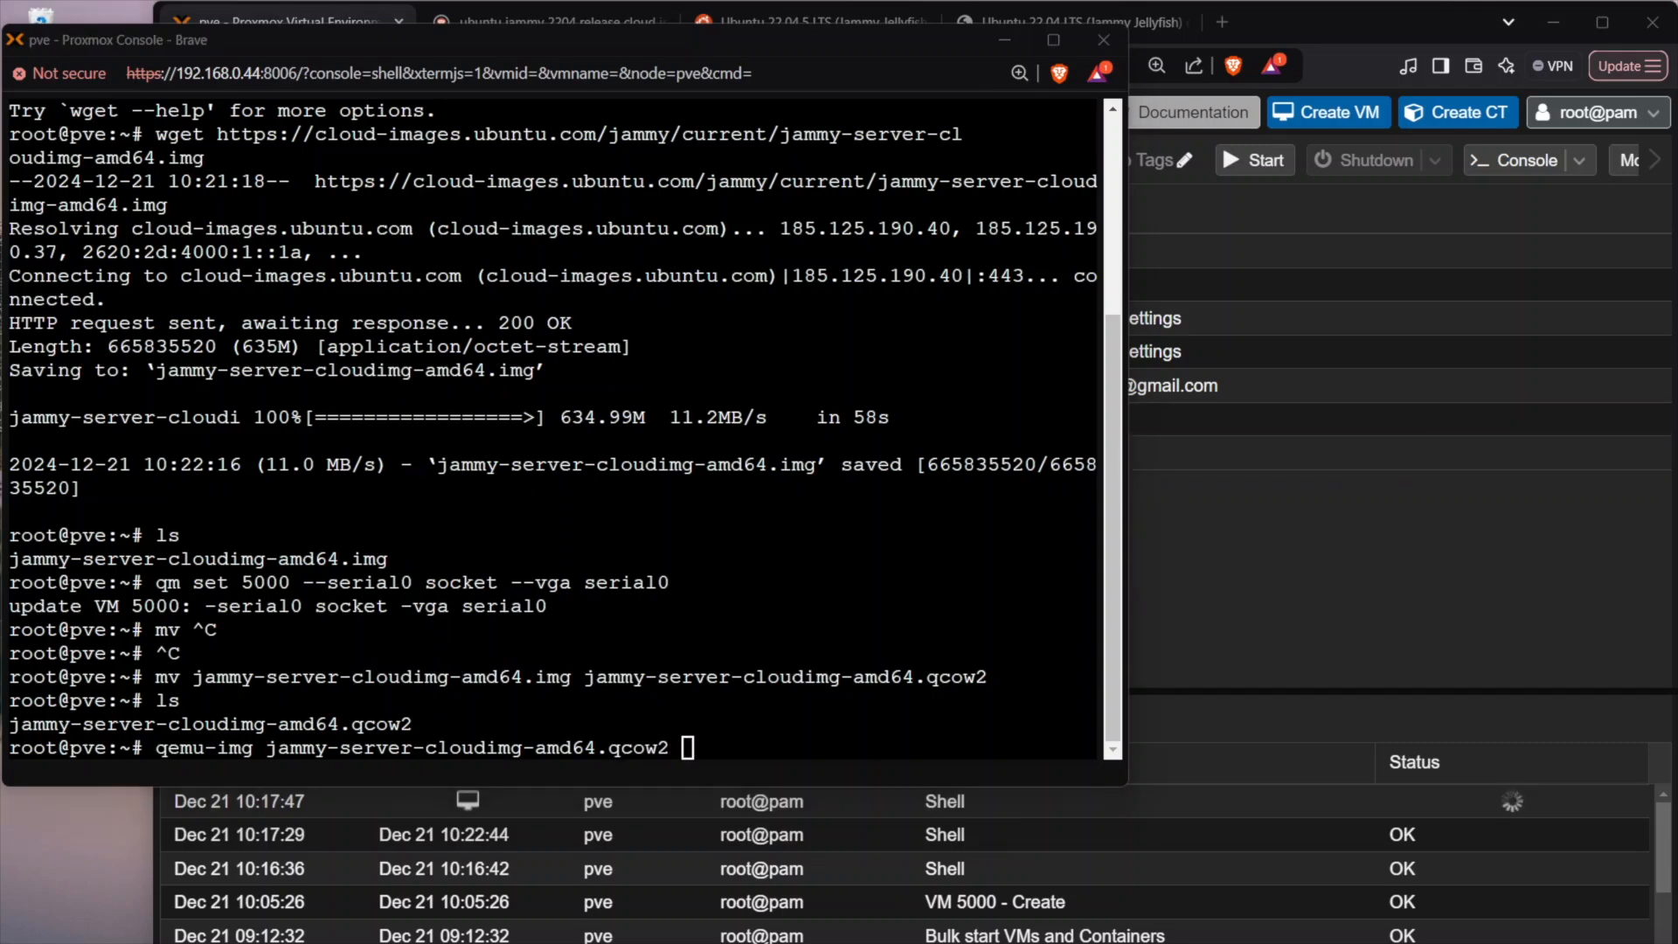
pyautogui.write('40G')
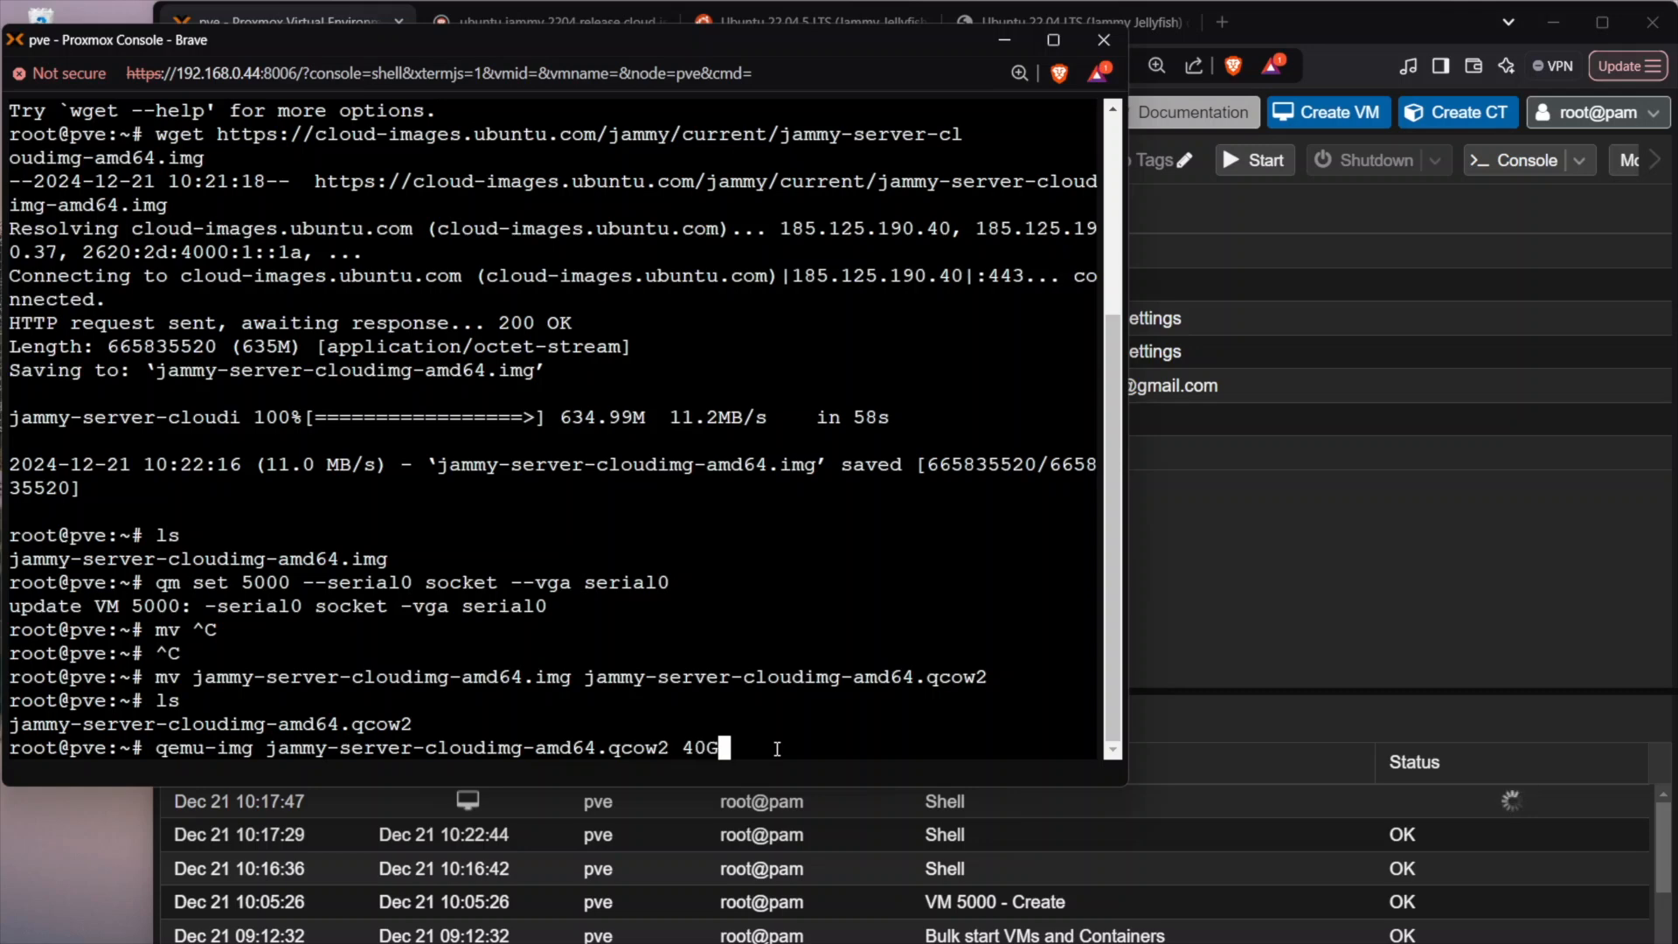
pyautogui.moveTo(725, 749); pyautogui.dragTo(687, 748)
pyautogui.press('Return')
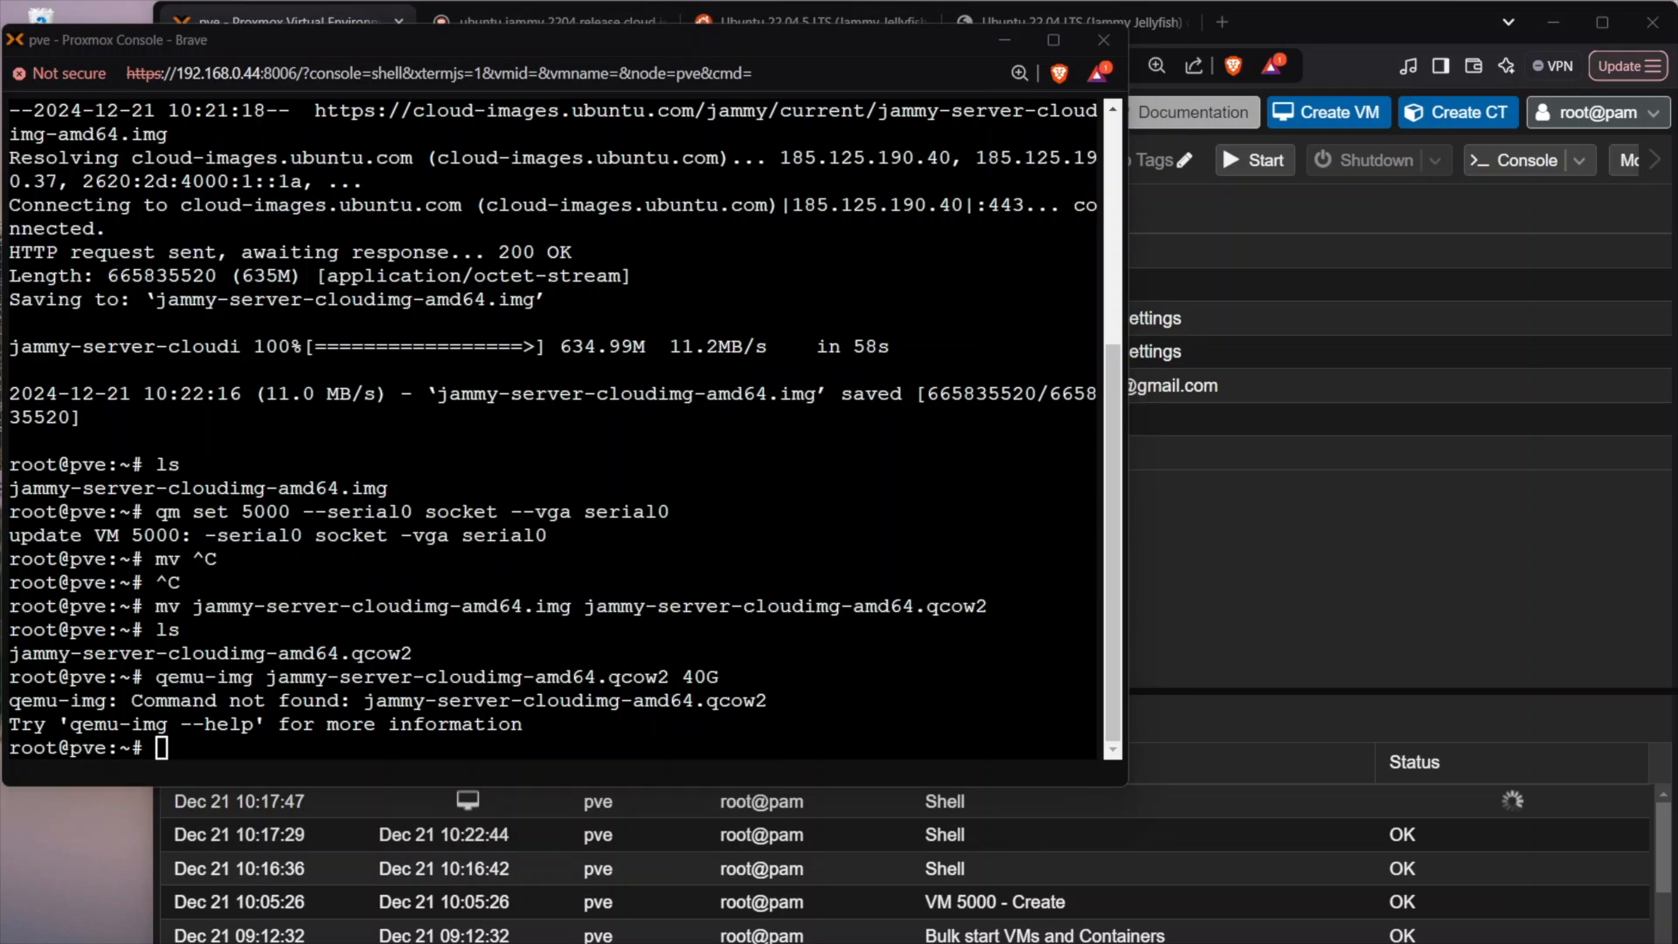
# Recall the previous qemu-img command and insert the resize subcommand before the image file name.
pyautogui.moveTo(157, 678); pyautogui.dragTo(247, 678)
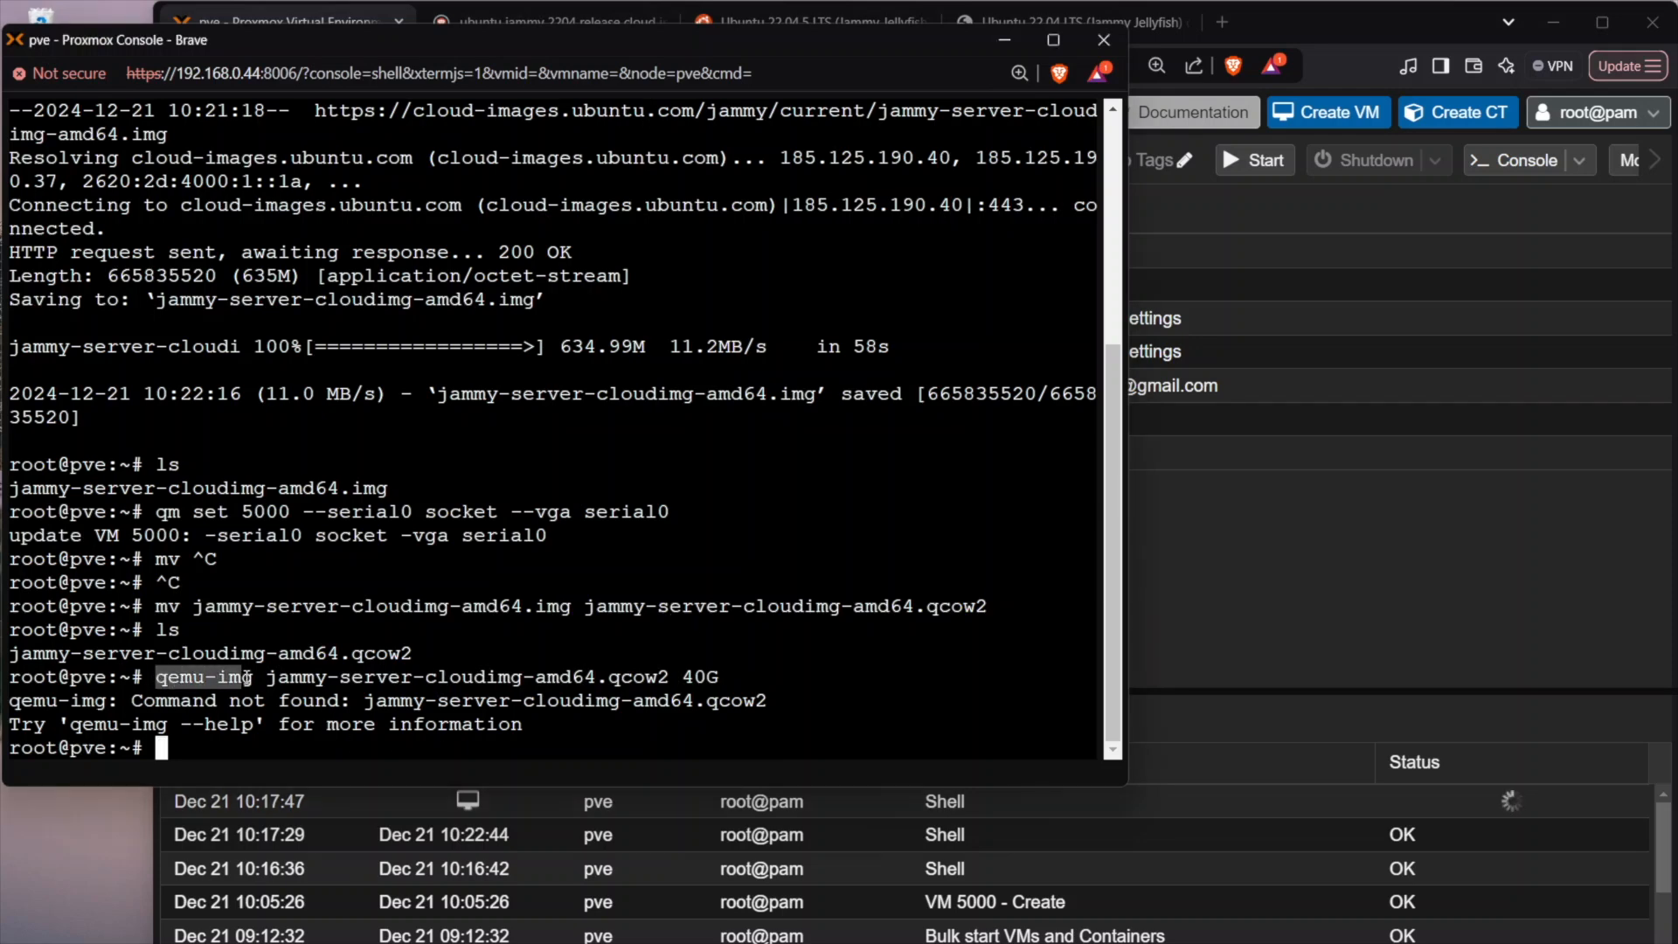
pyautogui.click(200, 742)
pyautogui.press('Up')
pyautogui.press('Left')
pyautogui.press('Left')
pyautogui.press('Left')
pyautogui.press('Left')
pyautogui.press('Left')
pyautogui.press('Left')
pyautogui.press('Left')
pyautogui.press('Left')
pyautogui.press('Left')
pyautogui.press('Left')
pyautogui.press('Left')
pyautogui.press('Left')
pyautogui.press('Left')
pyautogui.press('Left')
pyautogui.press('Left')
pyautogui.press('Left')
pyautogui.press('Left')
pyautogui.press('Left')
pyautogui.press('Left')
pyautogui.press('Left')
pyautogui.press('Left')
pyautogui.write('resi')
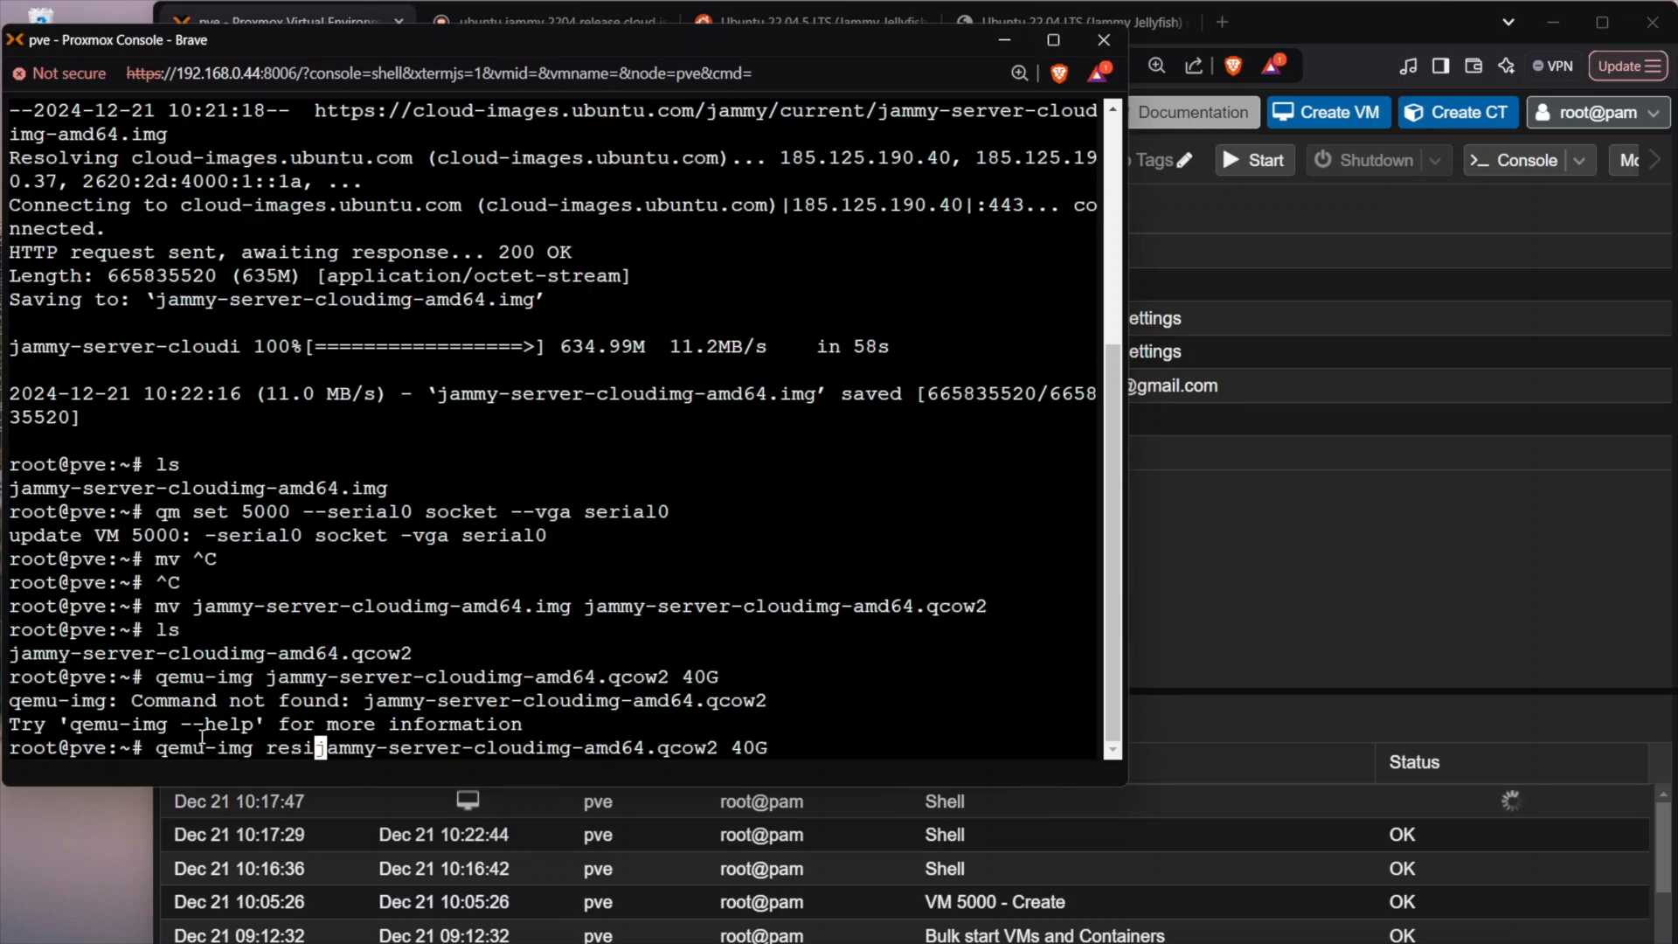
pyautogui.write('ze')
# Run "qemu-img resize jammy-server-cloudimg-amd64.qcow2 40G" and check its output message.
pyautogui.moveTo(276, 744); pyautogui.dragTo(806, 743)
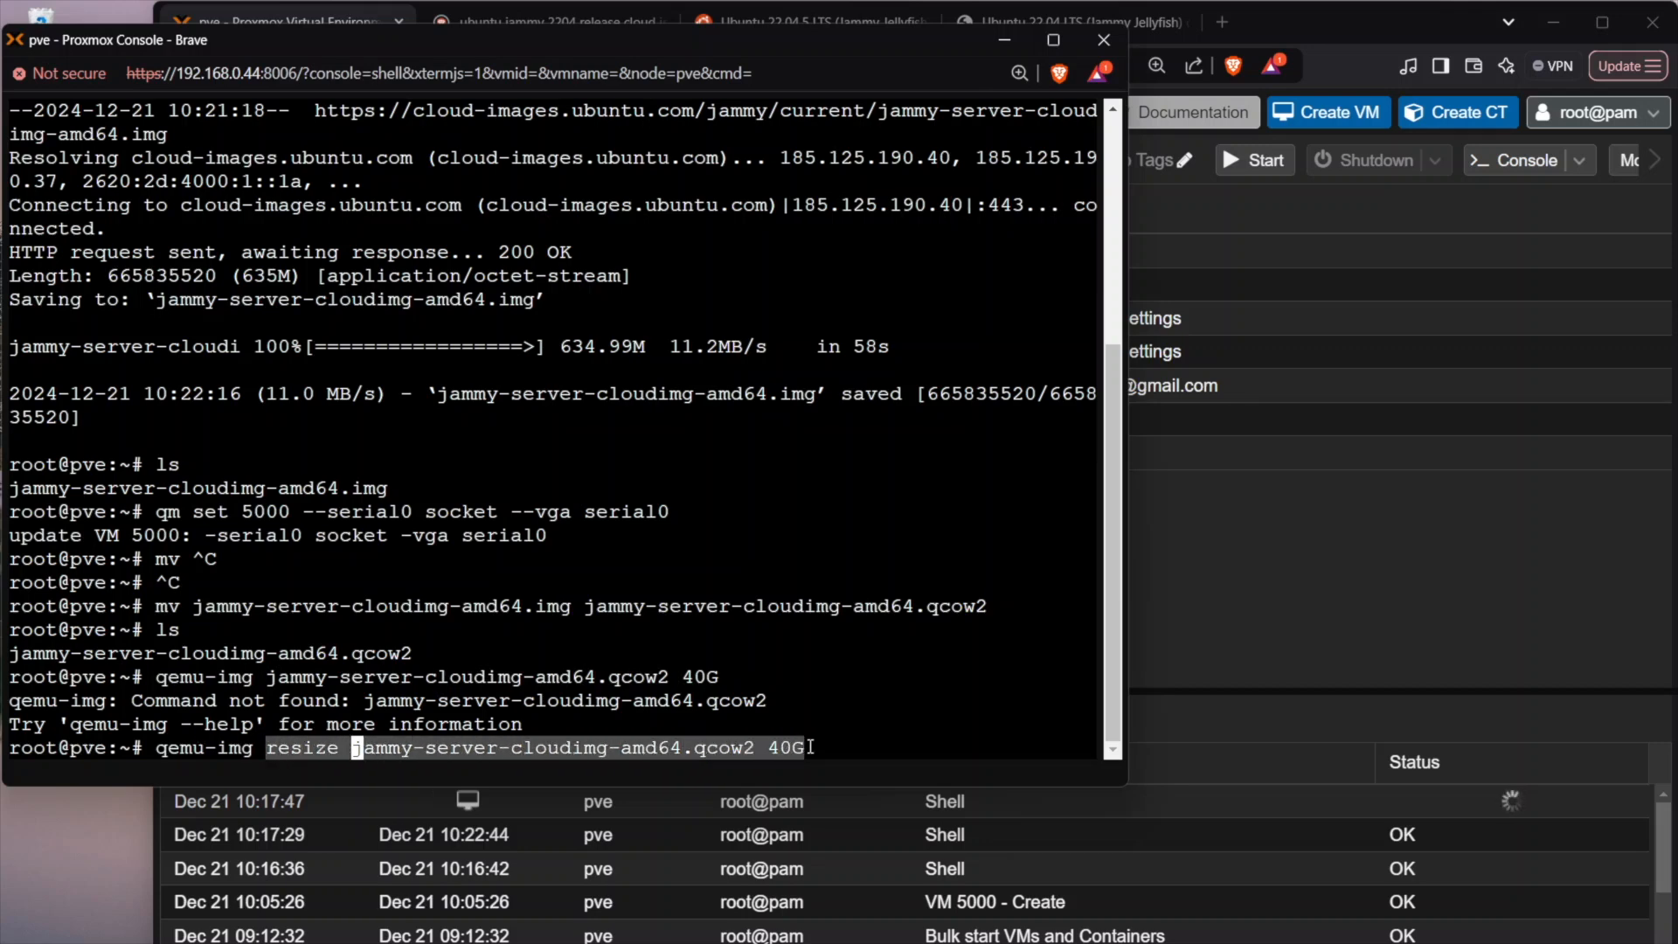
pyautogui.click(817, 748)
pyautogui.press('Right')
pyautogui.press('Right')
pyautogui.press('Right')
pyautogui.press('Right')
pyautogui.press('Right')
pyautogui.press('Right')
pyautogui.press('Right')
pyautogui.press('Right')
pyautogui.press('Right')
pyautogui.press('Right')
pyautogui.press('Right')
pyautogui.press('Right')
pyautogui.press('Right')
pyautogui.press('Right')
pyautogui.press('Right')
pyautogui.press('Right')
pyautogui.press('Right')
pyautogui.press('Right')
pyautogui.press('Right')
pyautogui.press('Right')
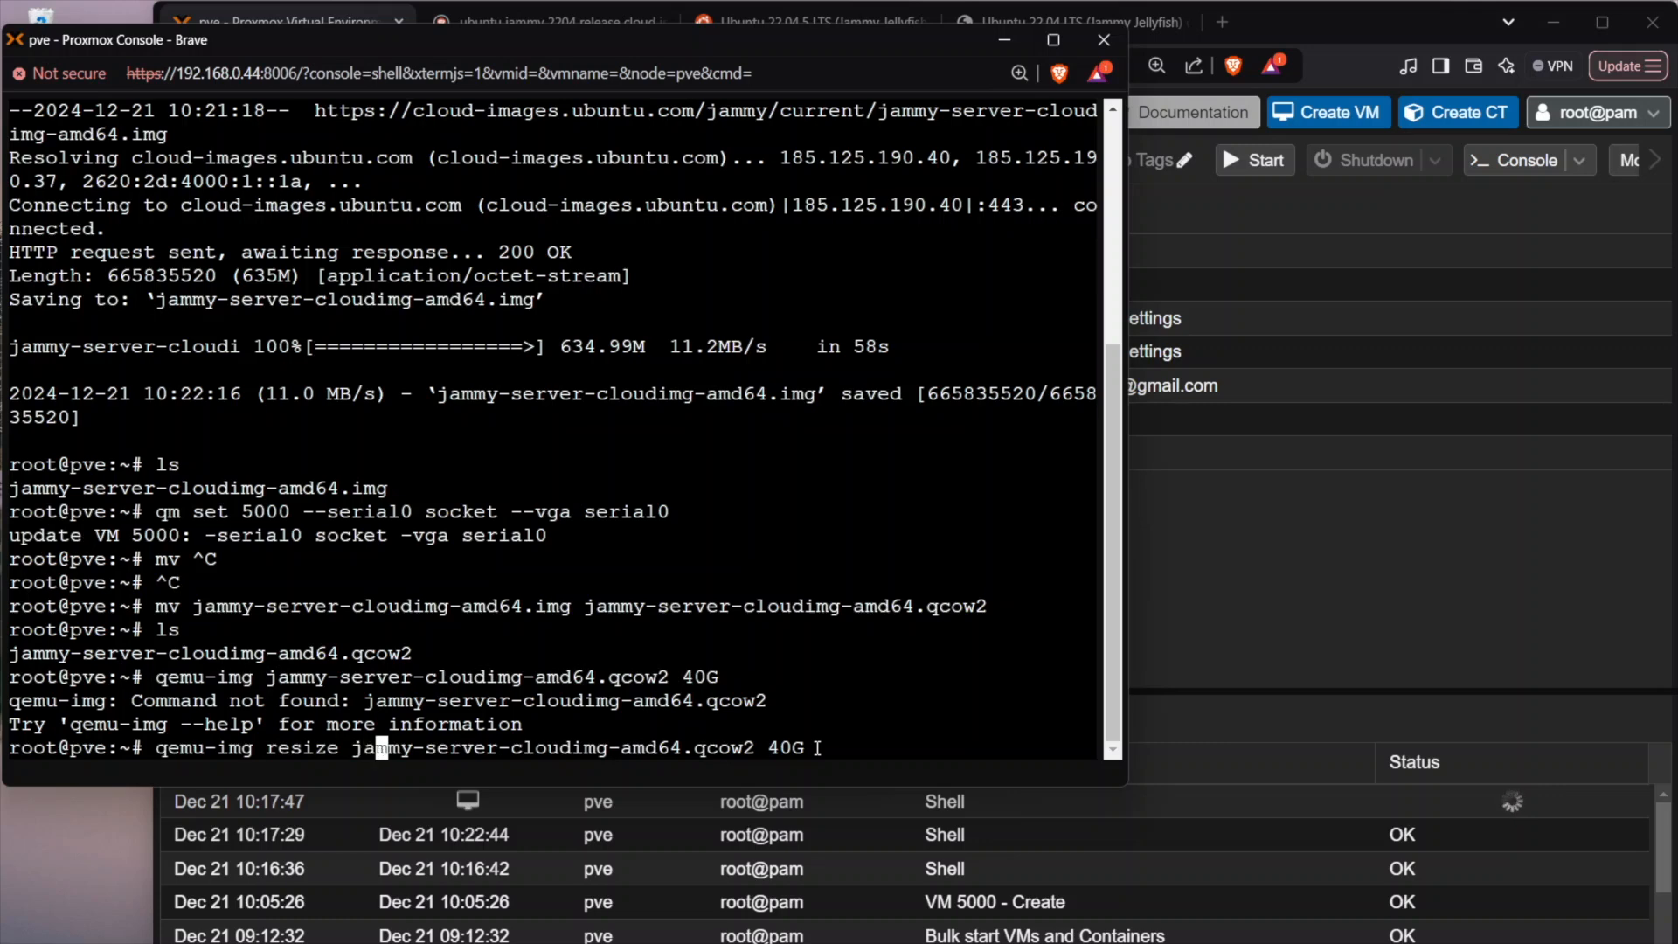
pyautogui.press('Right')
pyautogui.press('Right')
pyautogui.press('Right')
pyautogui.press('Right')
pyautogui.press('Right')
pyautogui.press('Right')
pyautogui.press('Right')
pyautogui.press('Right')
pyautogui.press('Right')
pyautogui.press('Return')
pyautogui.moveTo(184, 724); pyautogui.dragTo(5, 726)
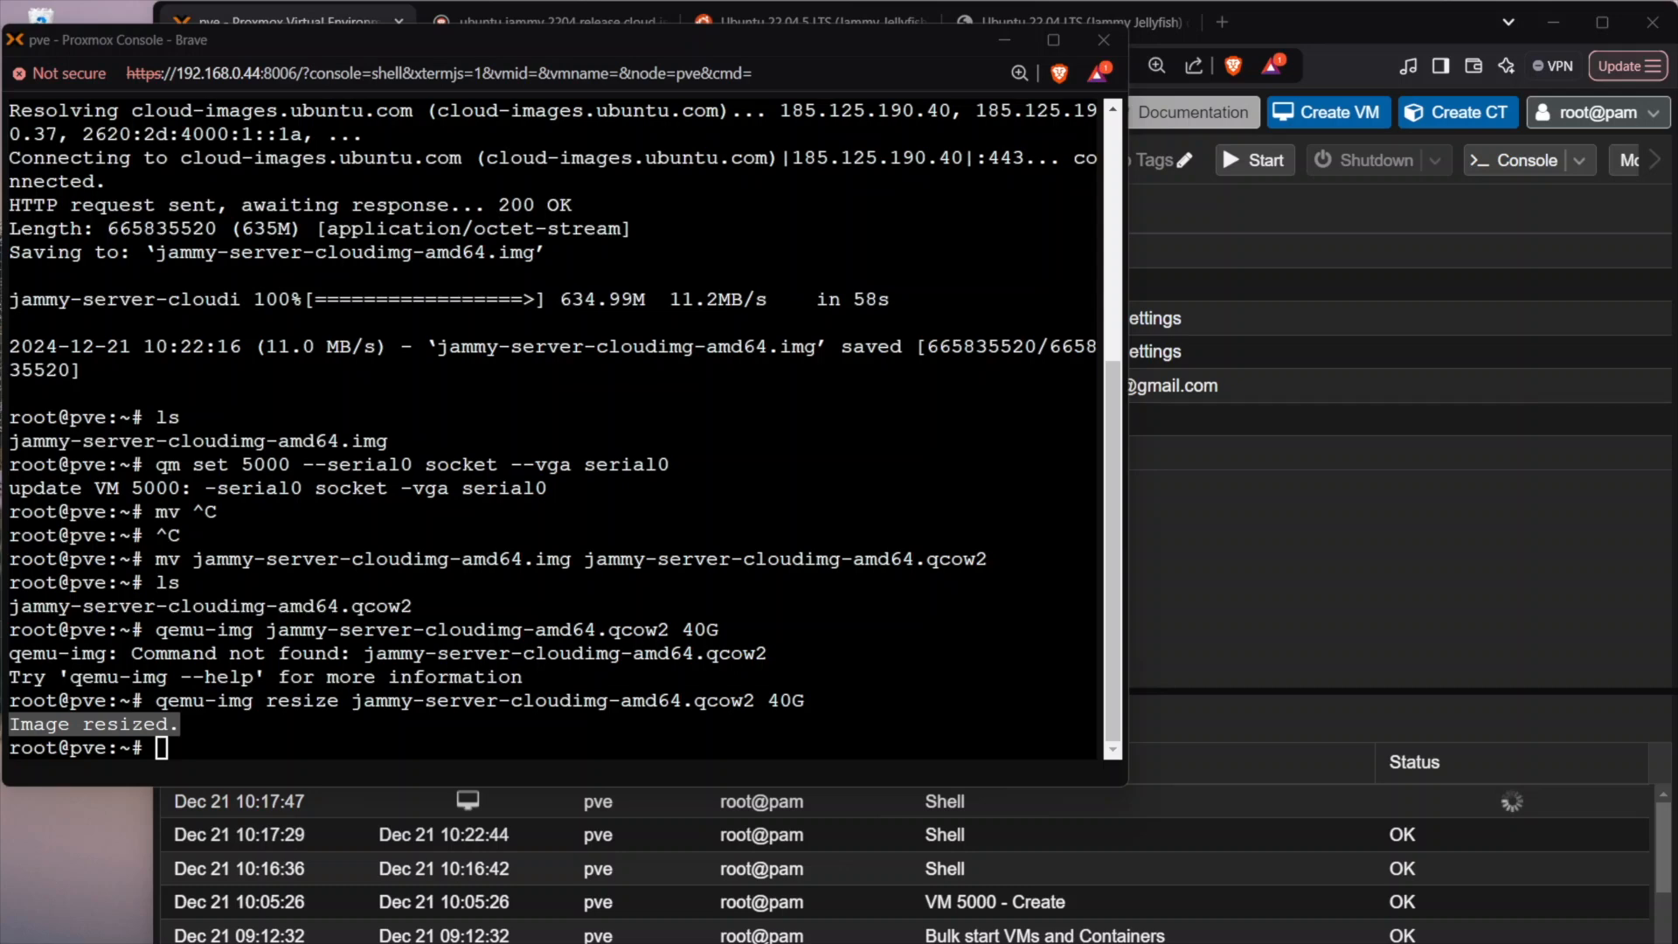
pyautogui.click(365, 590)
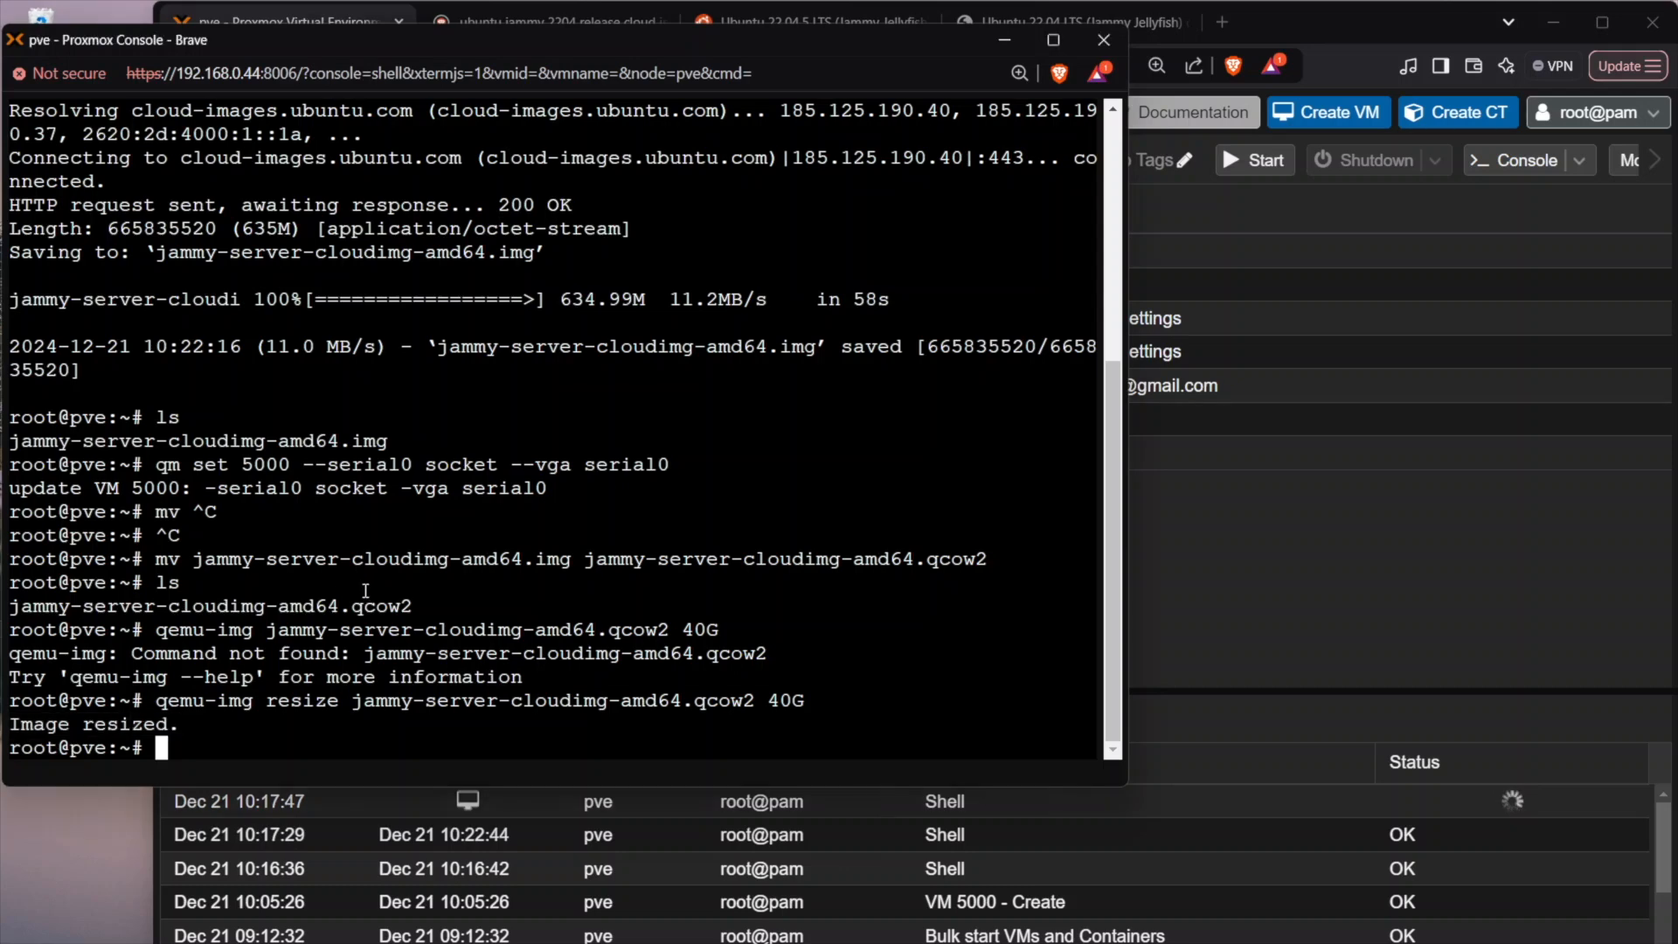
pyautogui.write('qm impo')
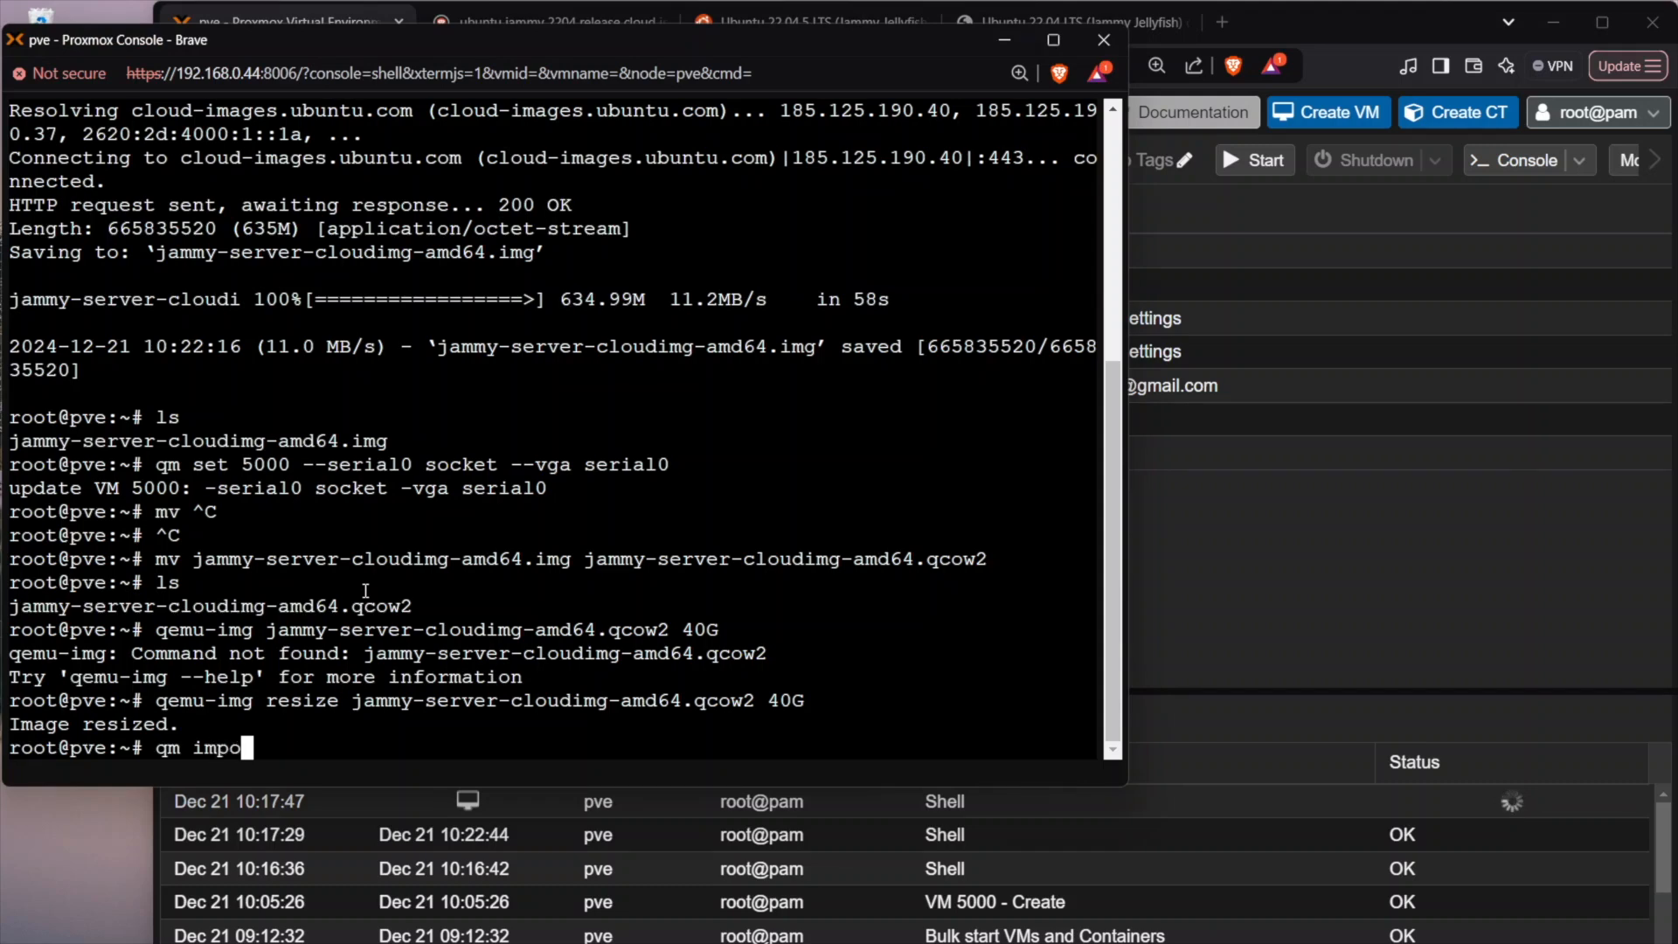
pyautogui.write('rtdisk')
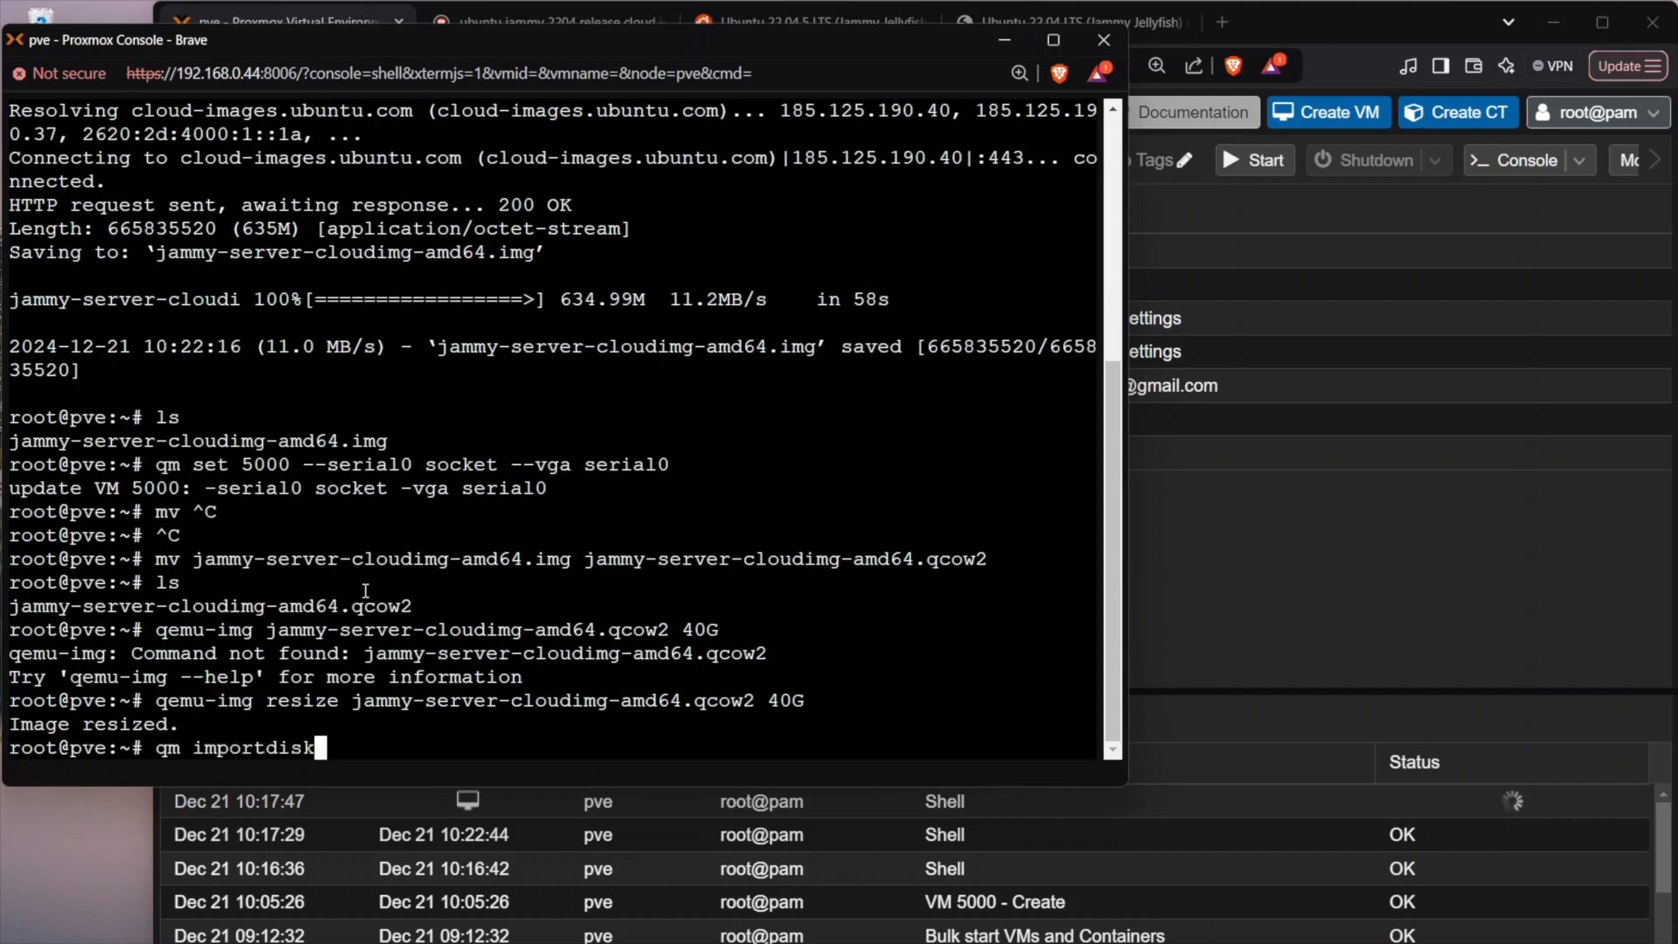
pyautogui.write(' 5000')
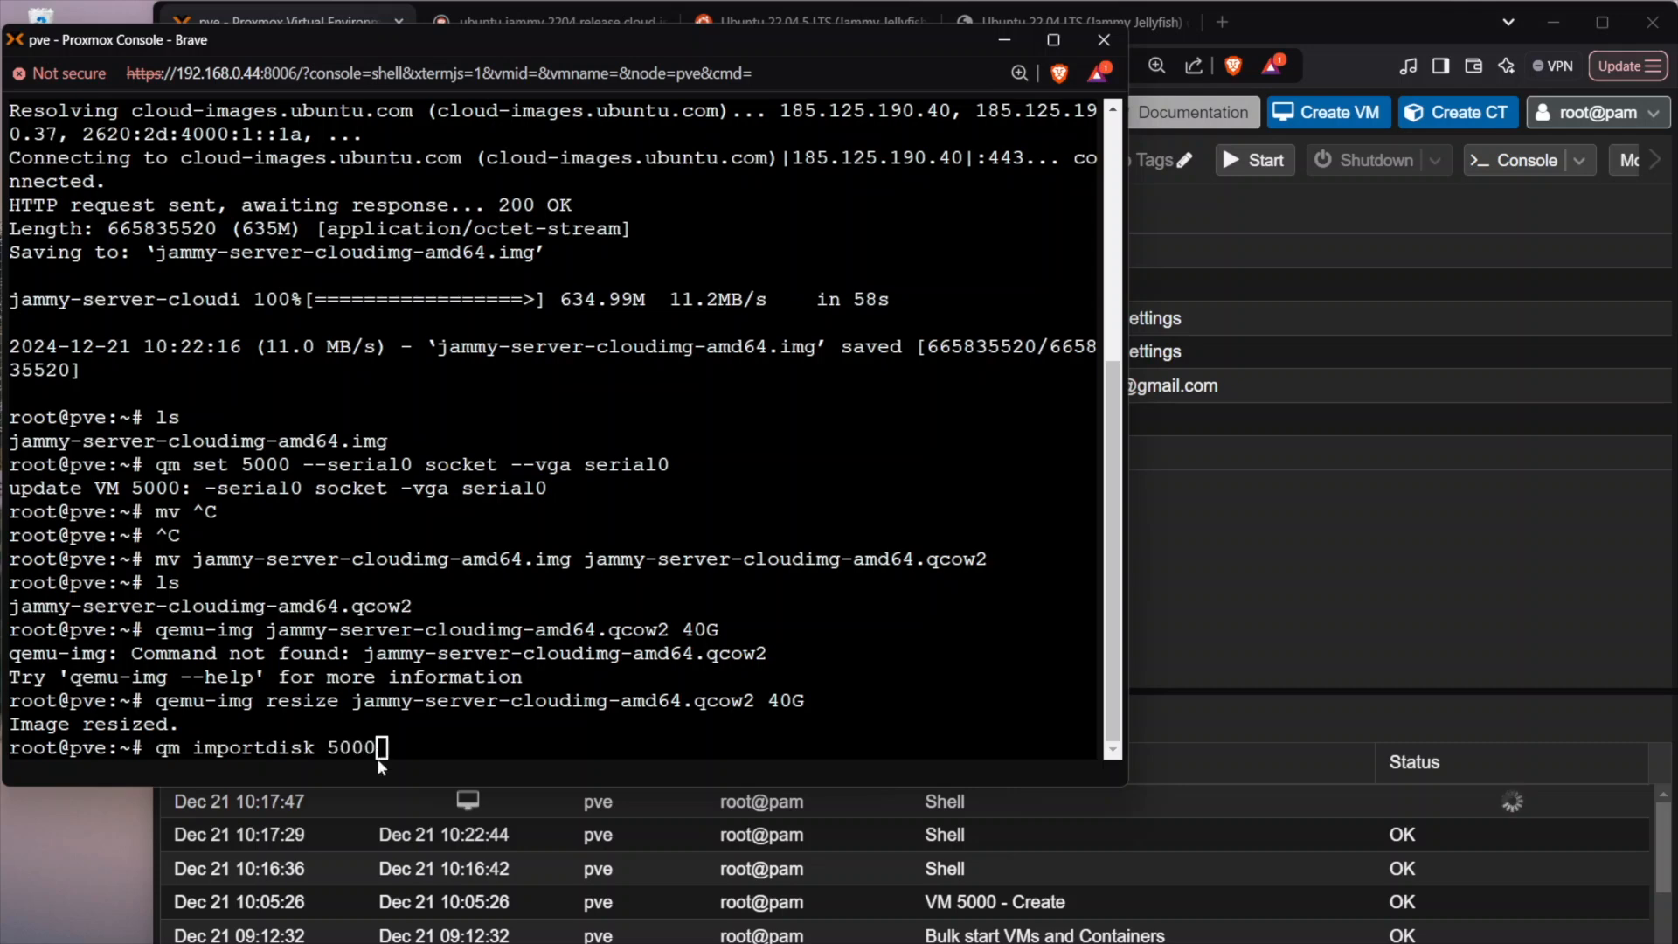
pyautogui.moveTo(376, 747); pyautogui.dragTo(341, 745)
# Examine VM 5000's hardware list and the local-lvm storage in the server tree, and return to the shell console.
pyautogui.click(1307, 522)
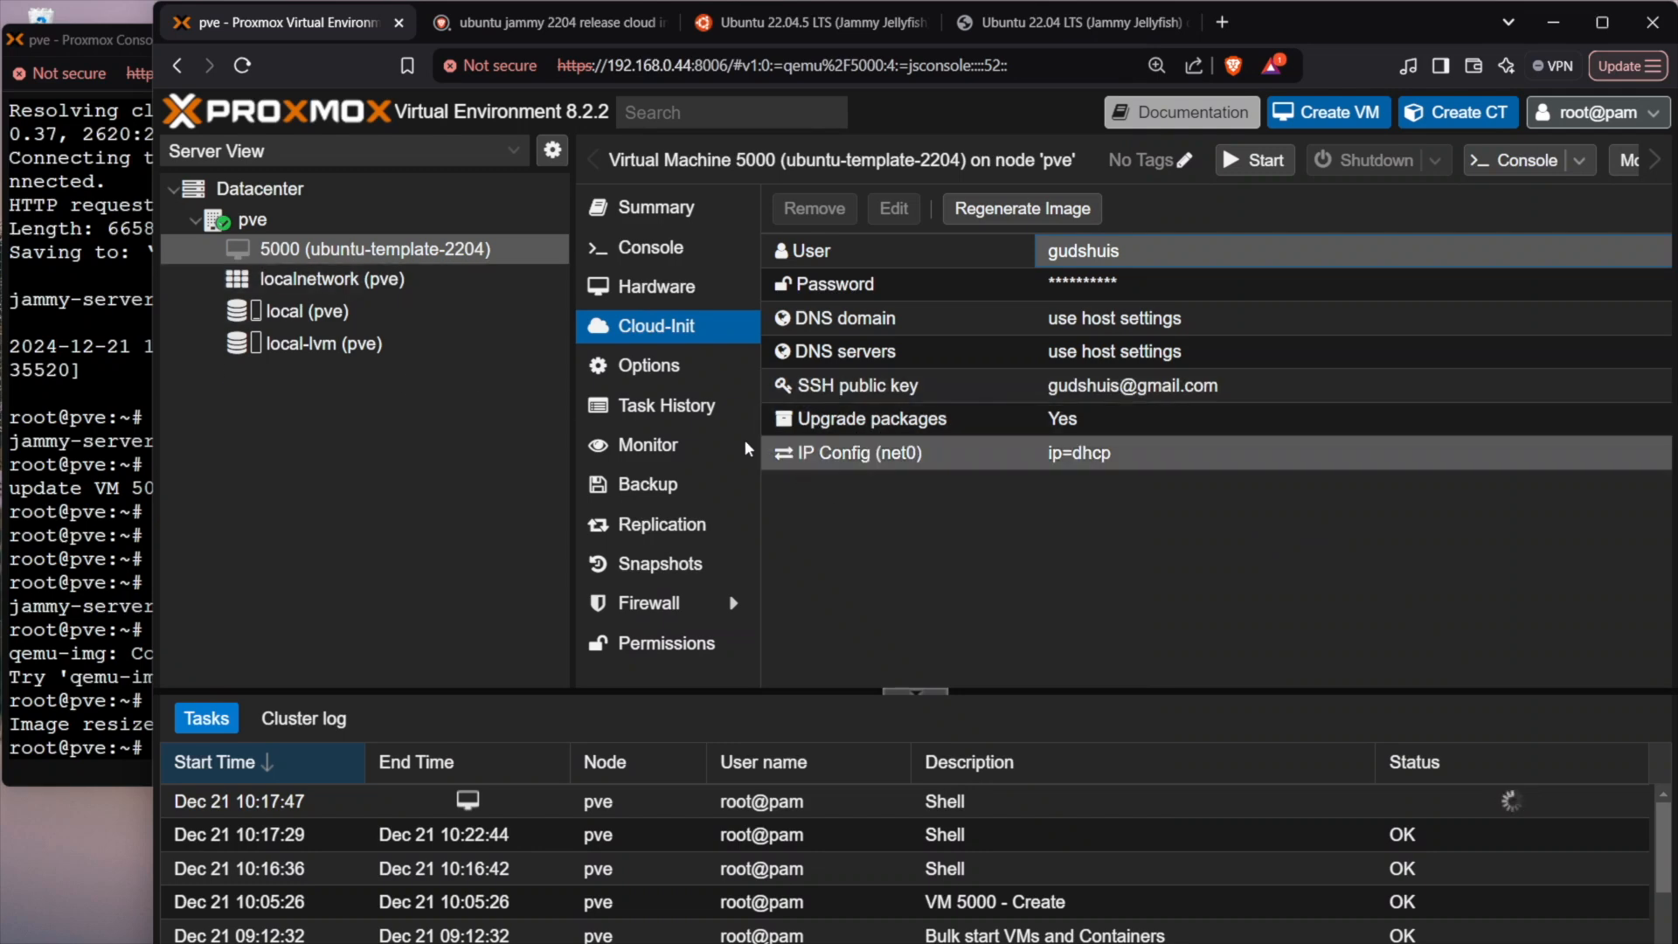
pyautogui.click(662, 294)
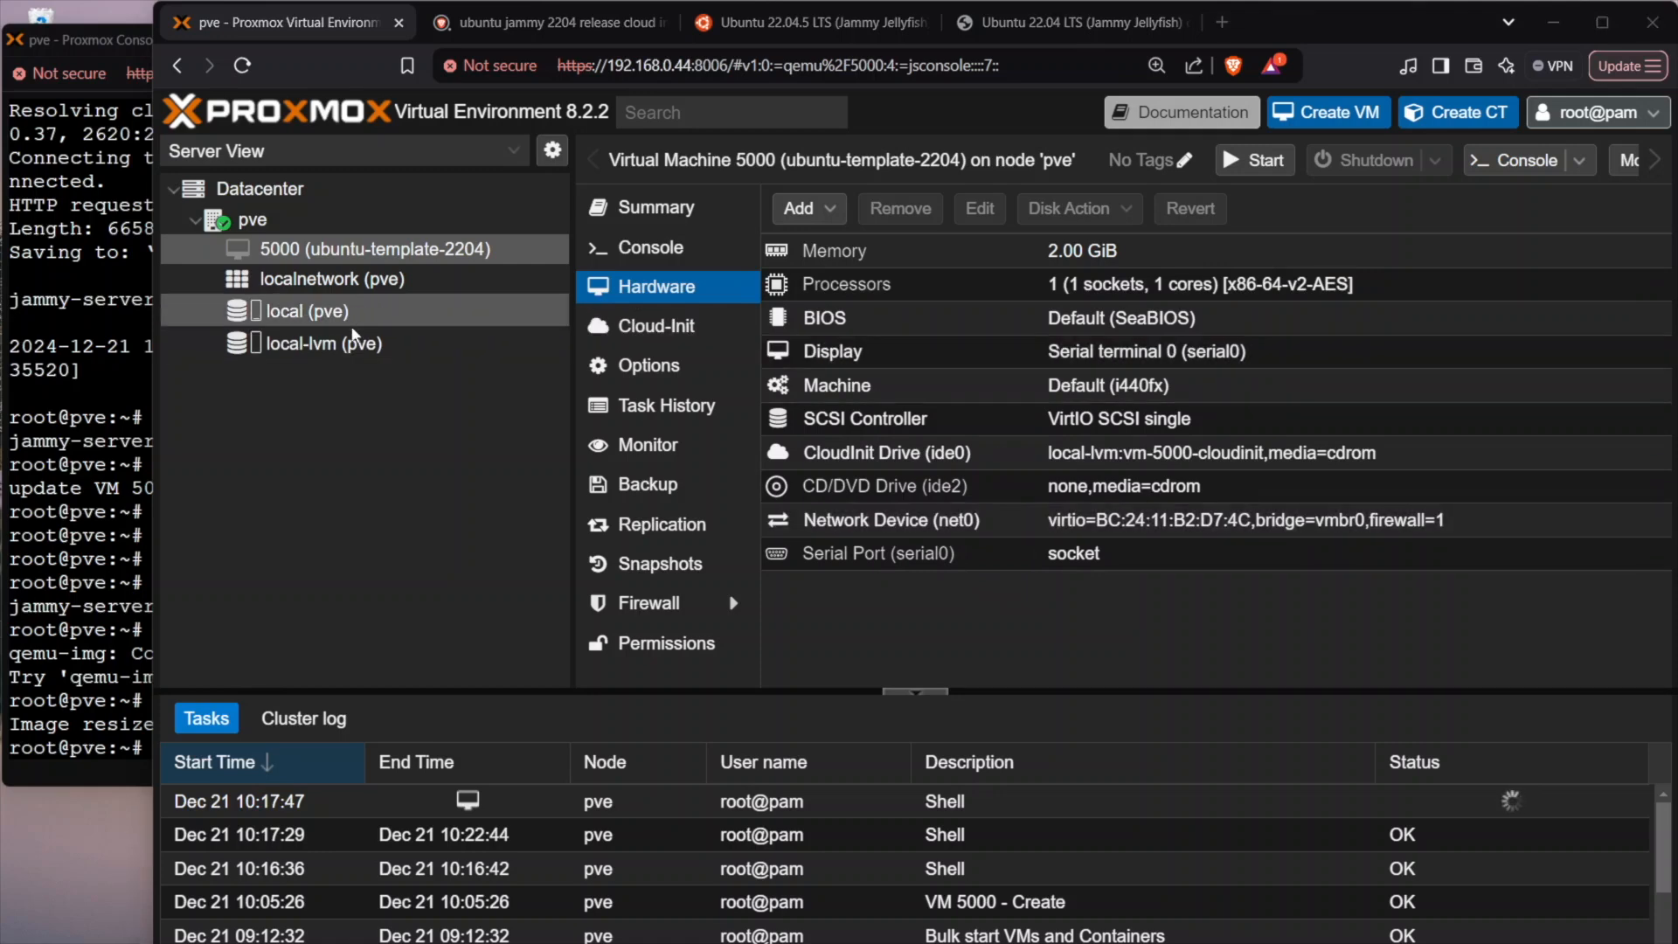
pyautogui.moveTo(313, 347)
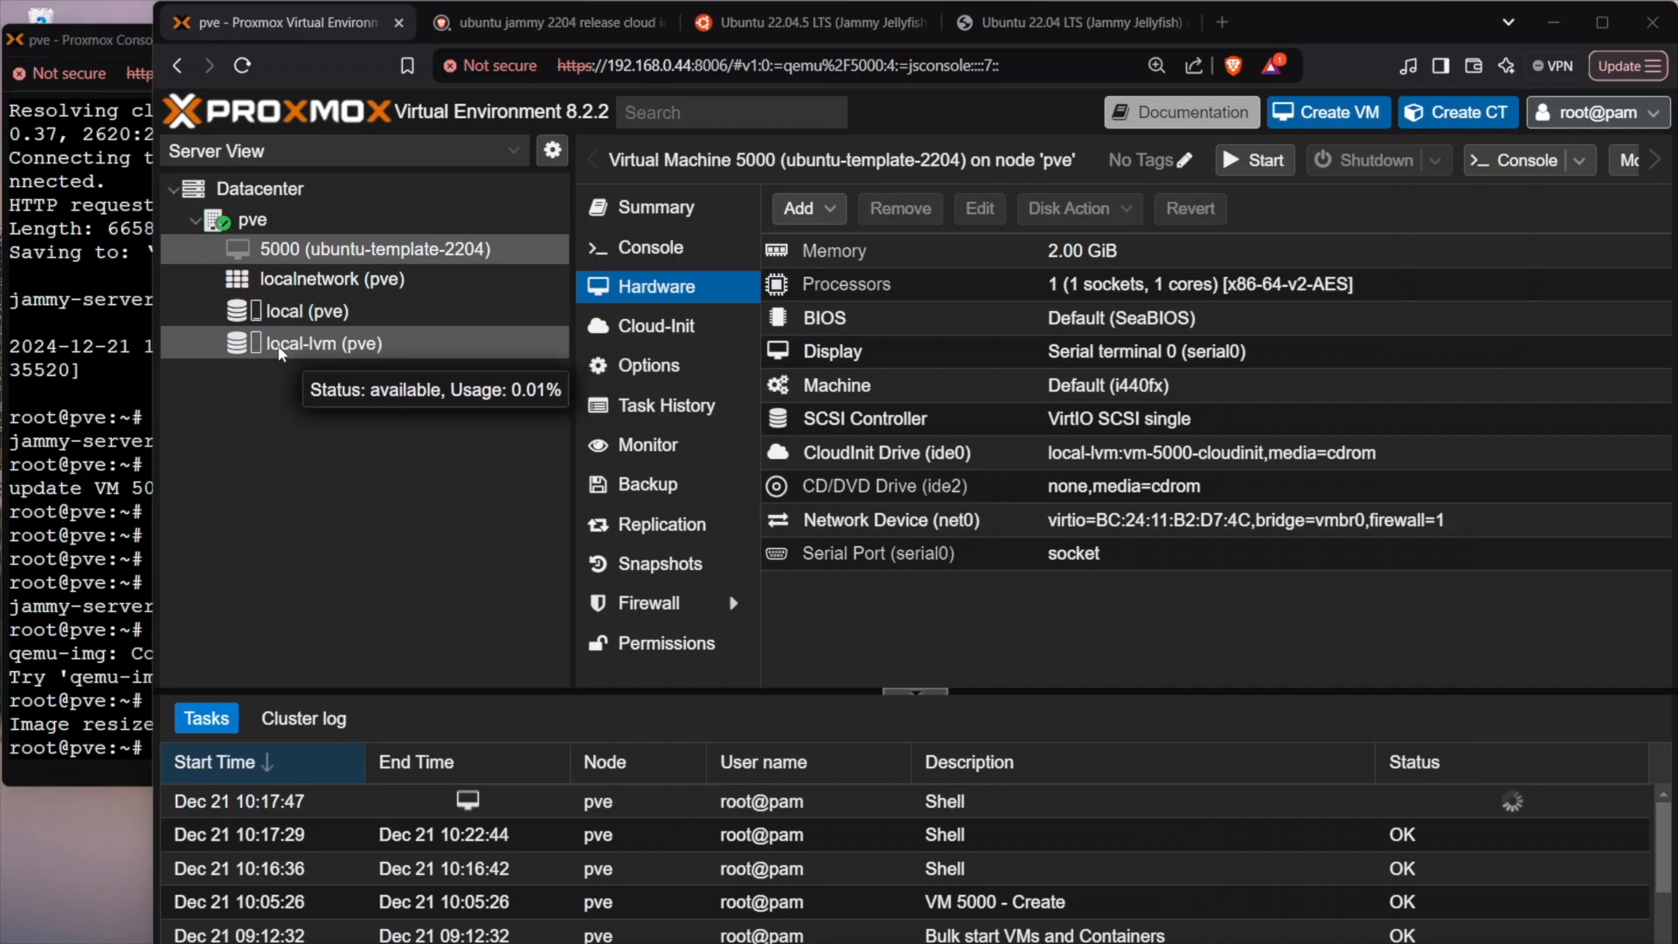
pyautogui.click(101, 619)
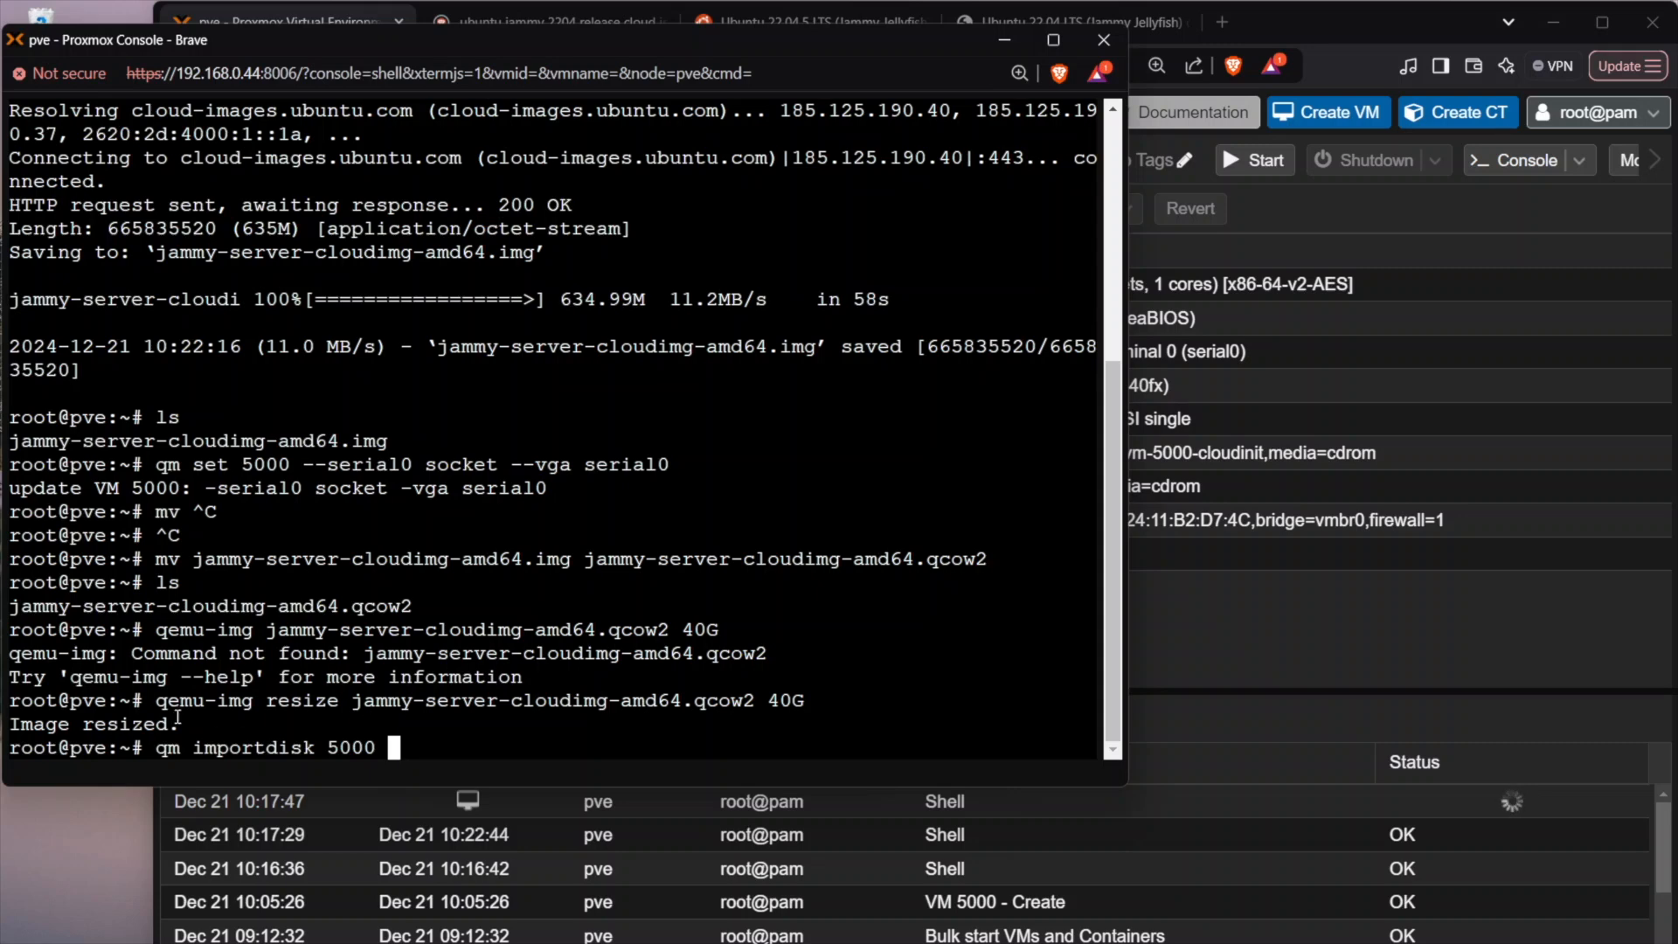
# Cancel the partly written import command and copy the file name jammy-server-cloudimg-amd64.qcow2 from the directory listing.
pyautogui.moveTo(11, 605); pyautogui.dragTo(412, 603)
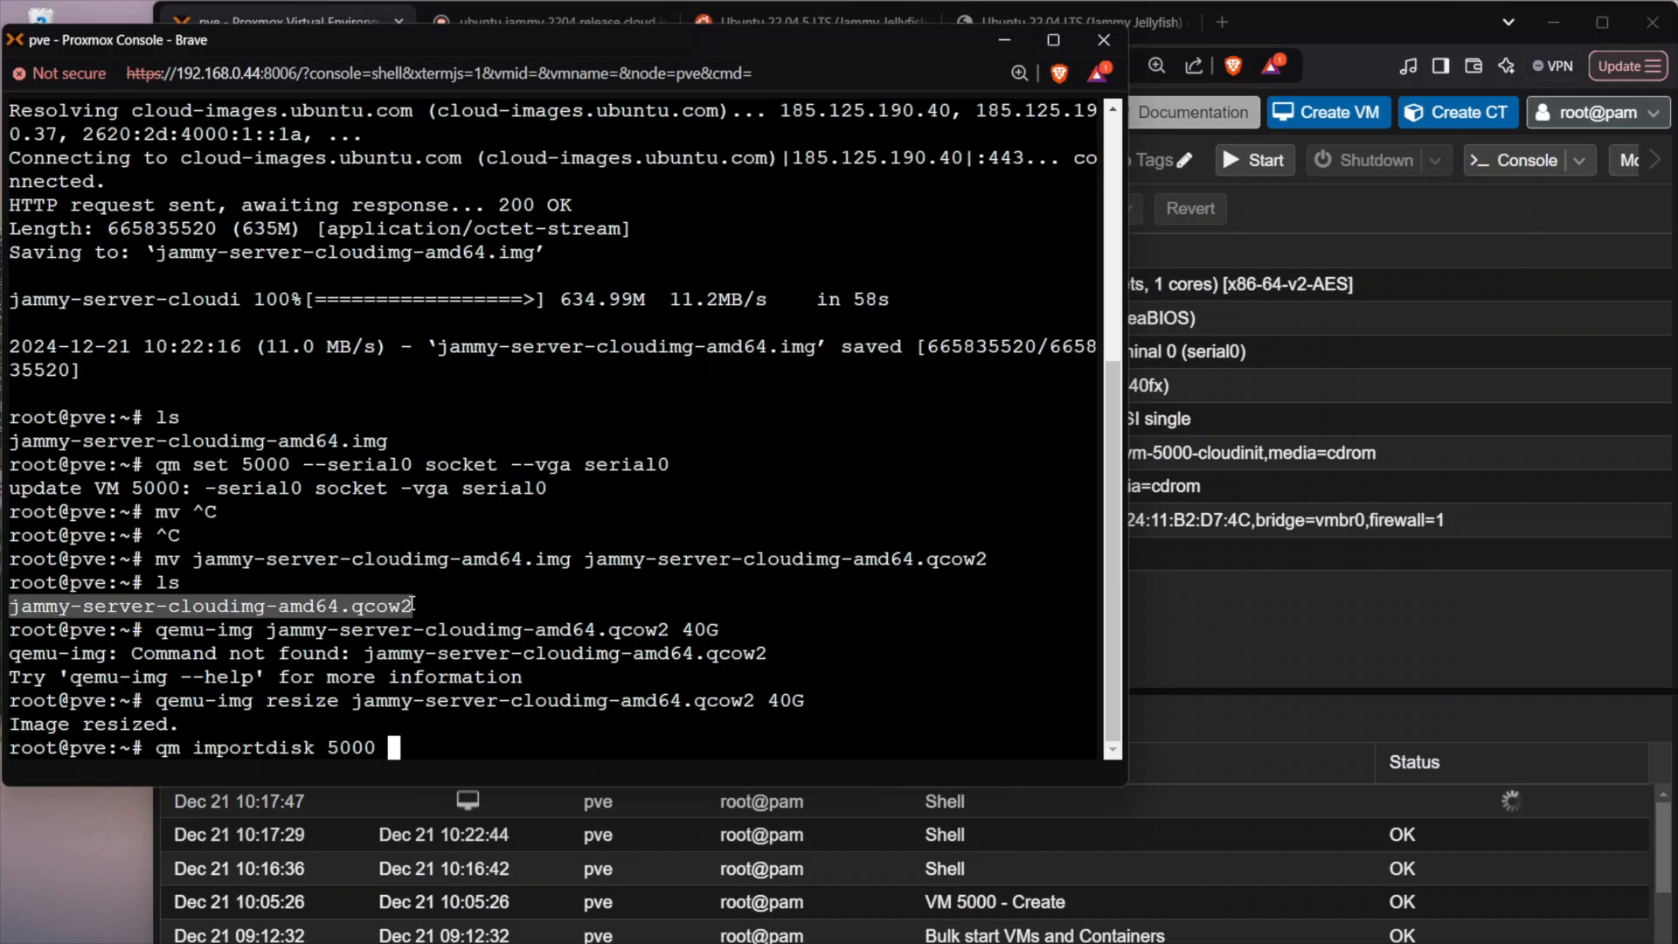
pyautogui.hotkey('ctrl', 'c')
pyautogui.moveTo(410, 584); pyautogui.dragTo(9, 584)
pyautogui.rightClick(29, 584)
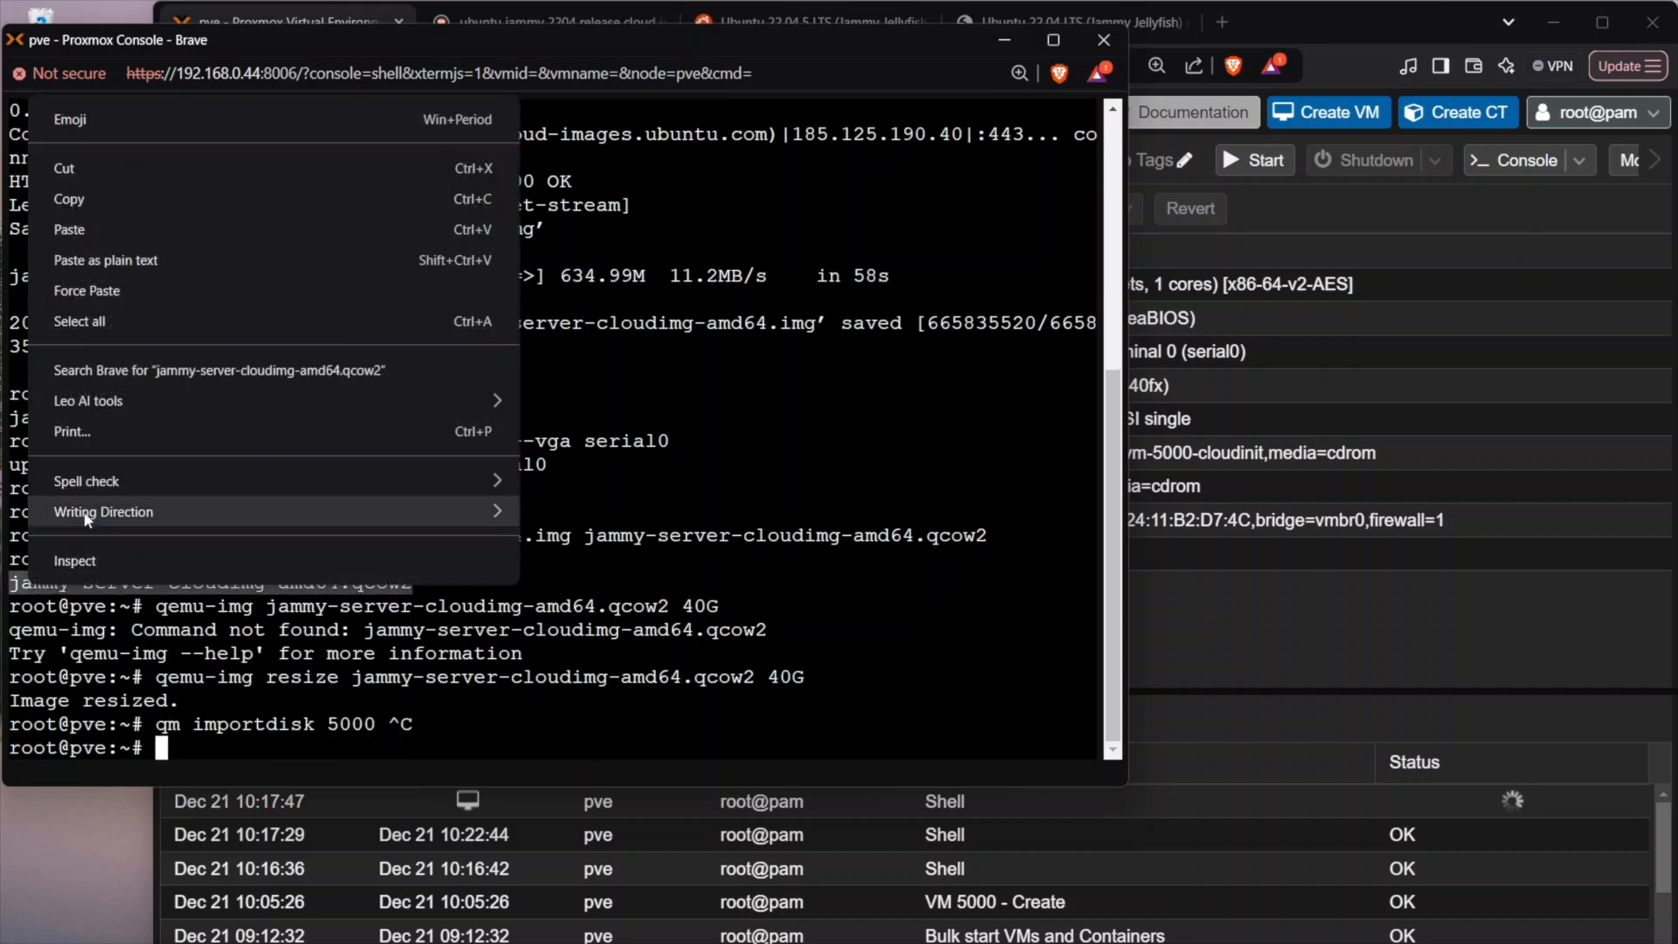
pyautogui.click(89, 203)
pyautogui.click(472, 712)
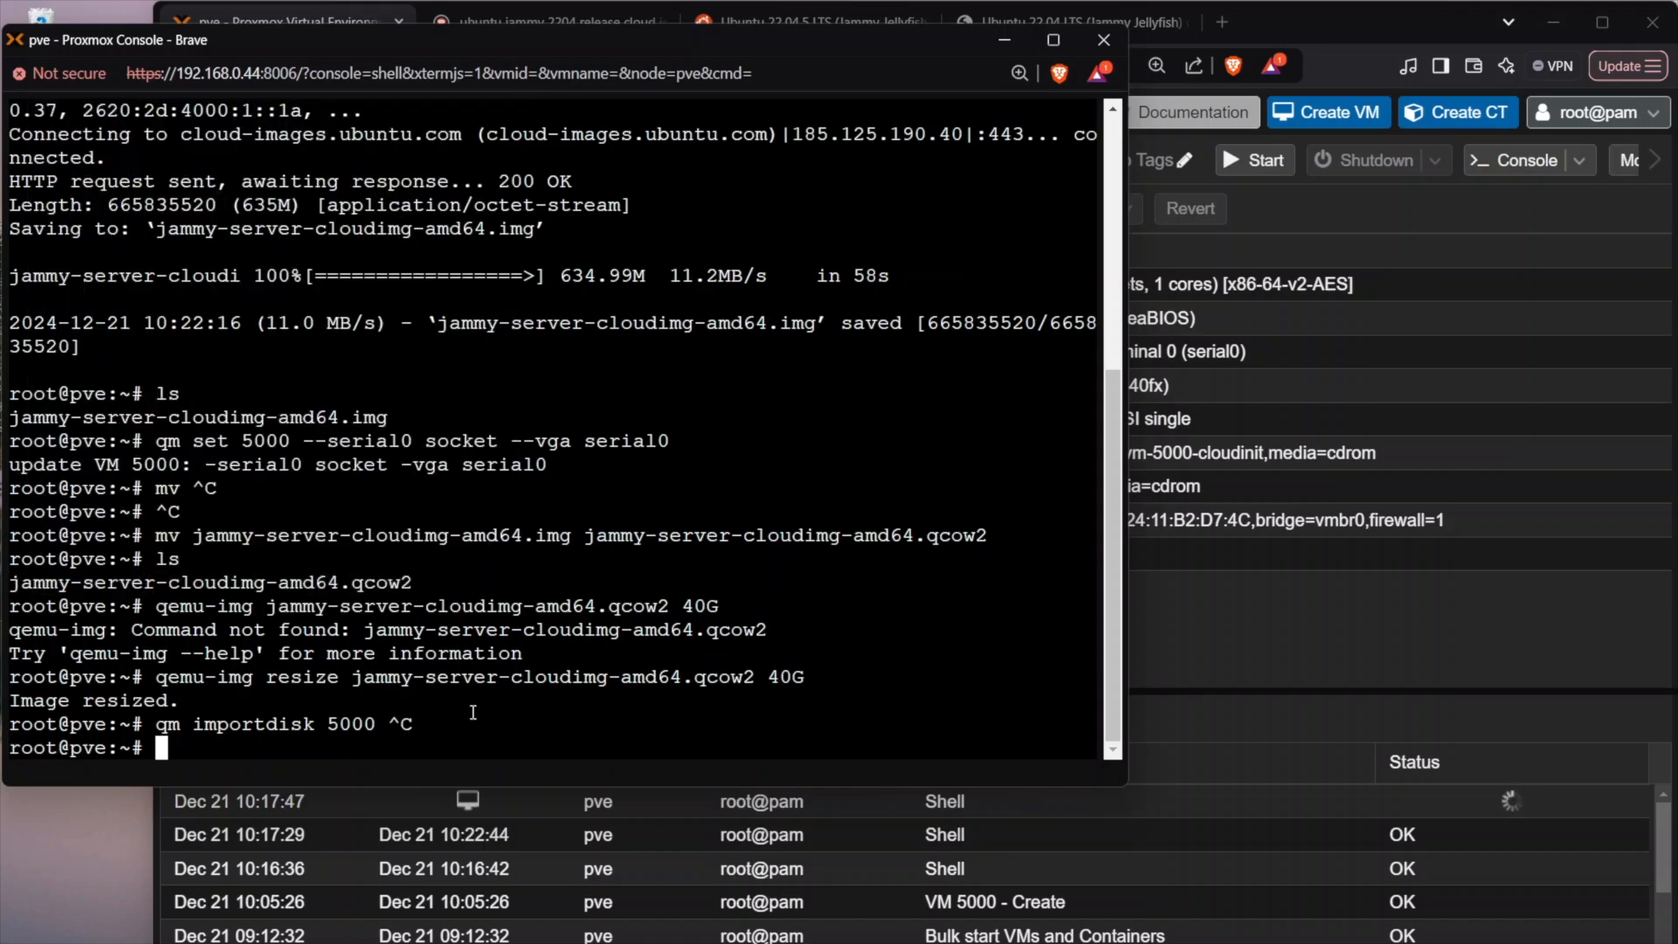
pyautogui.press('Up')
pyautogui.press('BackSpace')
pyautogui.press('BackSpace')
pyautogui.press('BackSpace')
pyautogui.press('BackSpace')
pyautogui.press('BackSpace')
pyautogui.press('BackSpace')
pyautogui.press('BackSpace')
pyautogui.press('BackSpace')
pyautogui.press('BackSpace')
pyautogui.press('BackSpace')
pyautogui.press('BackSpace')
pyautogui.press('BackSpace')
pyautogui.press('BackSpace')
pyautogui.press('BackSpace')
pyautogui.press('BackSpace')
pyautogui.press('BackSpace')
pyautogui.press('BackSpace')
pyautogui.press('BackSpace')
pyautogui.press('BackSpace')
pyautogui.press('BackSpace')
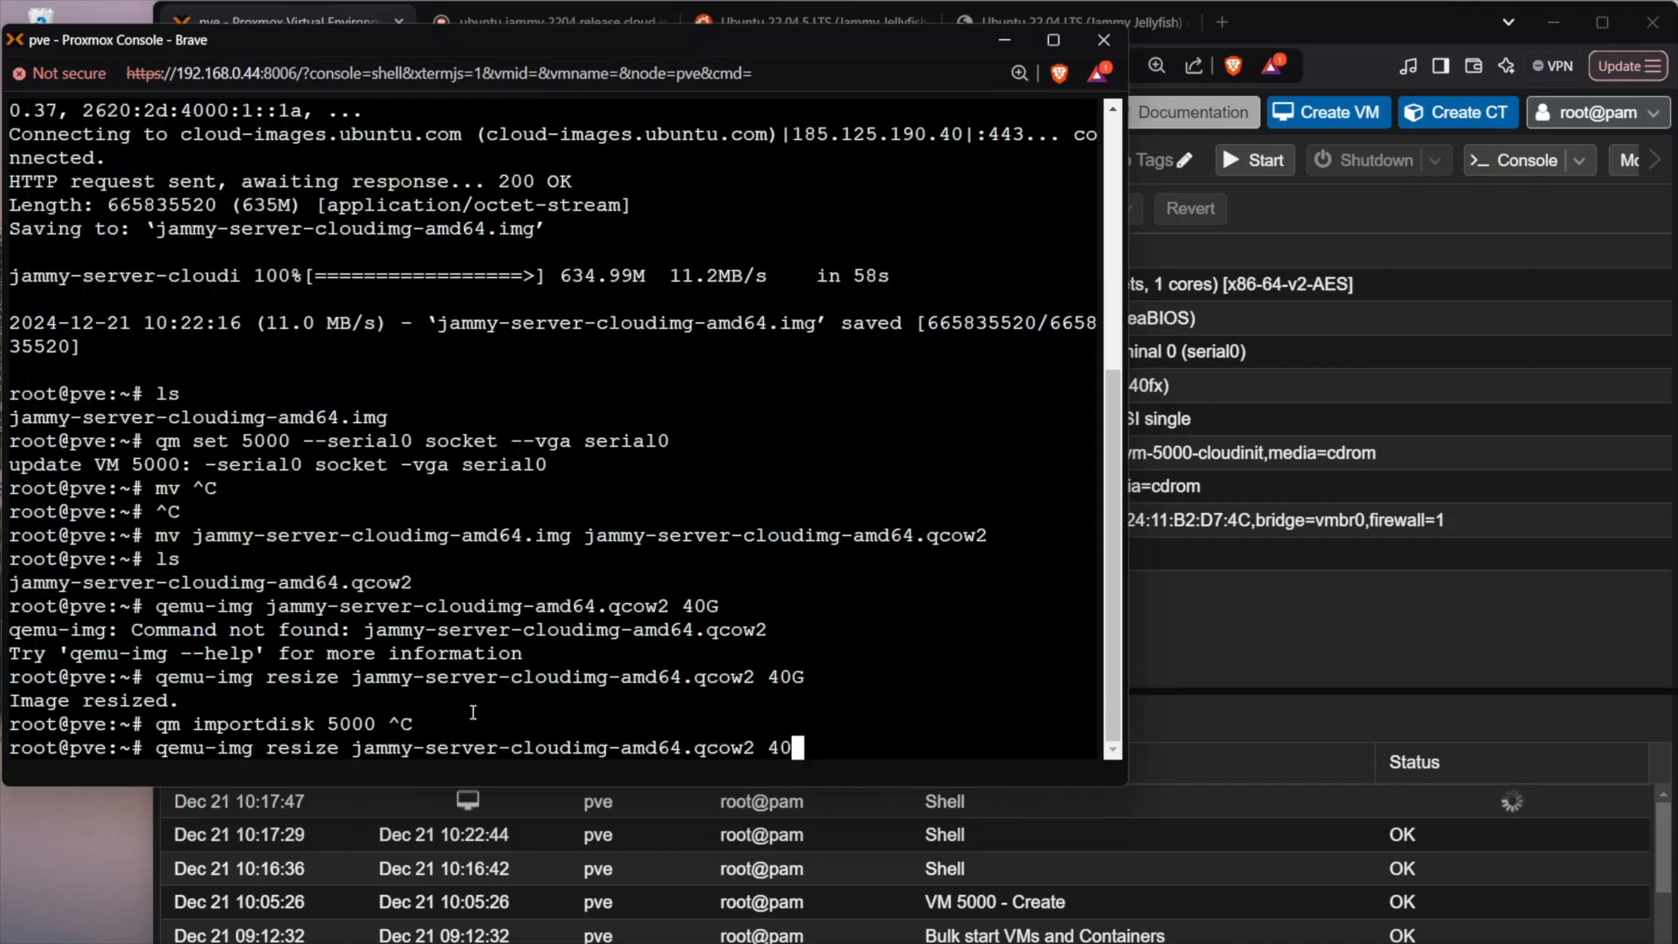
pyautogui.press('BackSpace')
pyautogui.press('BackSpace')
pyautogui.press('BackSpace')
pyautogui.press('BackSpace')
pyautogui.press('BackSpace')
pyautogui.press('BackSpace')
pyautogui.press('BackSpace')
pyautogui.press('BackSpace')
pyautogui.press('BackSpace')
pyautogui.press('BackSpace')
pyautogui.press('BackSpace')
pyautogui.press('BackSpace')
pyautogui.press('BackSpace')
pyautogui.press('BackSpace')
pyautogui.press('BackSpace')
pyautogui.press('BackSpace')
pyautogui.press('BackSpace')
pyautogui.press('BackSpace')
pyautogui.press('BackSpace')
pyautogui.press('BackSpace')
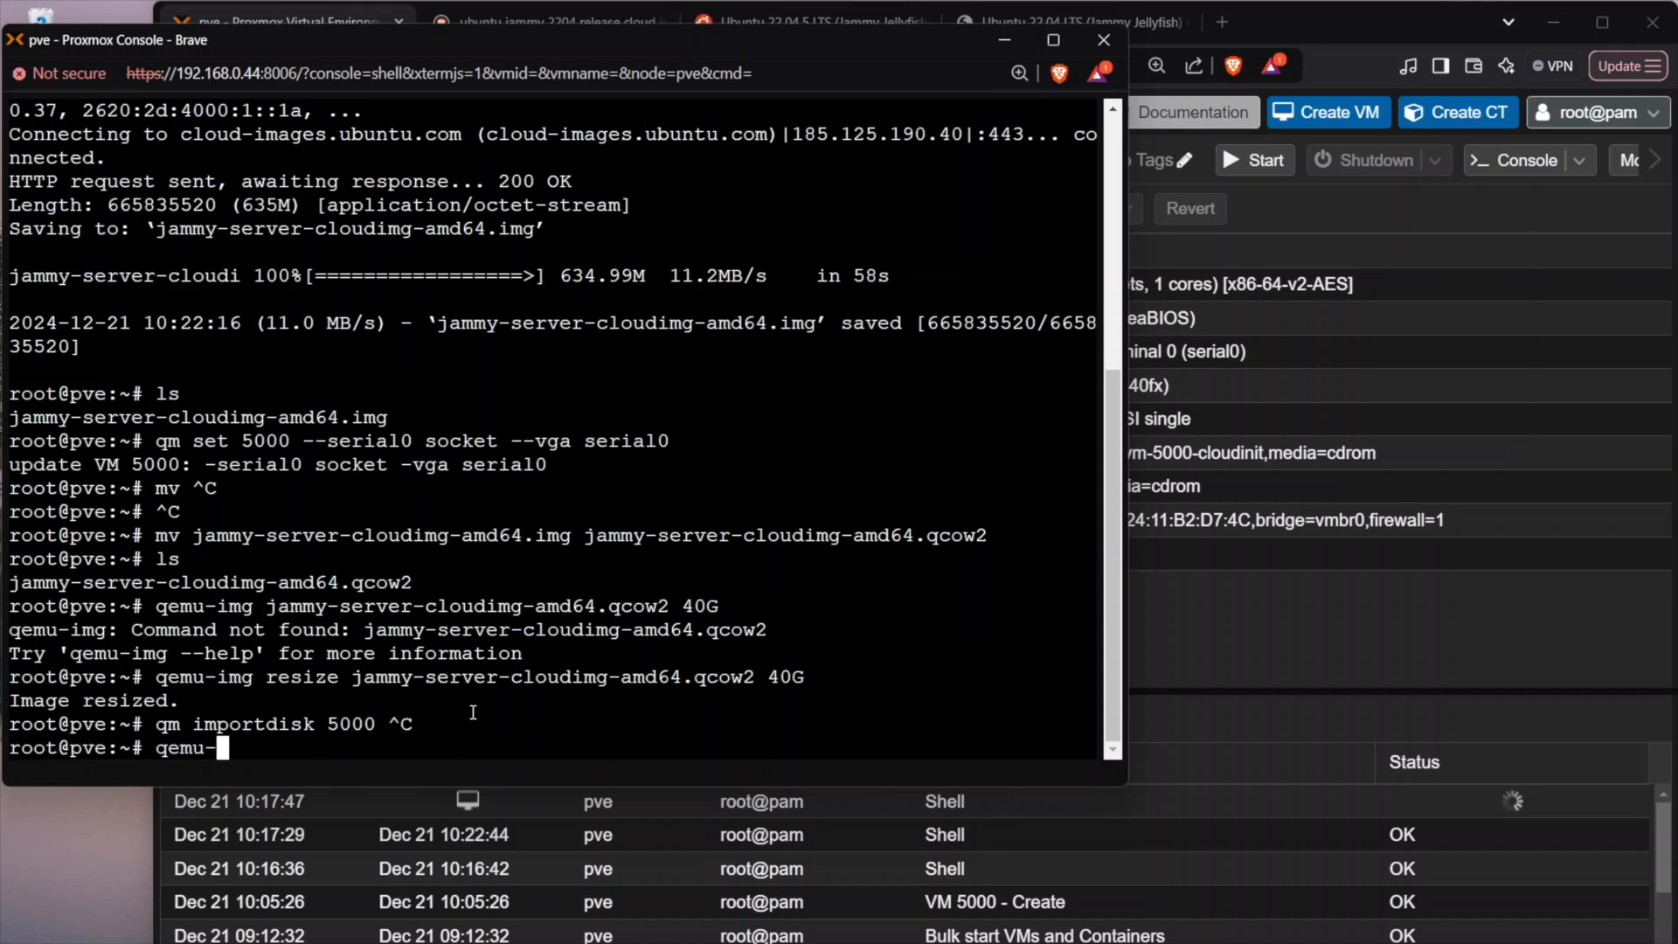
# Write the command "qm importdisk 5000 jammy-server-cloudimg-amd64.qcow2 local-lvm" at the prompt, using the copied image name, without running it.
pyautogui.write('qm importd')
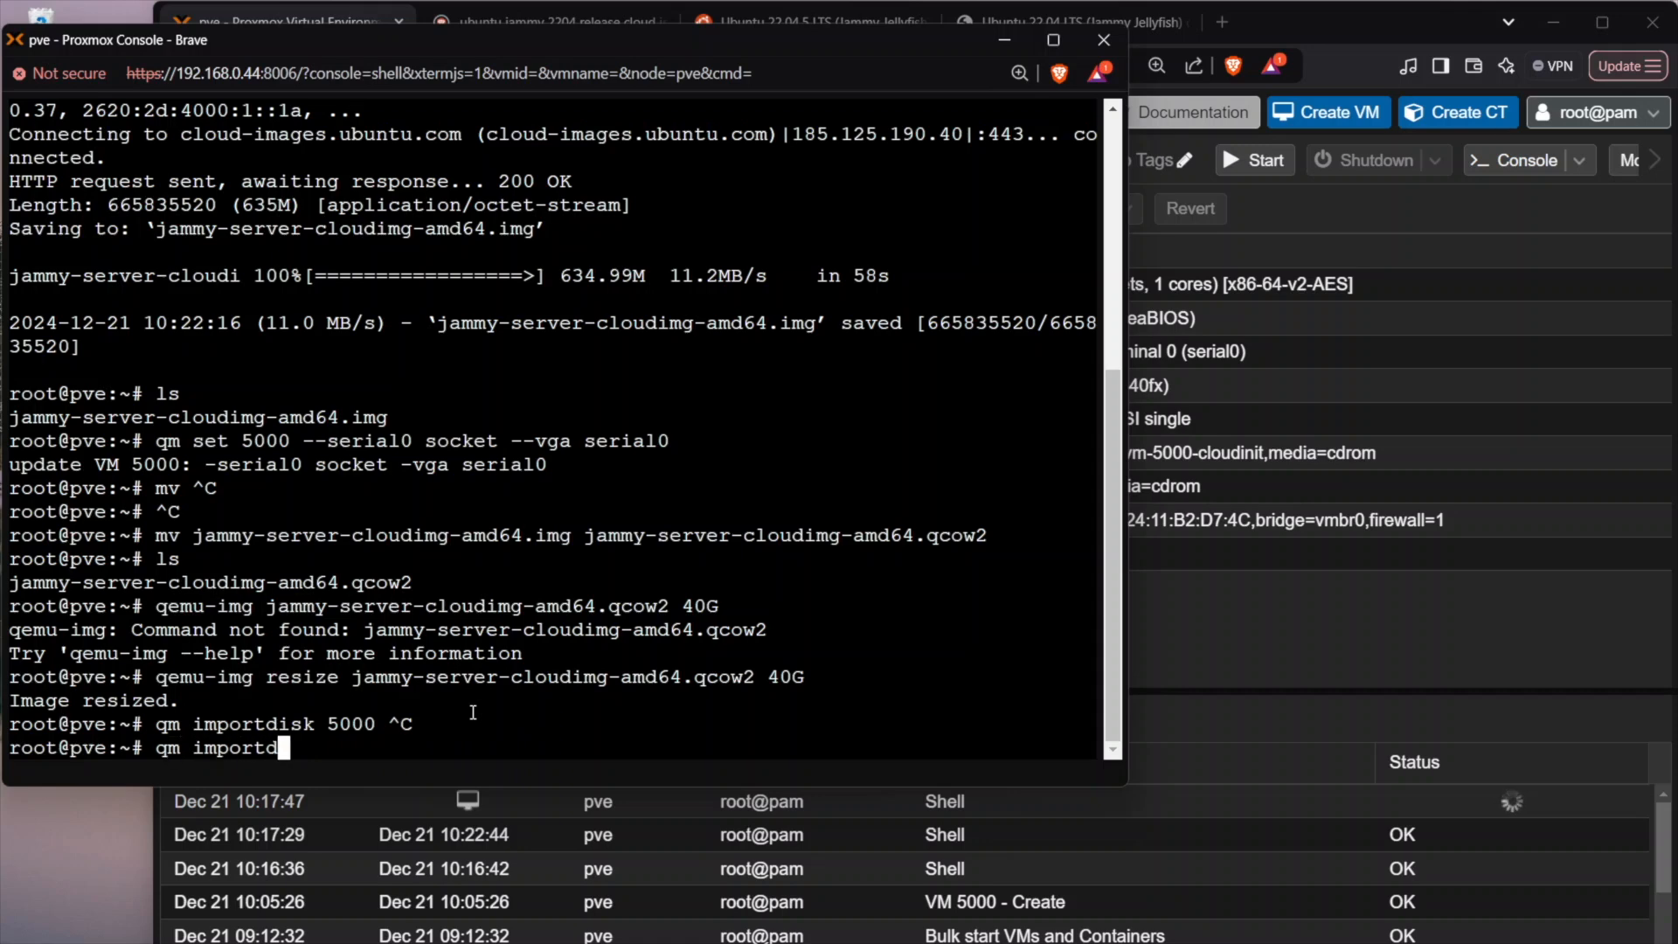
pyautogui.write('isk 5000')
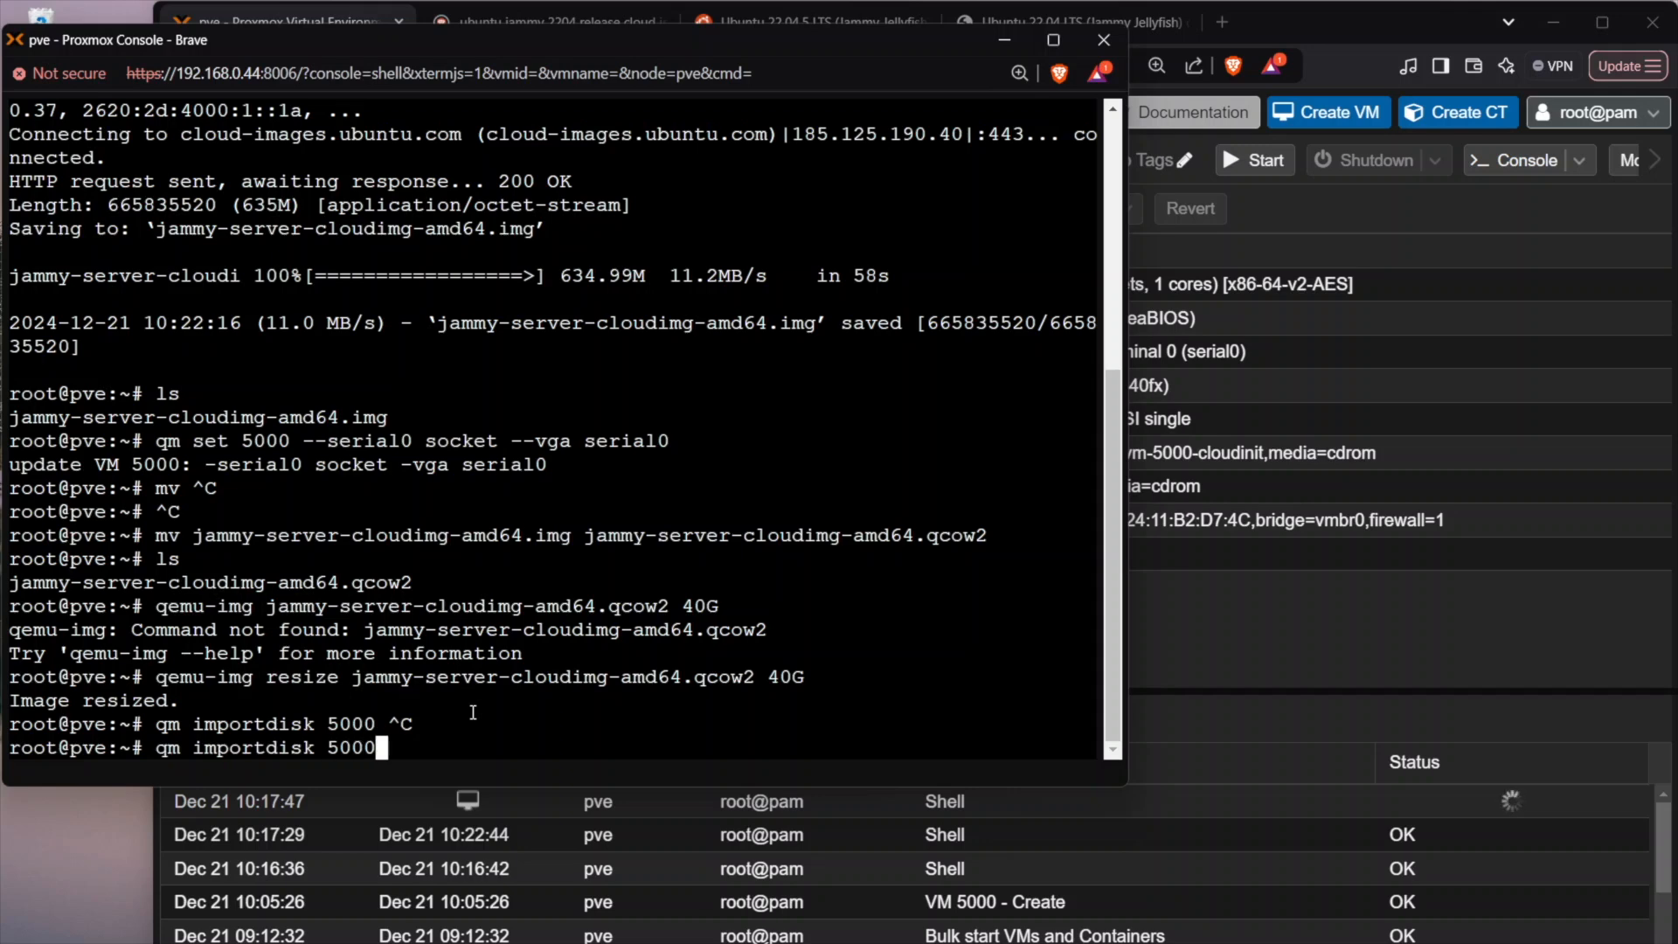
pyautogui.rightClick(470, 714)
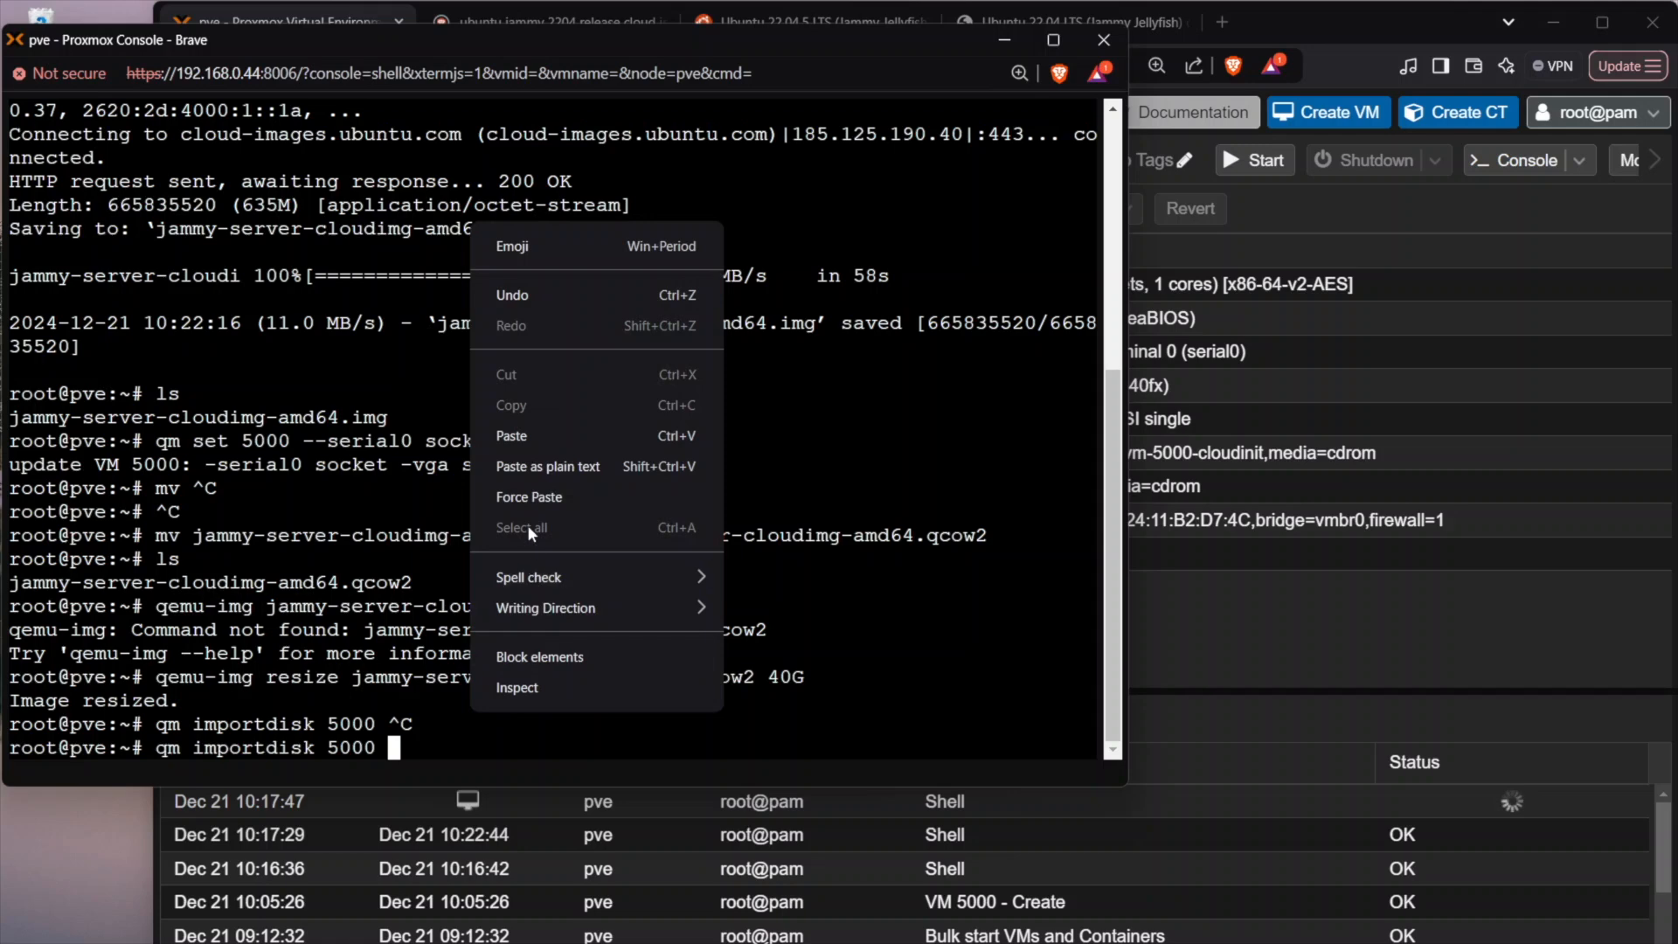
pyautogui.click(614, 465)
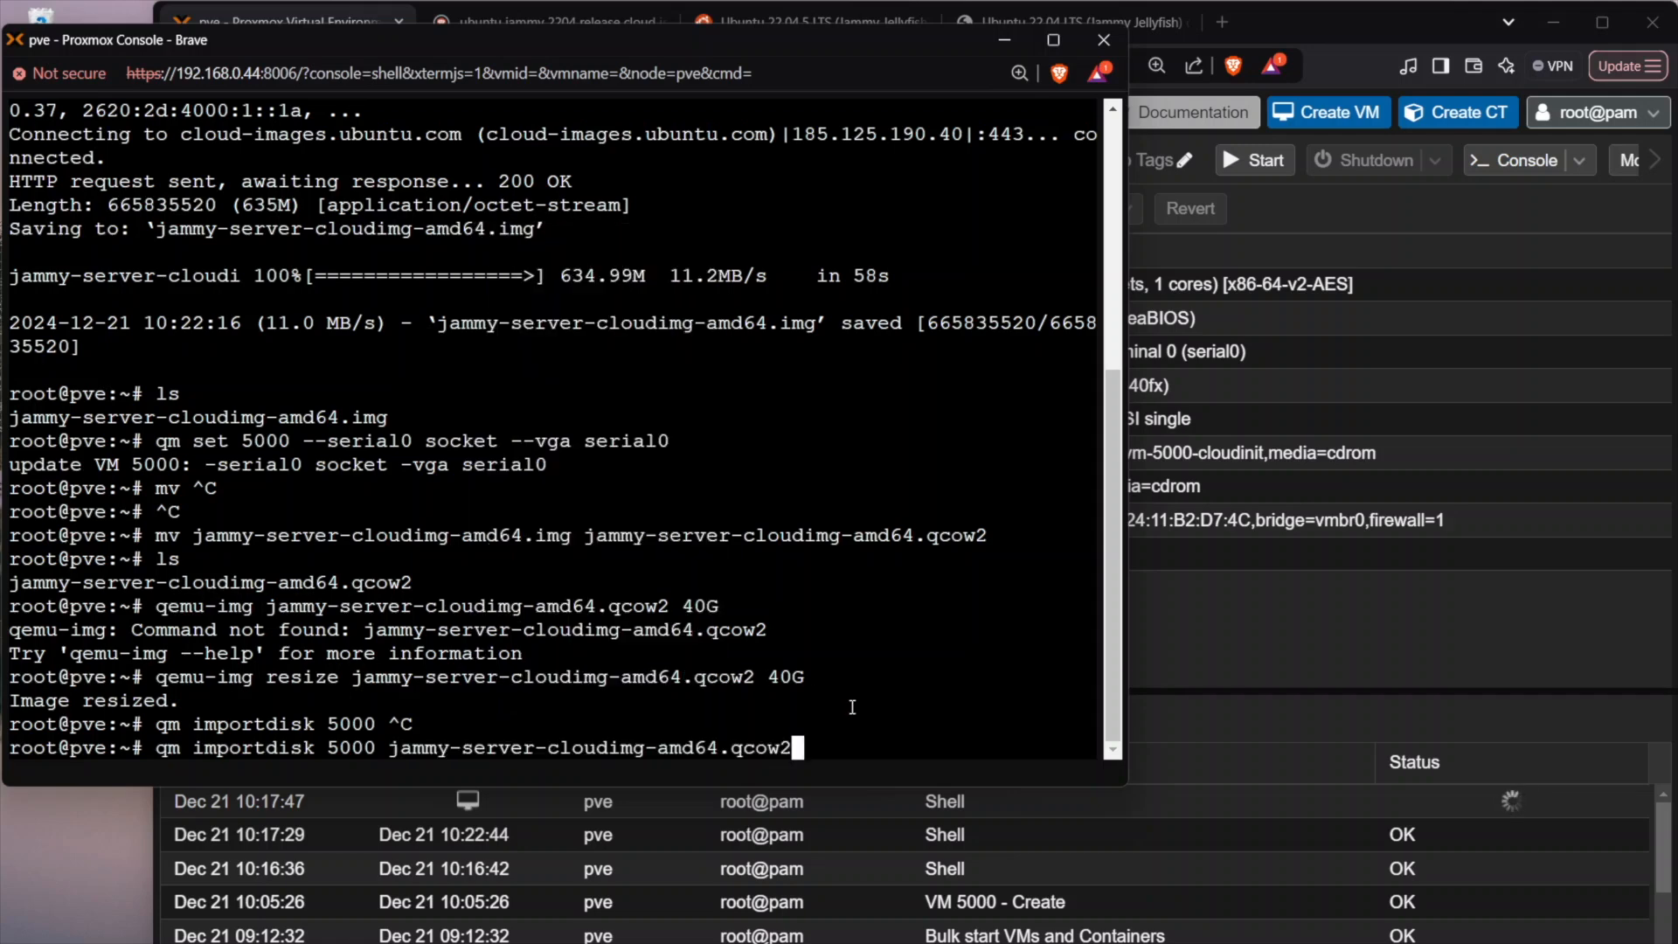
pyautogui.write('local-l')
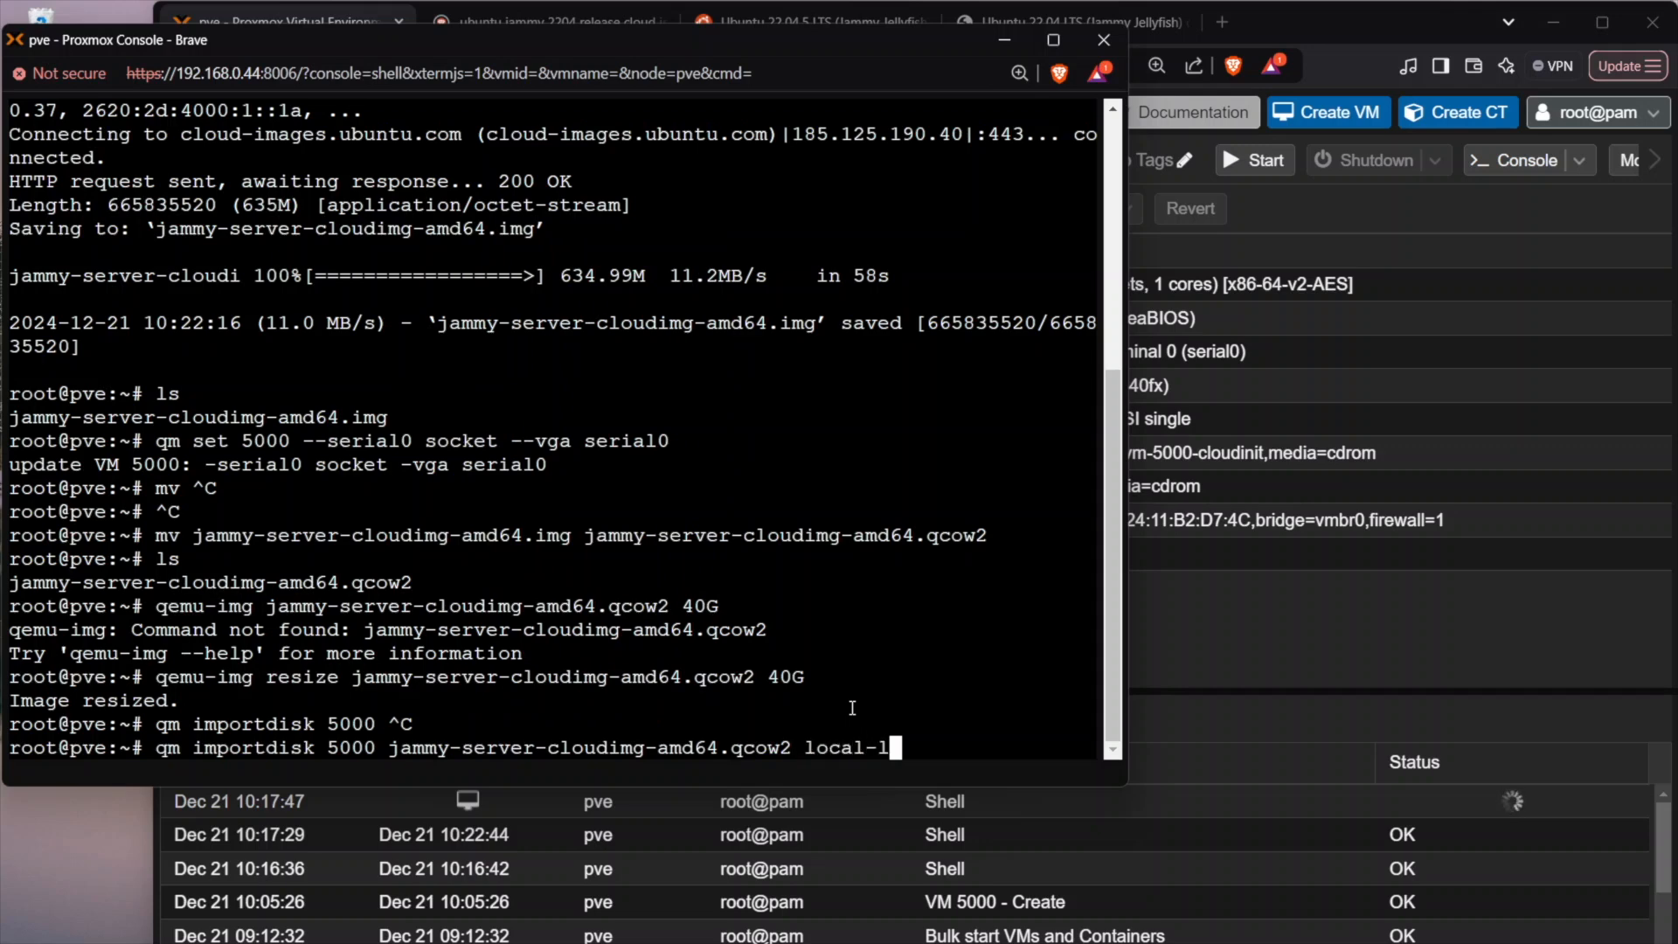
pyautogui.write('vm')
# Compare the storage argument in the import command with local-lvm in the server tree, and review the whole command.
pyautogui.moveTo(913, 748); pyautogui.dragTo(802, 748)
pyautogui.hotkey('alt', 'Tab')
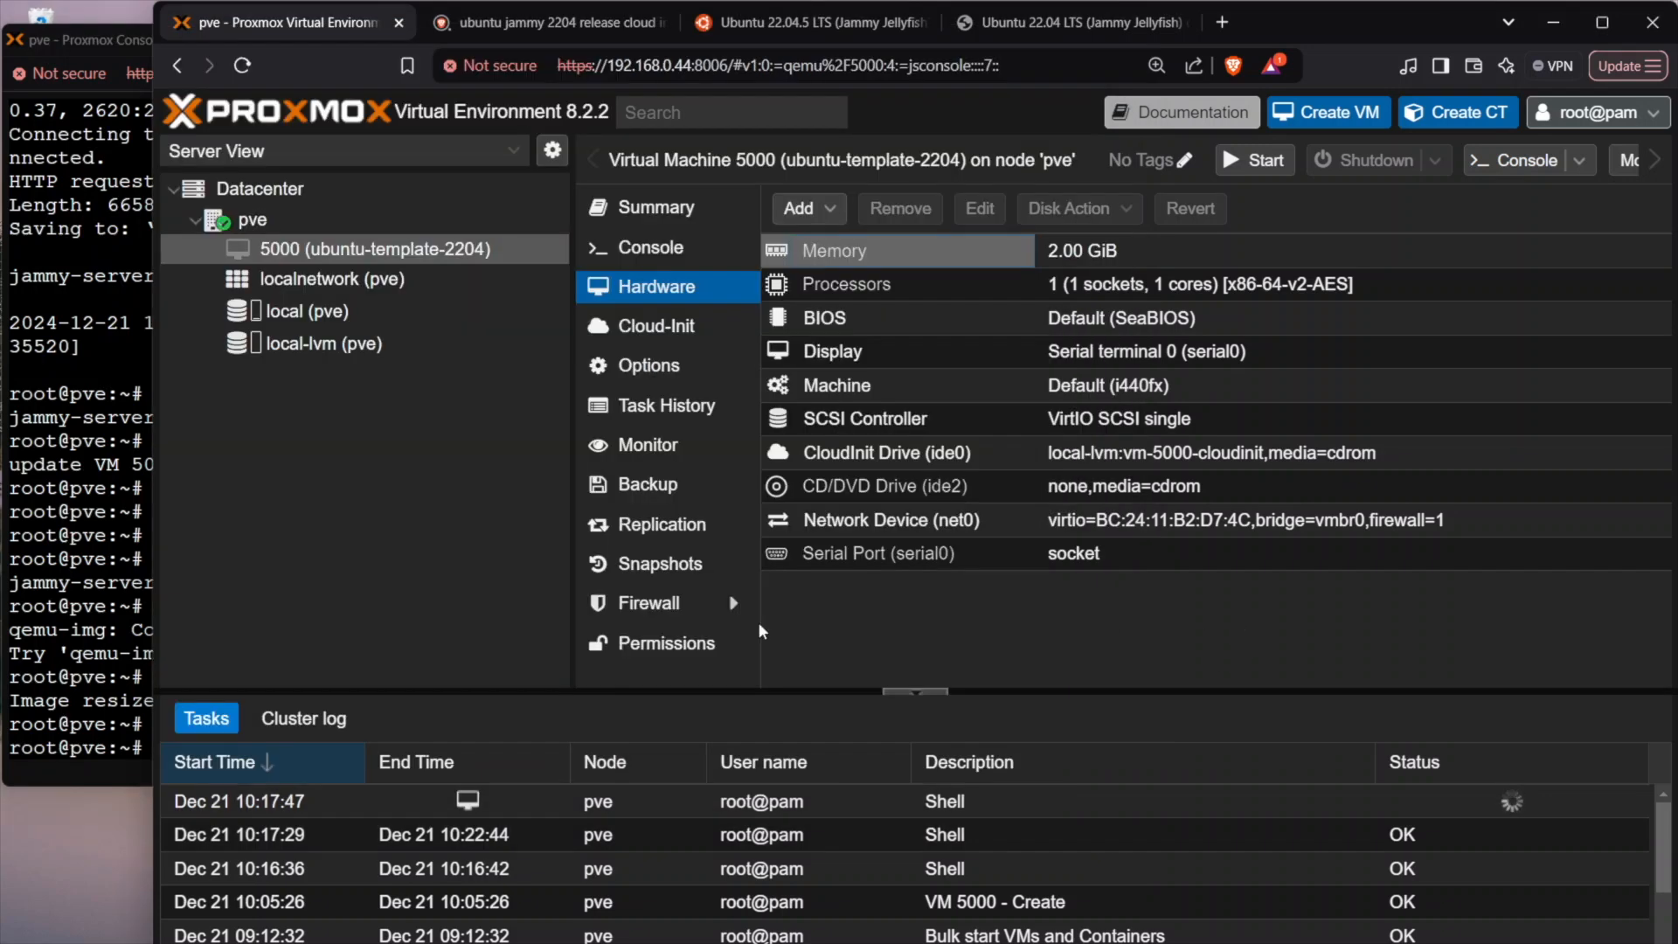
pyautogui.moveTo(333, 349)
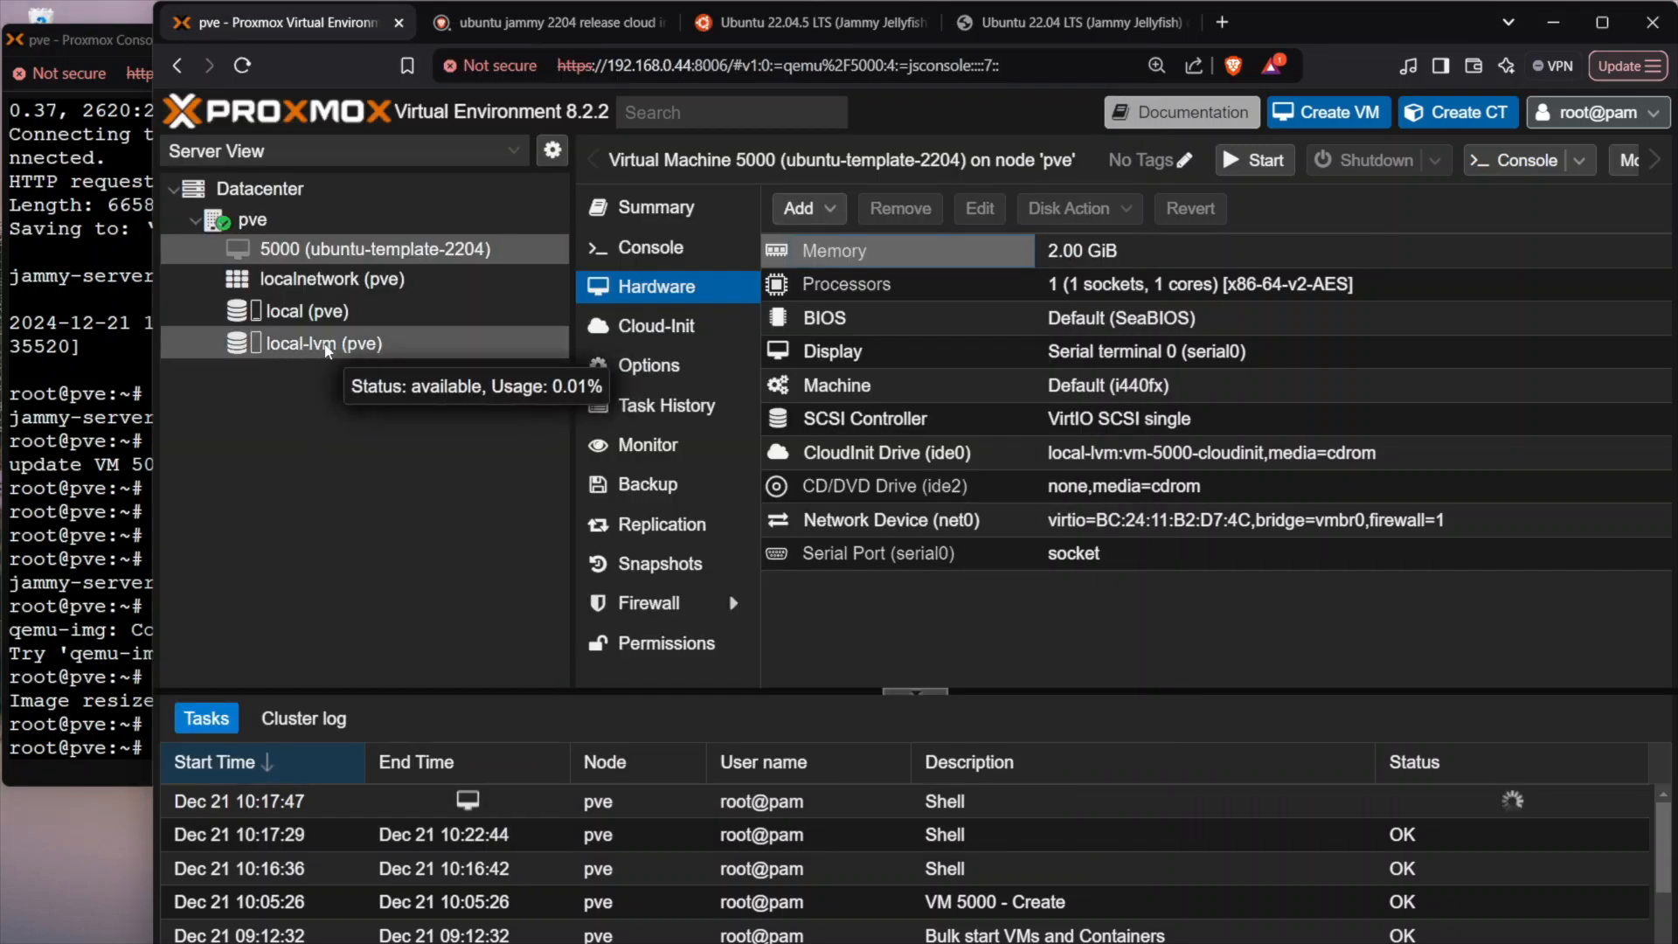
pyautogui.click(79, 642)
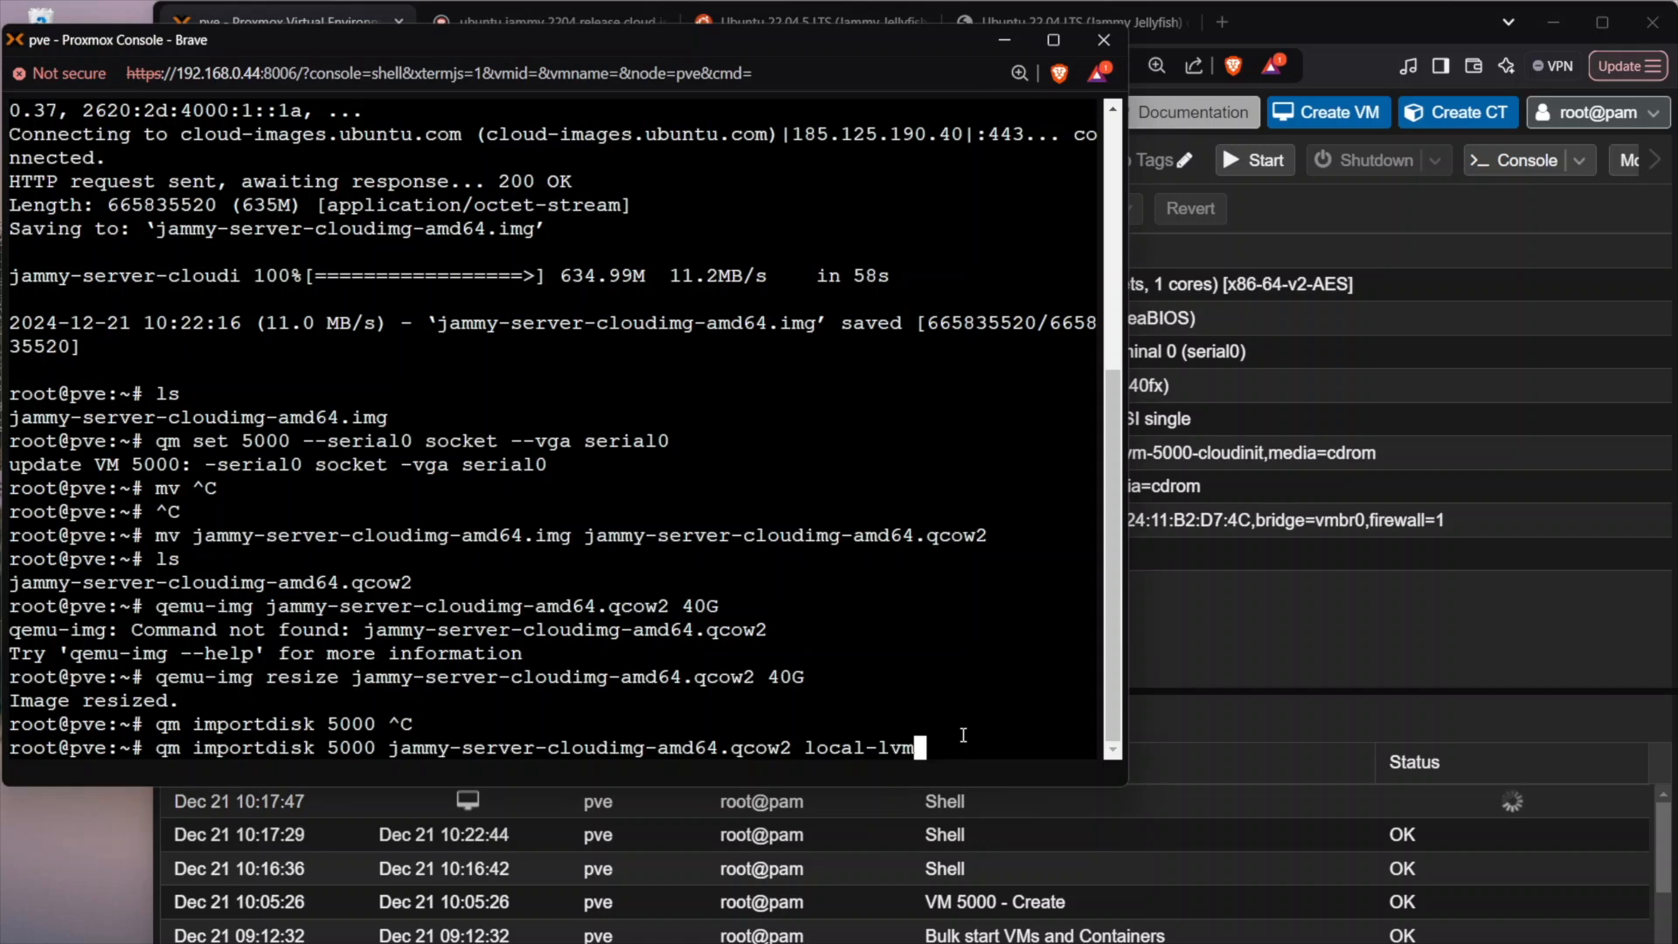
pyautogui.moveTo(155, 747); pyautogui.dragTo(917, 746)
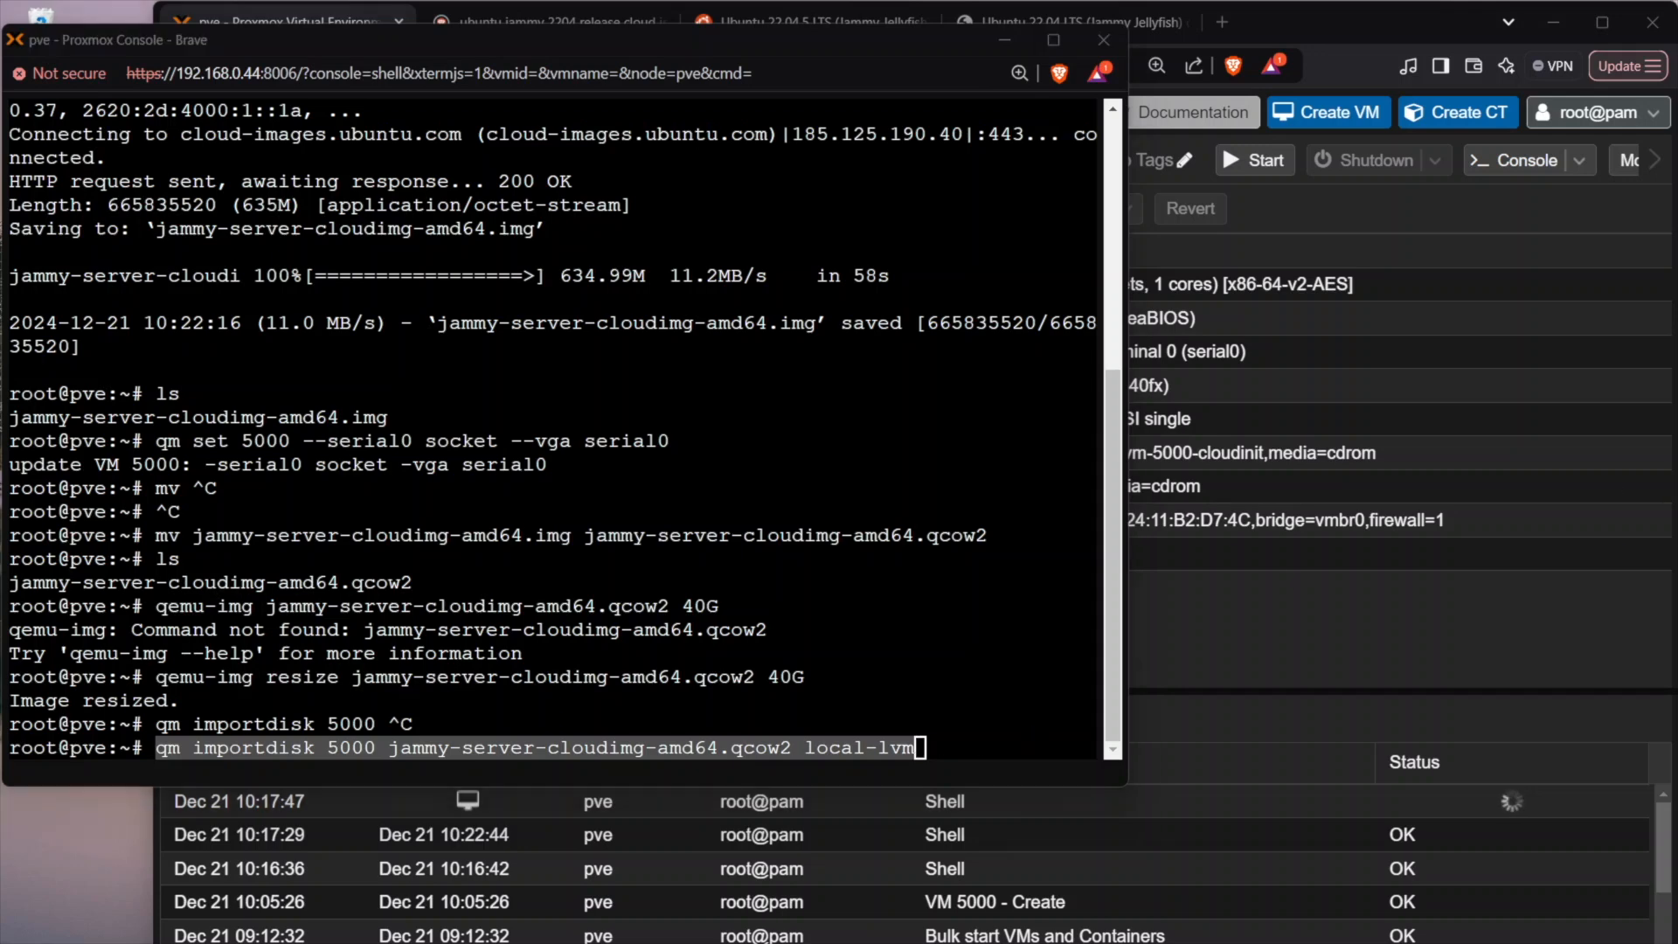
pyautogui.click(948, 750)
# Open the local-lvm storage summary to examine its usage and capacity, and return to the pve node.
pyautogui.moveTo(805, 750); pyautogui.dragTo(920, 747)
pyautogui.click(1142, 658)
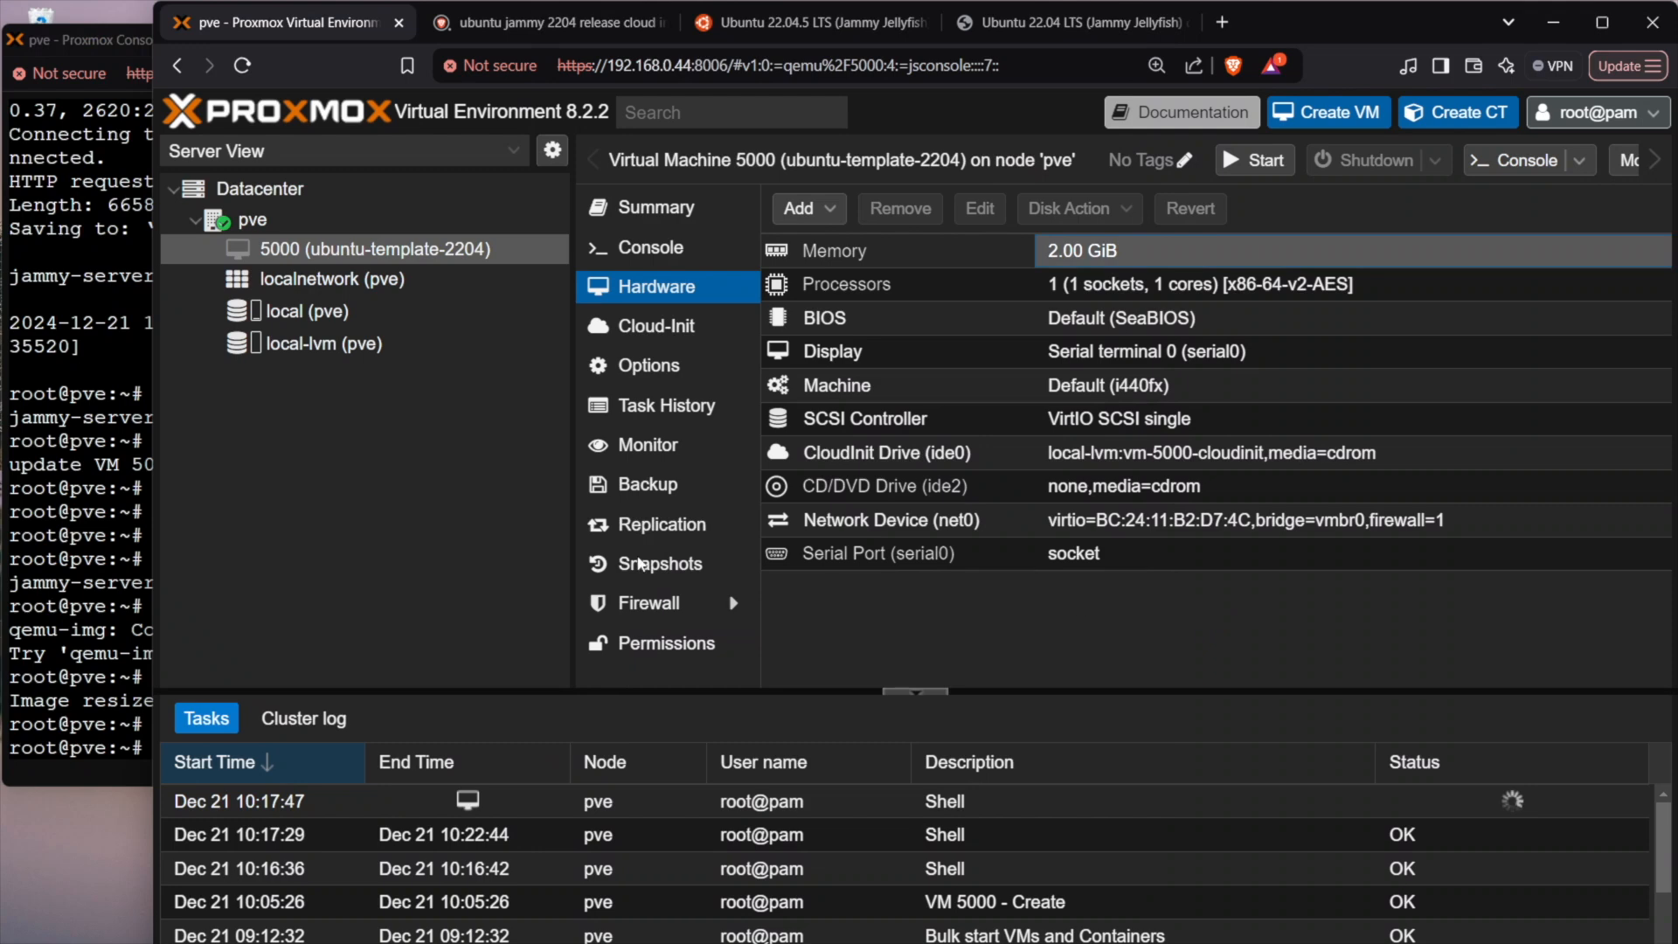
pyautogui.click(324, 350)
pyautogui.doubleClick(1539, 493)
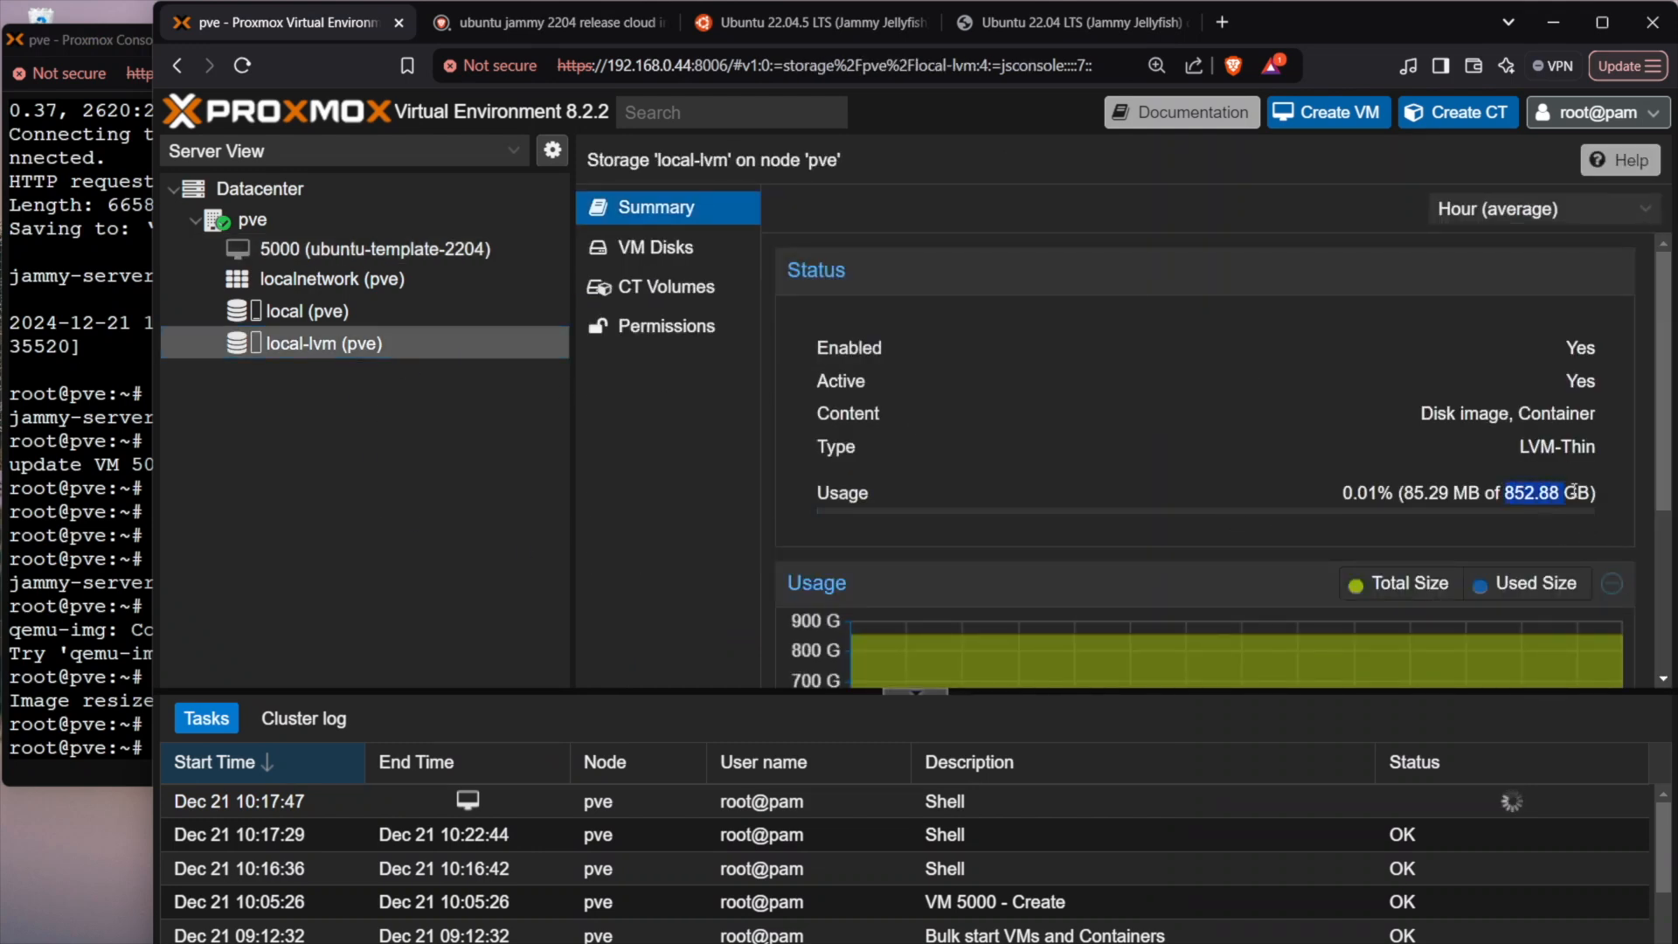
pyautogui.hotkey('shift', 'Home')
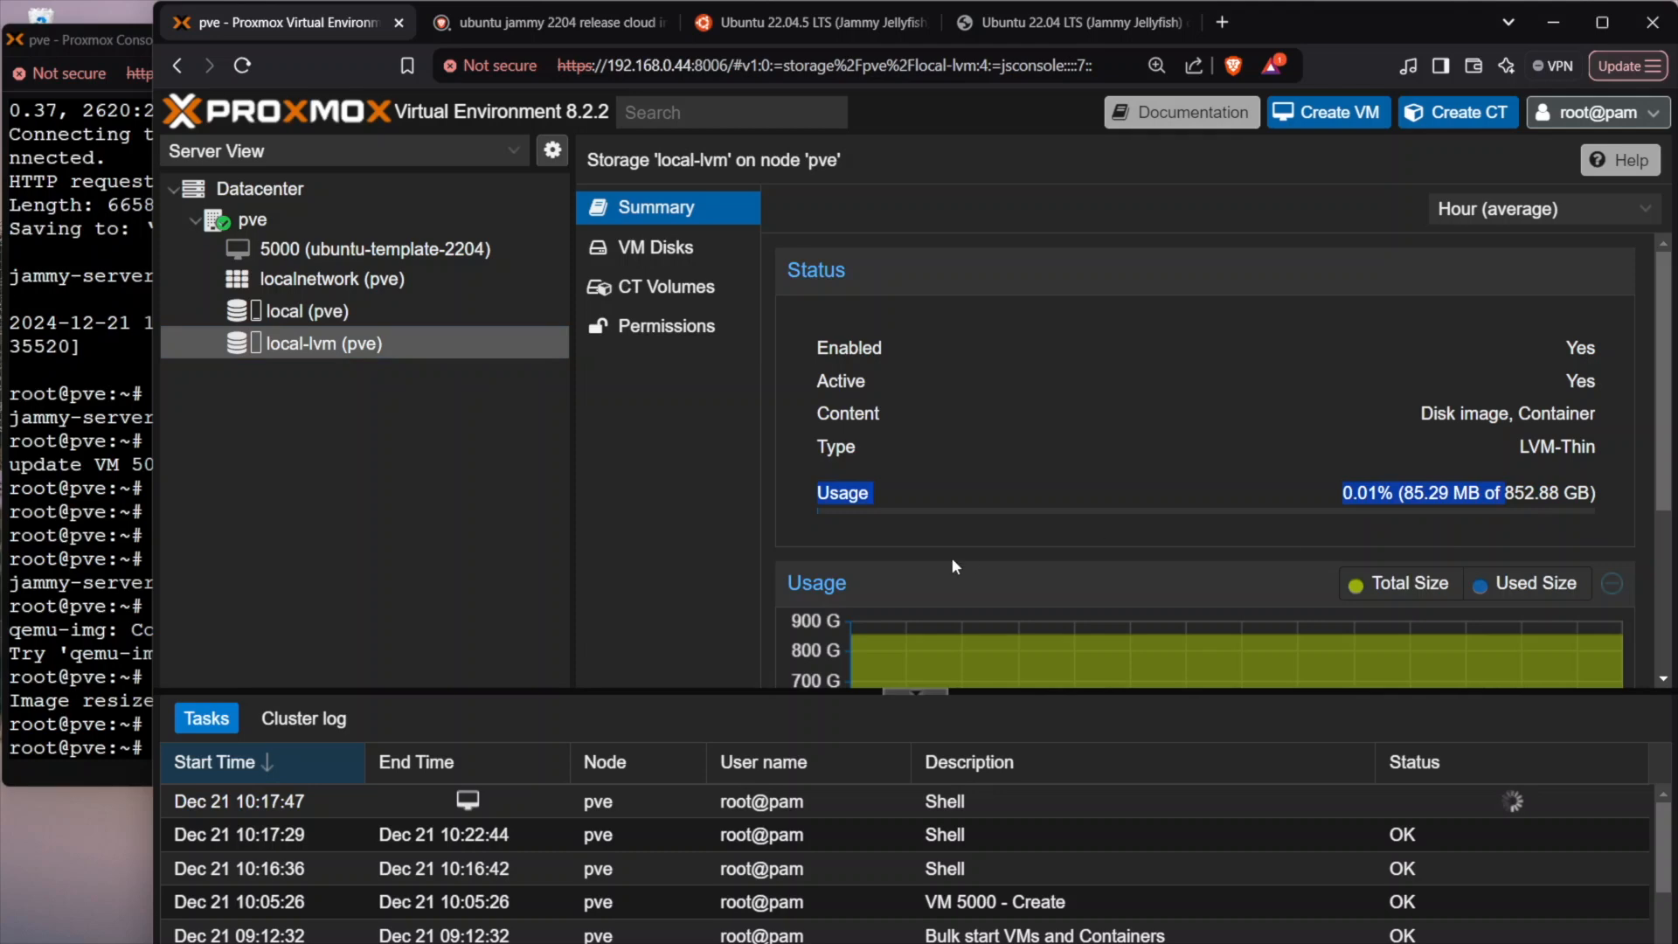
pyautogui.click(232, 225)
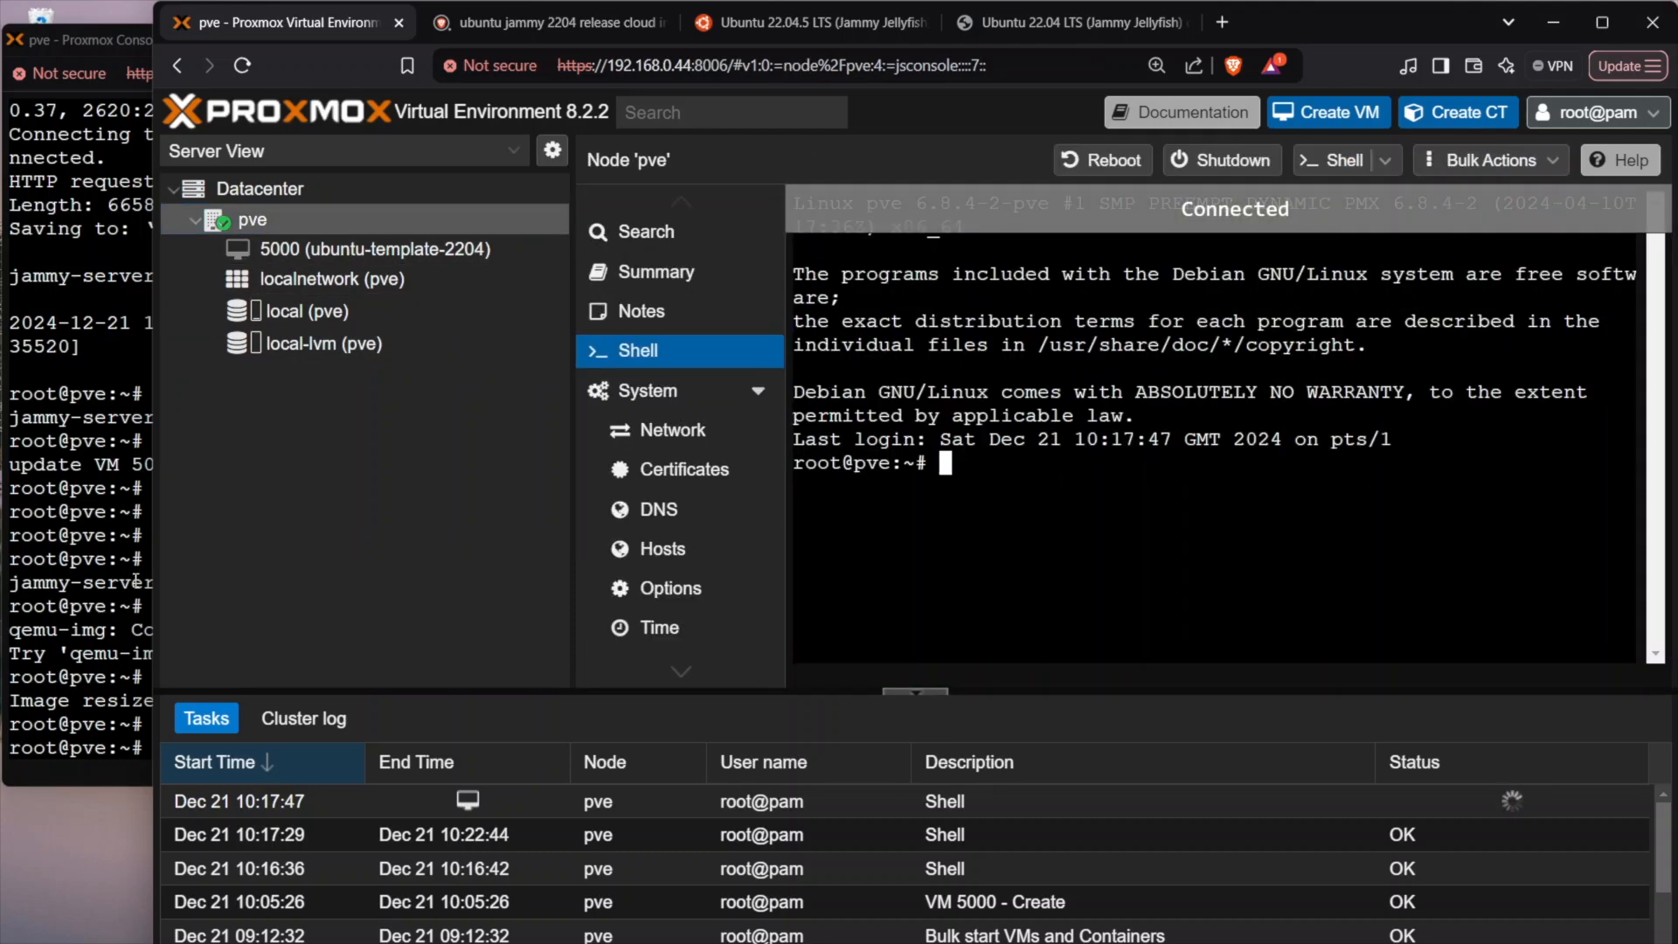
# Run the prepared qm importdisk command for VM 5000 in the shell console and check its transfer output.
pyautogui.click(95, 551)
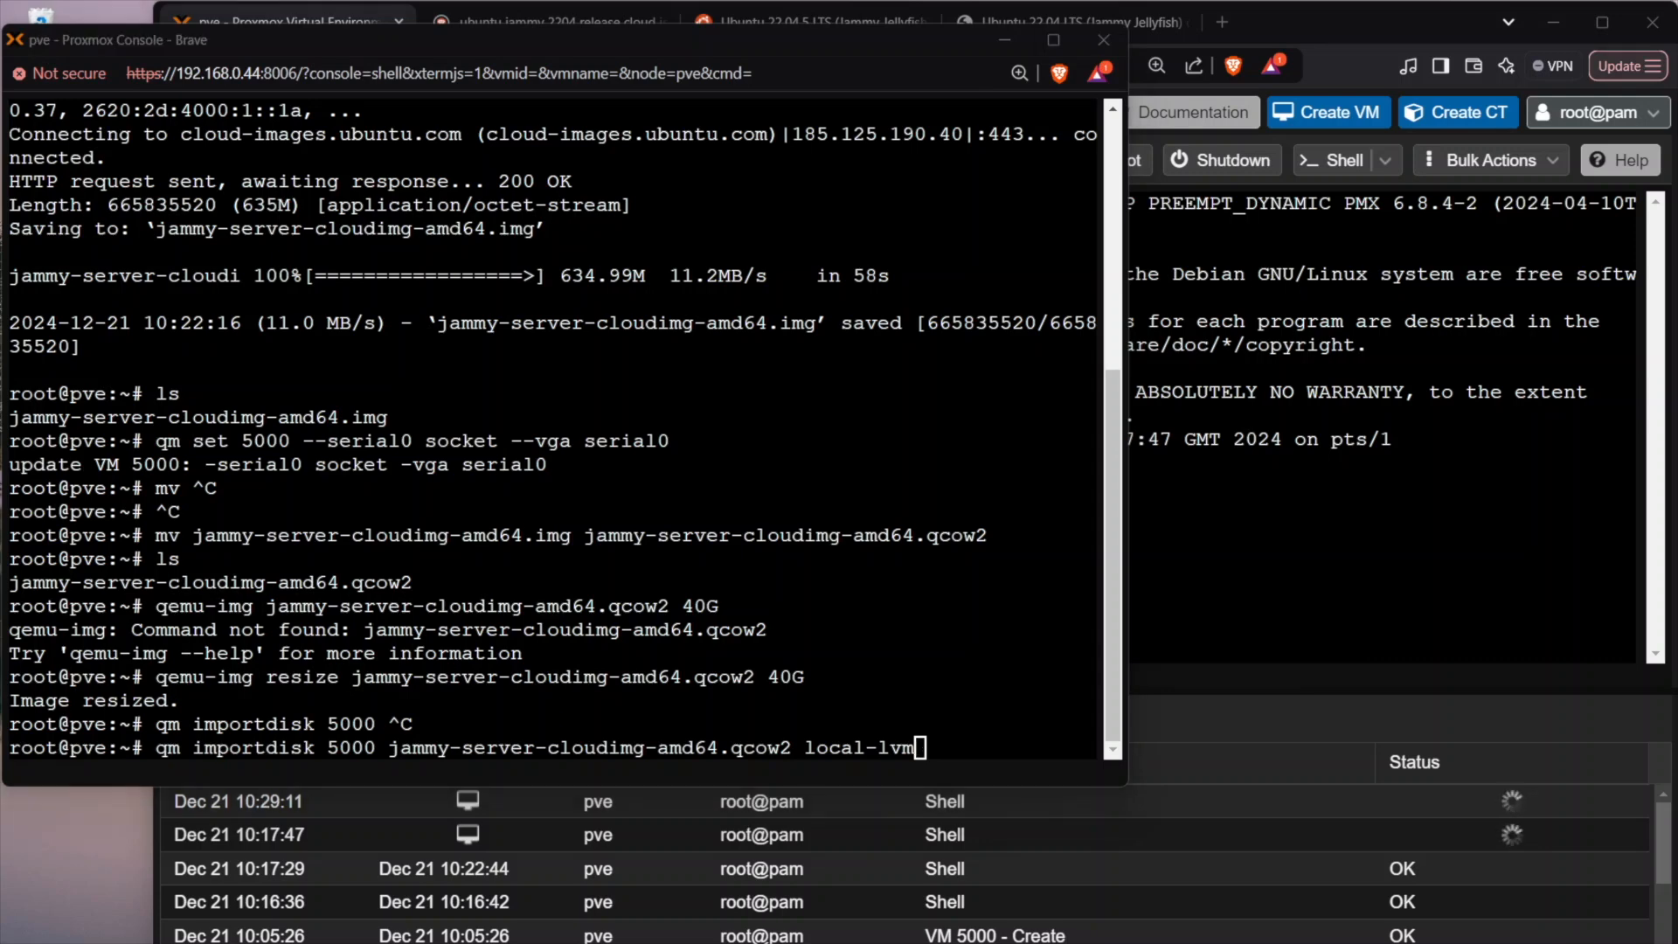
pyautogui.click(849, 609)
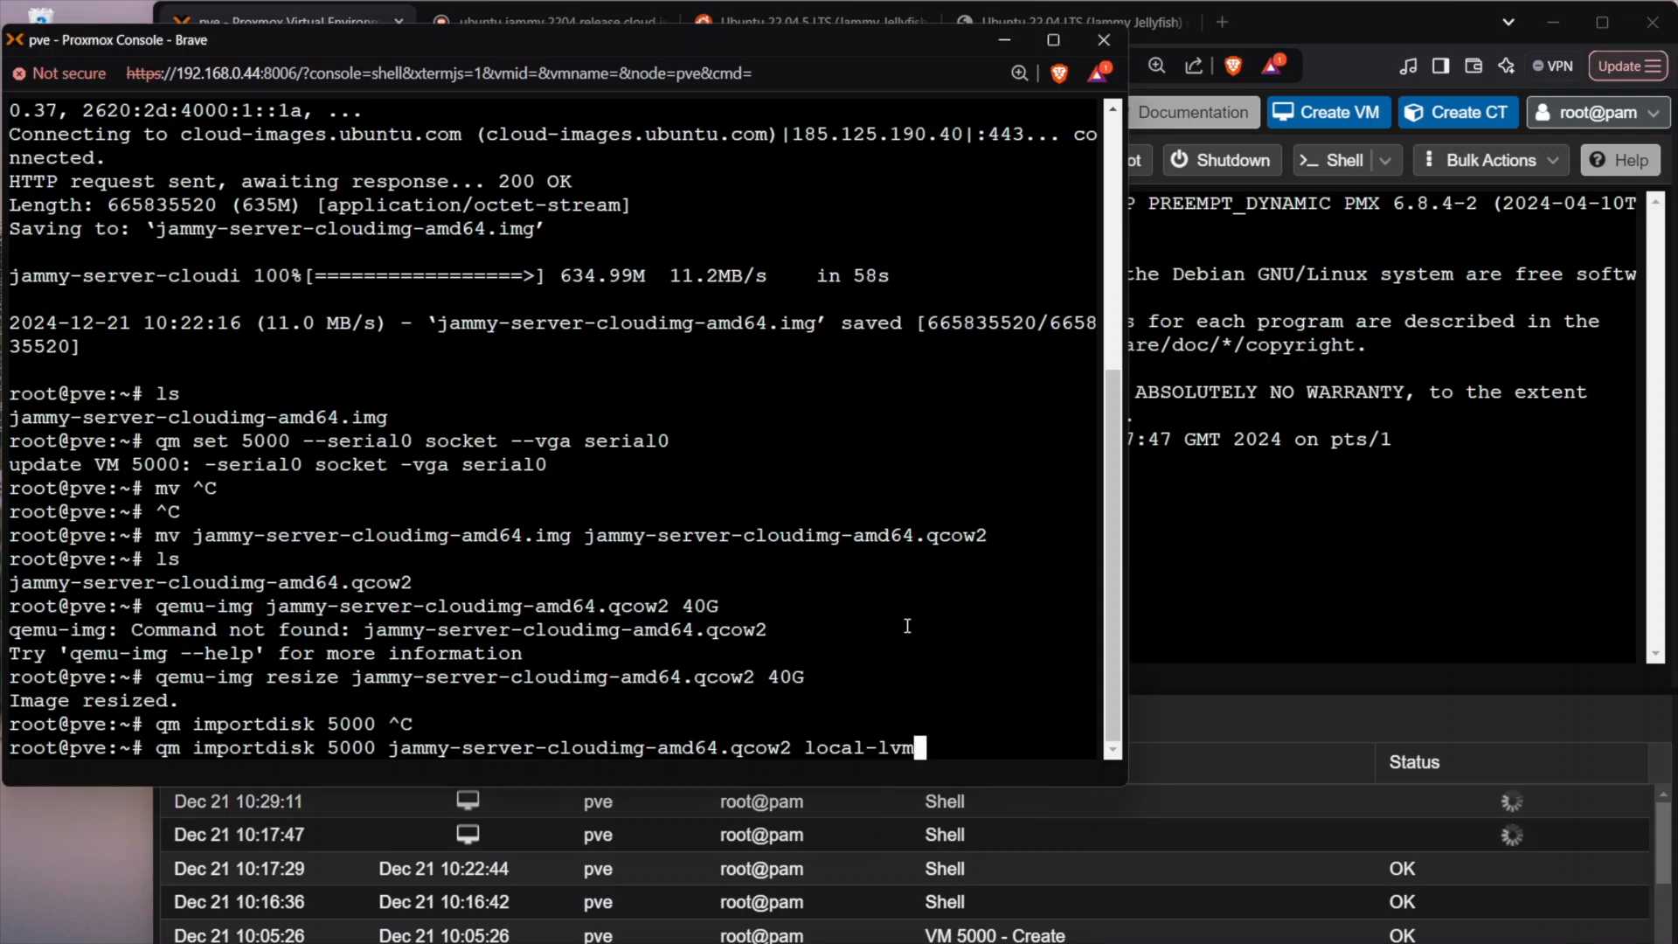
pyautogui.press('Return')
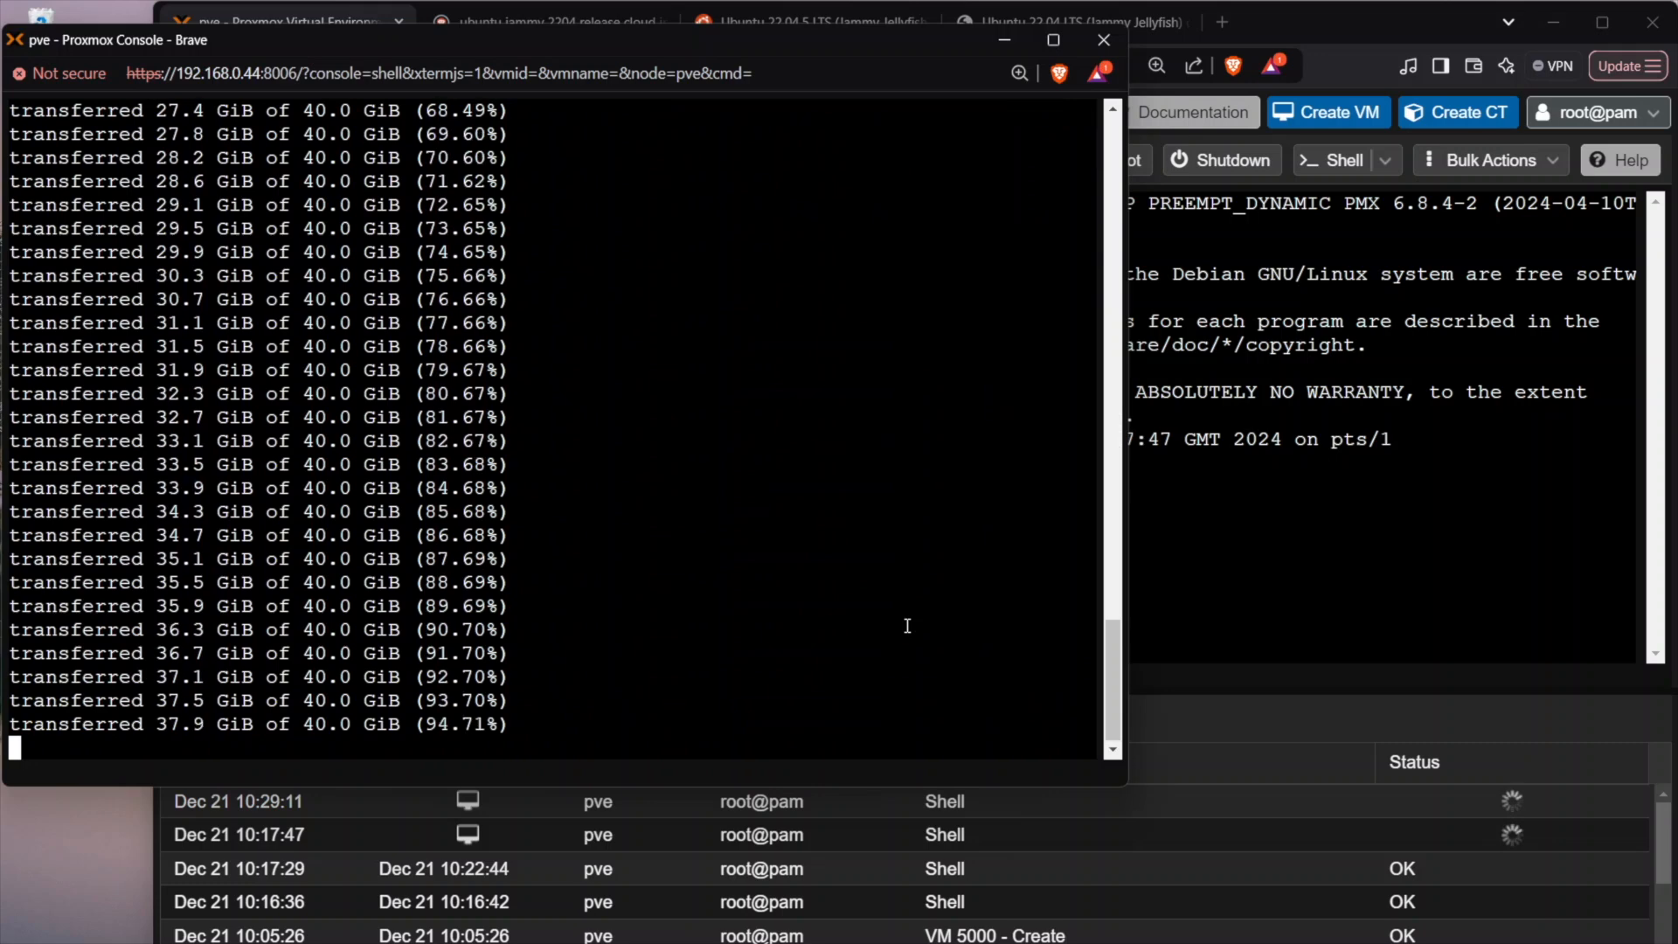
pyautogui.moveTo(21, 725); pyautogui.dragTo(483, 715)
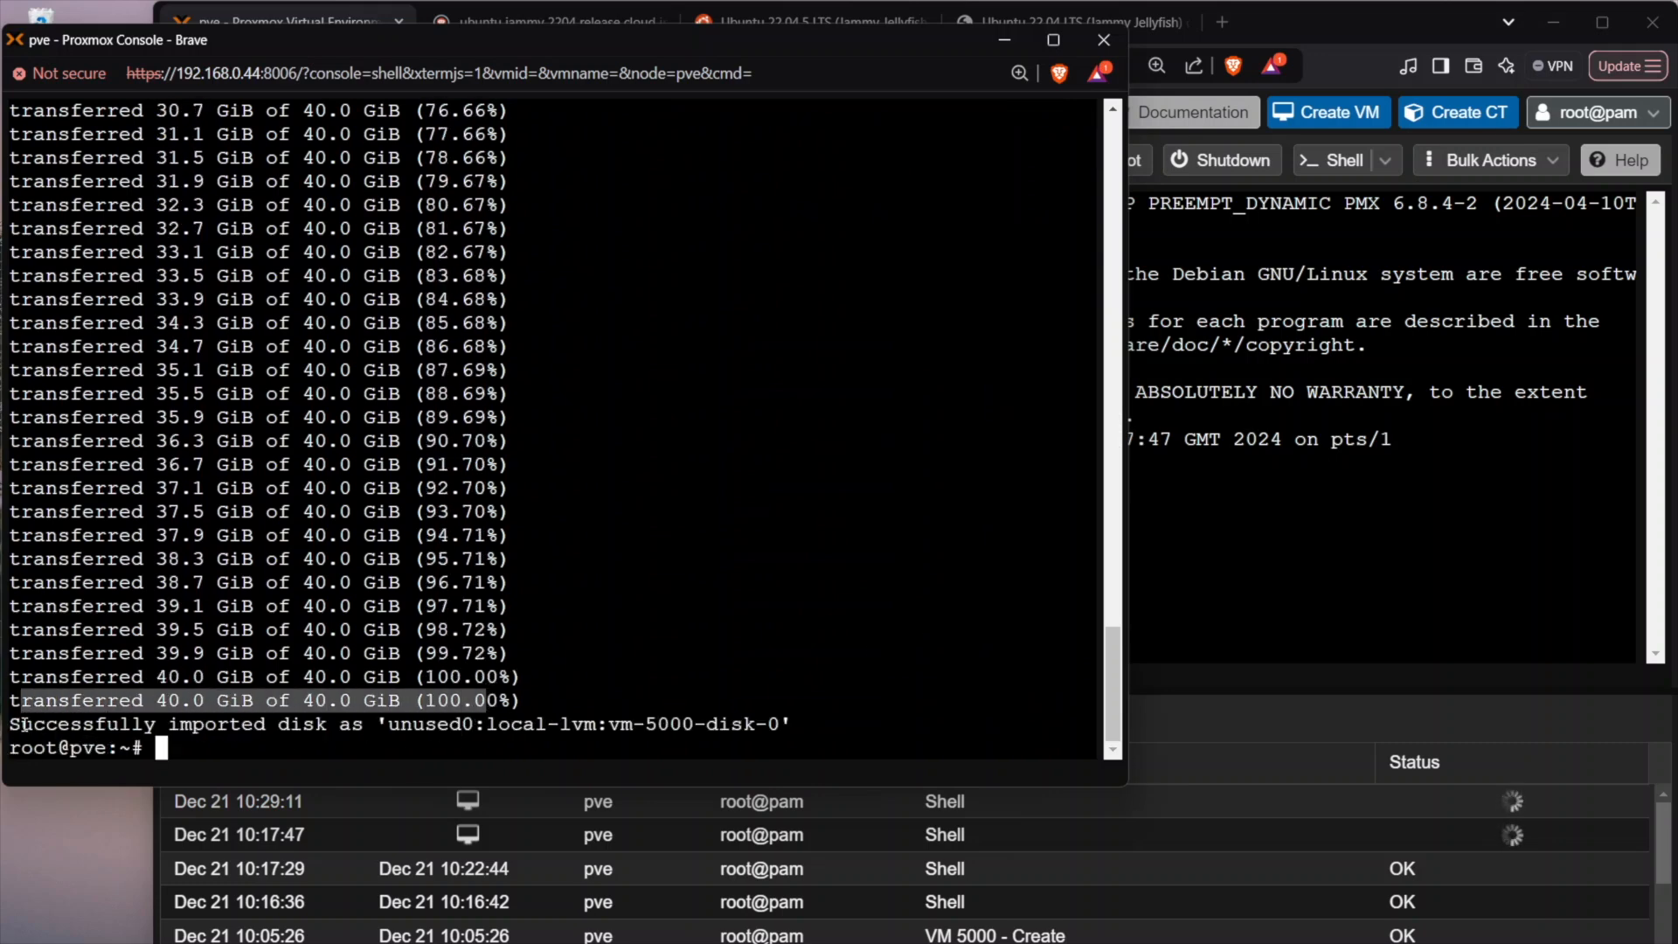
pyautogui.moveTo(26, 725); pyautogui.dragTo(799, 720)
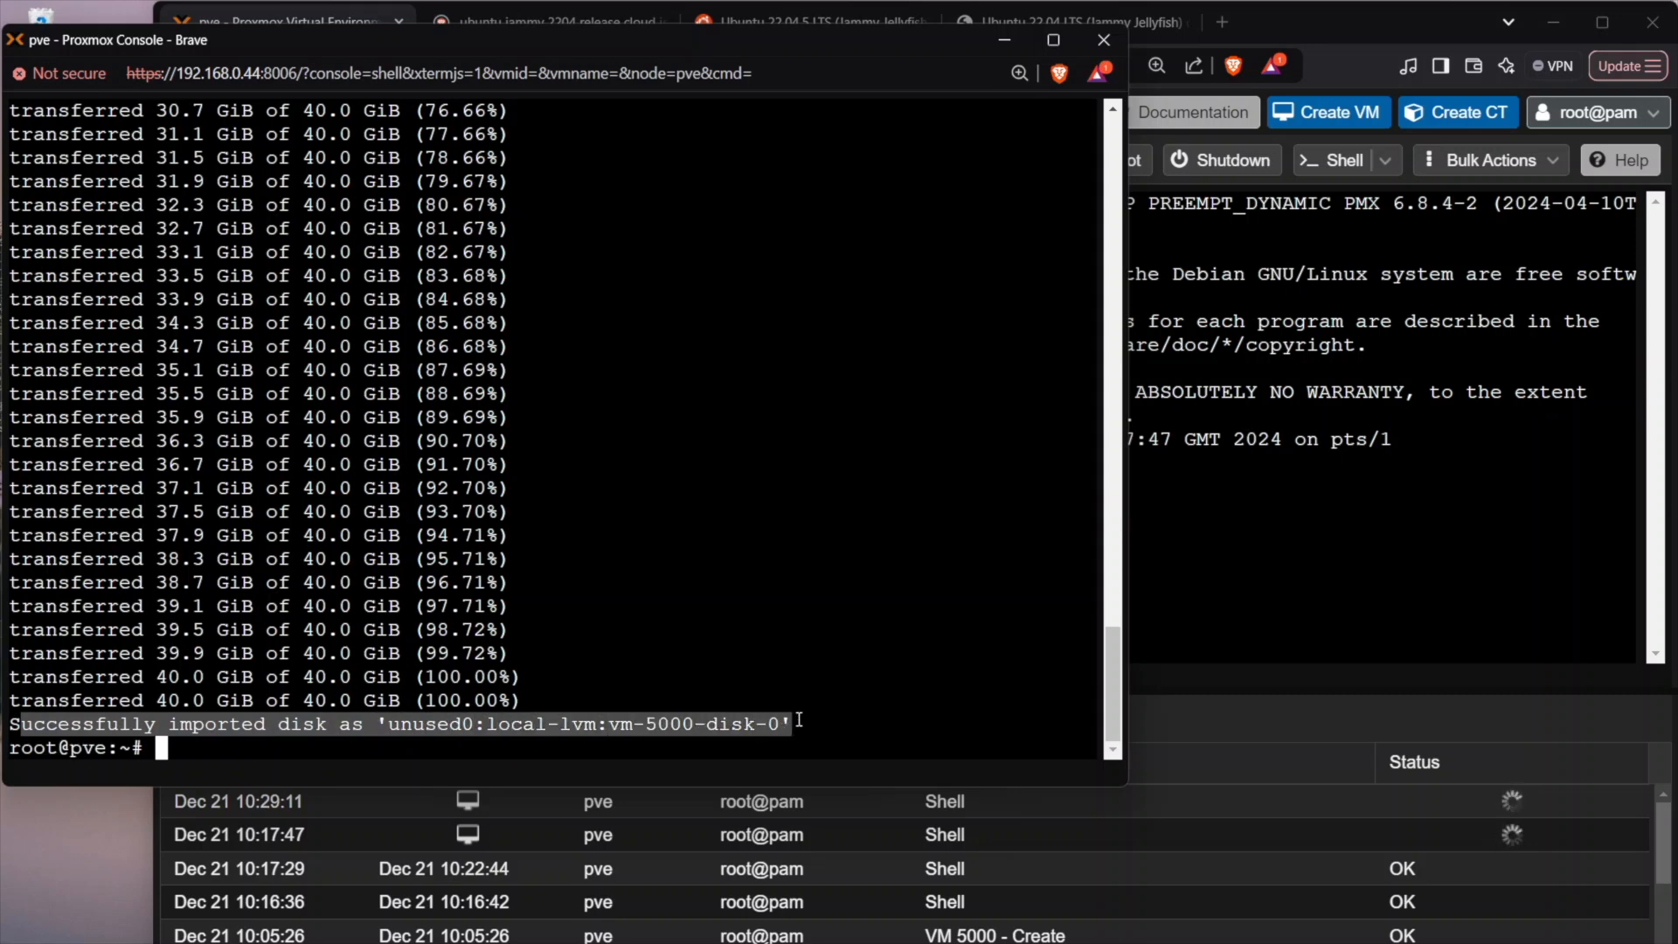
# Inspect the imported disk's entry in VM 5000's hardware list and return to the shell console.
pyautogui.click(1307, 533)
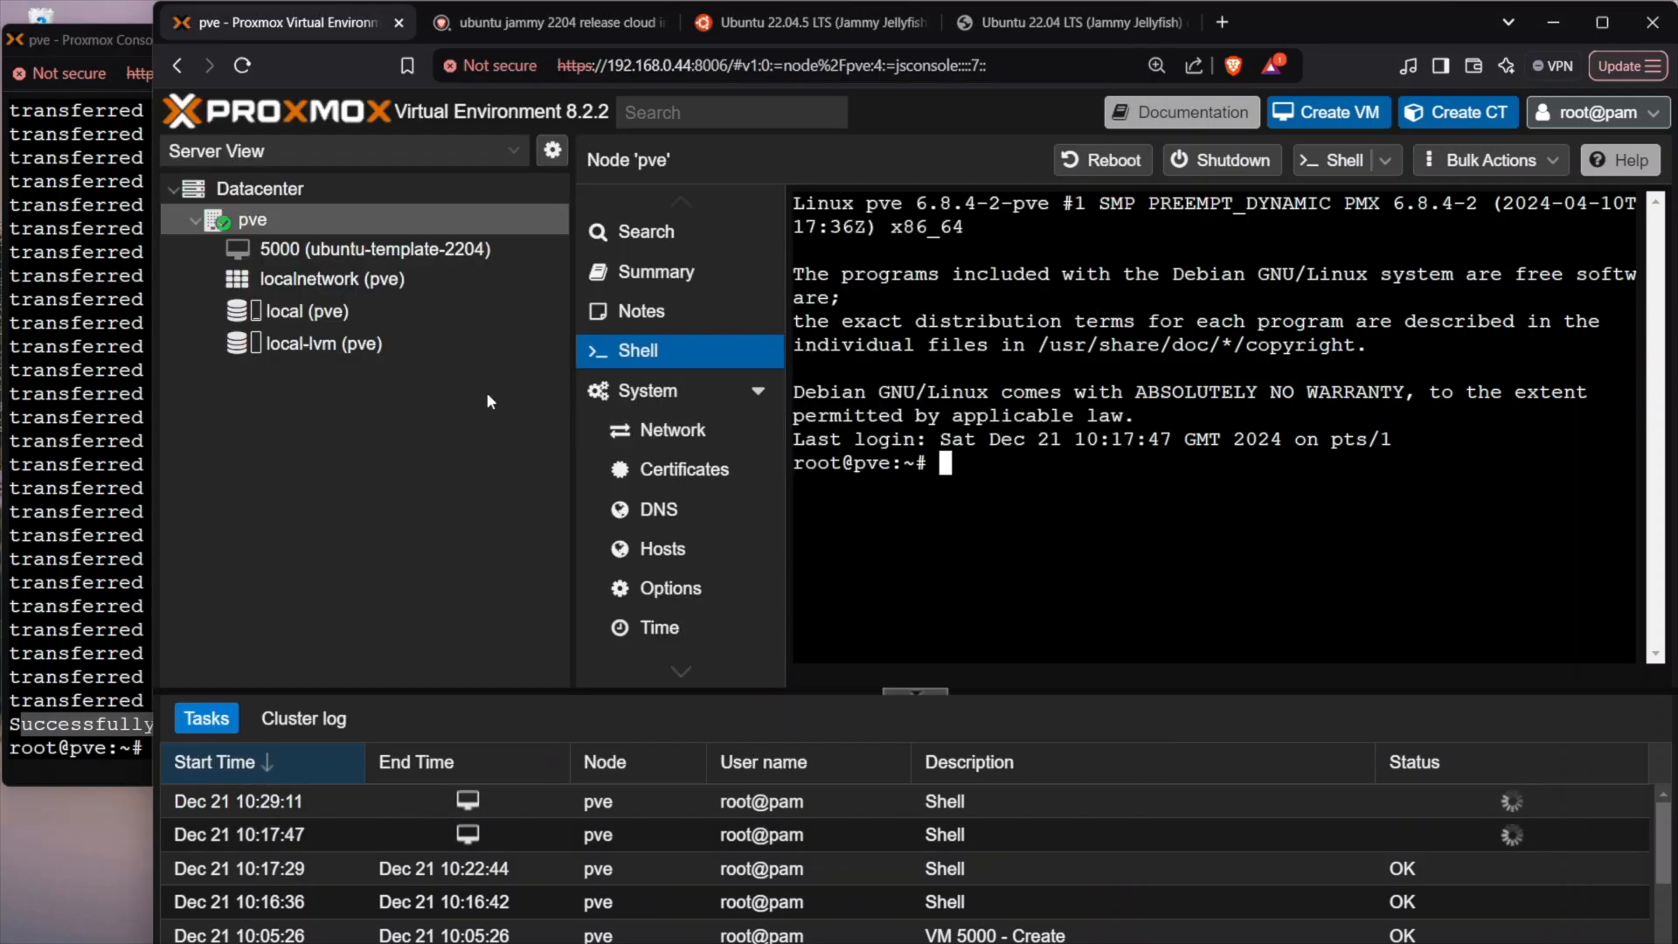
pyautogui.click(279, 252)
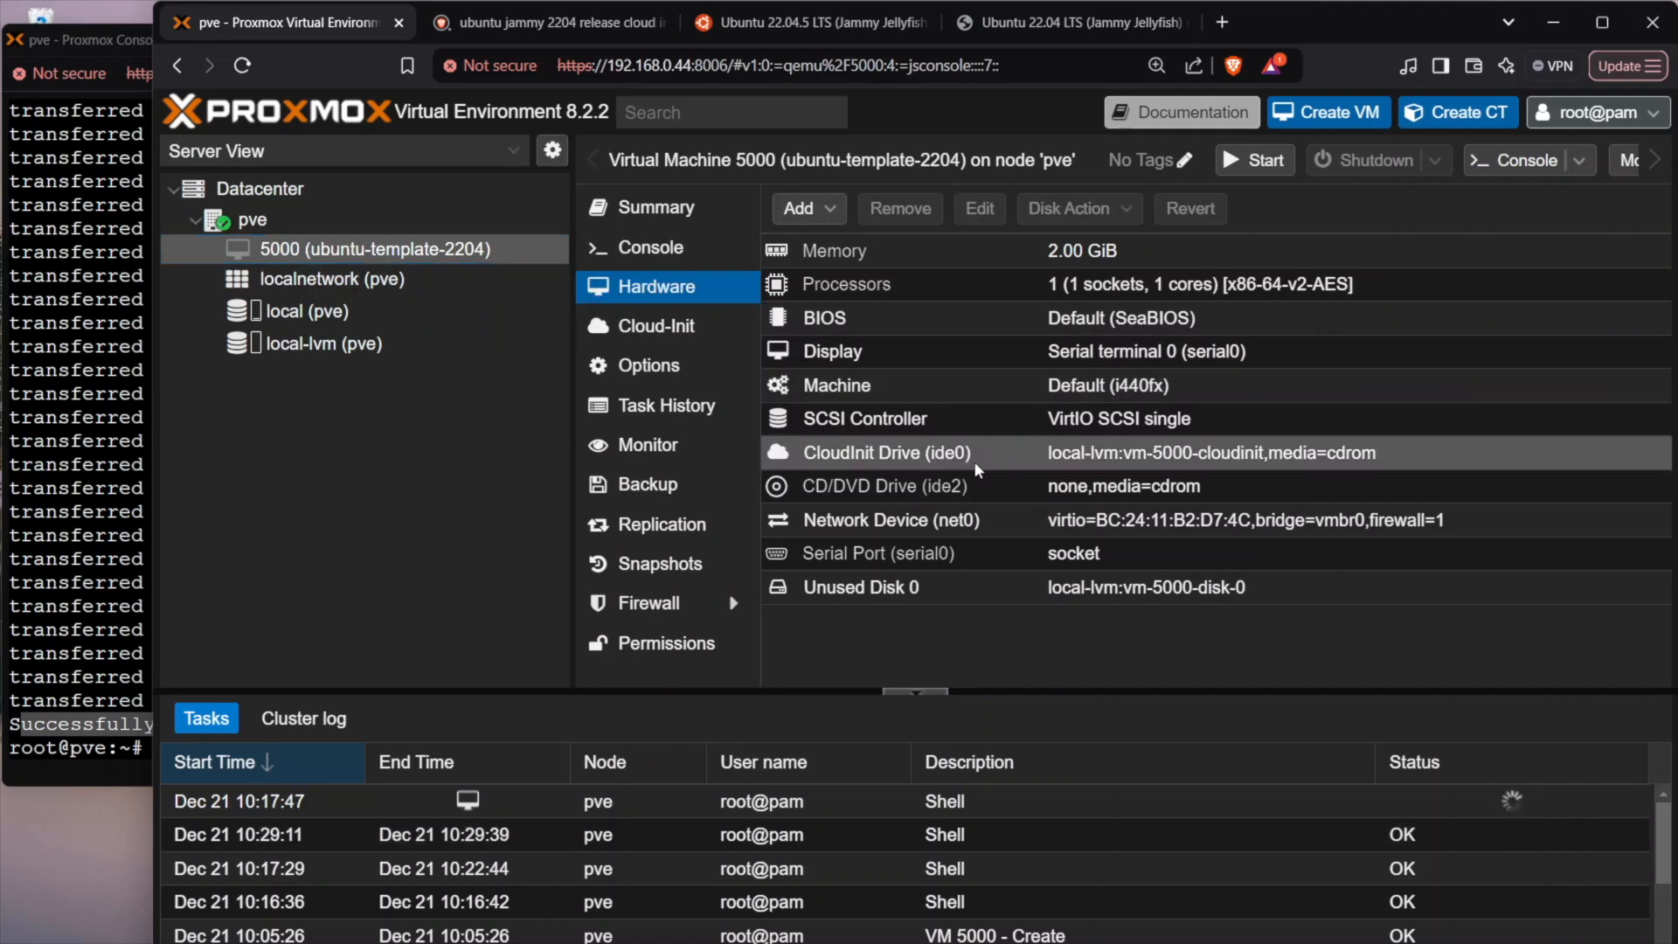
pyautogui.click(1152, 594)
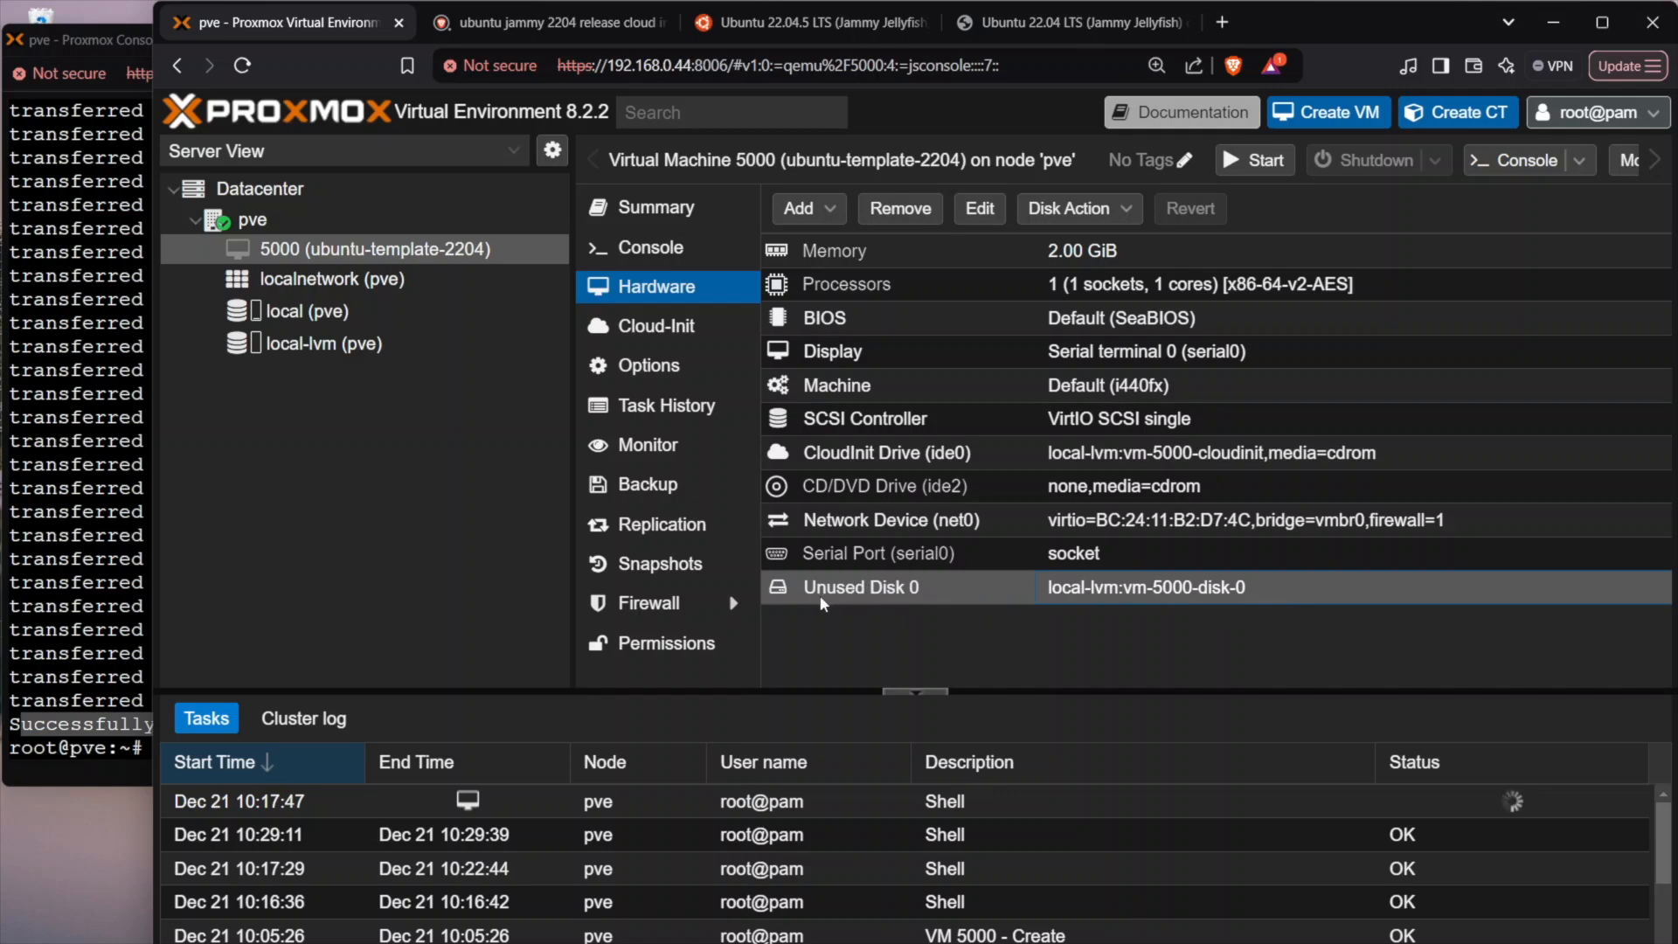
pyautogui.click(66, 703)
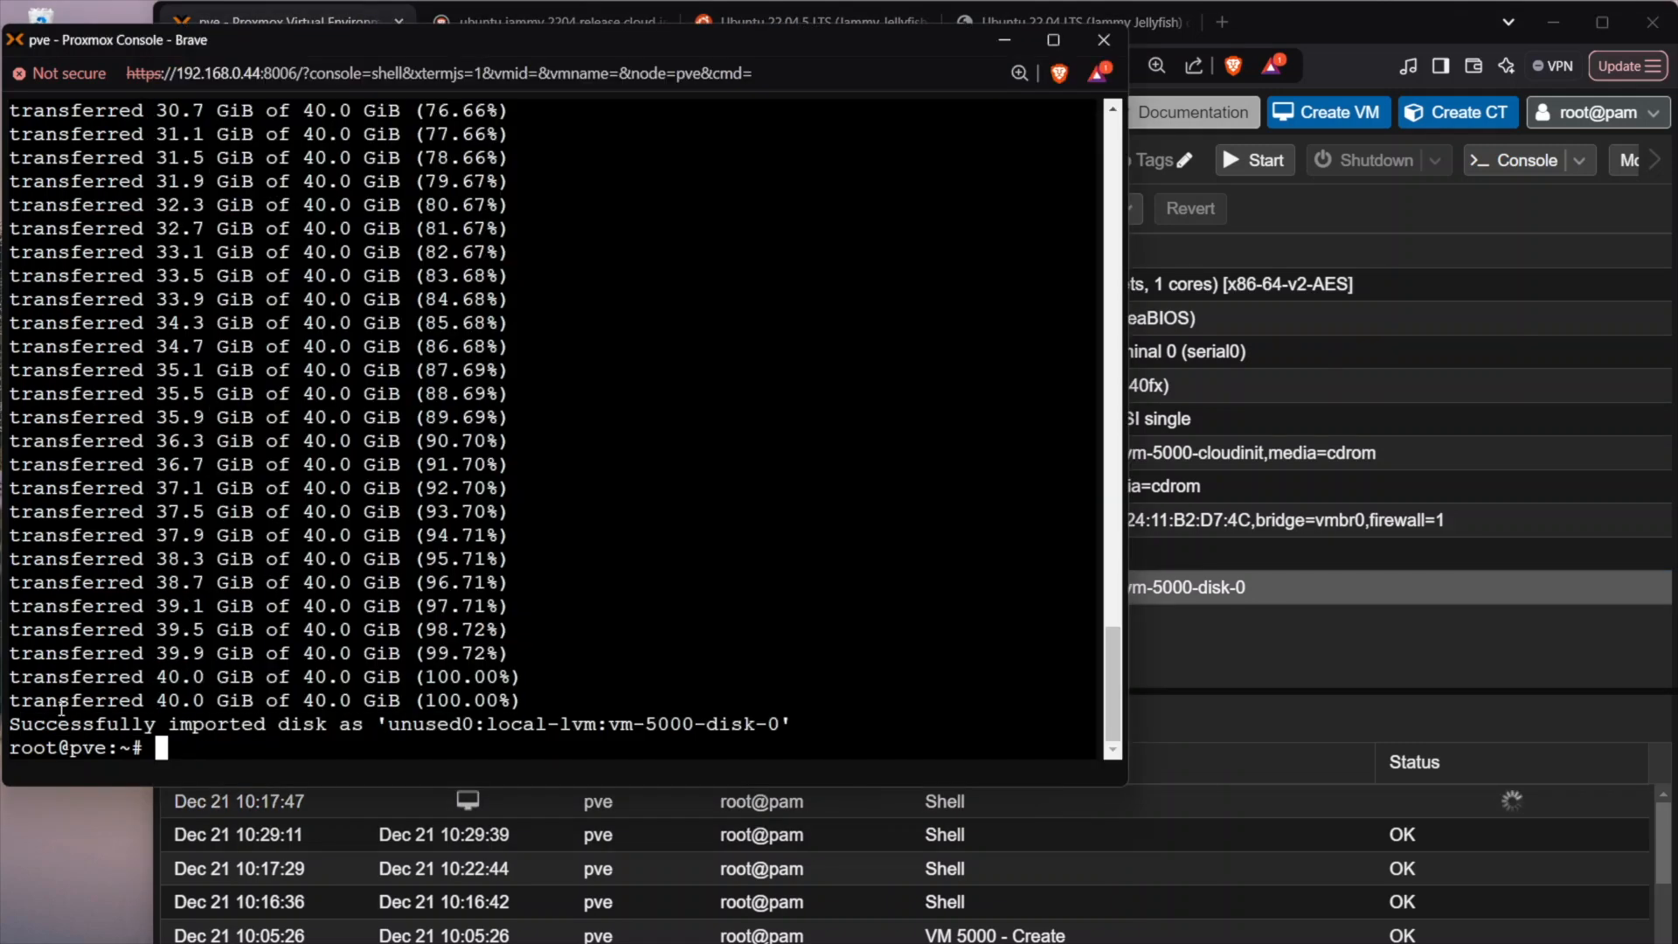
# Attach the unused disk vm-5000-disk-0 to VM 5000 as SCSI device 0 with Discard and SSD emulation enabled.
pyautogui.moveTo(48, 725); pyautogui.dragTo(390, 726)
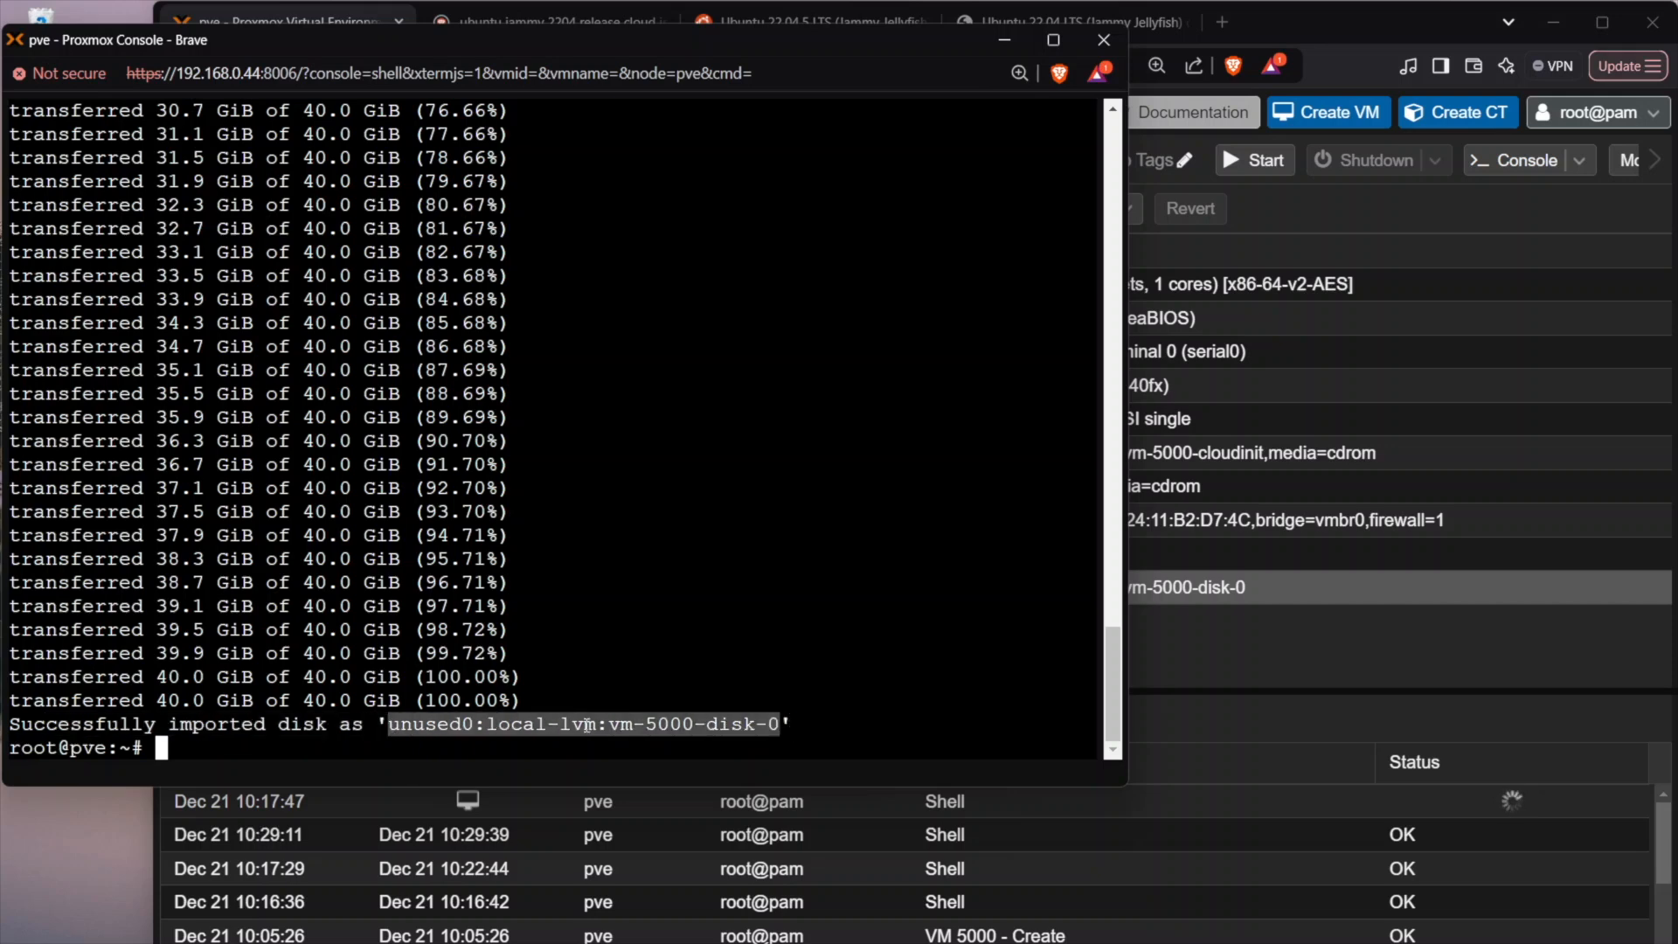
pyautogui.click(1246, 583)
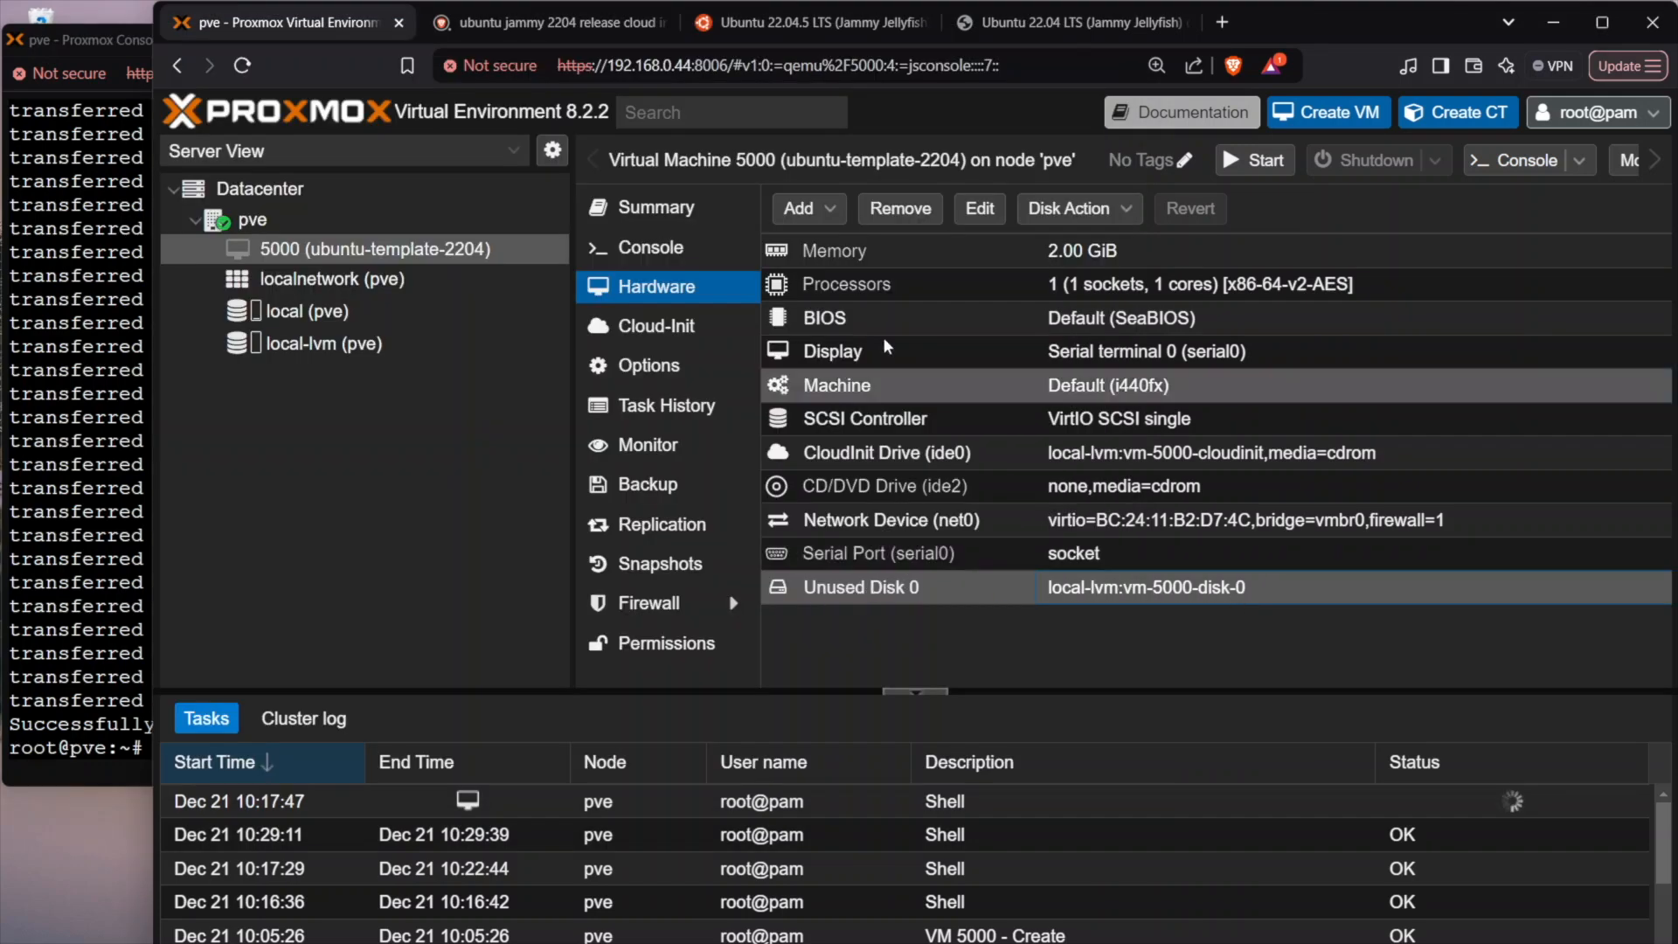
pyautogui.click(979, 210)
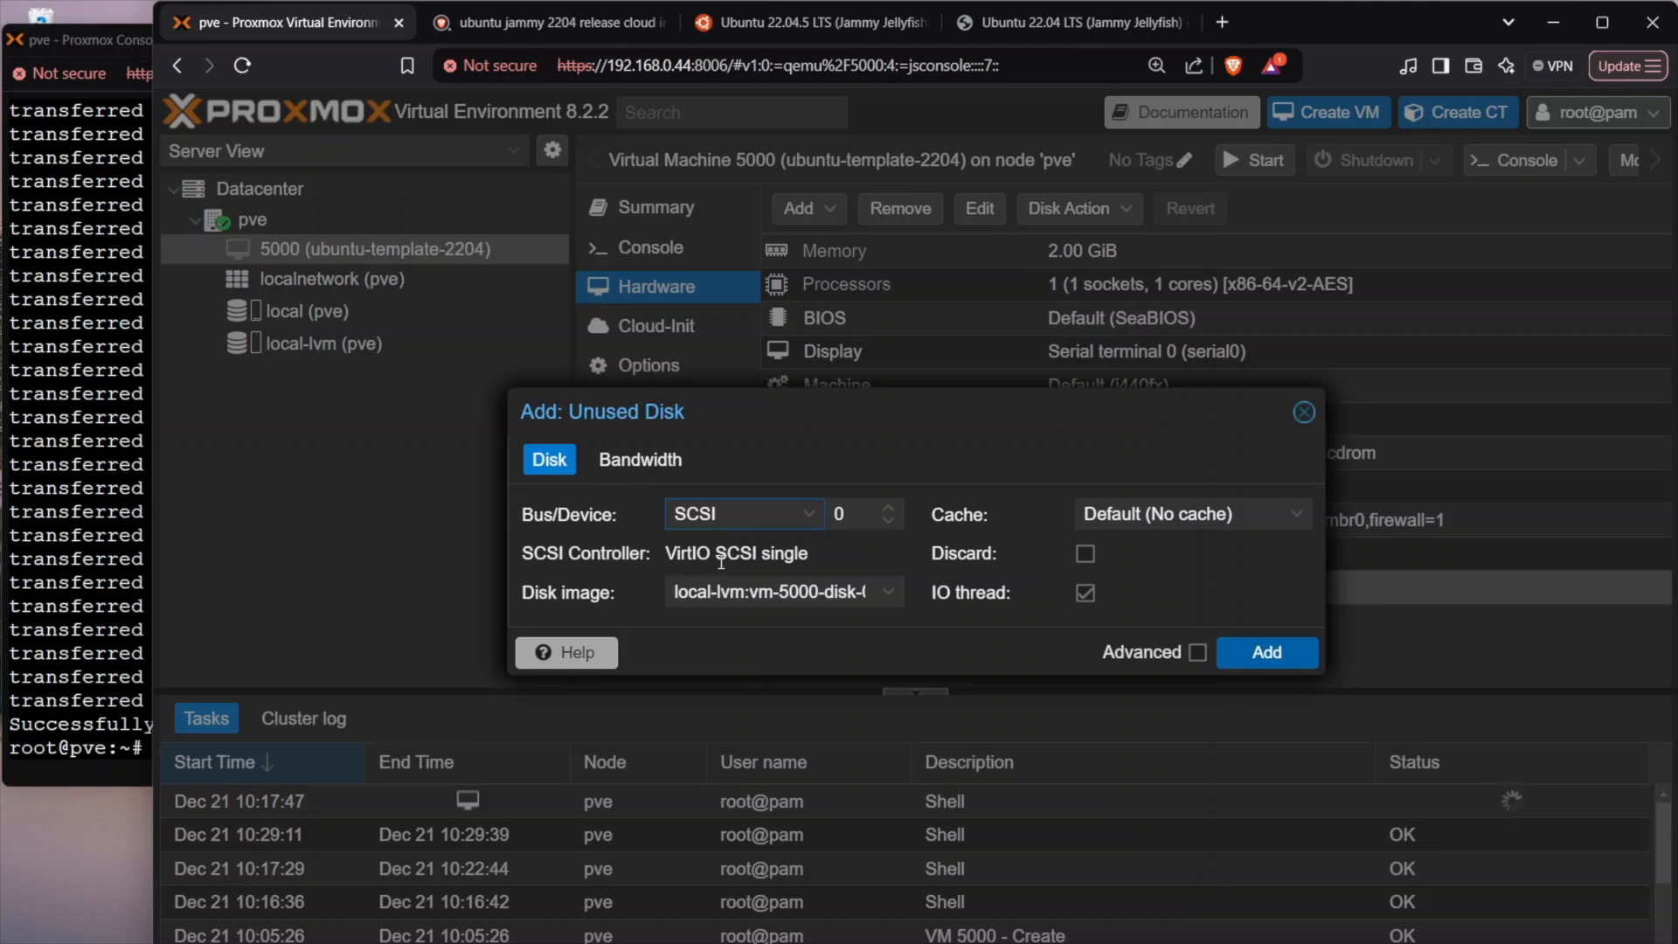
pyautogui.click(813, 523)
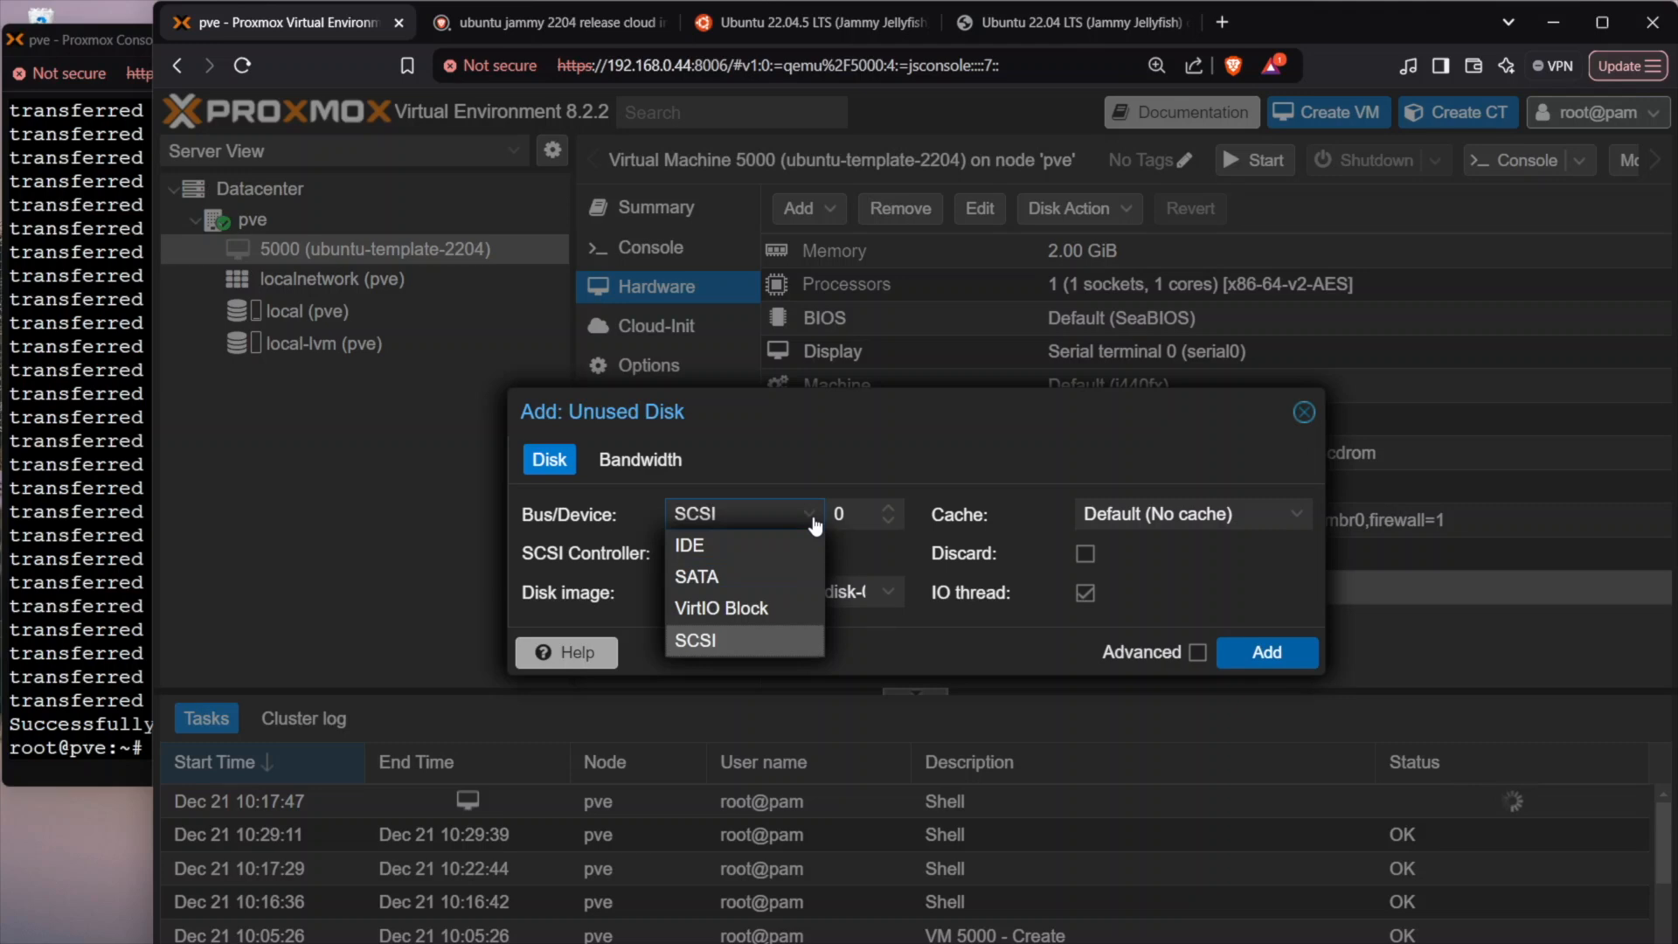
pyautogui.click(812, 523)
pyautogui.click(1083, 554)
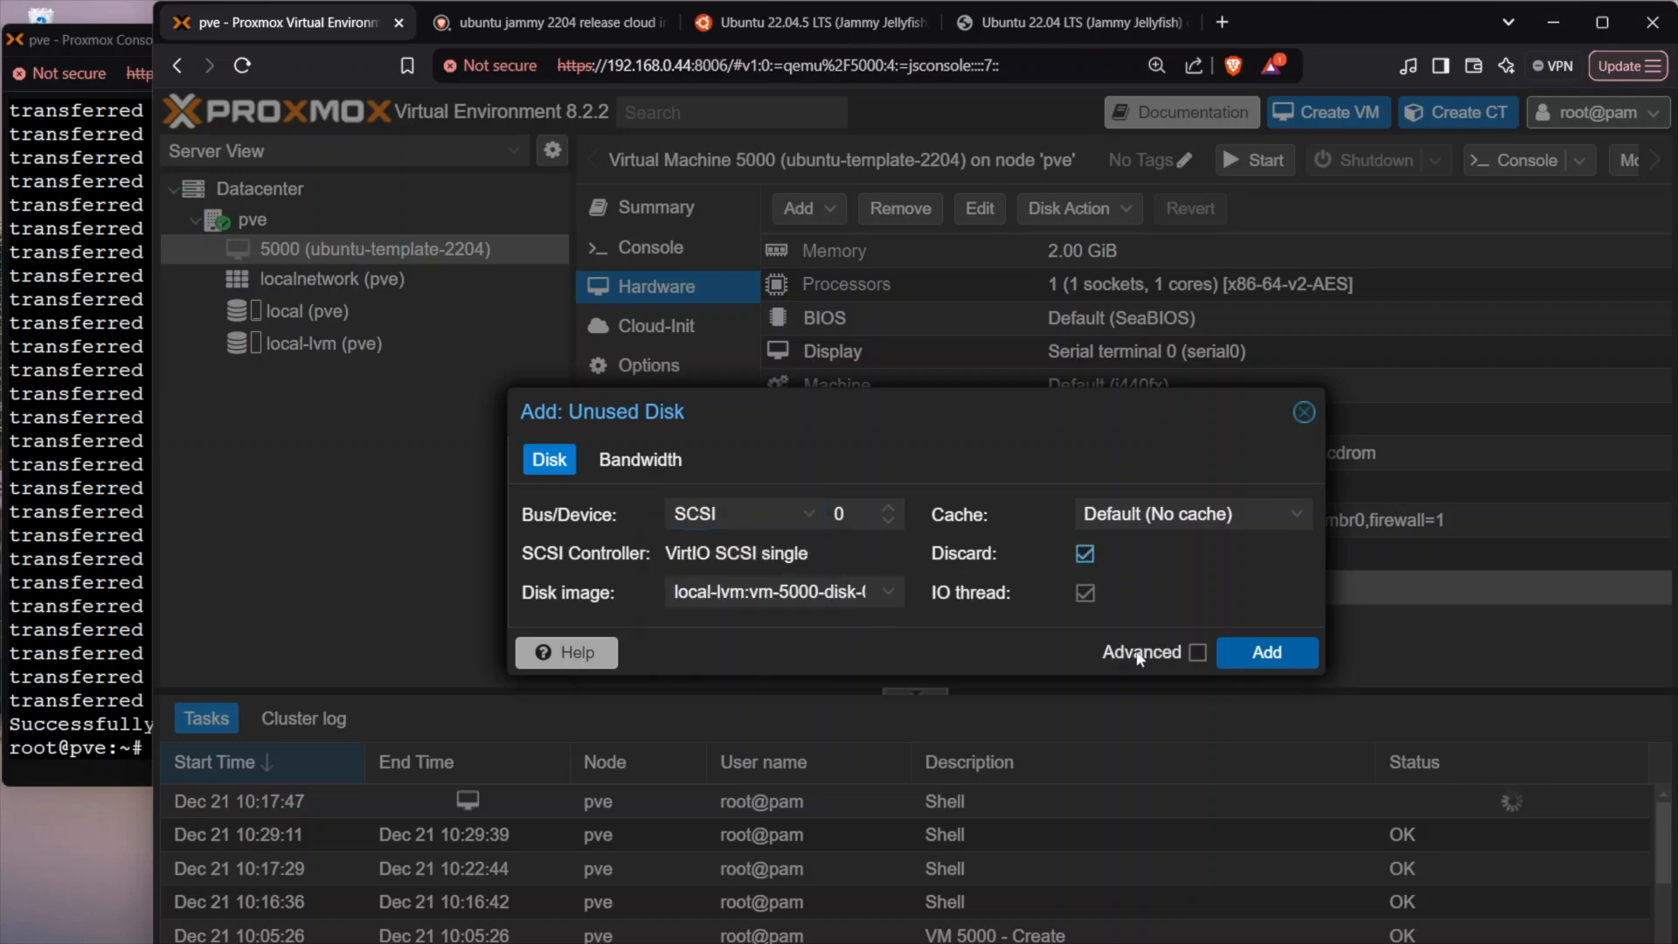
pyautogui.click(1194, 651)
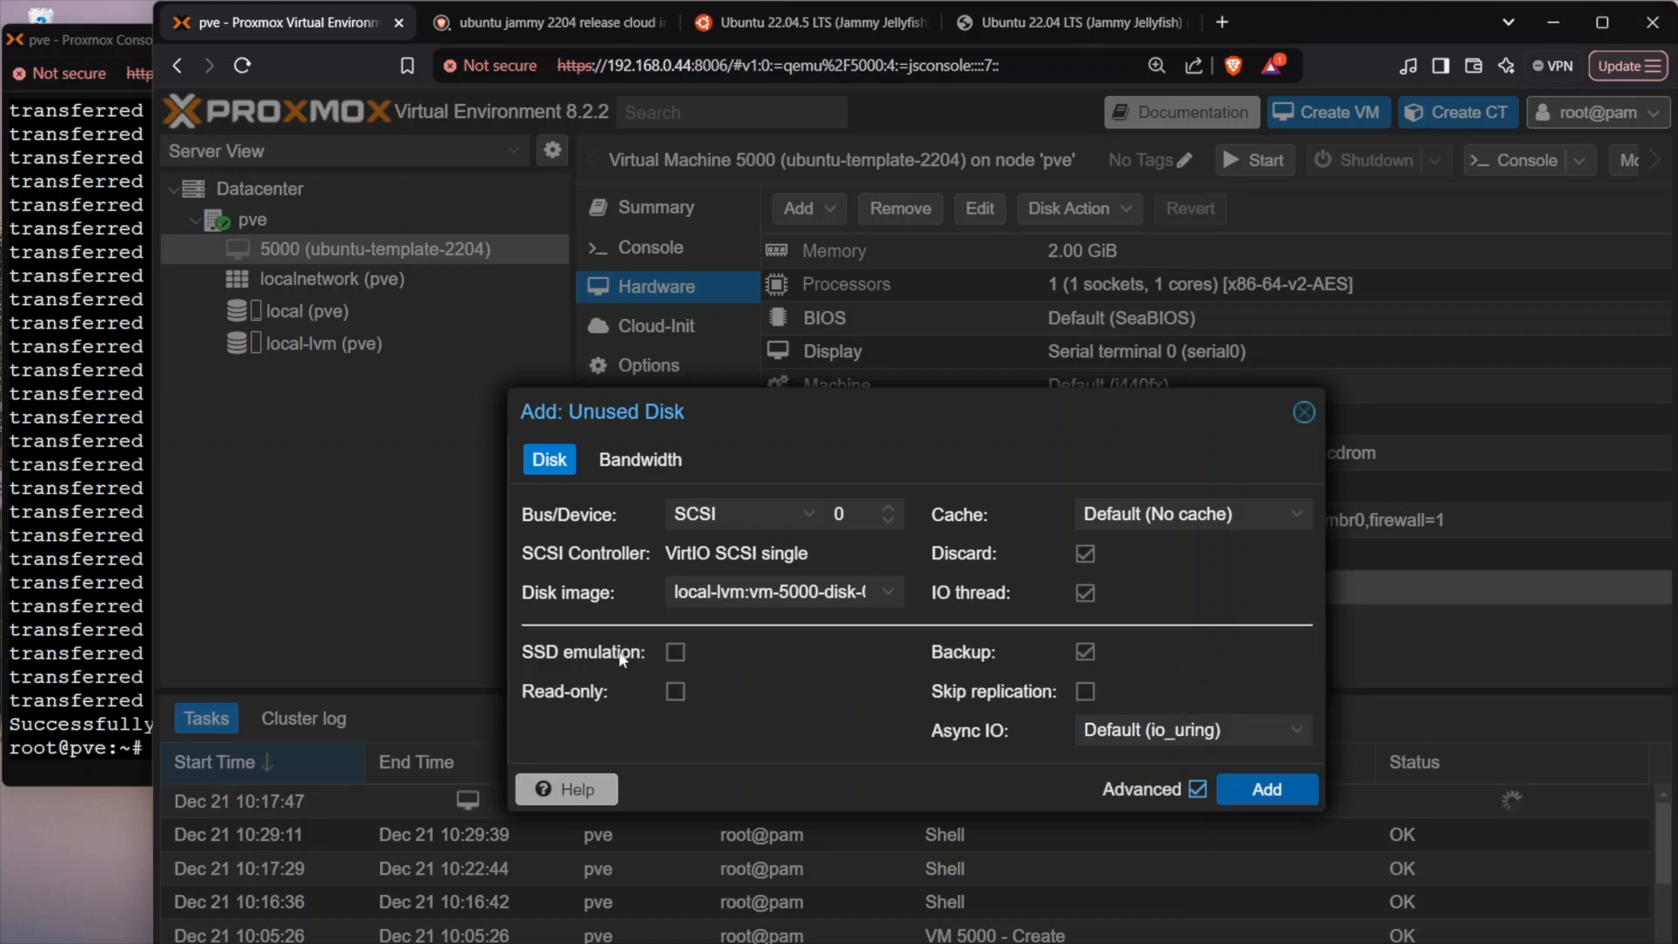
pyautogui.click(673, 653)
pyautogui.click(1267, 790)
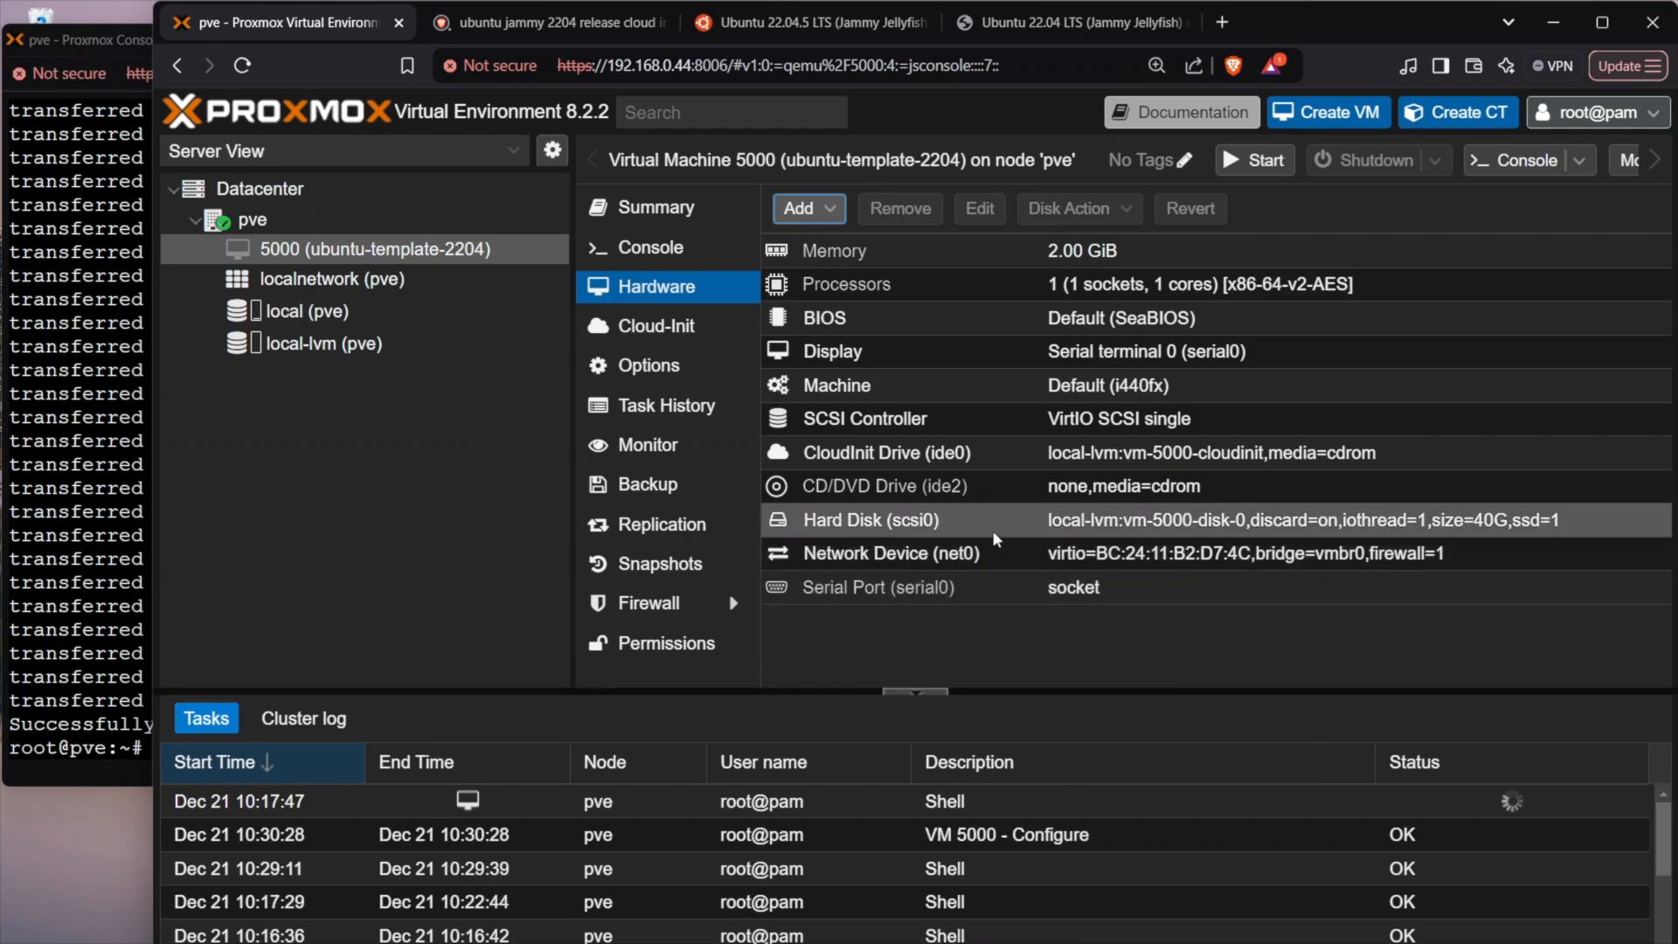
pyautogui.click(1180, 524)
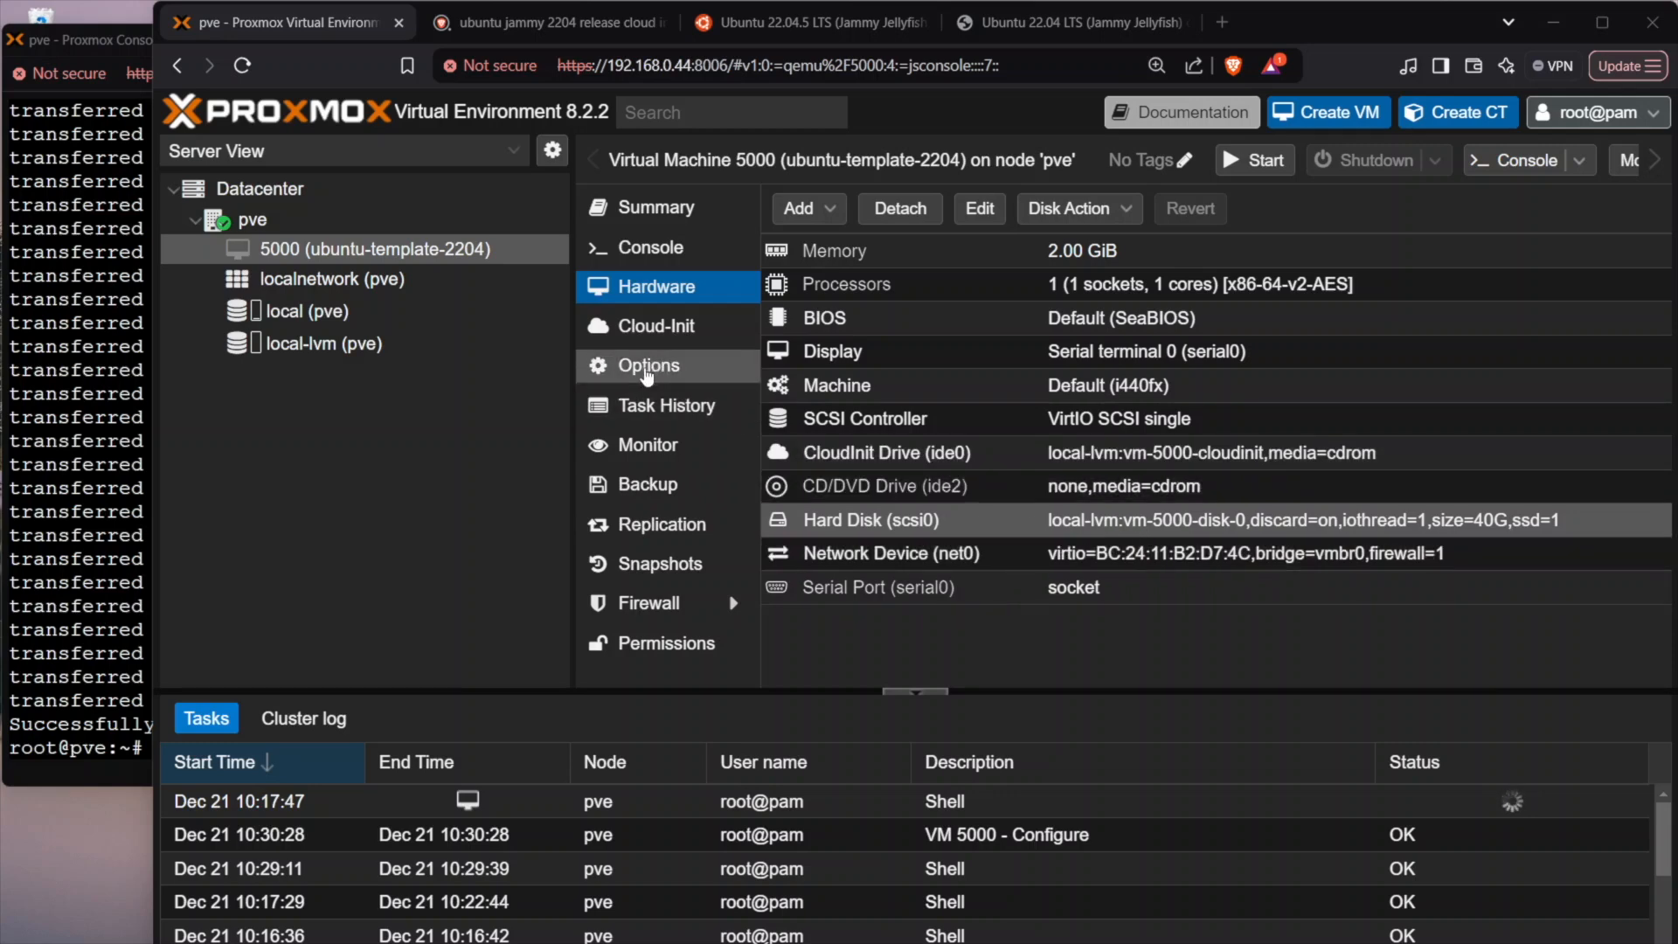
# Enable Start at boot in VM 5000's options.
pyautogui.click(688, 376)
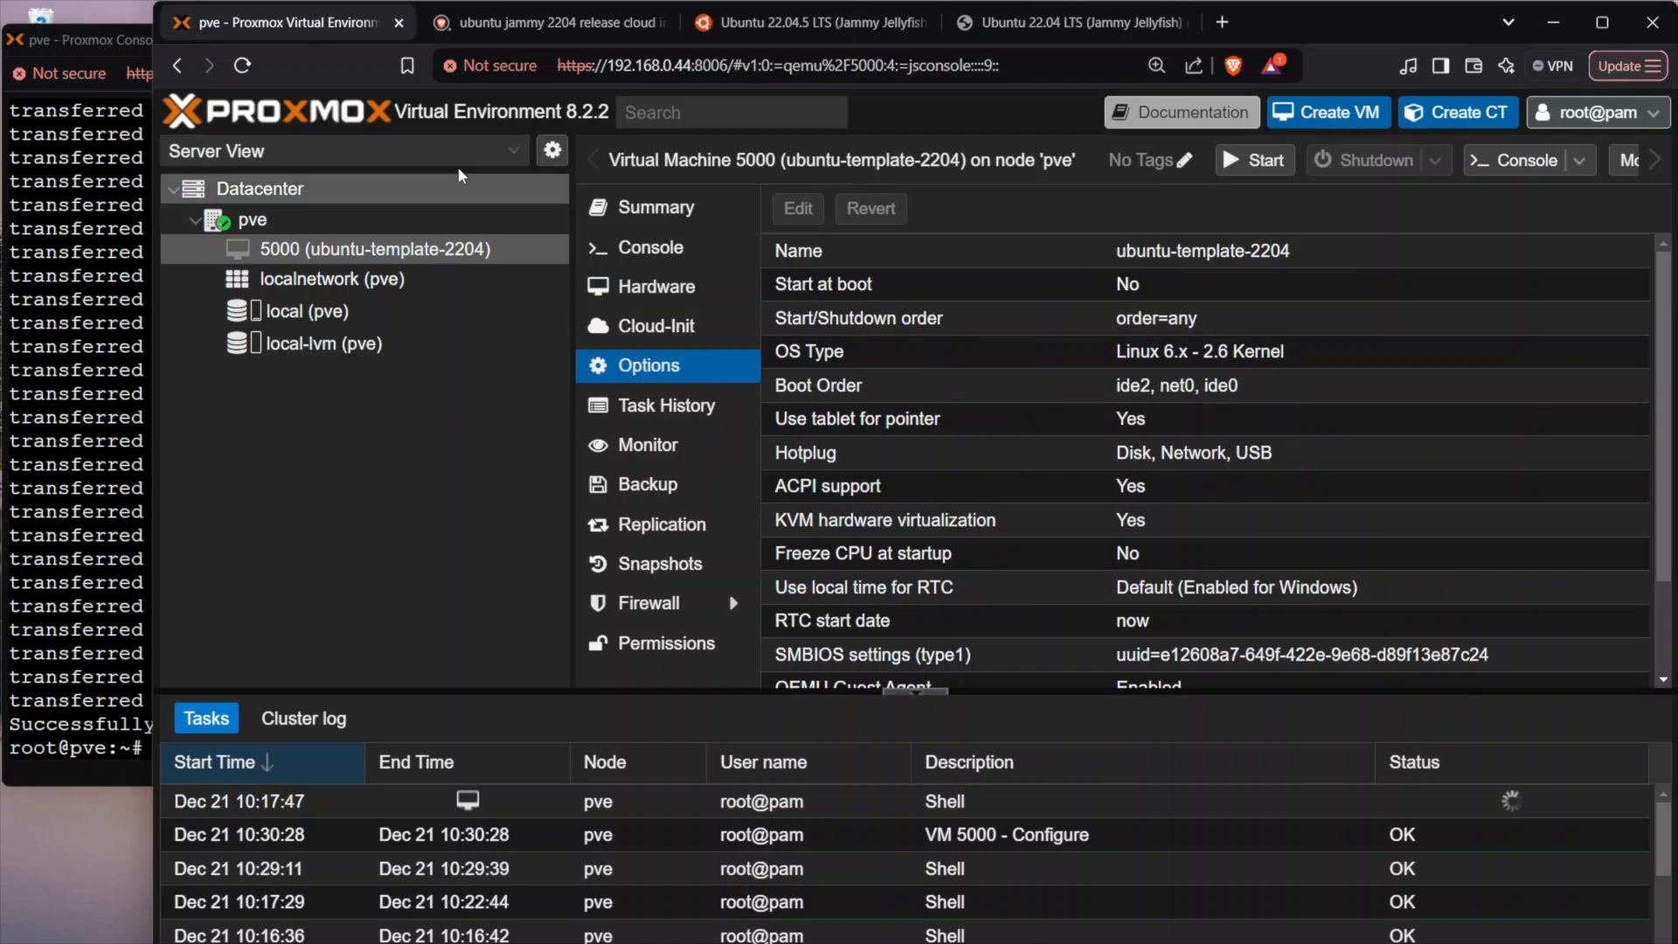
pyautogui.doubleClick(1402, 21)
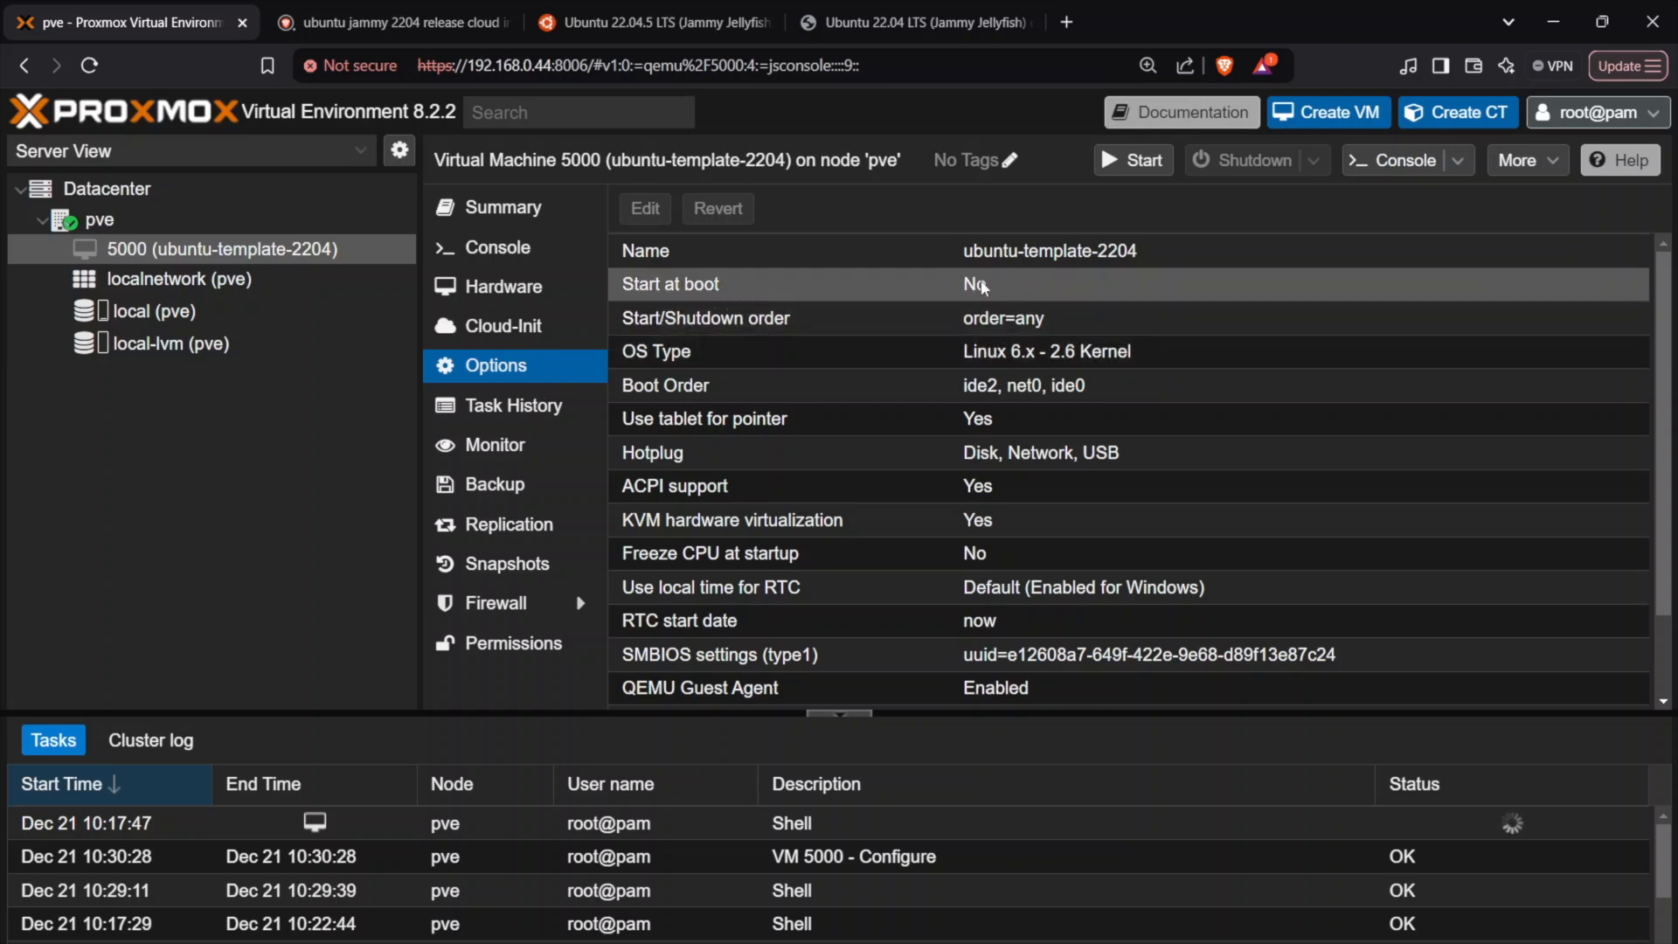
pyautogui.click(1000, 296)
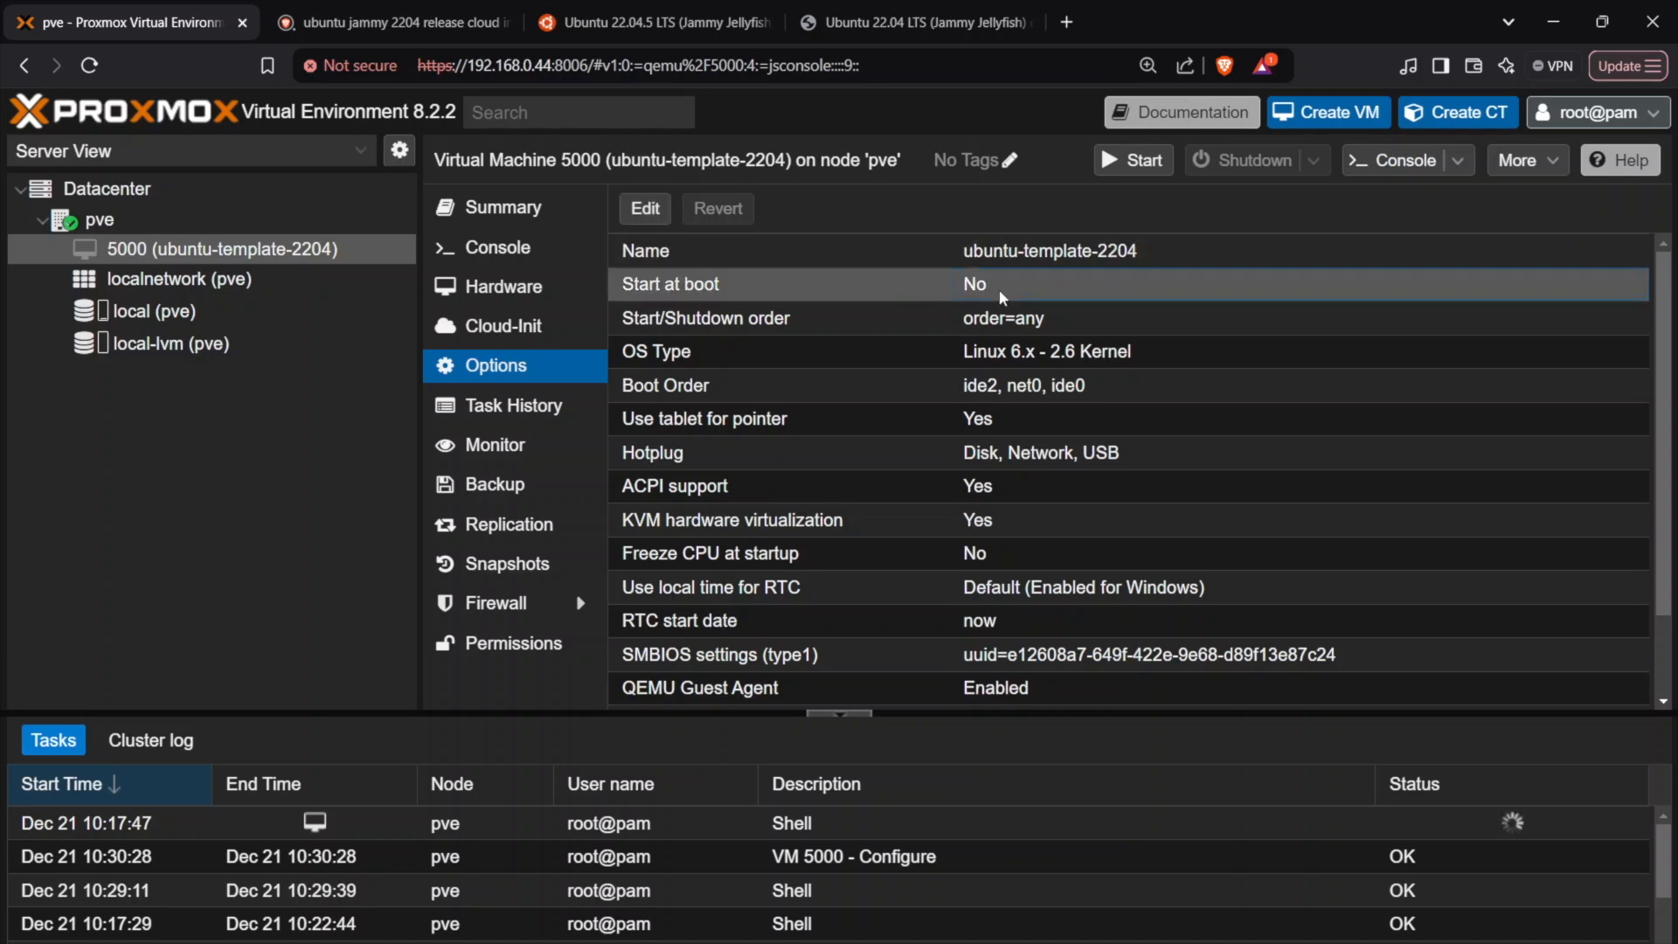
pyautogui.click(643, 210)
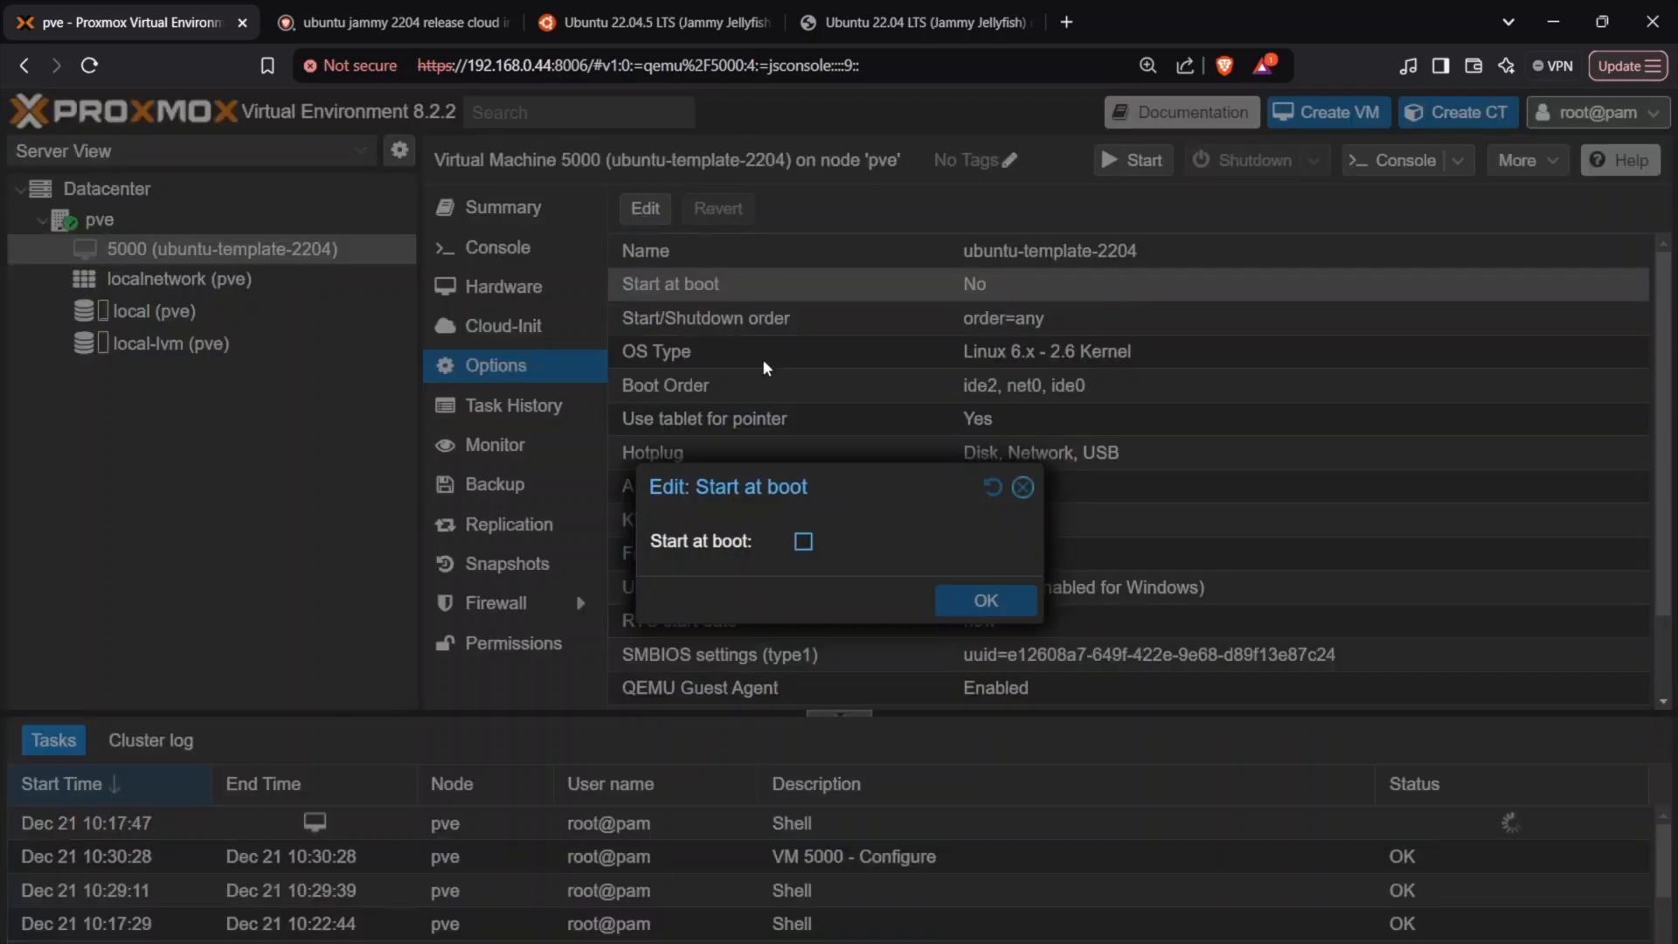
pyautogui.click(804, 543)
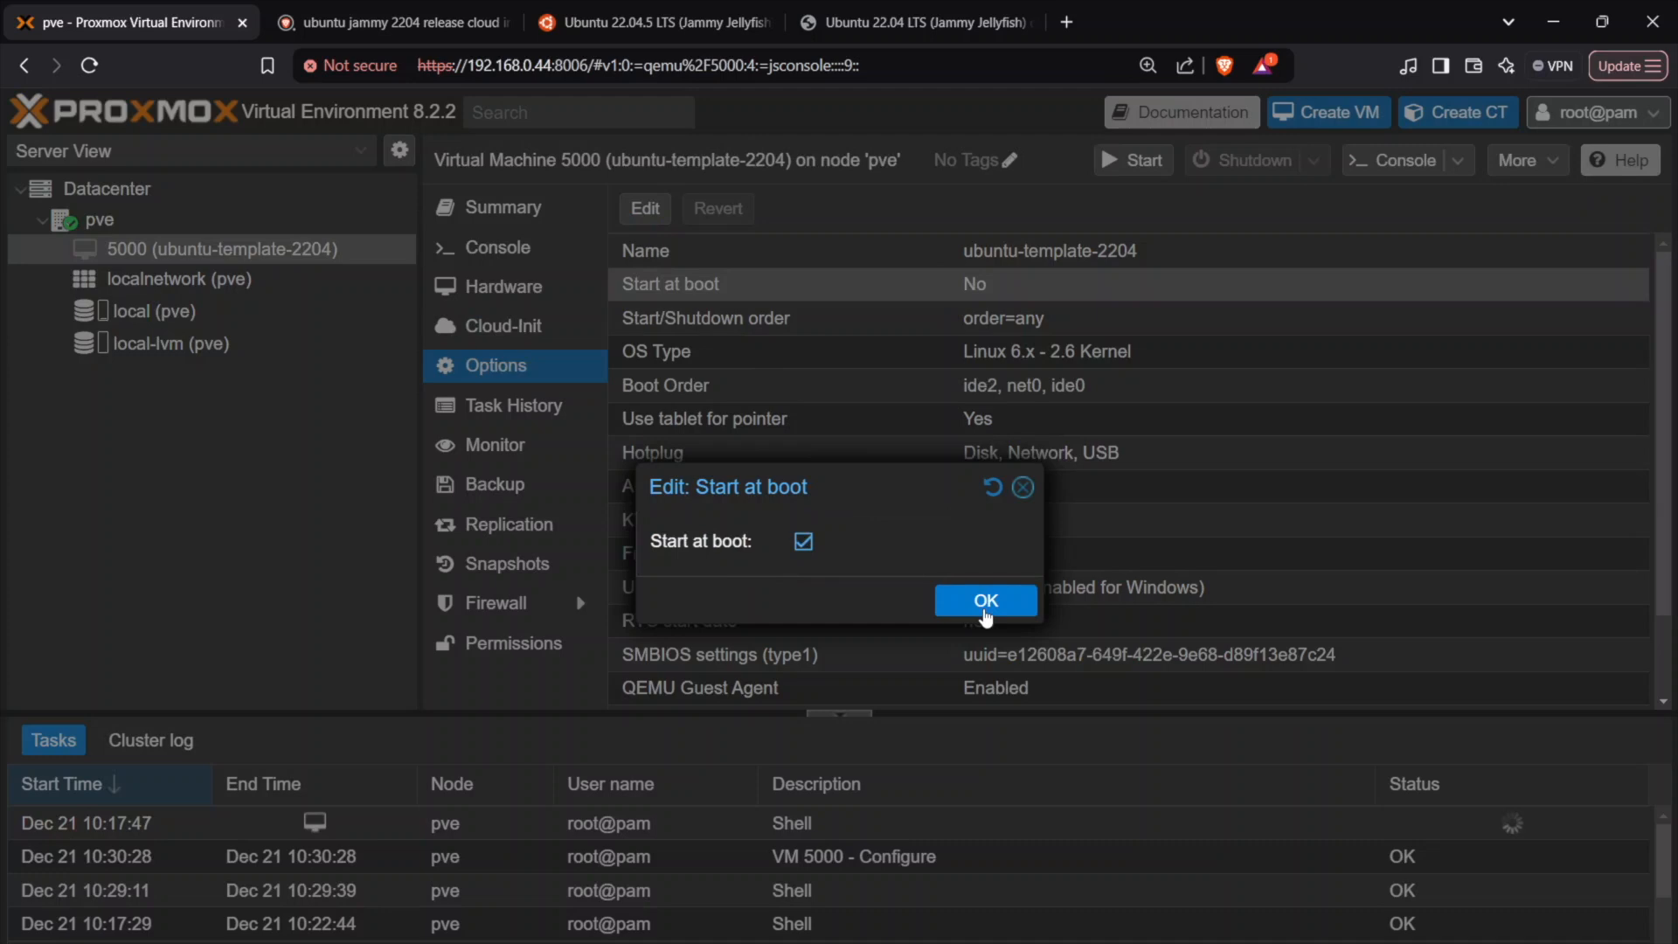
pyautogui.click(982, 601)
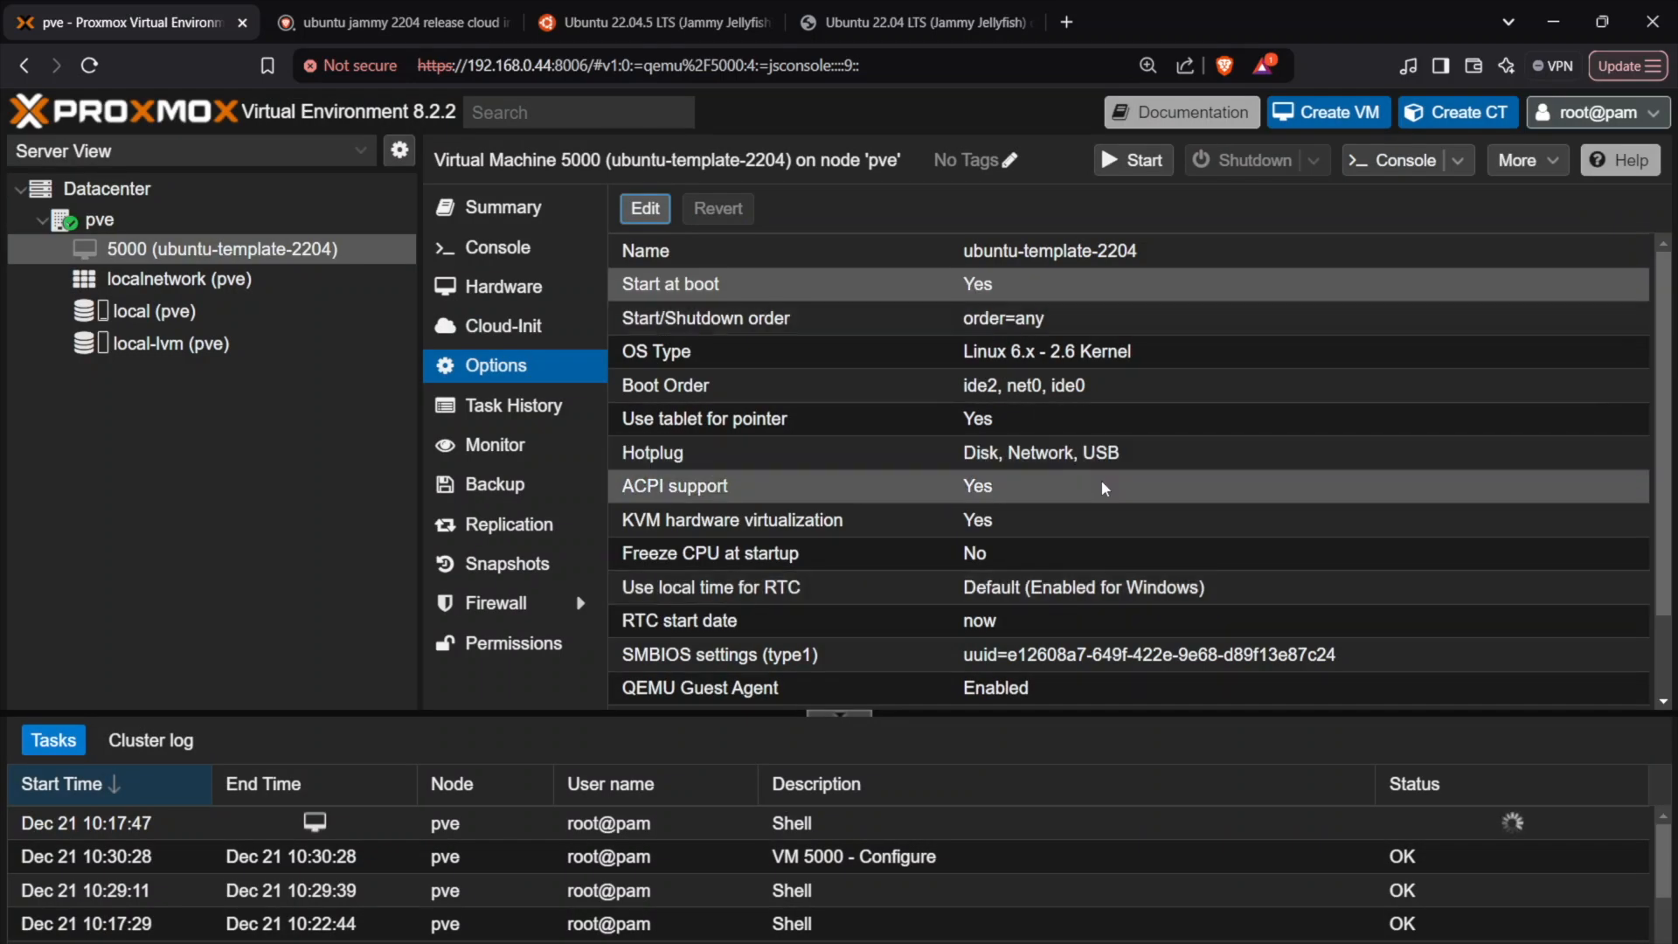
# Move scsi0 to second place in VM 5000's boot order, right after ide2, and enable it as a boot device.
pyautogui.click(1010, 392)
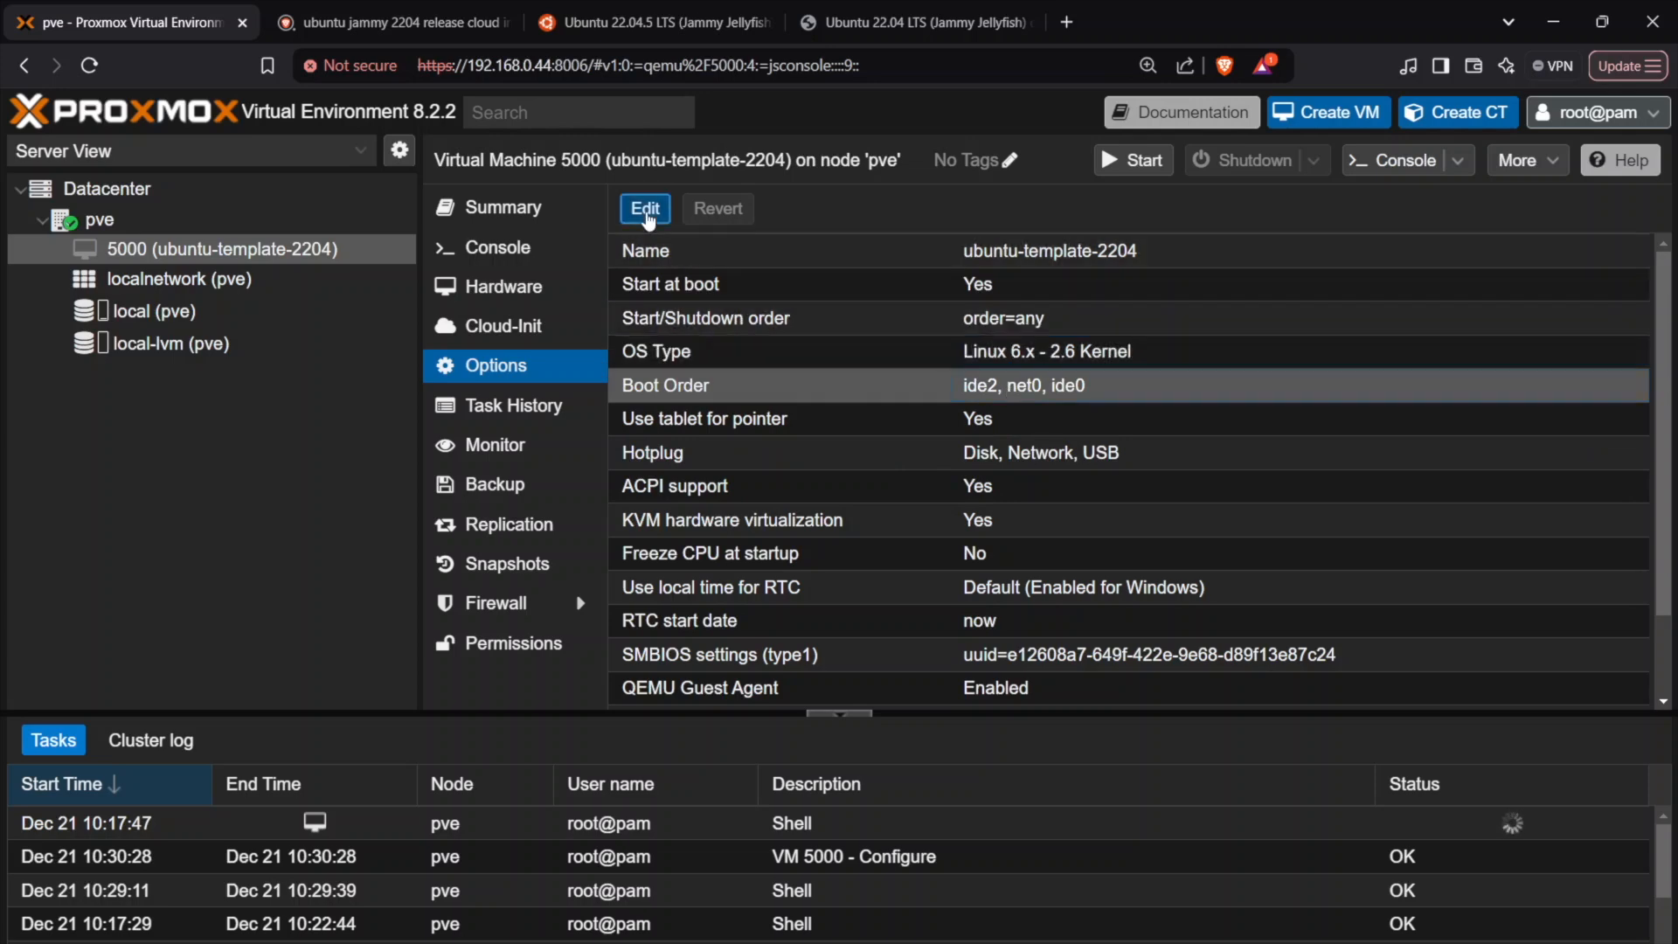
pyautogui.click(645, 208)
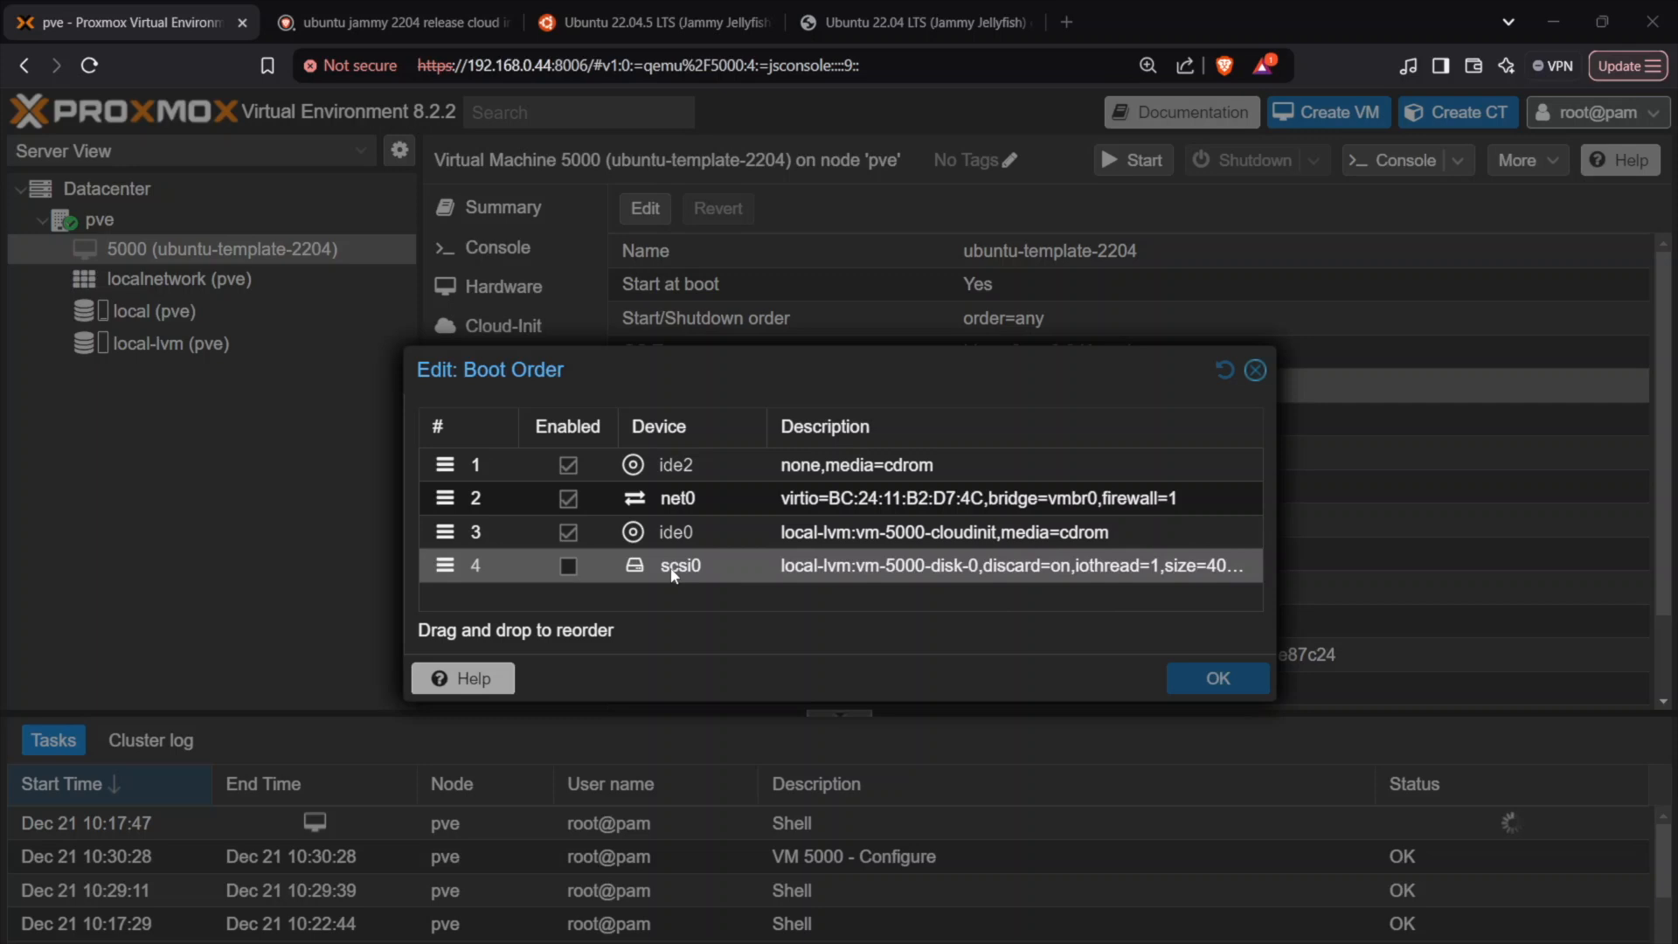
pyautogui.moveTo(458, 567); pyautogui.dragTo(448, 494)
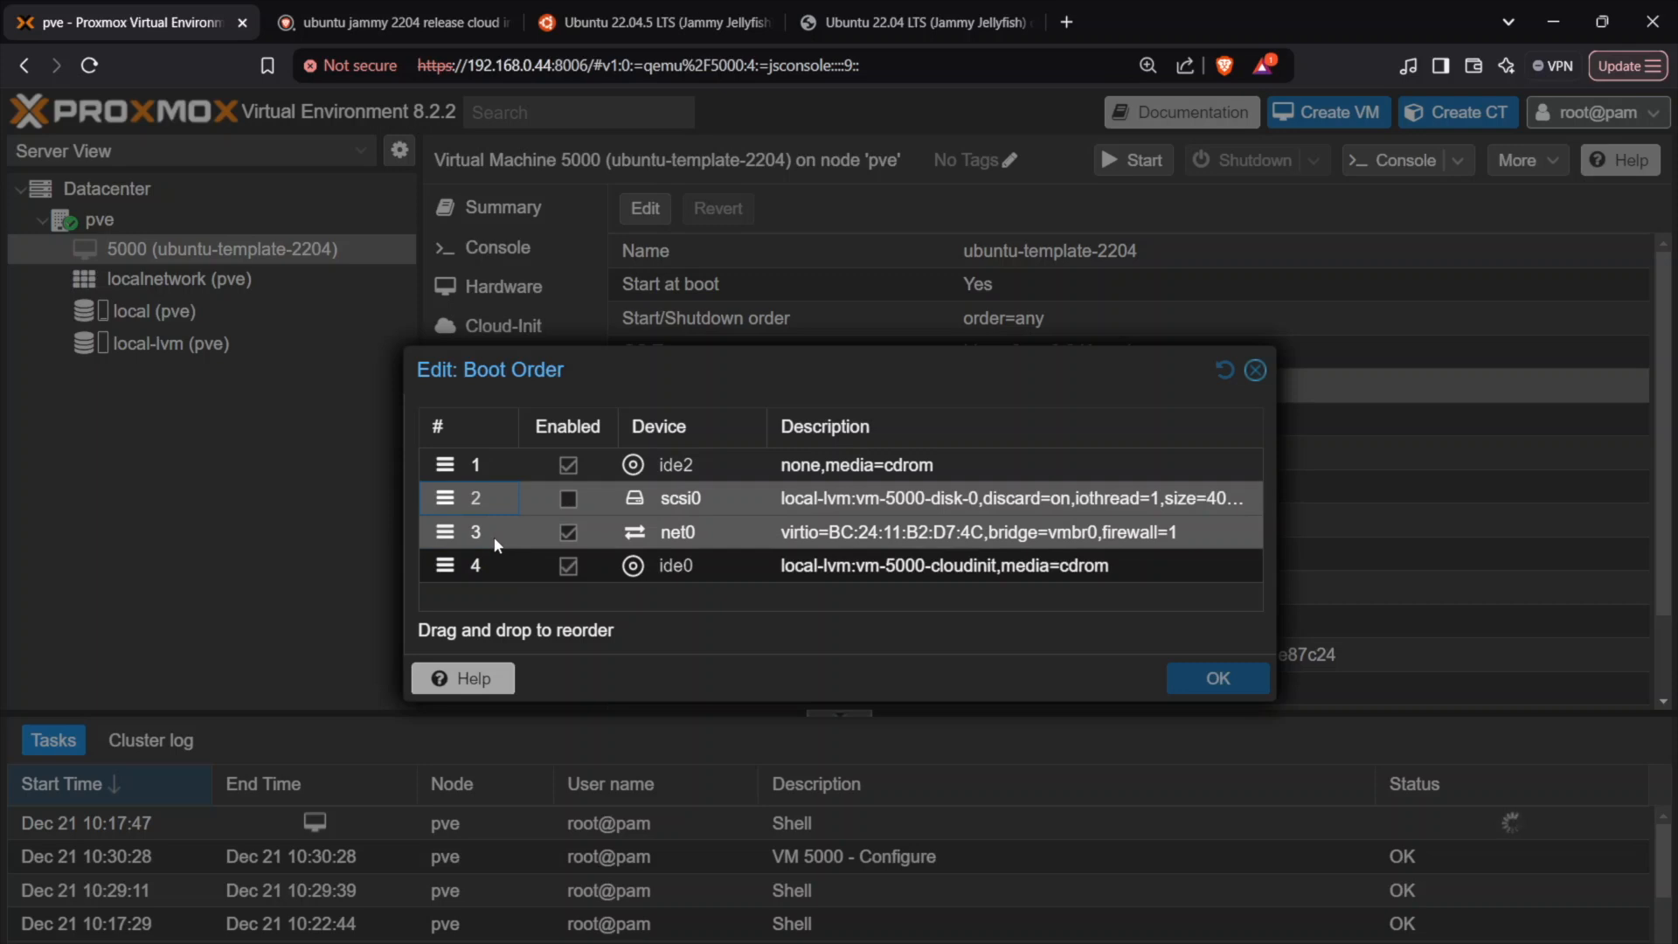
pyautogui.click(568, 498)
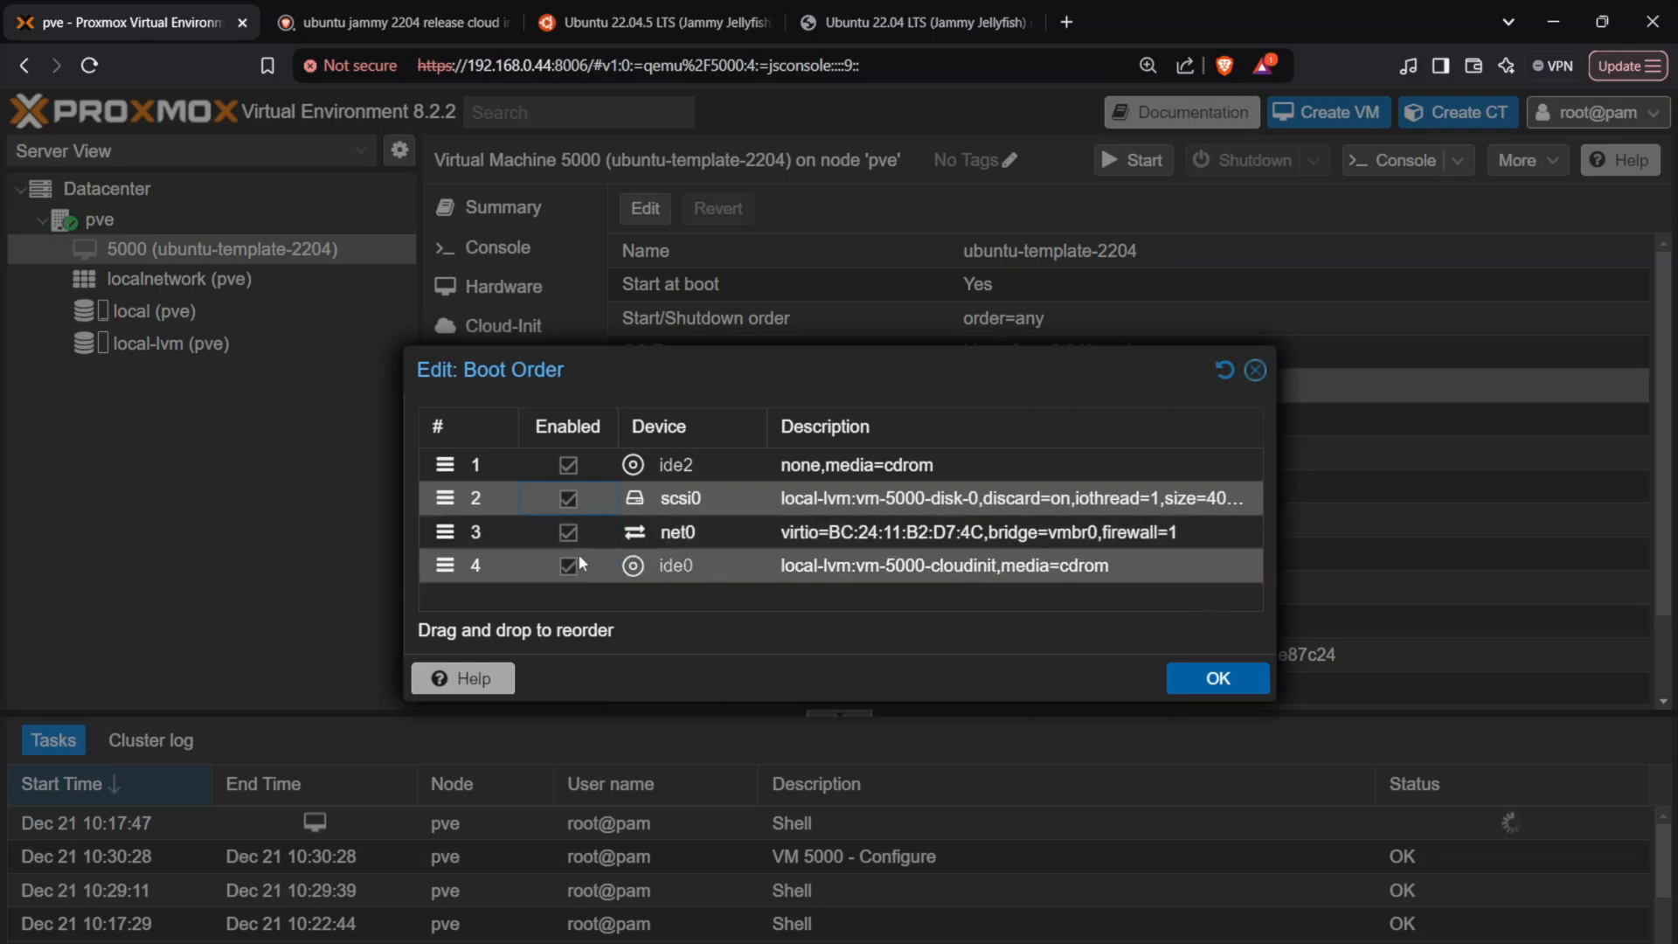
pyautogui.click(1215, 680)
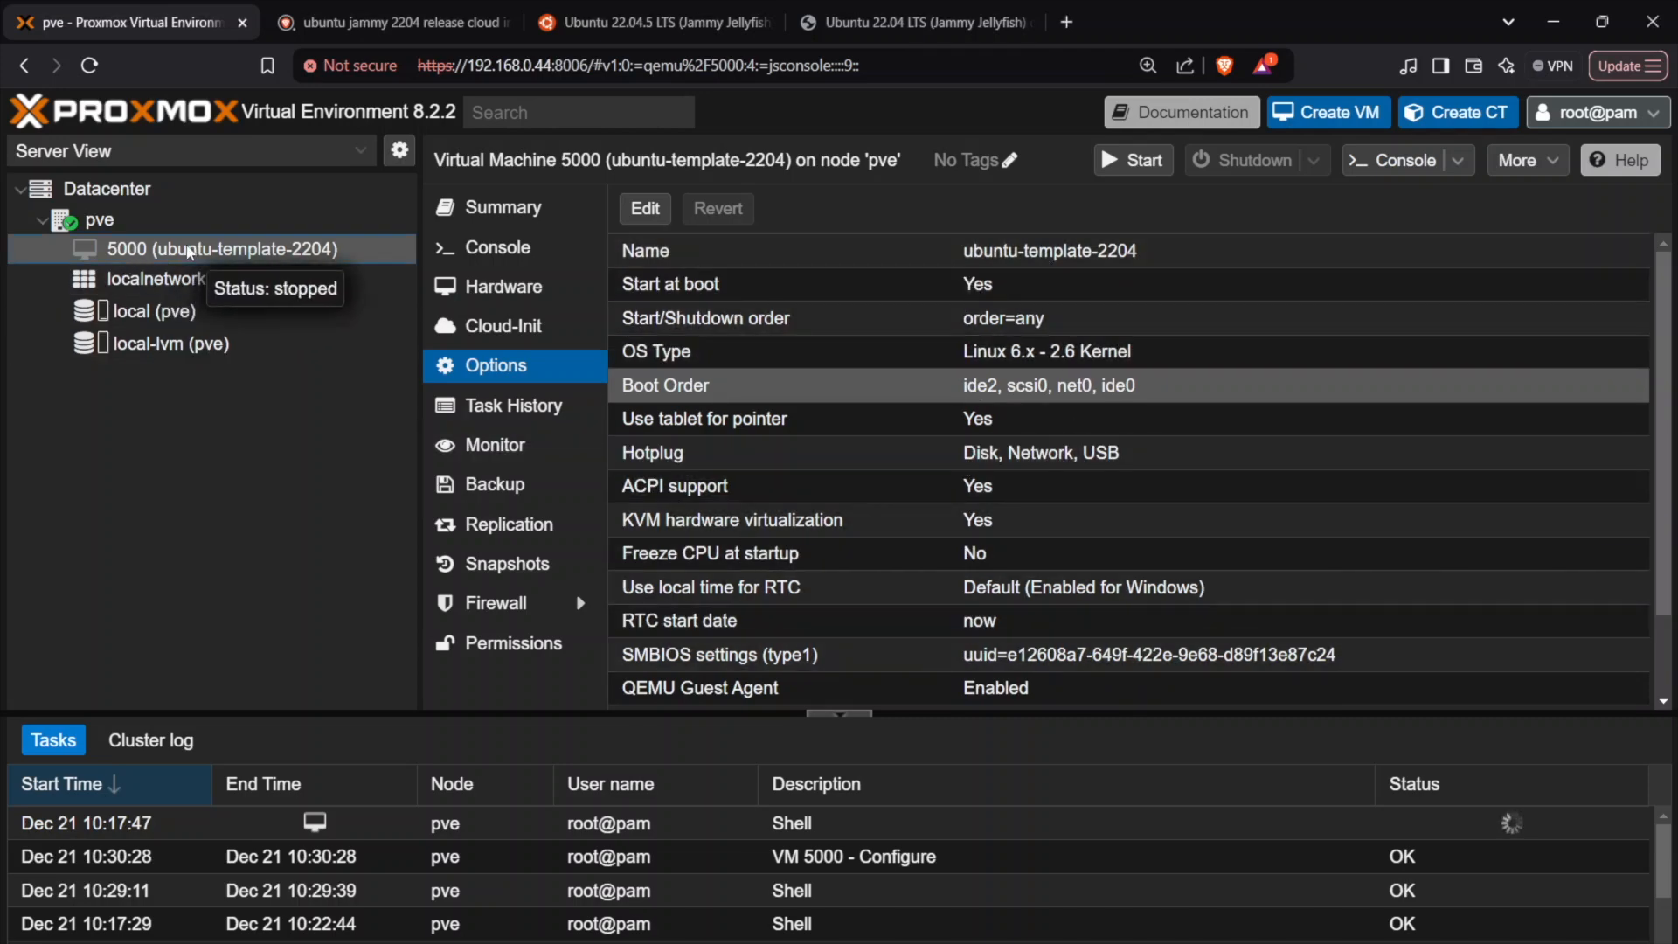
# Convert VM 5000 (ubuntu-template-2204) to a template.
pyautogui.rightClick(187, 249)
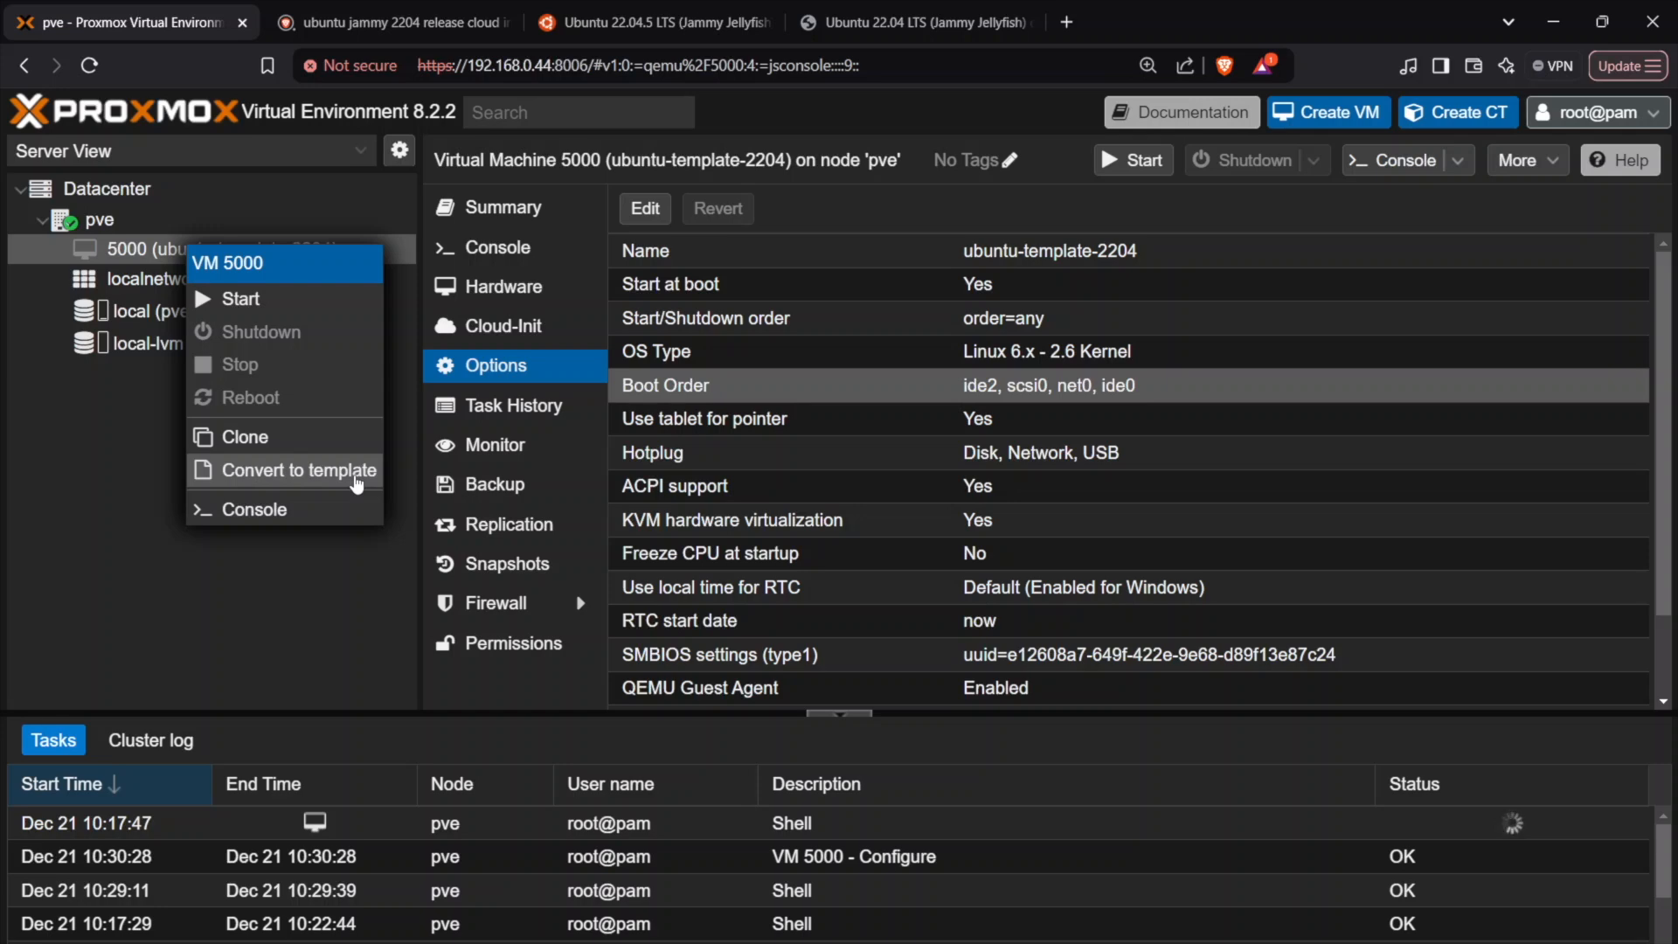
pyautogui.click(164, 468)
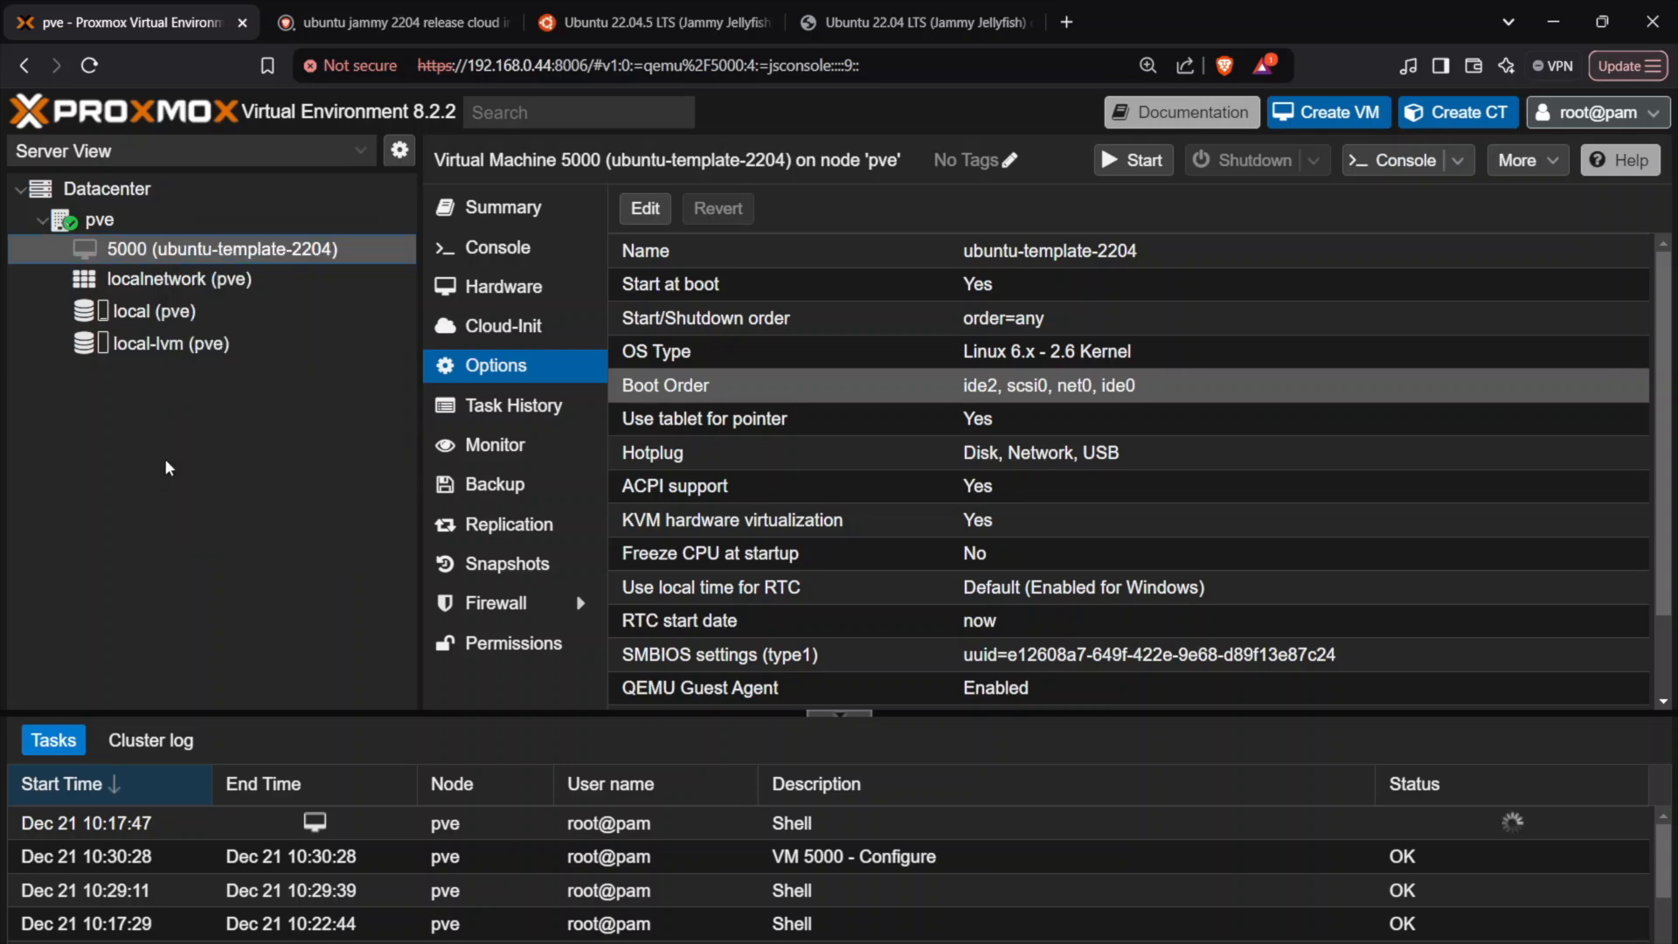
pyautogui.click(493, 208)
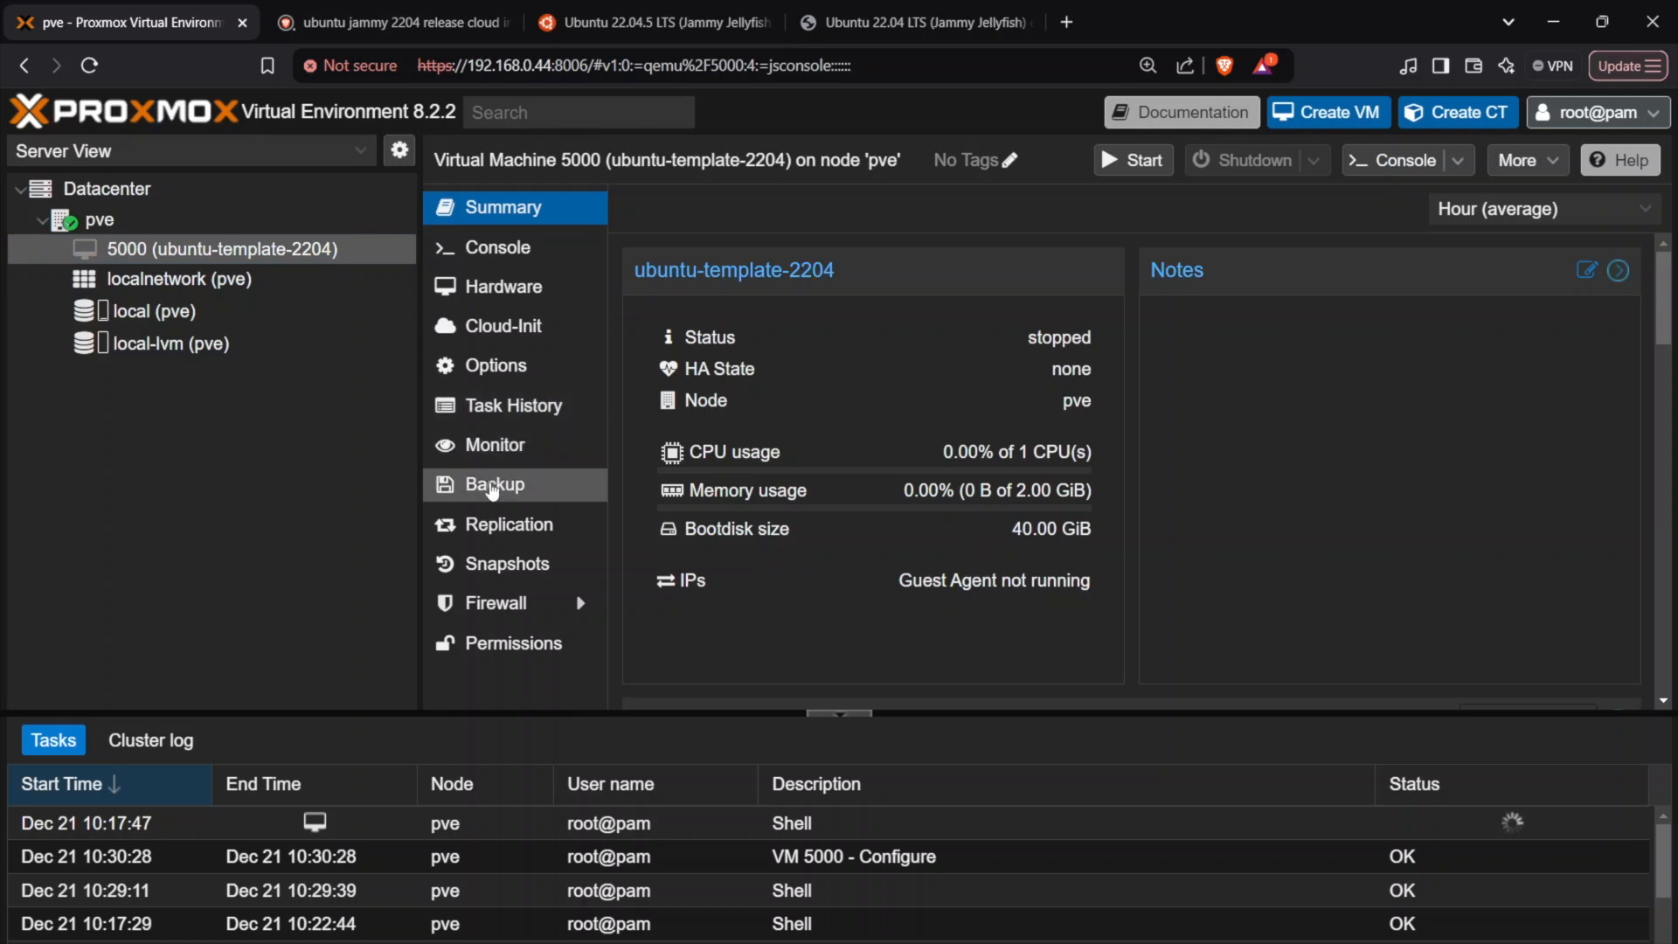
pyautogui.rightClick(201, 254)
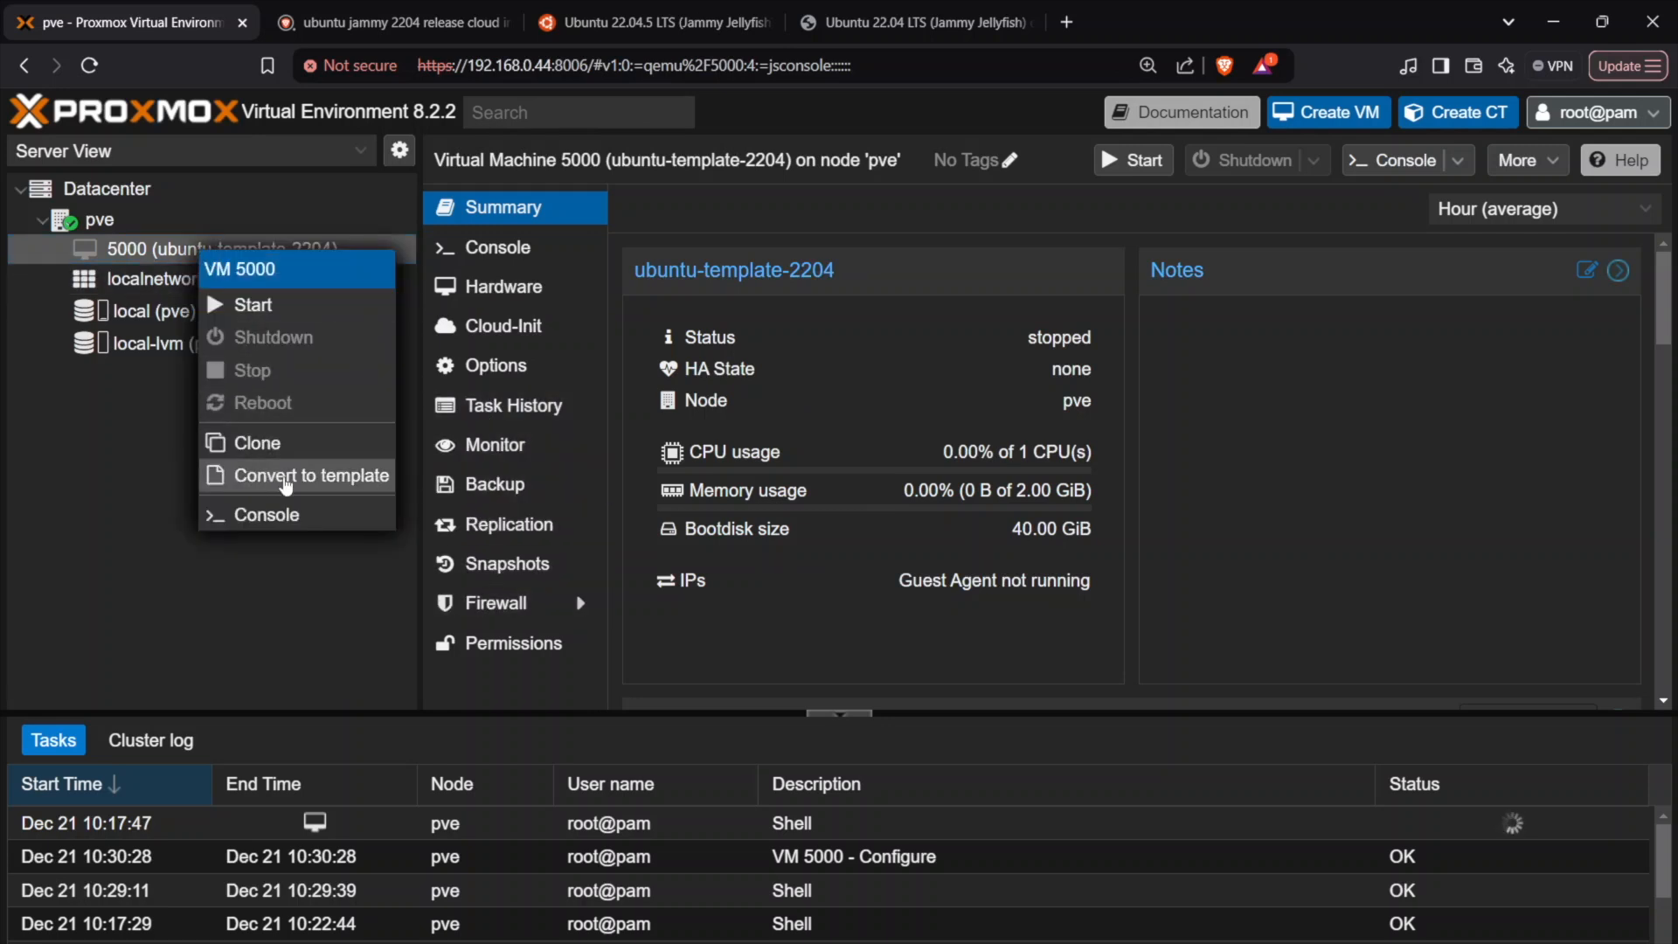
pyautogui.click(285, 479)
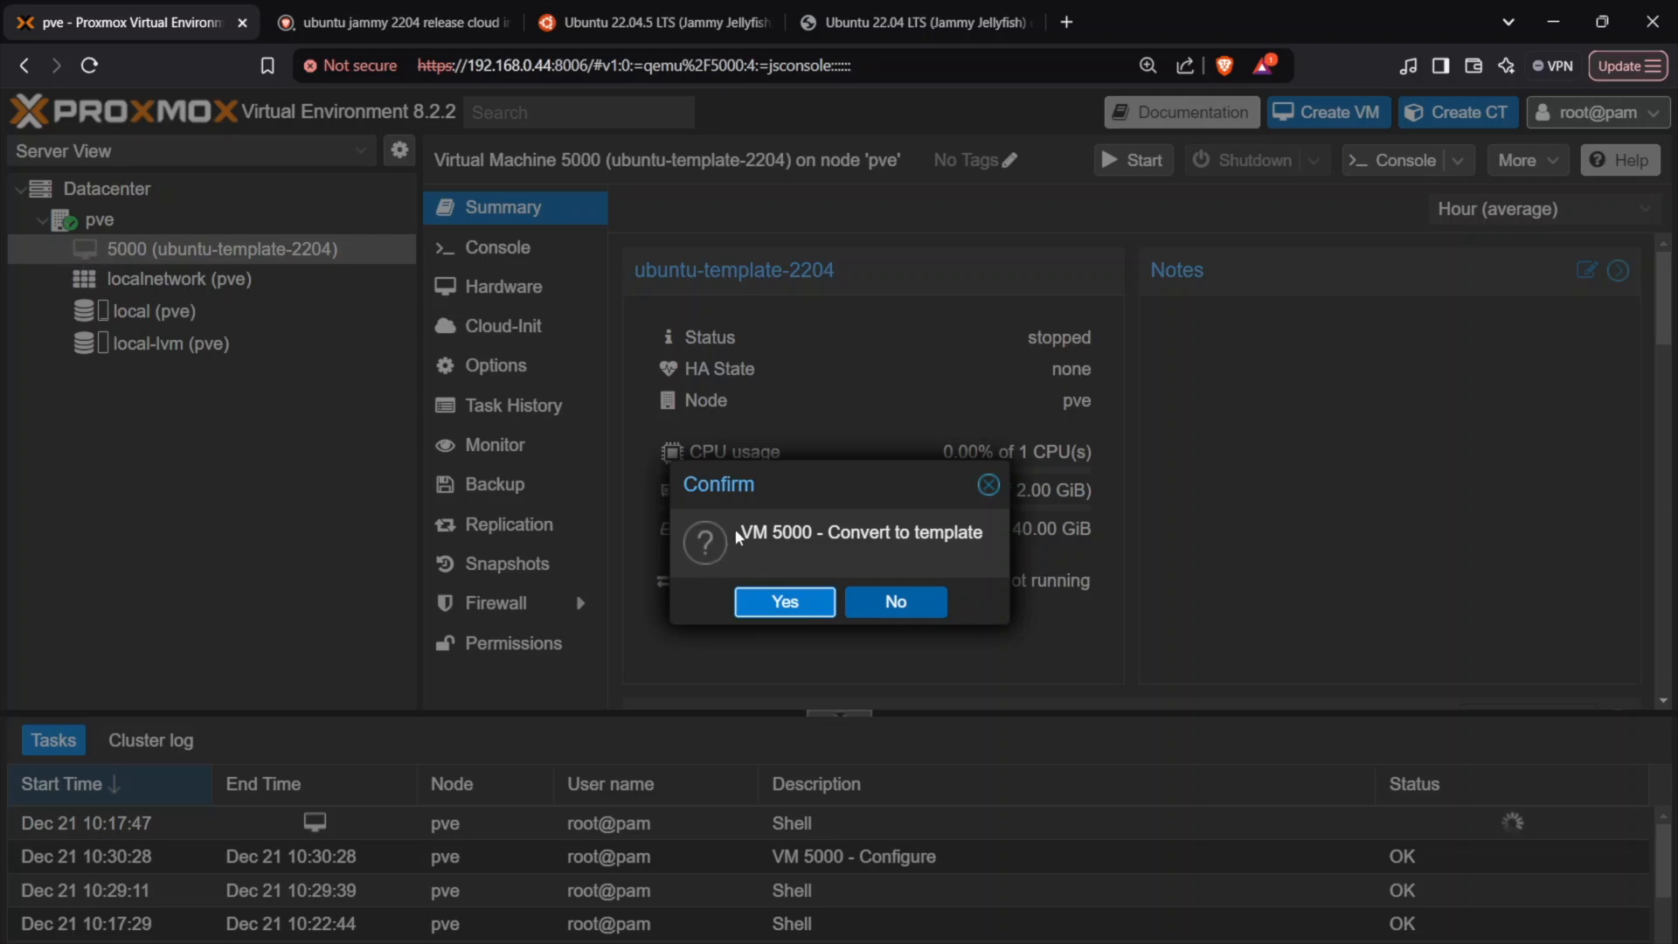
pyautogui.click(780, 603)
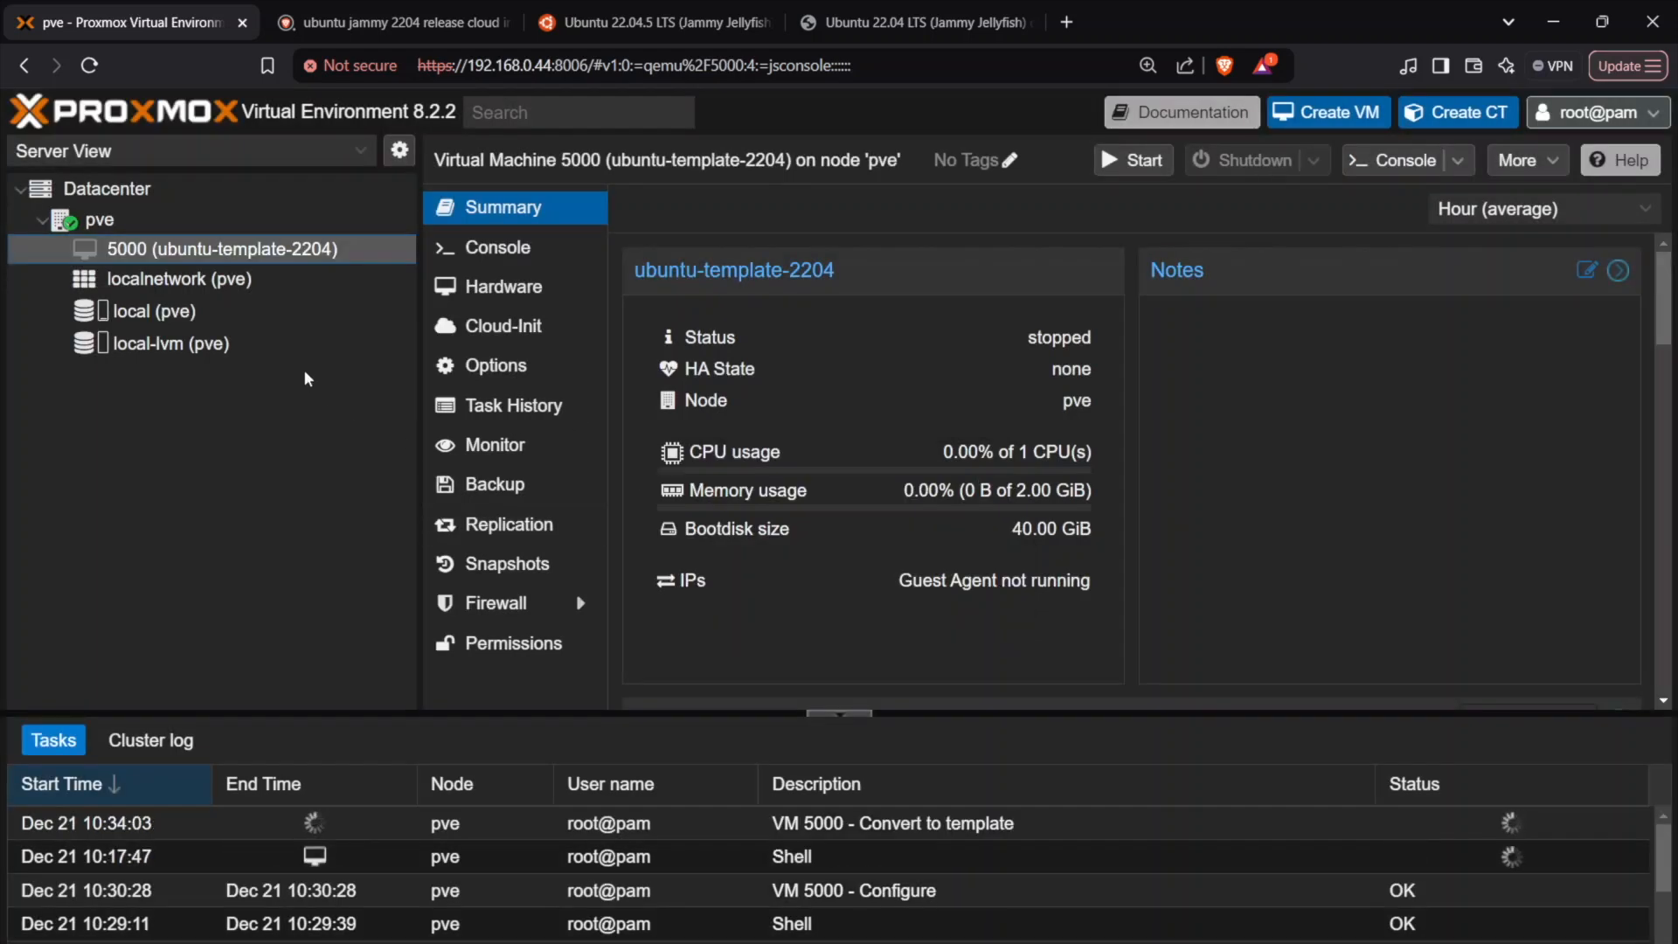
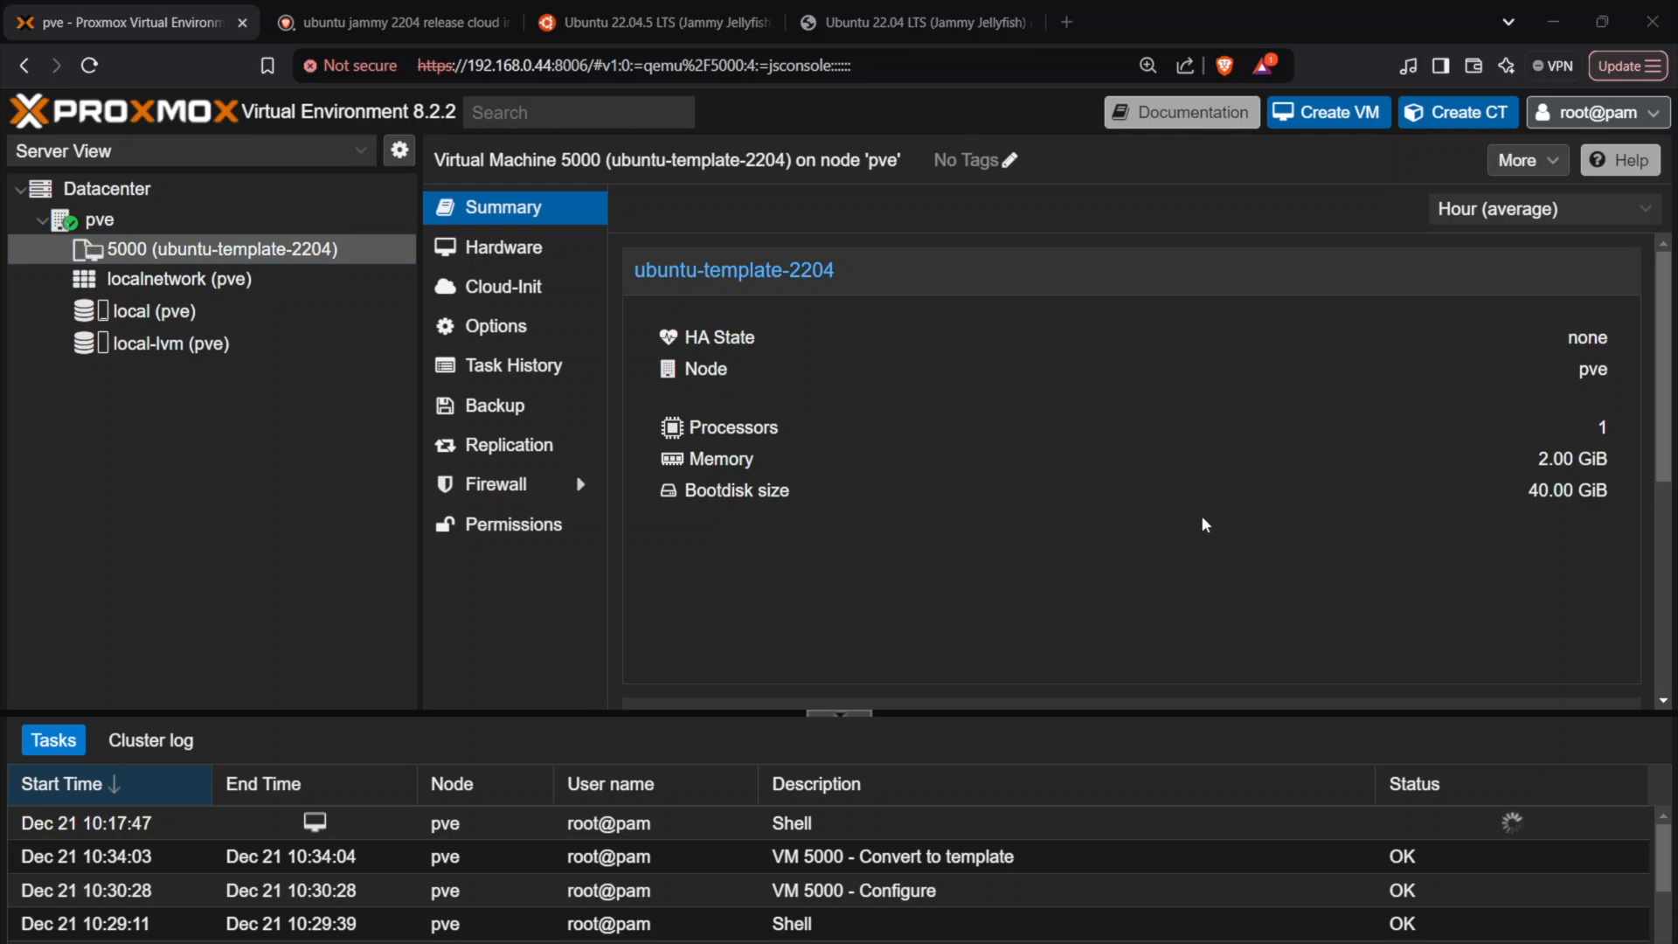
# Set up a clone of template 5000 on node pve with VM ID 100 and Full Clone mode.
pyautogui.rightClick(201, 252)
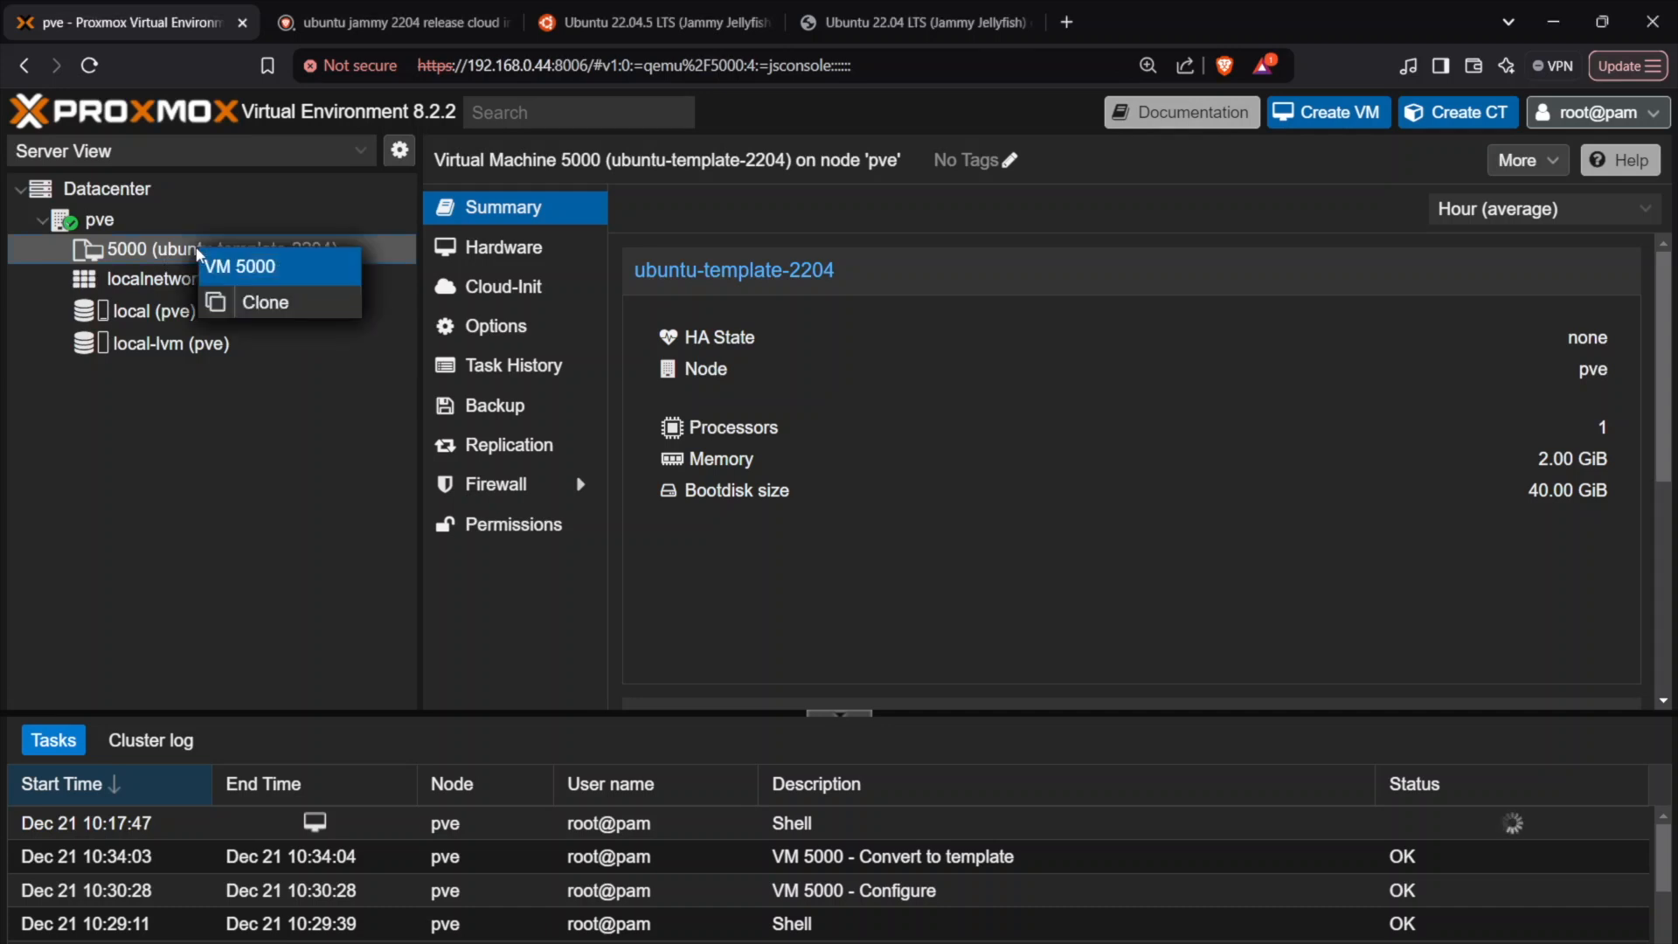
pyautogui.click(283, 302)
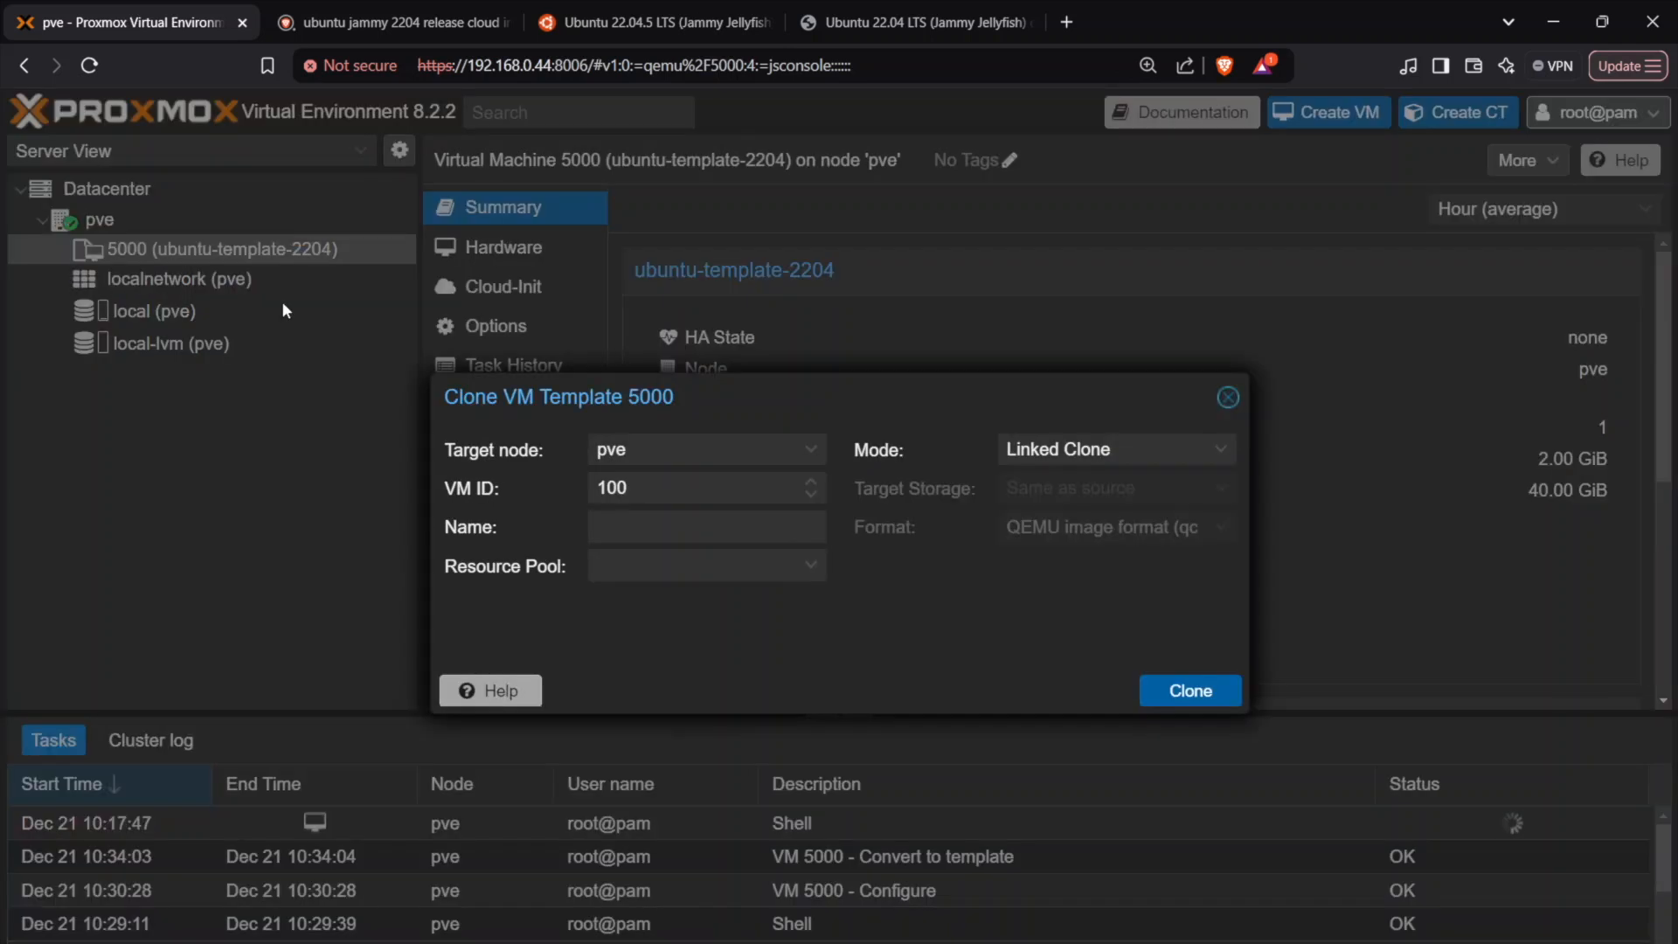
pyautogui.click(658, 445)
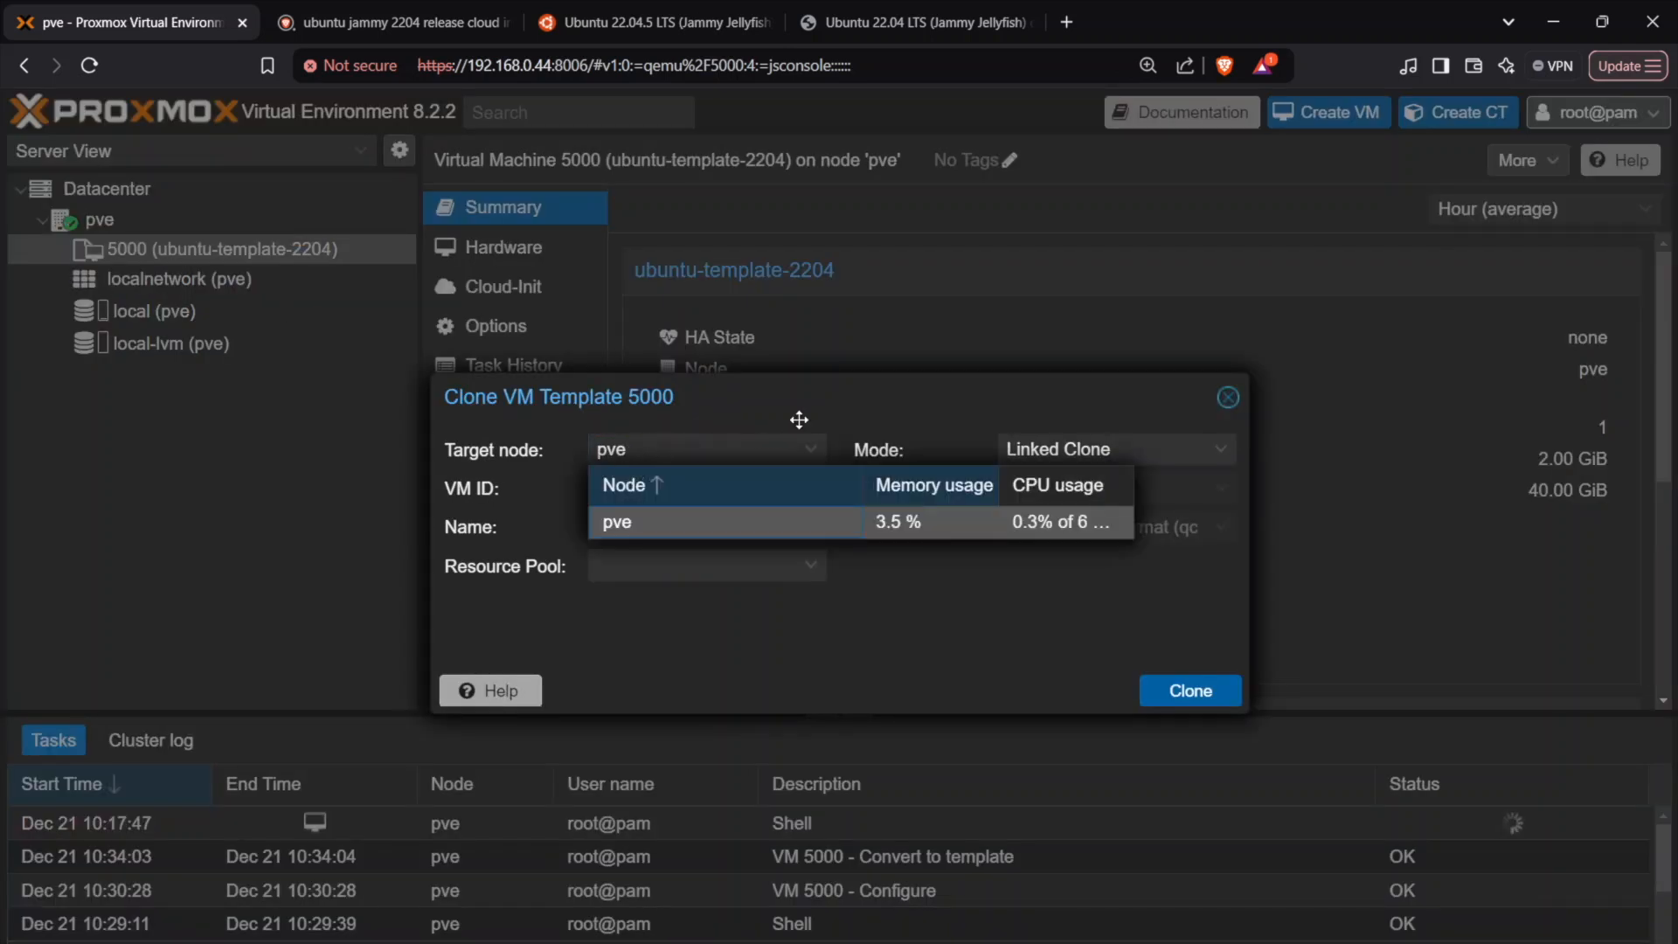
pyautogui.click(977, 620)
pyautogui.click(629, 488)
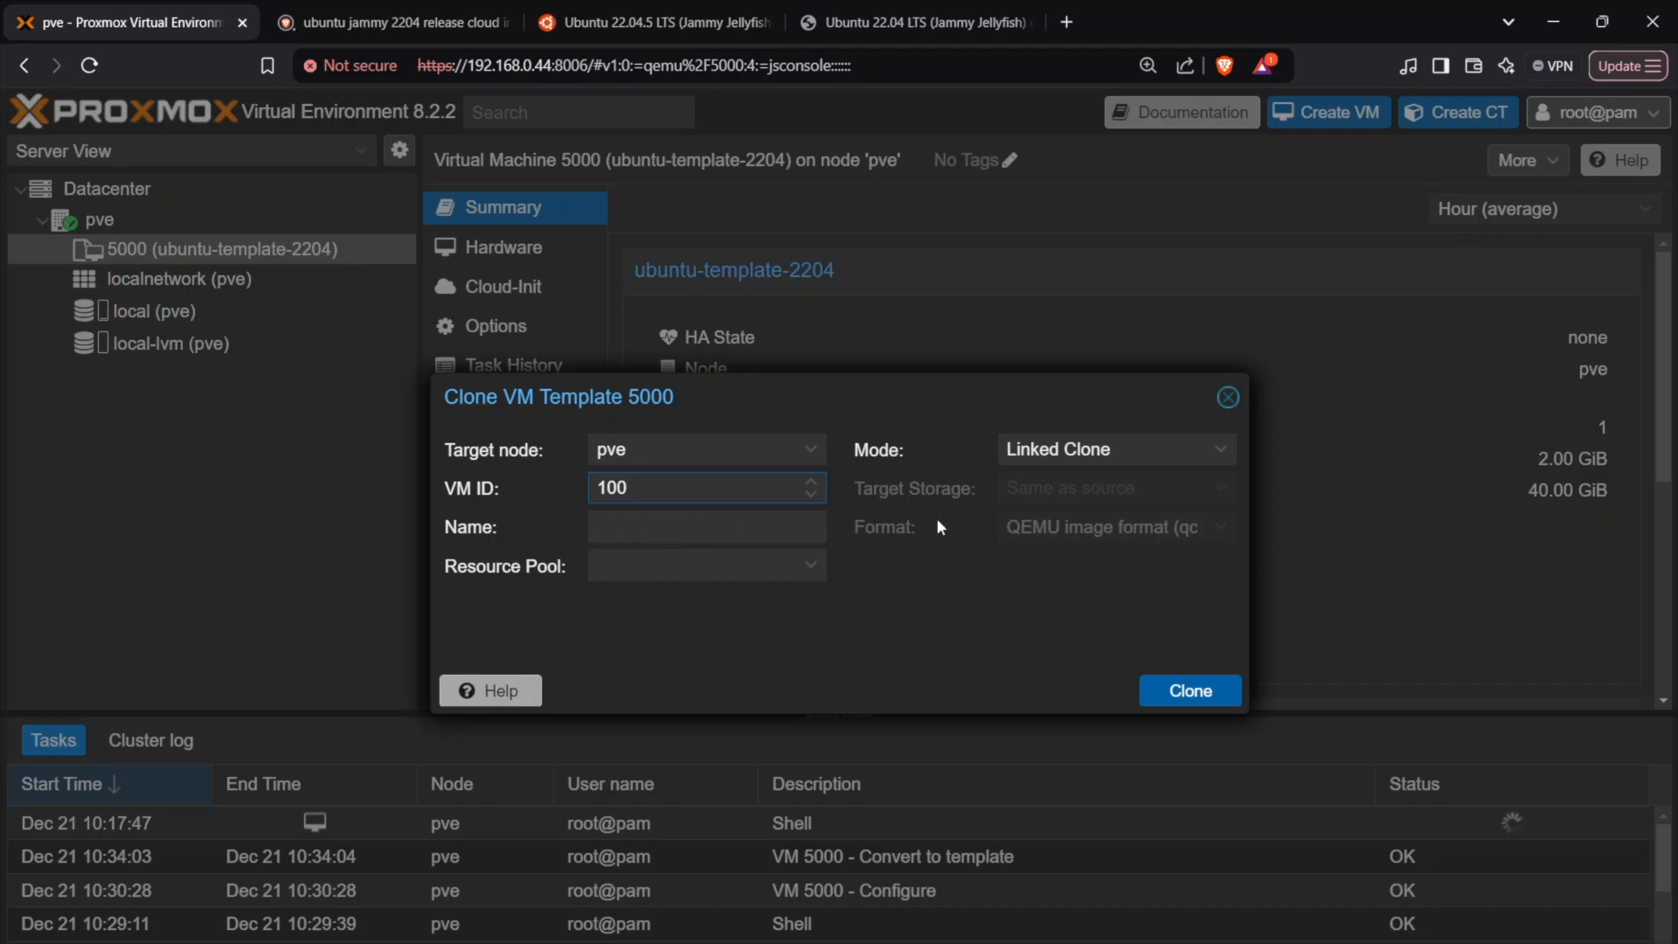
pyautogui.click(1221, 449)
pyautogui.click(1040, 480)
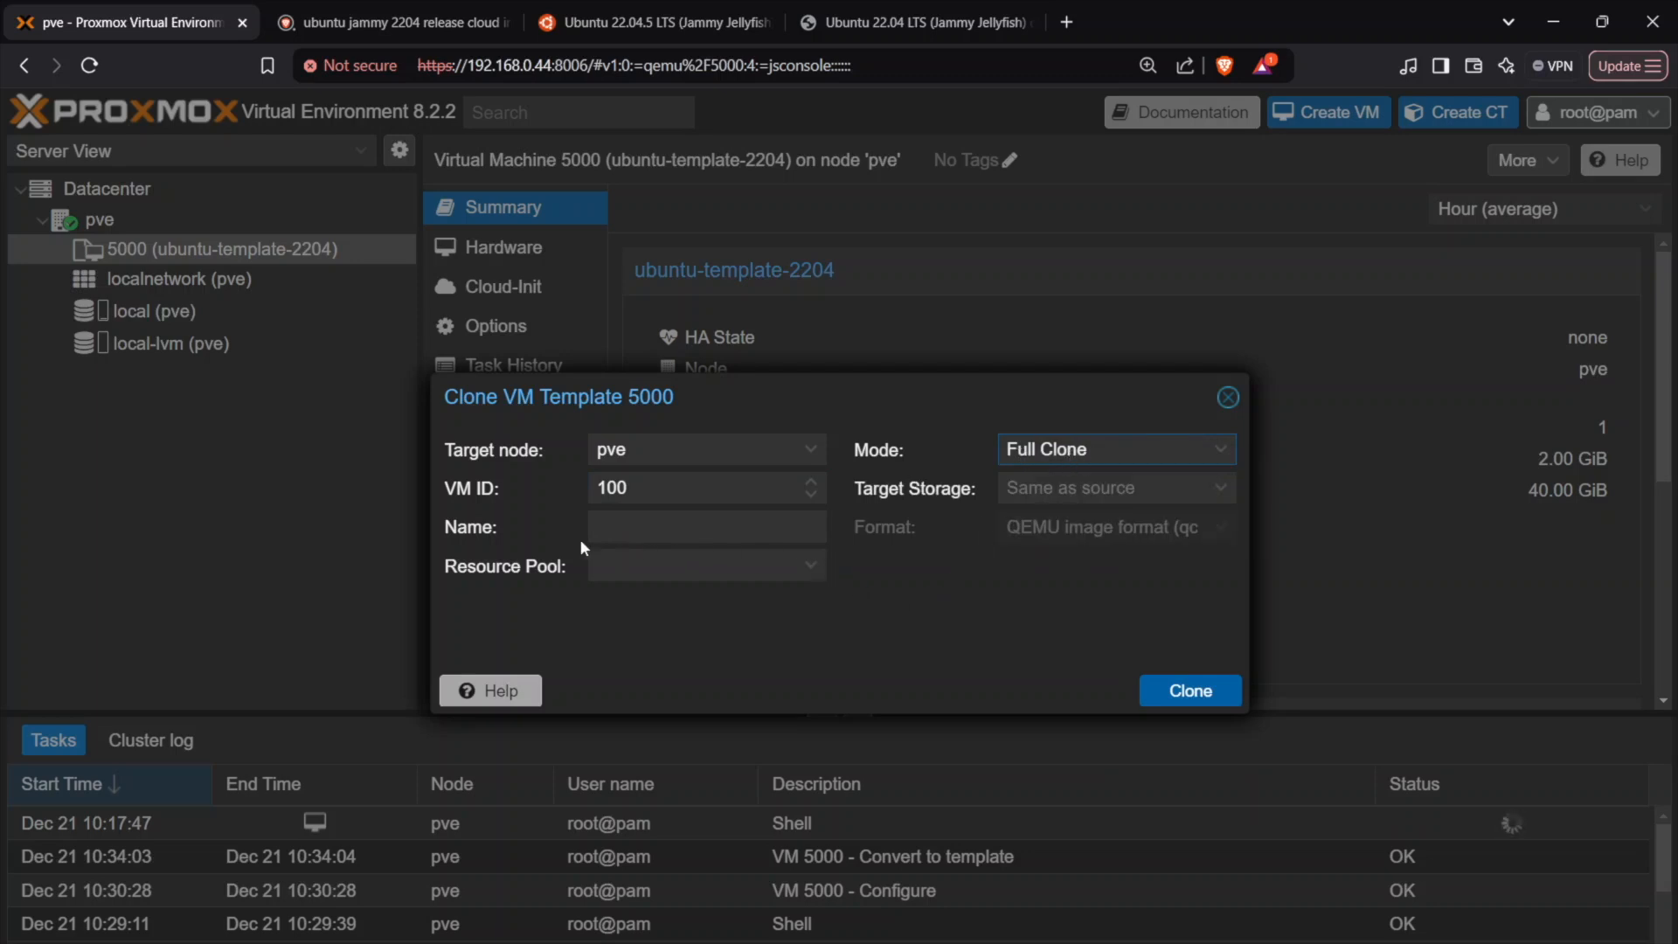
# Name the clone k8s-m, leave its resource pool empty, and create it.
pyautogui.click(622, 528)
pyautogui.write('k-')
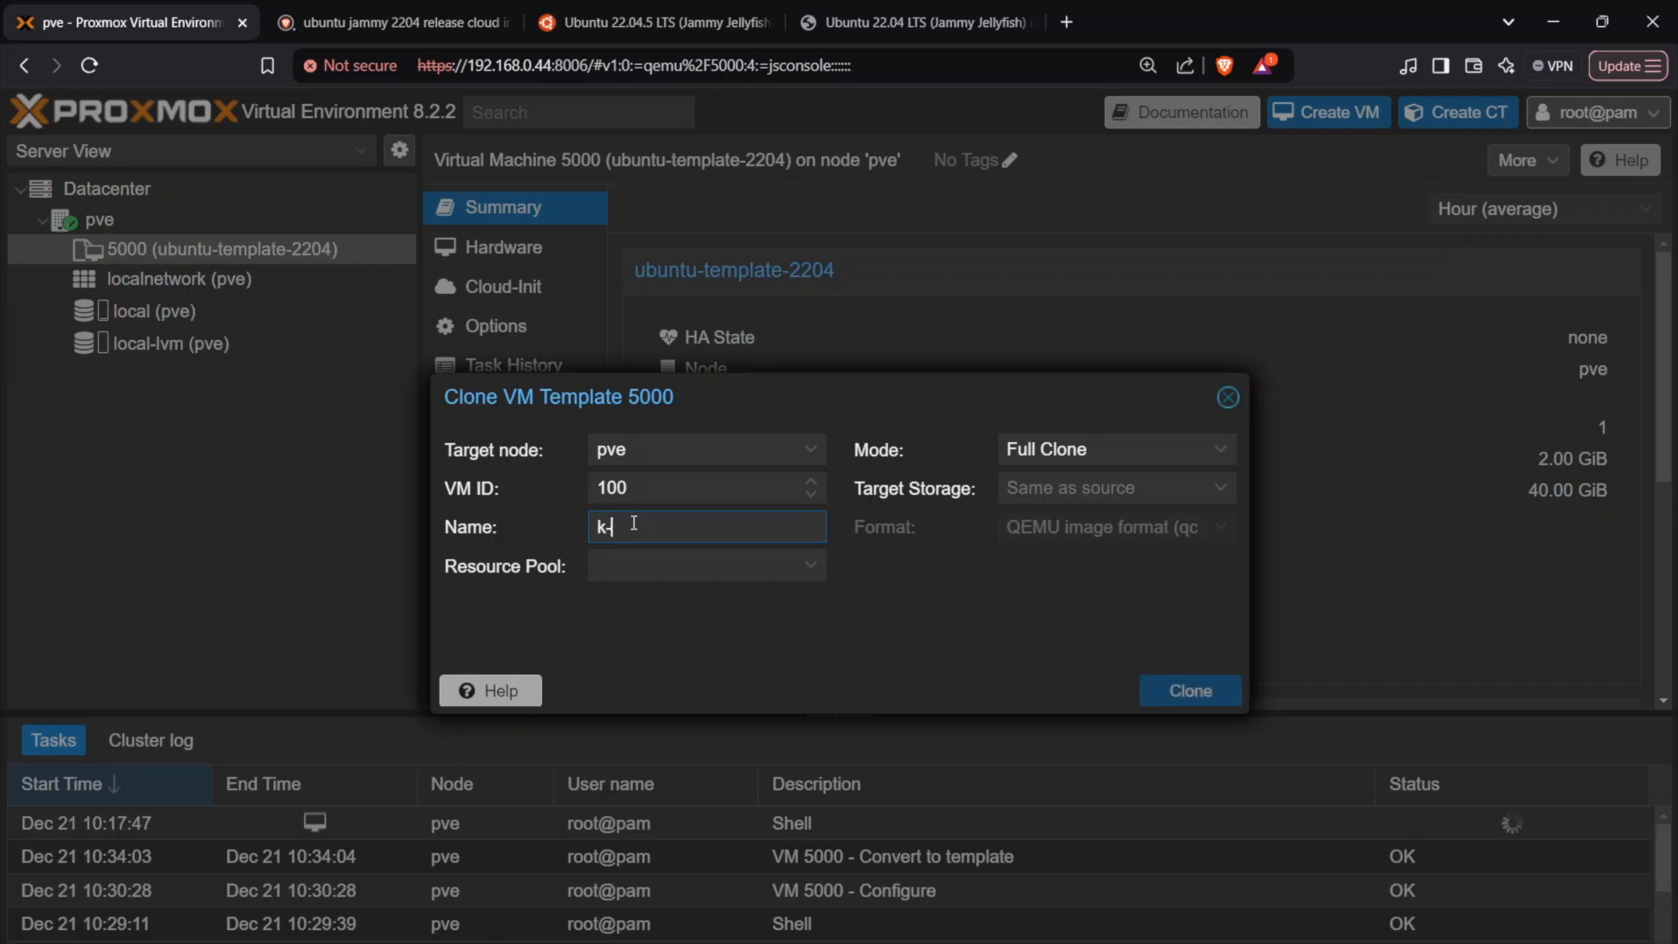
pyautogui.press('BackSpace')
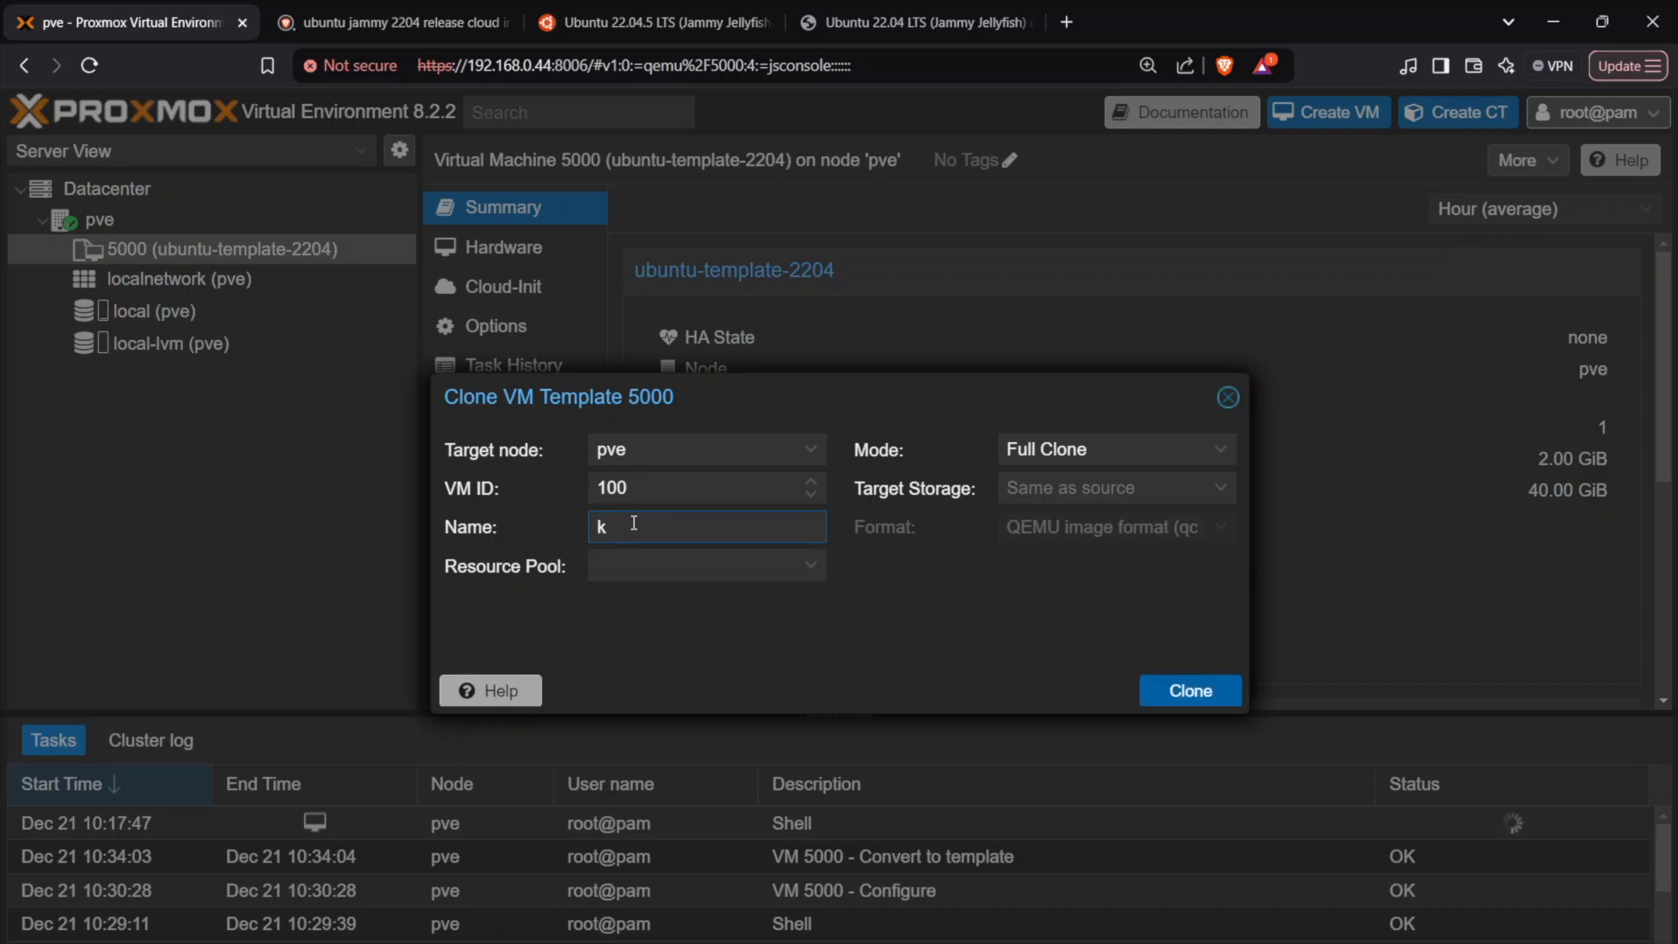
pyautogui.write('8s-m')
pyautogui.moveTo(693, 532); pyautogui.dragTo(584, 531)
pyautogui.click(814, 567)
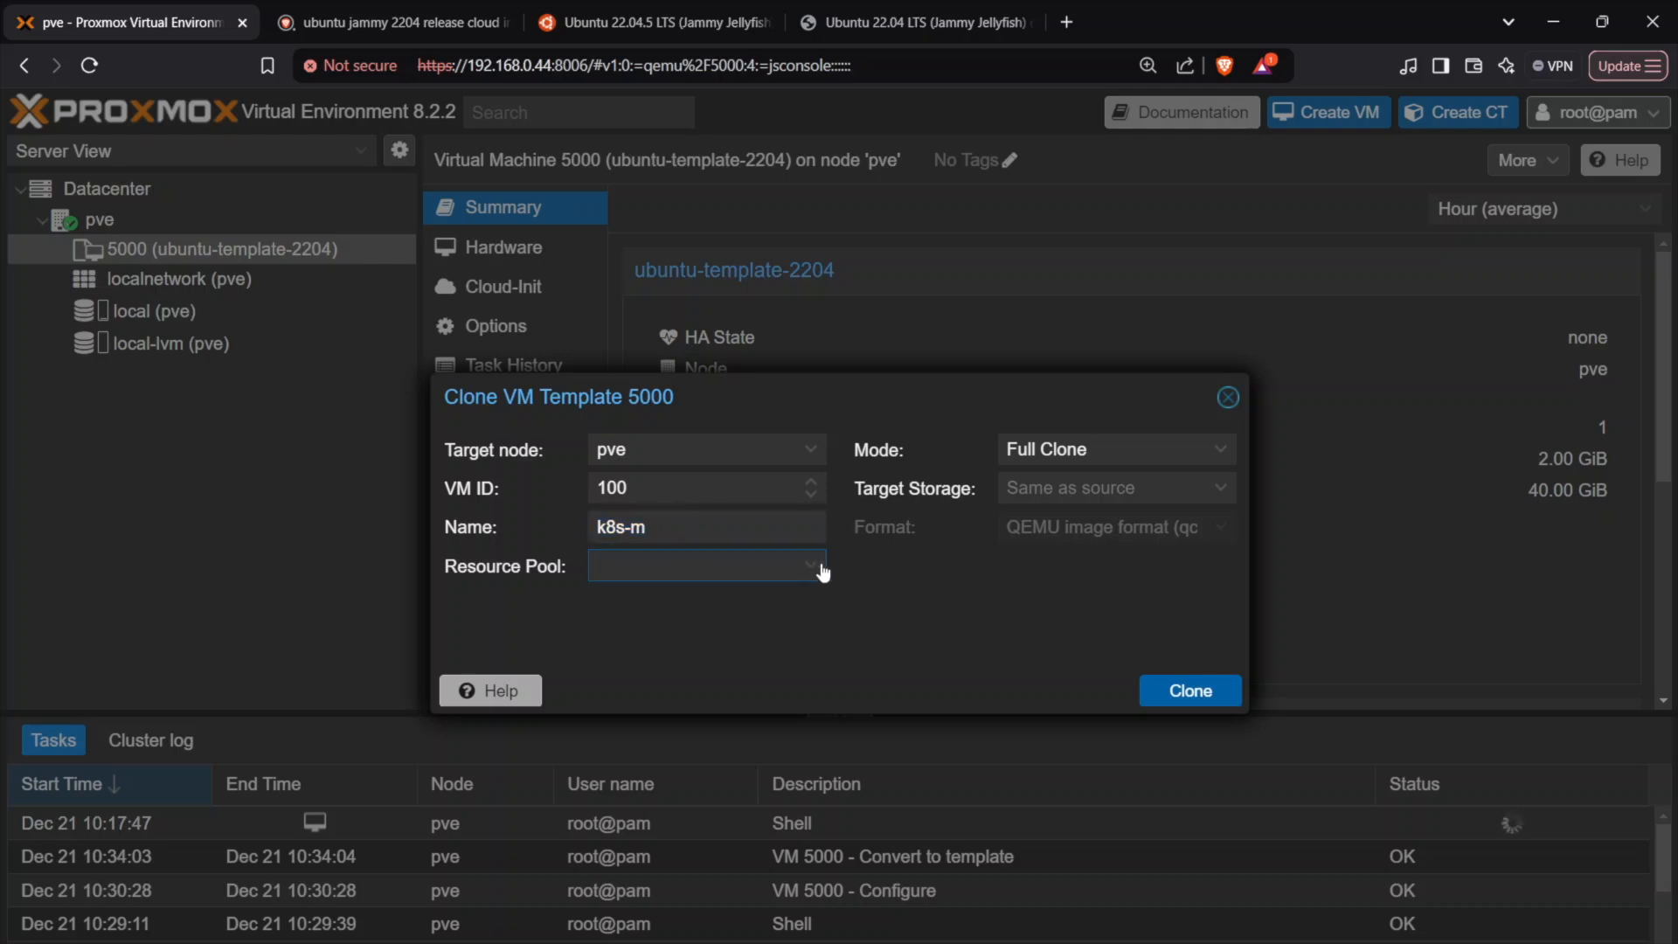
pyautogui.click(1205, 696)
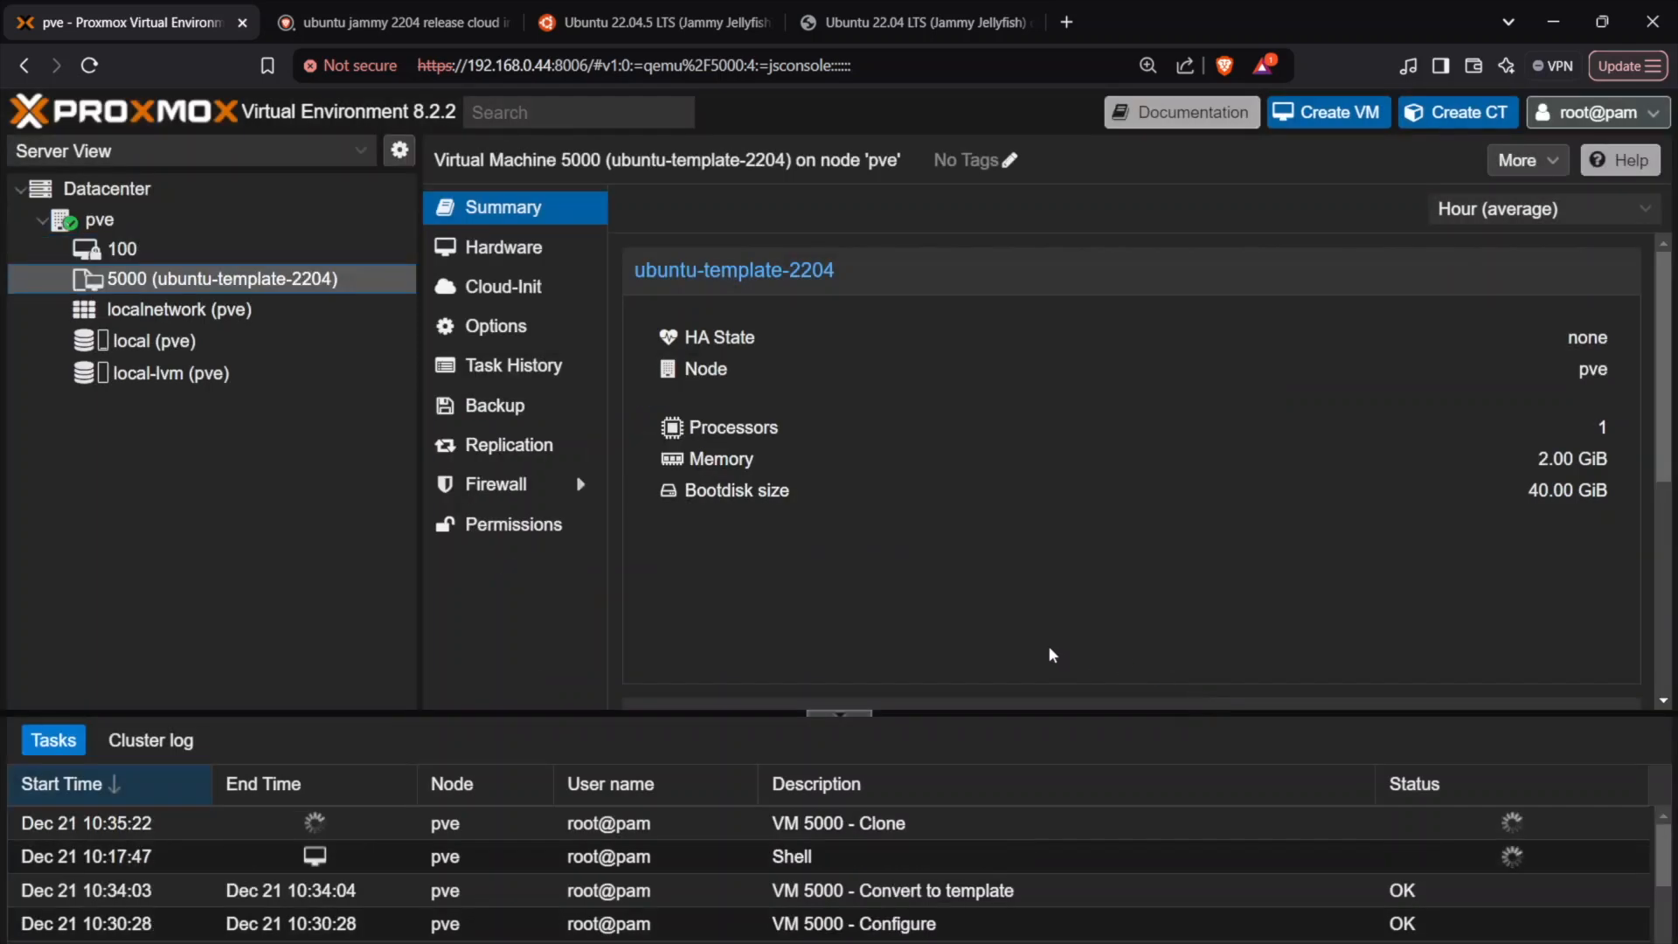